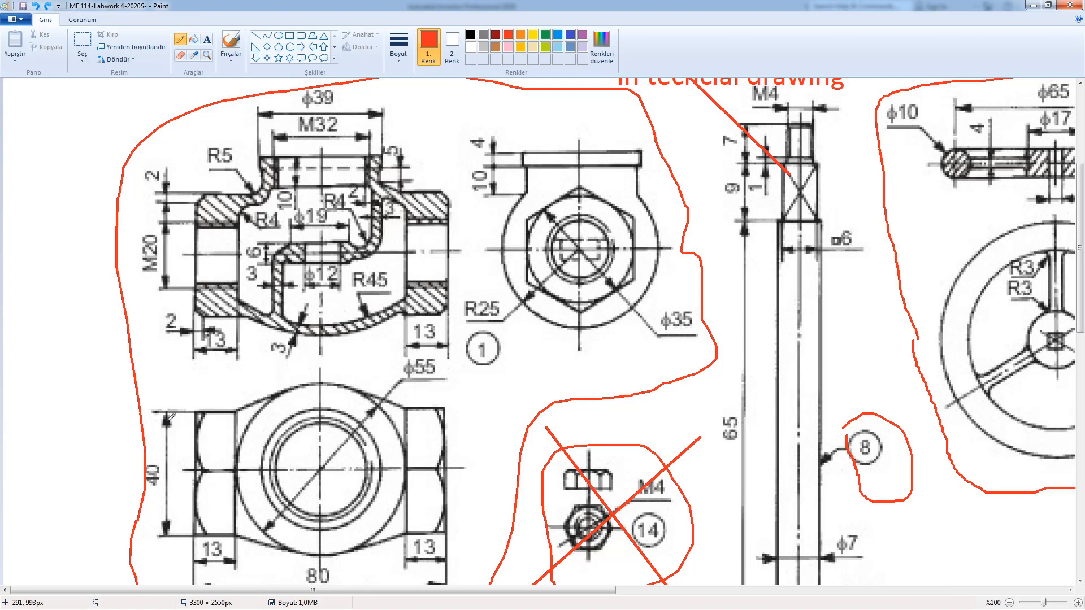
- Outline in red the hexagon in part 1's side view, one hexagonal end in the top view and both ends in the section view
mouse_move(523, 215)
left_mouse_down()
mouse_move(582, 182)
mouse_move(622, 212)
mouse_move(629, 255)
mouse_move(613, 291)
mouse_move(578, 308)
mouse_move(535, 287)
mouse_move(529, 203)
left_mouse_up()
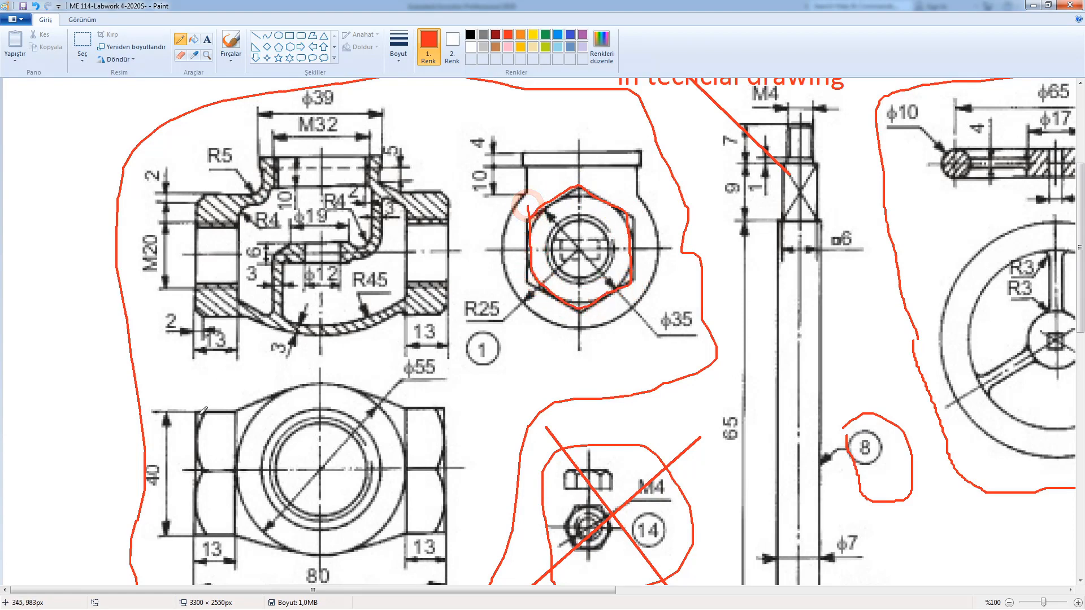
mouse_move(204, 410)
left_mouse_down()
mouse_move(190, 502)
mouse_move(218, 534)
mouse_move(248, 499)
mouse_move(240, 415)
mouse_move(218, 399)
left_mouse_up()
mouse_move(213, 181)
left_mouse_down()
mouse_move(173, 247)
mouse_move(230, 286)
mouse_move(229, 221)
mouse_move(197, 199)
left_mouse_up()
mouse_move(395, 209)
left_mouse_down()
mouse_move(404, 193)
mouse_move(452, 308)
mouse_move(449, 206)
mouse_move(425, 192)
left_mouse_up()
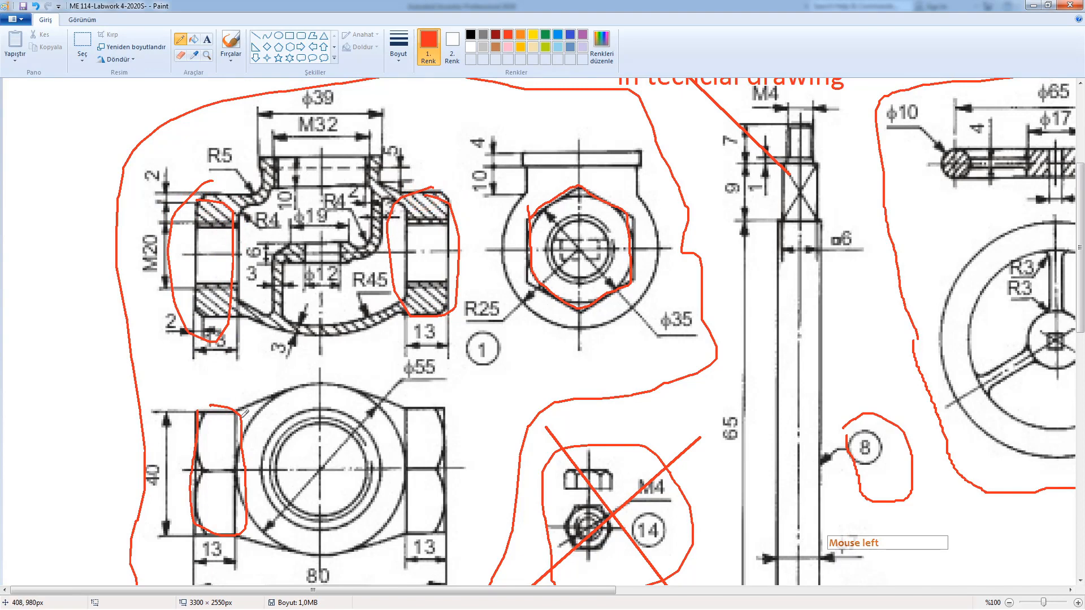
- Trace in red the curved body outlines in part 1's top view and the inner cavity in the section view
mouse_move(239, 412)
left_mouse_down()
mouse_move(325, 383)
mouse_move(396, 401)
left_mouse_up()
mouse_move(237, 534)
left_mouse_down()
mouse_move(330, 551)
mouse_move(403, 528)
left_mouse_up()
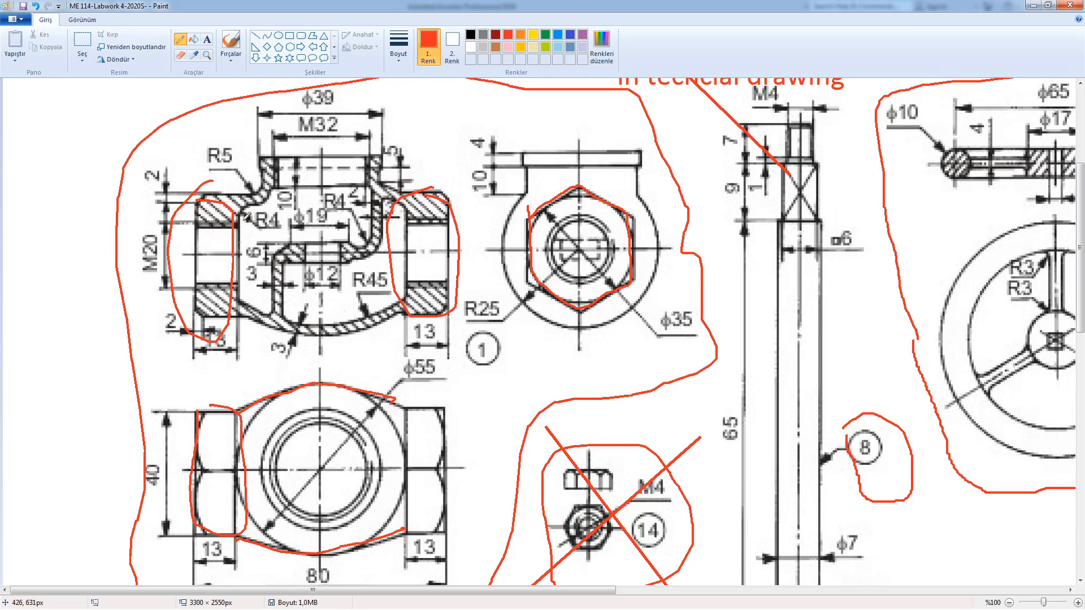
mouse_move(242, 209)
left_mouse_down()
mouse_move(271, 187)
mouse_move(281, 148)
mouse_move(353, 151)
mouse_move(357, 181)
mouse_move(386, 191)
mouse_move(406, 243)
mouse_move(406, 305)
mouse_move(301, 321)
mouse_move(252, 278)
mouse_move(244, 232)
mouse_move(333, 226)
mouse_move(367, 182)
mouse_move(389, 205)
mouse_move(382, 255)
mouse_move(295, 286)
mouse_move(293, 333)
mouse_move(272, 339)
mouse_move(261, 242)
mouse_move(299, 271)
mouse_move(356, 226)
mouse_move(297, 254)
mouse_move(322, 232)
mouse_move(318, 259)
mouse_move(307, 251)
mouse_move(325, 247)
left_mouse_up()
- Mark the inner partition wall and its central opening in blue, and fill over the opening in indigo in the section view
left_click(558, 36)
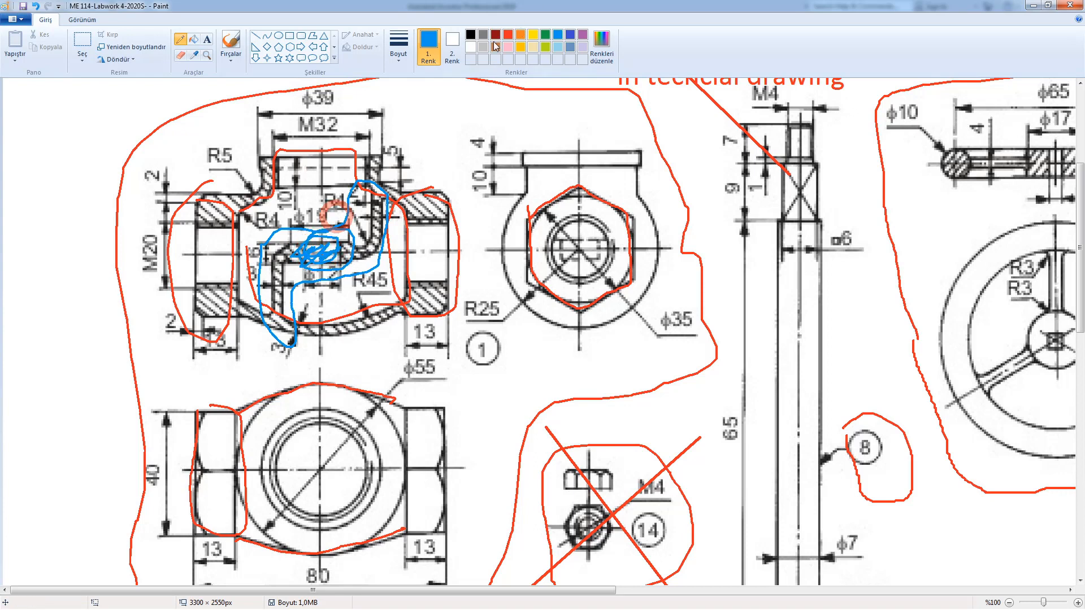
left_click(569, 34)
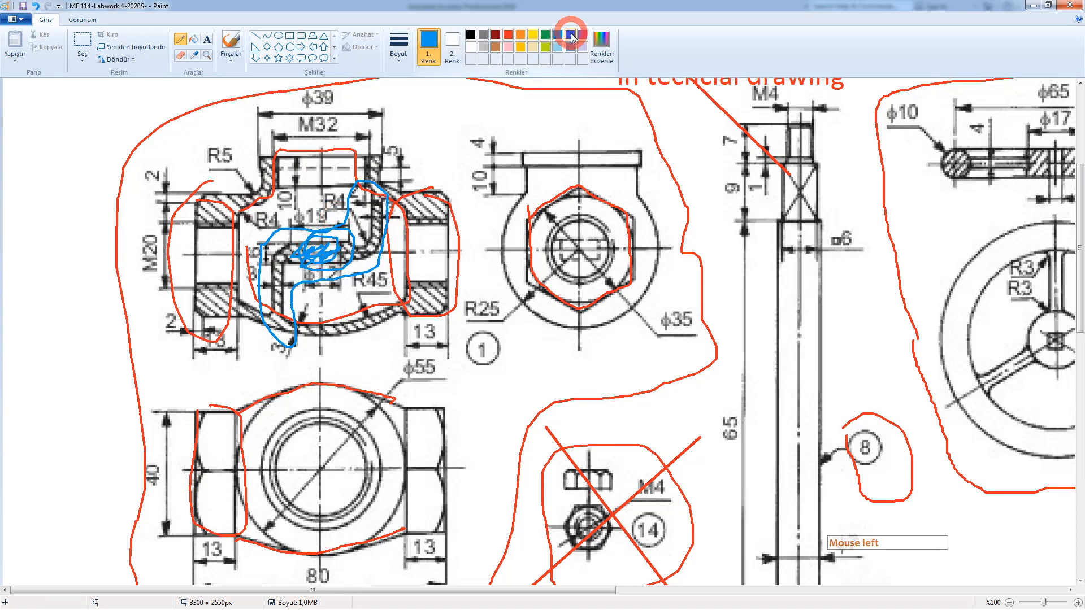
left_click_drag(328, 236, 321, 251)
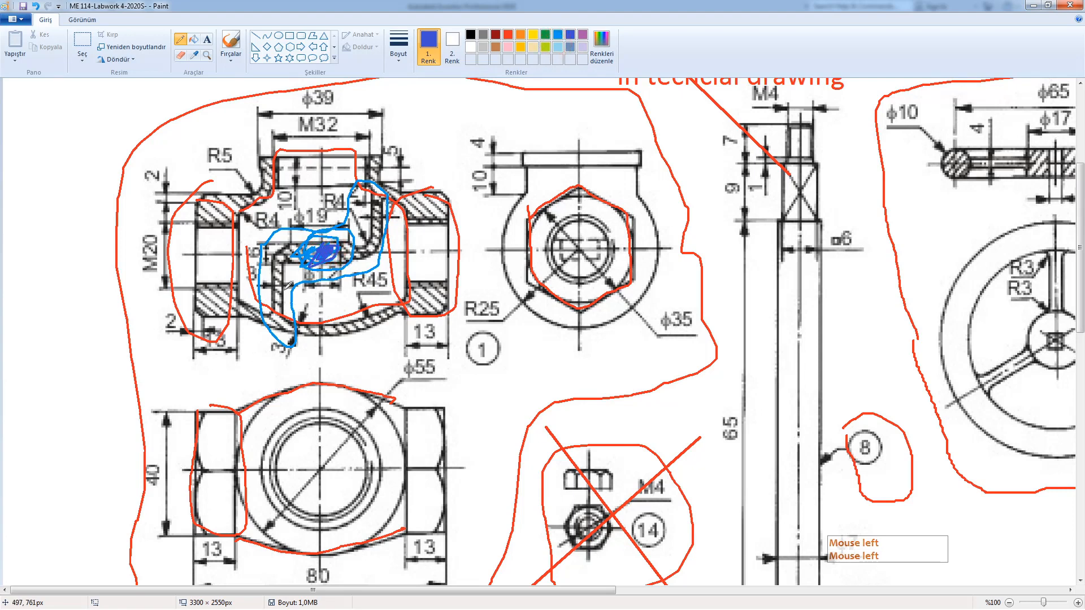
- Undo all the freehand marks just drawn over part 1's views
key("ctrl+z")
key("ctrl+z")
key("ctrl+z")
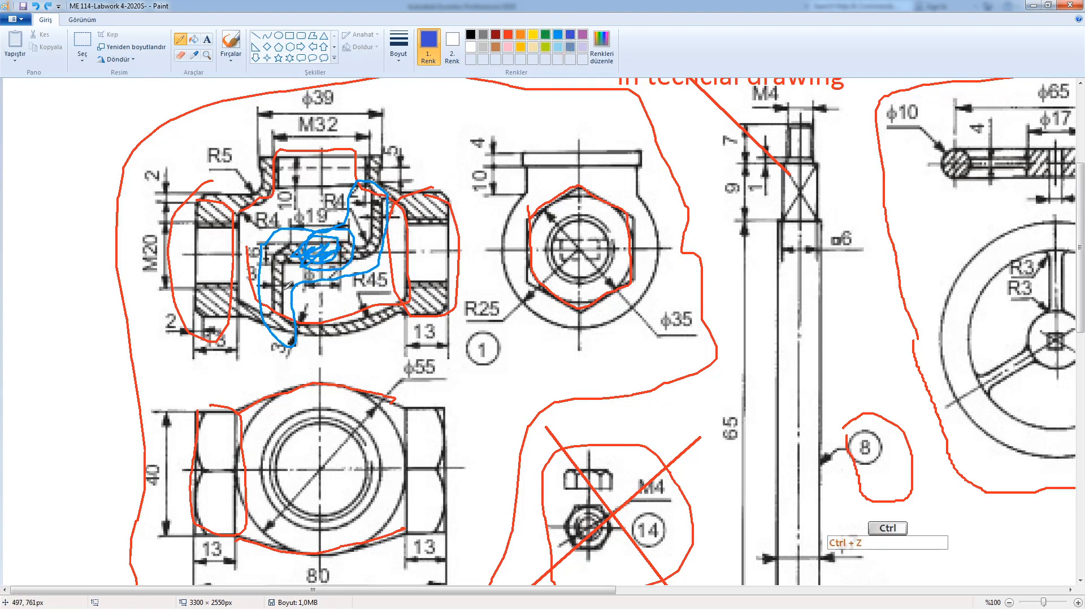
key("ctrl+z")
key("ctrl+z")
key("ctrl+z")
key("ctrl+z")
key("ctrl+z")
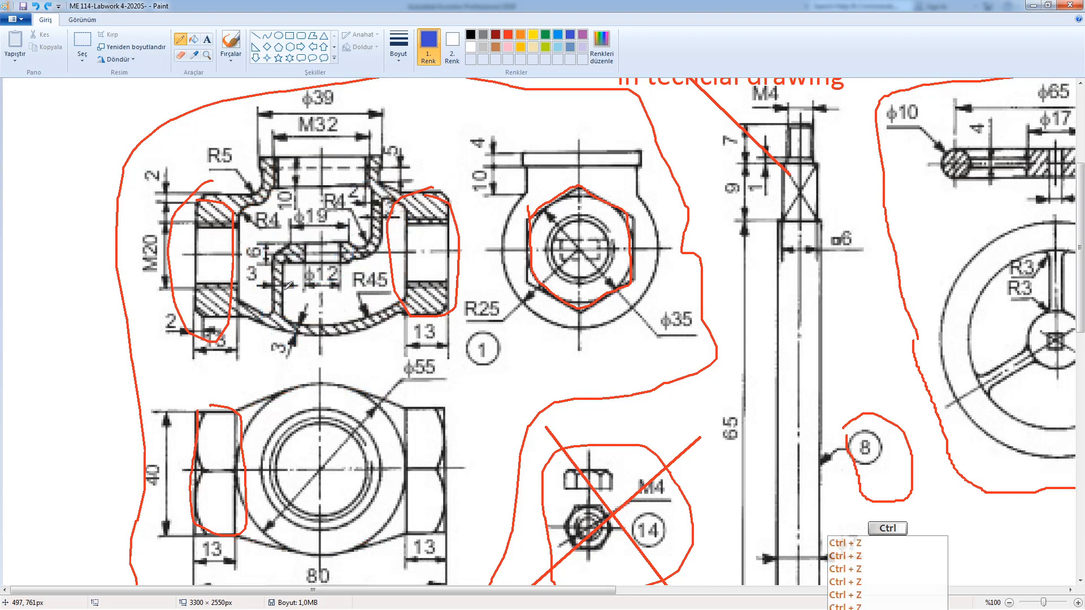
key("ctrl+z")
key("ctrl+z")
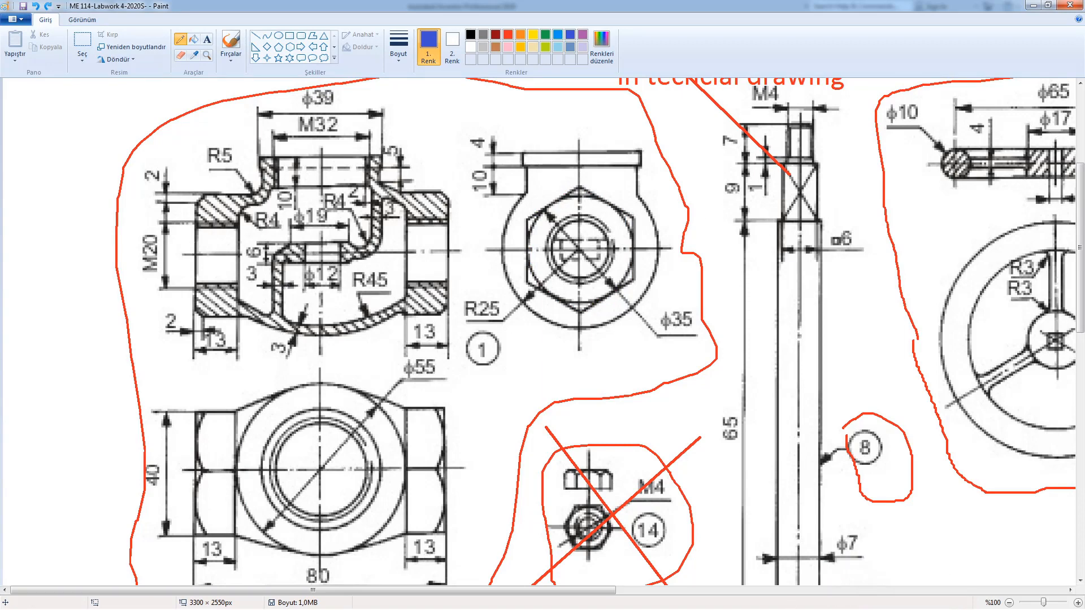
- Switch to Autodesk Inventor and create a new part from the metric Standard (mm).ipt template
key("alt+Tab")
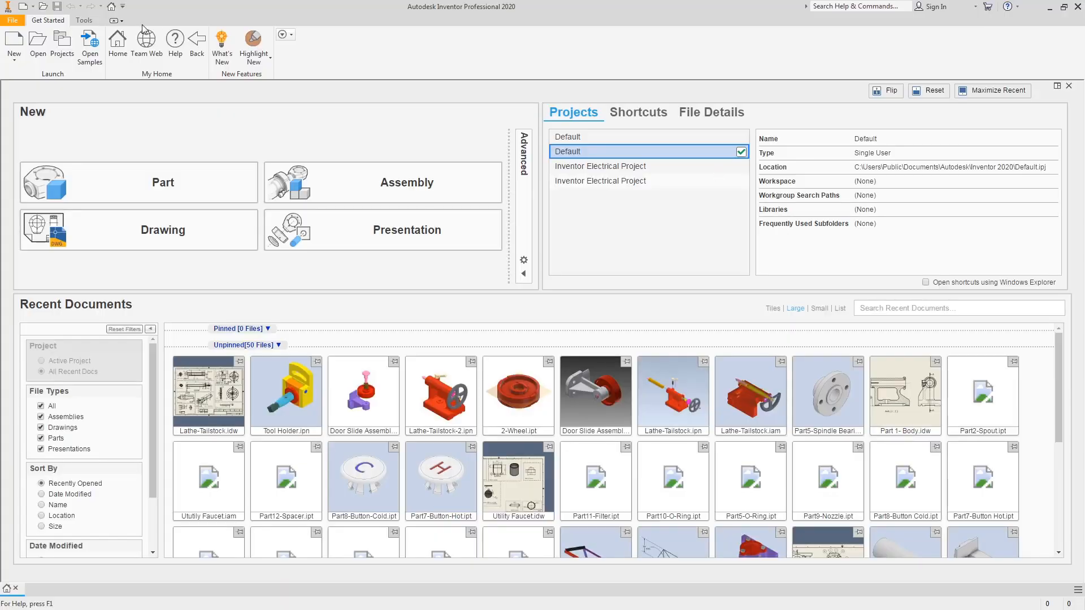
left_click(15, 40)
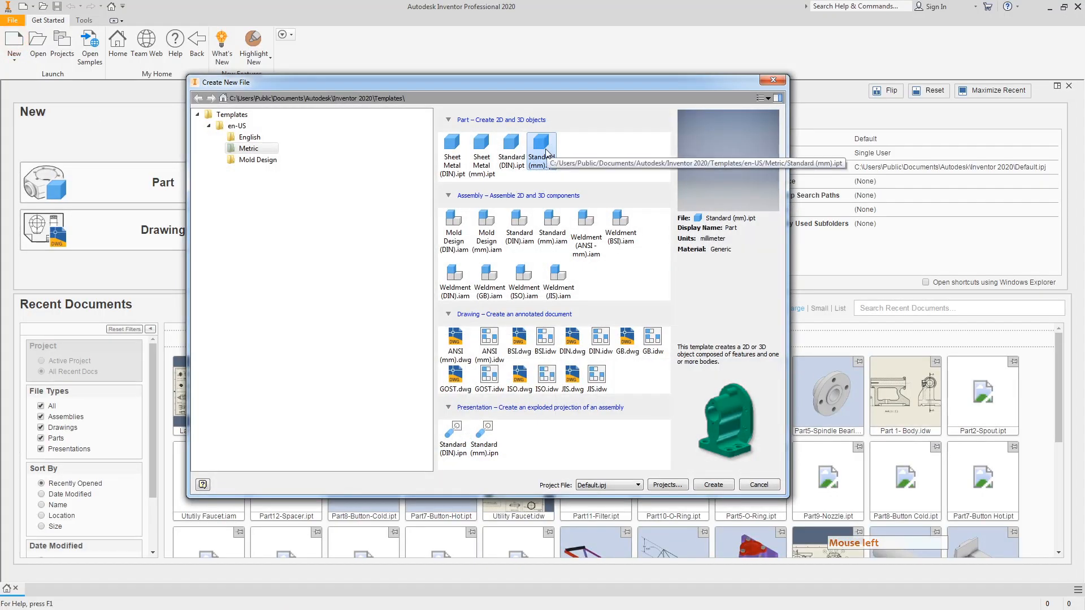
double_click(540, 151)
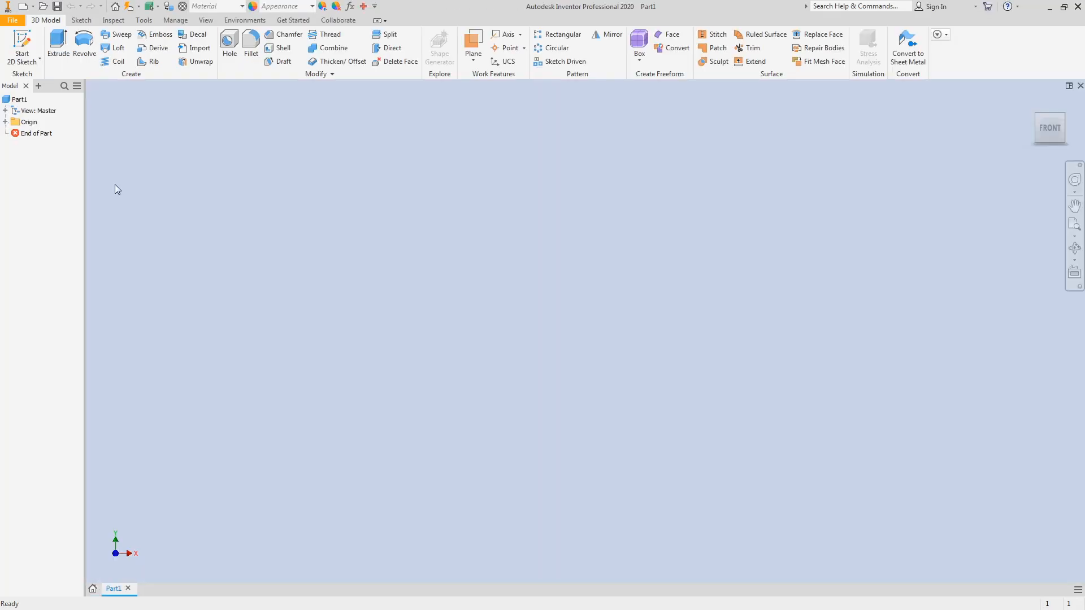
- Expand the part's Origin folder and make the Center Point visible
left_click(9, 128)
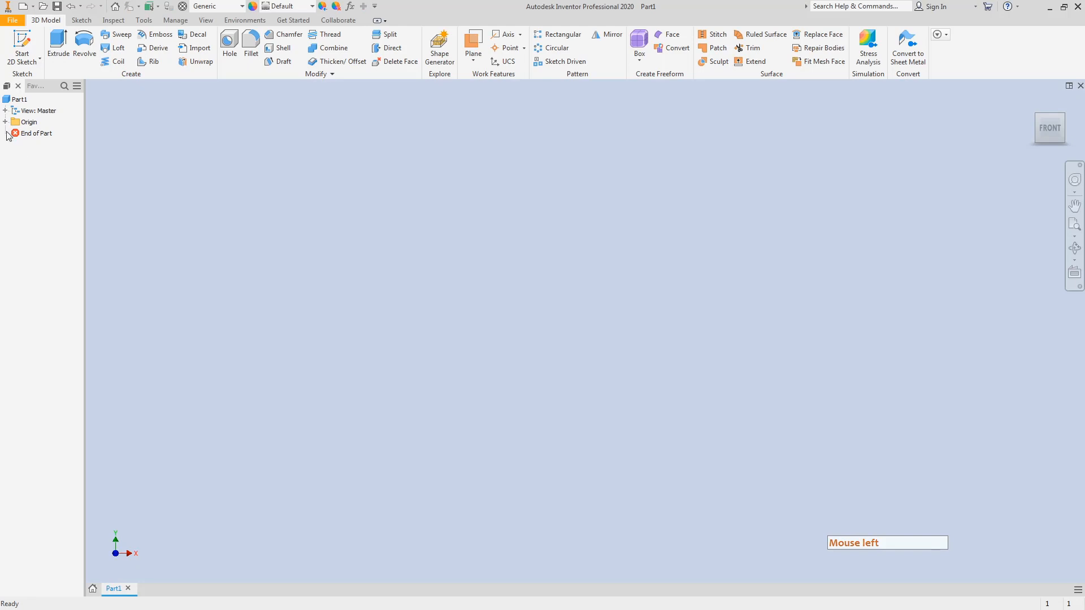
left_click(6, 125)
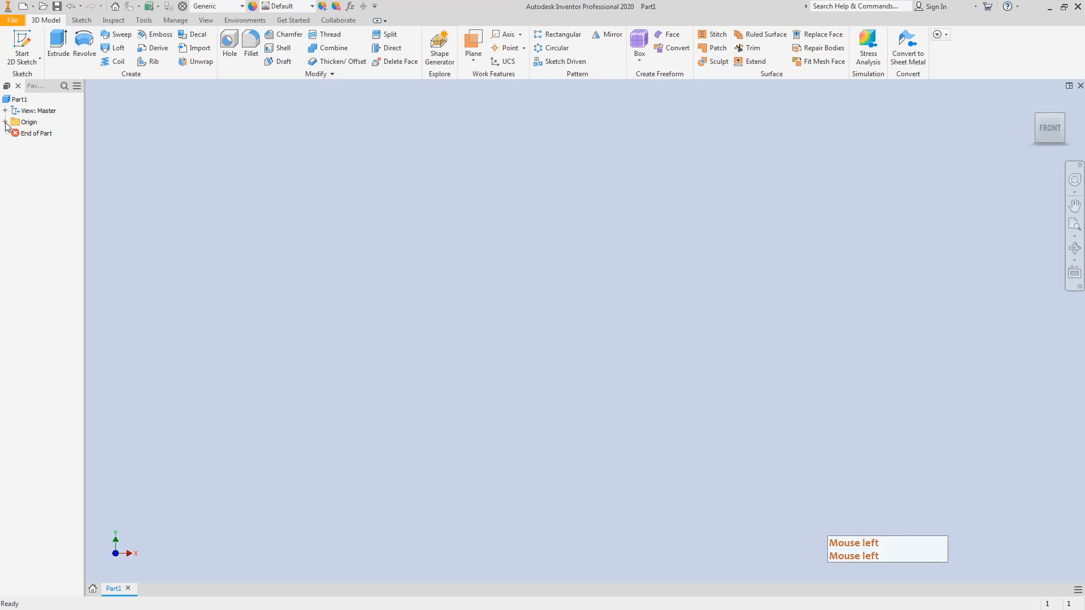
left_click(8, 127)
left_click(187, 148)
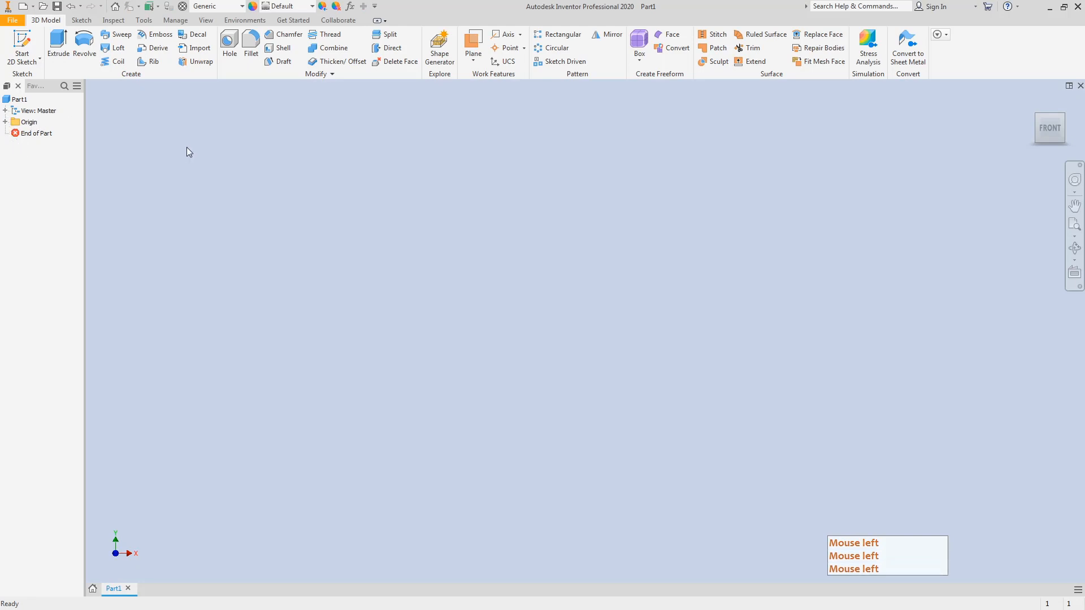
left_click(5, 122)
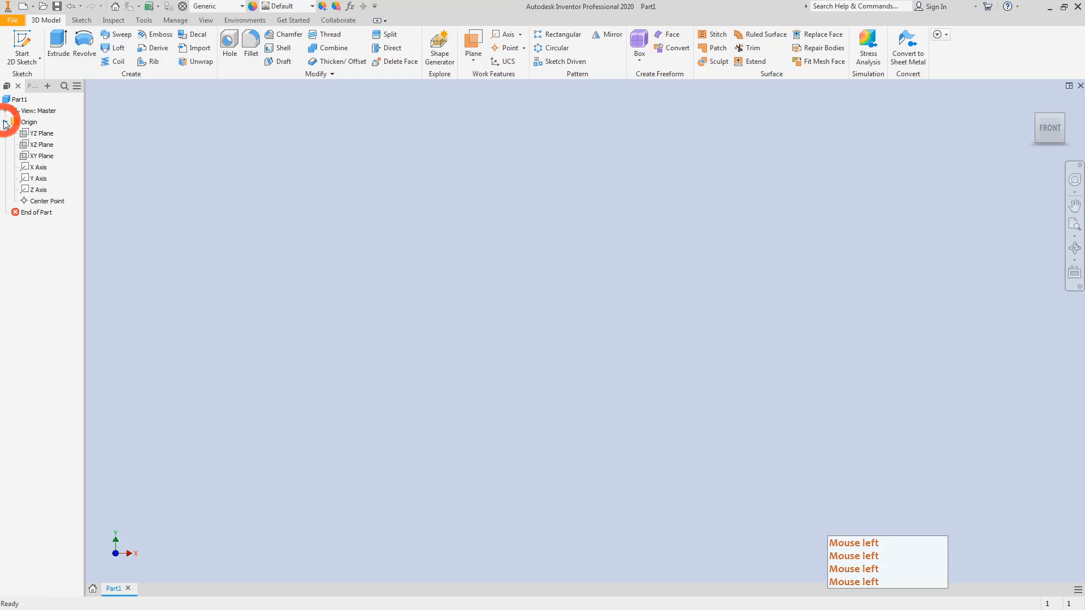
right_click(45, 201)
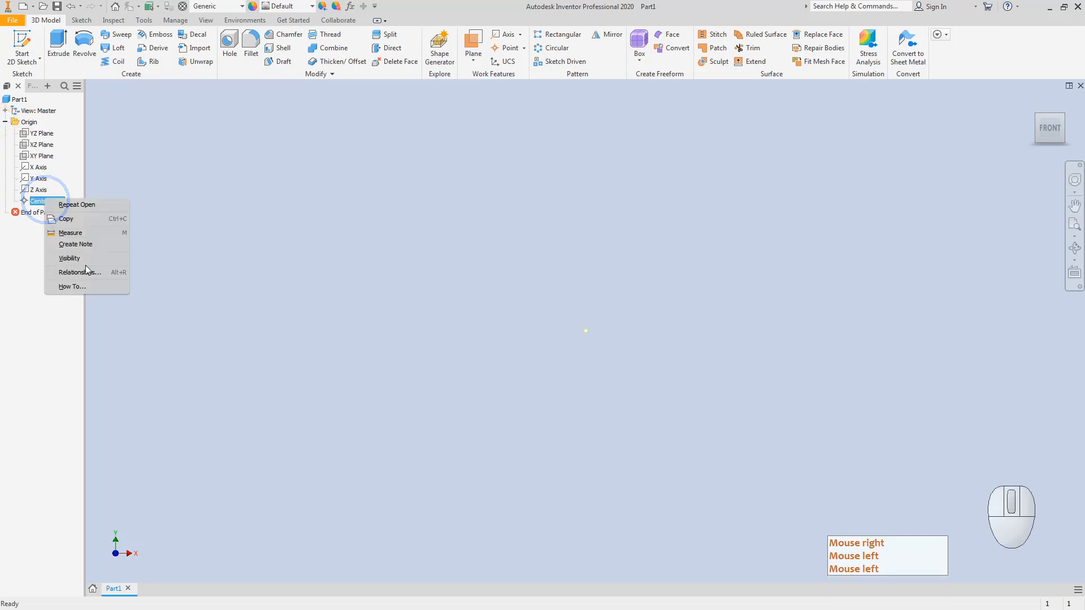
left_click(71, 260)
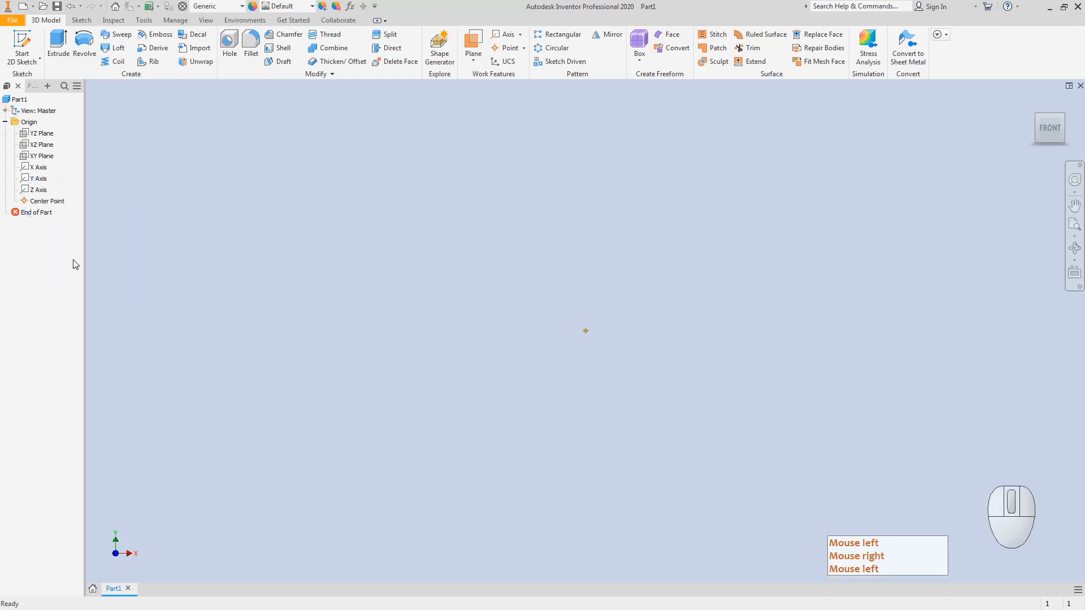
- Make the XY Plane visible
right_click(34, 157)
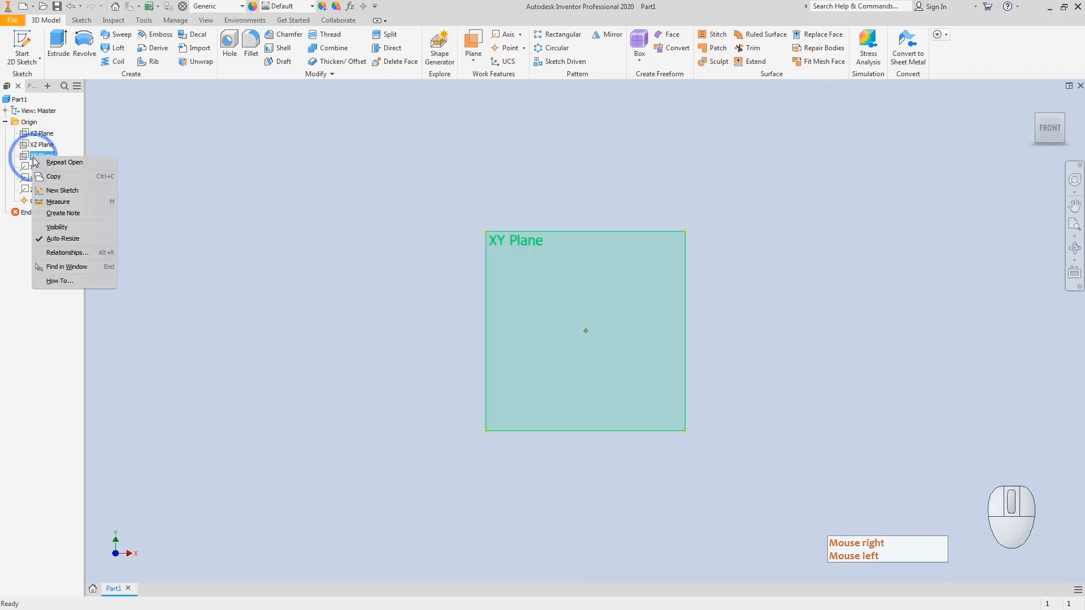
left_click(61, 228)
left_click(265, 221)
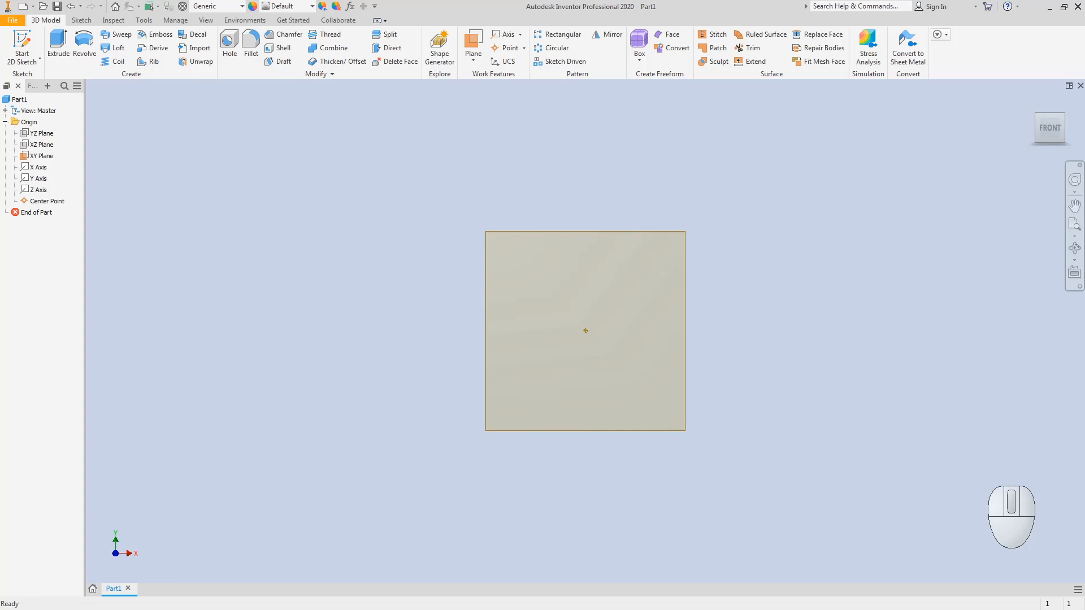
- Switch to the Paint drawing, mark the ϕ12 opening in the section view and circle the ϕ35 hexagon area in the side view
key("alt+Tab")
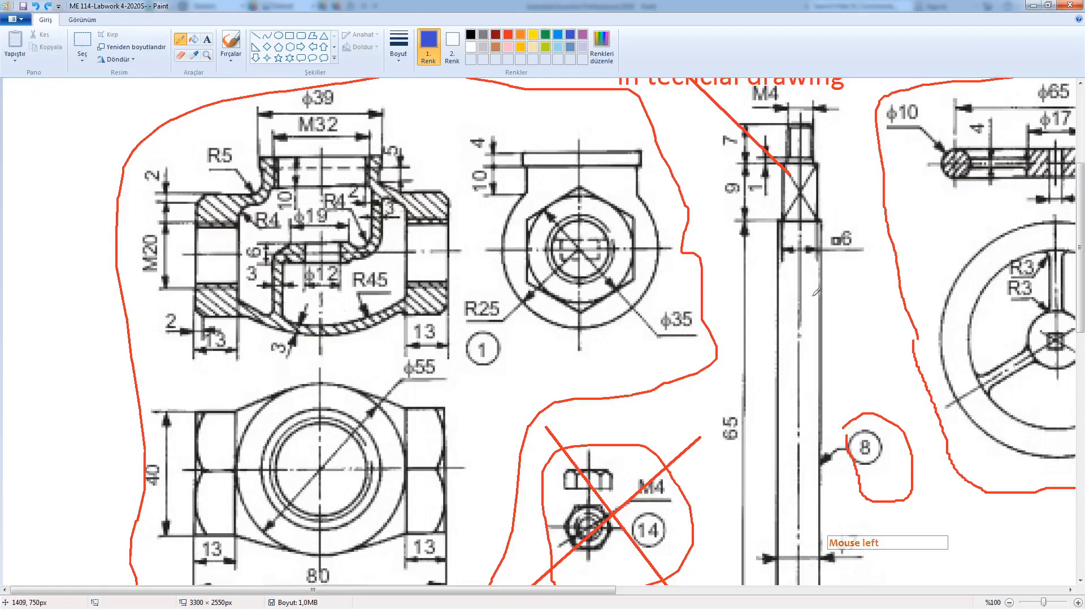
left_click_drag(319, 254, 328, 252)
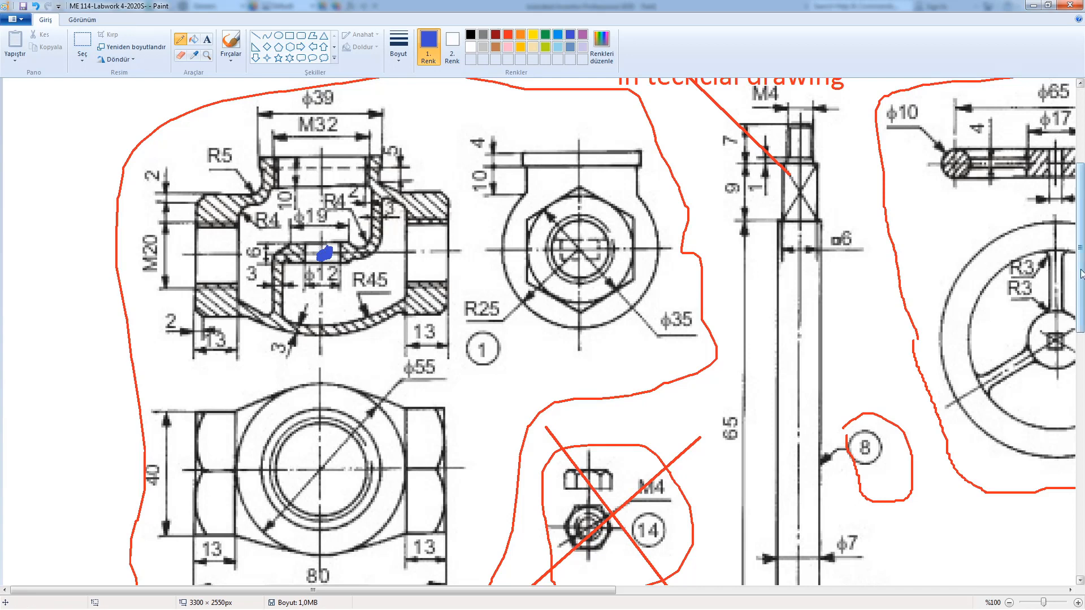
left_click_drag(1080, 270, 1080, 295)
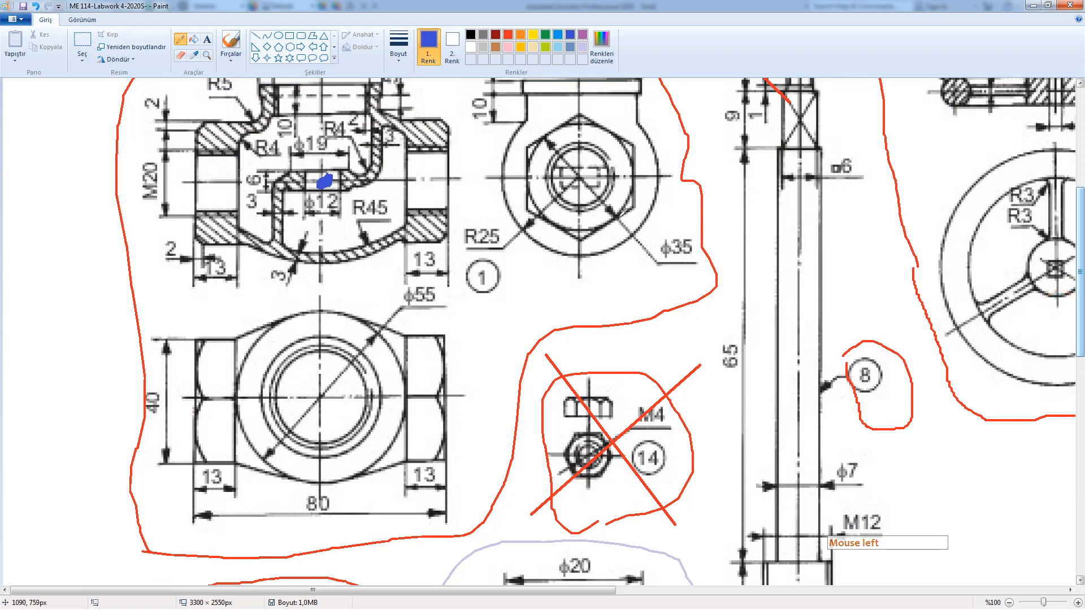
mouse_move(534, 153)
left_mouse_down()
mouse_move(576, 118)
mouse_move(600, 121)
mouse_move(626, 186)
mouse_move(599, 221)
mouse_move(564, 217)
mouse_move(534, 180)
mouse_move(533, 148)
left_mouse_up()
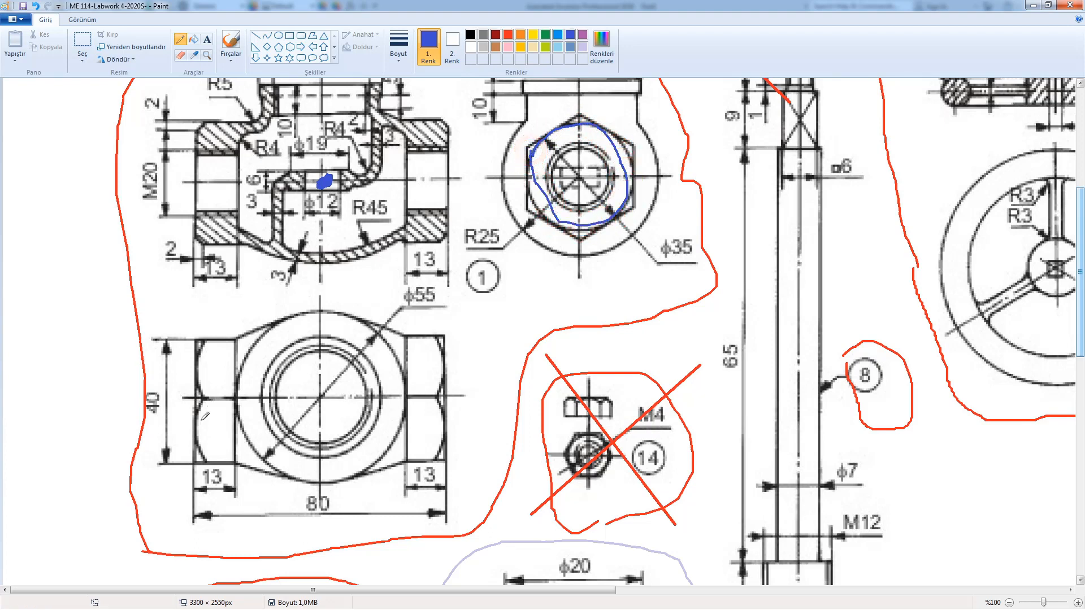
- Draw curves from the top view's centre to both ends, then outline one hexagonal end and circle the side view's hexagon
mouse_move(320, 398)
left_mouse_down()
mouse_move(267, 383)
mouse_move(202, 403)
left_mouse_up()
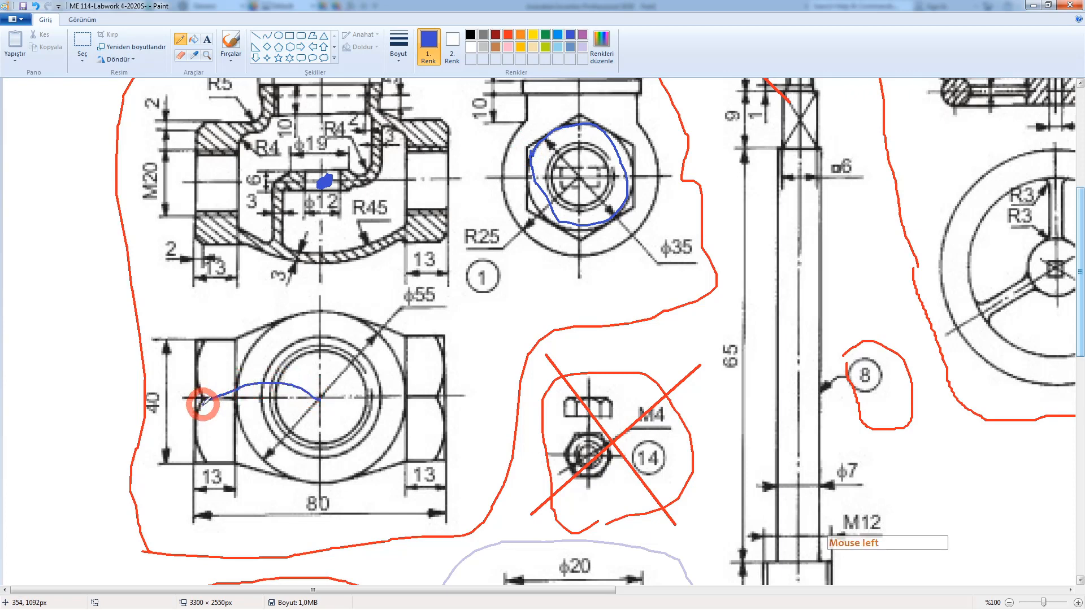
mouse_move(318, 397)
left_mouse_down()
mouse_move(368, 359)
mouse_move(426, 370)
mouse_move(443, 399)
left_mouse_up()
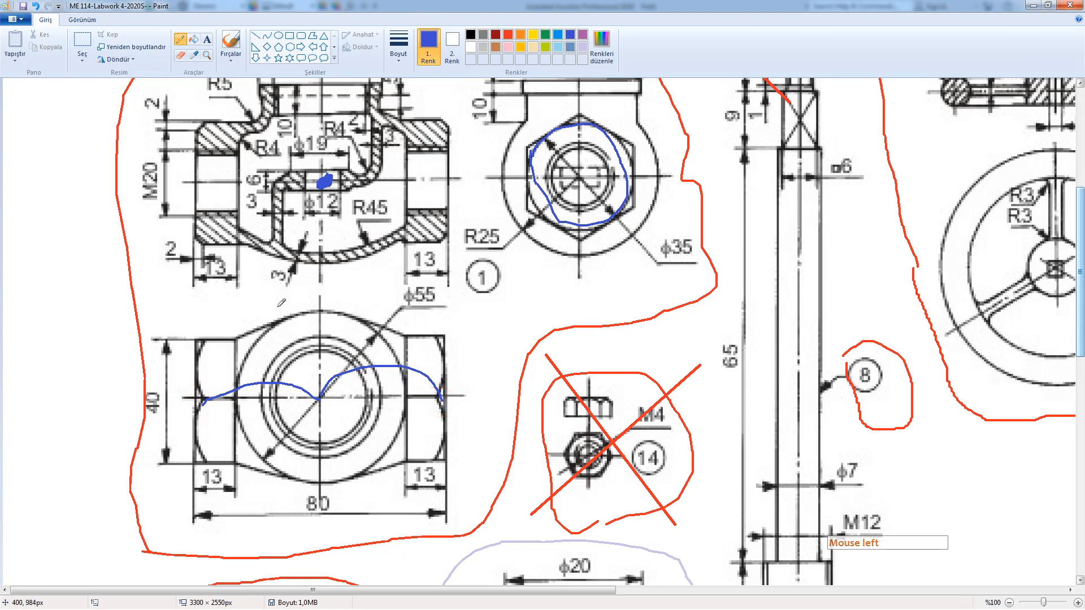
mouse_move(202, 336)
left_mouse_down()
mouse_move(175, 395)
mouse_move(213, 465)
mouse_move(247, 398)
mouse_move(243, 333)
left_mouse_up()
mouse_move(573, 104)
left_mouse_down()
mouse_move(542, 112)
mouse_move(514, 188)
mouse_move(544, 236)
mouse_move(637, 213)
mouse_move(636, 116)
mouse_move(573, 113)
mouse_move(556, 131)
left_mouse_up()
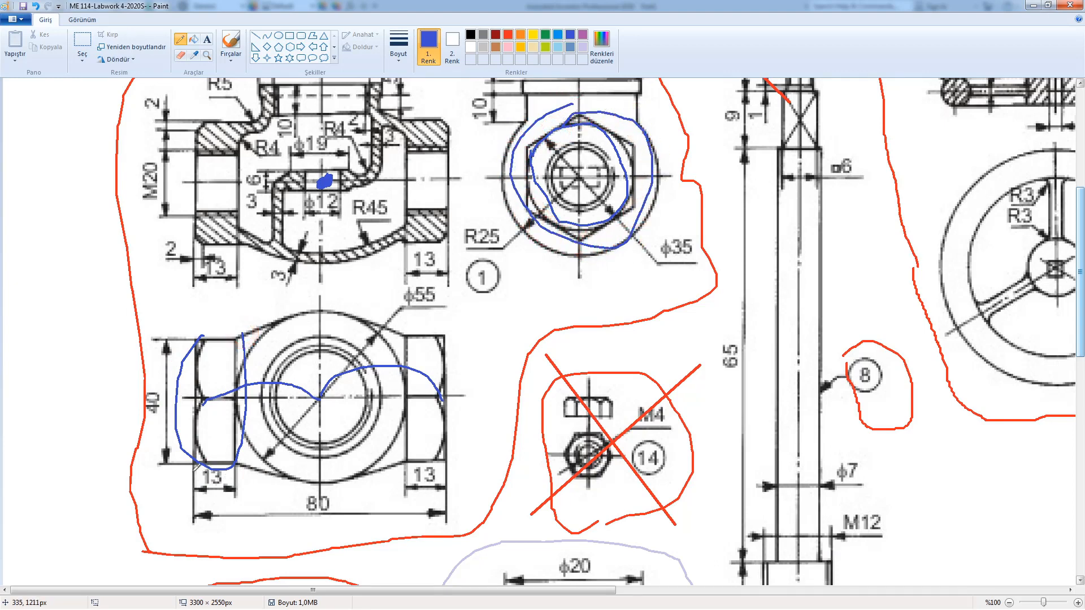
- Mark the 13 mm widths of both hexagonal ends in part 1's top view
left_click_drag(194, 470, 235, 471)
left_click_drag(454, 465, 417, 470)
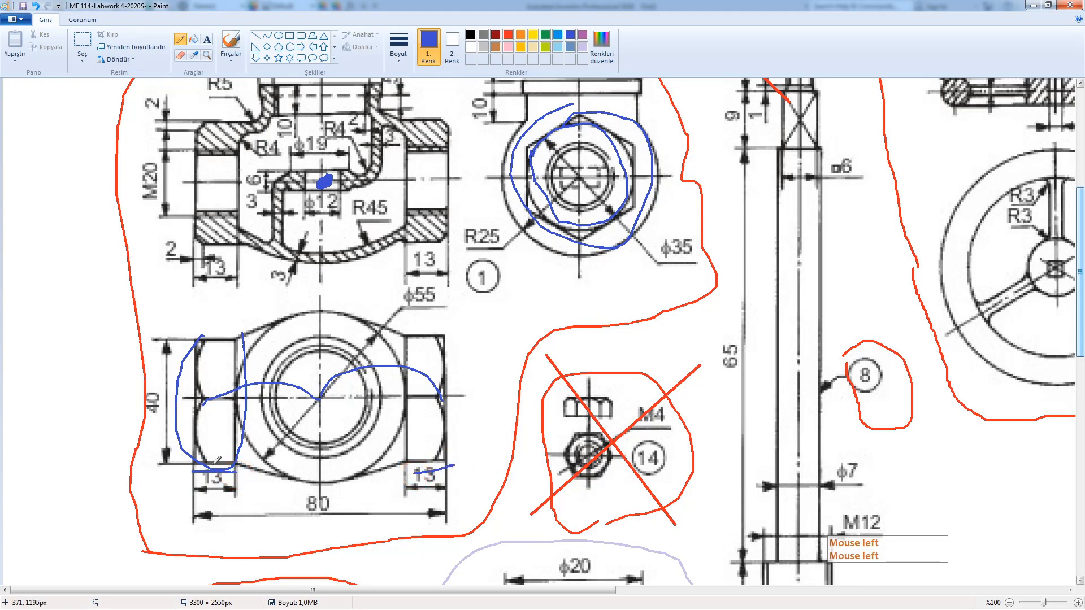
mouse_move(215, 462)
left_mouse_down()
mouse_move(220, 489)
mouse_move(208, 465)
left_mouse_up()
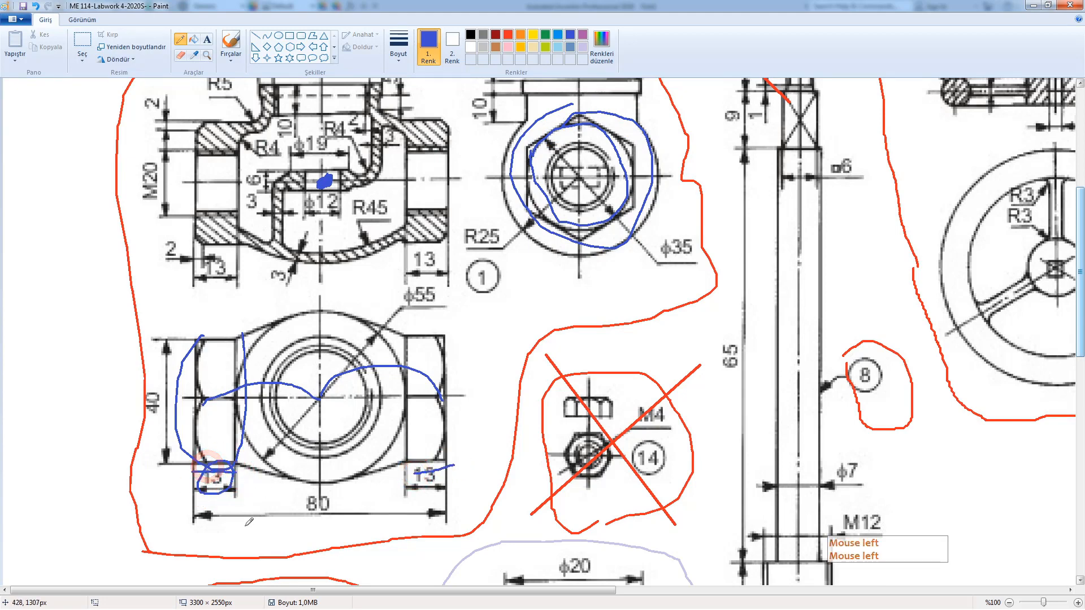
- Undo the recent indigo marks over part 1's top and side views
key("ctrl+z")
key("ctrl+z")
key("ctrl+z")
key("ctrl+z")
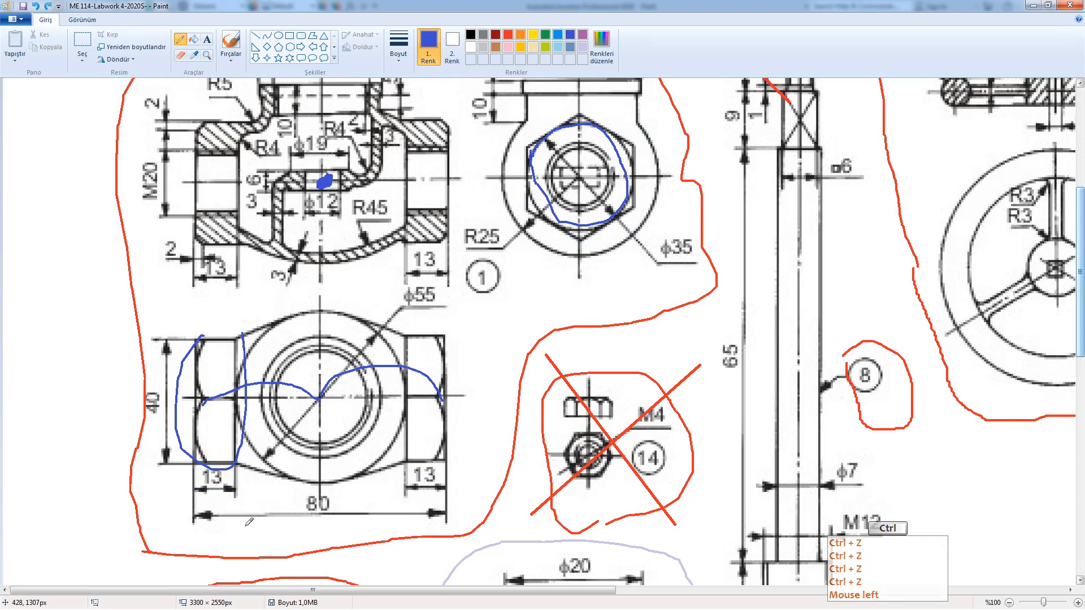
key("ctrl+z")
key("ctrl+z")
key("ctrl+z")
key("ctrl+z")
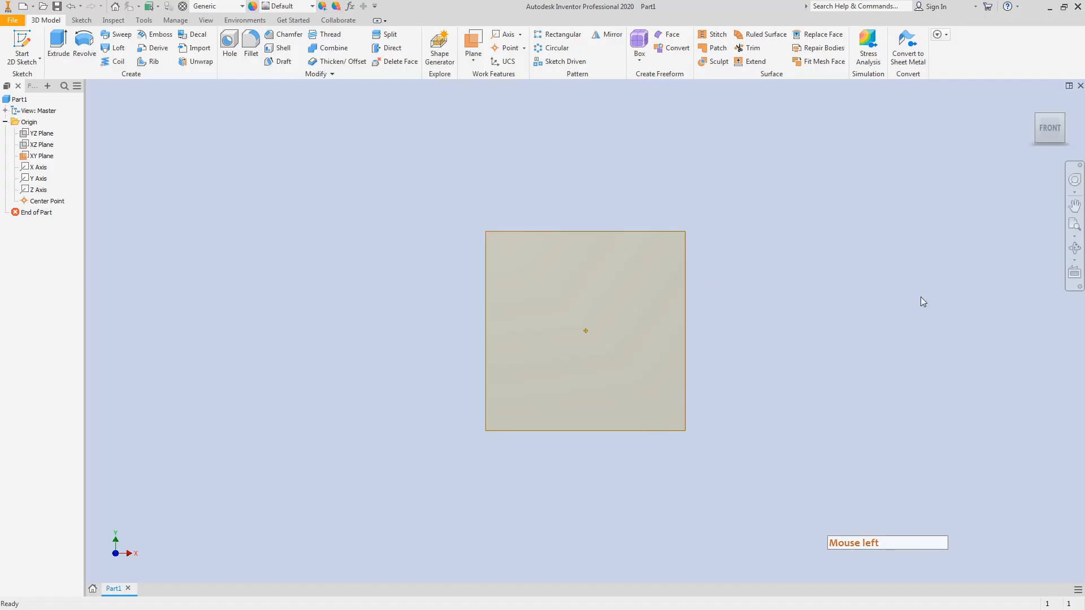
- Switch back to Inventor, start a sketch on the XY Plane and draw a vertical line upward from about X -8.9 mm, Y -15.1 mm
left_click(41, 156)
left_click(25, 47)
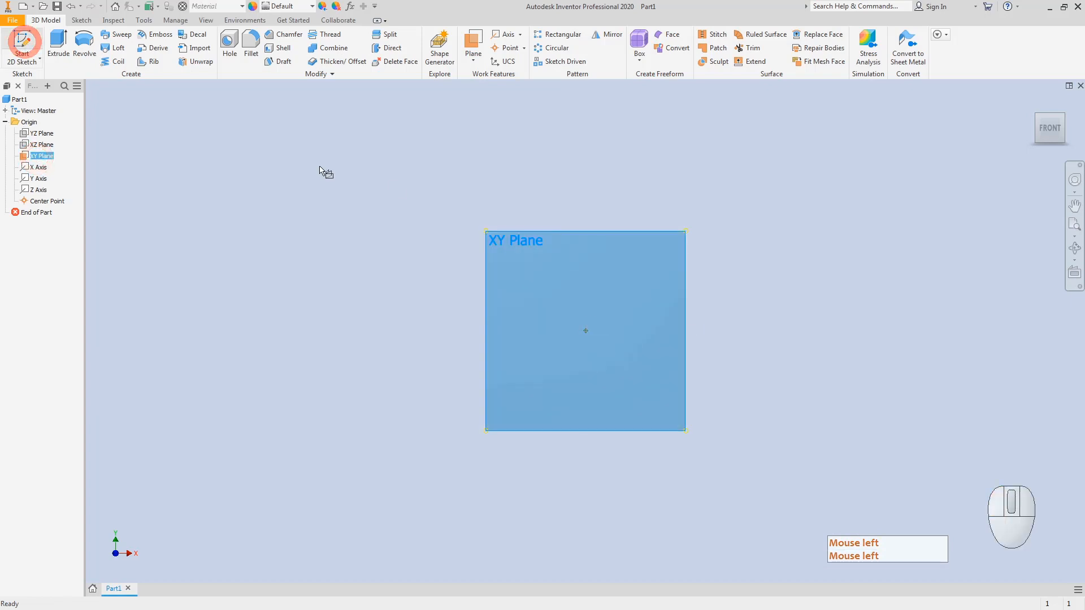
left_click(57, 59)
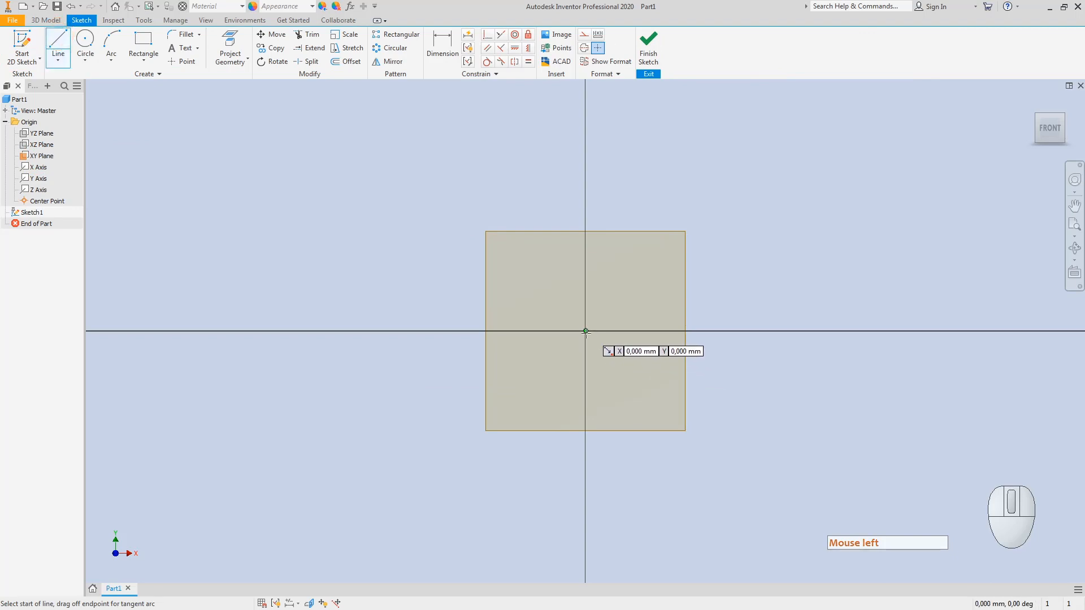
left_click(497, 482)
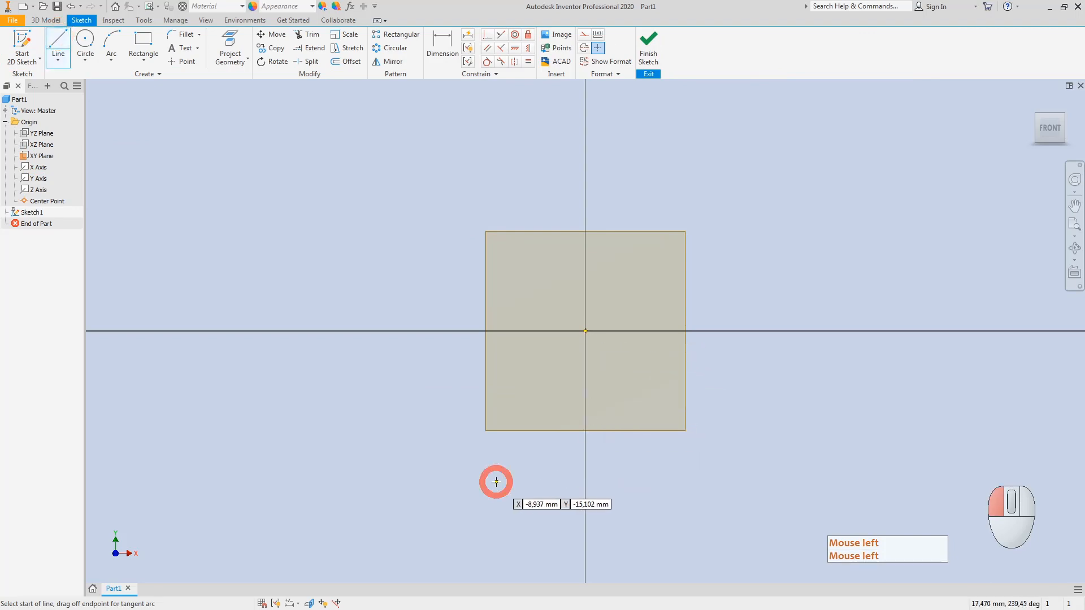
left_click(496, 183)
key("Escape")
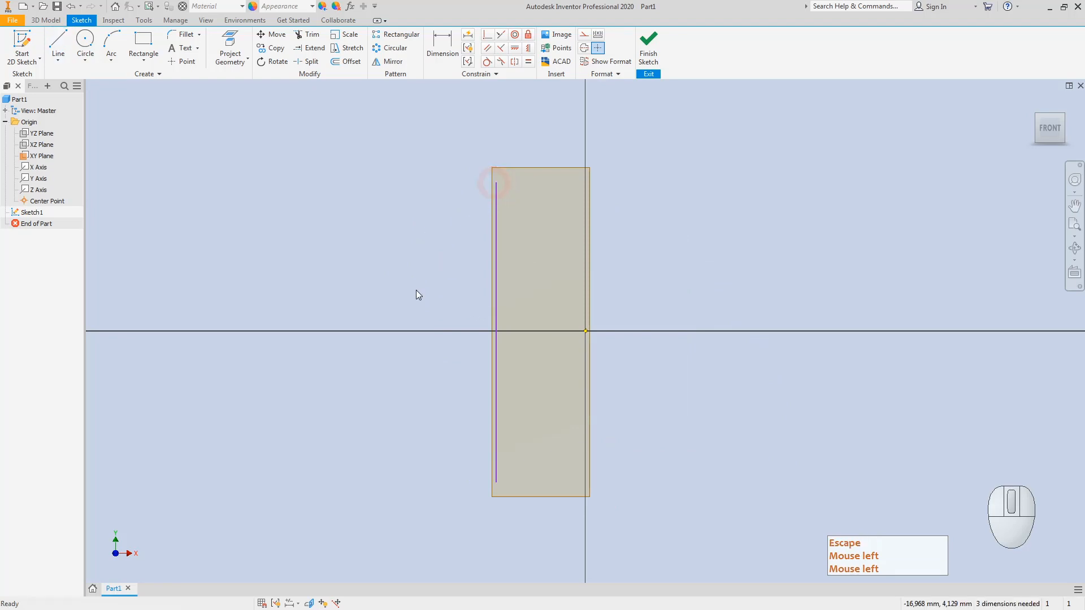
- Draw a horizontal line above the origin that crosses the vertical line and extends past the Y axis
left_click(57, 40)
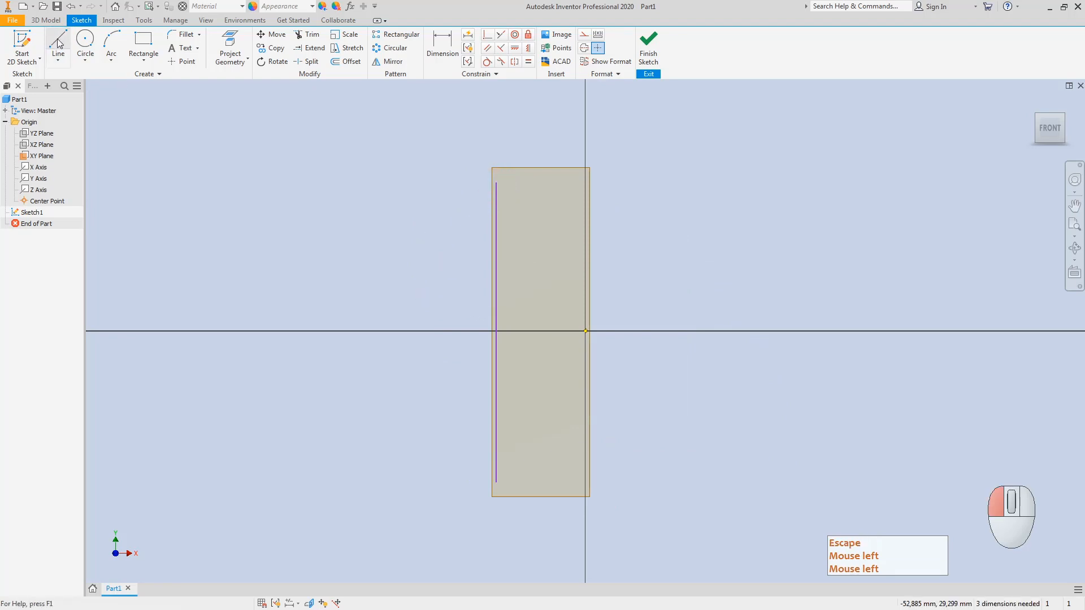
left_click(367, 277)
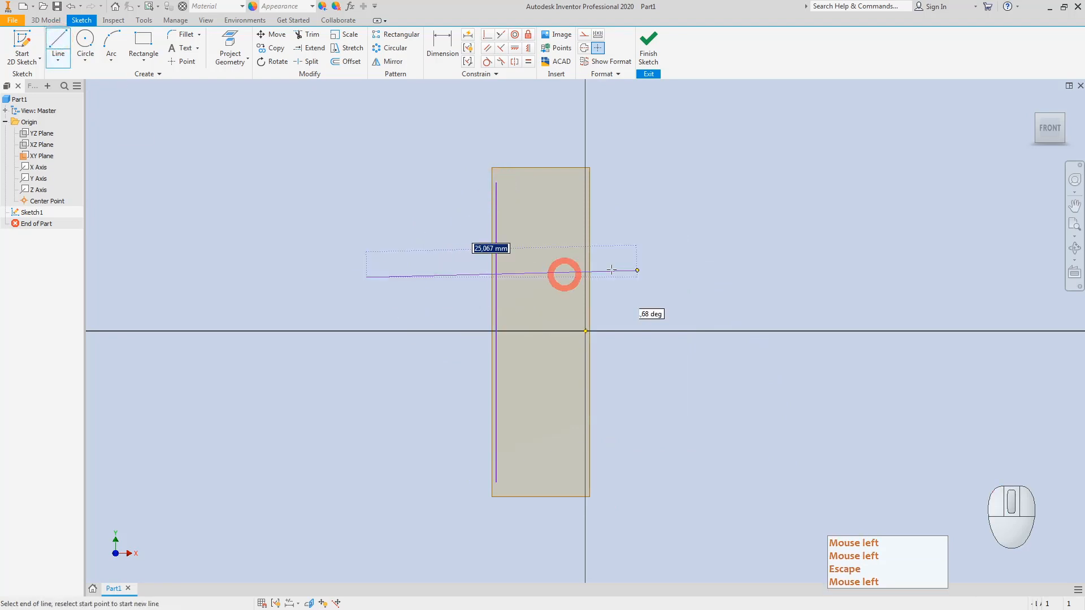
left_click(686, 278)
key("Escape")
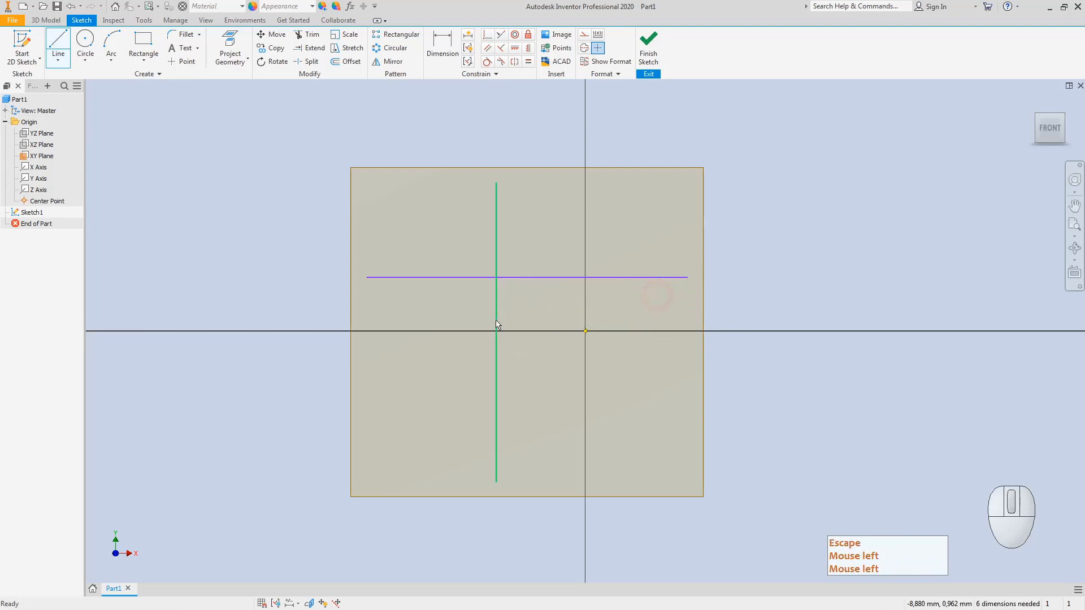
- Convert both the horizontal and the vertical line to construction geometry
left_click_drag(523, 288, 439, 239)
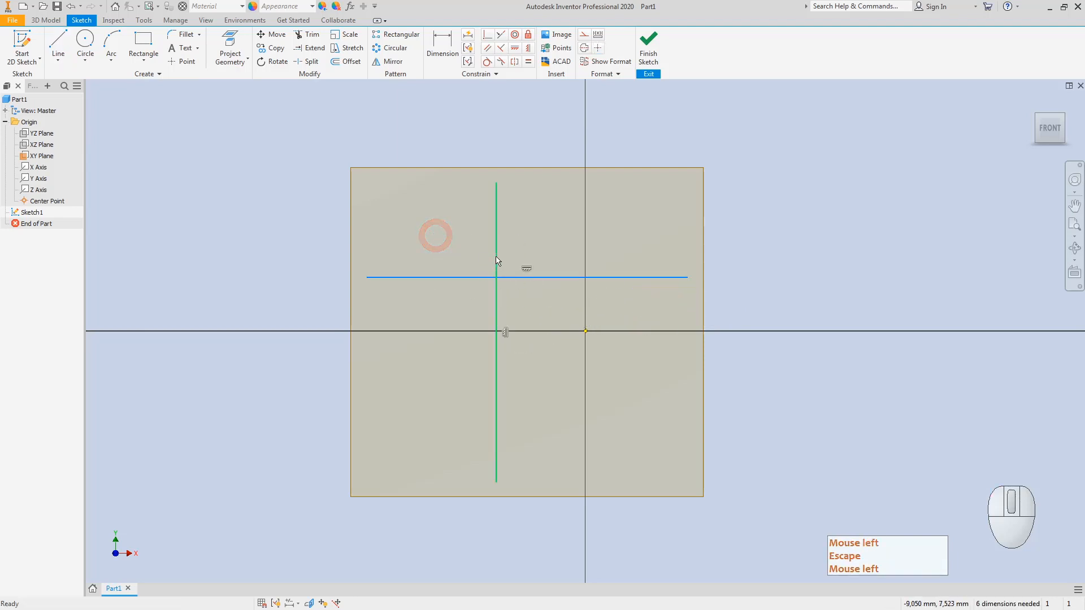
right_click(496, 256)
left_click(548, 260)
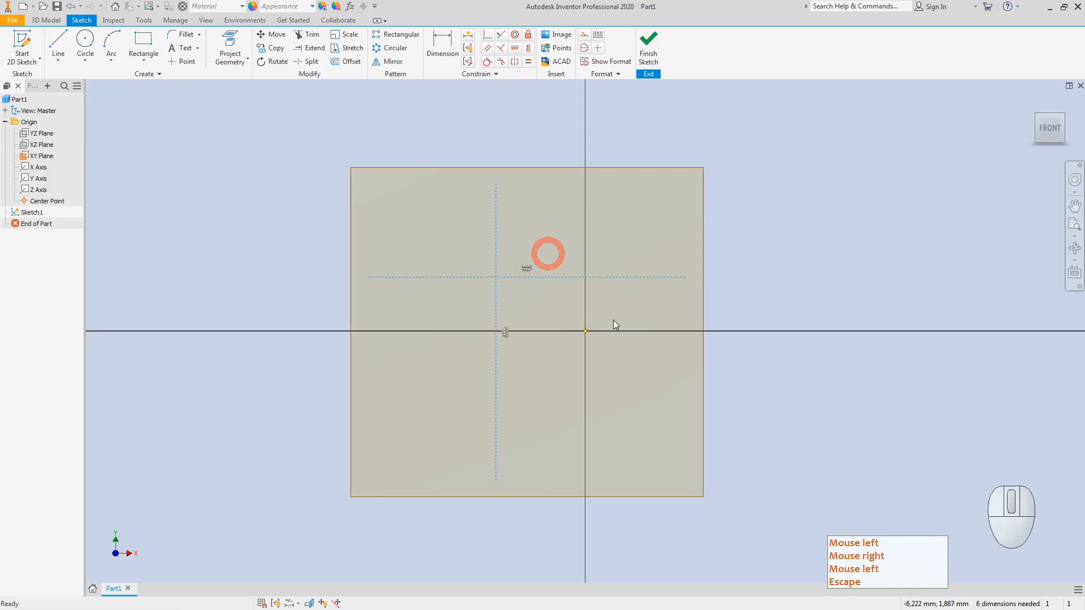
left_click(676, 308)
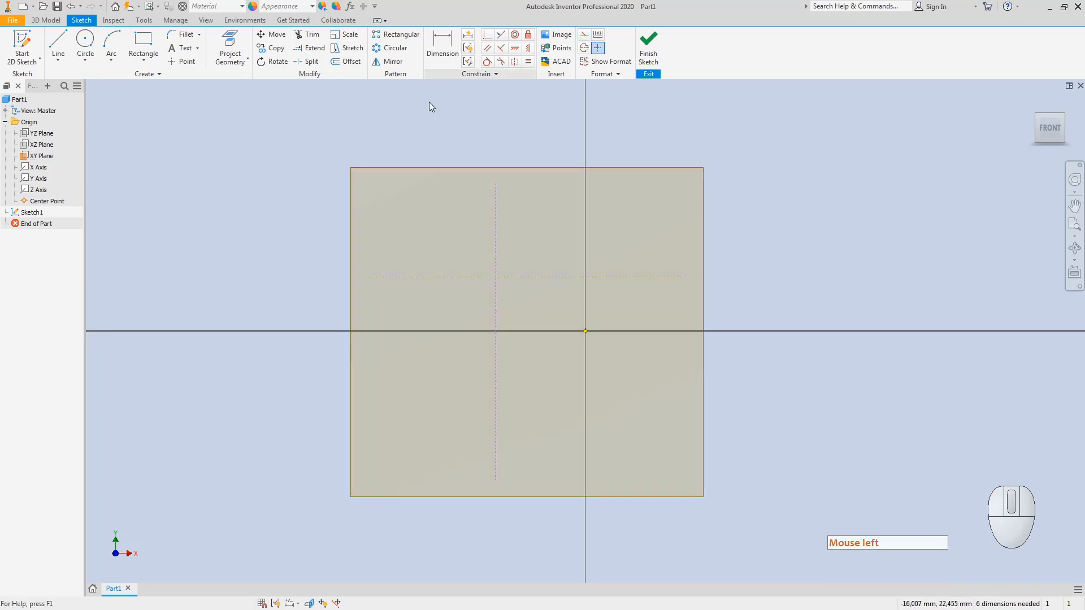
- Apply a coincident constraint between the horizontal construction line's midpoint and the sketch origin
left_click(488, 36)
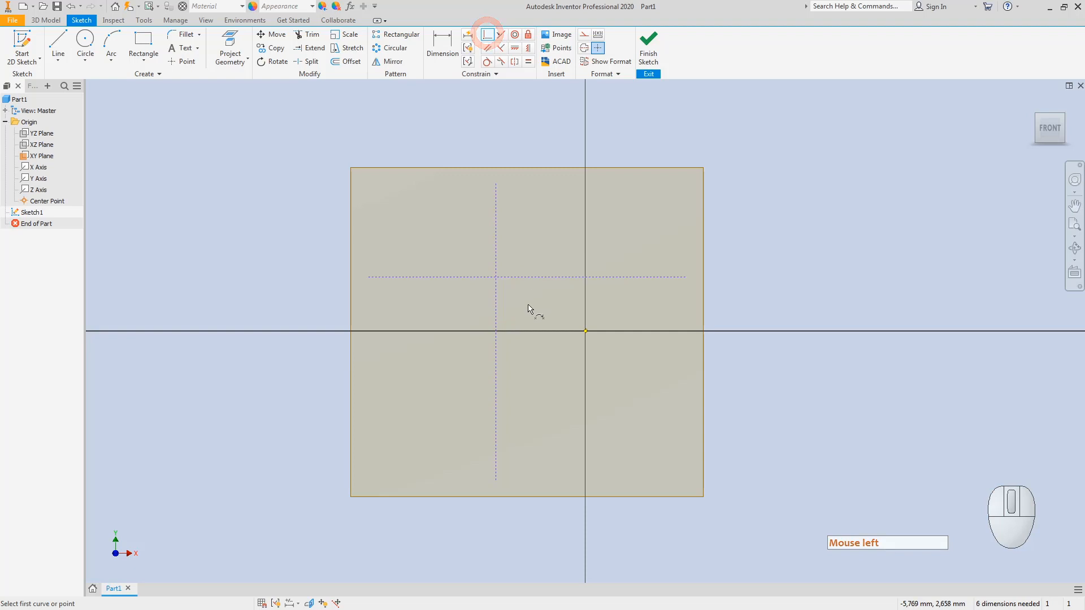
left_click(527, 277)
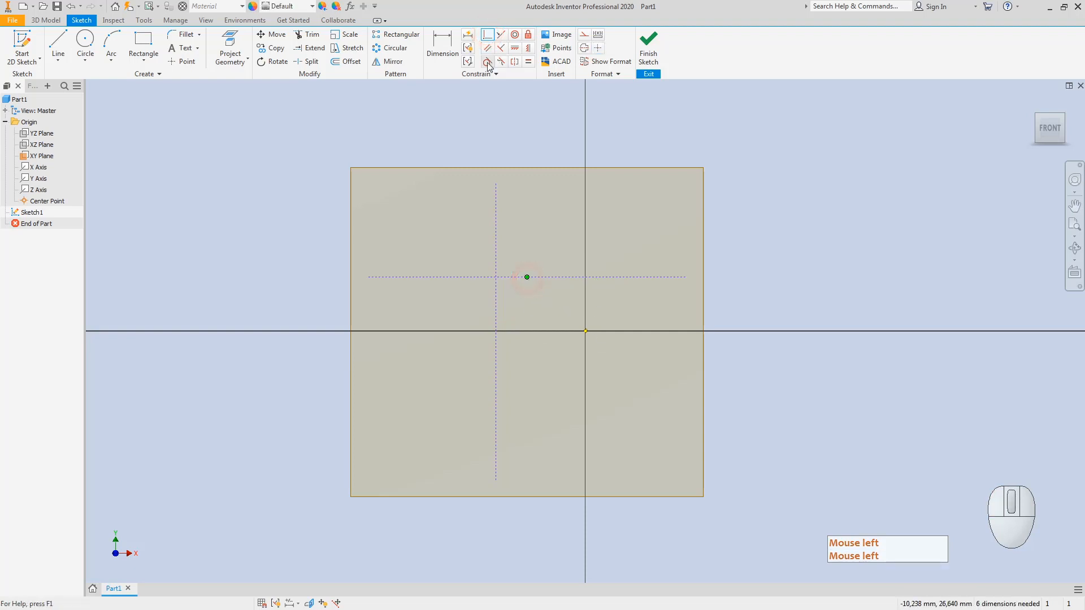
left_click(586, 332)
left_click(366, 414)
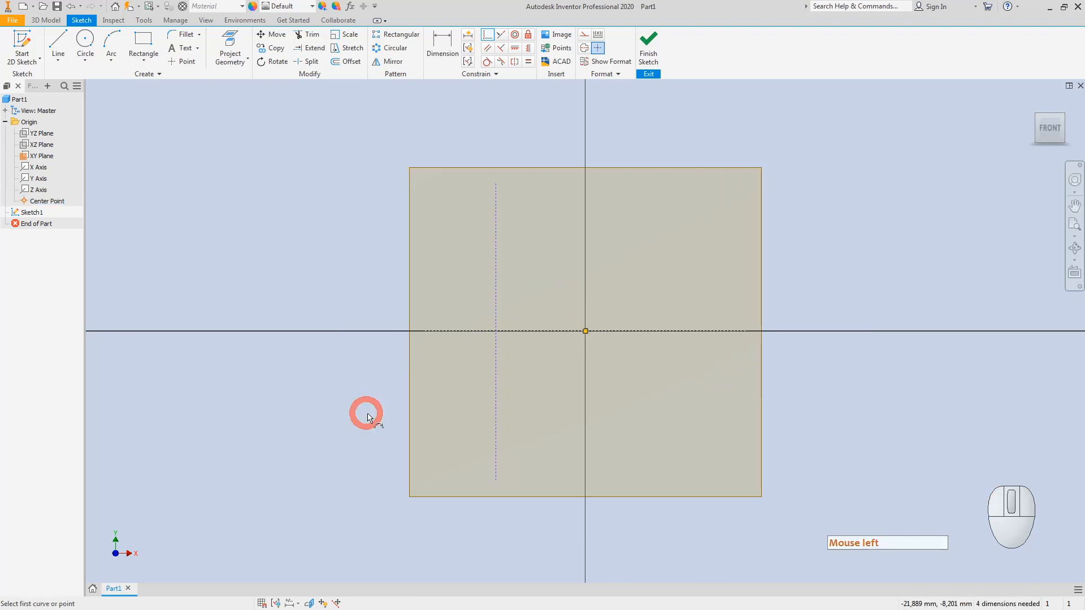
key("Escape")
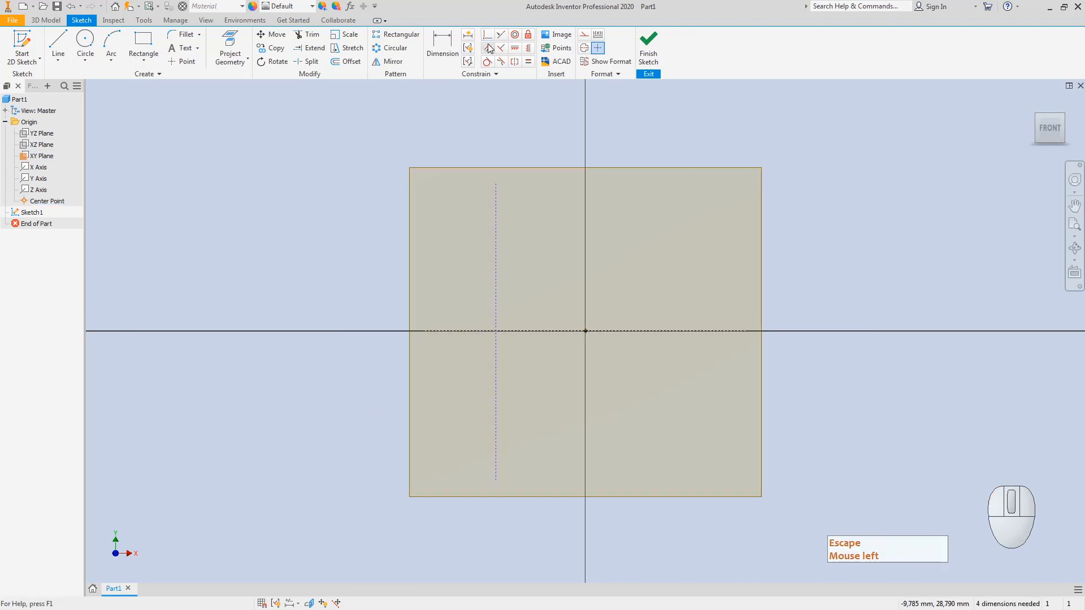
- Make the vertical construction line's midpoint coincident with the sketch origin
left_click(487, 37)
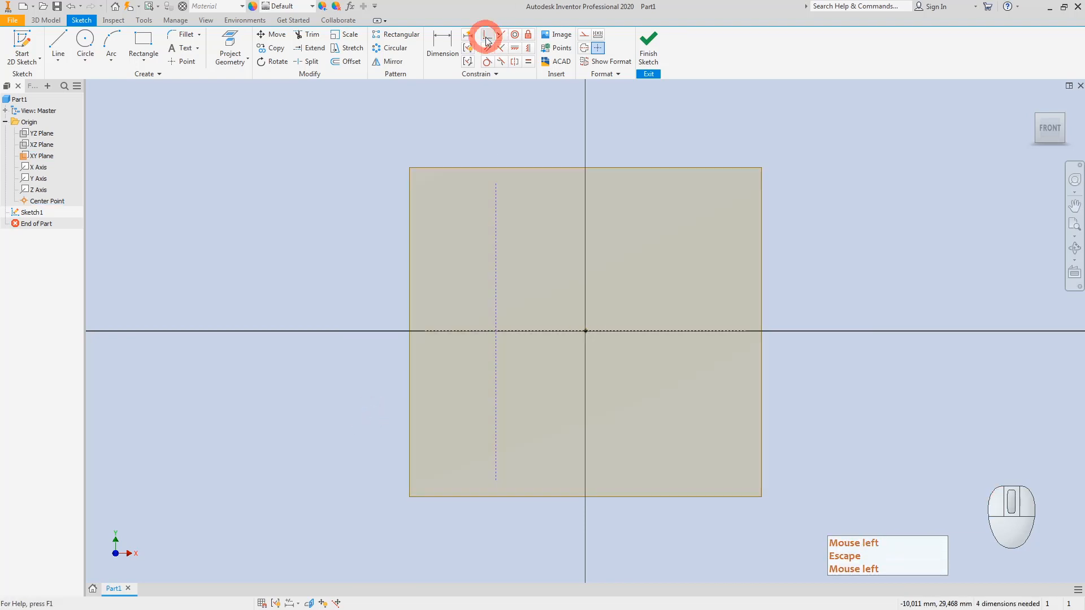
left_click(496, 333)
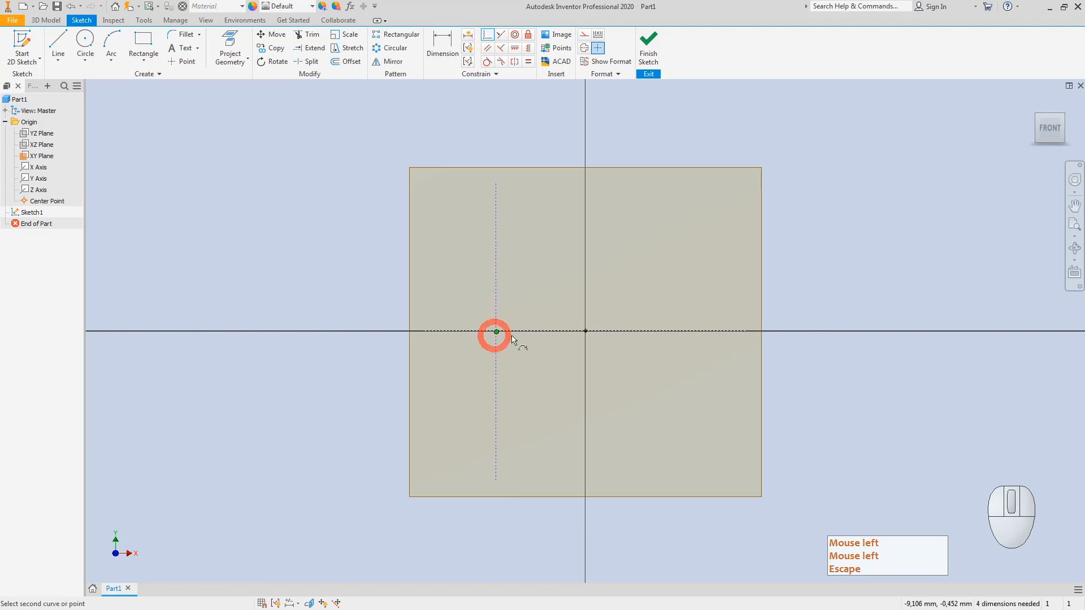
left_click(586, 332)
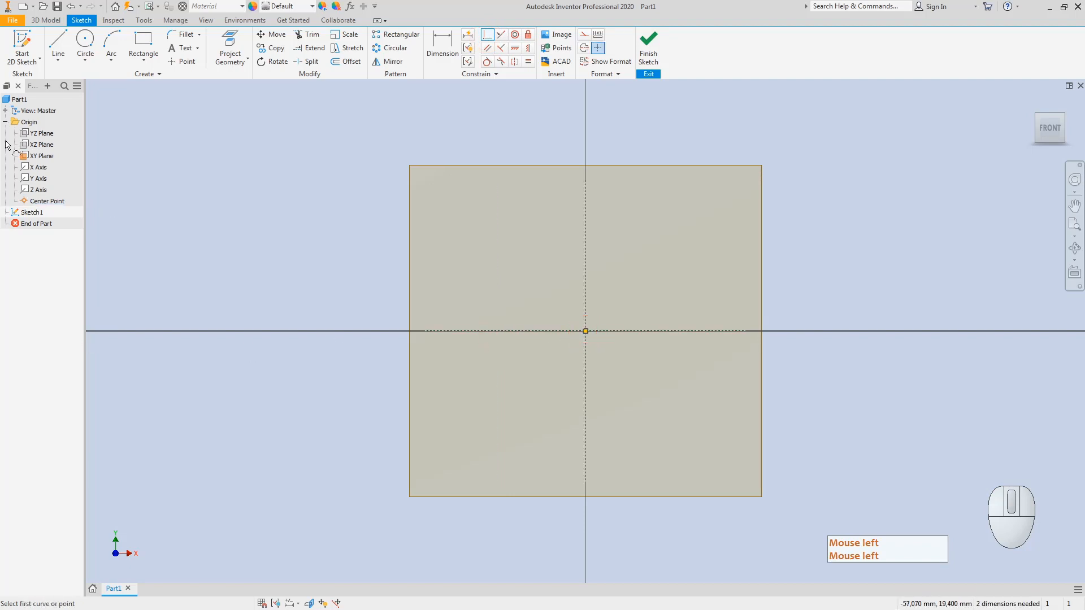
key("Escape")
- Draw a vertical line about 17 mm long on the negative X side, crossing the horizontal axis, and shift it slightly farther from the origin
left_click(56, 38)
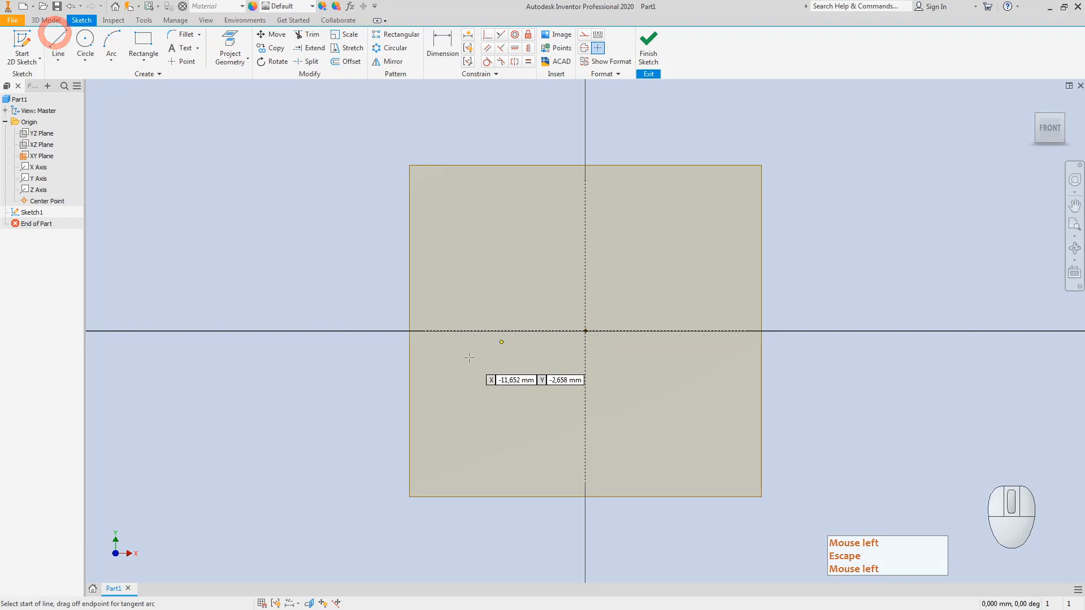
left_click(483, 255)
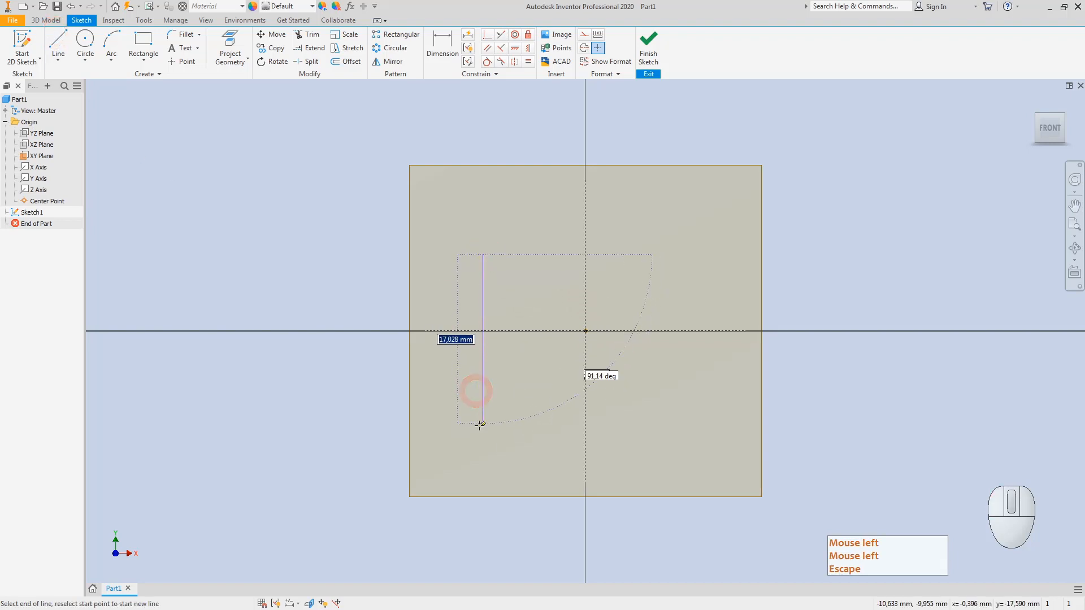
left_click(482, 424)
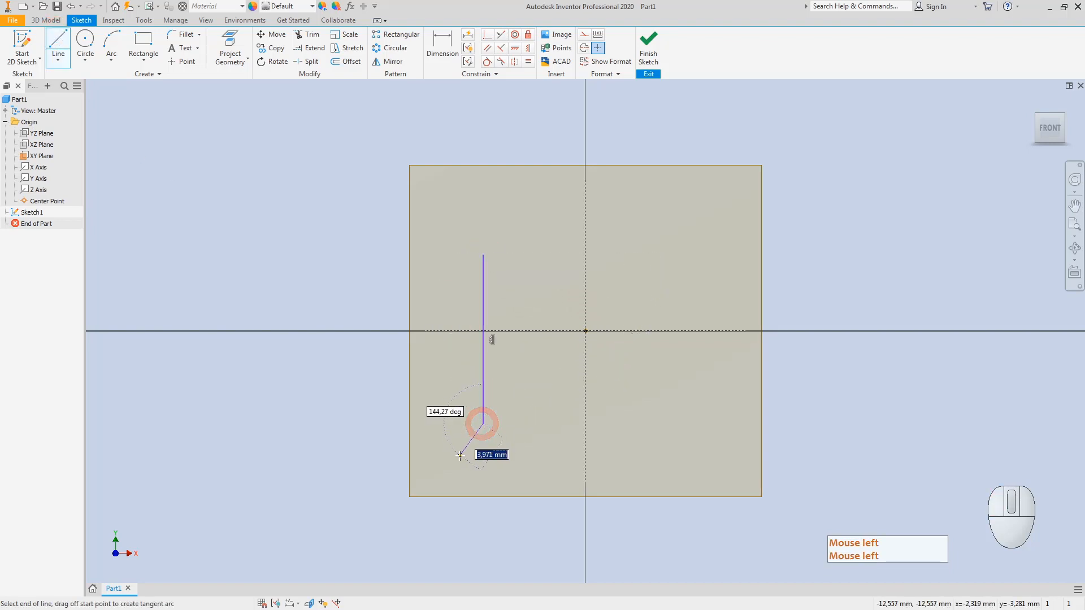
key("Escape")
left_click(57, 41)
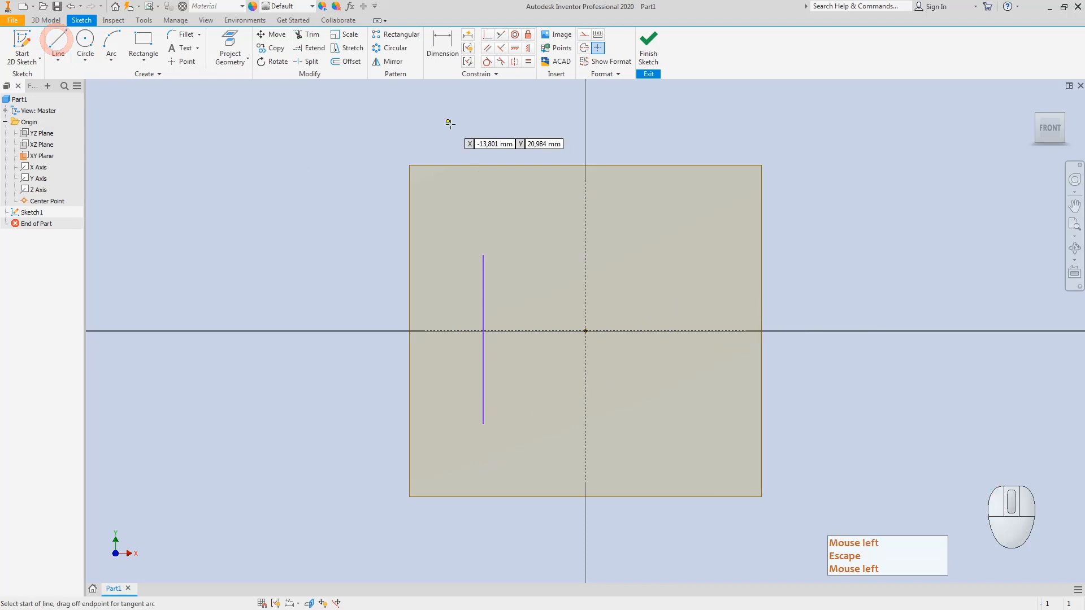
key("Escape")
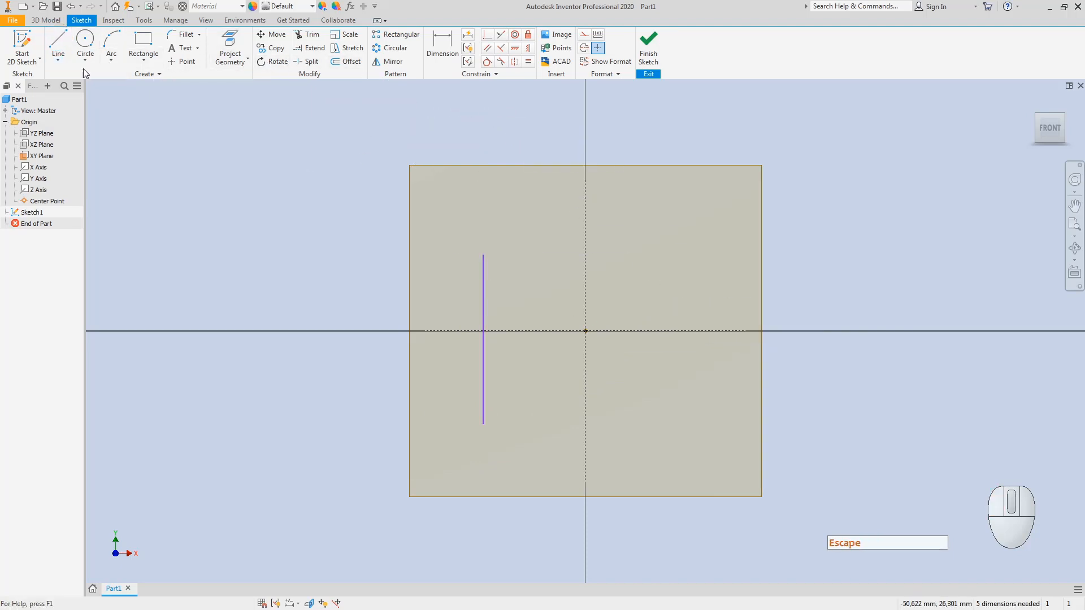
left_click(479, 308)
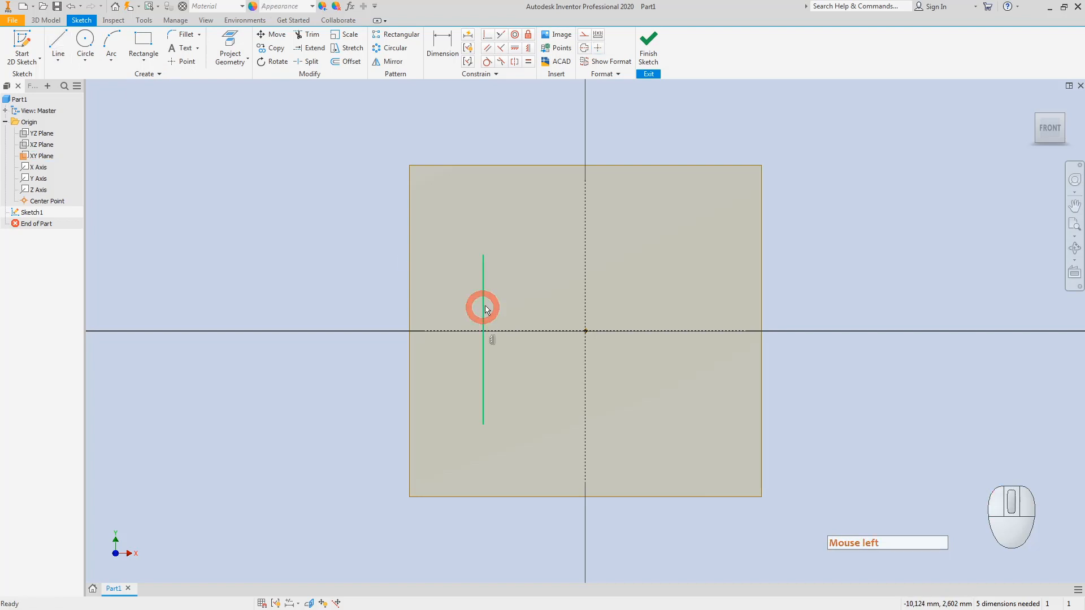
left_click(479, 308)
left_click_drag(478, 308, 472, 305)
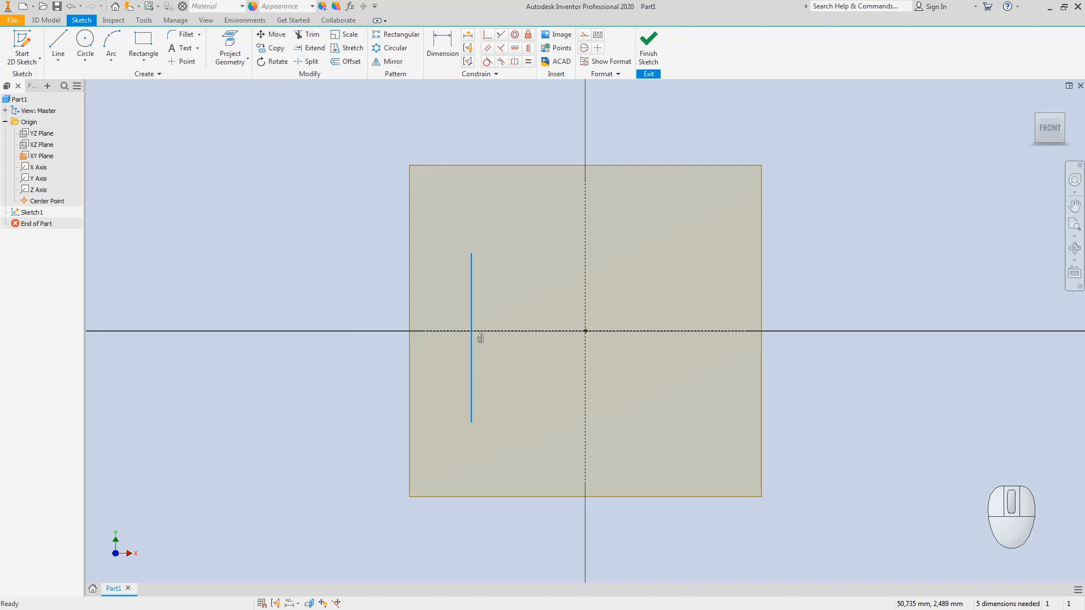
- Switch to the lab drawing in Paint, circle the side view's hexagon and mark both faces of the section view's left hexagonal end with lines
left_click(960, 505)
left_click(480, 338)
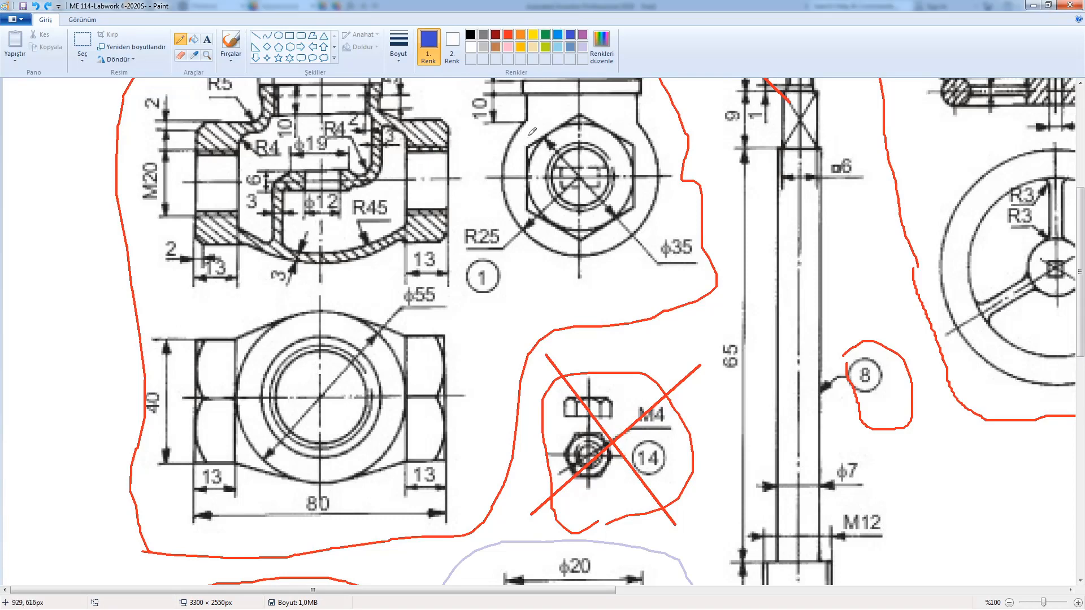
mouse_move(529, 135)
left_mouse_down()
mouse_move(598, 107)
mouse_move(618, 113)
mouse_move(649, 194)
mouse_move(610, 235)
mouse_move(549, 247)
mouse_move(509, 151)
mouse_move(531, 121)
mouse_move(578, 102)
mouse_move(605, 109)
mouse_move(622, 131)
left_mouse_up()
left_click_drag(243, 105, 246, 272)
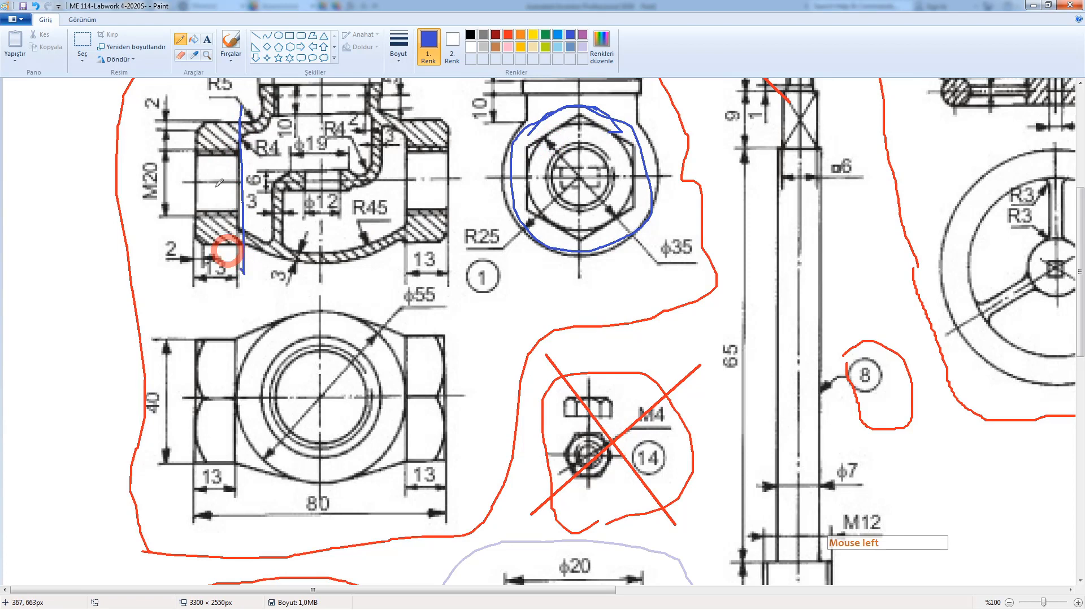
left_click_drag(204, 106, 197, 251)
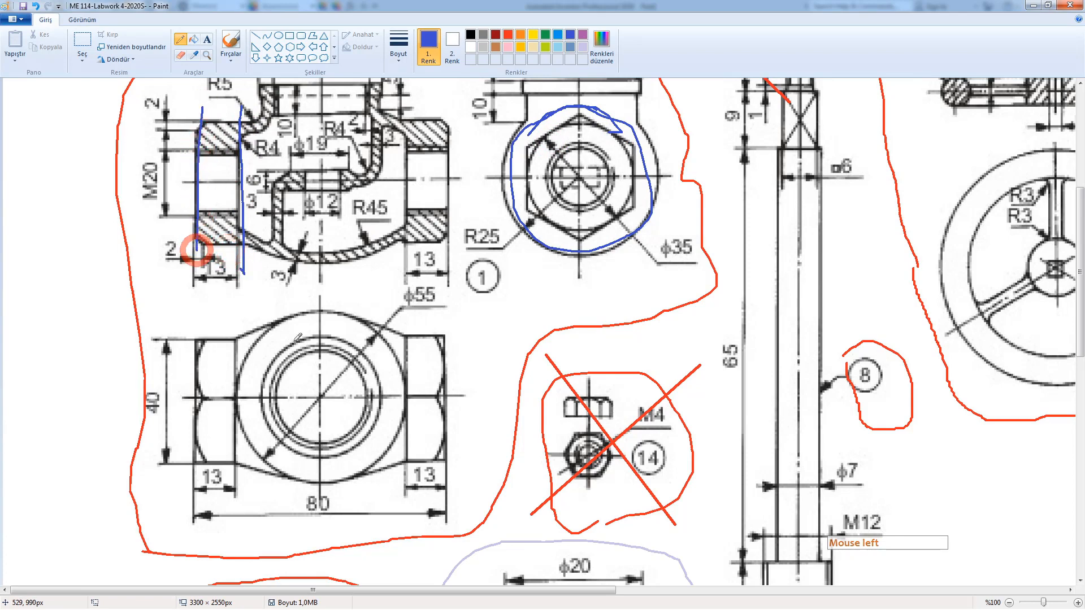
- In part 1's top view, draw strokes from the centre to the left end, along that end face and across to the right end
mouse_move(323, 397)
left_mouse_down()
mouse_move(303, 374)
mouse_move(230, 369)
mouse_move(208, 395)
left_mouse_up()
left_click_drag(204, 342, 202, 443)
mouse_move(203, 371)
left_mouse_down()
mouse_move(204, 358)
mouse_move(317, 359)
mouse_move(329, 390)
mouse_move(346, 361)
mouse_move(441, 376)
mouse_move(445, 390)
left_mouse_up()
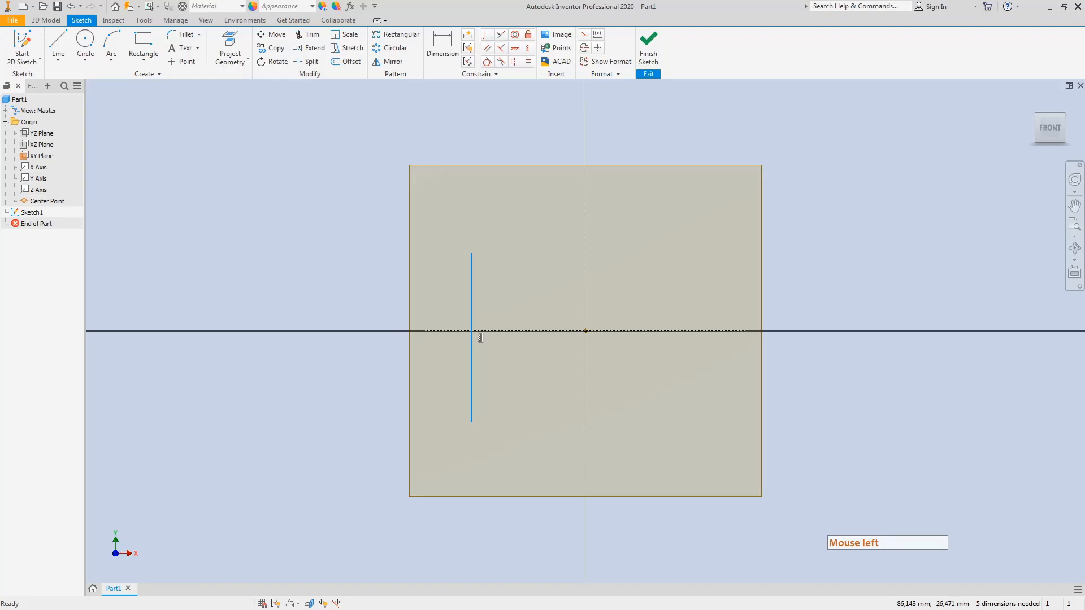
- Back in Inventor, dimension the distance between the new vertical line and the vertical construction line through the origin as 40 mm
left_click(442, 46)
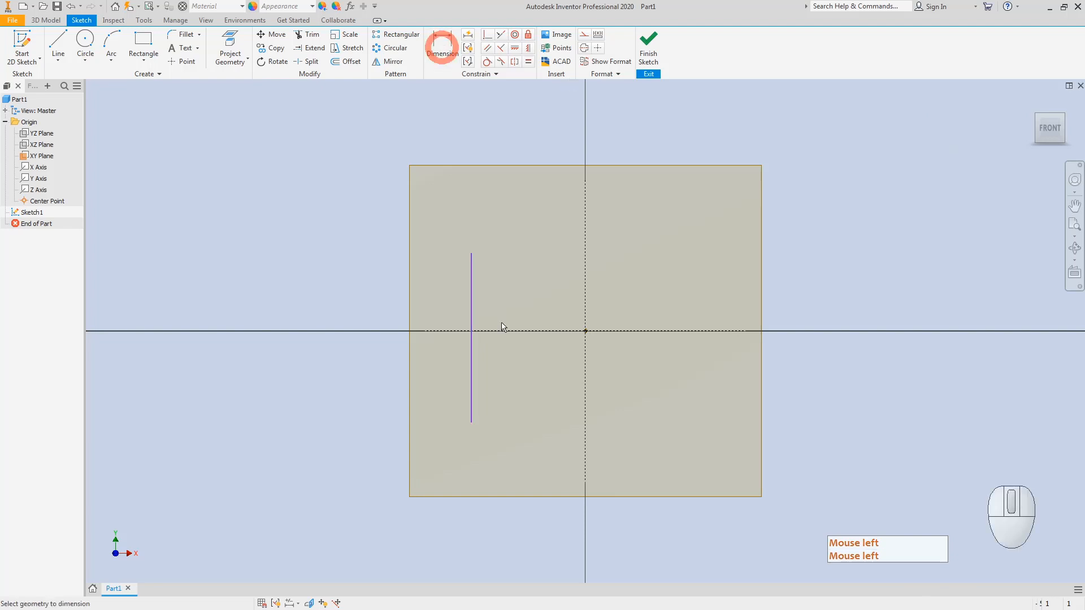
left_click(470, 328)
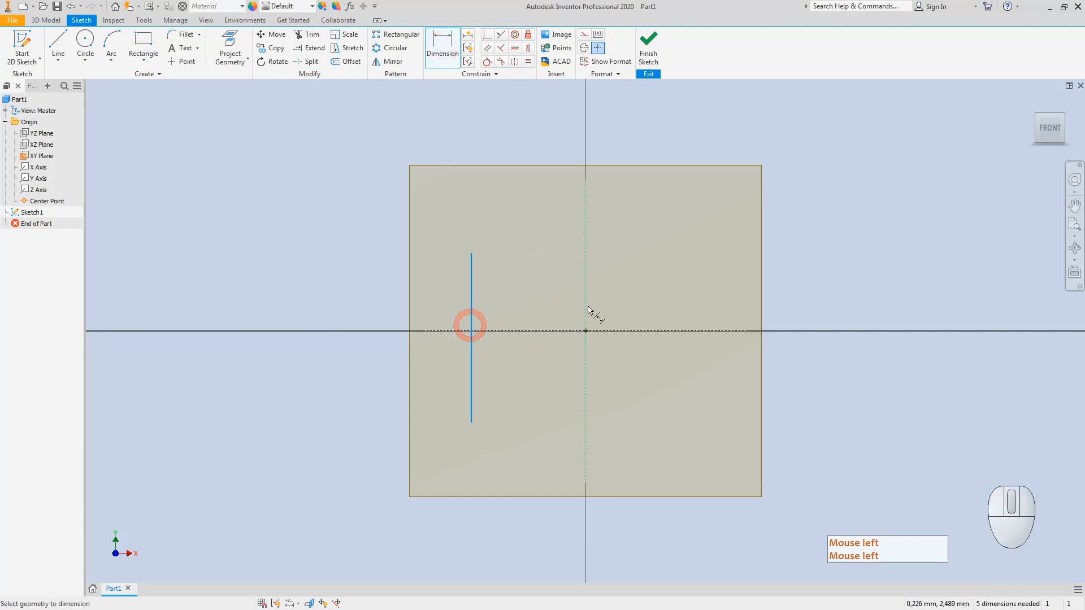
left_click(586, 305)
left_click(533, 296)
type("40")
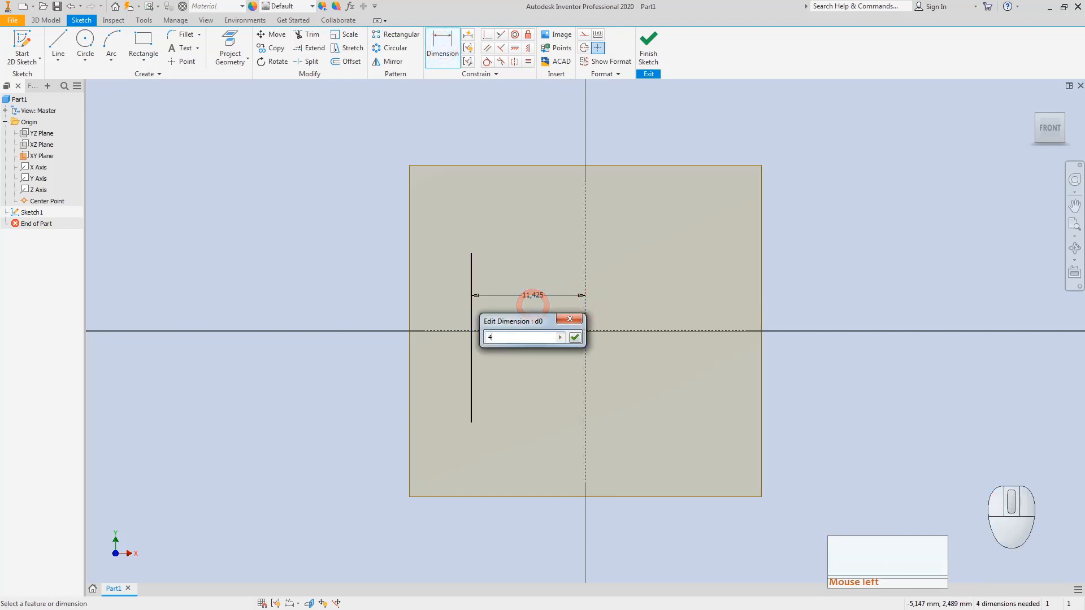
left_click(577, 337)
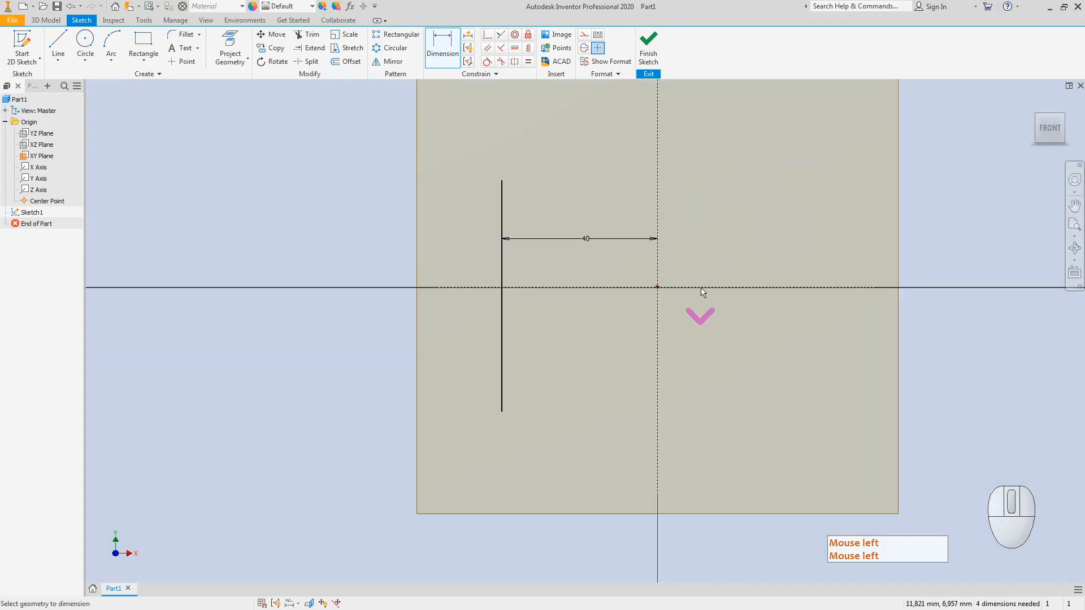
- Convert the vertical line 40 mm from the origin to construction geometry
scroll(725, 250, "down", 5)
middle_click_drag(726, 256, 715, 306)
scroll(718, 294, "down", 2)
scroll(718, 295, "up", 1)
key("Escape")
left_click(229, 333)
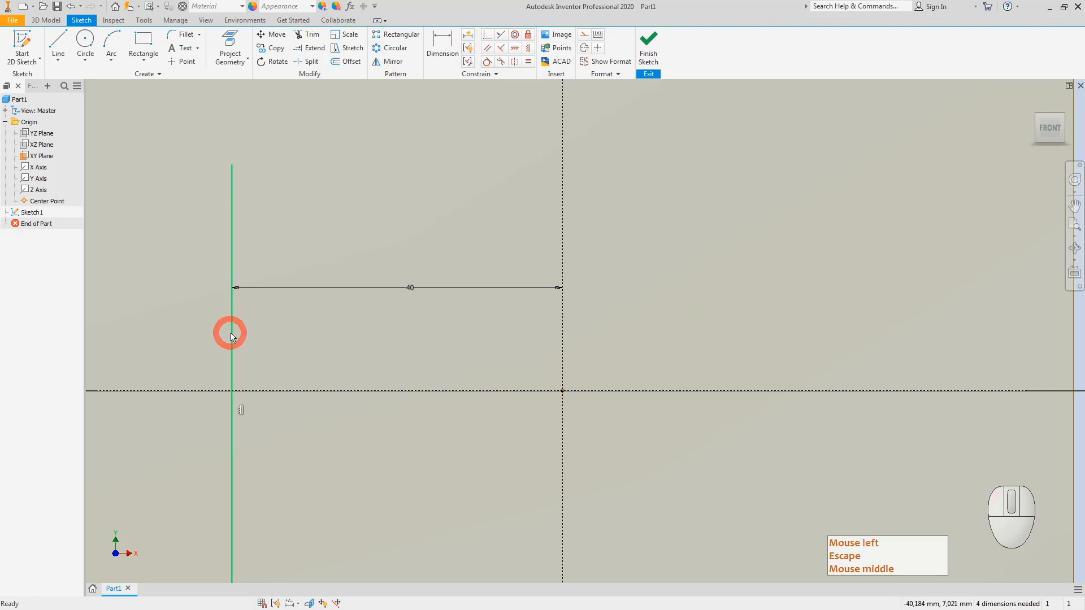
right_click(230, 335)
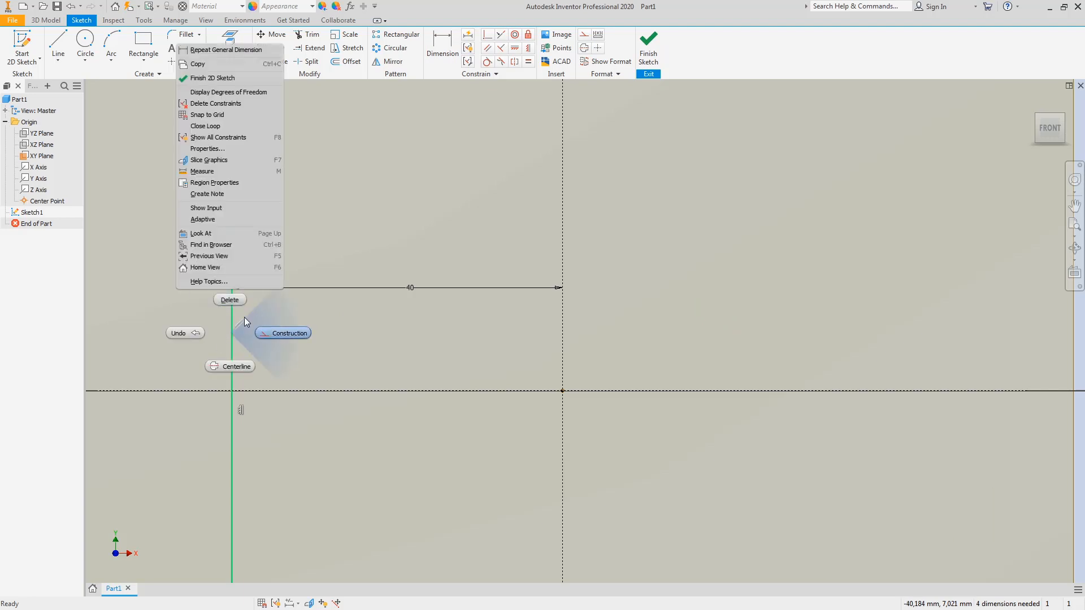
left_click(290, 333)
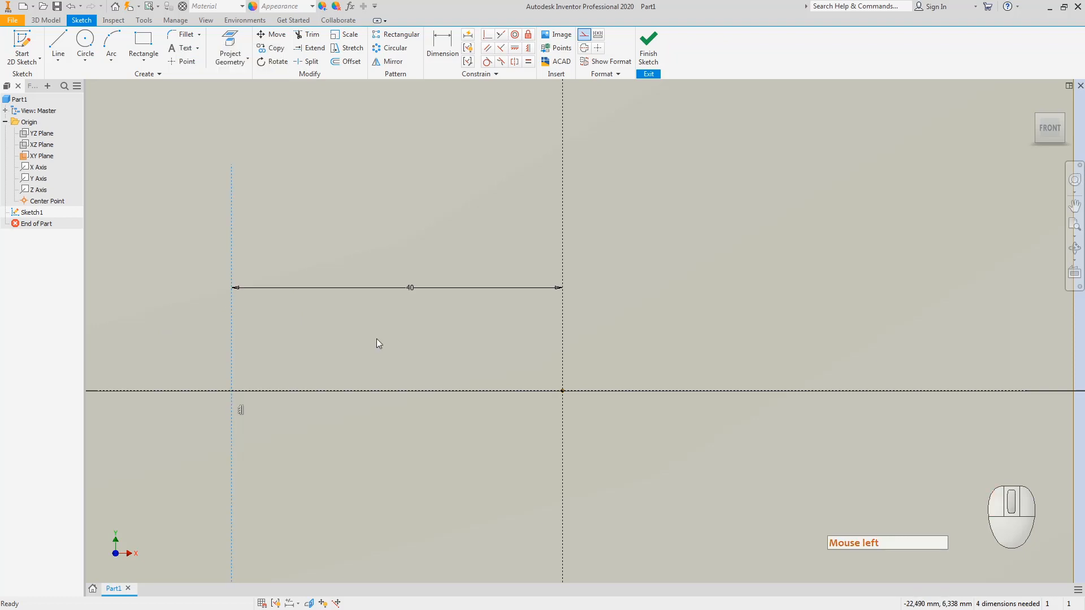
key("Escape")
scroll(446, 330, "down", 3)
scroll(446, 330, "down", 3)
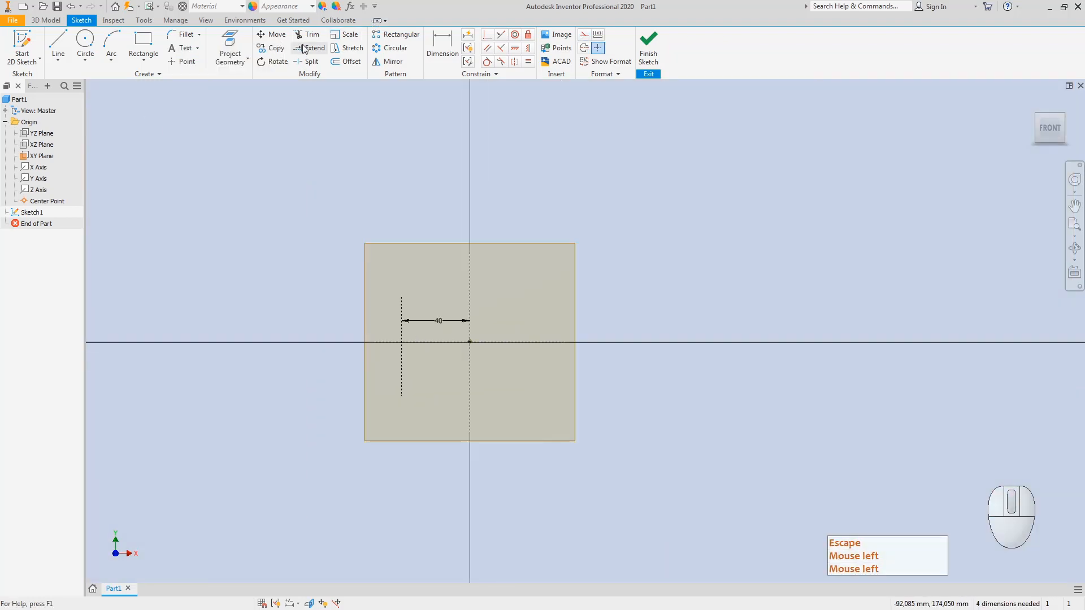
left_click(394, 62)
key("Escape")
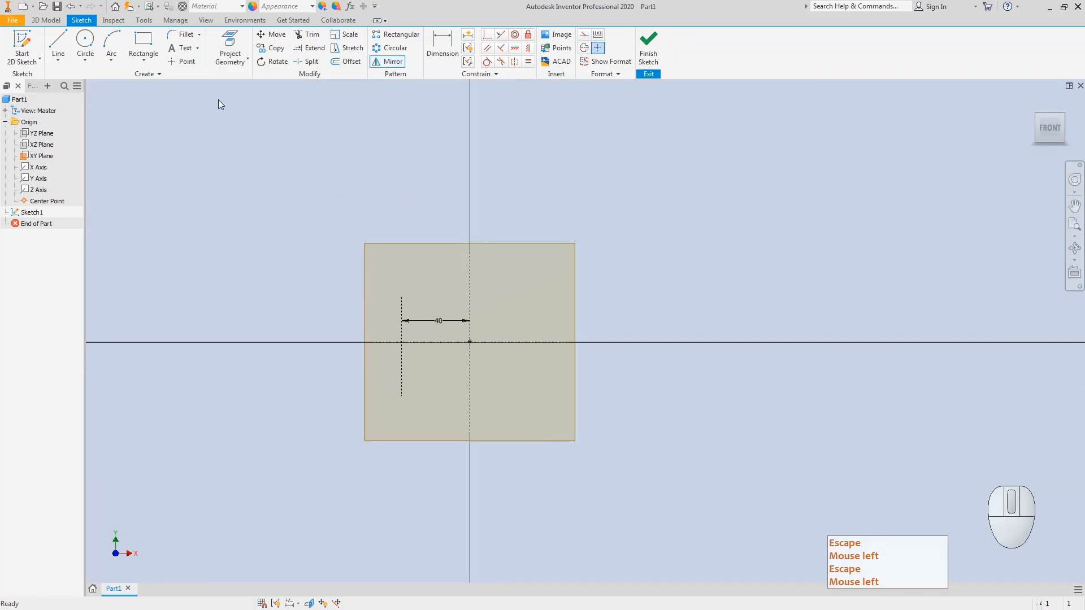
left_click(85, 40)
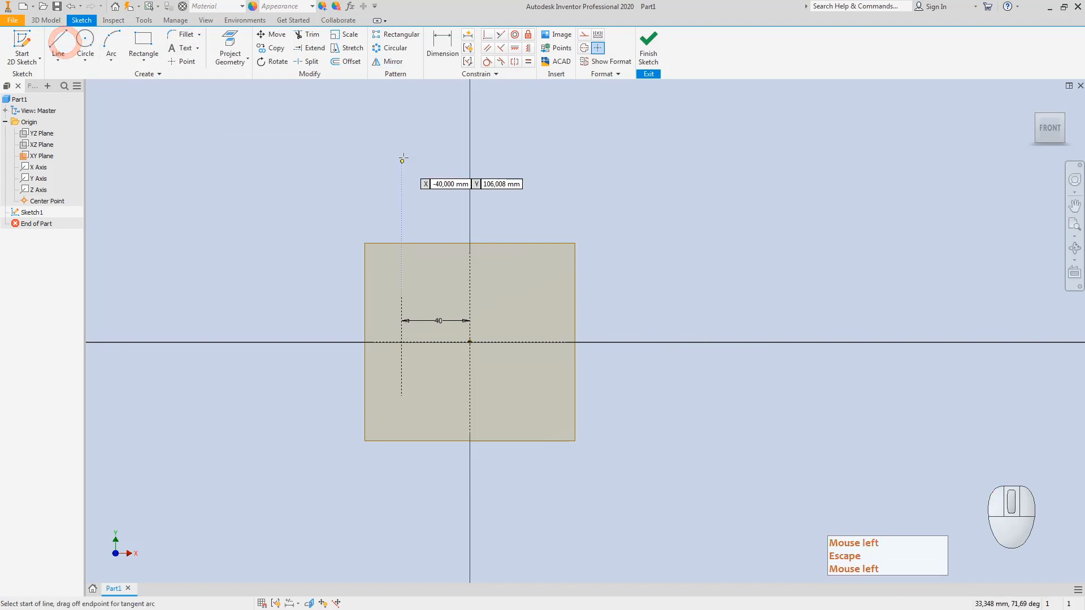
key("Escape")
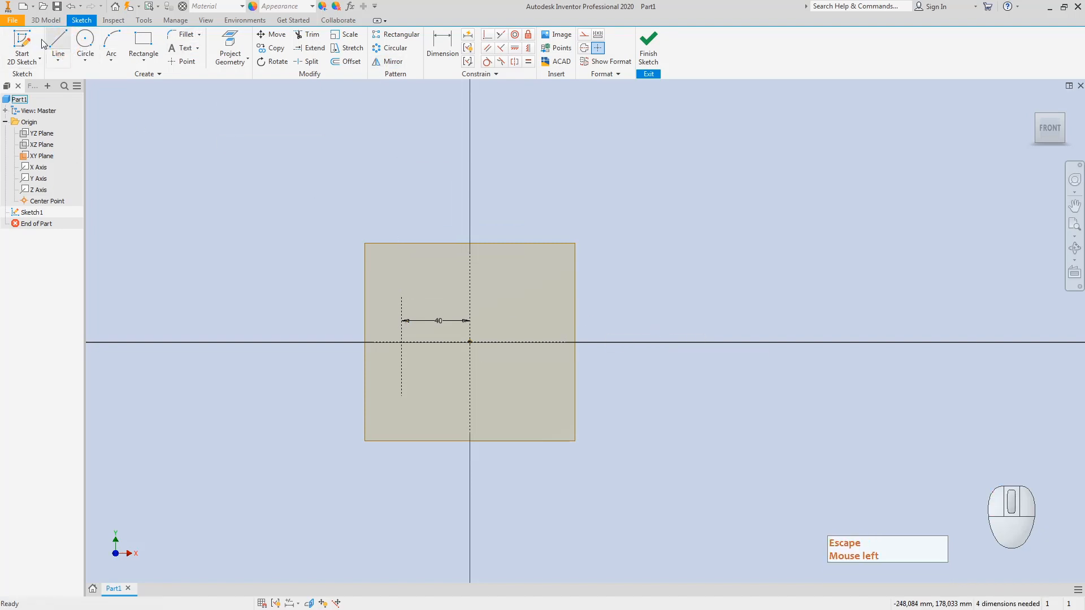
- Sketch a vertical line crossing the horizontal axis about 43 mm right of the vertical construction line and convert it to construction geometry
left_click(56, 41)
left_click(543, 393)
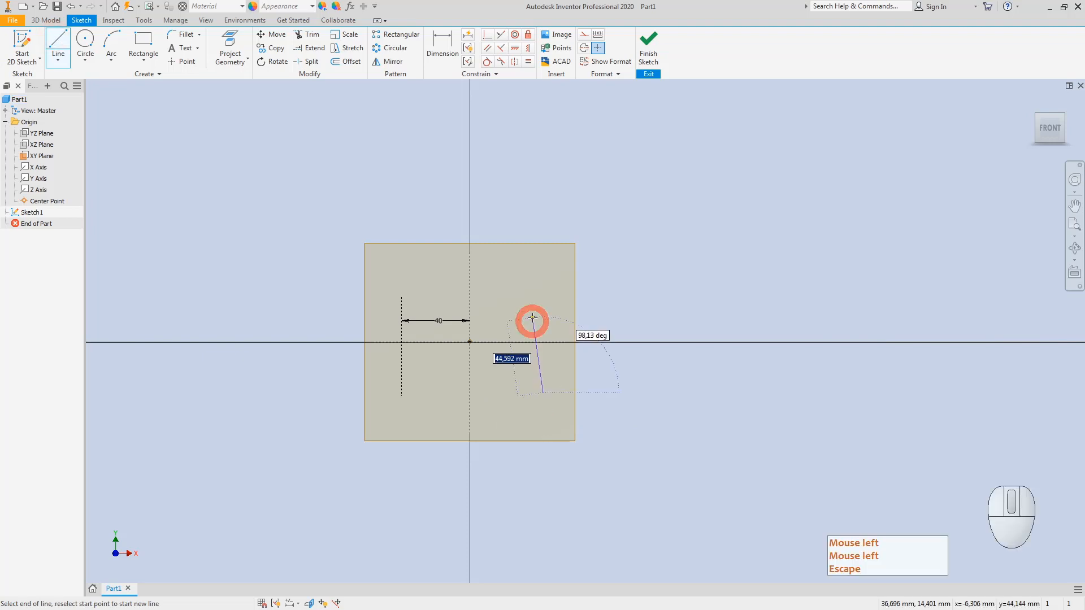
left_click(543, 306)
key("Escape")
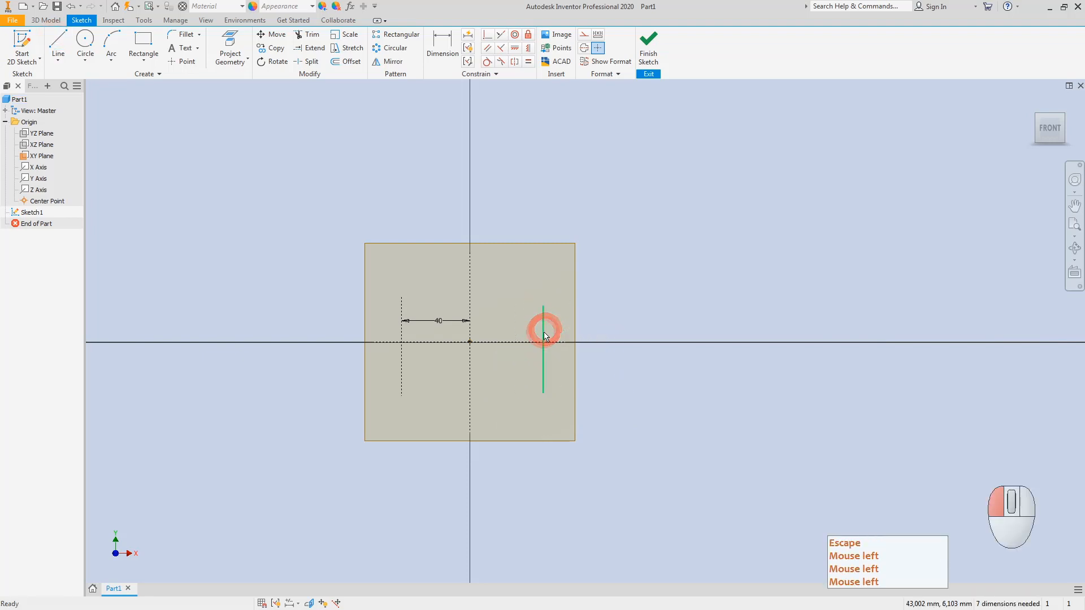
left_click(545, 334)
right_click(545, 333)
left_click(583, 333)
left_click(644, 315)
key("Escape")
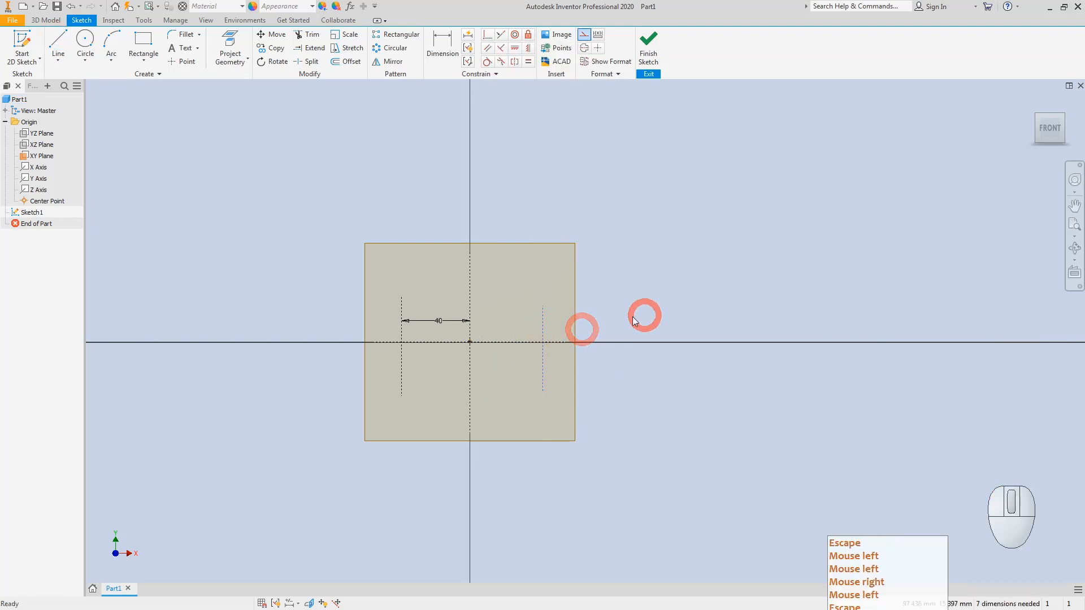
- Dimension the distance between the new right vertical line and the vertical construction line through the origin as 40 mm
left_click(440, 38)
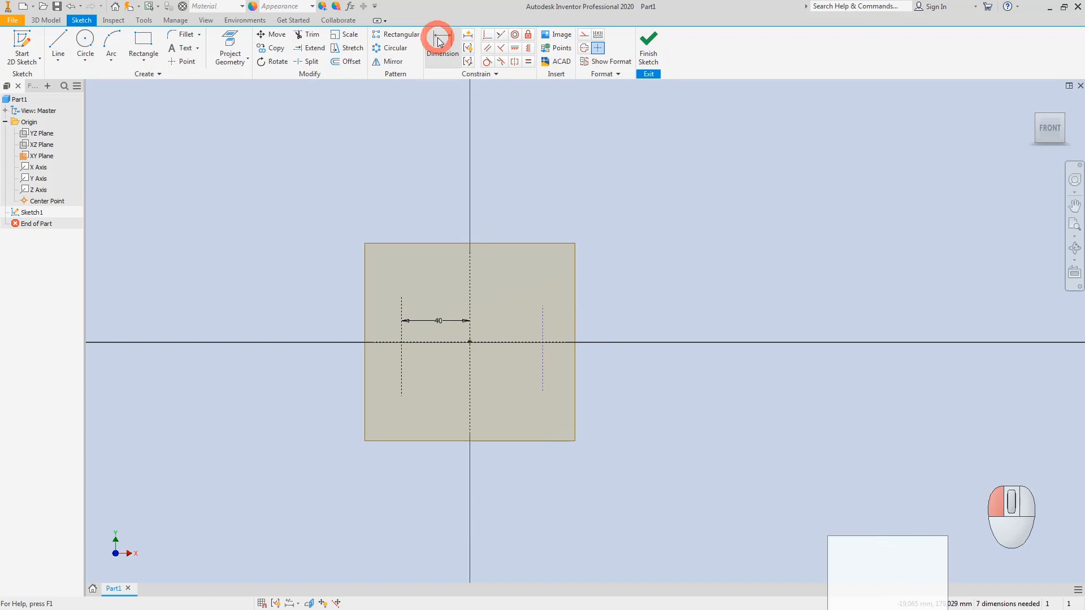
left_click(545, 328)
left_click(471, 332)
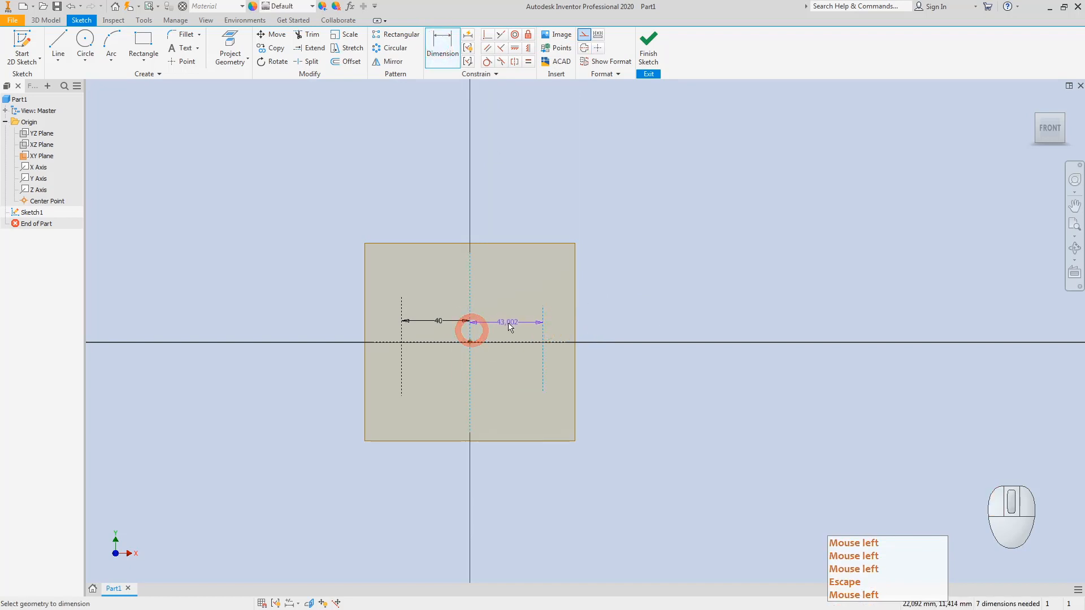
left_click(507, 324)
type("40")
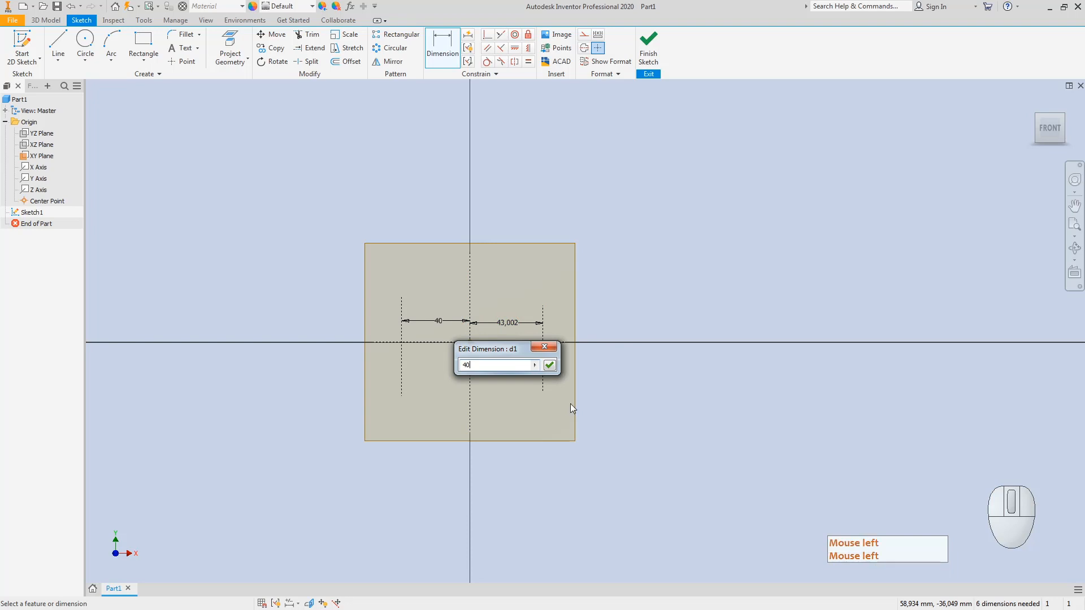
key("Return")
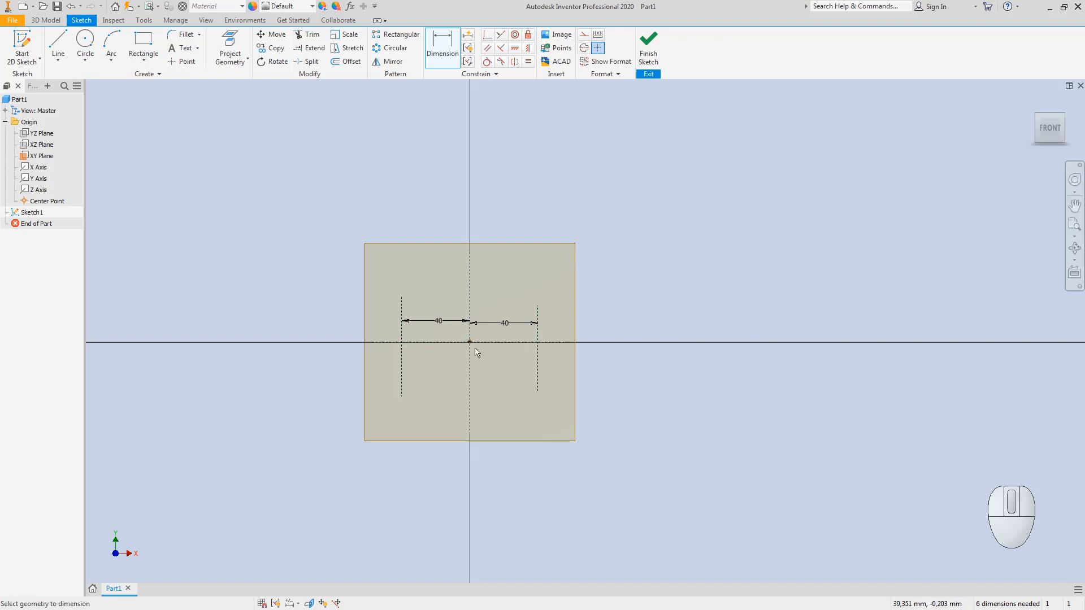
- Trim the portions of both outer vertical lines below the horizontal construction line and finish the sketch
left_click(309, 36)
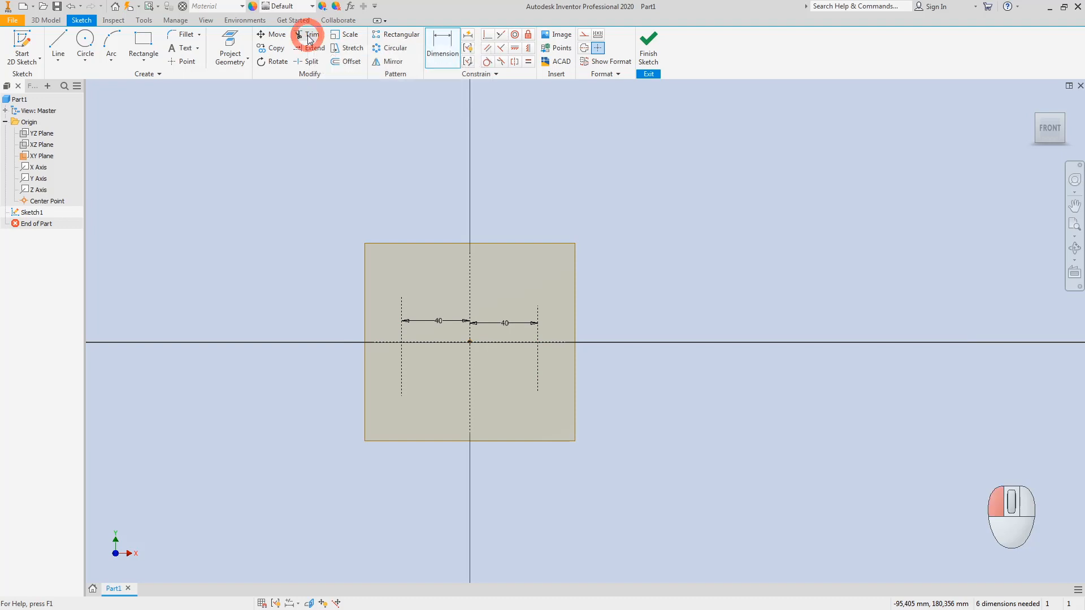
left_click(402, 379)
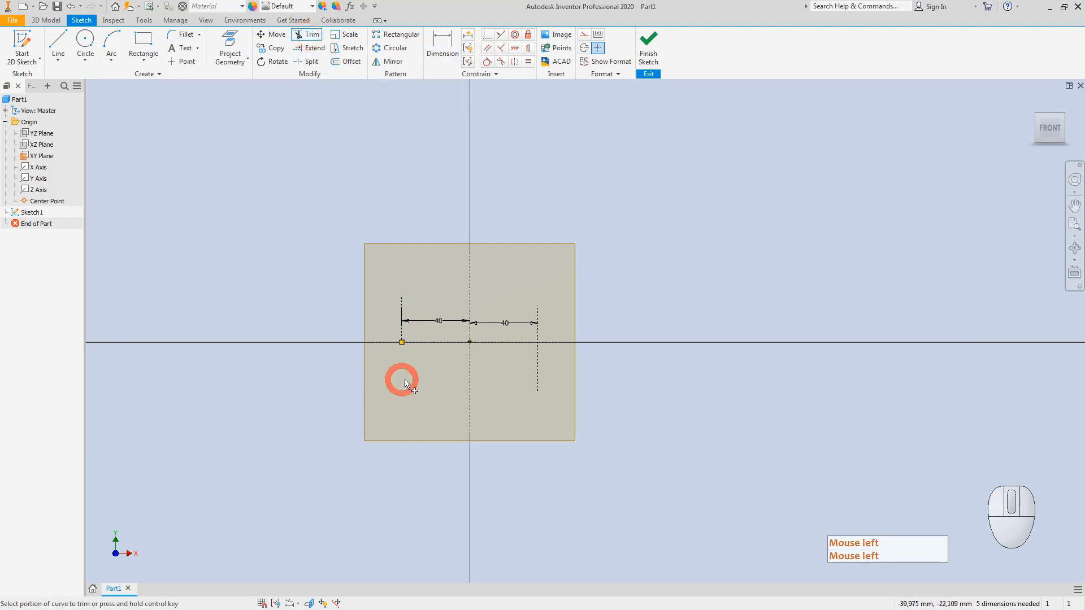
left_click(536, 373)
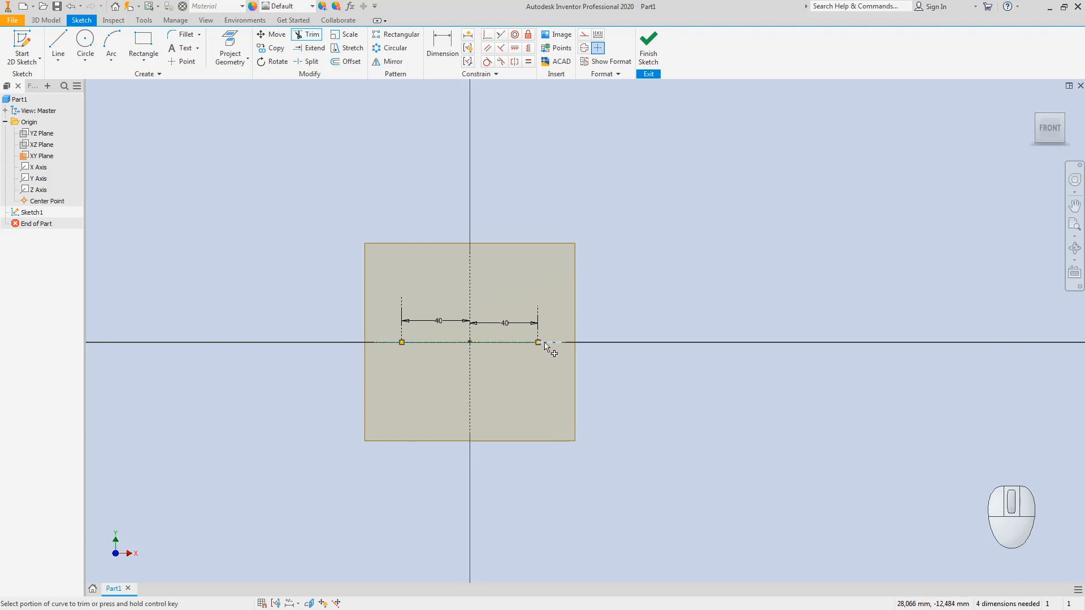
left_click(650, 49)
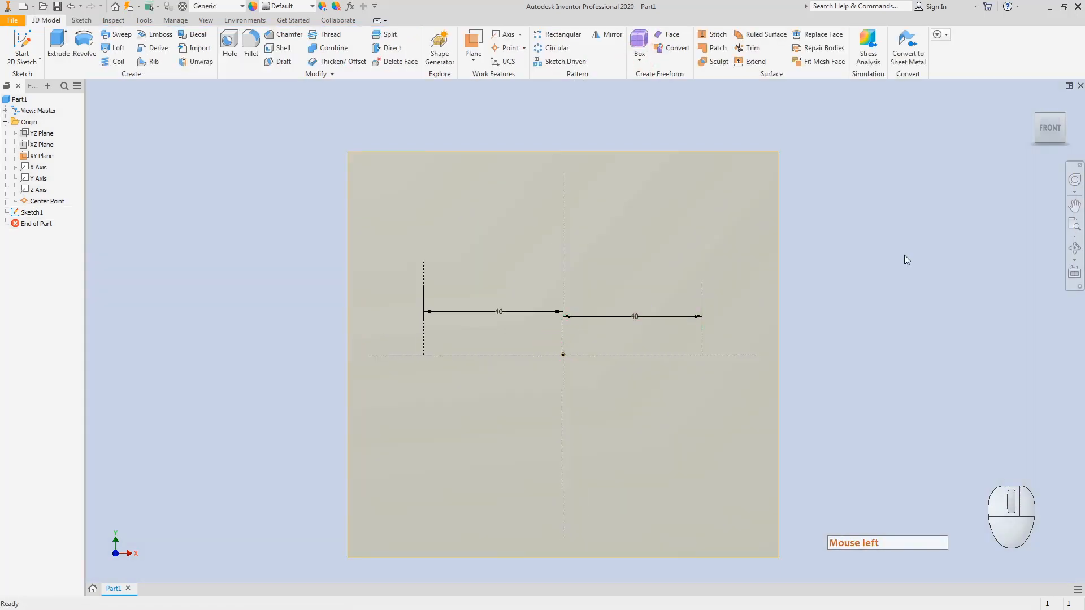
left_click(1041, 119)
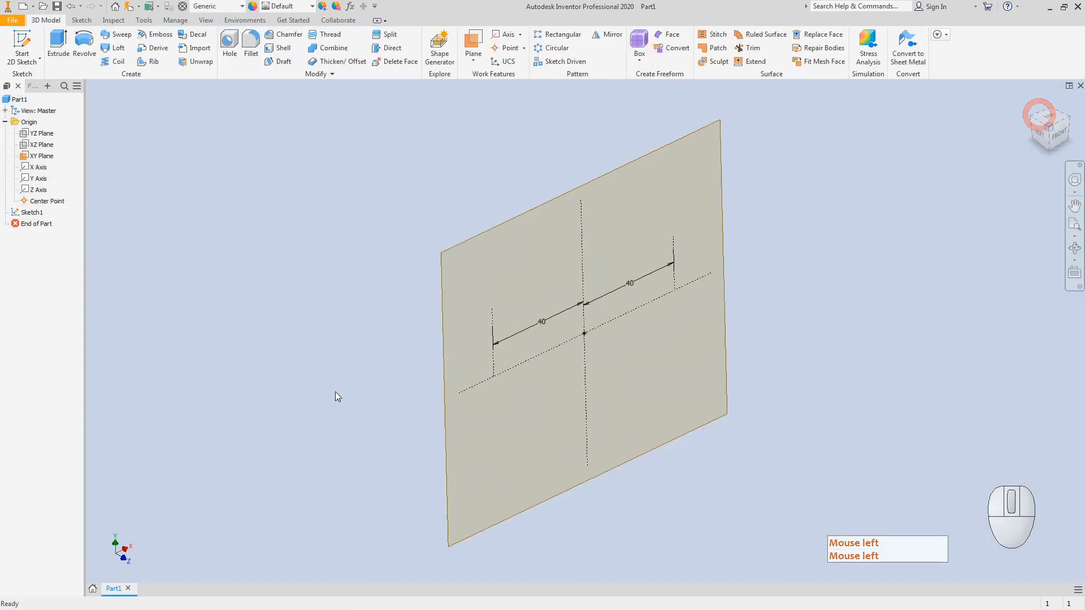
left_click(326, 397)
left_click(471, 57)
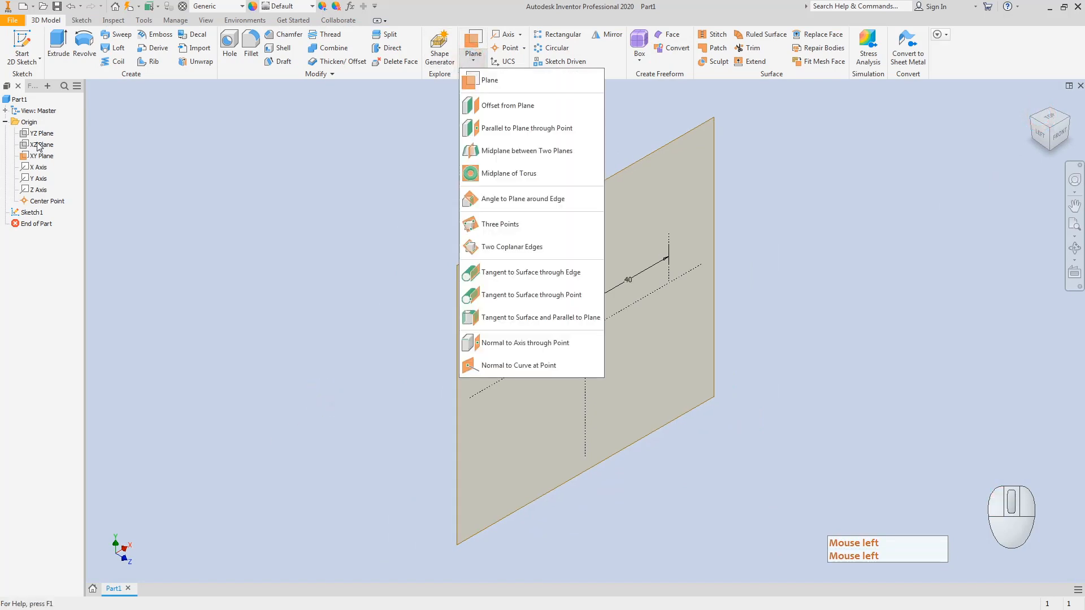
left_click(266, 449)
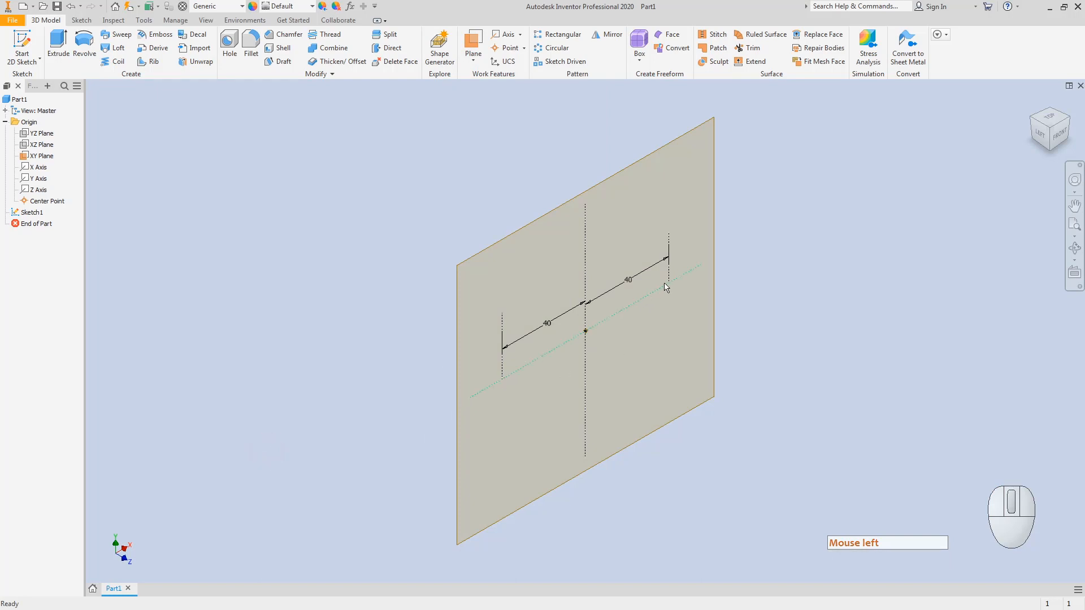
left_click(478, 392)
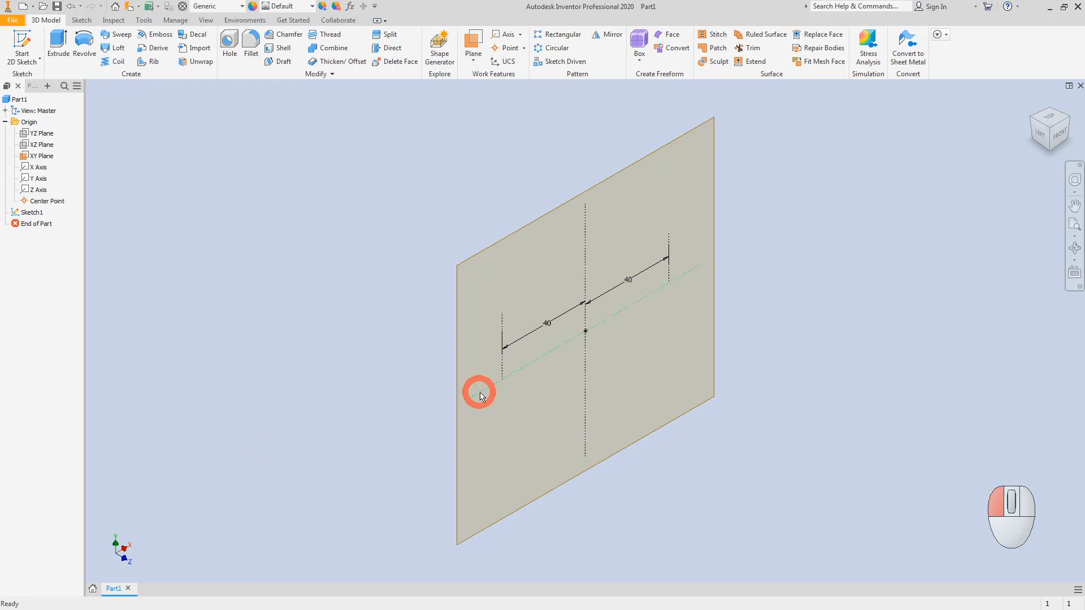
left_click(304, 200)
left_click(467, 59)
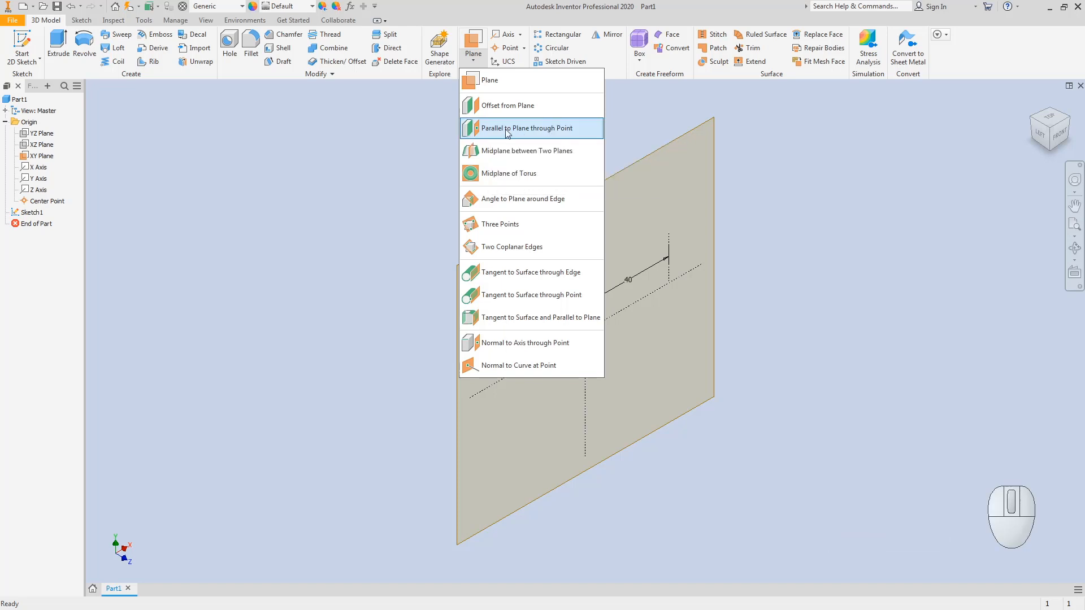
left_click(289, 275)
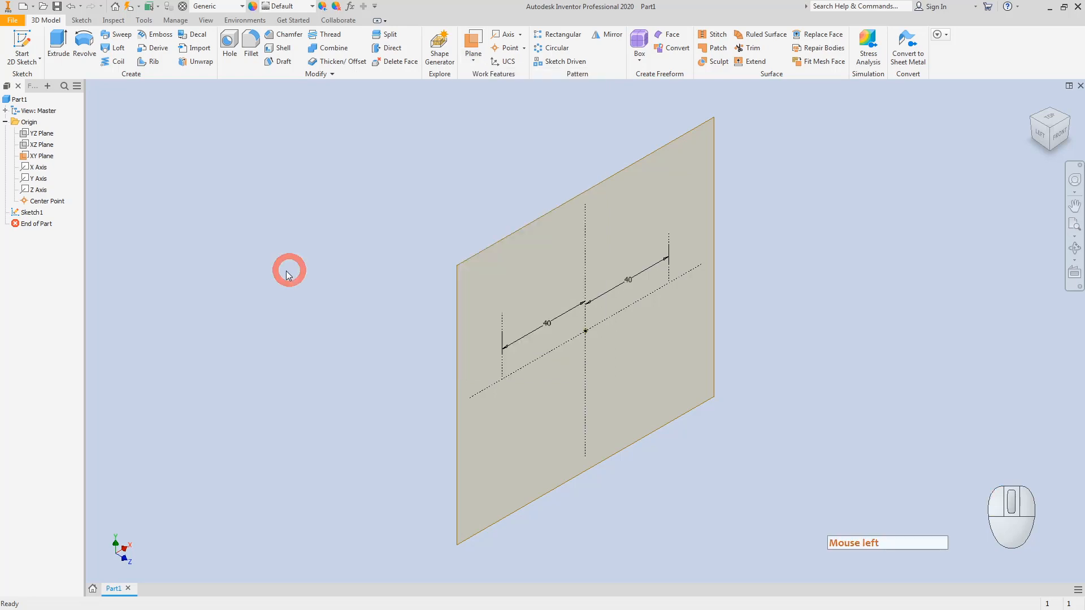
- Make the YZ Plane visible and create a work plane parallel to it through the left vertical line's lower endpoint
left_click(42, 134)
right_click(42, 136)
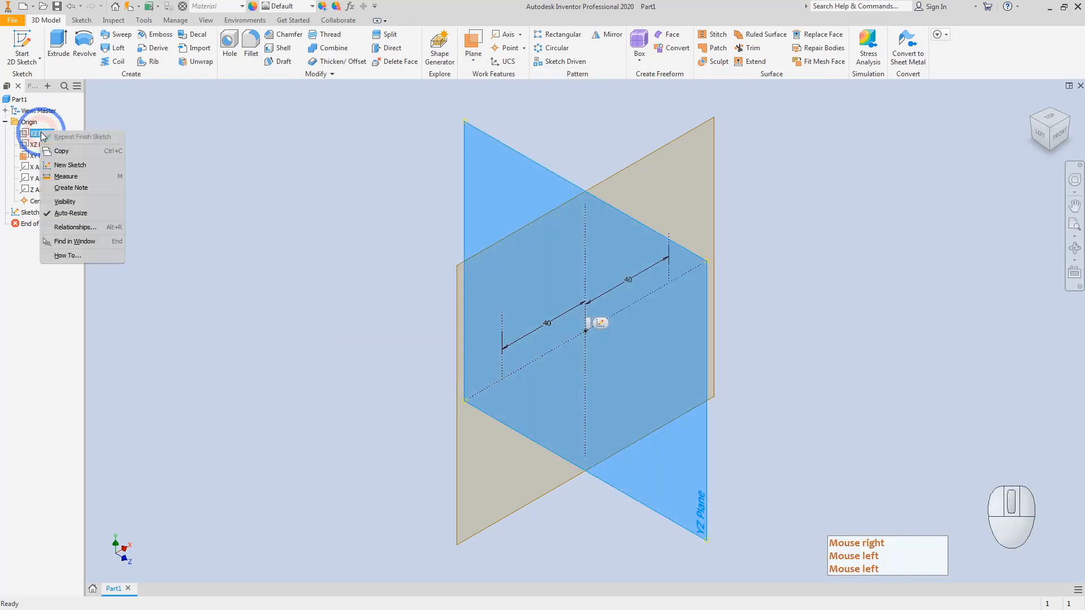
left_click(72, 199)
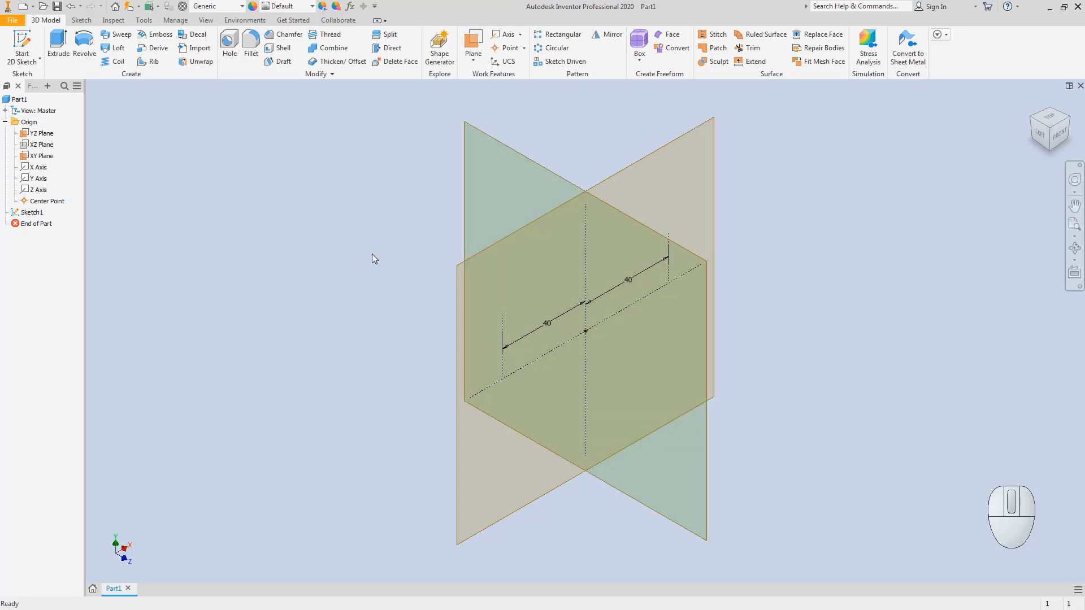
left_click(474, 57)
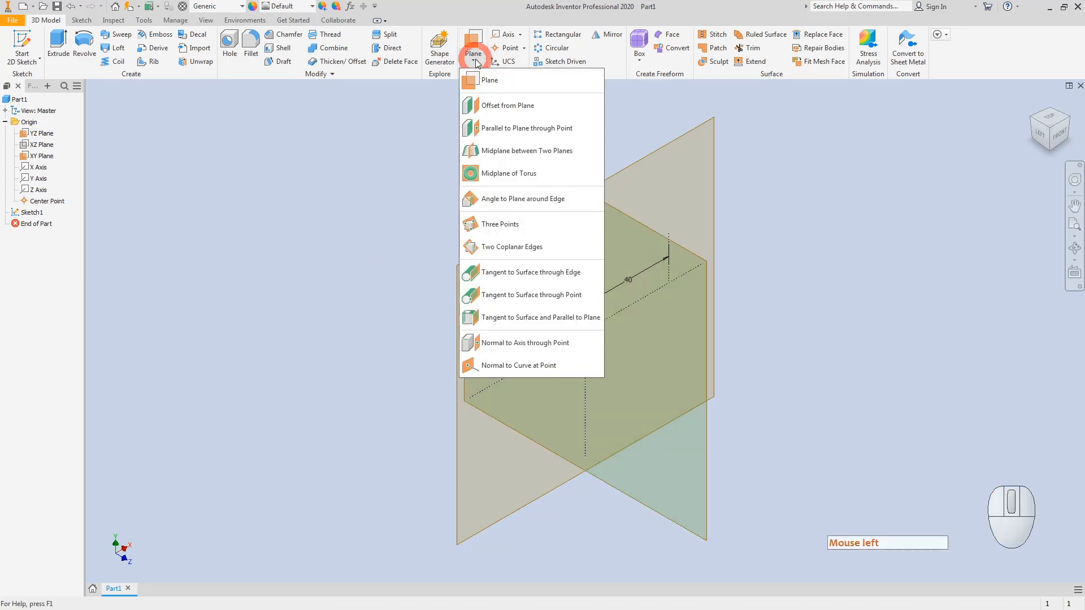
left_click(500, 130)
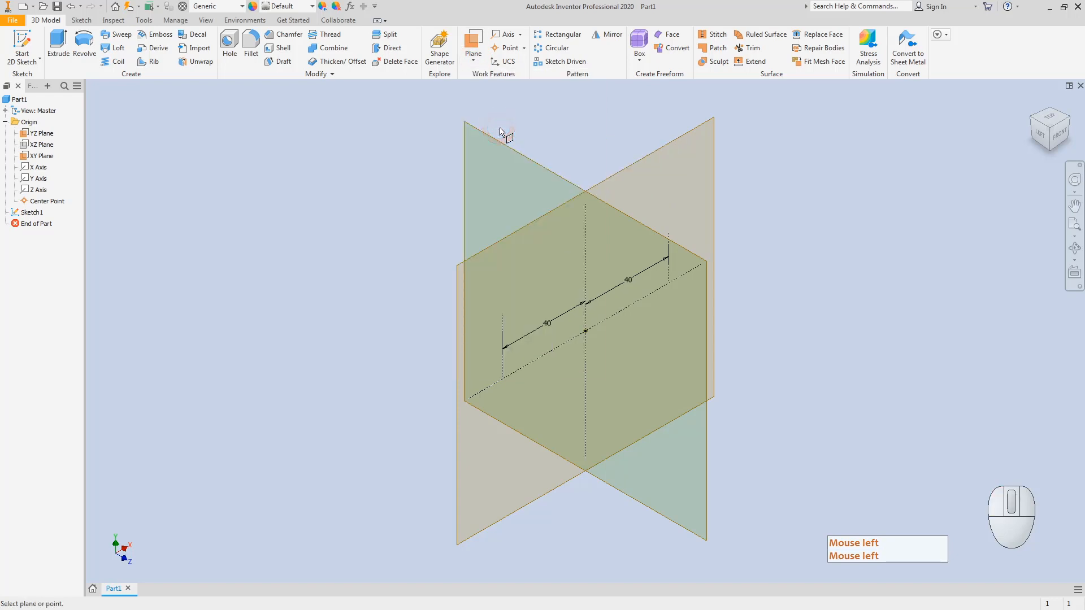
left_click(504, 378)
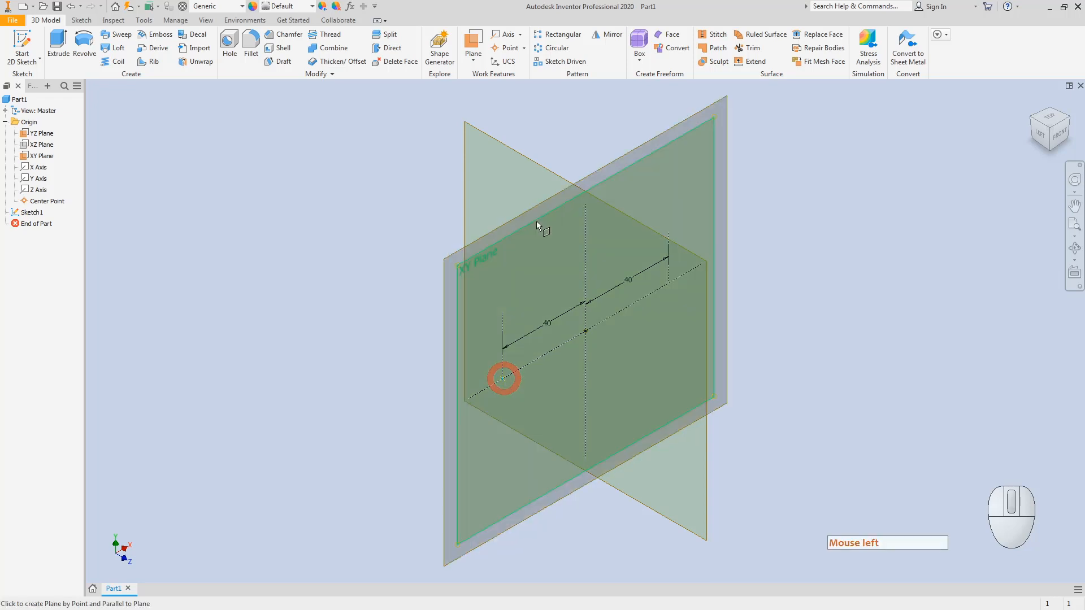
left_click(541, 165)
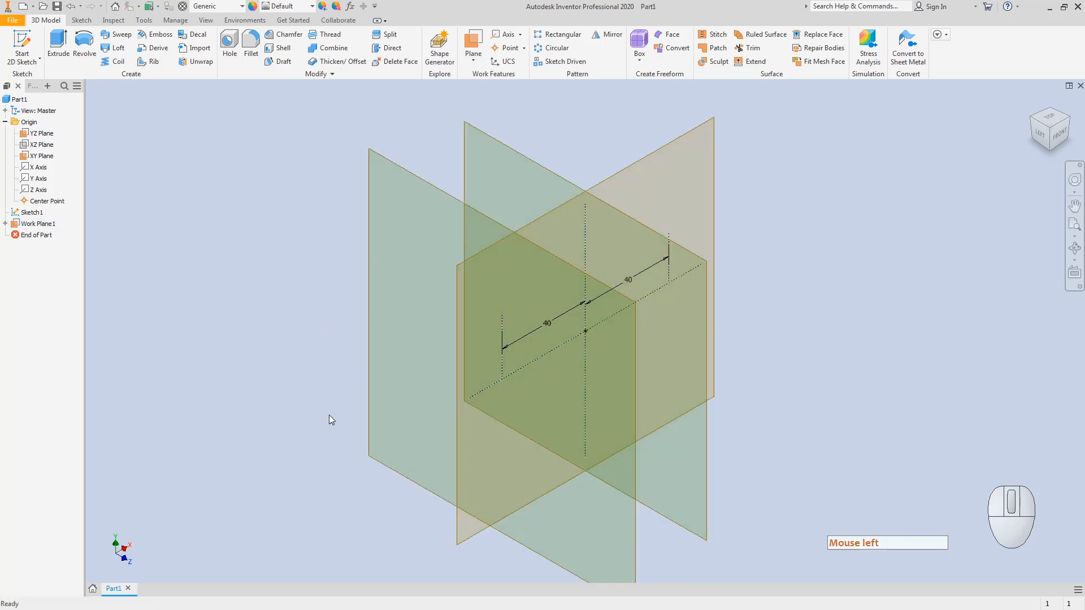
- Start a new 2D sketch on the work plane at the left end of the construction lines
left_click(21, 41)
left_click(439, 189)
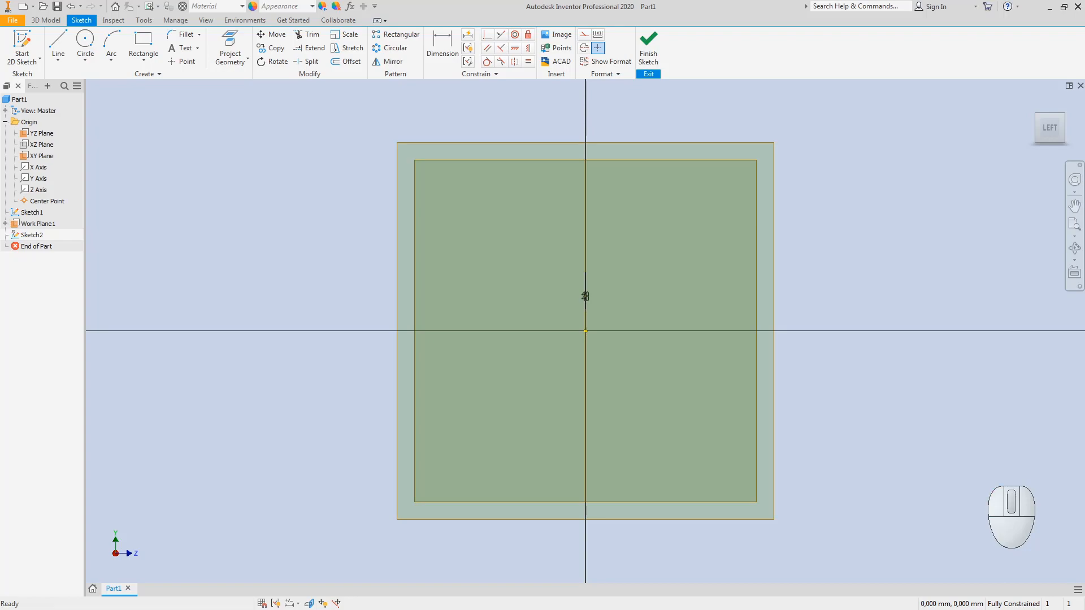
- Switch to the lab drawing in Paint and trace around the hexagon in part 1's side view with blue strokes
left_click(584, 296)
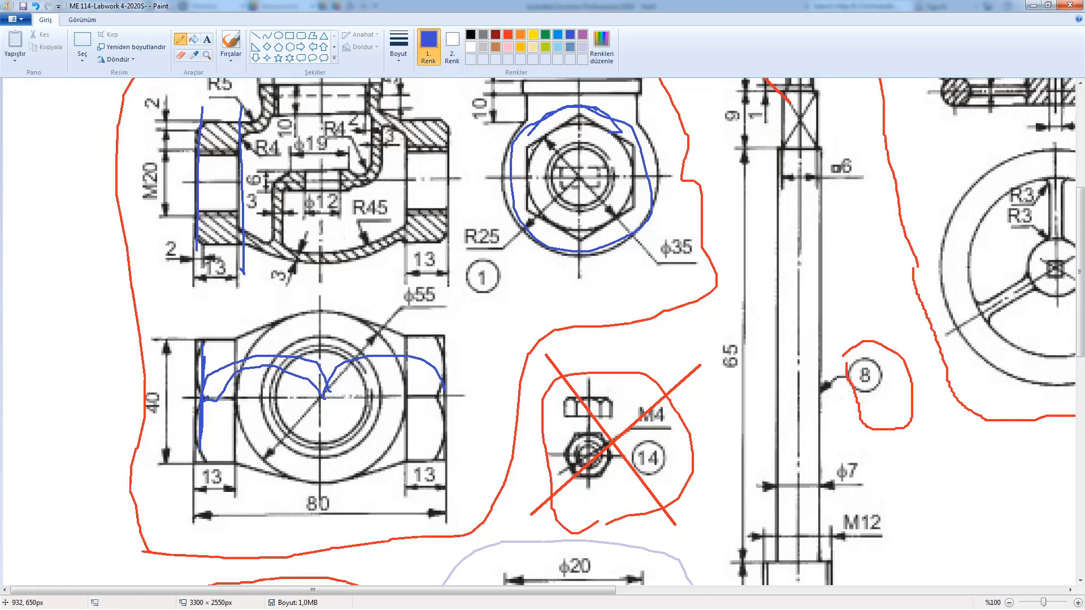
mouse_move(531, 148)
left_mouse_down()
mouse_move(559, 222)
mouse_move(647, 214)
mouse_move(615, 118)
mouse_move(519, 167)
mouse_move(607, 222)
mouse_move(637, 148)
mouse_move(571, 126)
left_mouse_up()
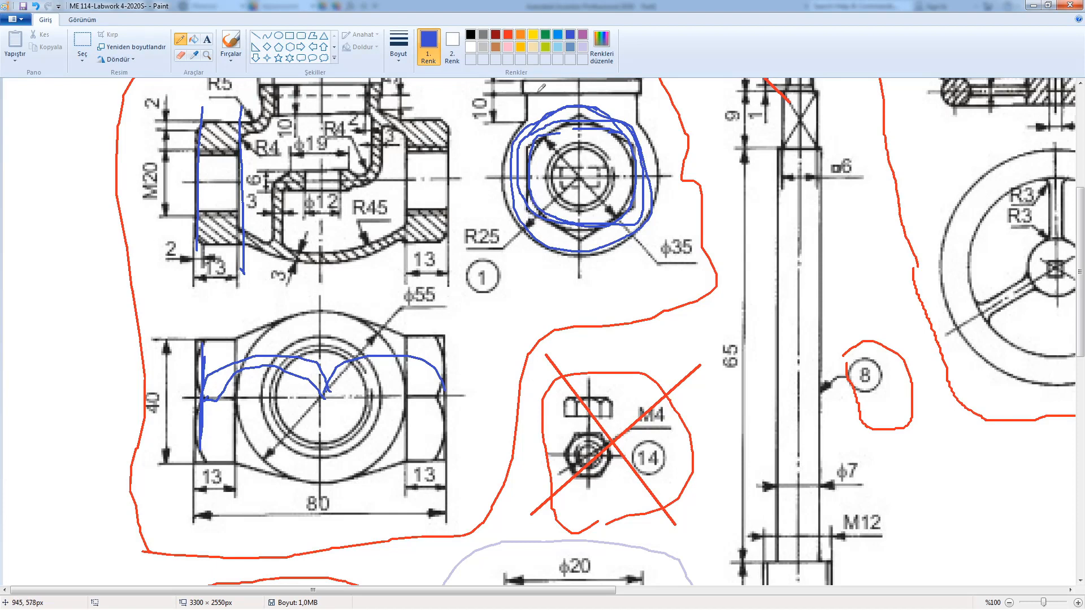
mouse_move(544, 128)
left_mouse_down()
mouse_move(569, 109)
mouse_move(594, 116)
mouse_move(635, 164)
mouse_move(611, 212)
mouse_move(525, 147)
left_mouse_up()
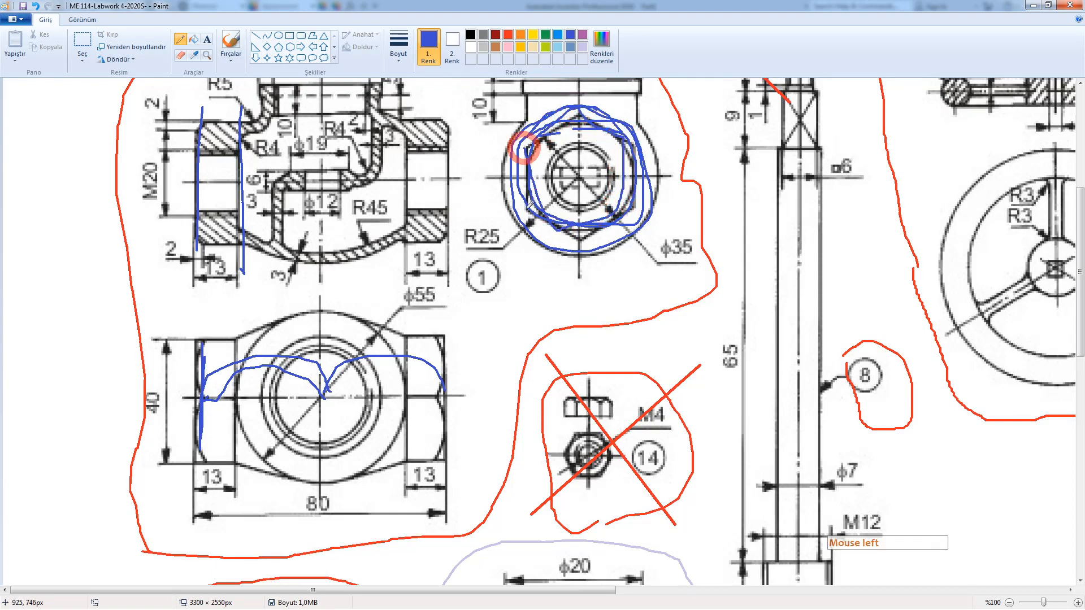
left_click(501, 278)
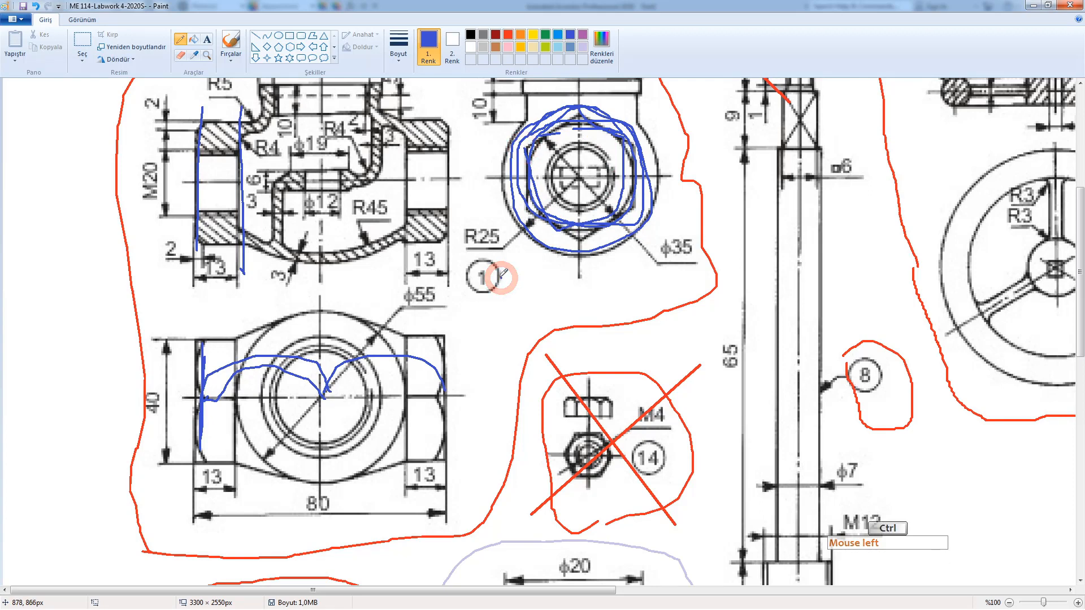
- Undo the blue pen strokes drawn over part 1's section, side and top views
key("ctrl+z")
key("ctrl+z")
key("ctrl+z")
key("ctrl+z")
key("ctrl+z")
key("ctrl+z")
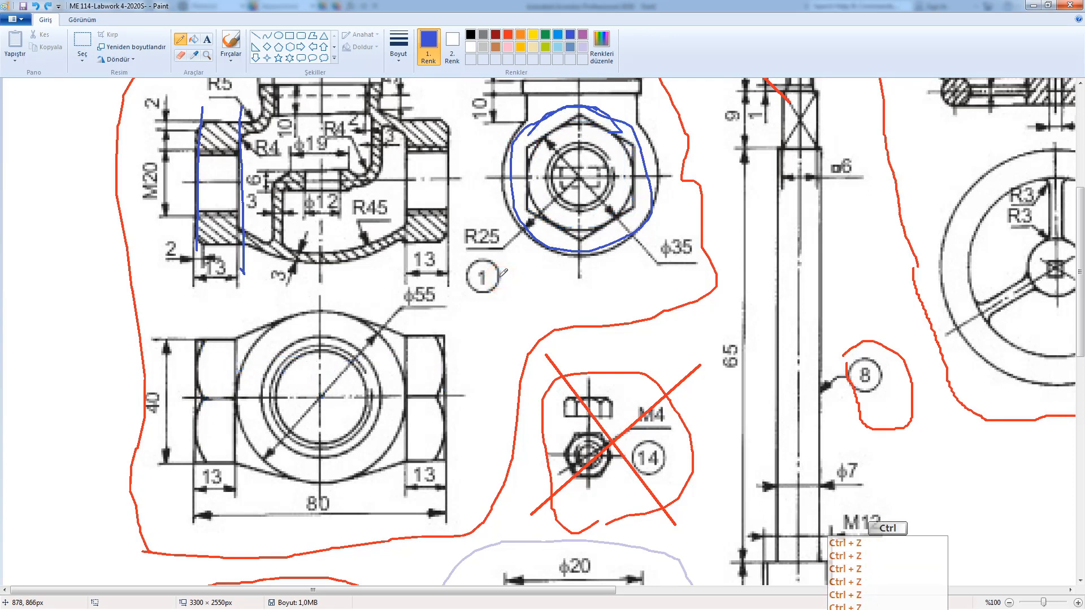
key("ctrl+z")
key("ctrl+z")
key("ctrl+z")
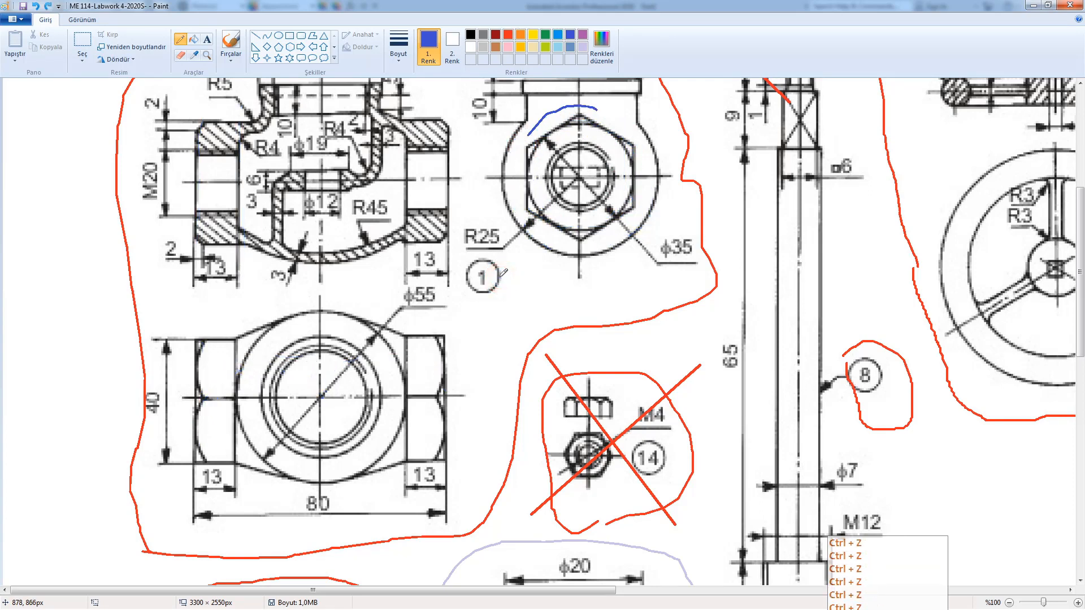
key("ctrl+z")
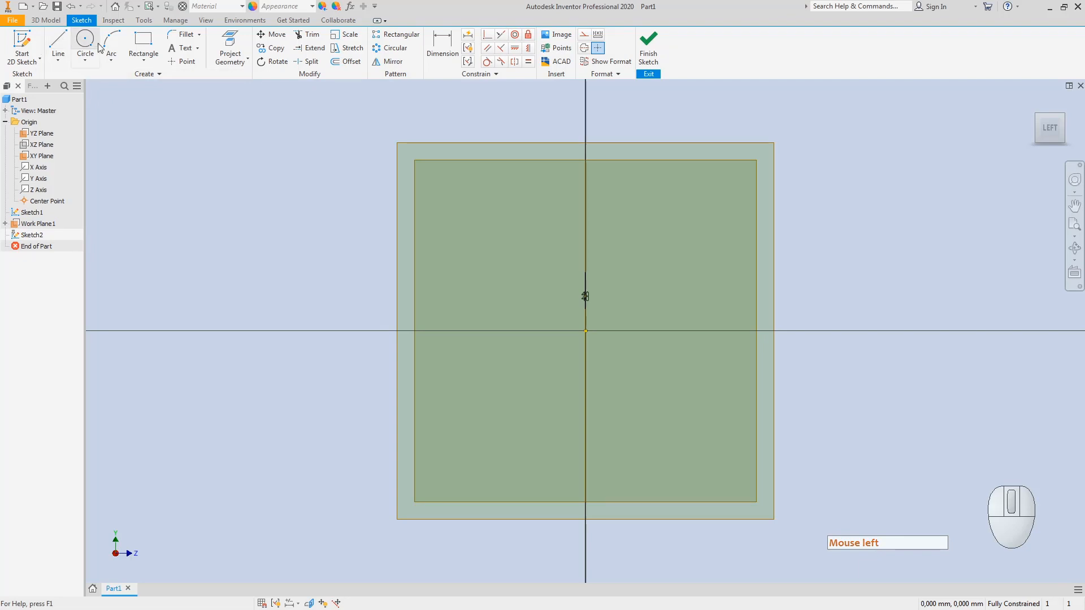
- Back in Inventor, sketch a circle about 58 mm in diameter centred on the origin in the work plane's sketch
left_click(85, 45)
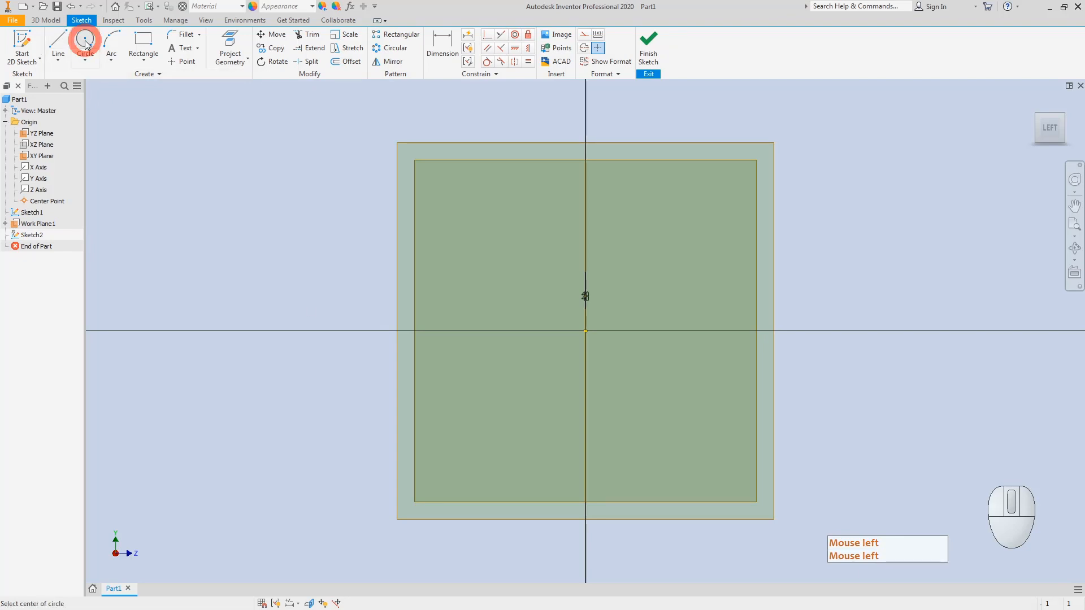
left_click(585, 331)
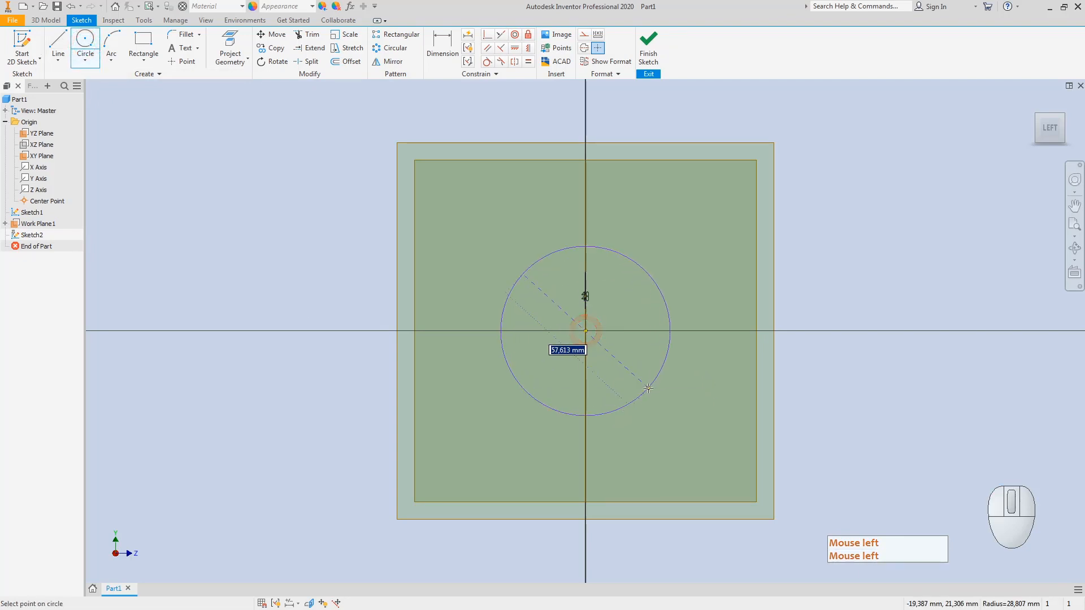
left_click(648, 388)
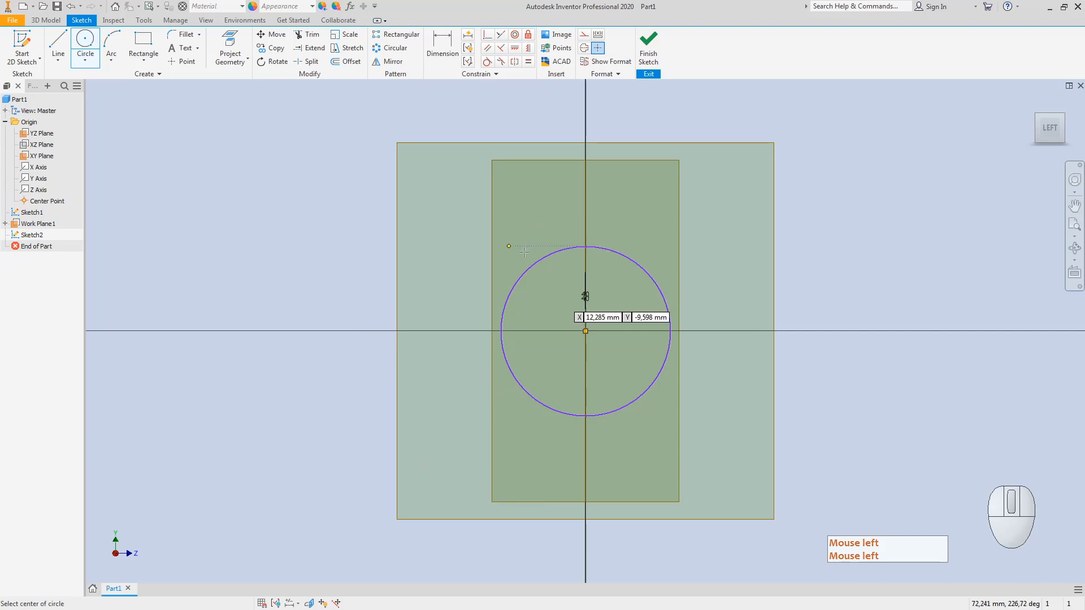
- Dimension the diameter of the circle centred on the origin as 35 mm
left_click(442, 45)
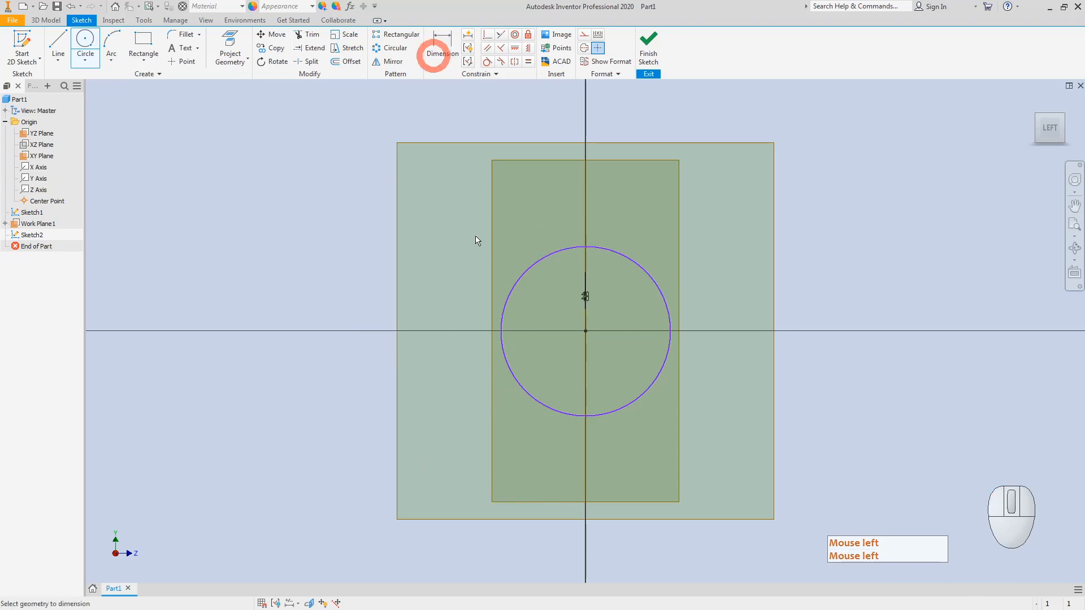
left_click(627, 405)
left_click(660, 439)
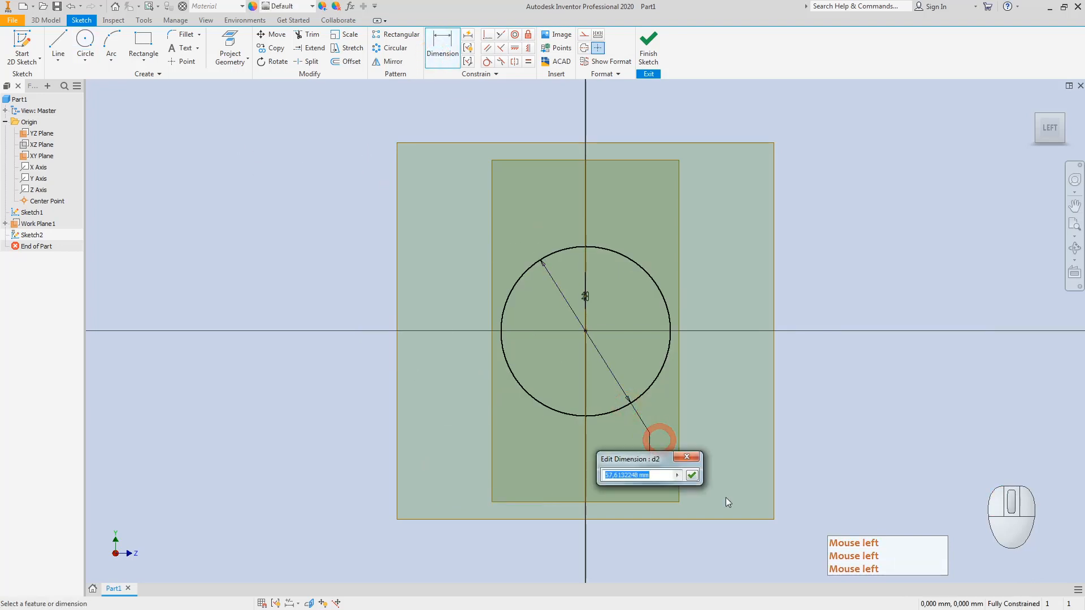
type("35")
key("Return")
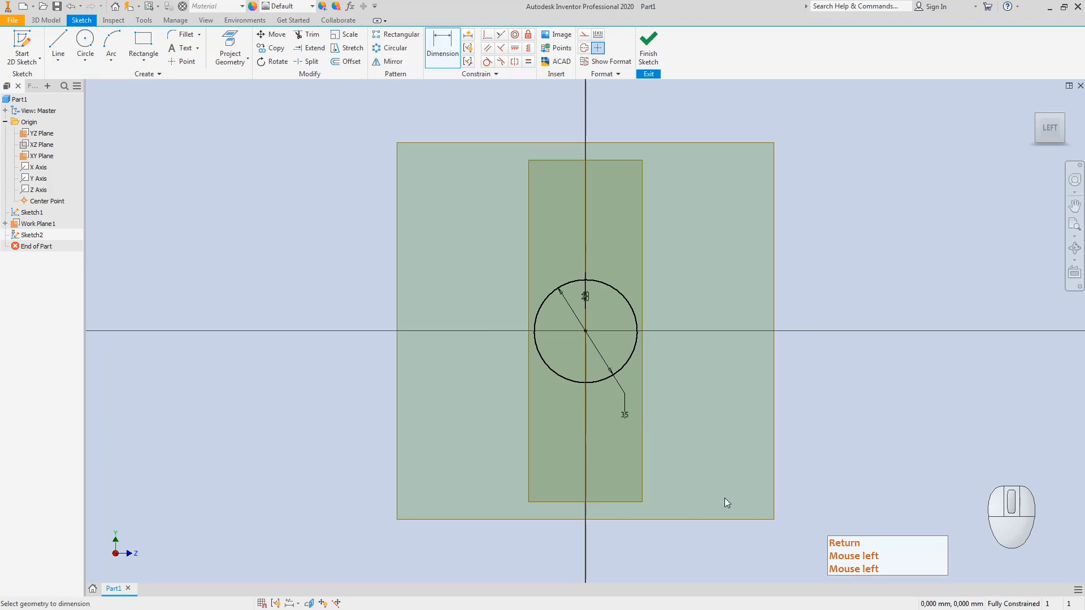
key("Escape")
- Convert the 35 mm circle to construction geometry and clear the selection
left_click(542, 311)
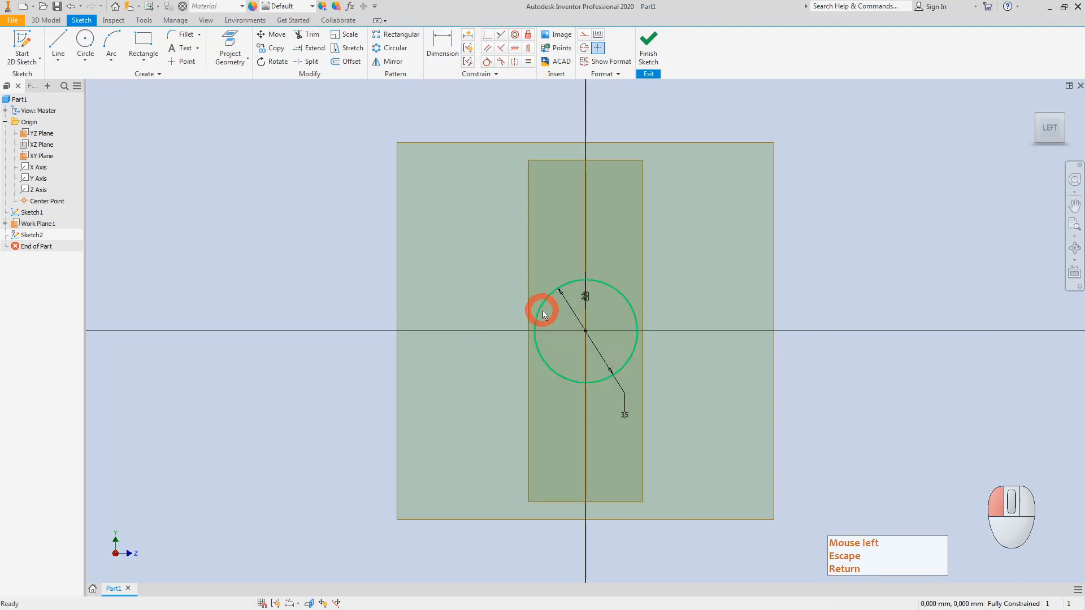
right_click(542, 310)
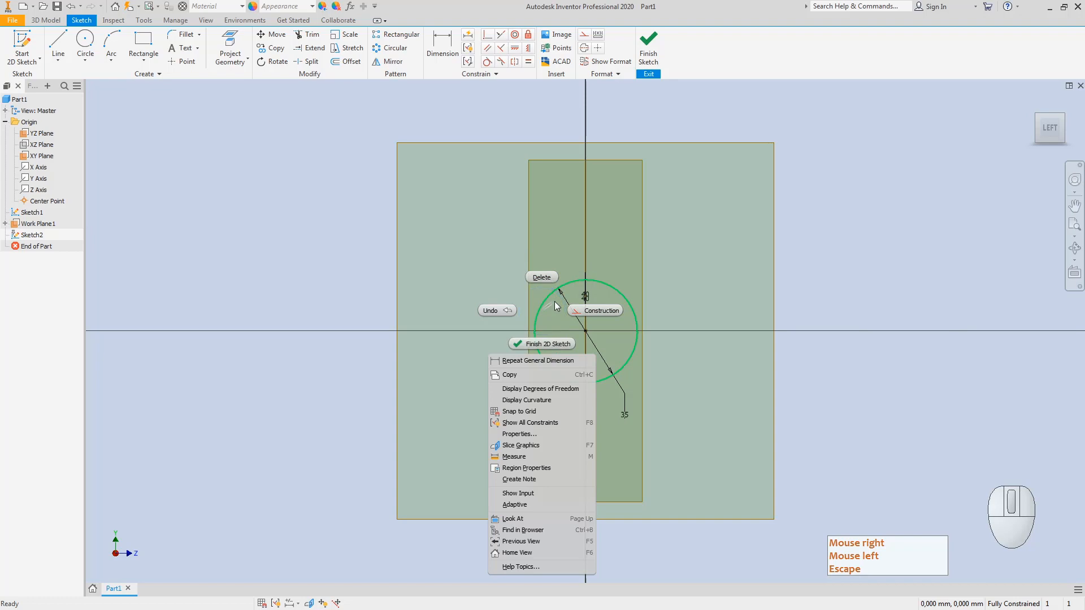
left_click(601, 310)
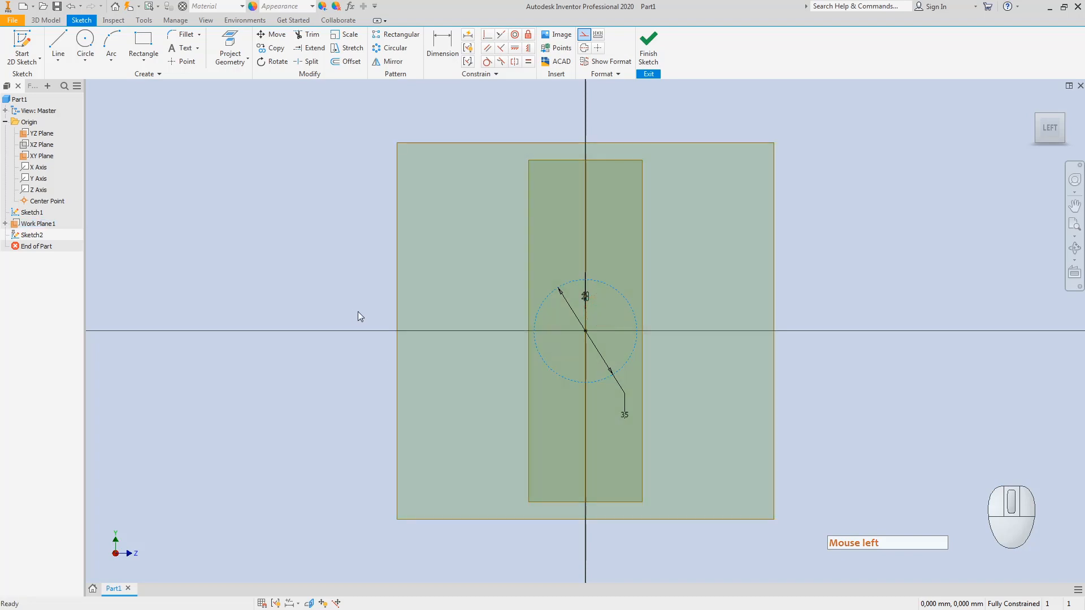
key("Escape")
left_click(187, 237)
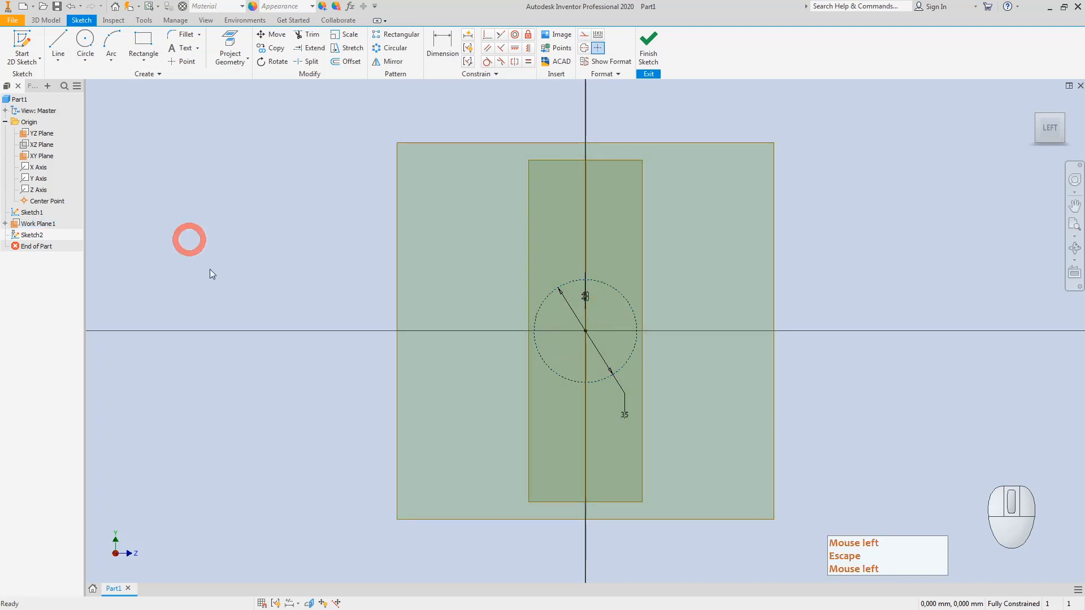
- Draw a six-sided inscribed polygon centred on the origin, larger than the construction circle
left_click(147, 59)
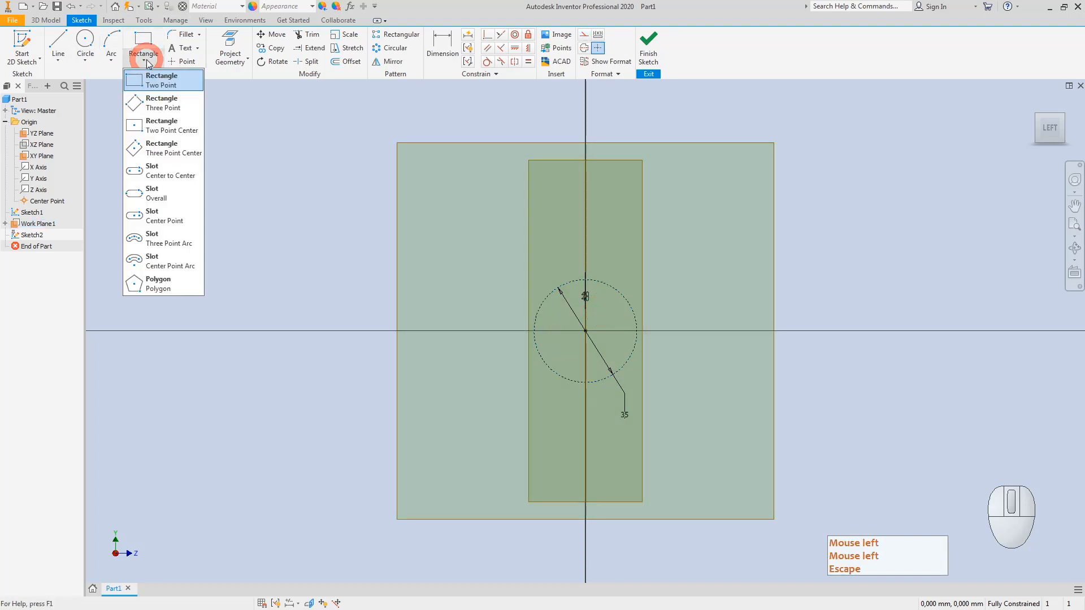
left_click(160, 285)
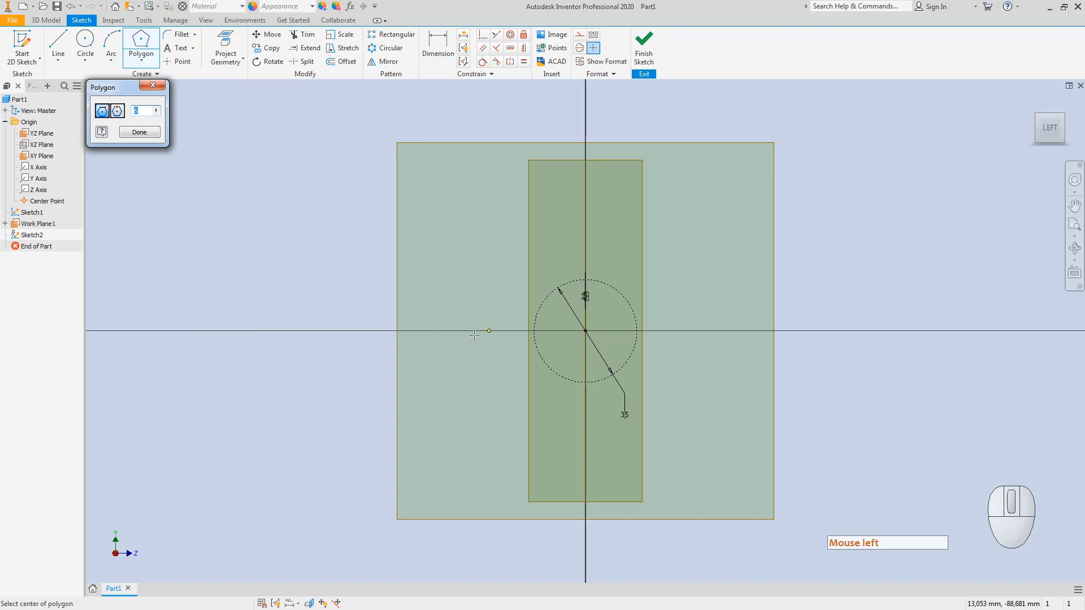
left_click(586, 331)
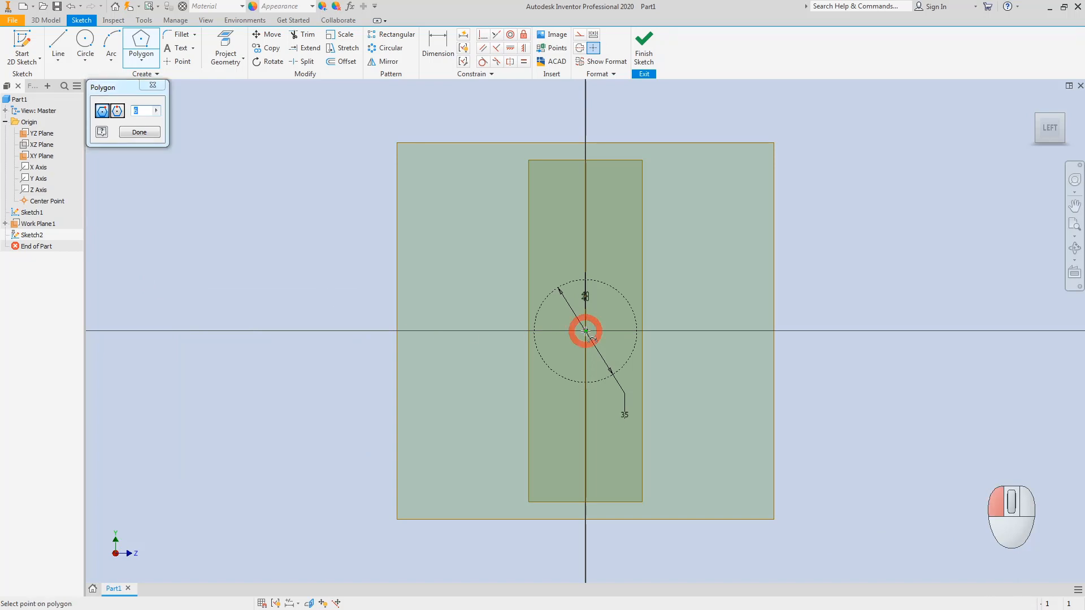
left_click(504, 369)
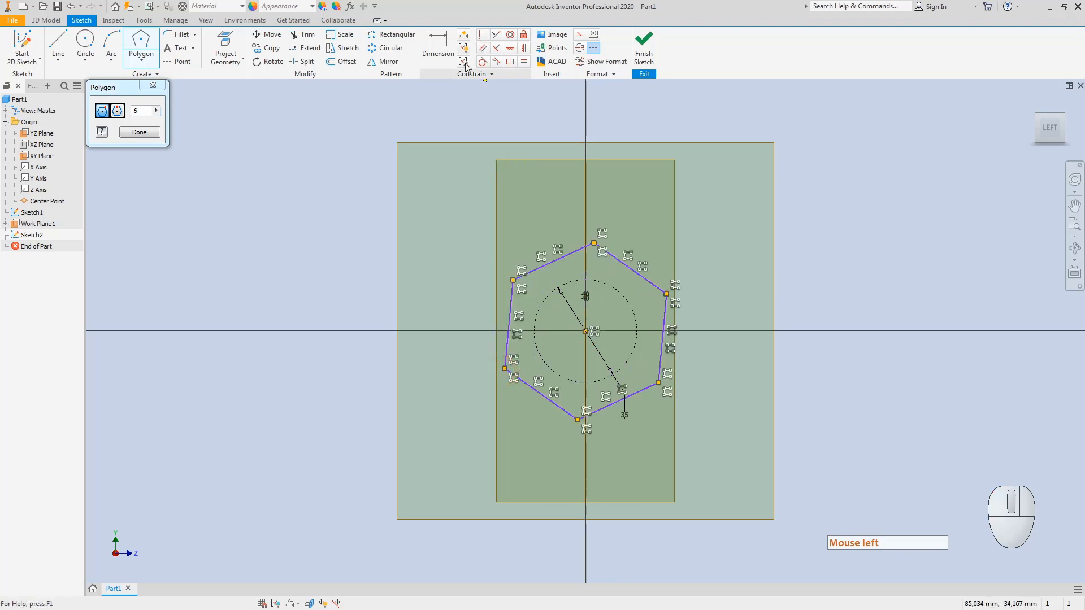
- Make the hexagon's lower-right side tangent to the 35 mm construction circle
left_click(482, 61)
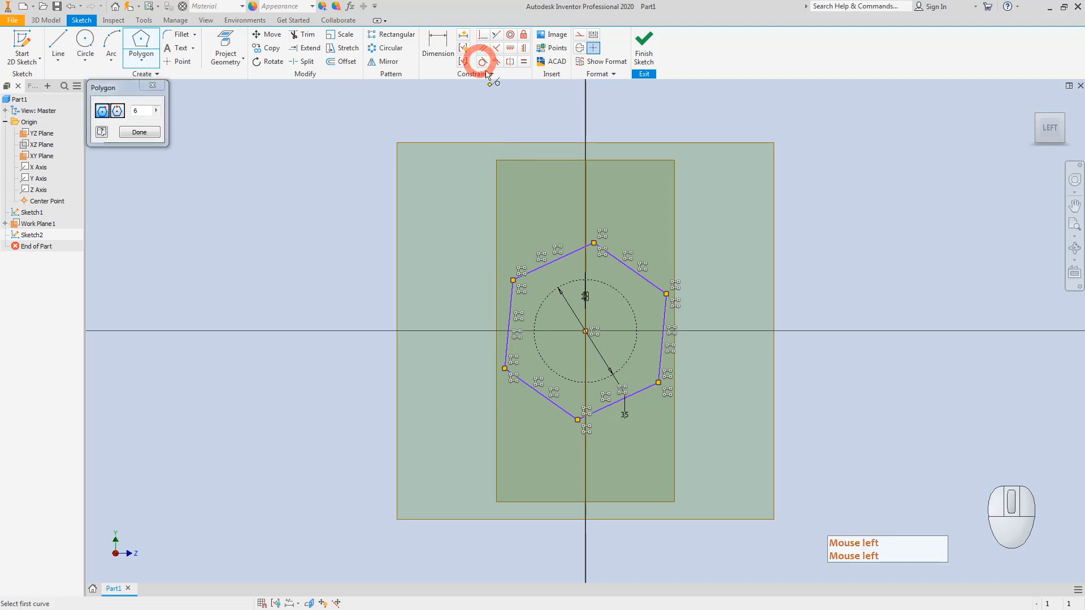
left_click(604, 380)
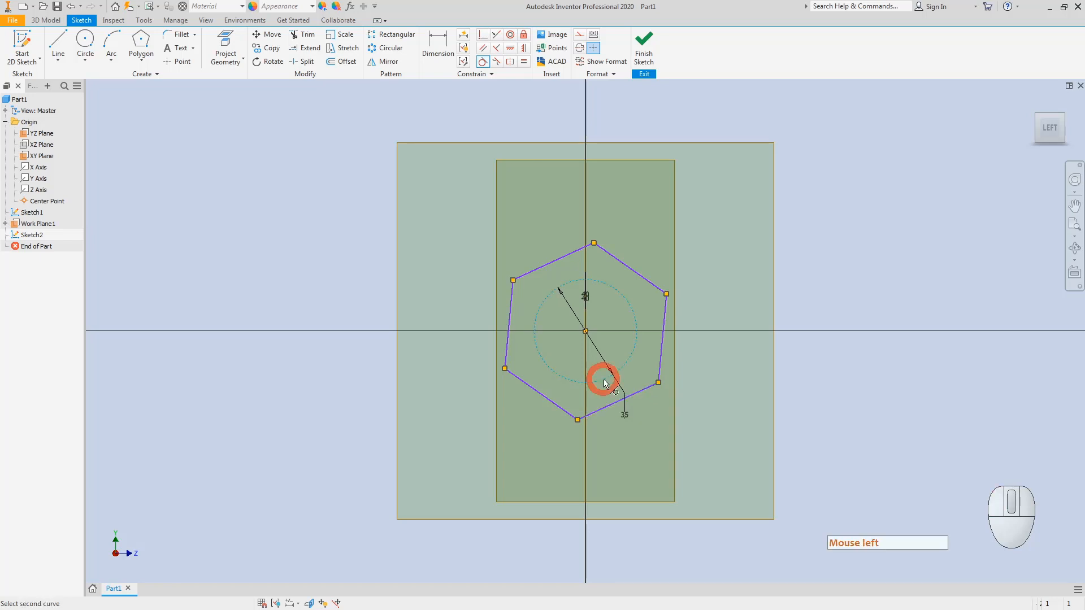
left_click(614, 403)
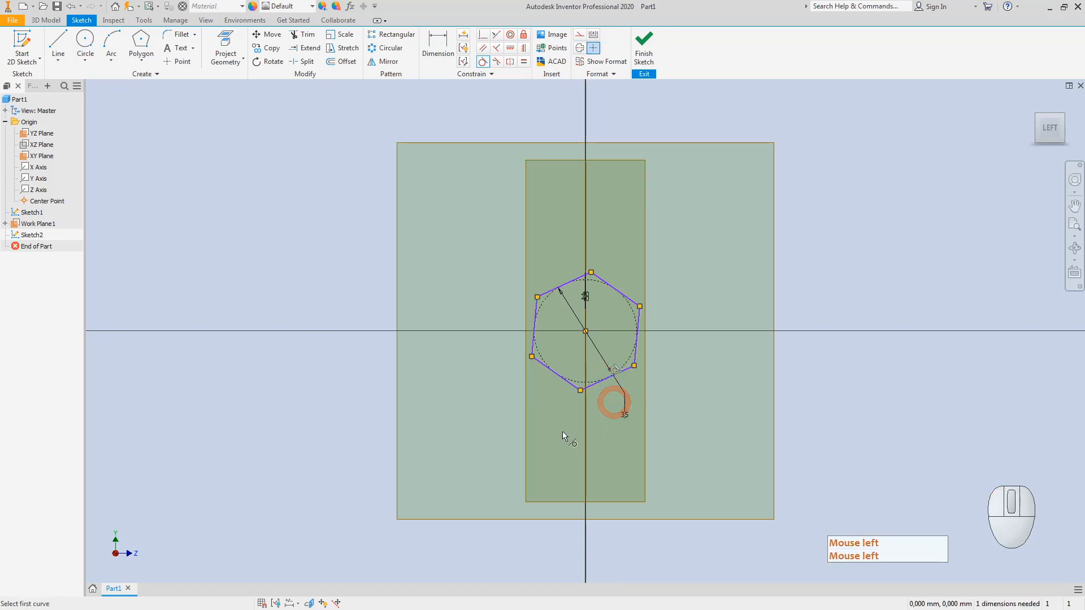
- Try a Vertical constraint on the hexagon's left side and undo it
left_click(524, 50)
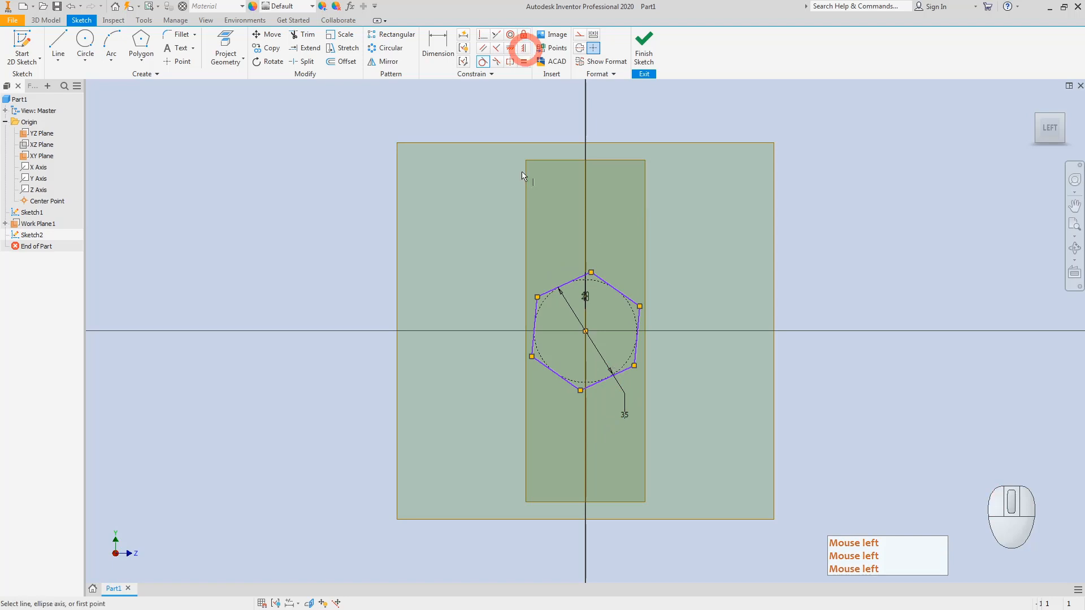
left_click(537, 305)
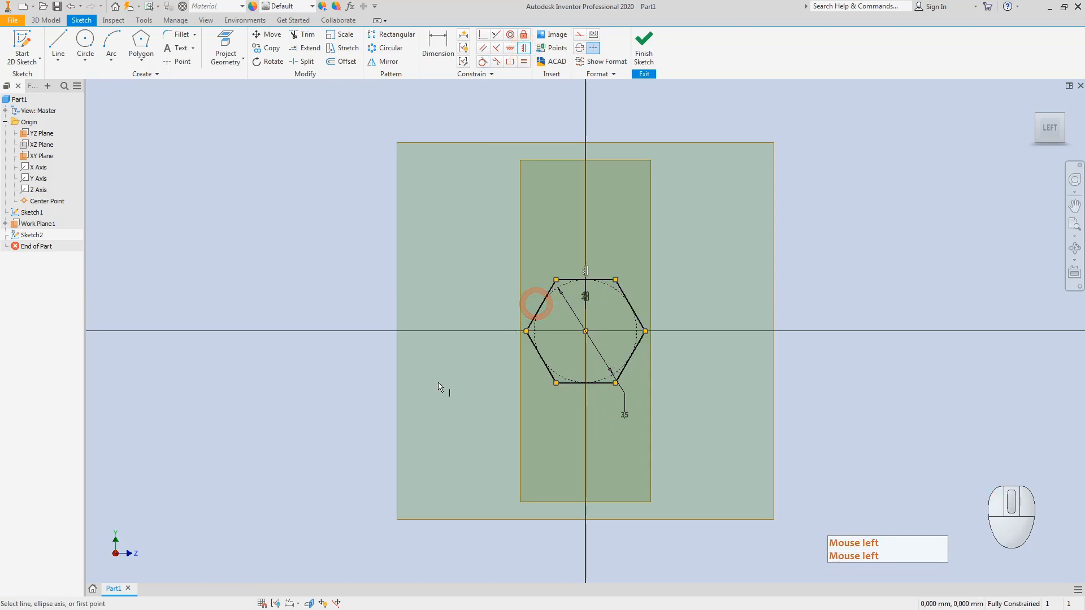
key("ctrl+z")
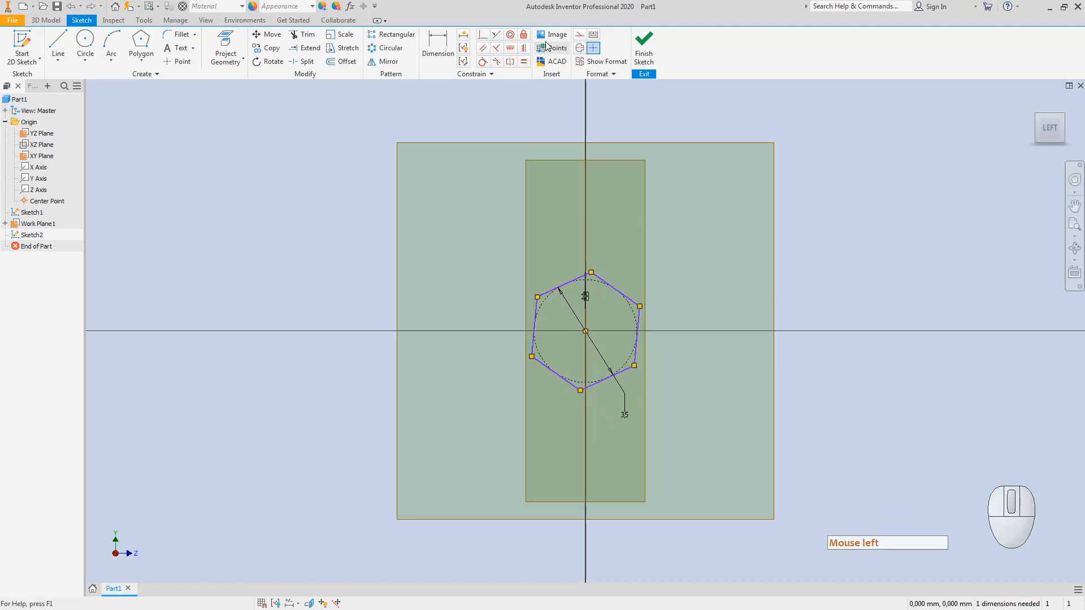
- Apply a Horizontal constraint to the hexagon's left side and finish the sketch
left_click(510, 48)
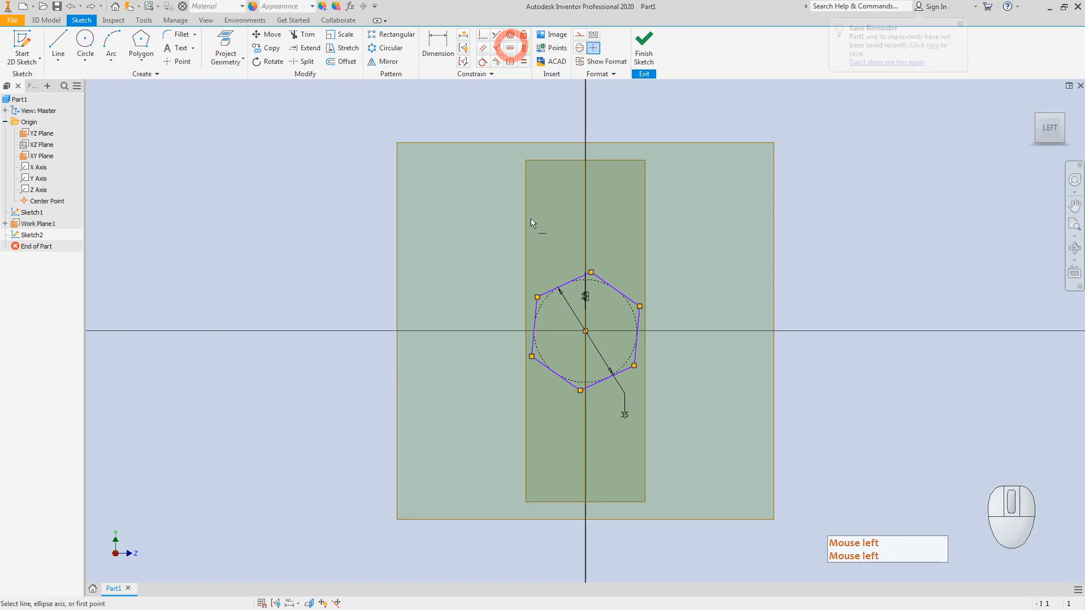
left_click(537, 306)
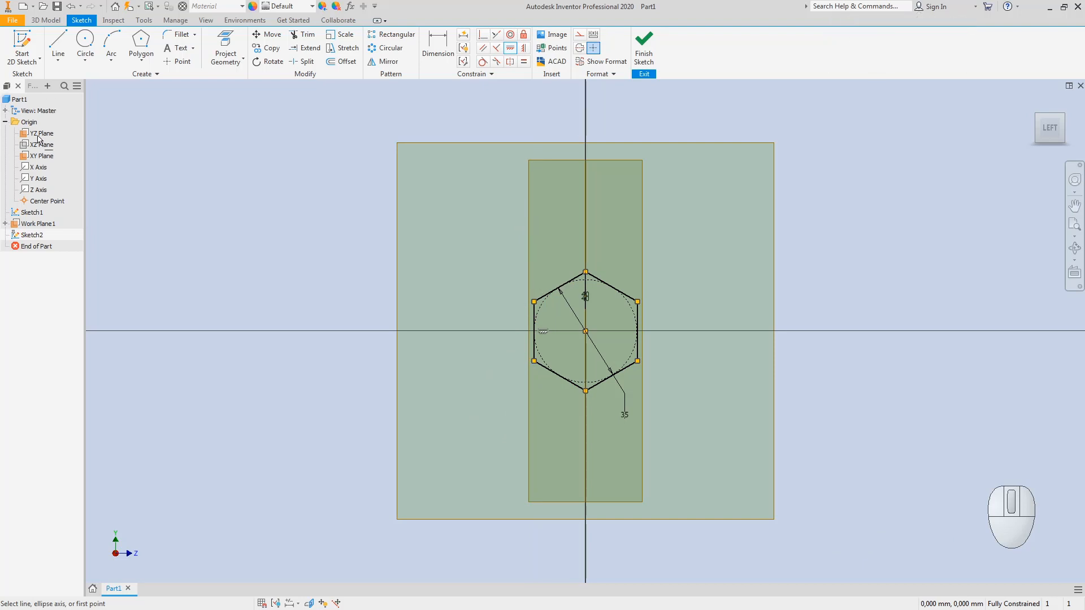
left_click(644, 52)
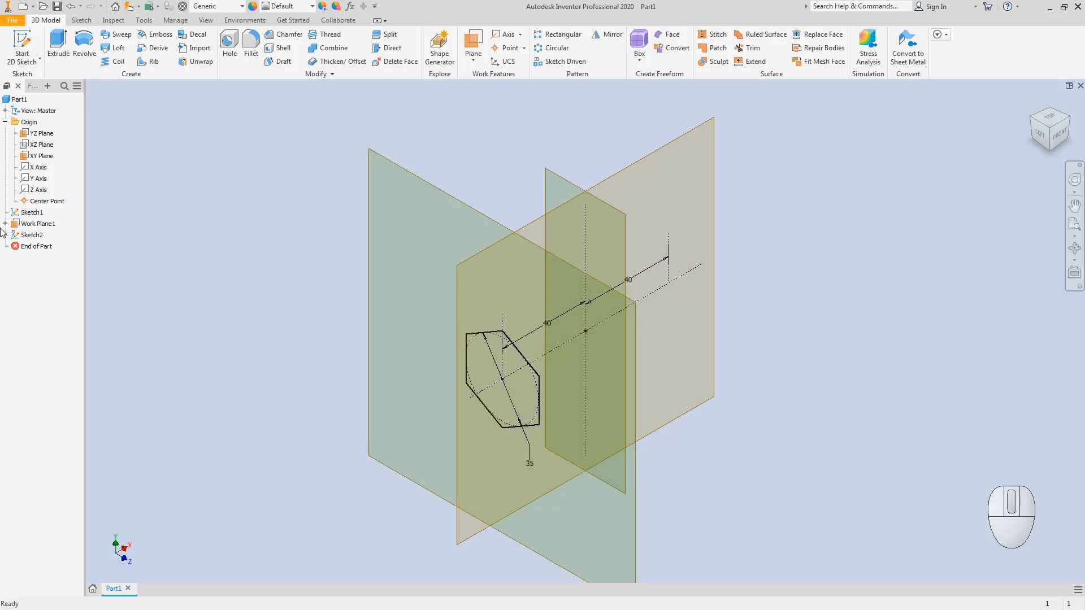
- Extrude the hexagon 13 mm from the work plane towards the part's centre
left_click(59, 45)
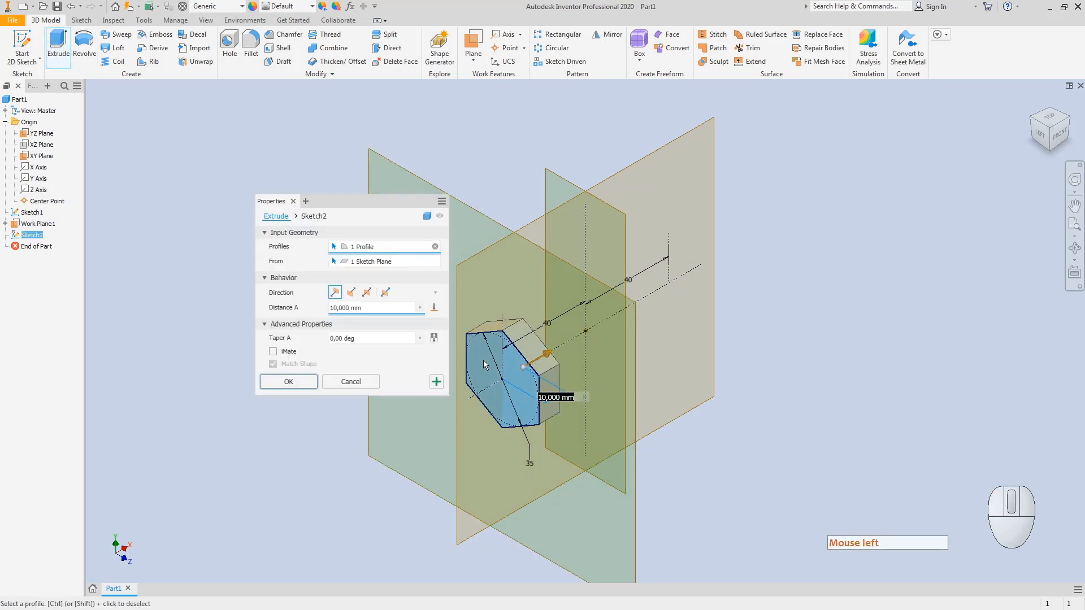
left_click(378, 309)
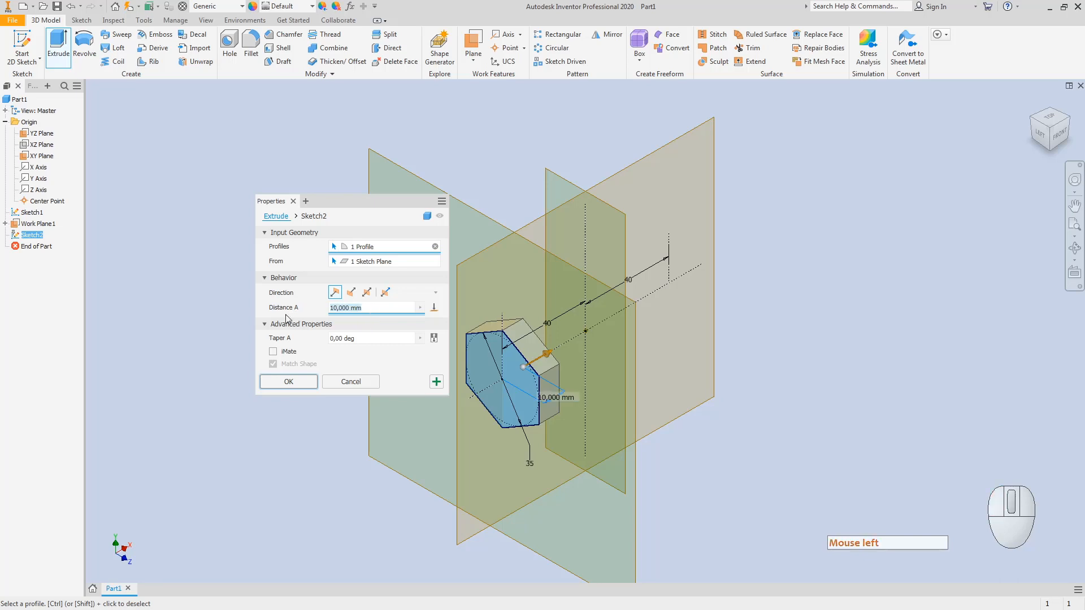
type("13")
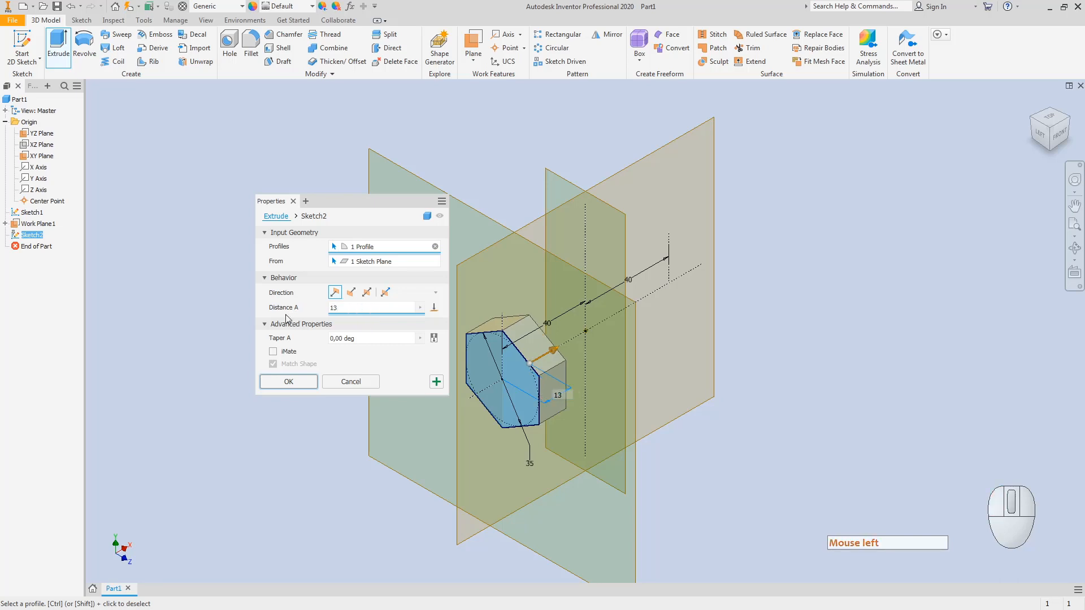
key("Return")
left_click(287, 380)
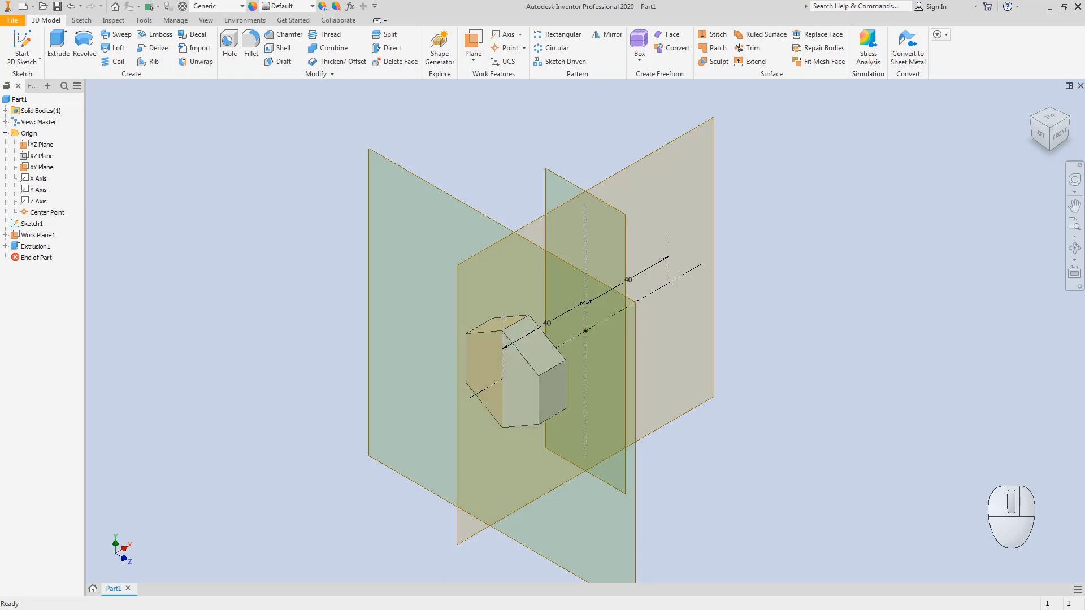
- Switch to the lab drawing in Paint, mark the left end of part 1's section view with blue pen strokes, and undo them
left_click(1063, 400)
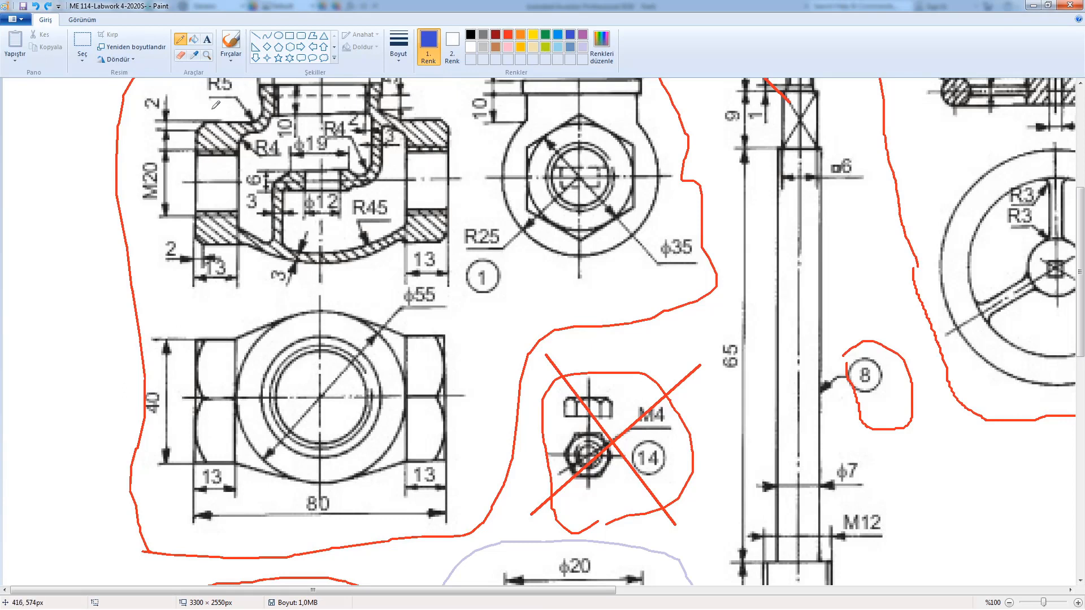
left_click_drag(238, 113, 167, 180)
left_click(258, 31)
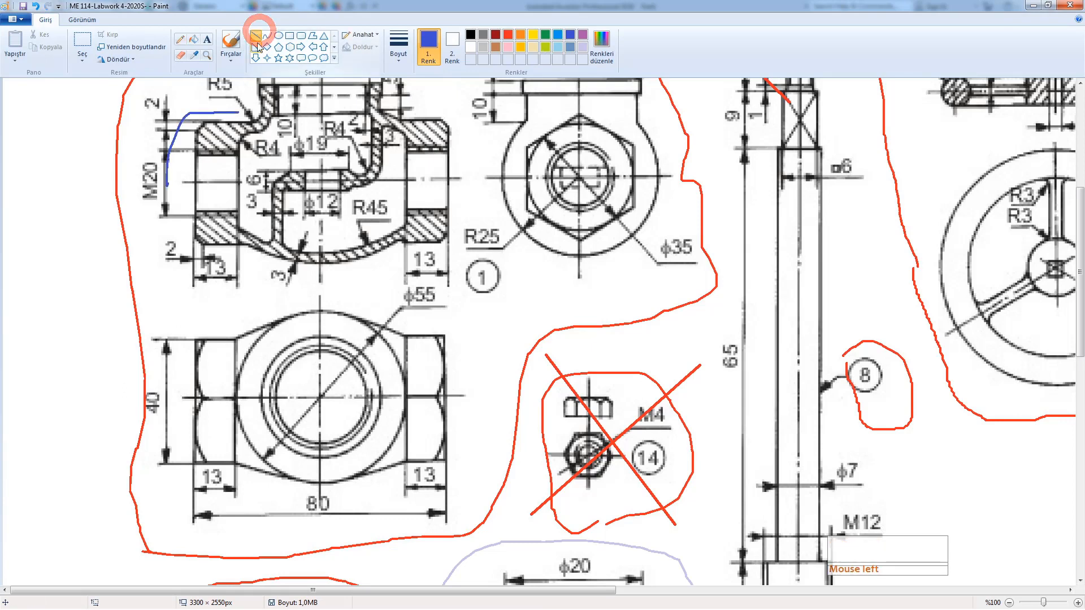
left_click(177, 38)
mouse_move(196, 113)
left_mouse_down()
mouse_move(165, 222)
mouse_move(217, 247)
left_mouse_up()
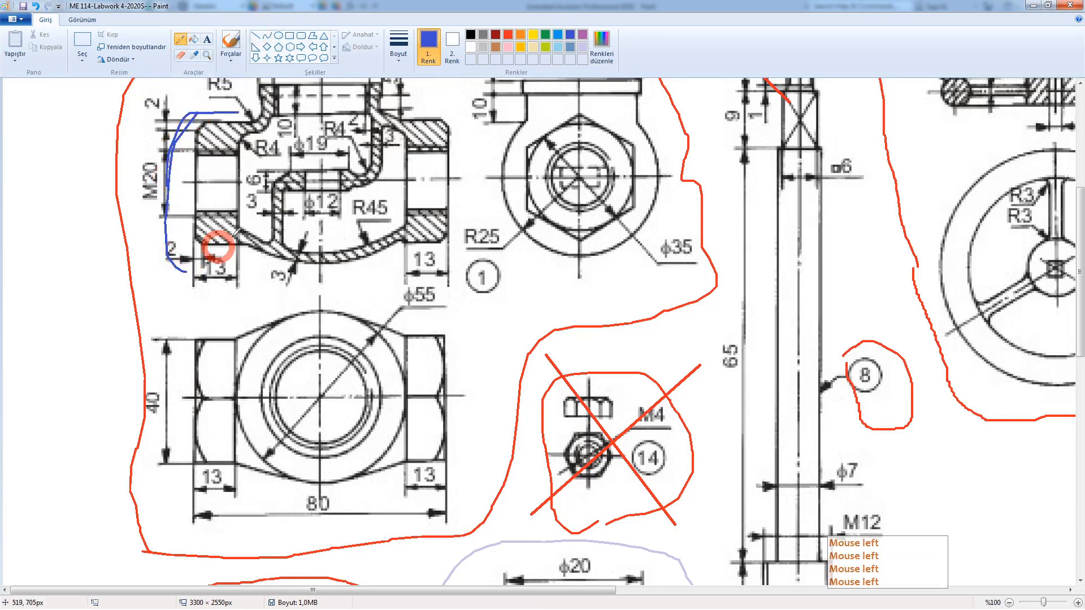
key("ctrl+z")
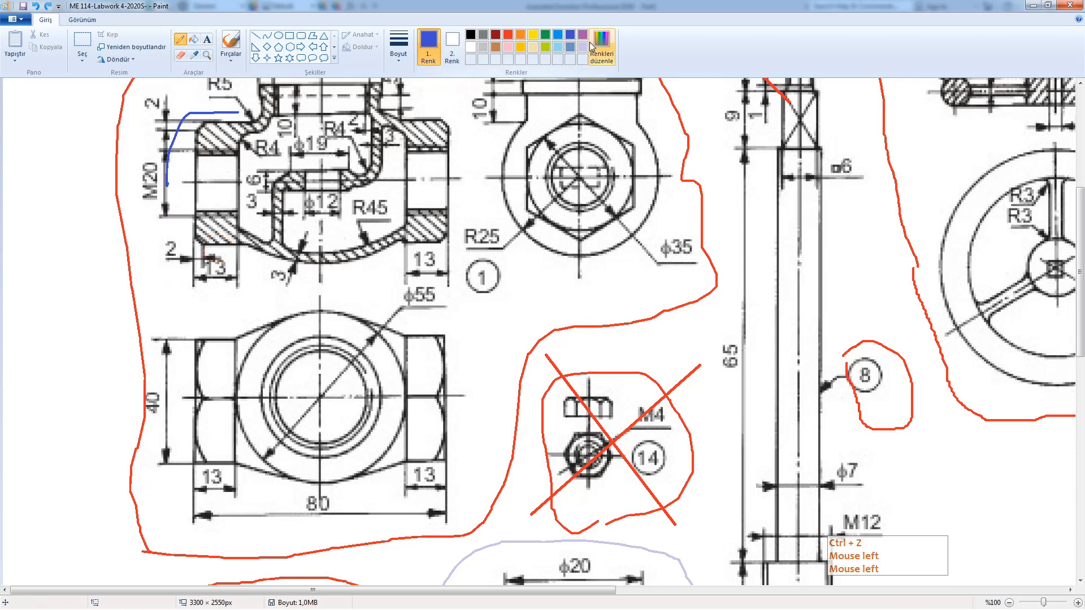
key("ctrl+z")
- Draw a red pen stroke on part 1's section view, starting at its left hexagonal end
left_click(508, 34)
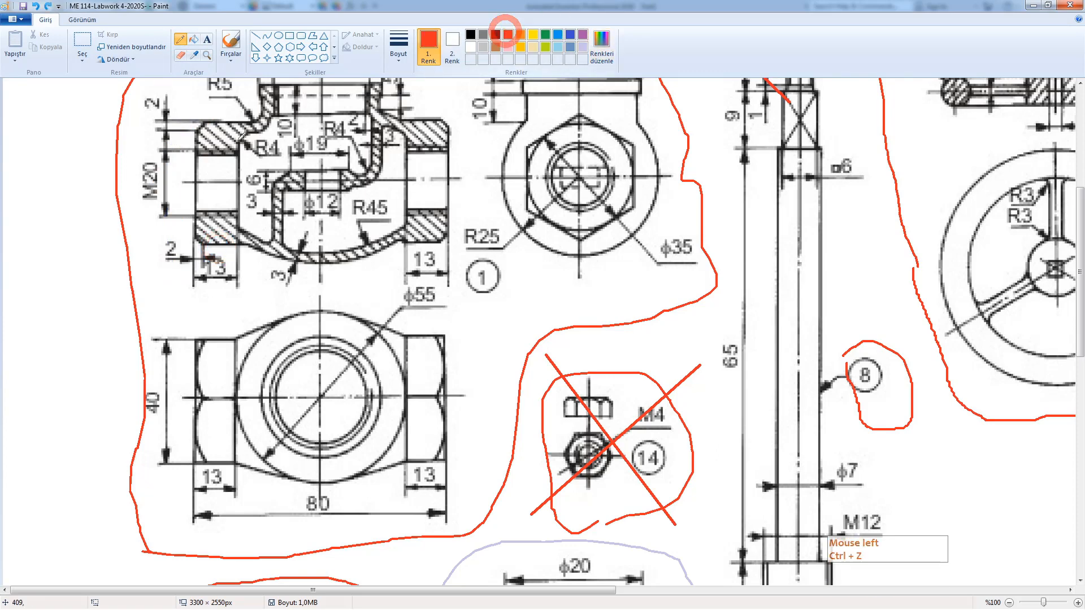
mouse_move(234, 112)
left_mouse_down()
mouse_move(213, 112)
mouse_move(174, 213)
mouse_move(213, 252)
mouse_move(248, 148)
mouse_move(232, 113)
mouse_move(179, 186)
mouse_move(226, 254)
mouse_move(247, 110)
mouse_move(274, 101)
mouse_move(396, 105)
mouse_move(422, 122)
mouse_move(412, 108)
mouse_move(399, 181)
mouse_move(438, 247)
mouse_move(452, 146)
mouse_move(412, 107)
left_mouse_up()
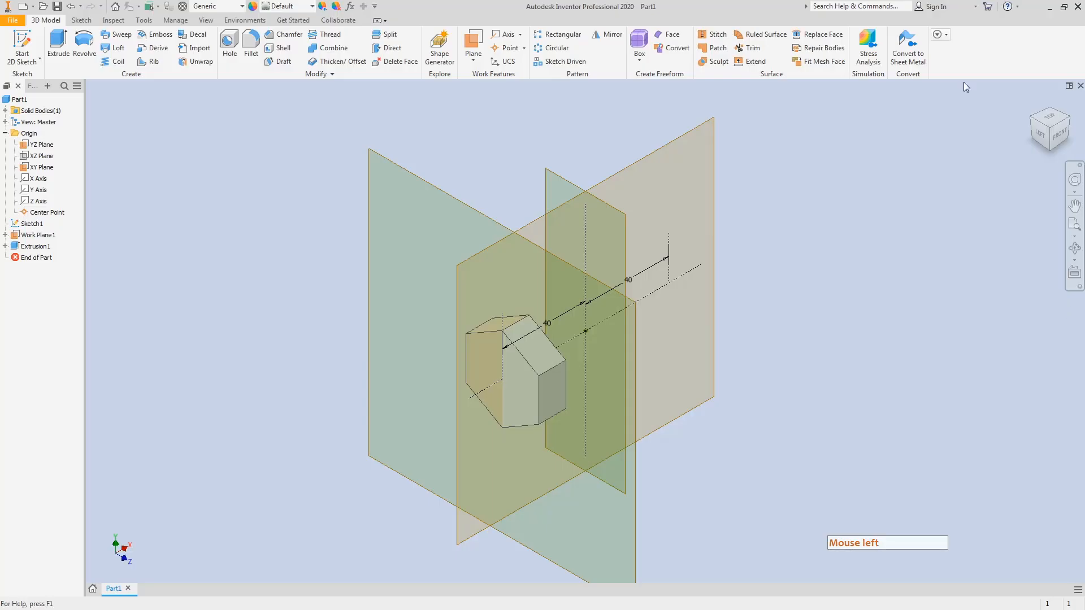
left_click(559, 177)
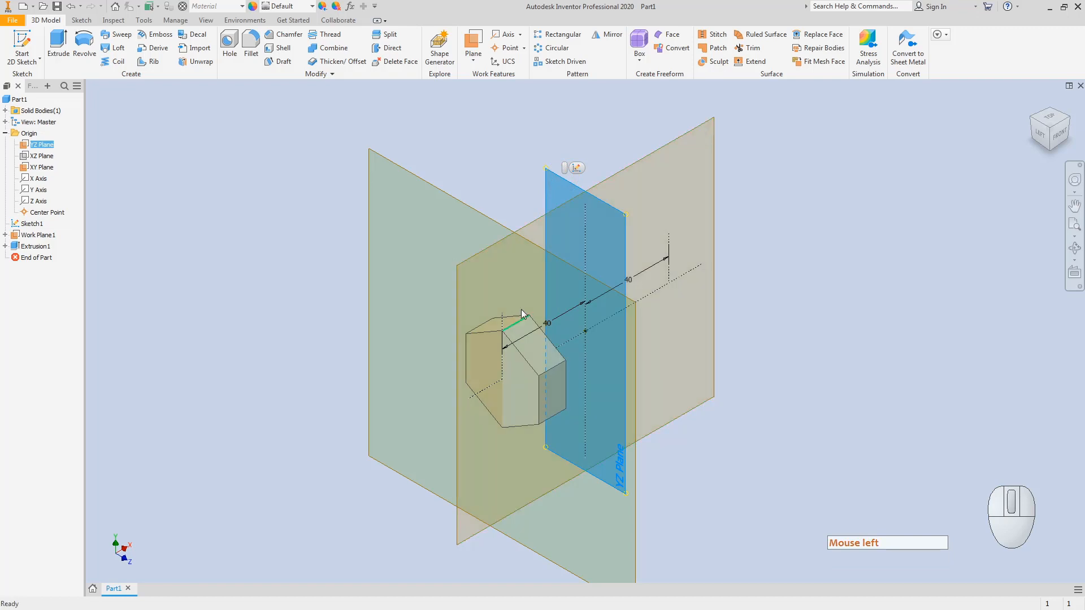
left_click(176, 238)
key("Escape")
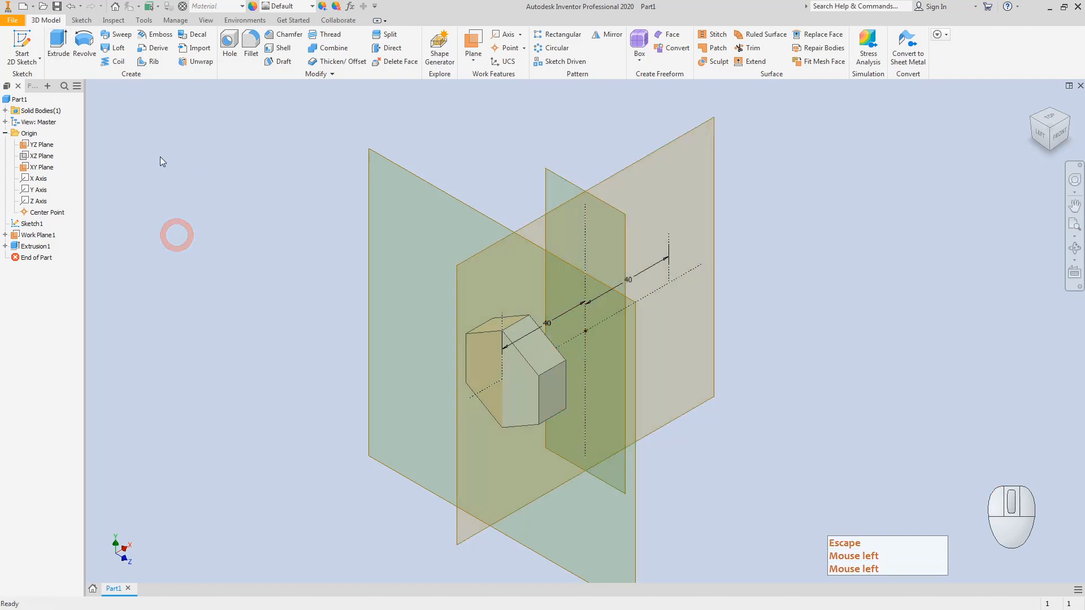
- Mirror the hexagonal extrusion about the YZ plane to create the opposite end of the valve body
left_click(605, 35)
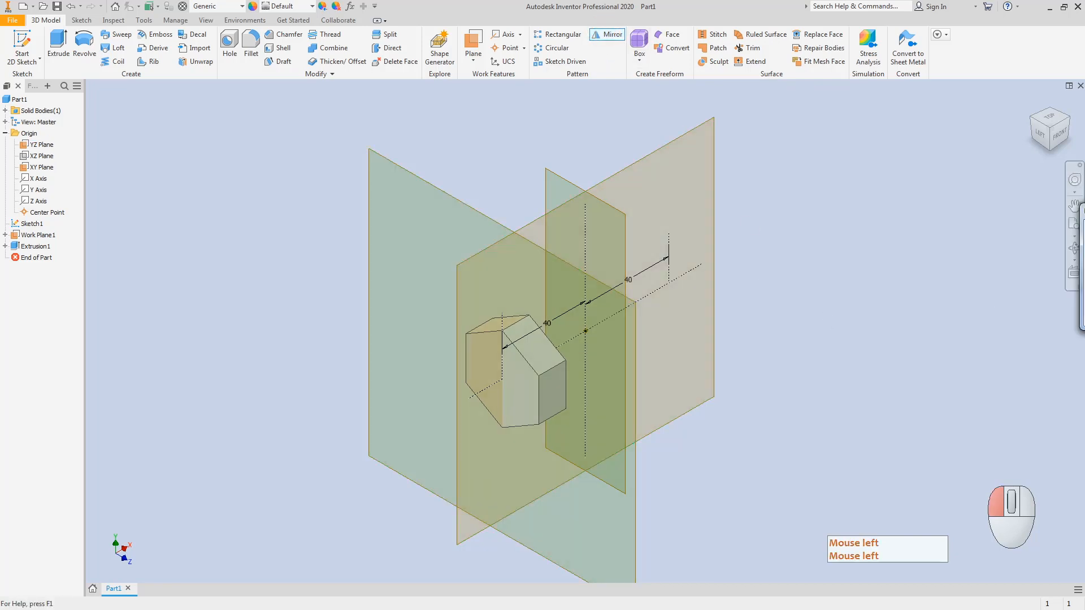
left_click_drag(863, 124, 245, 203)
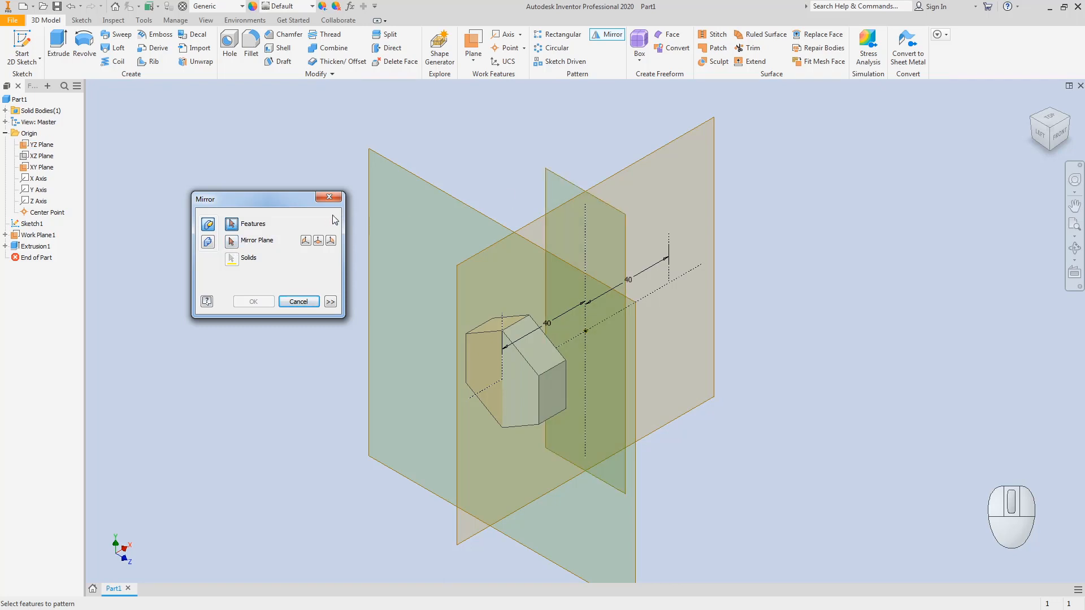
left_click(232, 222)
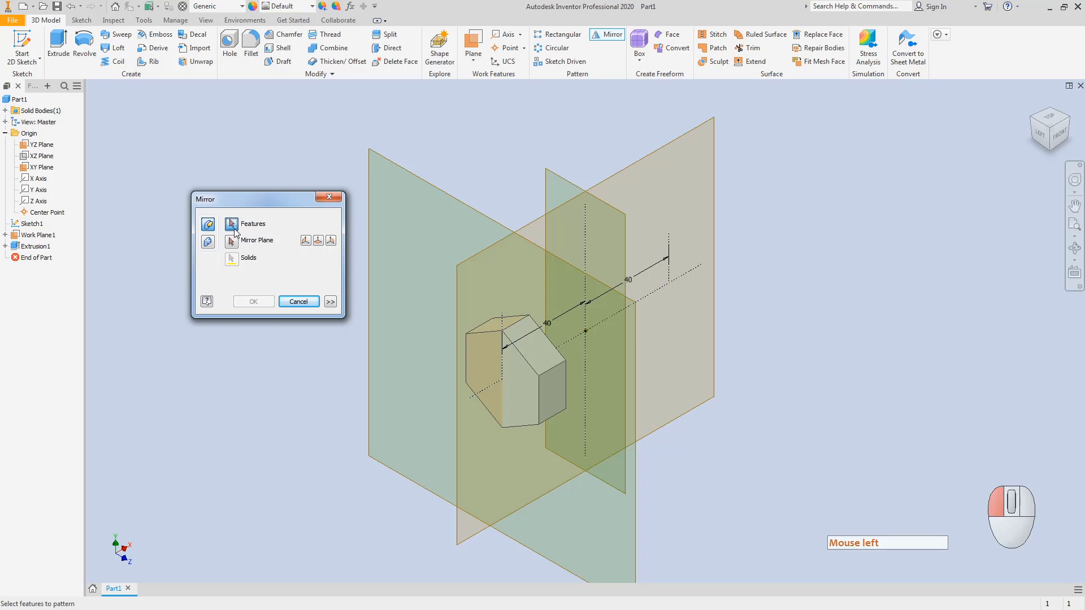
left_click(487, 335)
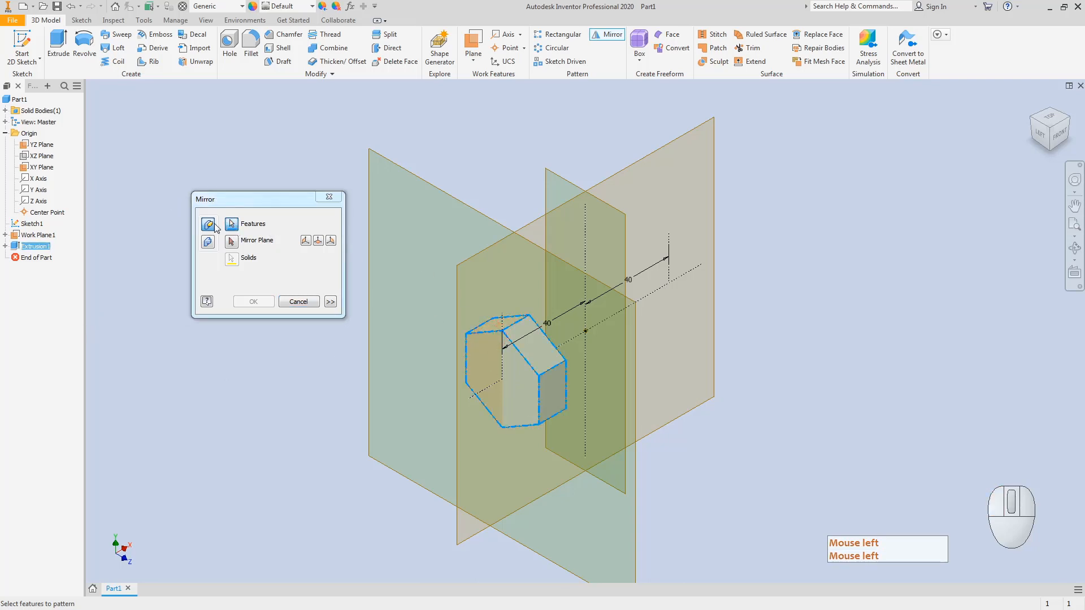
left_click(232, 242)
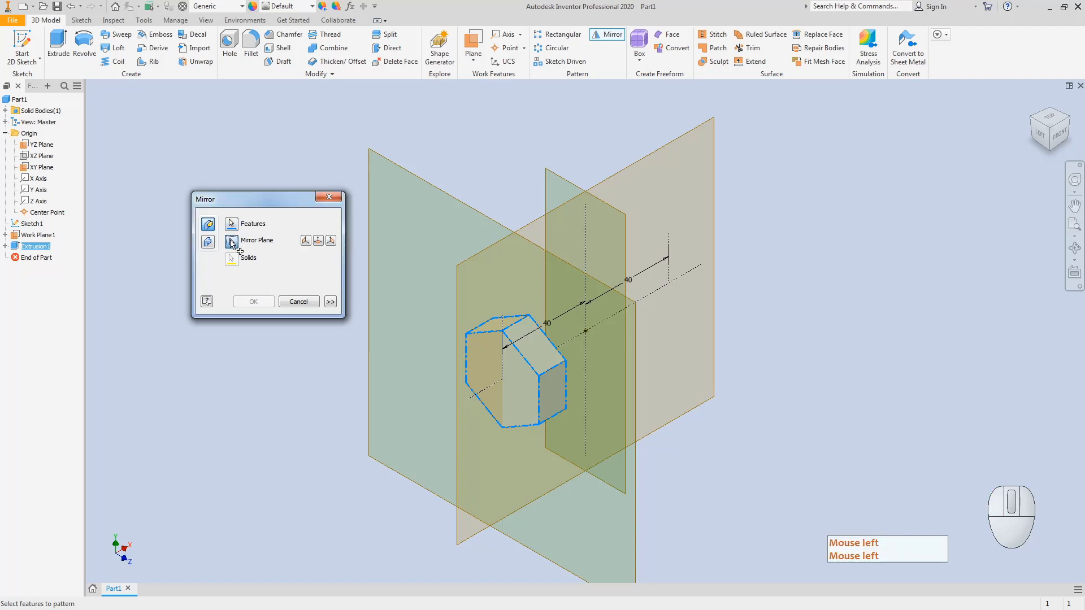
left_click(556, 172)
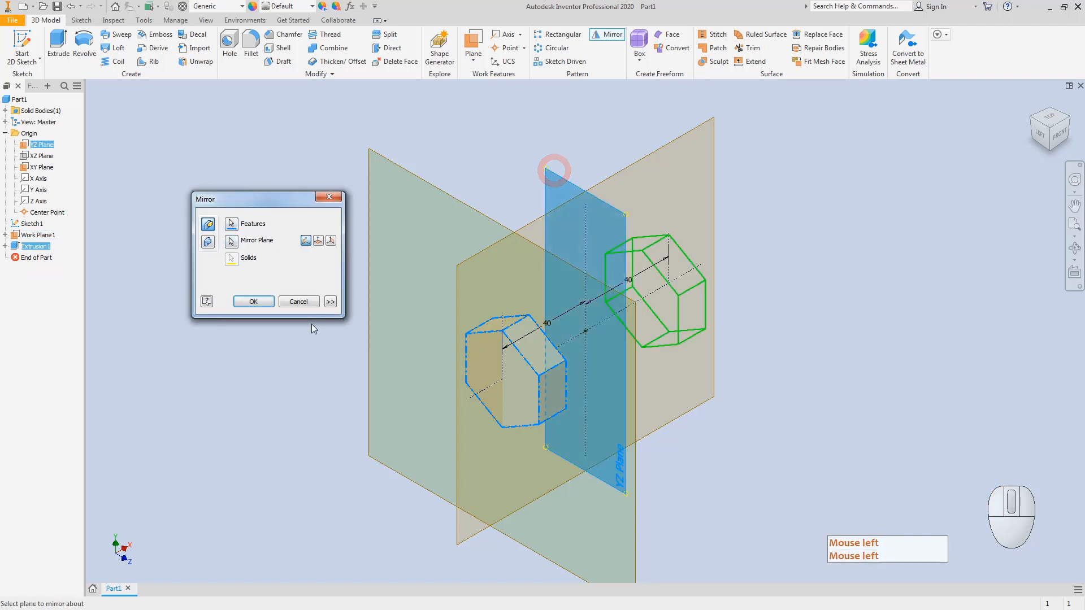
left_click(254, 299)
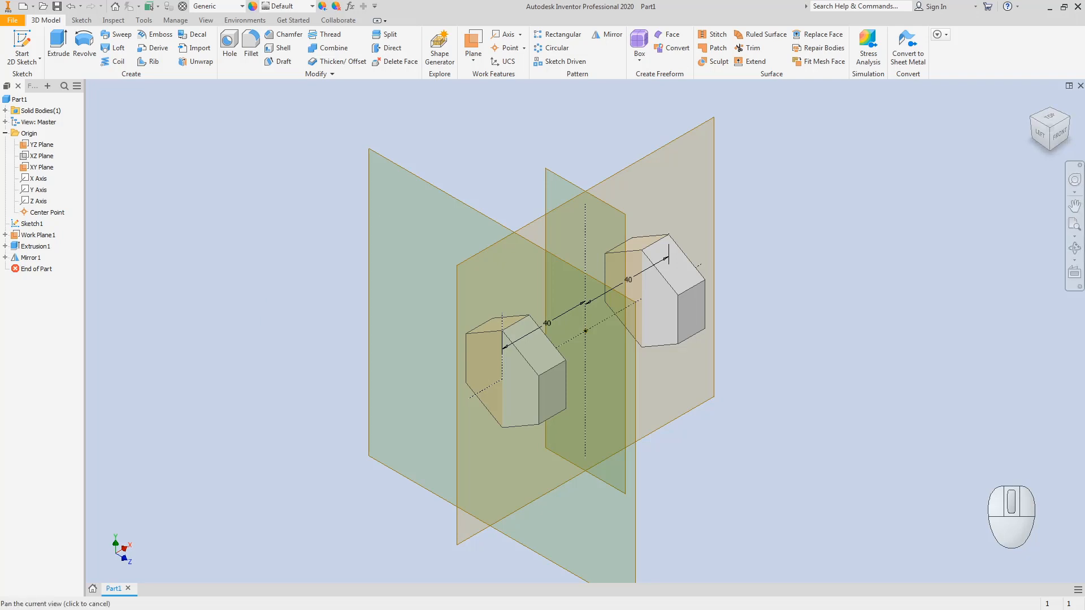
- Switch to the lab drawing in Paint and undo the red pen strokes on part 1's section view
key("alt+Tab")
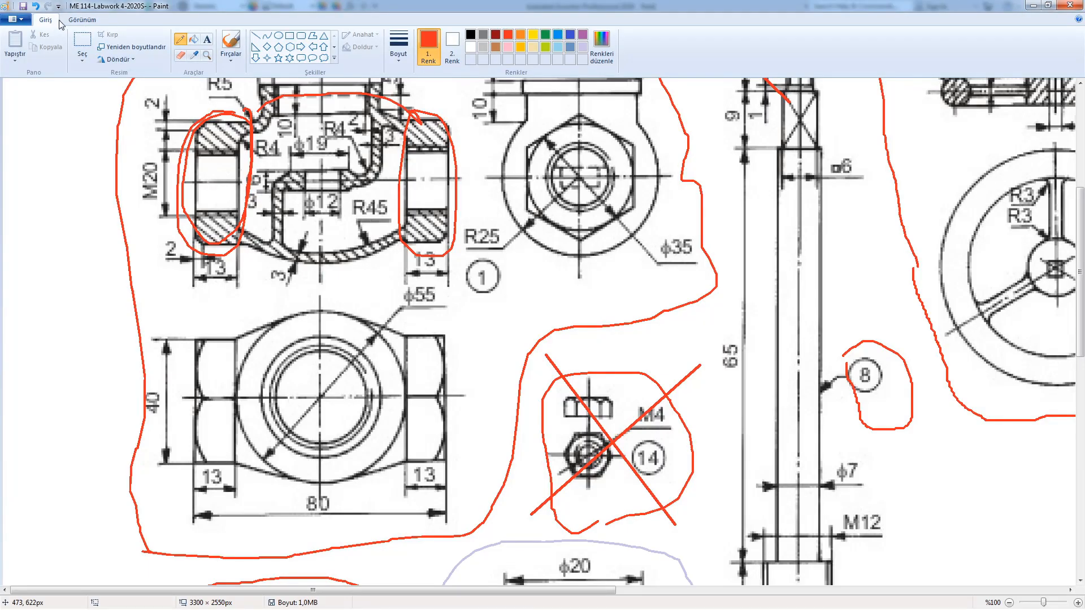
key("ctrl+z")
key("ctrl+z")
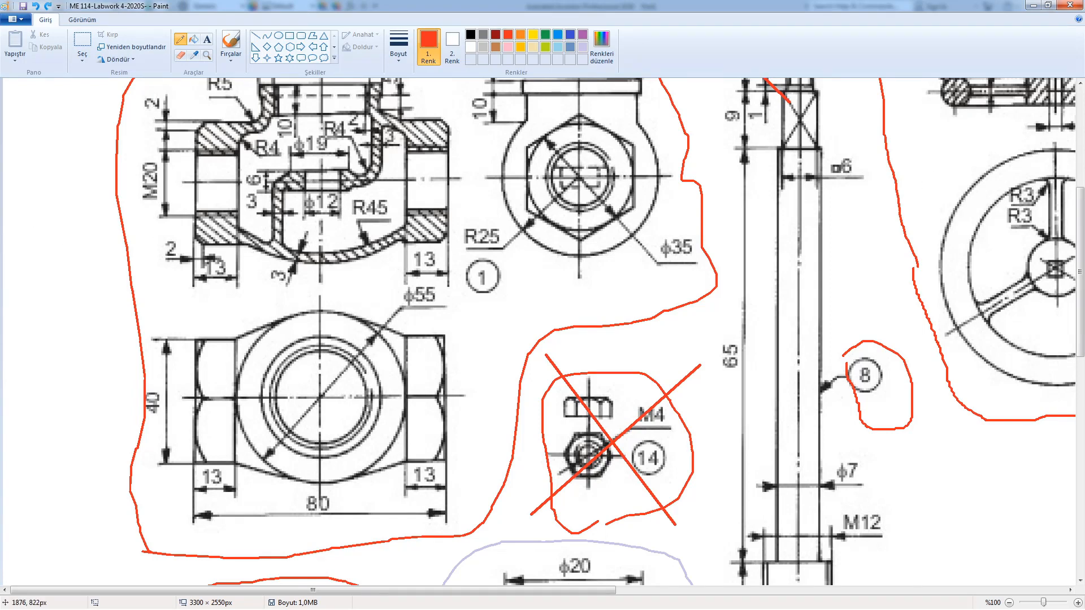
left_click(1033, 6)
- Trace the upper and lower body outlines between the hexagonal ends of part 1's section view in red, numbering them 1 and 2
left_click_drag(240, 246, 334, 259)
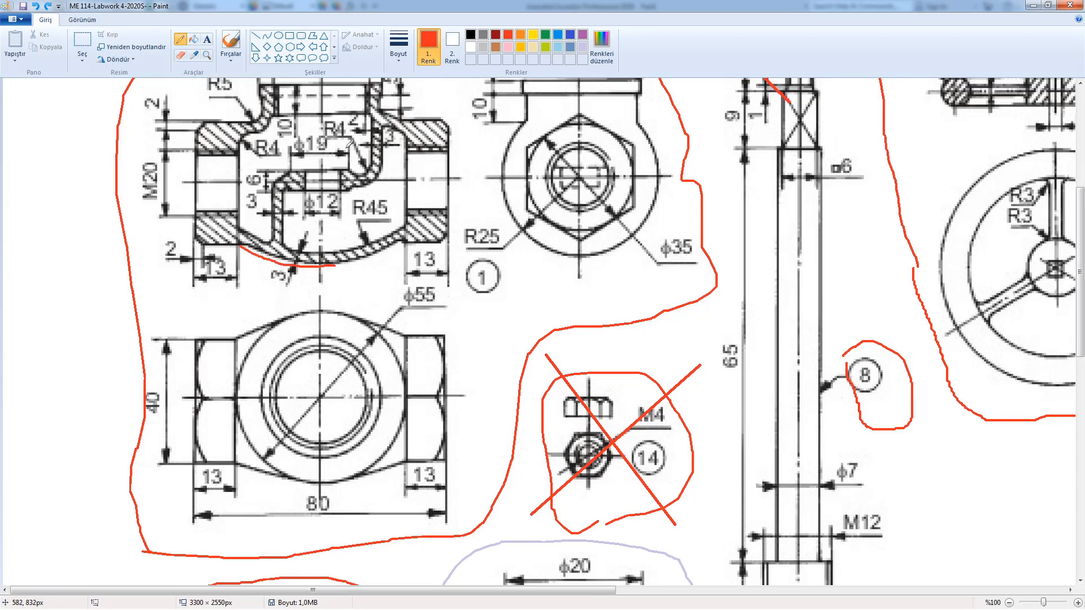
left_click(181, 37)
mouse_move(239, 247)
left_mouse_down()
mouse_move(299, 261)
mouse_move(388, 245)
mouse_move(404, 230)
mouse_move(347, 257)
mouse_move(244, 242)
mouse_move(282, 259)
mouse_move(393, 237)
left_mouse_up()
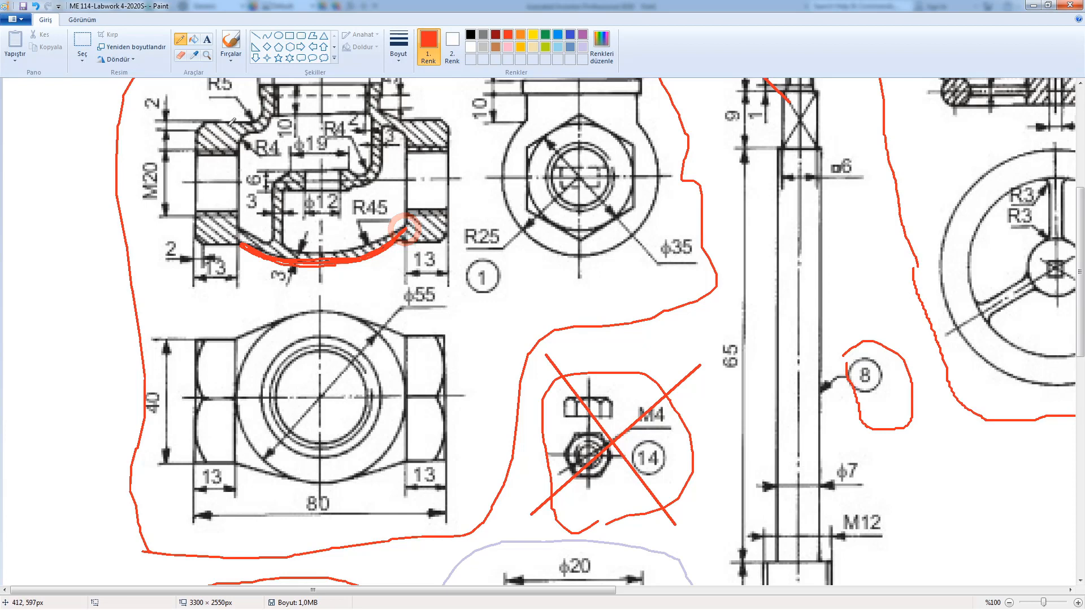
mouse_move(248, 119)
left_mouse_down()
mouse_move(402, 116)
mouse_move(217, 113)
left_mouse_up()
mouse_move(230, 255)
left_mouse_down()
mouse_move(242, 270)
mouse_move(230, 277)
mouse_move(271, 278)
left_mouse_up()
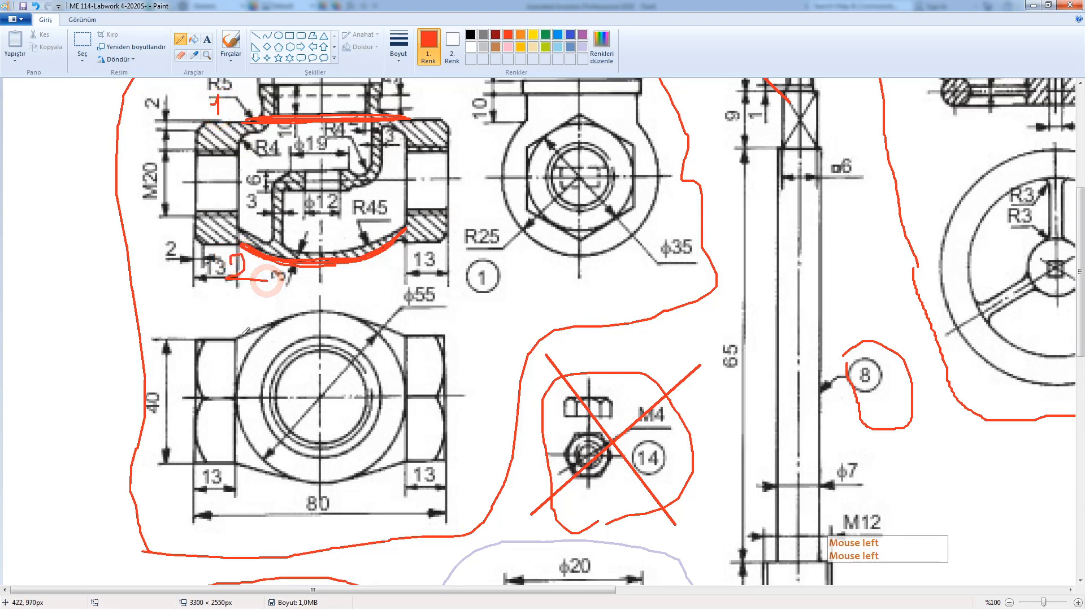
- Trace the upper and lower body curves of part 1's plan view in blue and number them 3 and 4
left_click_drag(238, 335, 324, 310)
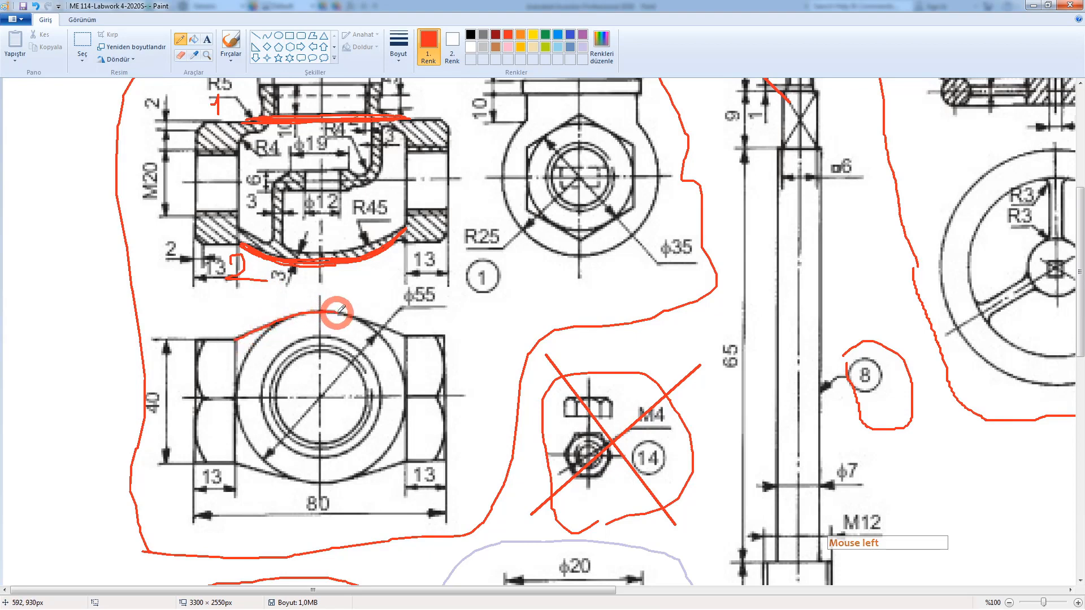
key("ctrl+z")
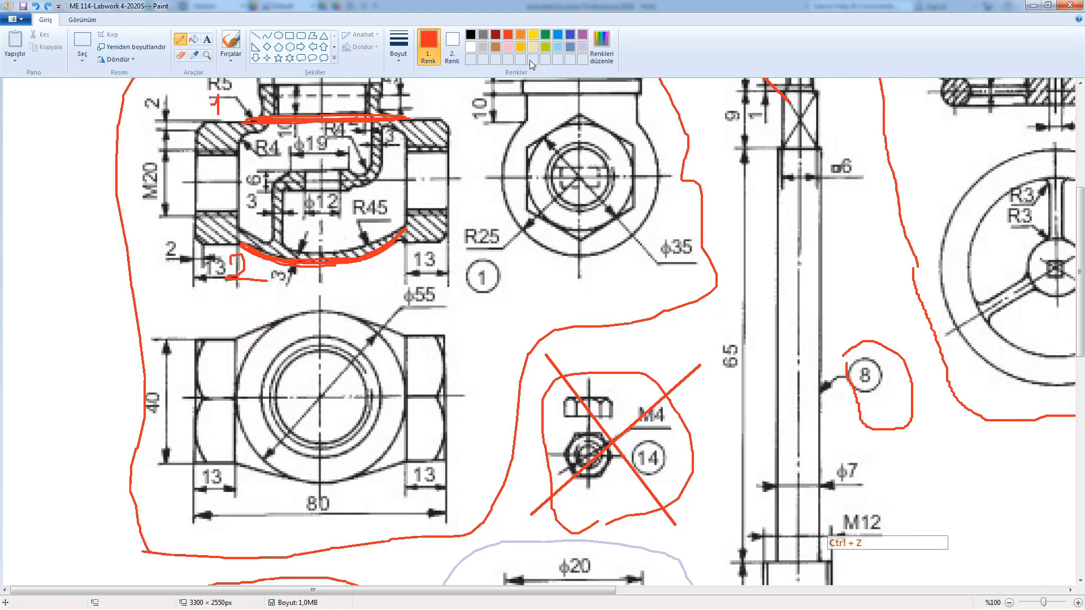
left_click(558, 34)
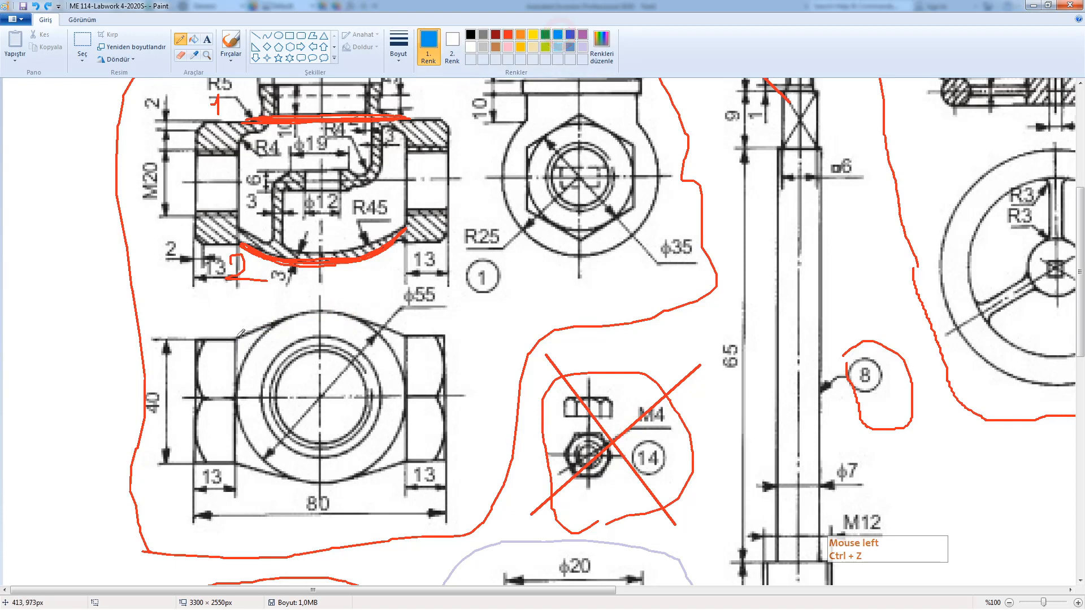
mouse_move(236, 338)
left_mouse_down()
mouse_move(320, 310)
mouse_move(408, 333)
left_mouse_up()
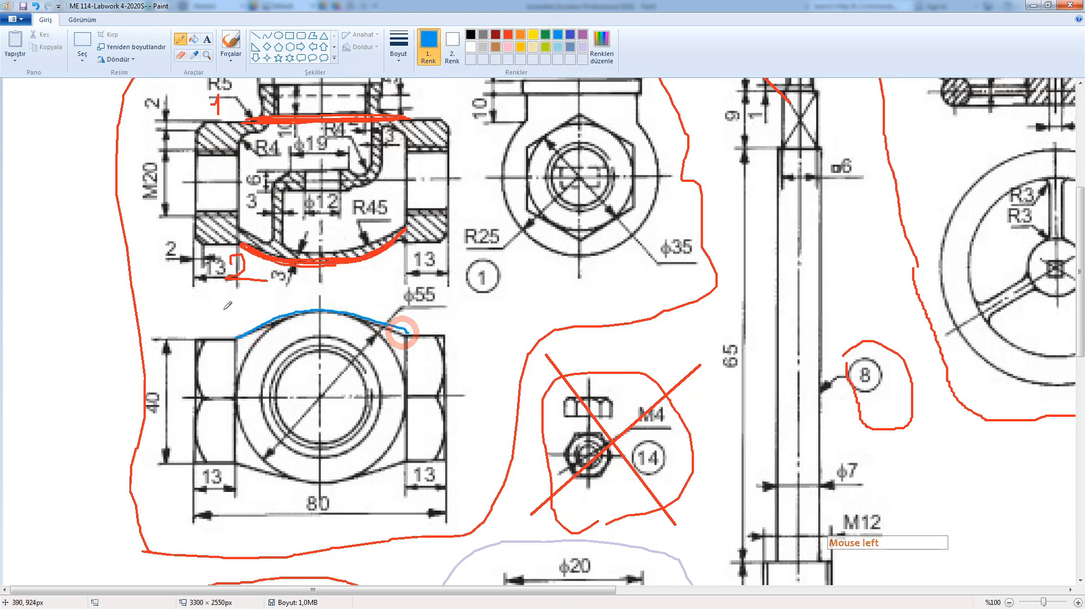
mouse_move(223, 306)
left_mouse_down()
mouse_move(235, 308)
mouse_move(225, 323)
left_mouse_up()
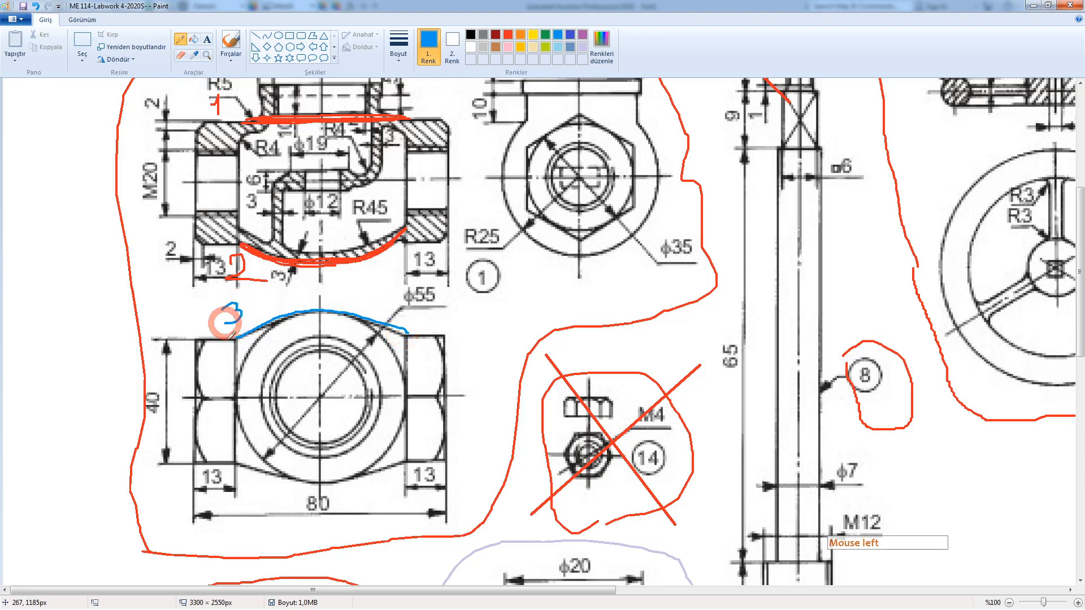
mouse_move(234, 465)
left_mouse_down()
mouse_move(361, 475)
mouse_move(400, 460)
mouse_move(241, 491)
mouse_move(257, 497)
mouse_move(247, 507)
left_mouse_up()
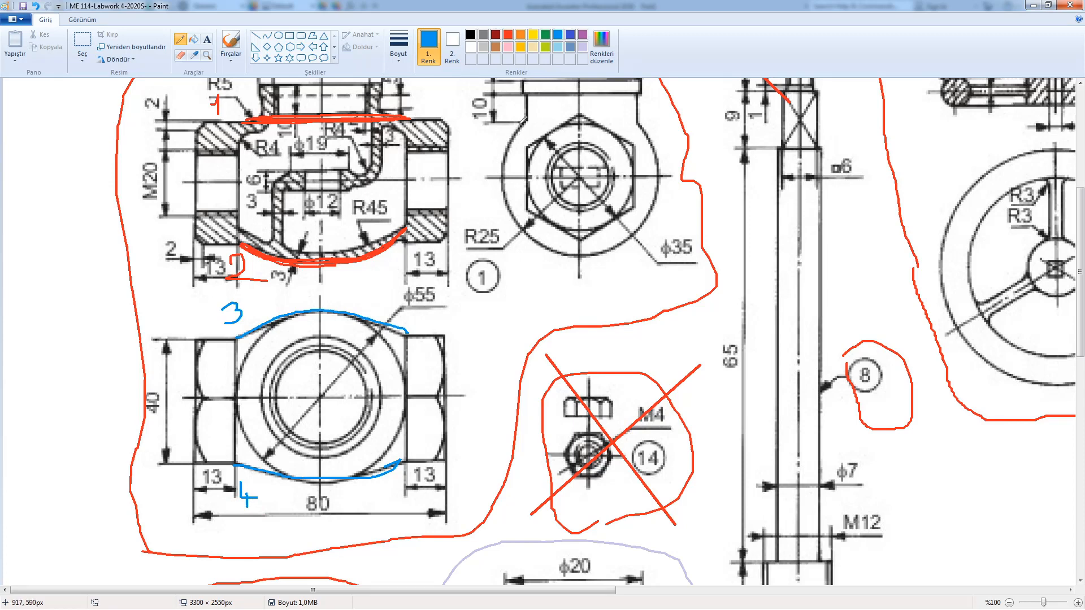
- Outline the flat-topped R25 profile in part 1's end view in blue, mark its mid-plane on the section view, and number it 5
left_click_drag(1080, 240, 1079, 229)
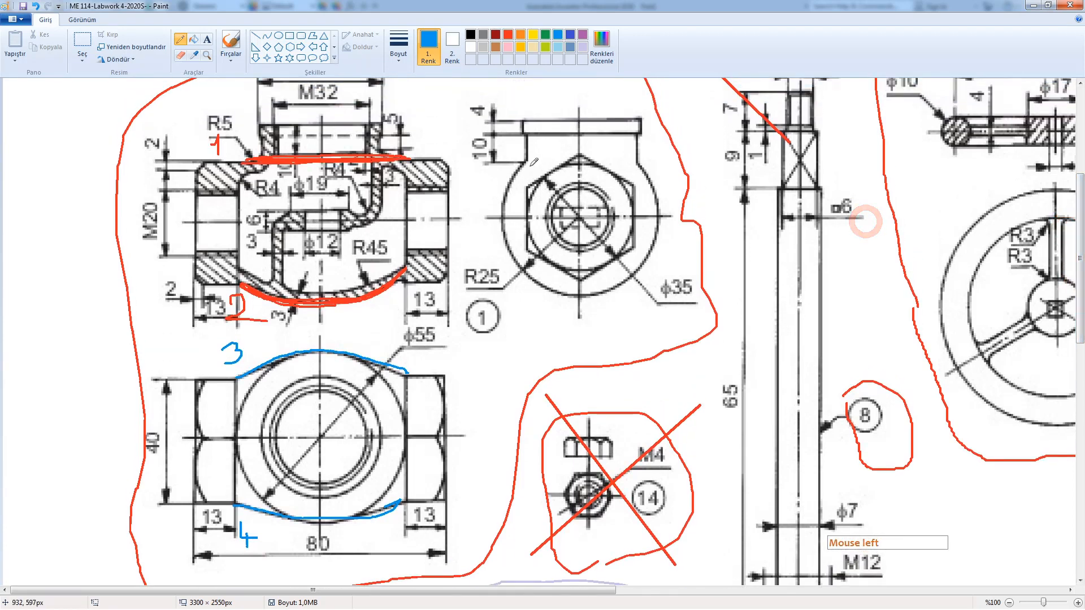
mouse_move(527, 162)
left_mouse_down()
mouse_move(643, 158)
mouse_move(521, 162)
mouse_move(505, 177)
mouse_move(512, 249)
mouse_move(557, 288)
left_mouse_up()
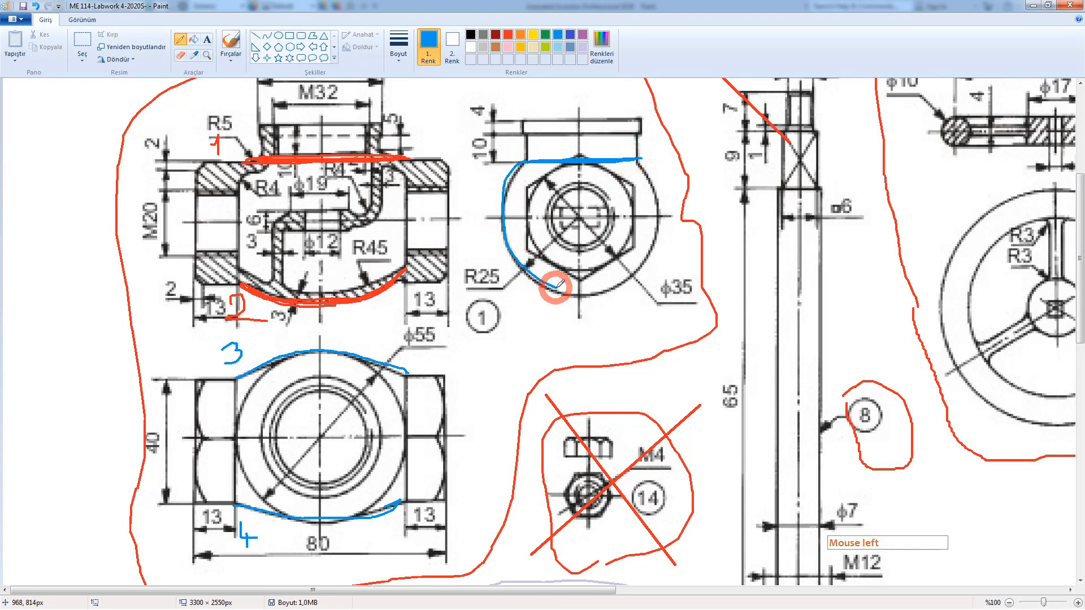
mouse_move(325, 149)
left_mouse_down()
mouse_move(310, 218)
mouse_move(317, 304)
mouse_move(338, 289)
mouse_move(325, 151)
left_mouse_up()
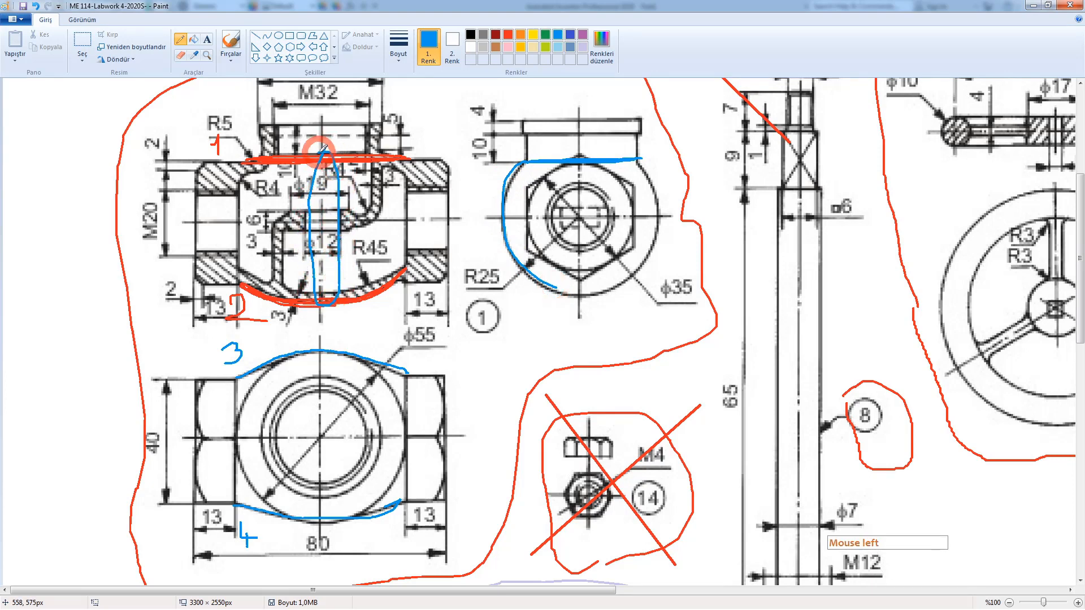
mouse_move(522, 162)
left_mouse_down()
mouse_move(497, 213)
mouse_move(525, 266)
mouse_move(586, 290)
mouse_move(632, 260)
mouse_move(650, 203)
mouse_move(639, 159)
mouse_move(647, 243)
mouse_move(605, 282)
mouse_move(548, 286)
mouse_move(499, 212)
mouse_move(513, 163)
mouse_move(506, 173)
mouse_move(505, 243)
mouse_move(576, 296)
mouse_move(651, 227)
mouse_move(639, 160)
left_mouse_up()
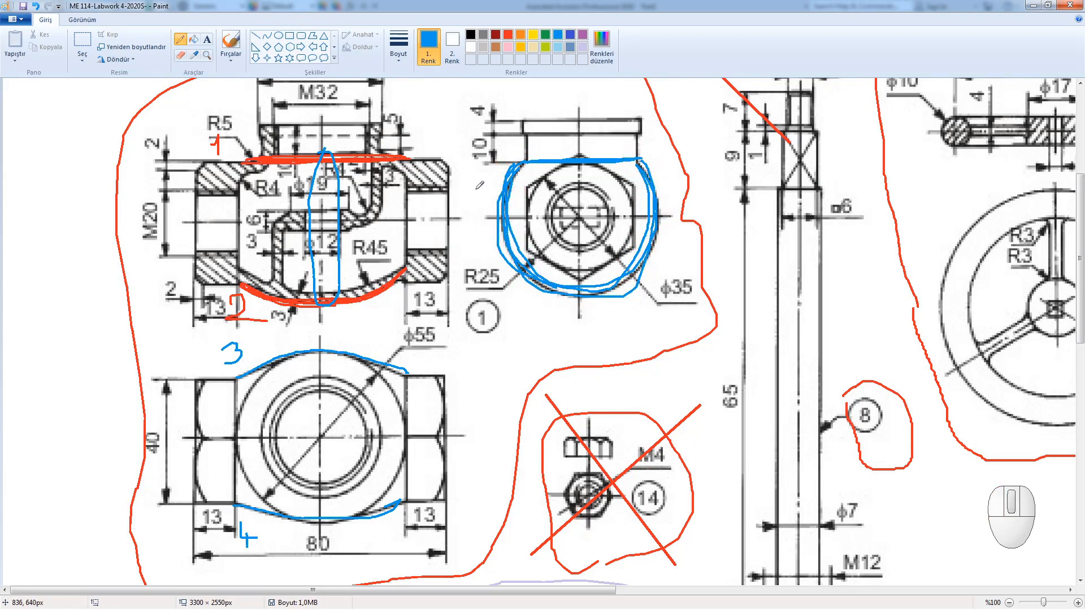
left_click_drag(321, 110, 322, 318)
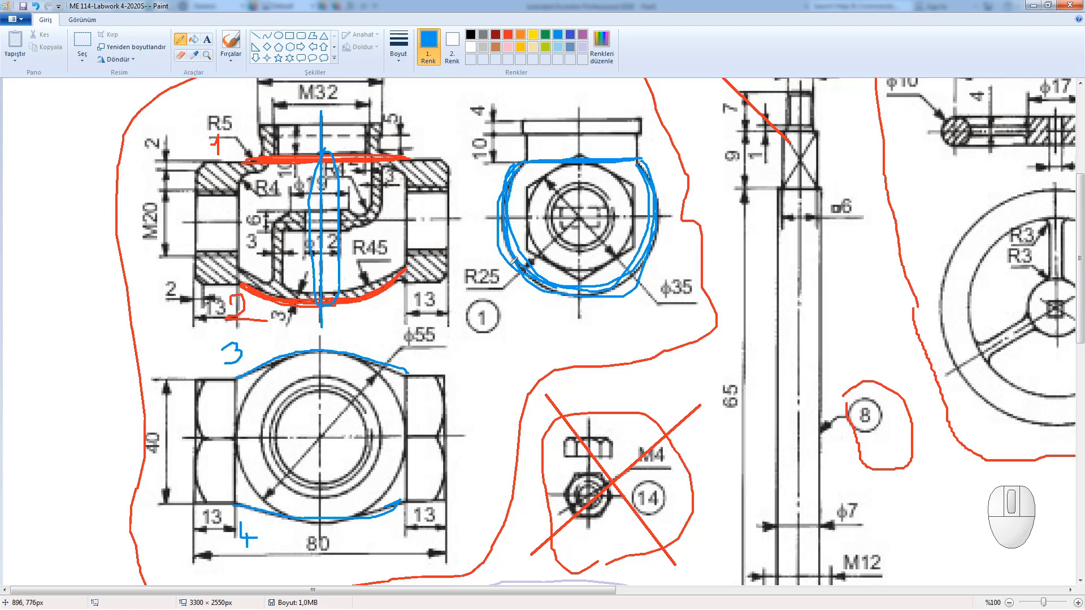
mouse_move(479, 233)
left_mouse_down()
mouse_move(494, 233)
mouse_move(475, 253)
left_mouse_up()
- Label the inner face of the plan view's left hexagonal end 6 with a diameter sign, and outline the circular body and upper neck in blue
mouse_move(236, 401)
left_mouse_down()
mouse_move(143, 363)
mouse_move(122, 375)
mouse_move(104, 356)
mouse_move(104, 370)
left_mouse_up()
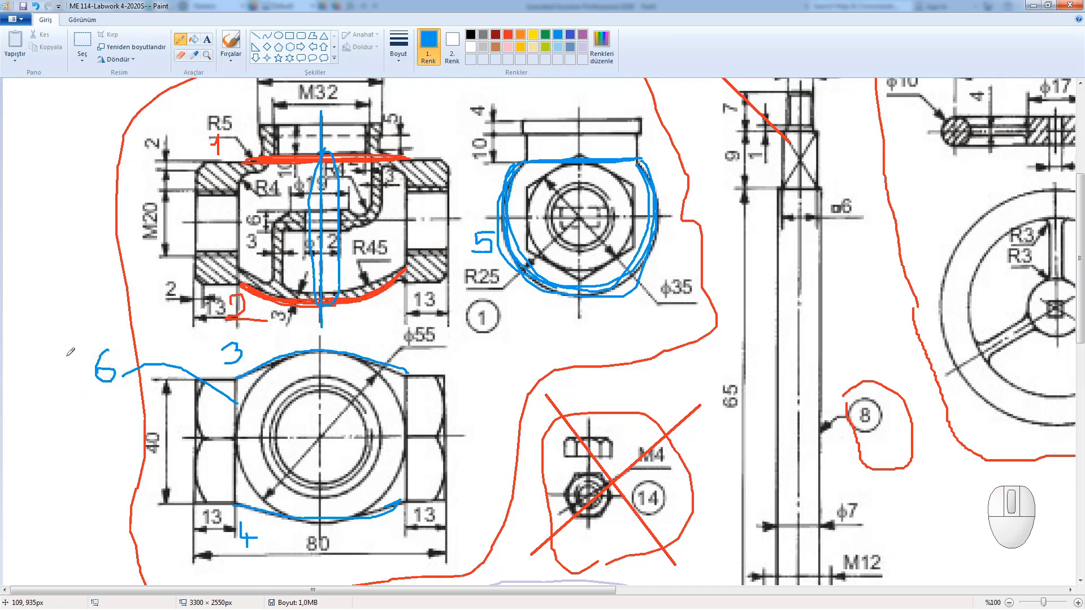
mouse_move(75, 421)
left_mouse_down()
mouse_move(87, 426)
mouse_move(78, 417)
mouse_move(75, 439)
left_mouse_up()
mouse_move(525, 155)
left_mouse_down()
mouse_move(577, 133)
mouse_move(615, 140)
mouse_move(642, 162)
mouse_move(557, 142)
mouse_move(517, 167)
mouse_move(534, 140)
mouse_move(591, 138)
mouse_move(632, 165)
left_mouse_up()
mouse_move(262, 159)
left_mouse_down()
mouse_move(390, 157)
mouse_move(404, 133)
mouse_move(277, 110)
mouse_move(227, 126)
mouse_move(268, 152)
left_mouse_up()
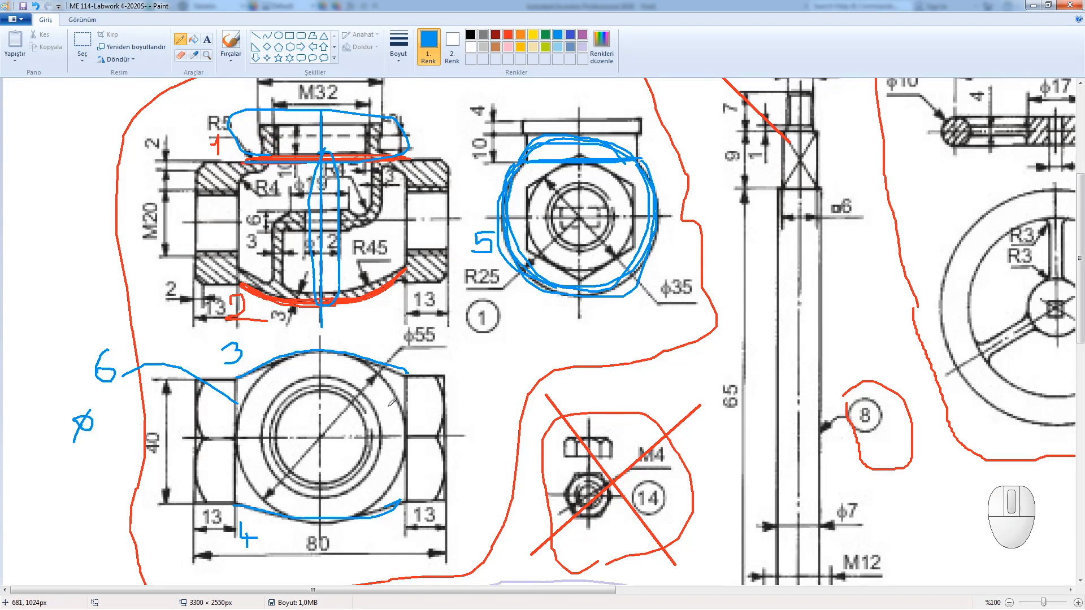
- Label the inner face of the plan view's right hexagonal end 7, and circle the profile numbers 5, 6 and 7 in blue
mouse_move(410, 405)
left_mouse_down()
mouse_move(436, 380)
mouse_move(486, 401)
left_mouse_up()
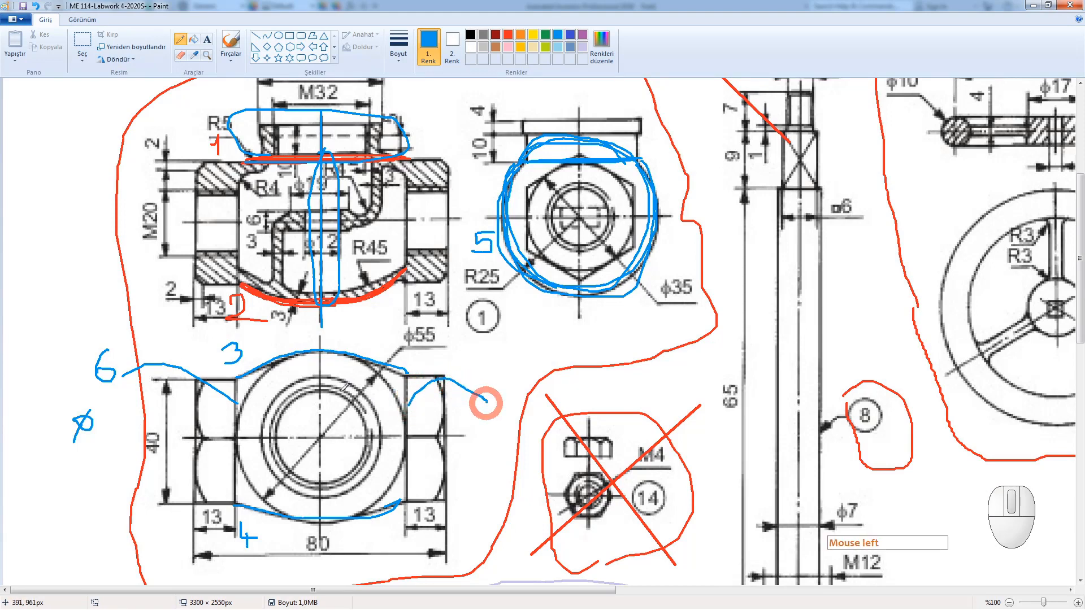
mouse_move(129, 352)
left_mouse_down()
mouse_move(96, 347)
mouse_move(107, 387)
mouse_move(118, 356)
mouse_move(104, 368)
mouse_move(125, 346)
mouse_move(93, 372)
mouse_move(134, 355)
mouse_move(96, 366)
left_mouse_up()
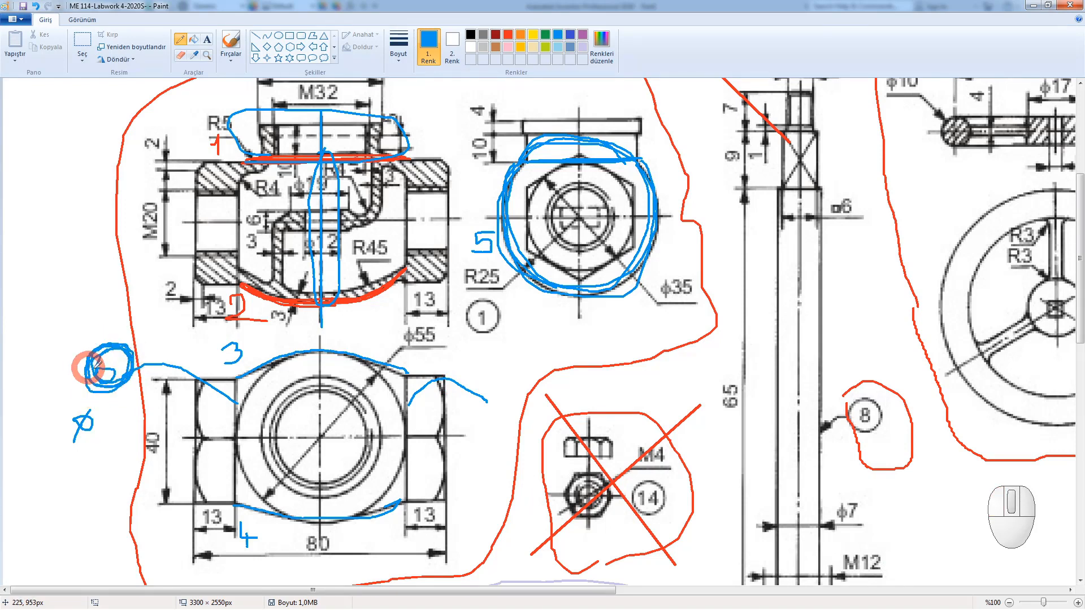
mouse_move(495, 229)
left_mouse_down()
mouse_move(477, 230)
mouse_move(492, 243)
mouse_move(475, 233)
mouse_move(498, 261)
mouse_move(485, 226)
mouse_move(468, 236)
left_mouse_up()
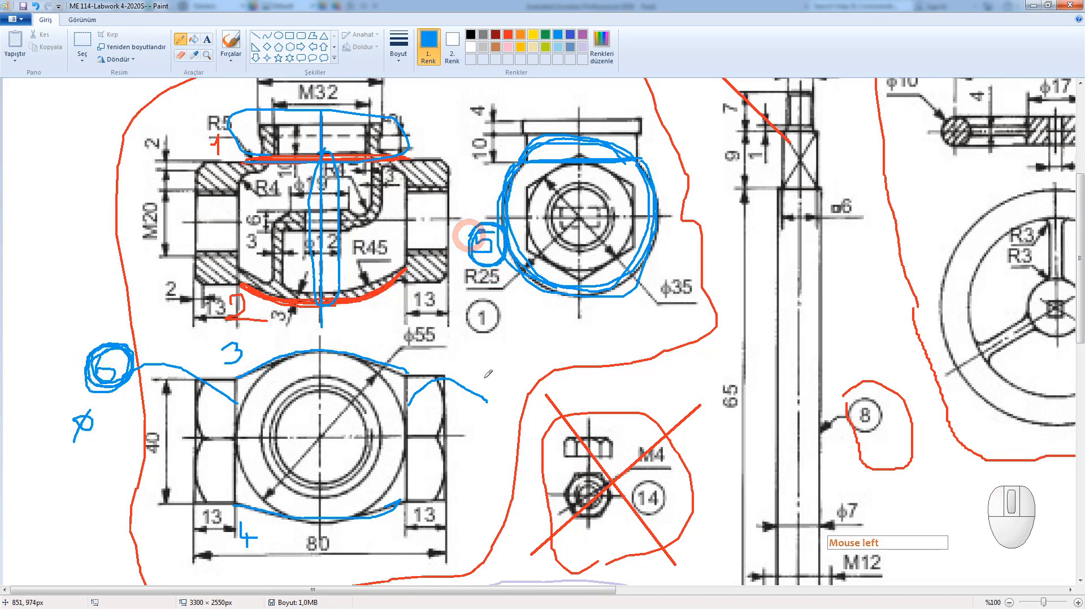
mouse_move(484, 378)
left_mouse_down()
mouse_move(515, 378)
mouse_move(508, 397)
mouse_move(519, 383)
mouse_move(497, 395)
mouse_move(528, 381)
mouse_move(489, 368)
left_mouse_up()
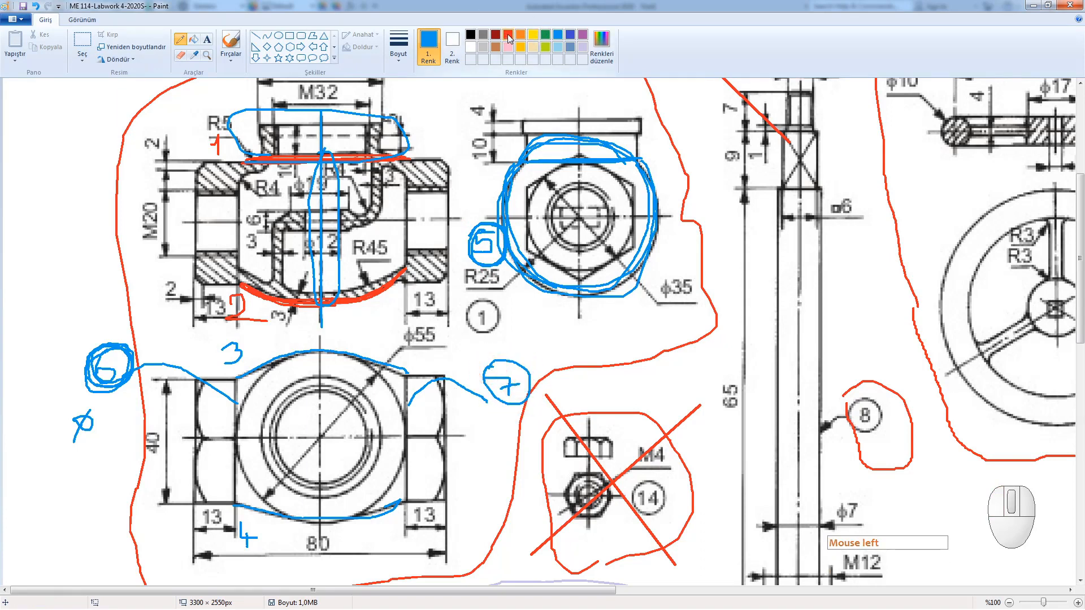
- Circle numbers 1 and 2 in red on the section view and retrace their upper and lower body outlines
left_click(508, 34)
mouse_move(223, 127)
left_mouse_down()
mouse_move(203, 155)
mouse_move(234, 156)
mouse_move(226, 119)
mouse_move(206, 129)
mouse_move(285, 155)
mouse_move(373, 153)
mouse_move(354, 154)
left_mouse_up()
mouse_move(242, 285)
left_mouse_down()
mouse_move(226, 296)
mouse_move(231, 339)
mouse_move(273, 316)
mouse_move(225, 302)
mouse_move(269, 316)
mouse_move(266, 298)
mouse_move(408, 267)
mouse_move(421, 252)
left_mouse_up()
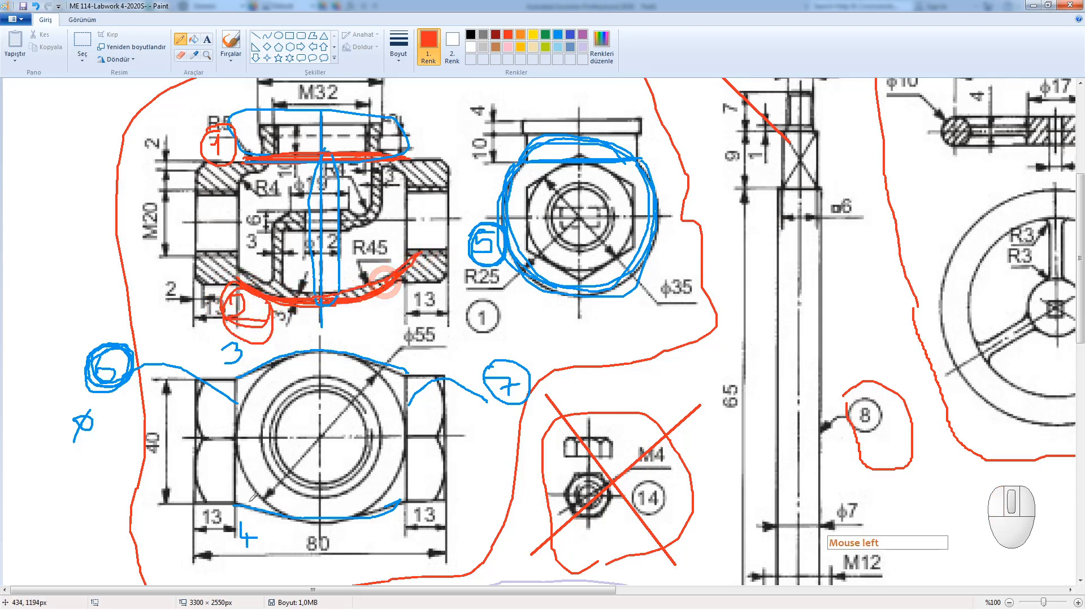
- Retrace plan-view curves 3 and 4 in red and mark their shared horizontal mid-plane on the section view and end view
mouse_move(239, 377)
left_mouse_down()
mouse_move(283, 356)
mouse_move(343, 351)
mouse_move(406, 376)
left_mouse_up()
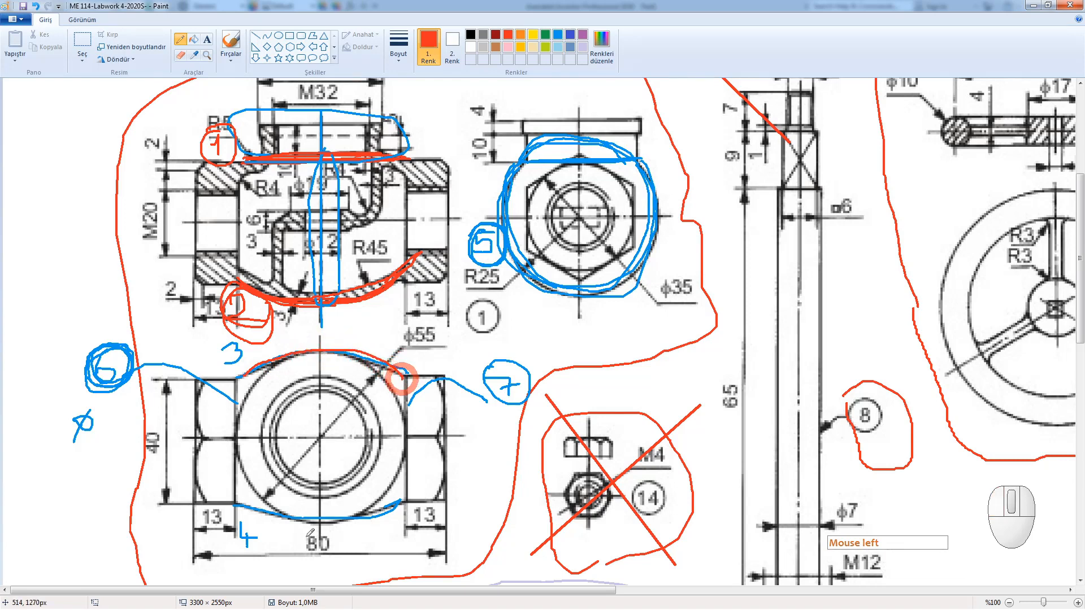
left_click_drag(245, 219, 408, 219)
left_click_drag(655, 218, 659, 217)
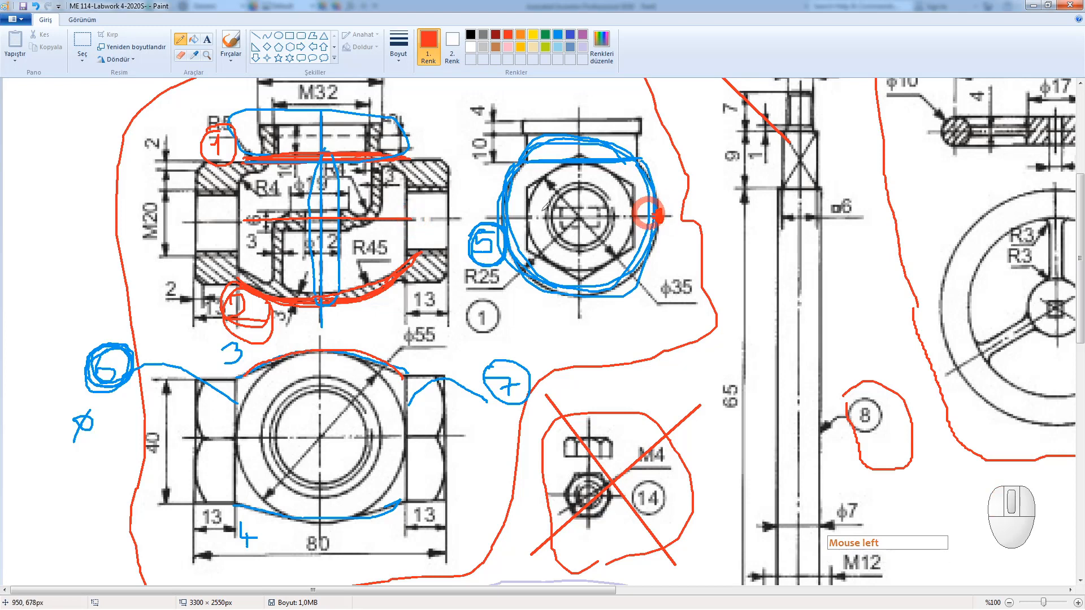
left_click(500, 221)
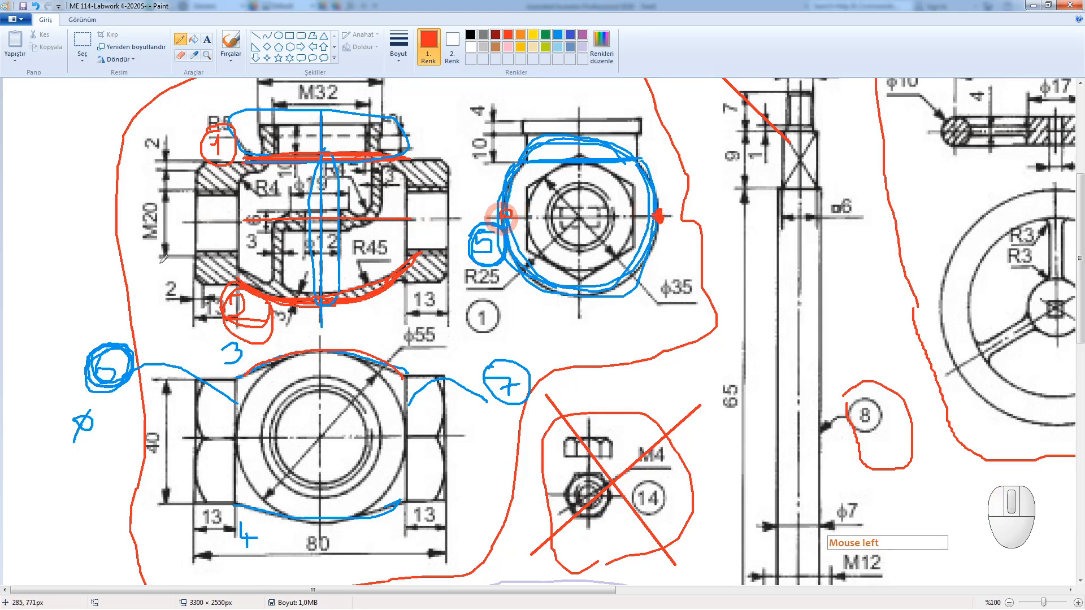
mouse_move(237, 502)
left_mouse_down()
mouse_move(283, 516)
mouse_move(368, 506)
mouse_move(398, 485)
mouse_move(355, 514)
mouse_move(240, 501)
mouse_move(362, 504)
mouse_move(417, 482)
left_mouse_up()
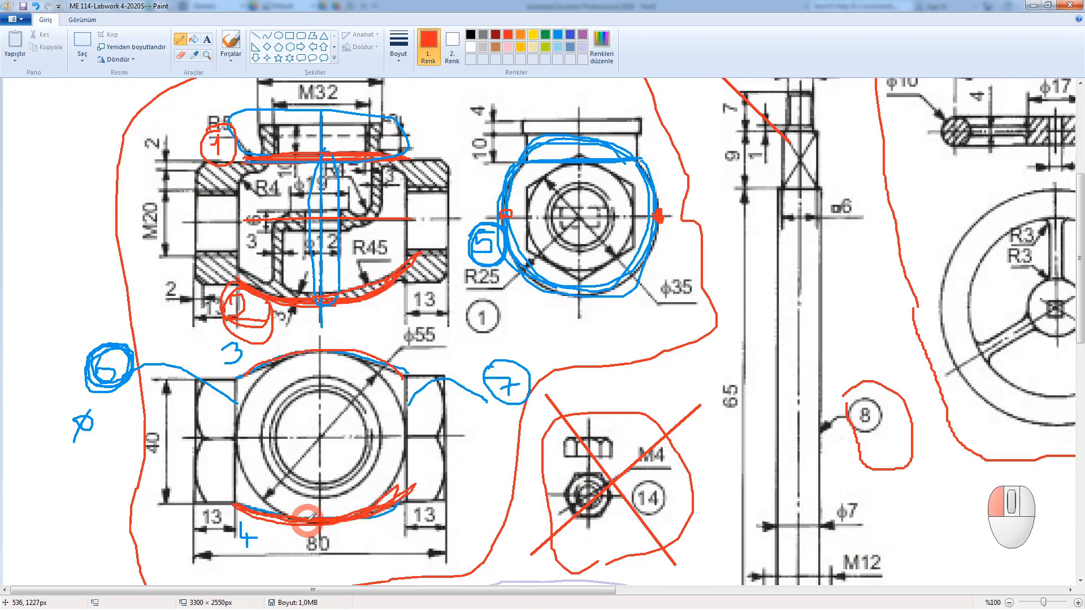
mouse_move(183, 216)
left_mouse_down()
mouse_move(479, 221)
mouse_move(182, 220)
left_mouse_up()
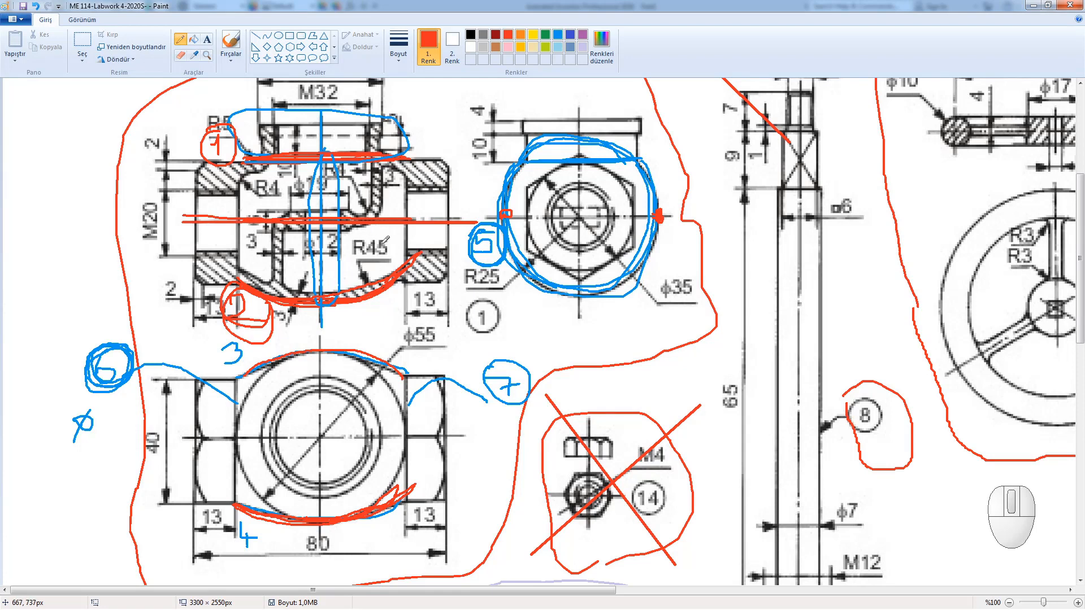
- Circle the R45 radius in red and mark the 3 mm wall thickness beside the lower body curve of the section view
mouse_move(384, 241)
left_mouse_down()
mouse_move(354, 236)
mouse_move(369, 267)
mouse_move(395, 241)
mouse_move(366, 234)
left_mouse_up()
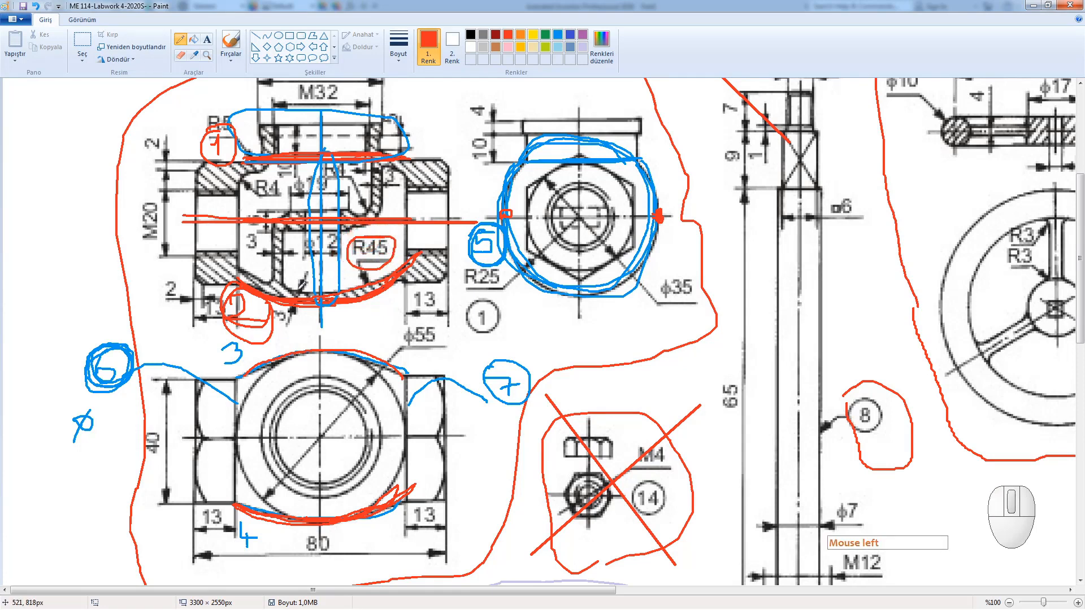
mouse_move(303, 270)
left_mouse_down()
mouse_move(288, 327)
mouse_move(316, 263)
mouse_move(282, 308)
left_mouse_up()
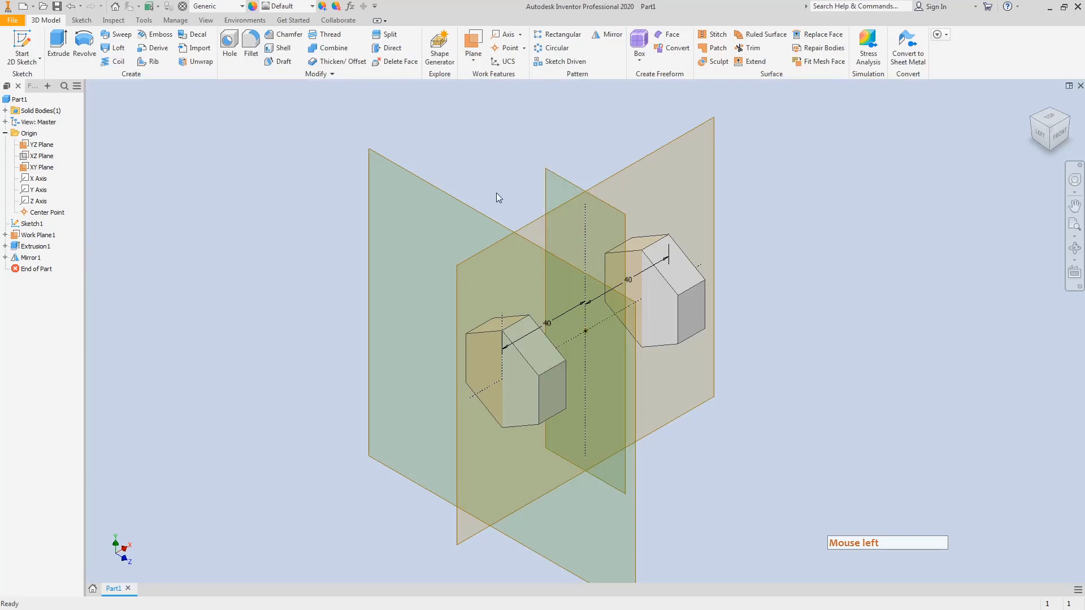
- Sketch a horizontal 54 mm line on the XY plane joining the upper inner corners of the two hexagonal ends, and finish the sketch
left_click(170, 155)
left_click(22, 42)
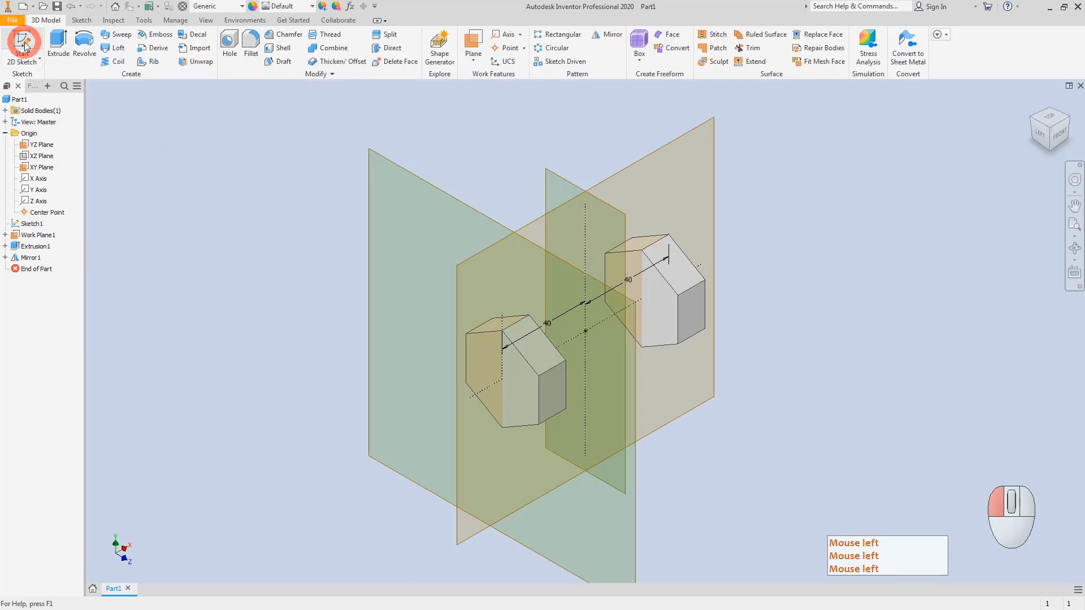
left_click(535, 217)
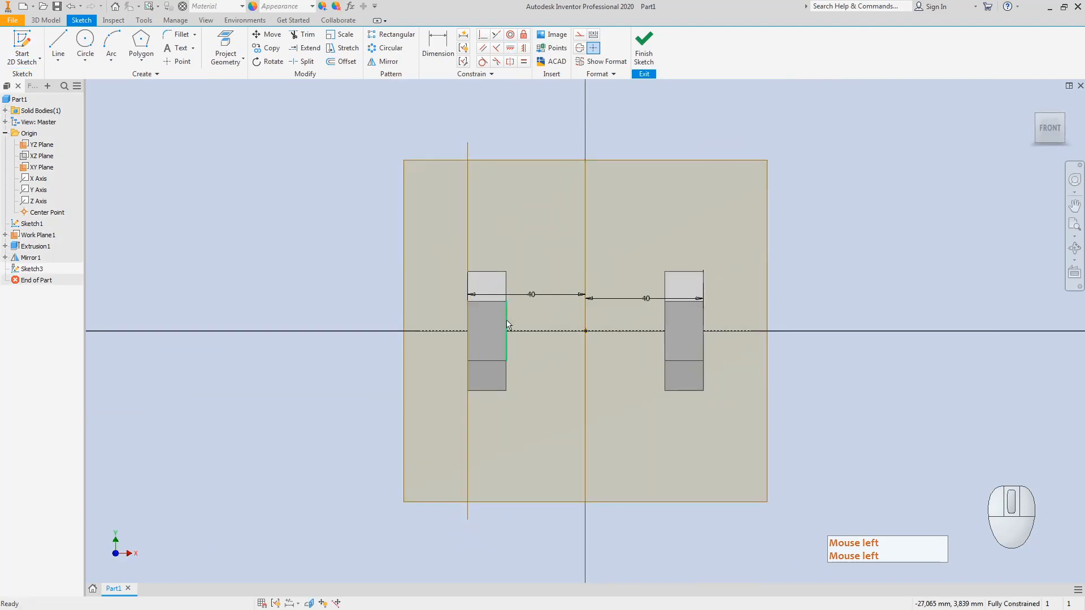
left_click(55, 42)
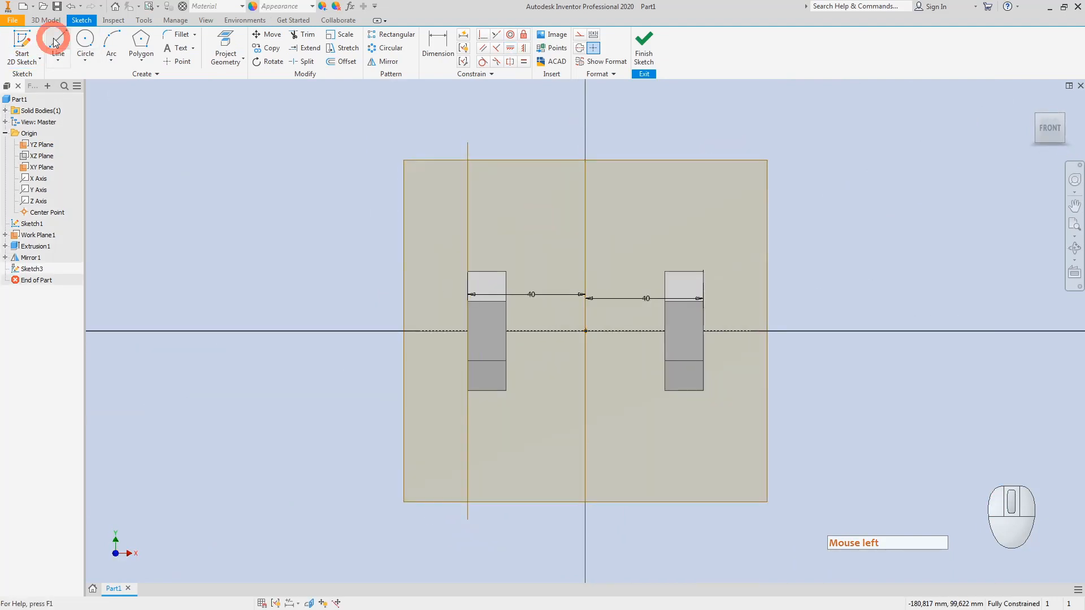
left_click(507, 272)
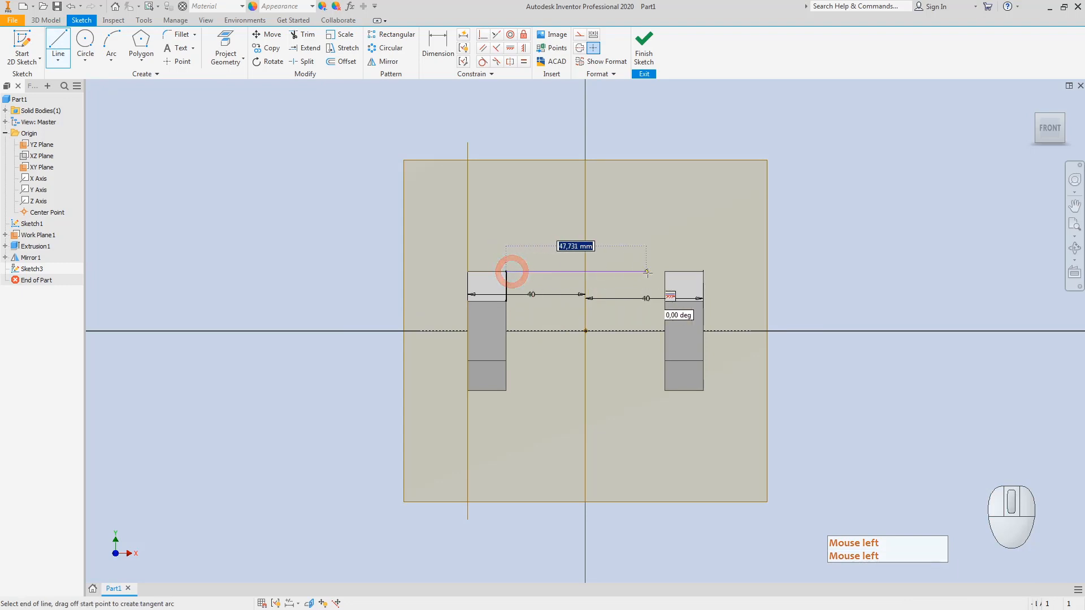
left_click(665, 271)
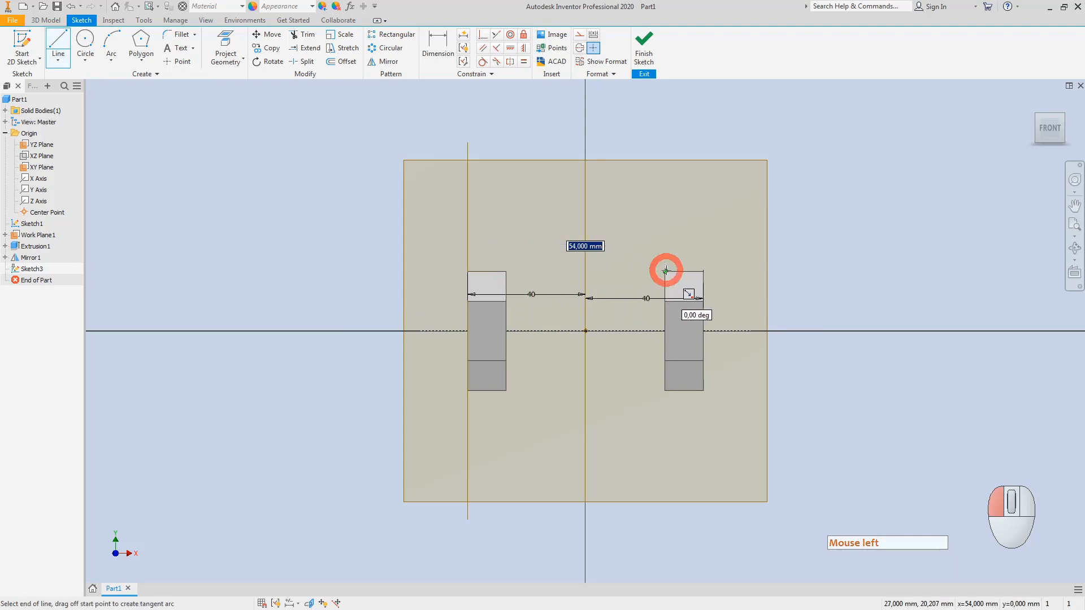
left_click(645, 56)
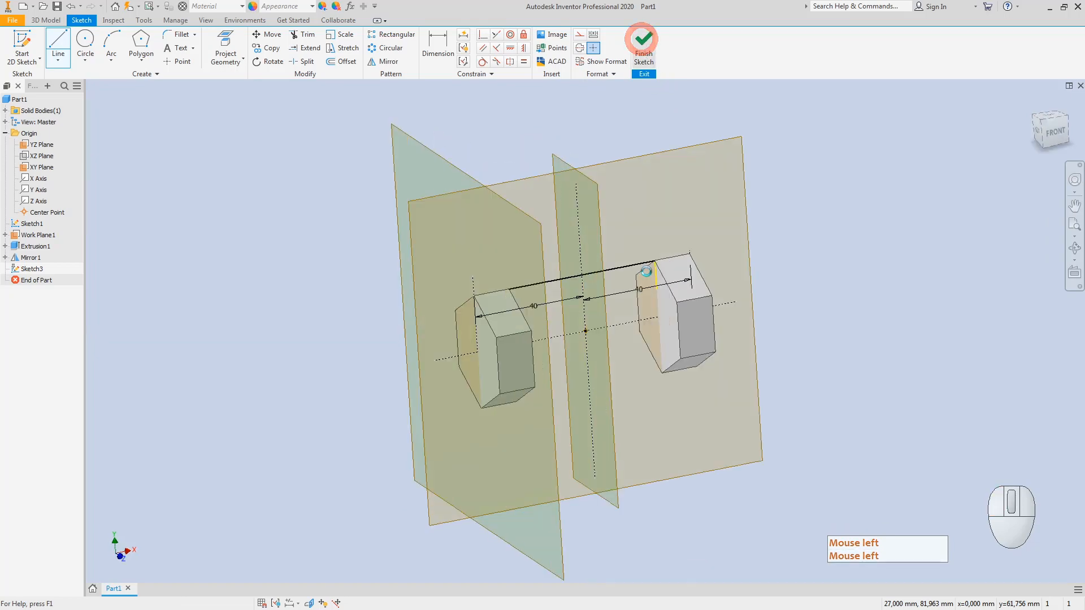
left_click(769, 226)
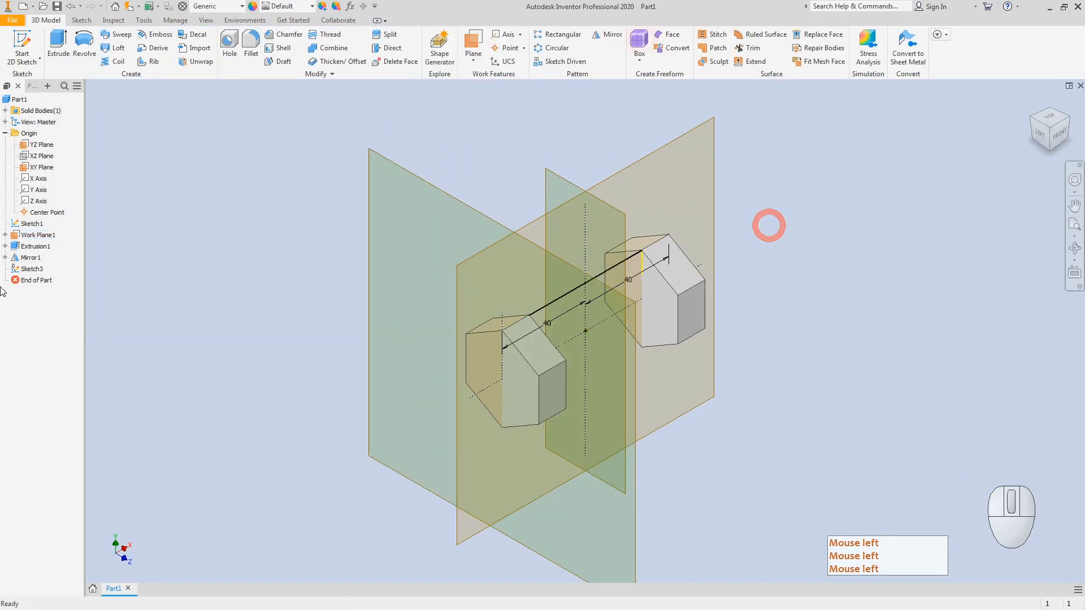
- Reopen the connecting line's sketch and delete the short projected vertical edge at the inner face of the mirrored hexagonal end
double_click(30, 269)
left_click(792, 302)
left_click(817, 285)
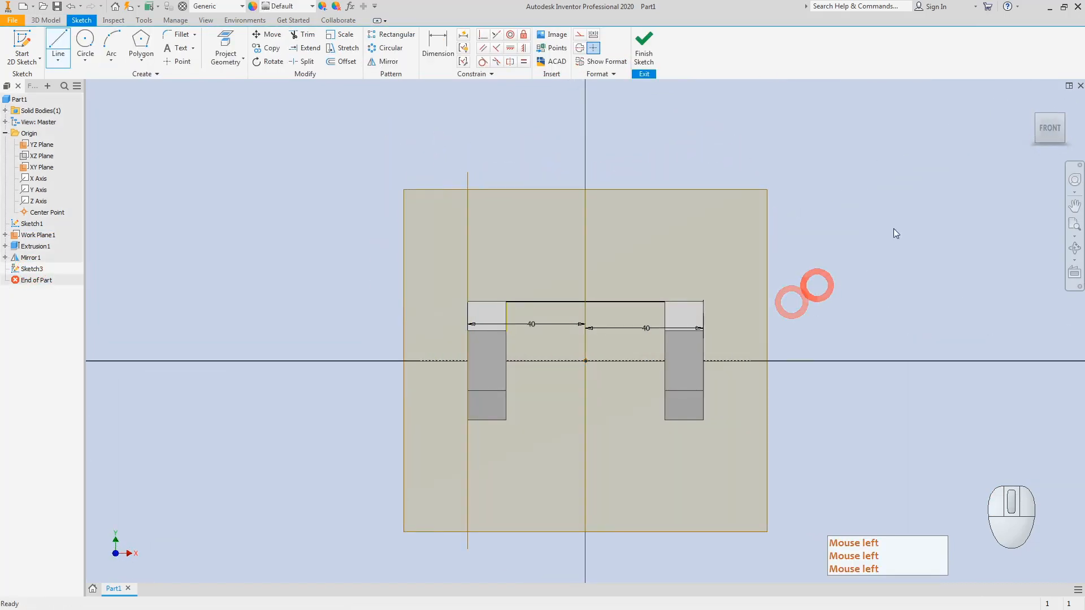
left_click(1041, 116)
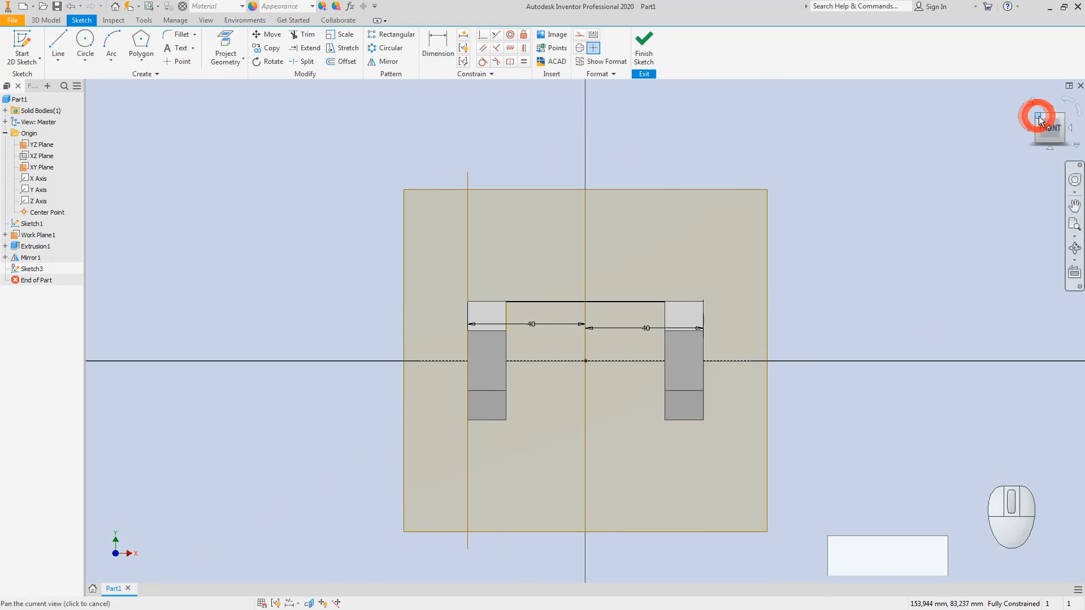
left_click(630, 274)
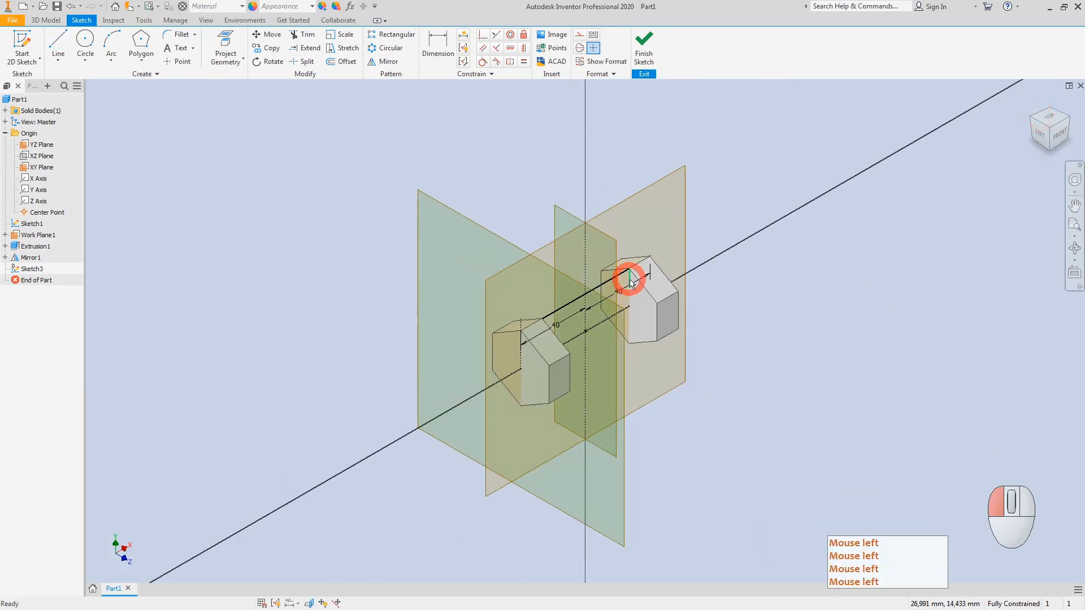
right_click(636, 276)
left_click(685, 280)
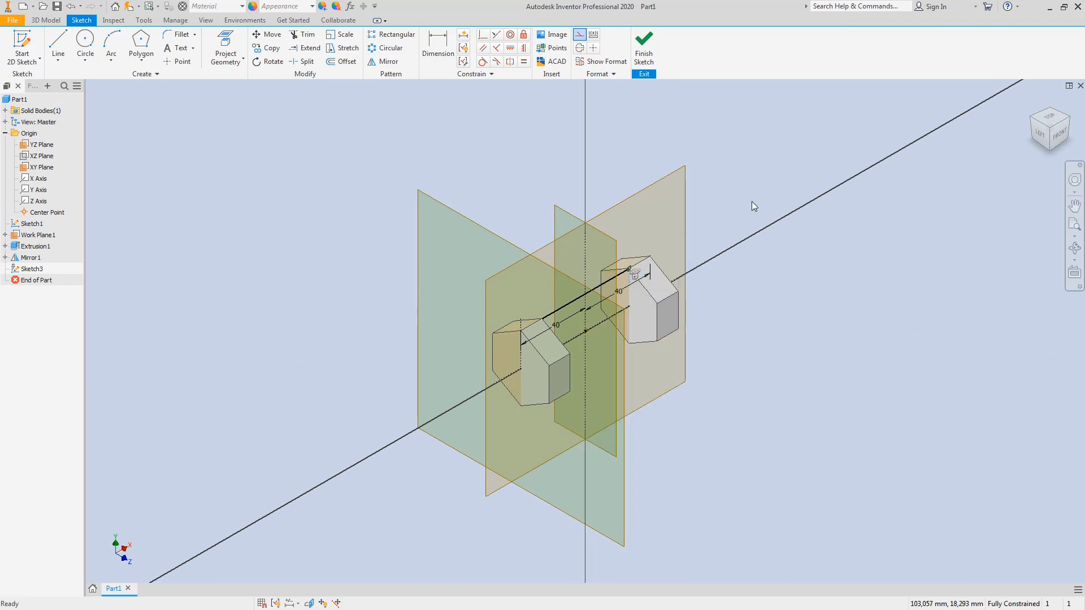
scroll(621, 293, "up", 5)
left_click(609, 287)
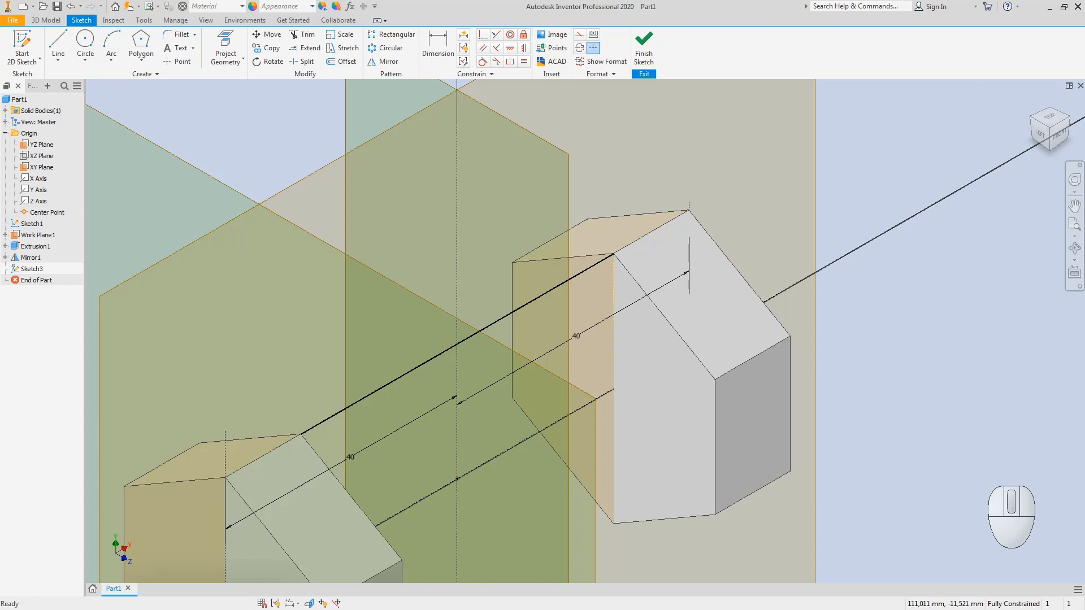
- Delete the projected vertical edge at the other hexagonal end's inner face and finish the sketch
left_click(1065, 117)
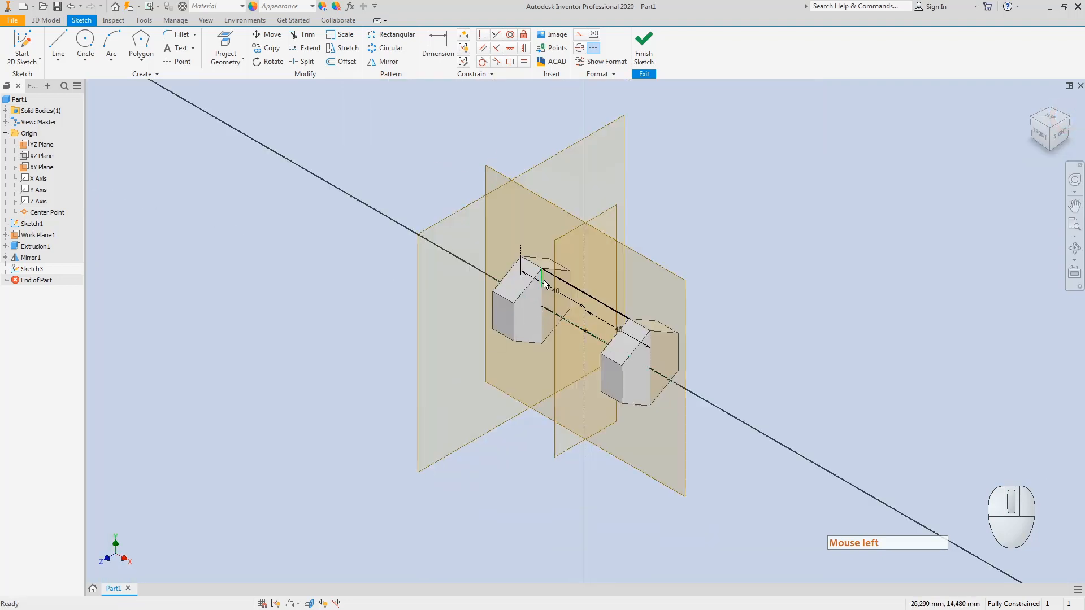
left_click(544, 283)
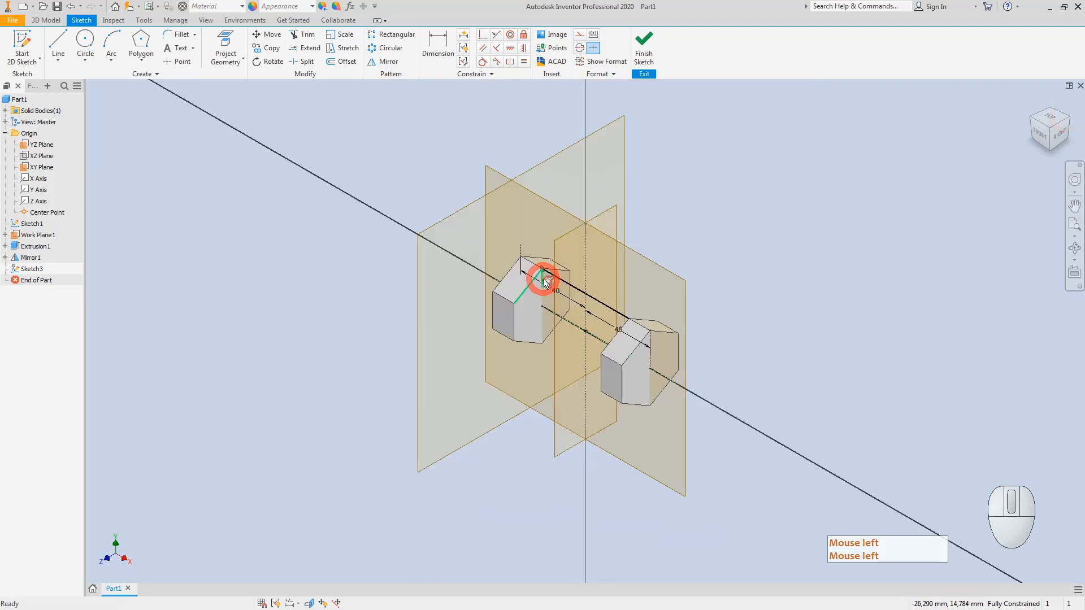
right_click(546, 283)
left_click(606, 280)
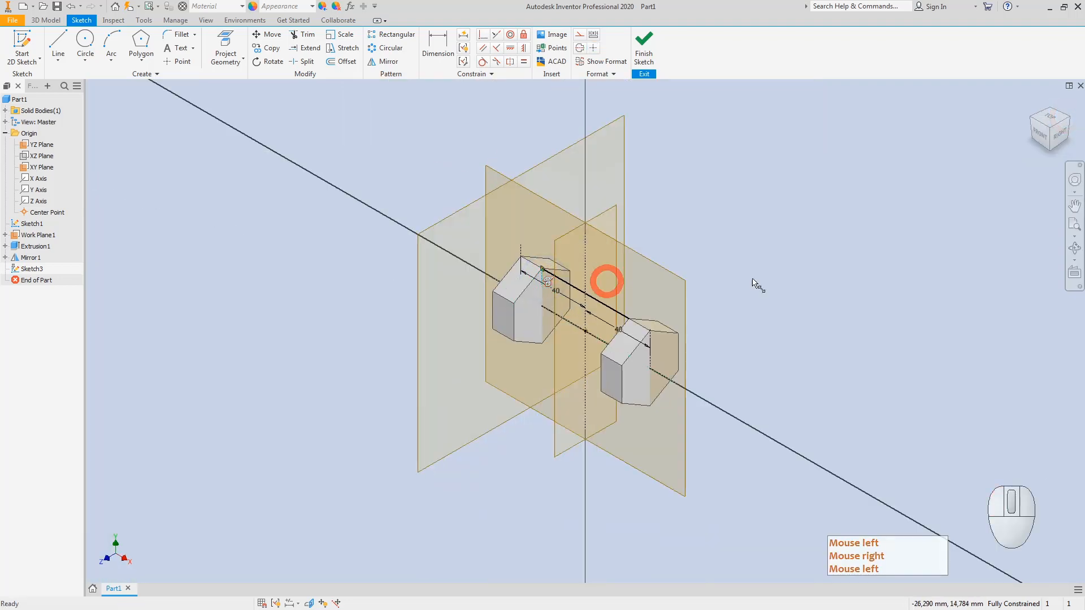
left_click(811, 274)
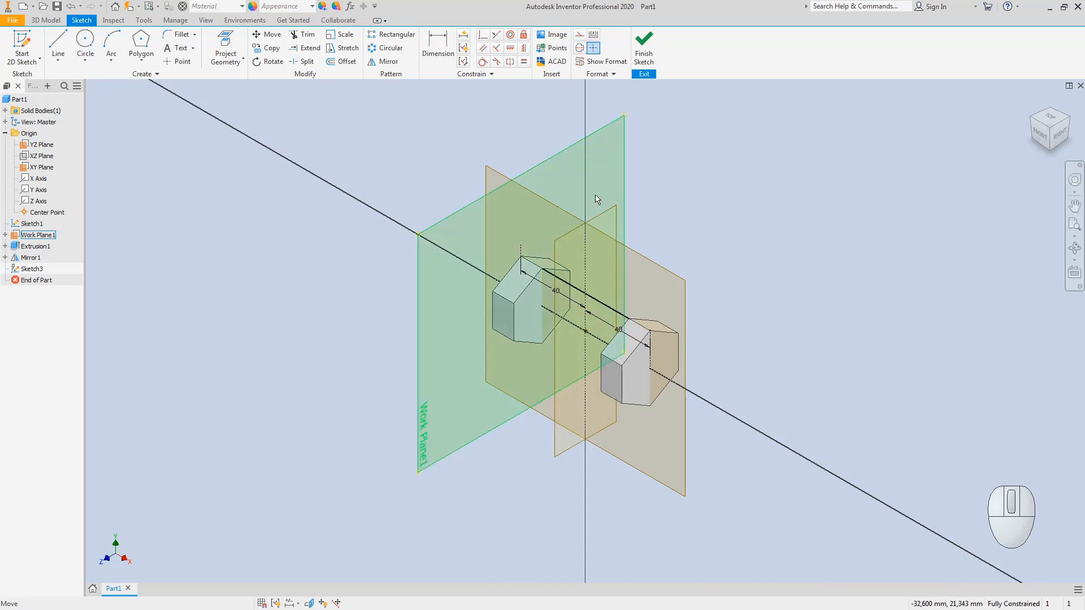
left_click(644, 50)
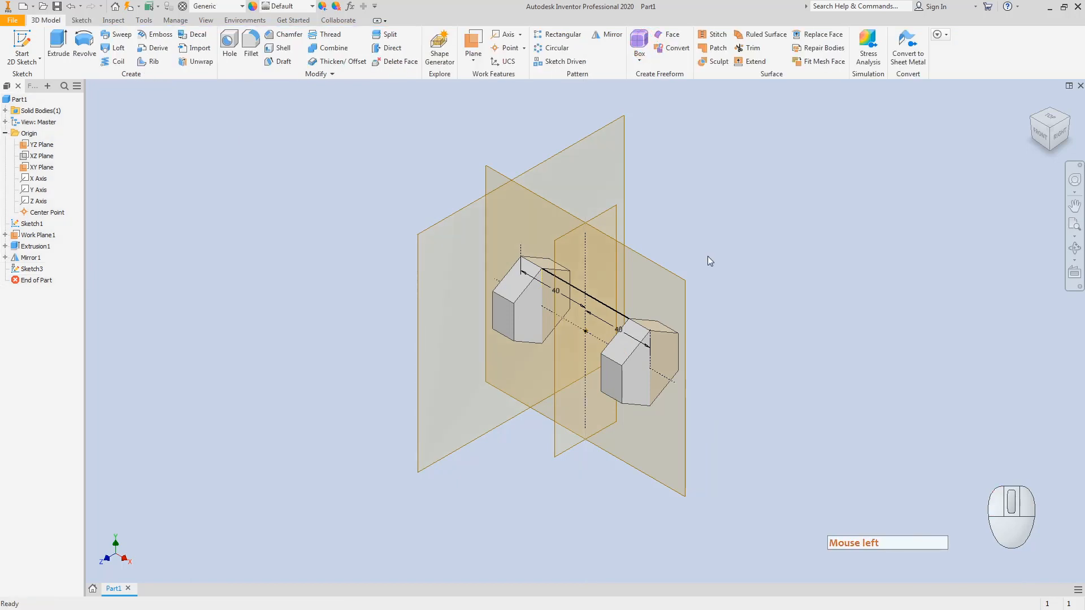
- Start a new sketch on the XY plane and draw a circle of about 28 mm radius centred on the origin
left_click(22, 52)
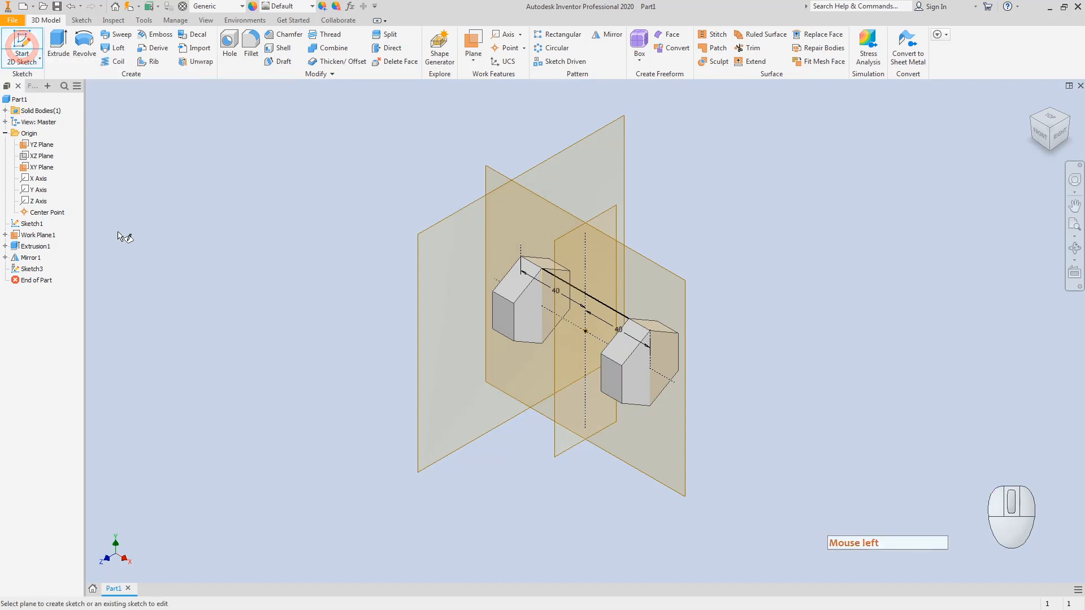
left_click(567, 213)
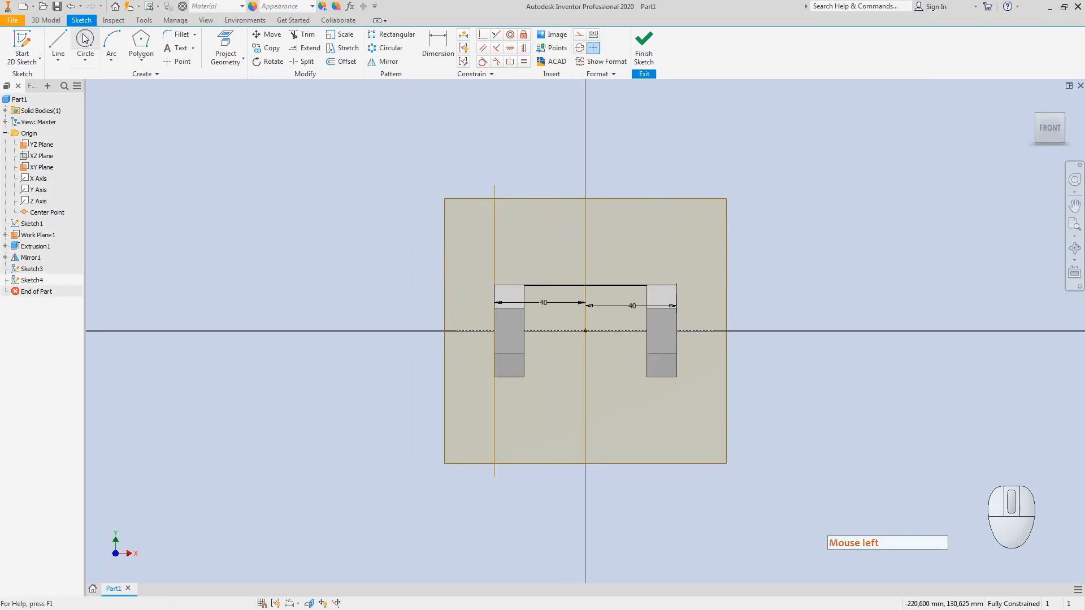
left_click(85, 38)
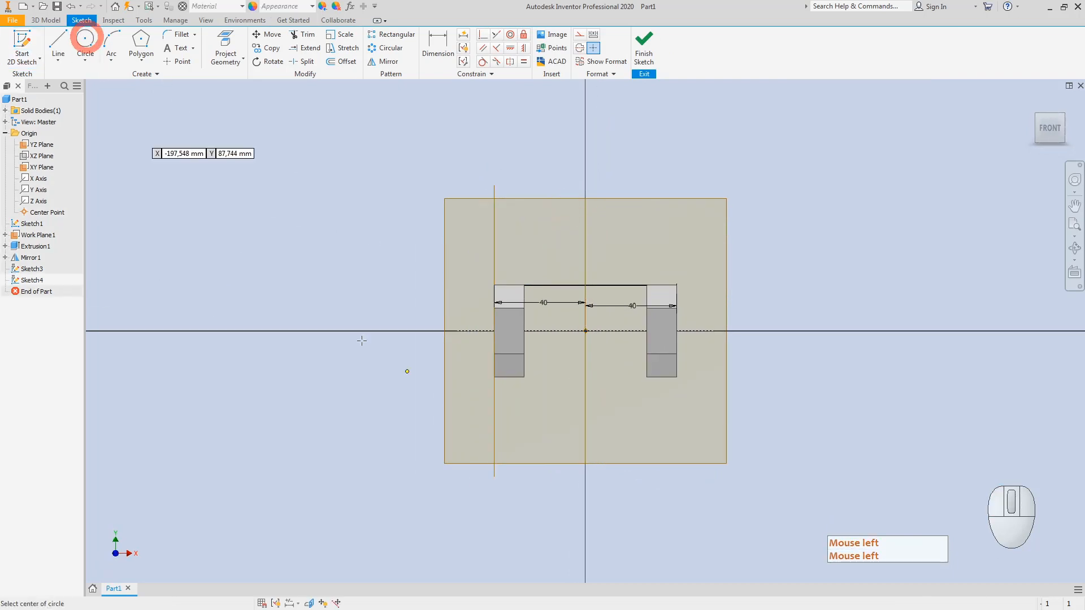
left_click(586, 331)
left_click(585, 394)
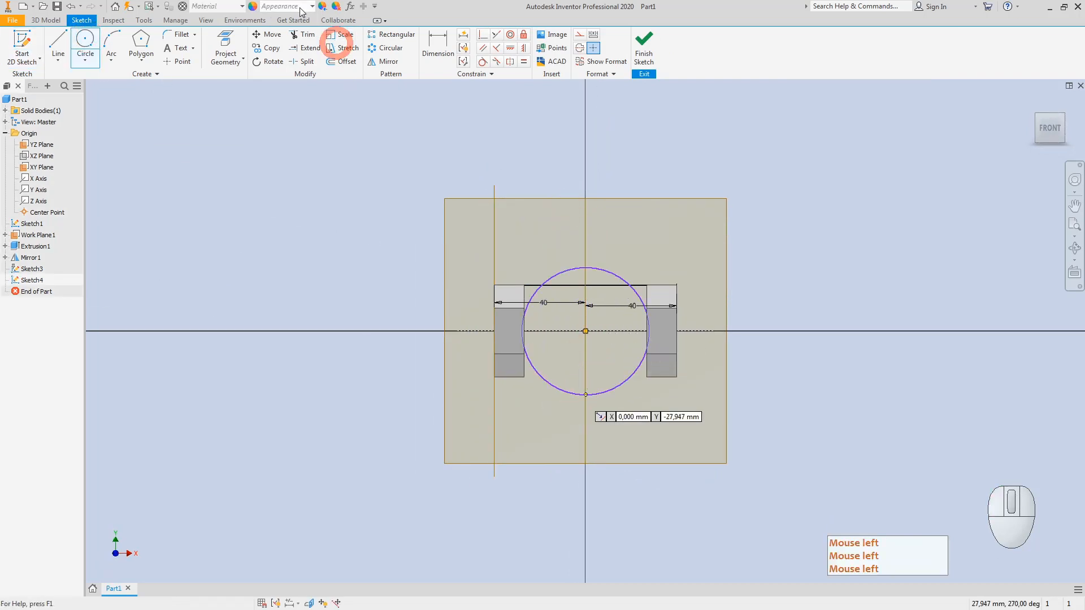
- Dimension the circle by its radius and set it to 45 mm
left_click(438, 45)
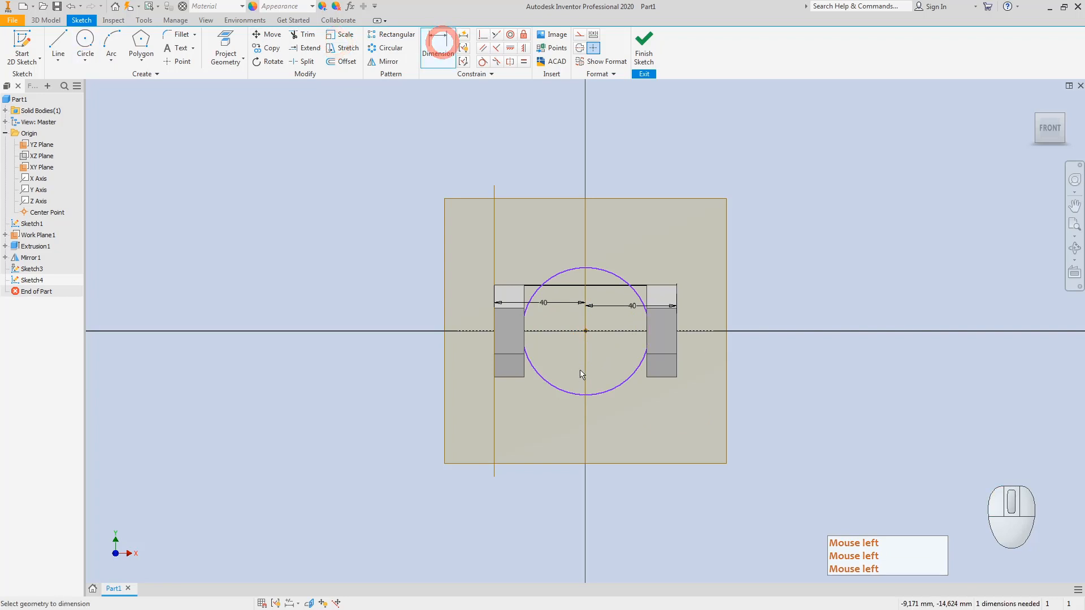
left_click(612, 390)
right_click(624, 411)
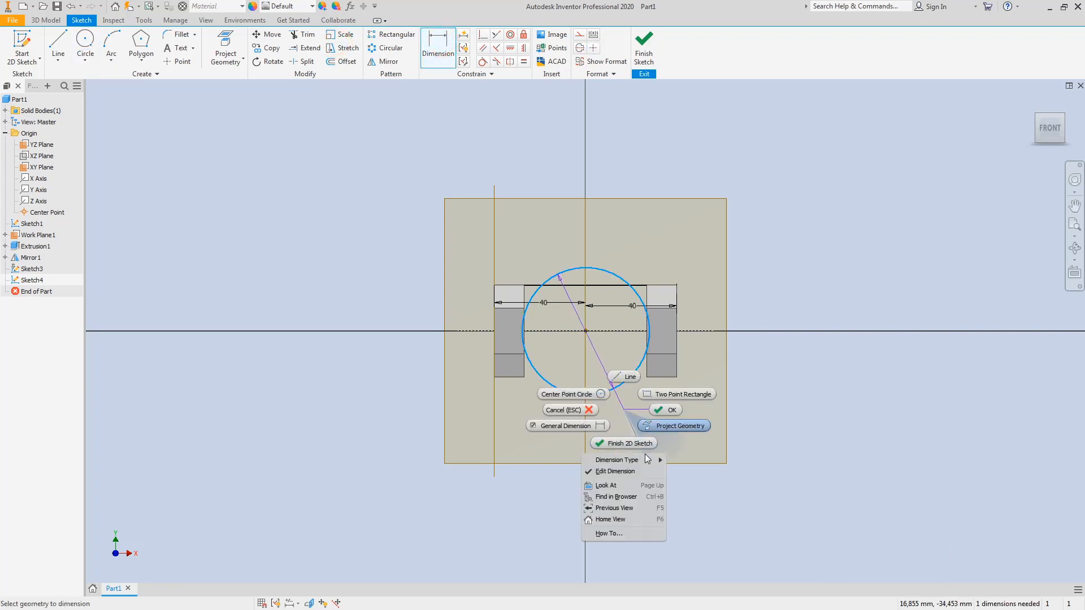
mouse_move(648, 460)
left_click(688, 460)
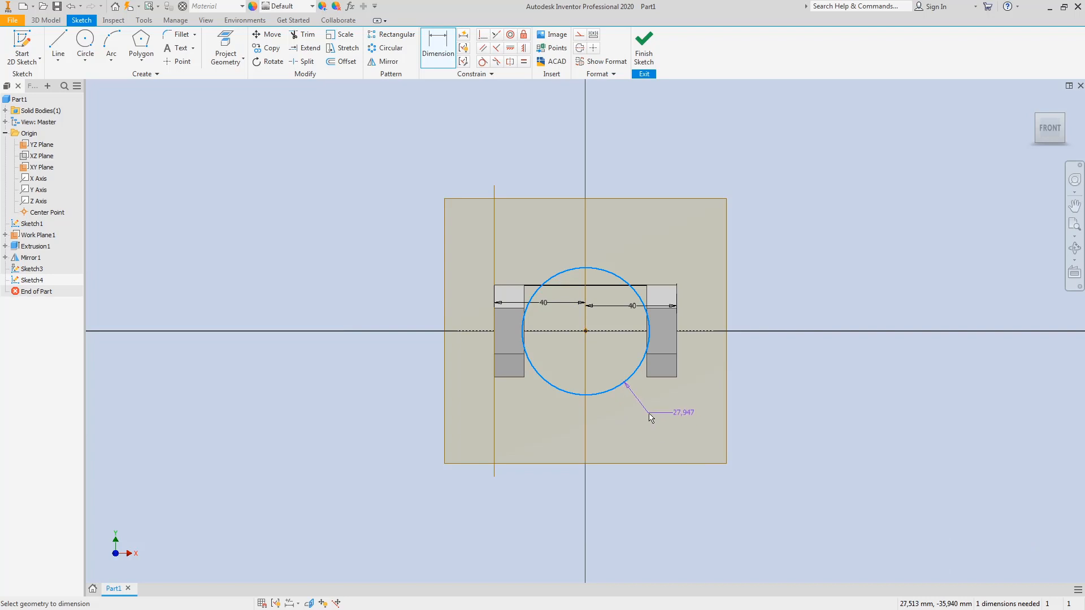
left_click(647, 420)
type("4")
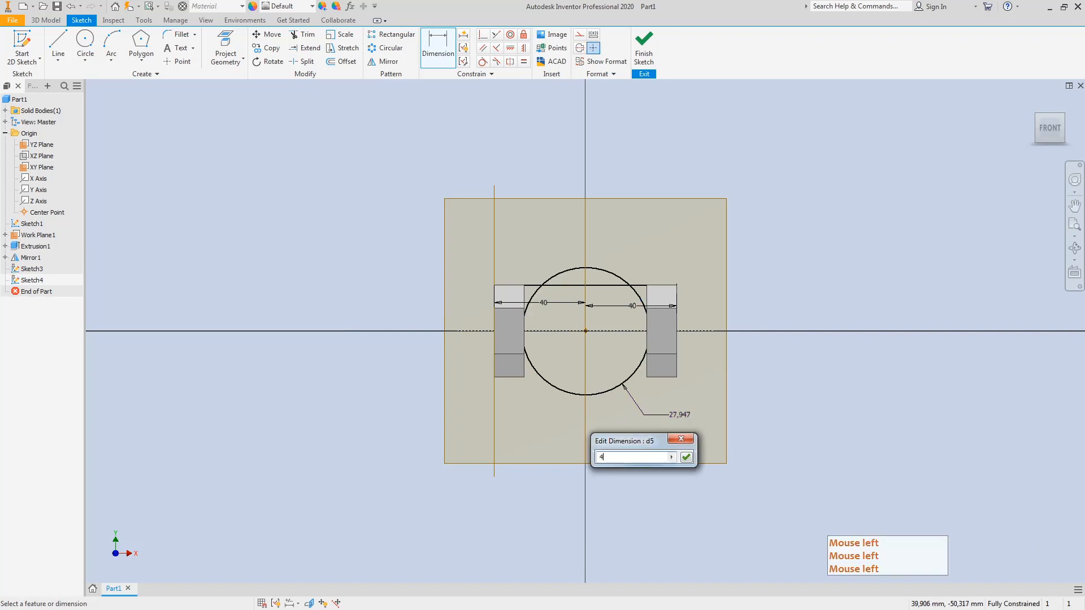
type("5")
key("Return")
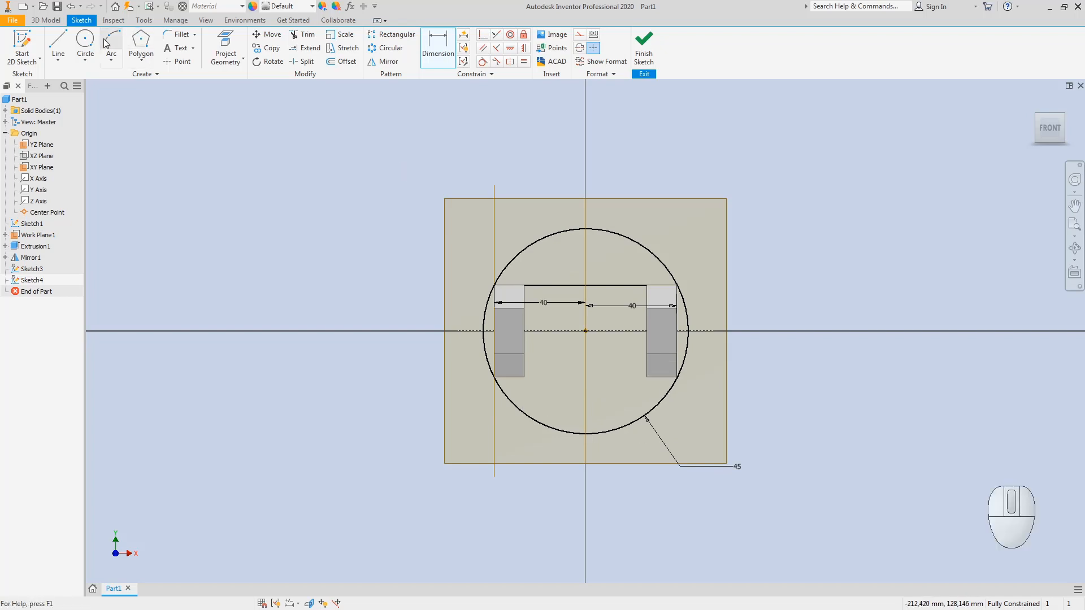
- Offset the 45 mm radius circle outward by about 4 mm
left_click(59, 44)
left_click(339, 62)
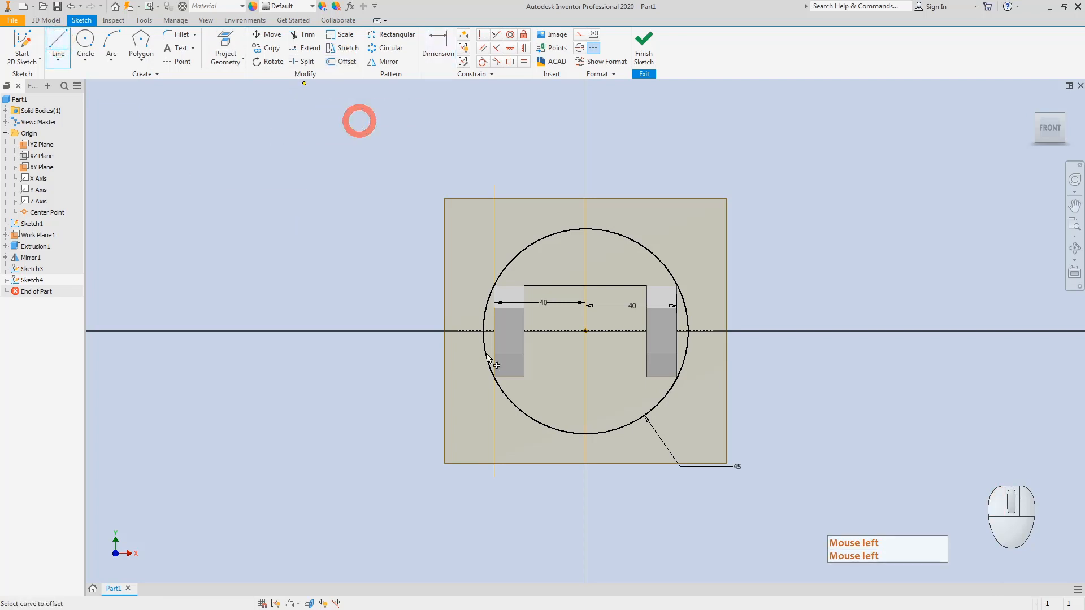
left_click(570, 433)
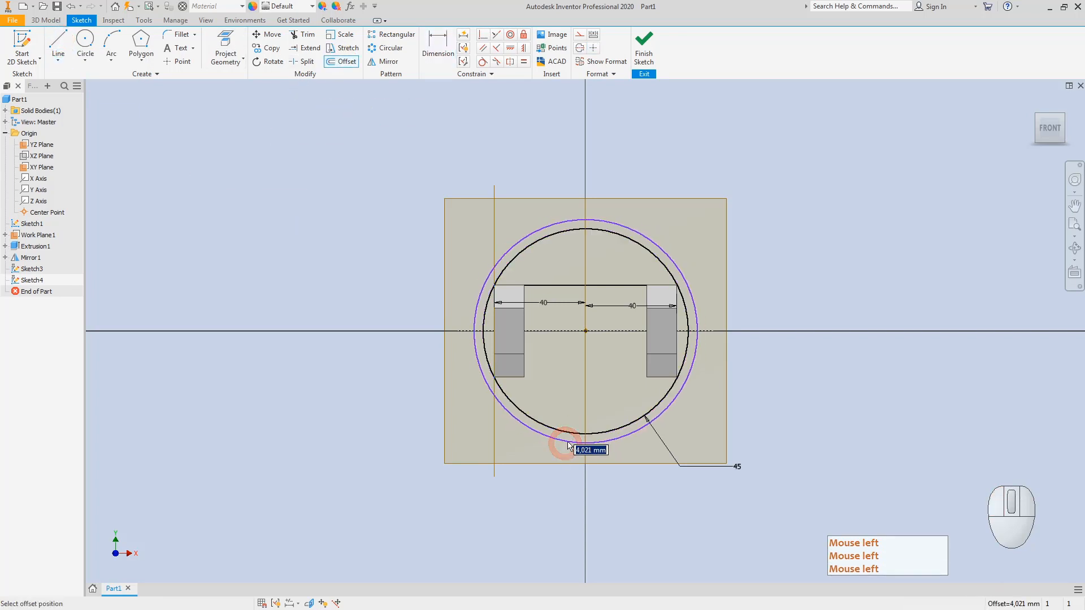
left_click(562, 442)
left_click(503, 459)
- Dimension the gap between the two concentric circles as 3 mm
left_click(438, 46)
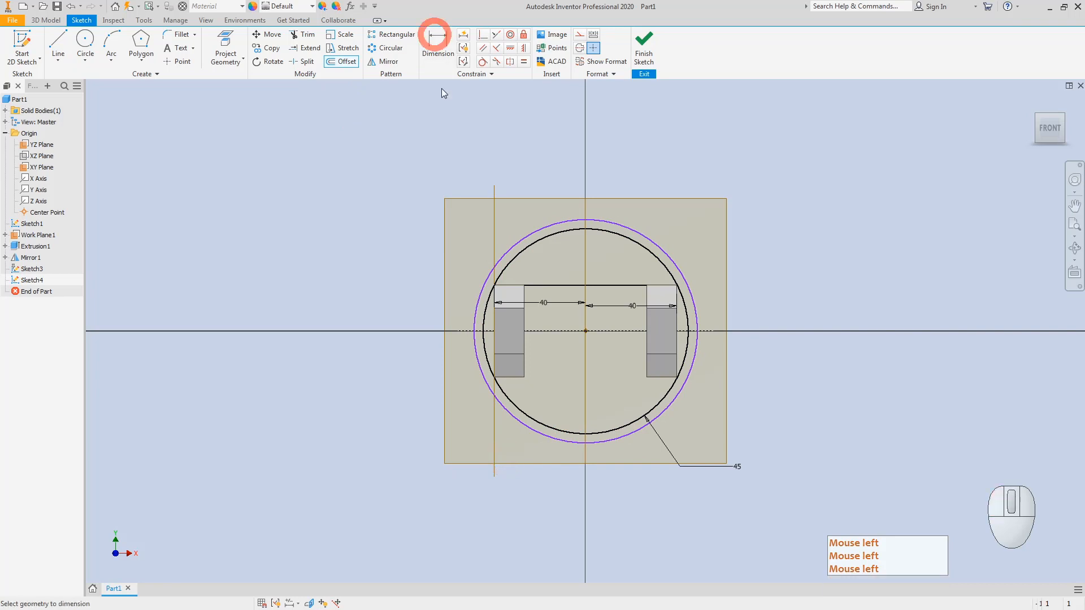
left_click(556, 428)
left_click(553, 439)
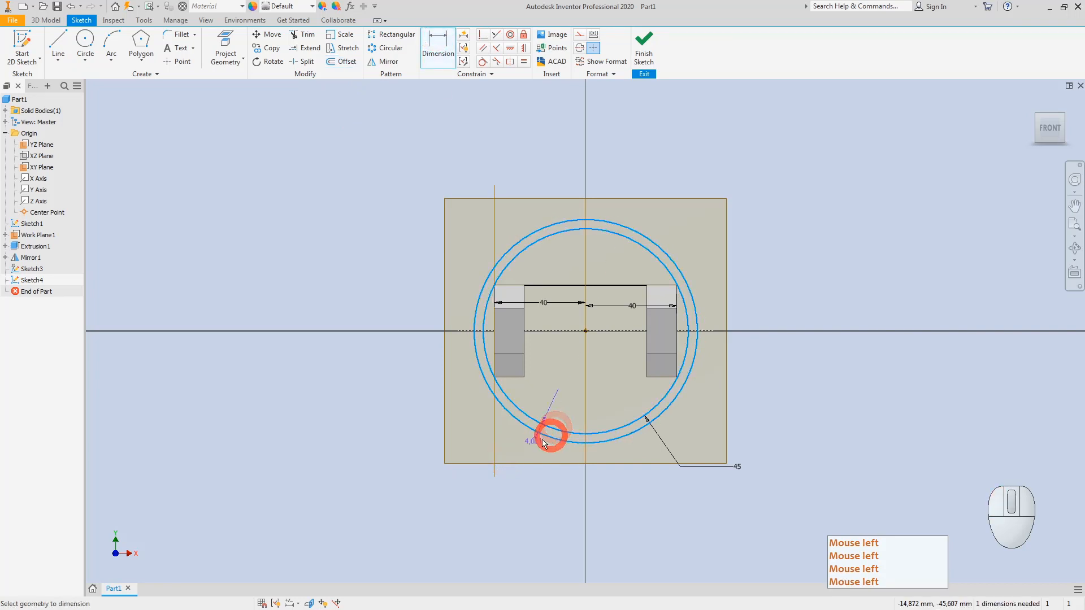
left_click(529, 442)
type("3")
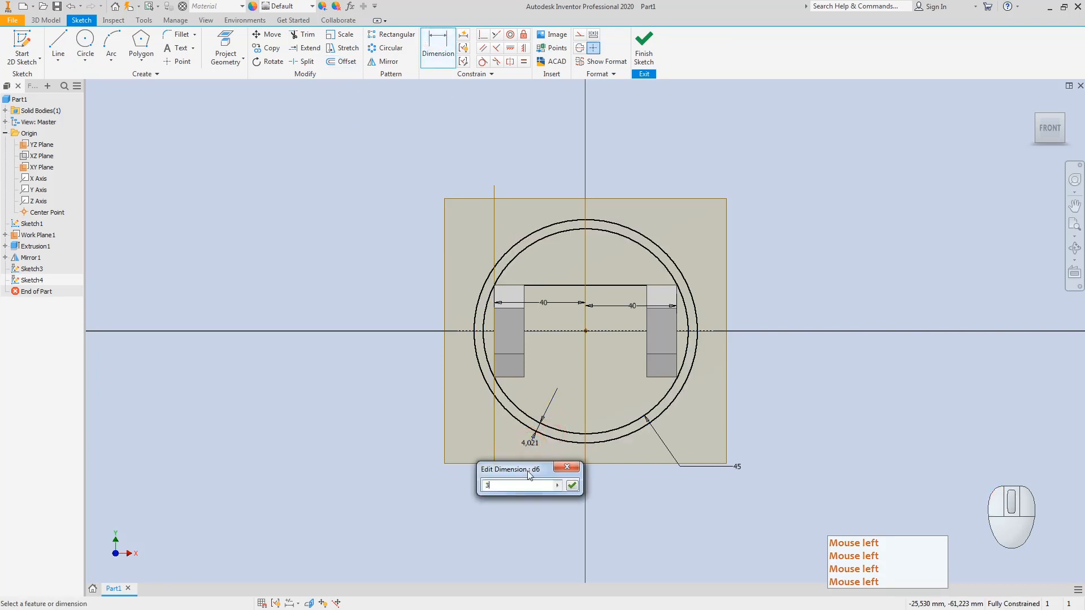
key("Return")
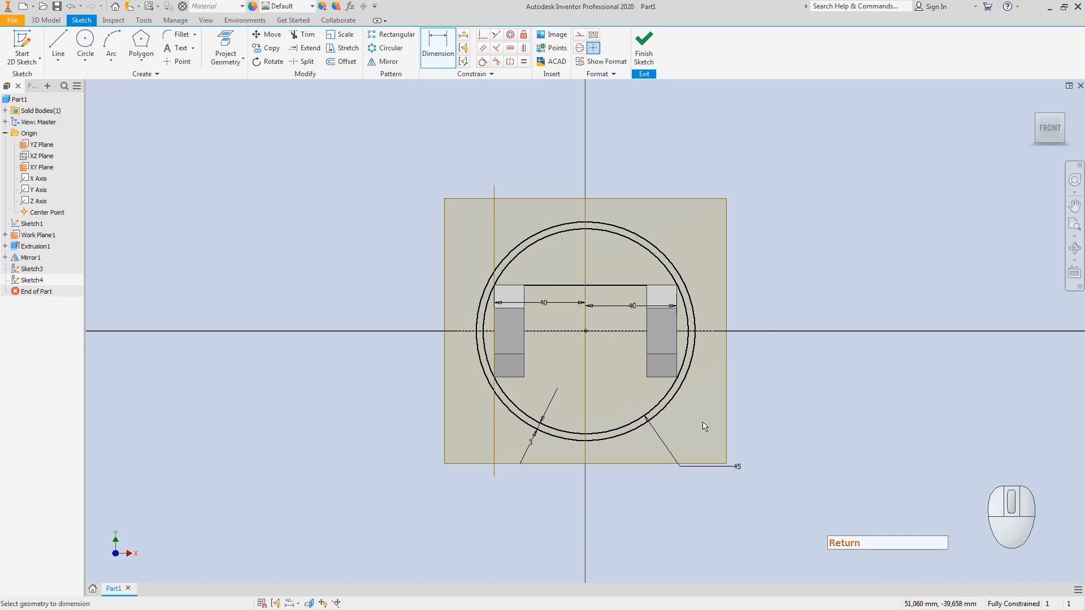
- Set the inner circle's radius to 35 mm
left_click(737, 468)
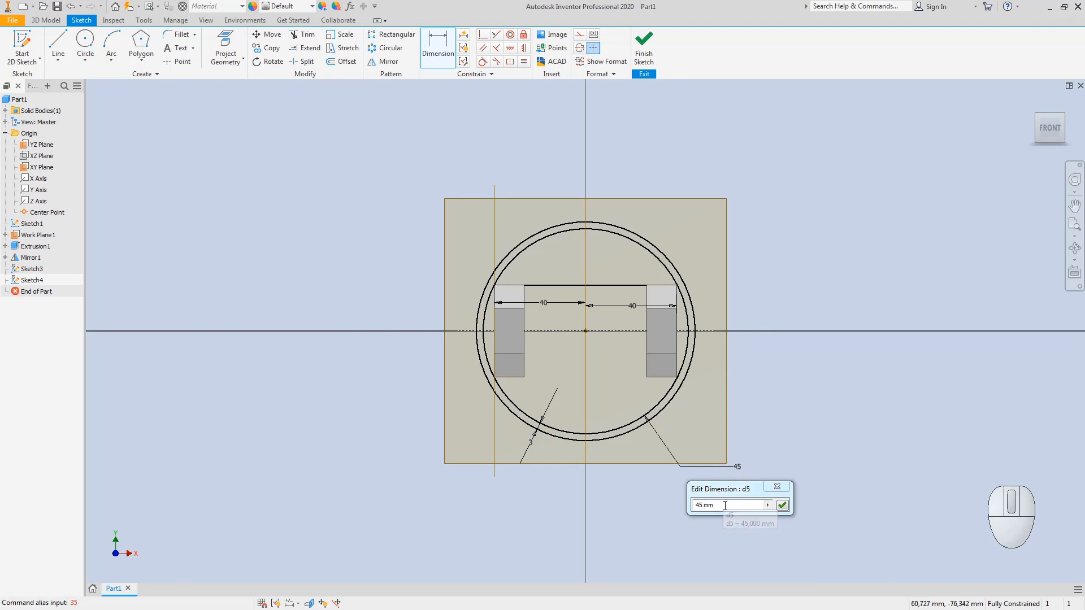
left_click(688, 504)
key("Return")
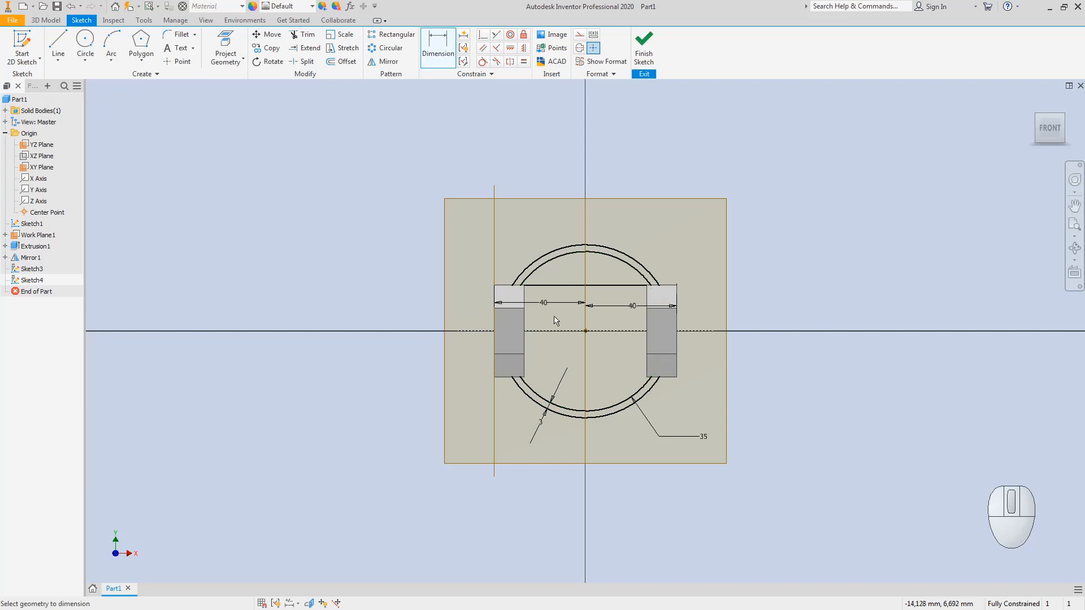
- Slice the model graphics at the sketch plane so the circles can be seen through the hexagonal ends
key("F7")
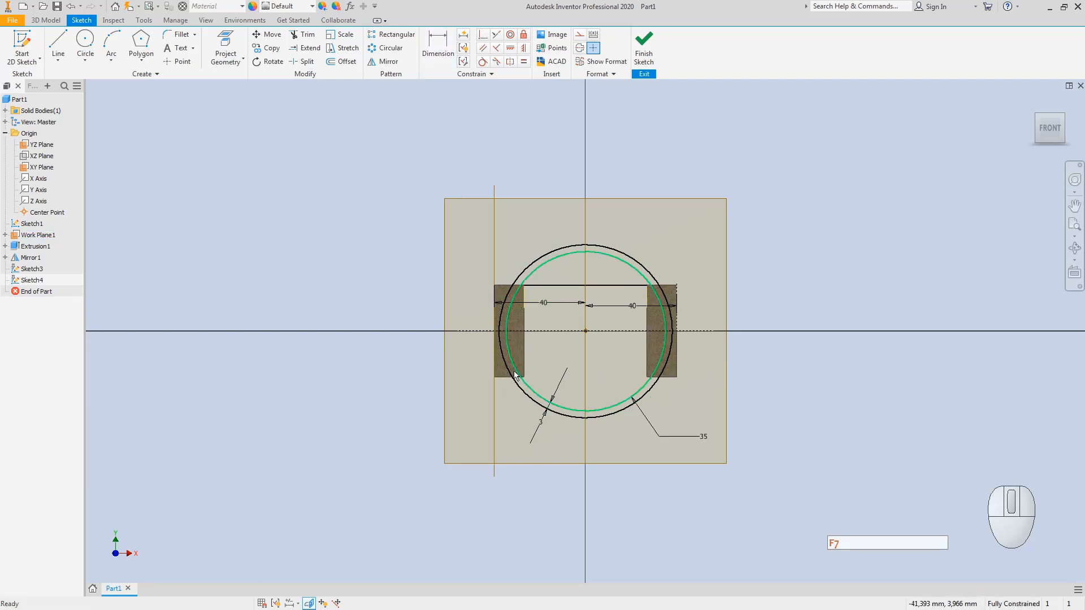
scroll(520, 385, "down", 1)
scroll(520, 385, "down", 2)
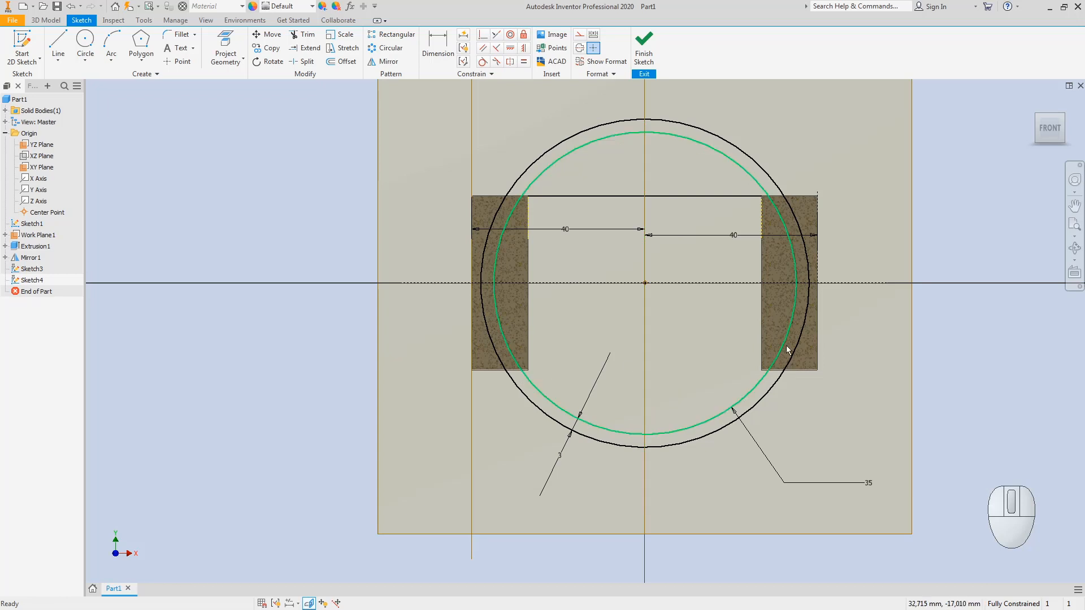
- Convert the outer circle to construction geometry
key("Escape")
left_click(757, 407)
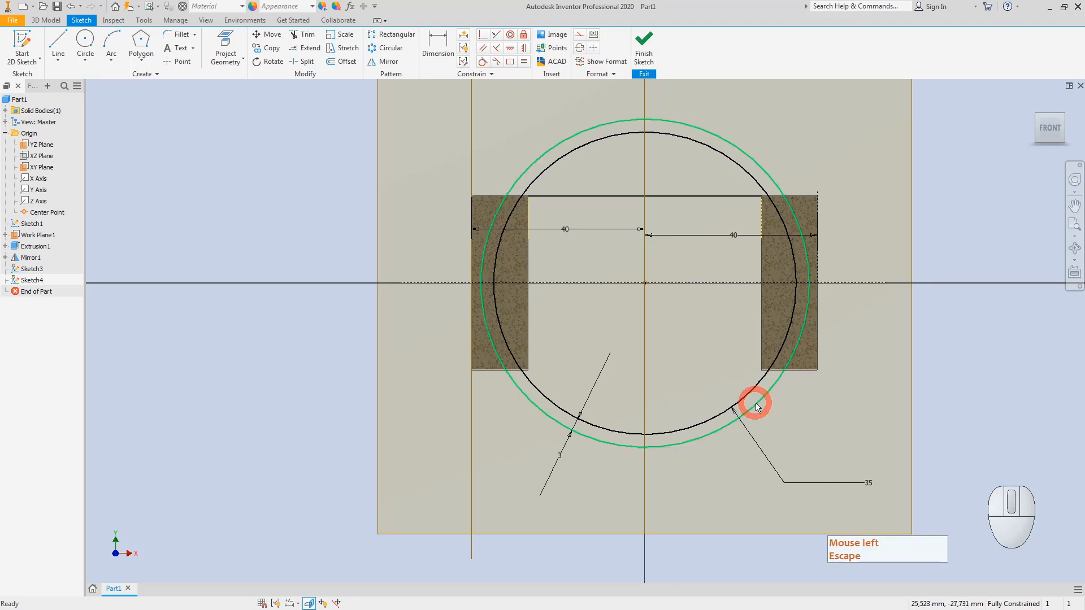
right_click(757, 407)
left_click(785, 399)
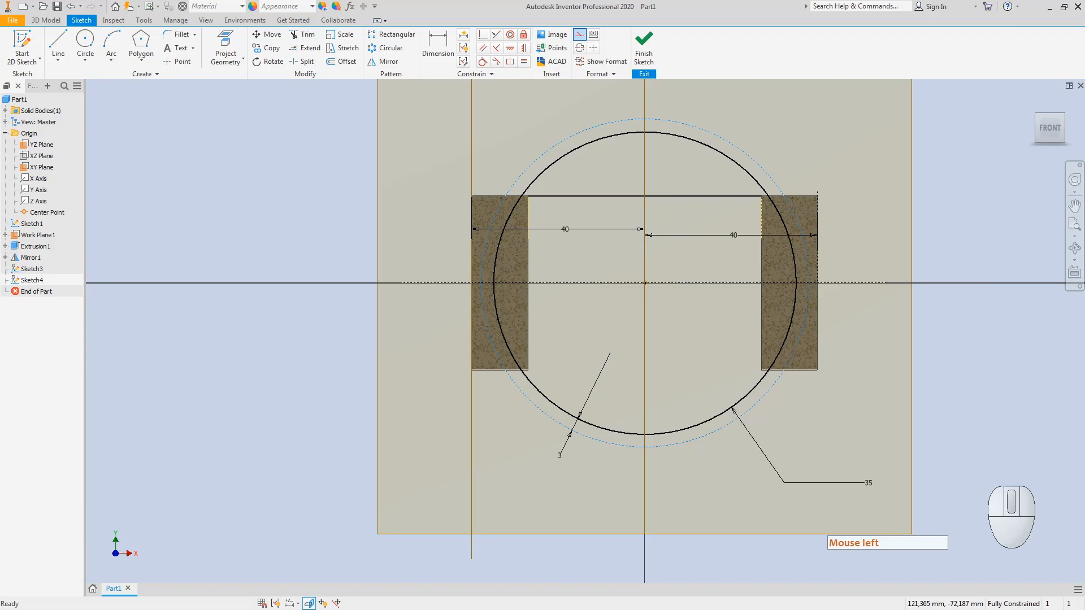
- Switch to the lab drawing in Paint, check the R45 arc and mark the vertical centreline near the valve body's upper edge
key("alt+Tab")
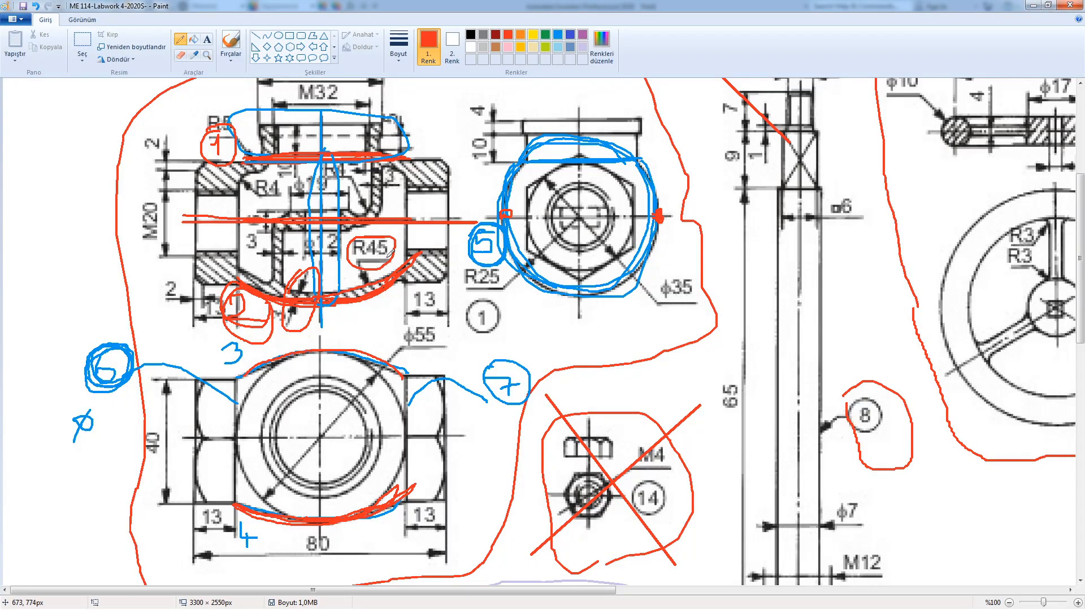
left_click(396, 255)
mouse_move(325, 153)
left_mouse_down()
mouse_move(368, 249)
mouse_move(324, 145)
left_mouse_up()
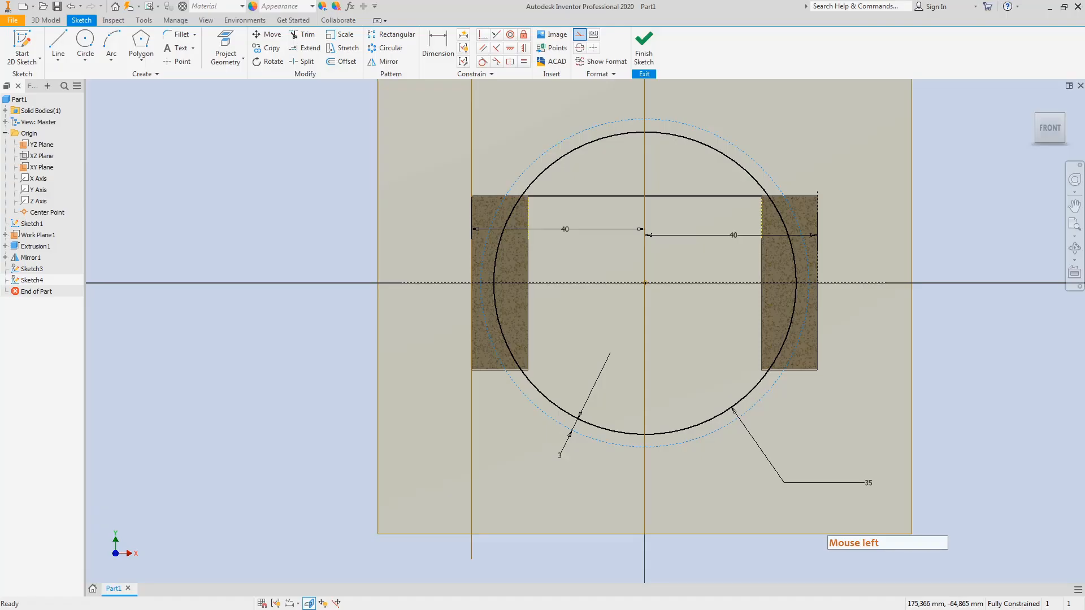
- Delete both concentric circles from the sketch
key("Escape")
left_click(713, 148)
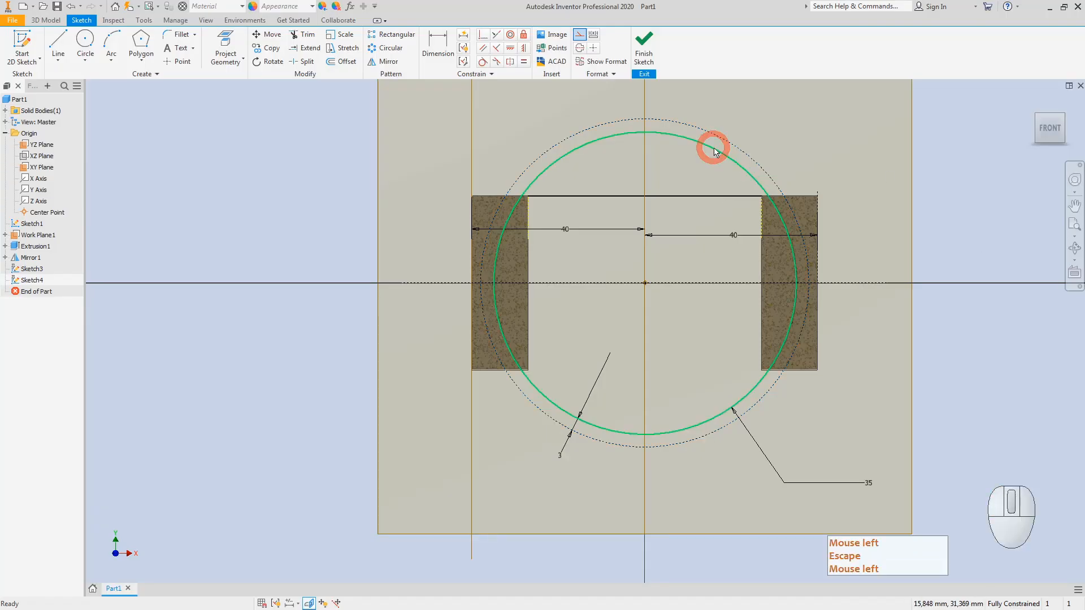
key("Delete")
left_click(735, 148)
key("Delete")
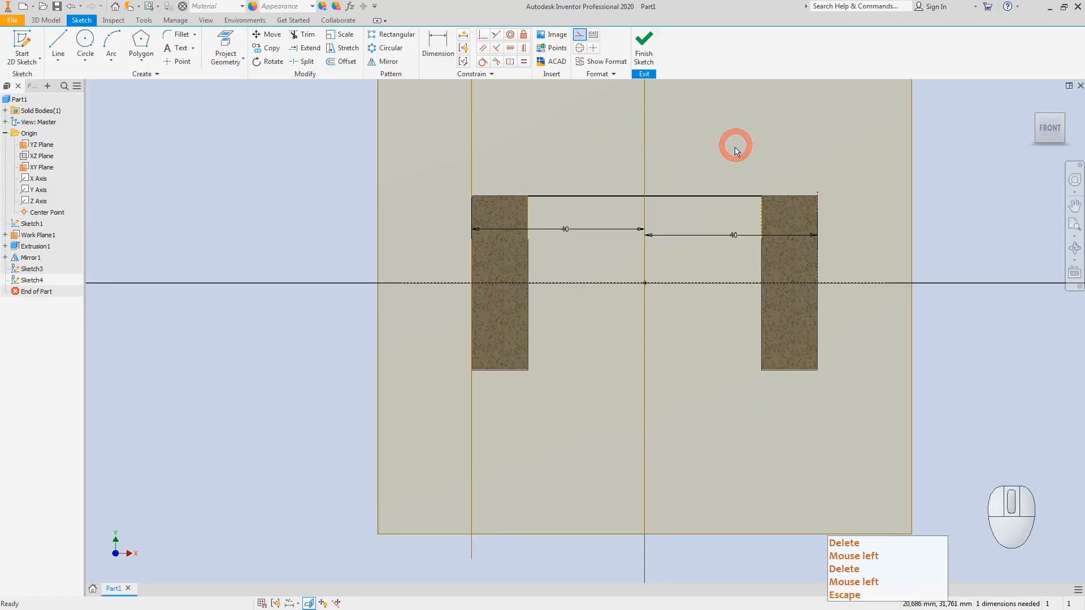
- Project the upper line of Sketch3 between the hexagonal ends into the current sketch and hide Sketch3
left_click(86, 40)
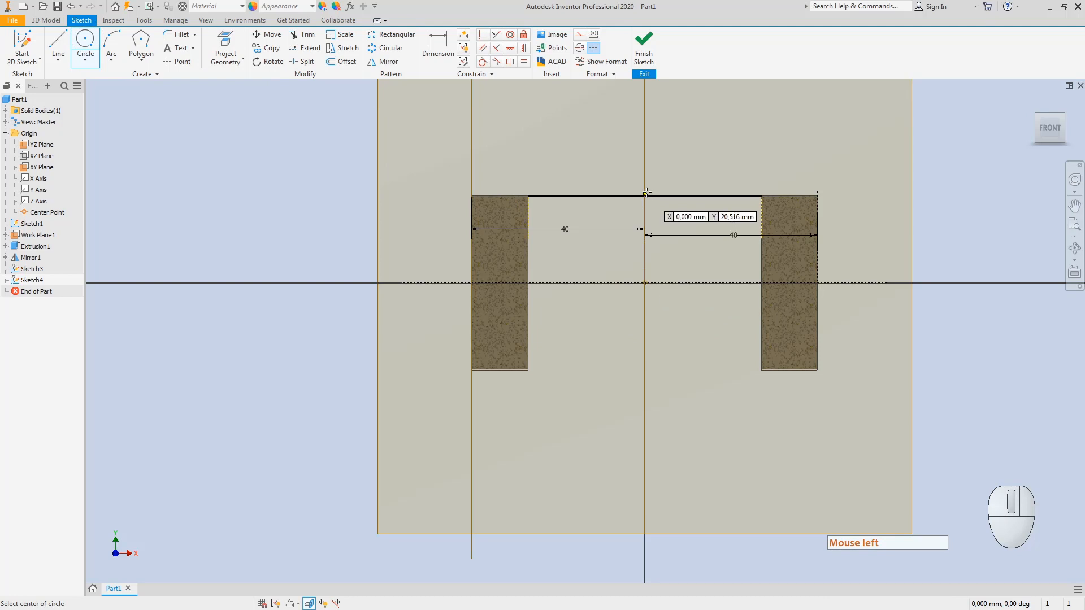
left_click(235, 46)
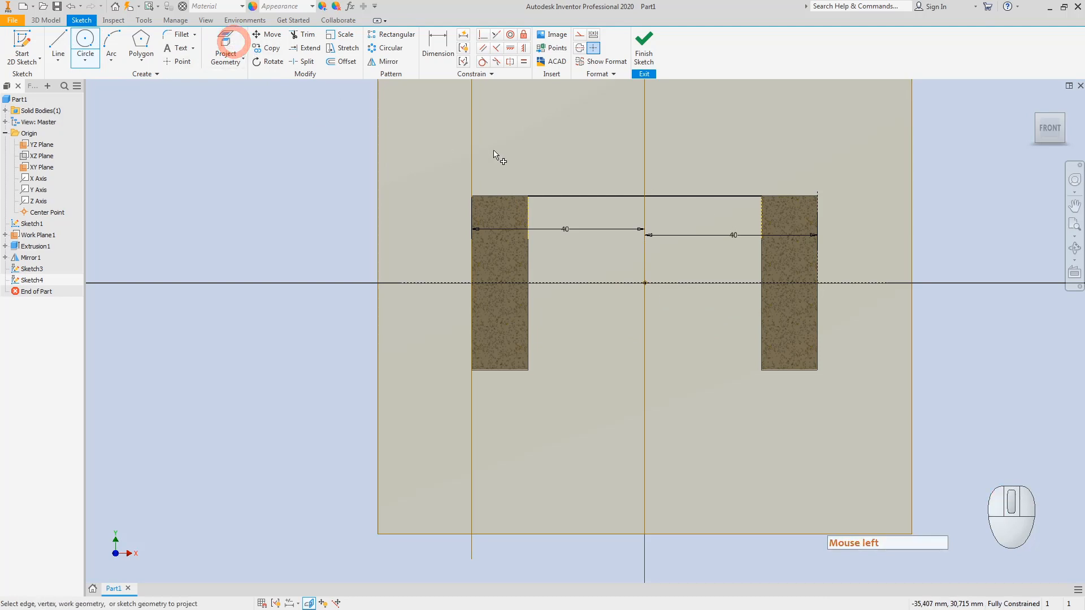
left_click(570, 196)
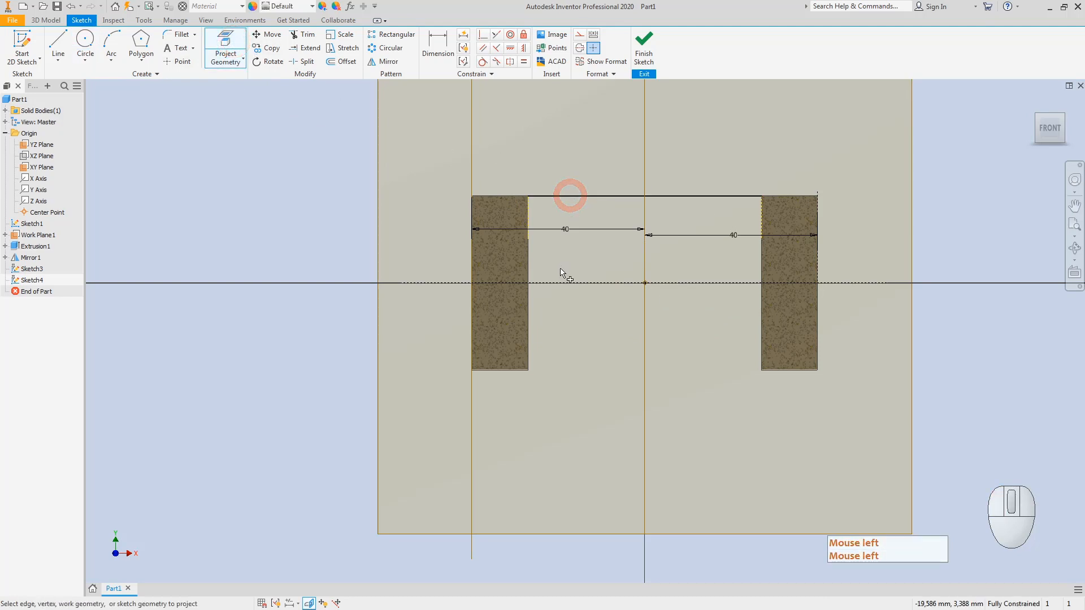
key("Escape")
right_click(31, 270)
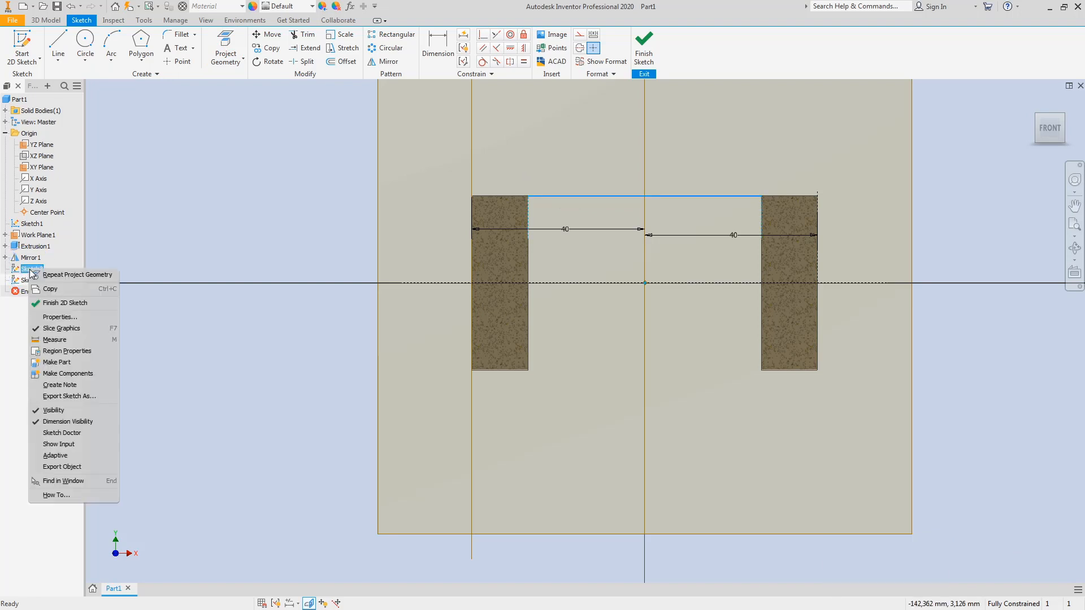
left_click(64, 409)
left_click(239, 333)
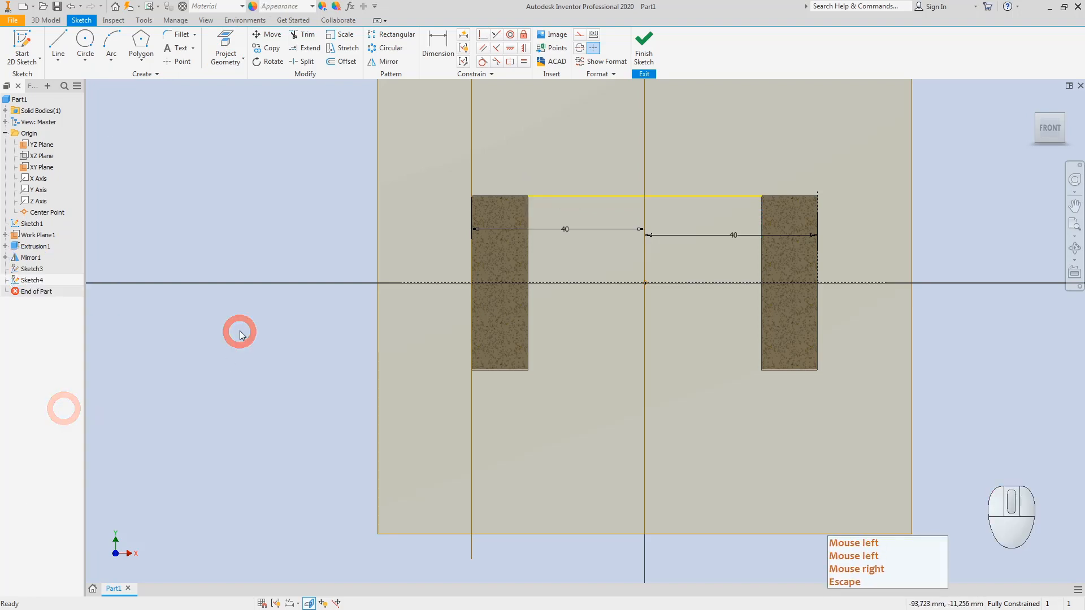
- Draw a circle of about 45.5 mm radius centred on the midpoint of the projected upper line
left_click(85, 38)
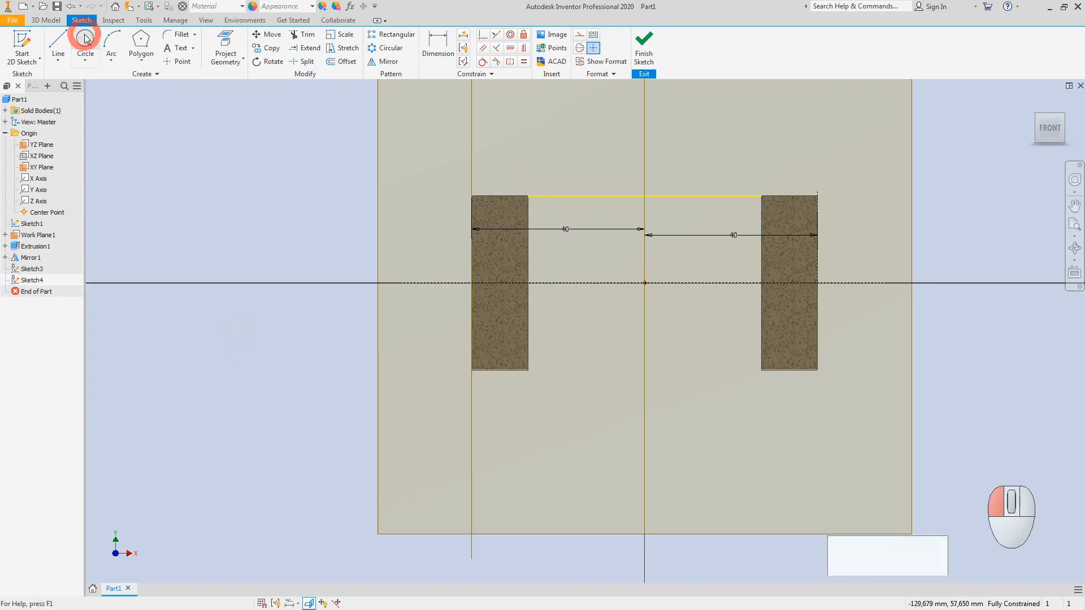
left_click(646, 198)
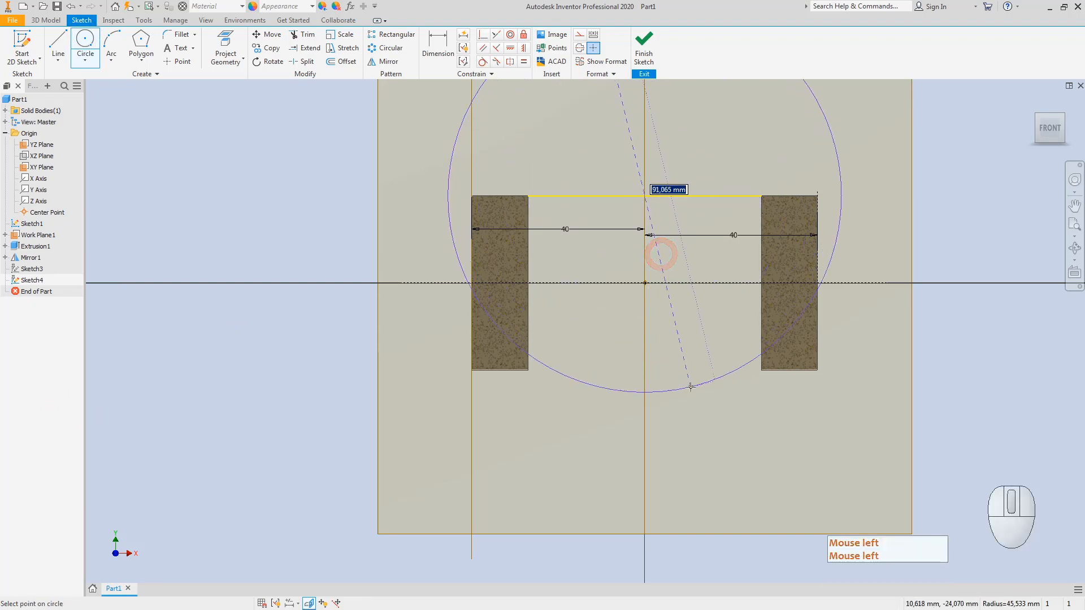
left_click(691, 387)
key("Escape")
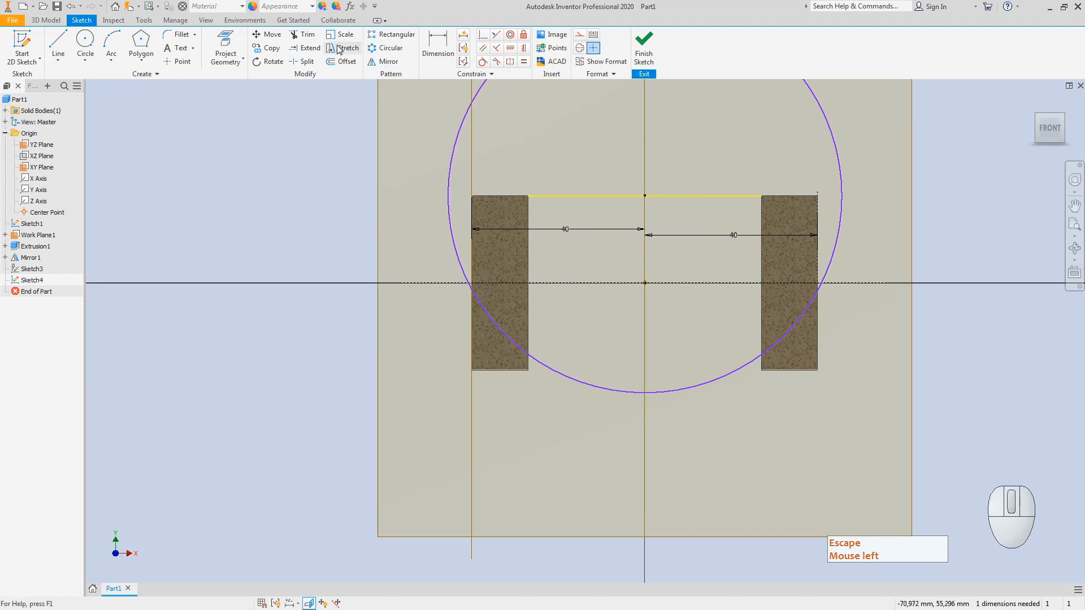
- Dimension the new circle by its radius and set it to 45 mm
left_click(438, 47)
left_click(672, 394)
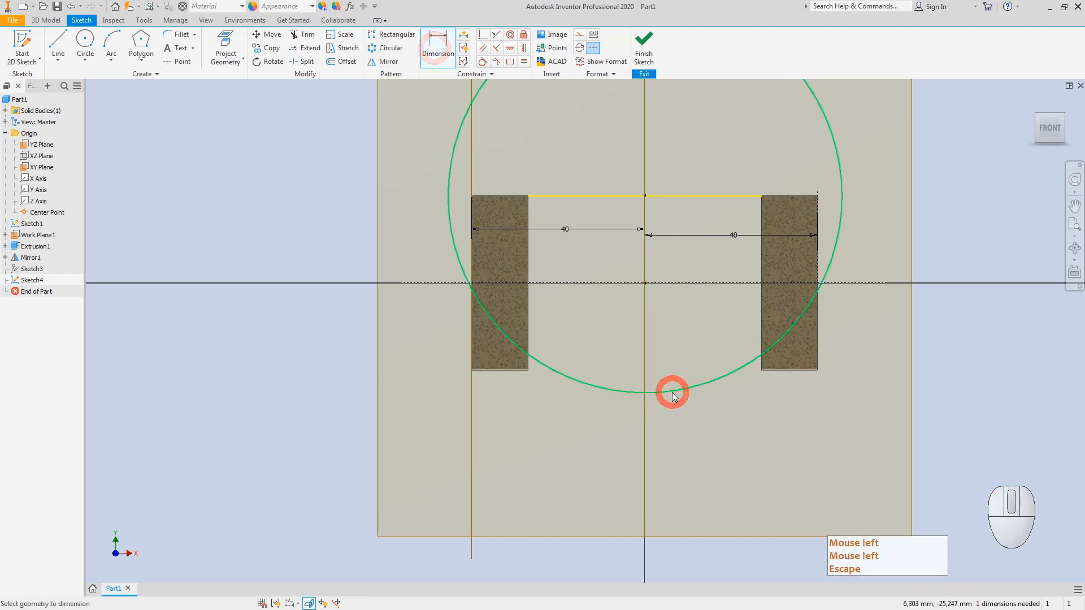
right_click(715, 427)
left_click(745, 479)
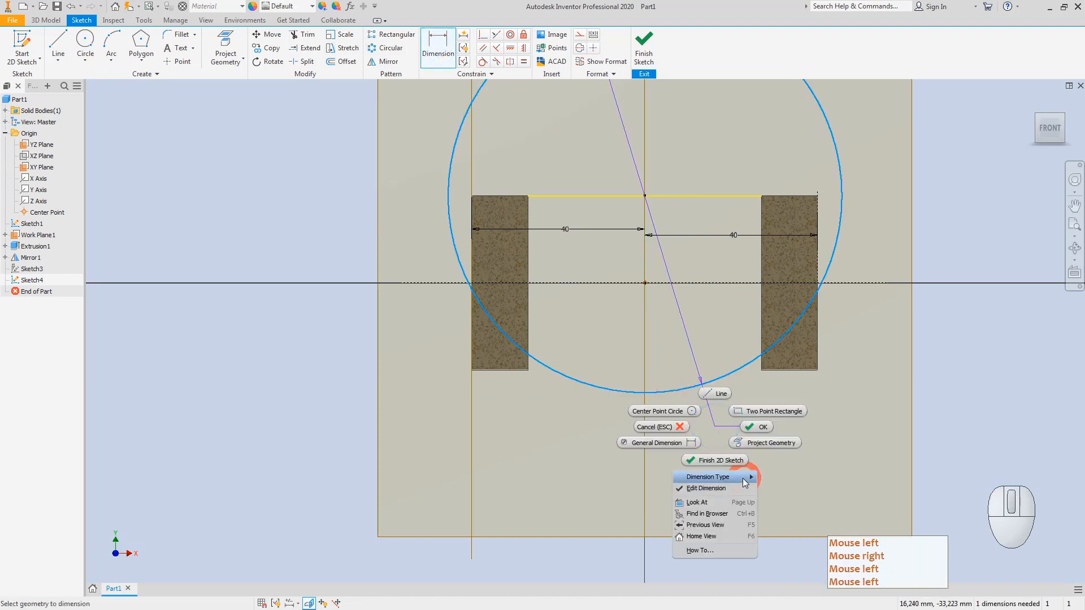
left_click(780, 478)
left_click(752, 430)
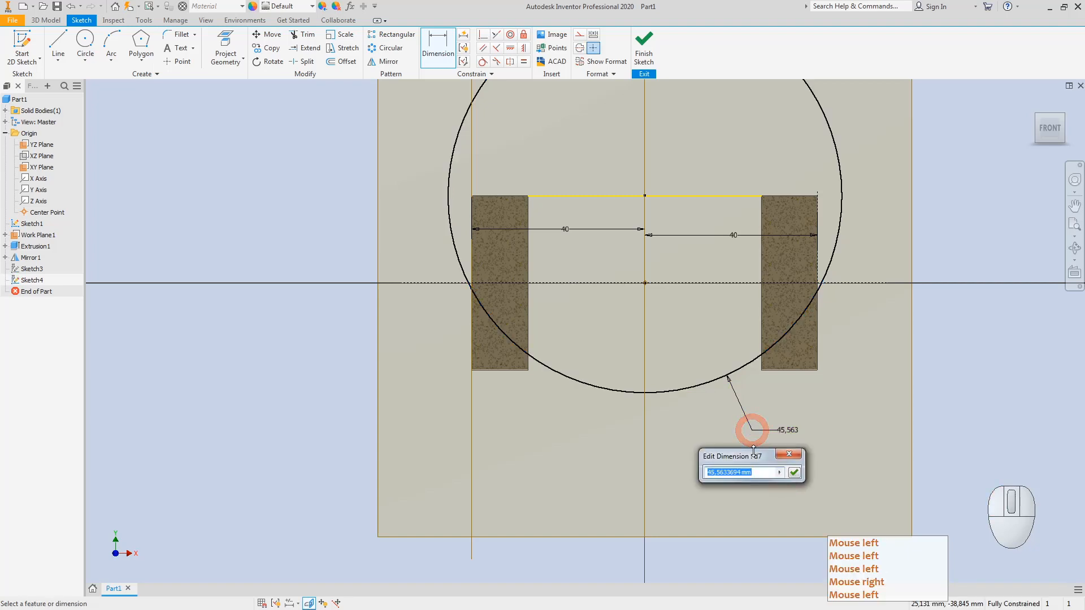
type("45")
key("Return")
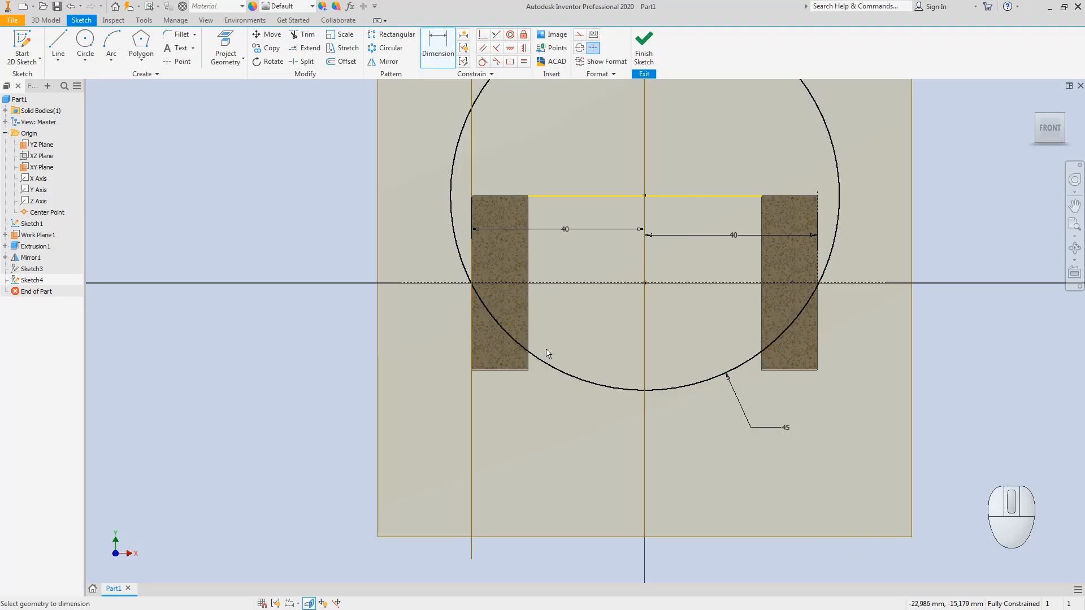
- Offset the 45 mm radius circle outward by about 5.8 mm
left_click(342, 61)
key("Escape")
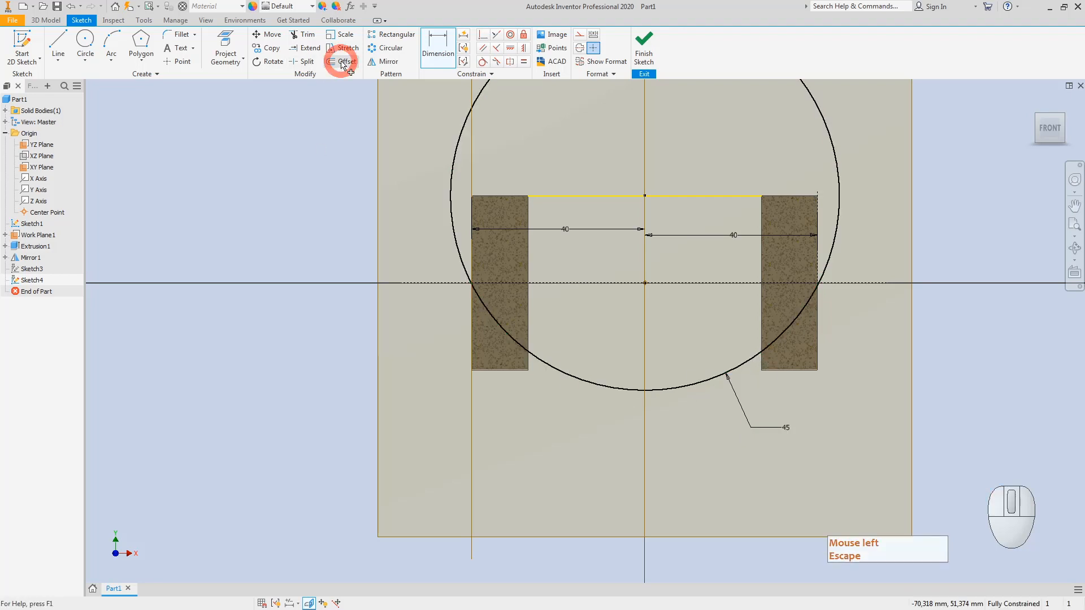
left_click(616, 390)
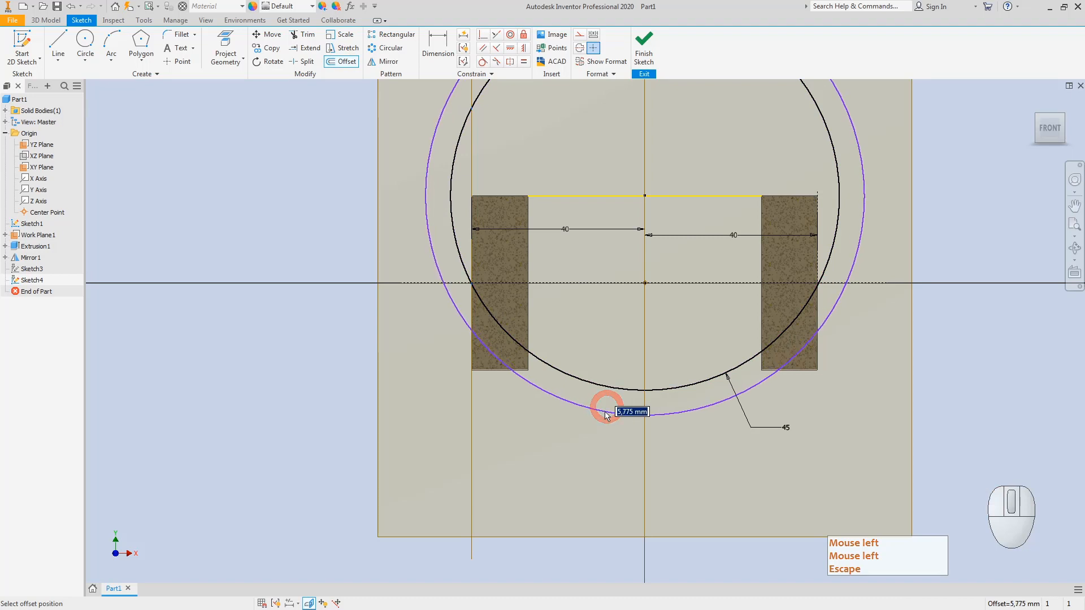
left_click(604, 411)
key("Escape")
key("Escape")
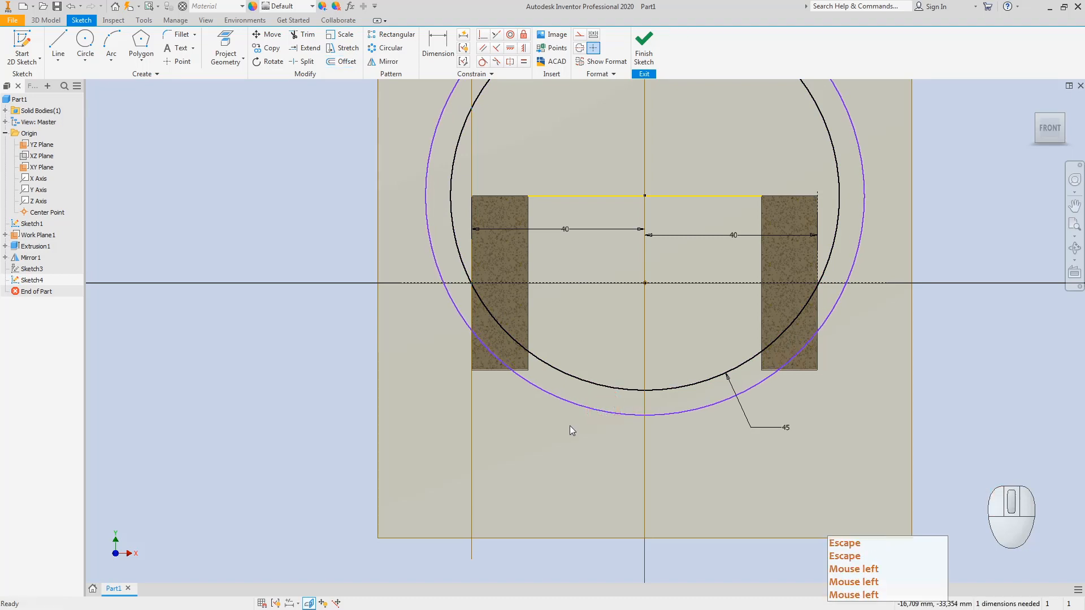
- Dimension the gap between the circle and its outer offset as 3 mm
key("d")
left_click(593, 410)
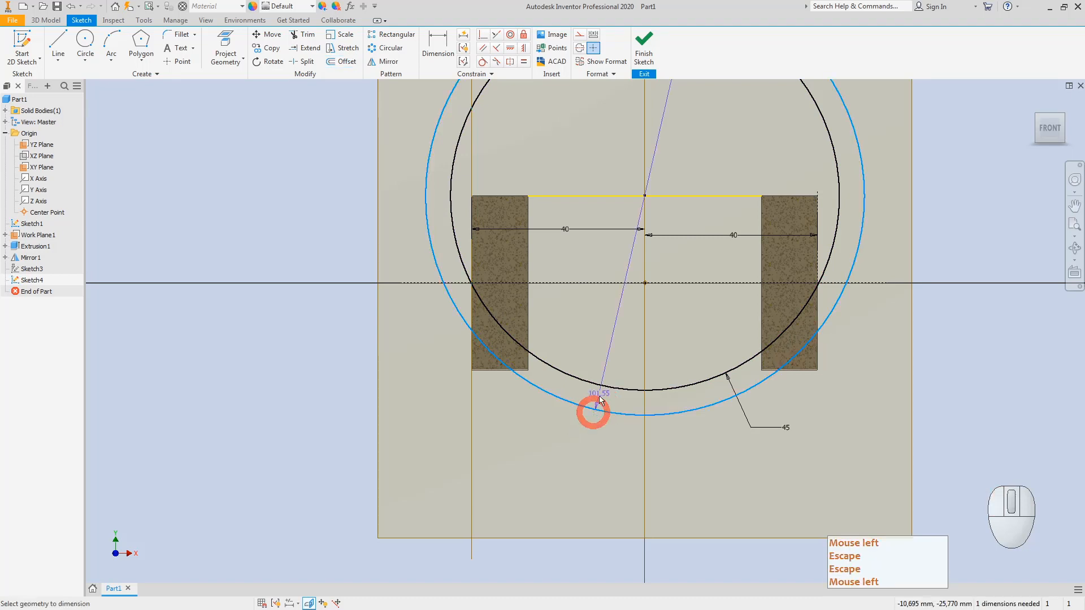
left_click(602, 385)
left_click(598, 403)
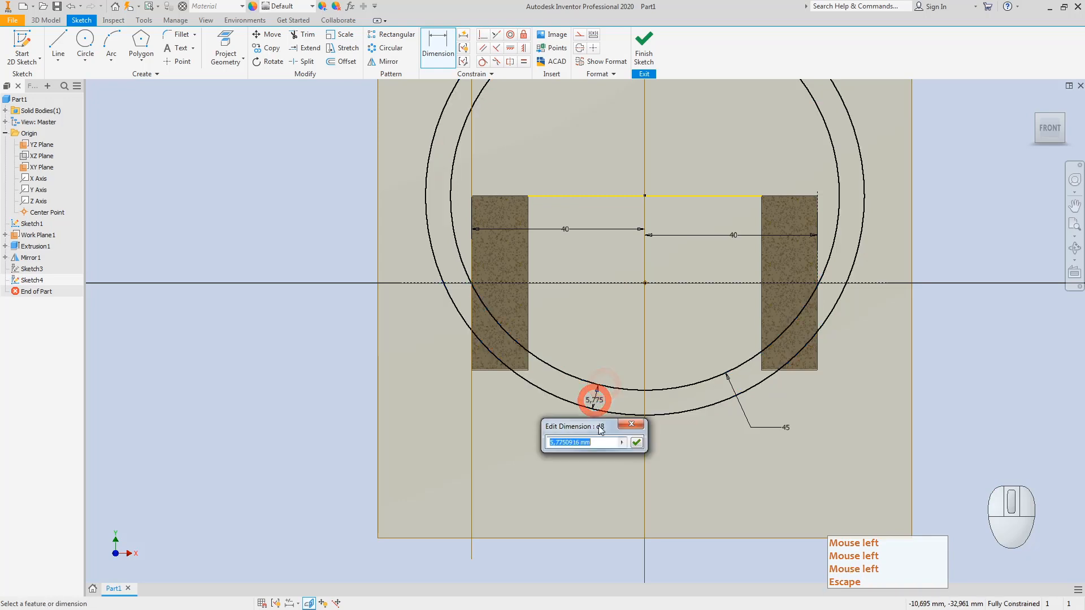
type("3")
key("Return")
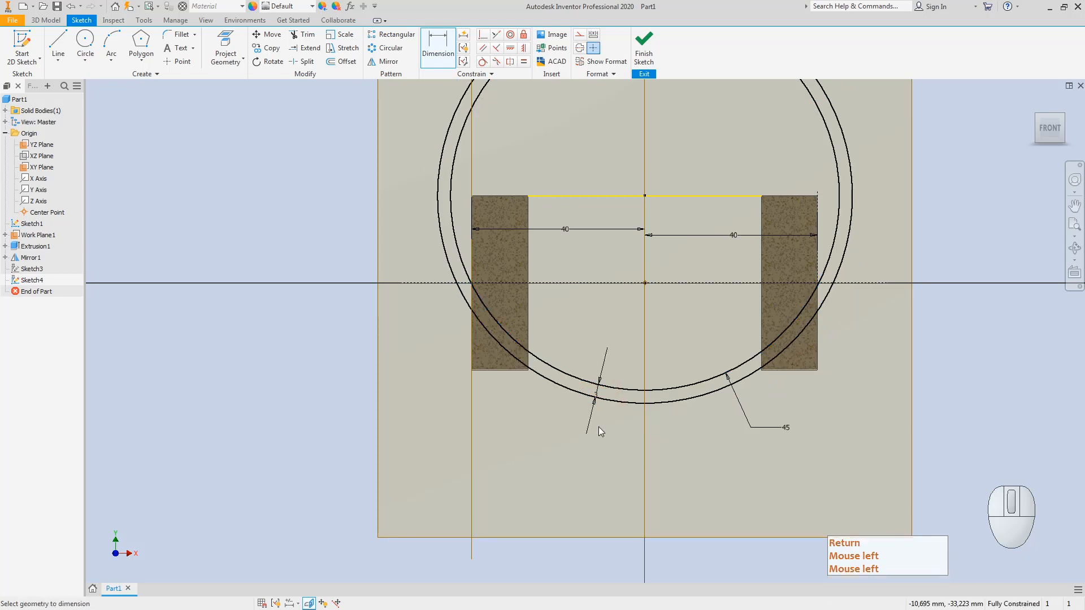
key("Escape")
- Check where the outer circle meets the hexagonal end's lower corner and convert the projected upper line to construction geometry
scroll(528, 367, "up", 5)
left_click(529, 366)
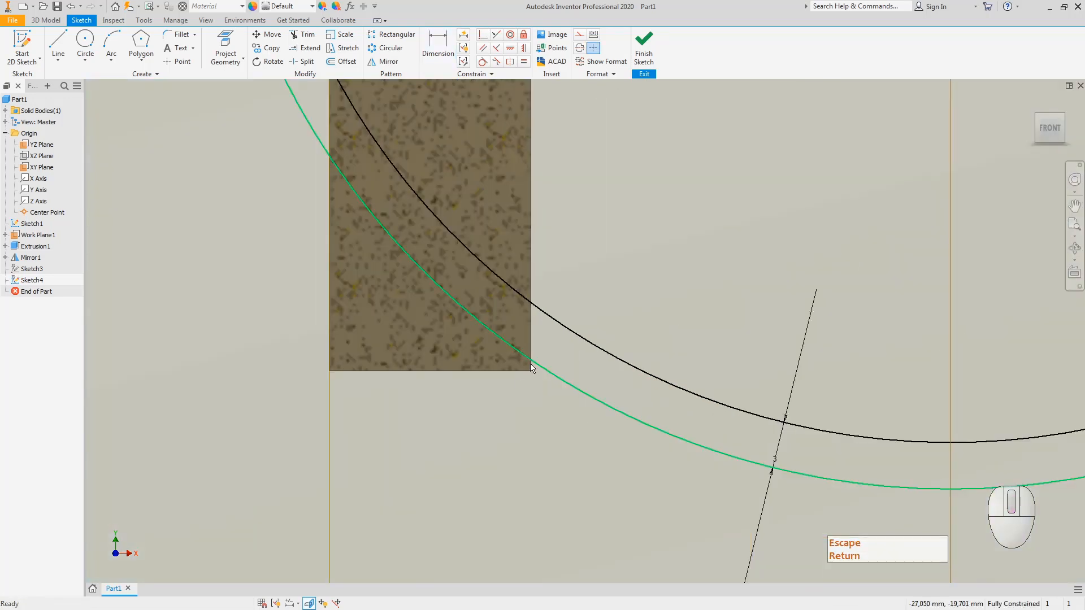
key("Escape")
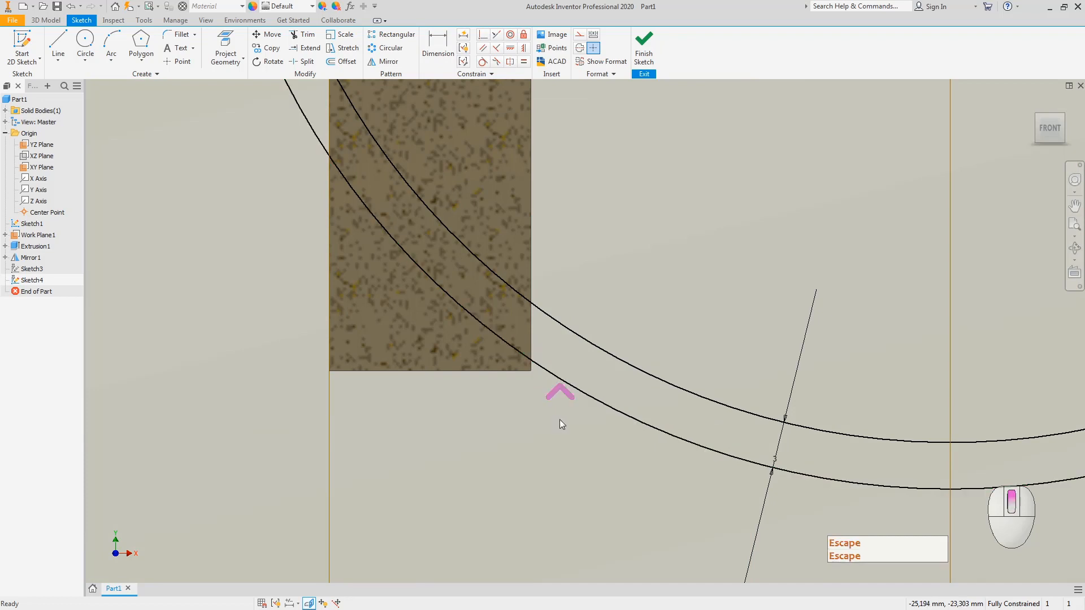
scroll(554, 407, "down", 5)
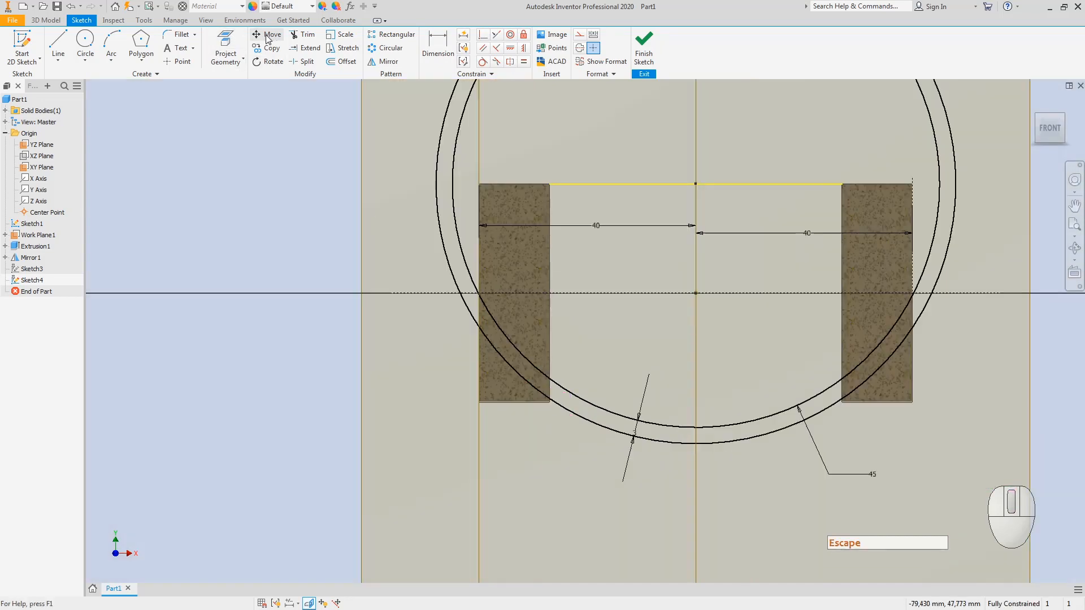
left_click(568, 185)
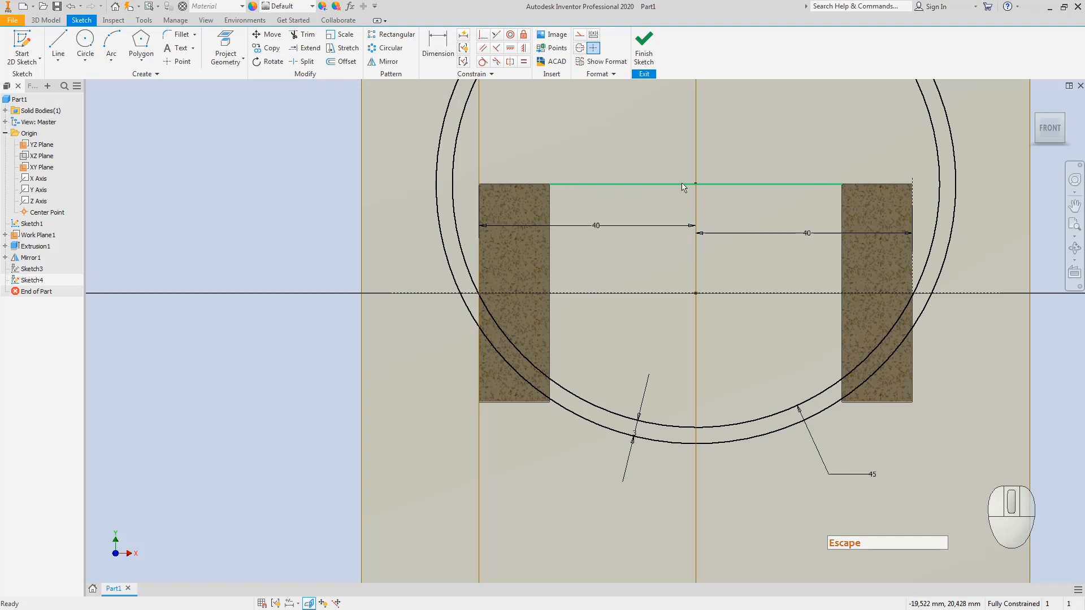
right_click(776, 183)
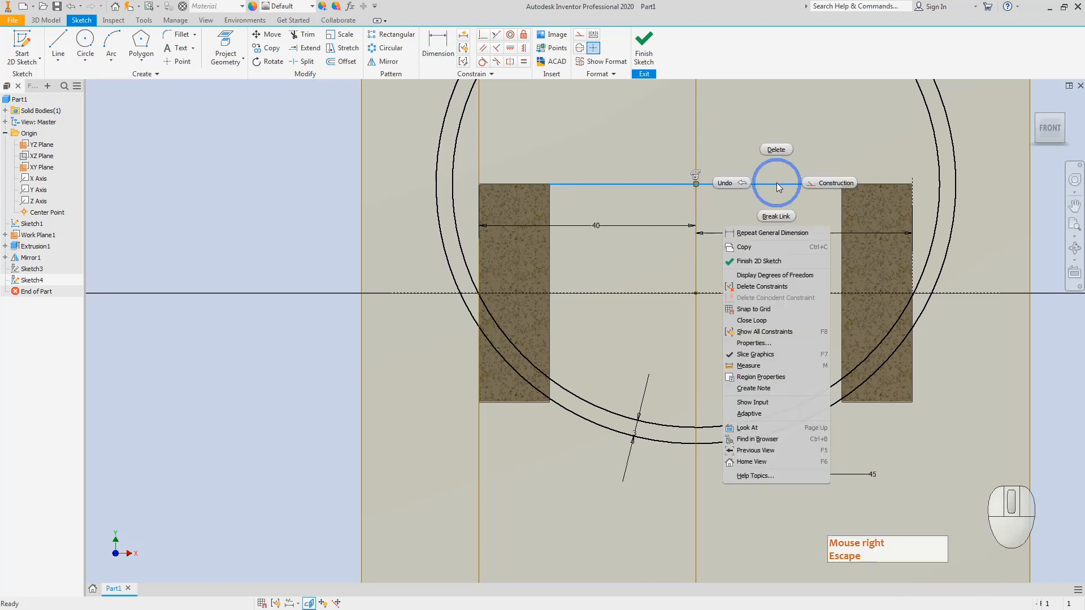
left_click(823, 185)
left_click(784, 210)
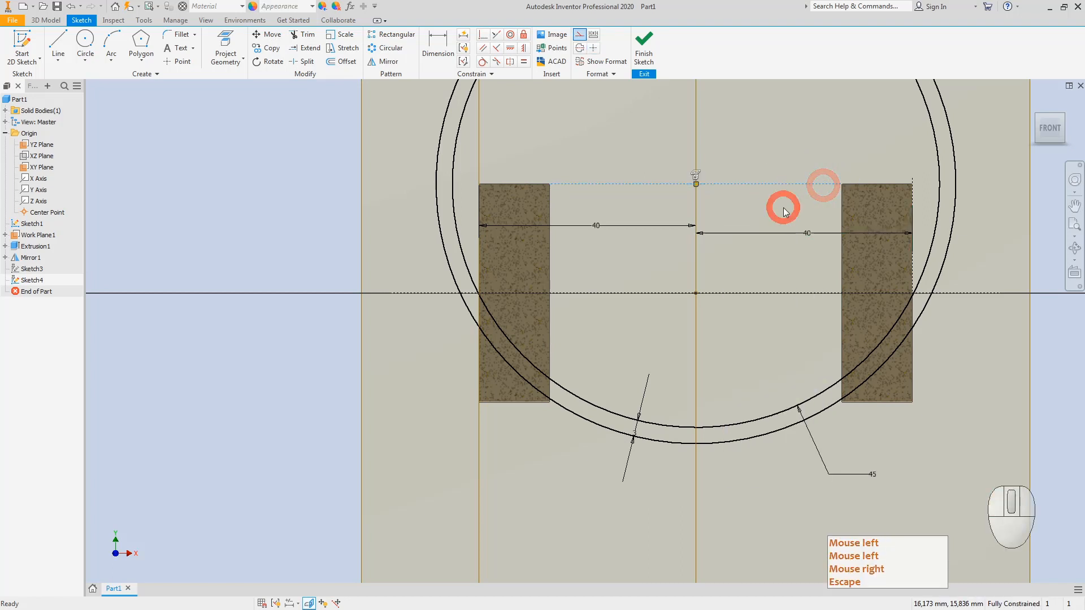
key("Escape")
- Convert the 45 mm radius inner circle to construction geometry
left_click(926, 250)
right_click(927, 251)
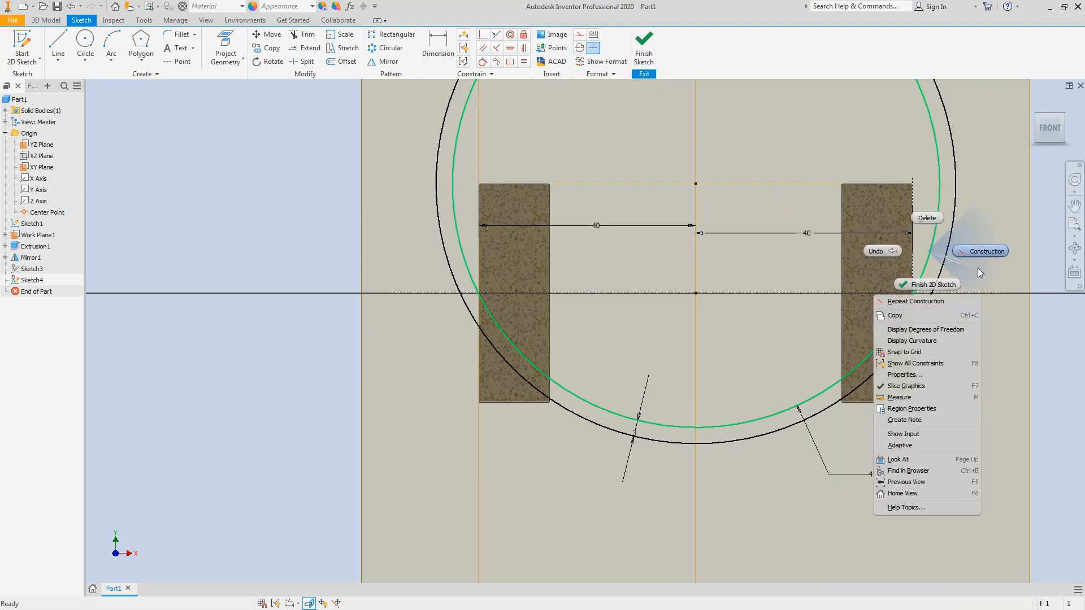
left_click(988, 252)
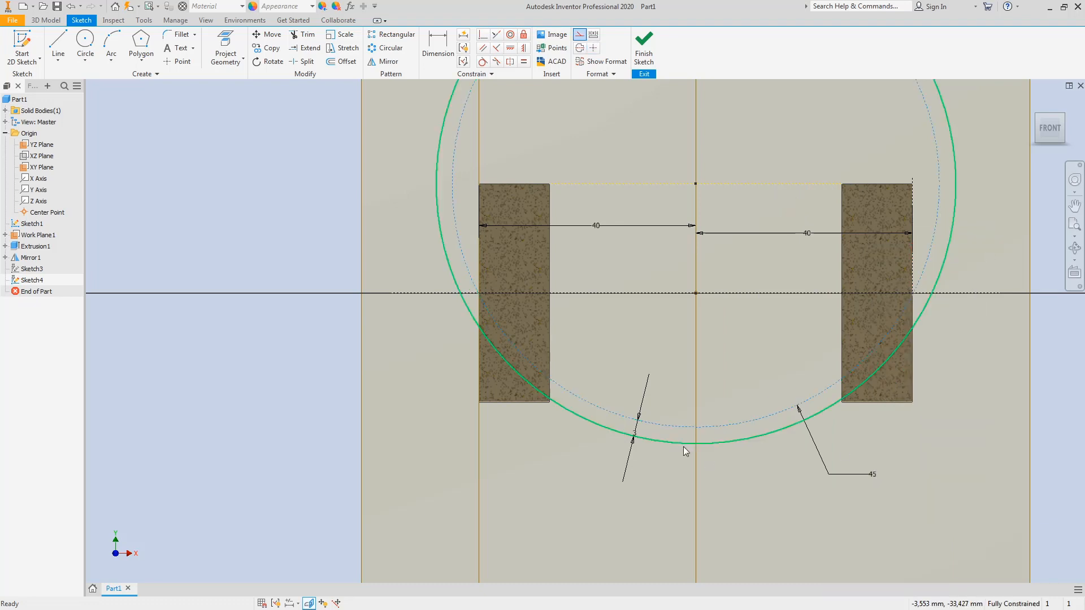
left_click_drag(700, 443, 850, 395)
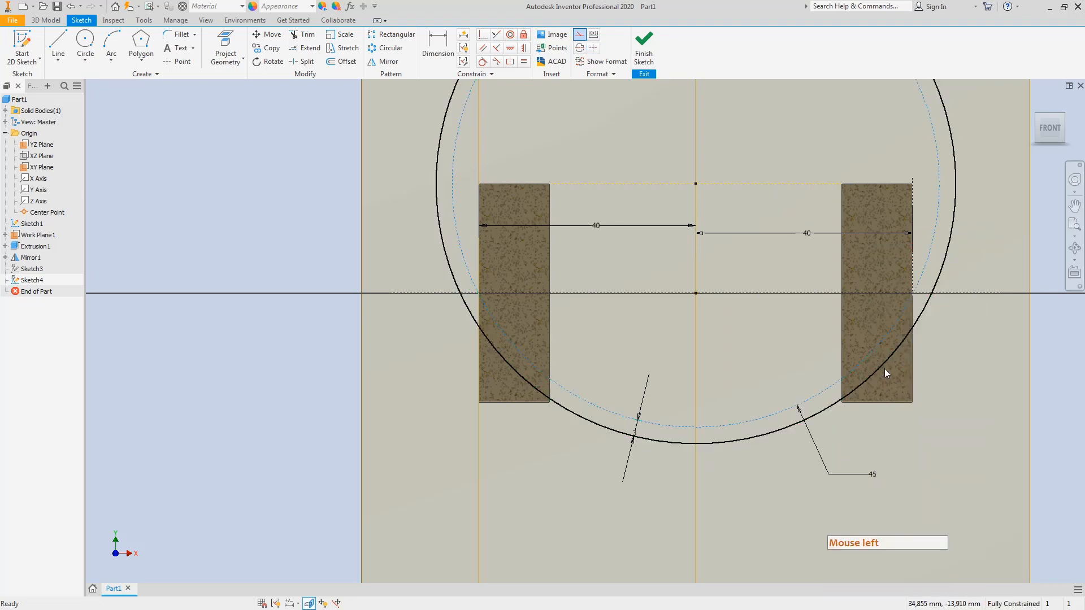
key("Escape")
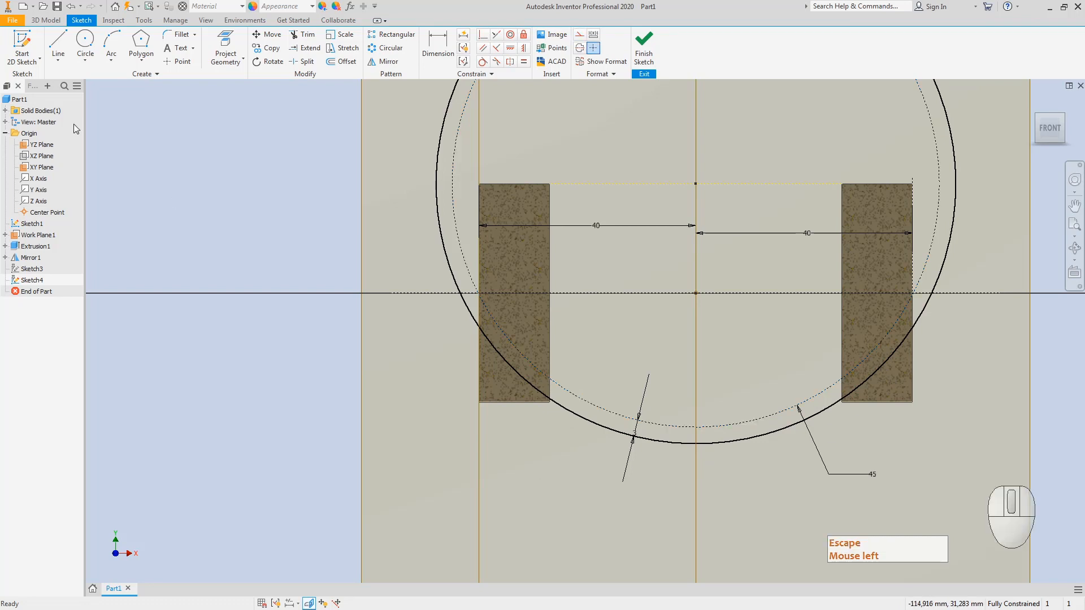
- Project the lower inner vertical edges of both hexagonal ends into the sketch
left_click(226, 40)
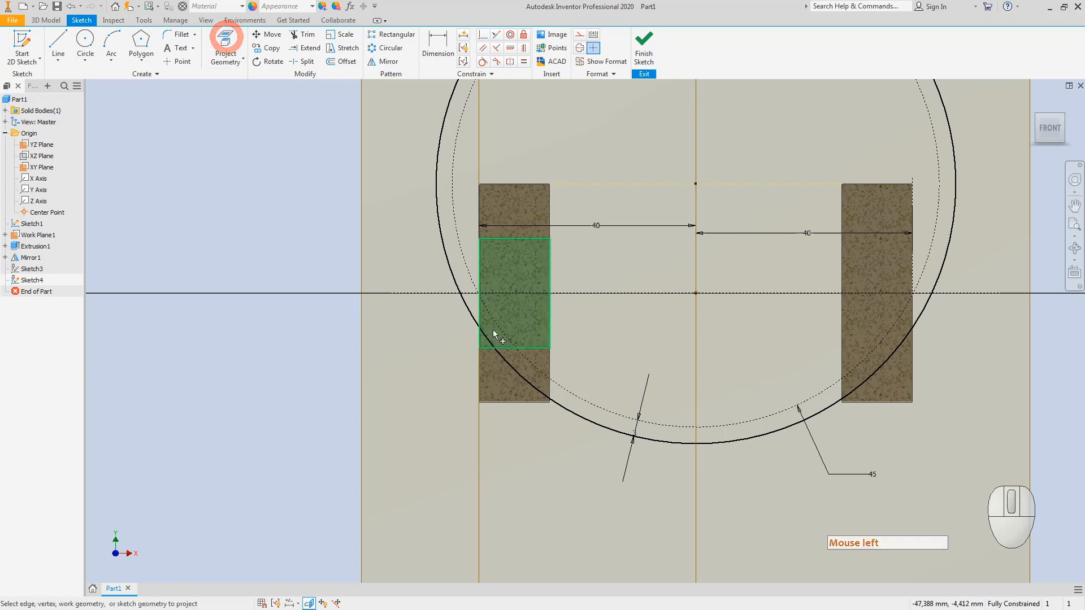
left_click(551, 390)
left_click(841, 390)
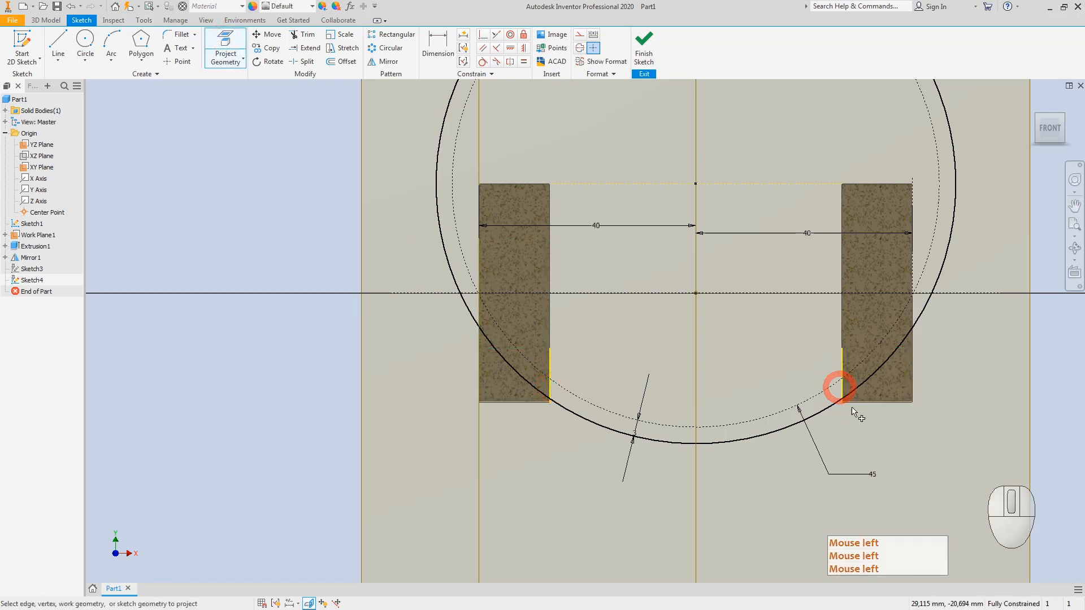
key("Escape")
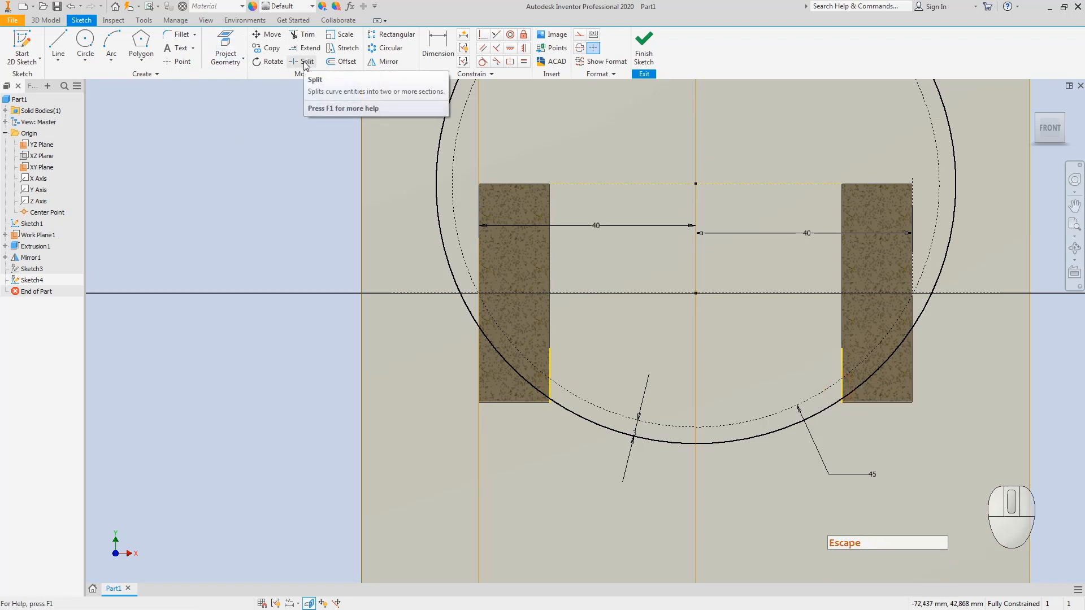
- Split the outer circle at the two projected edges and convert its upper portion to construction geometry, keeping the lower arc solid
left_click(303, 61)
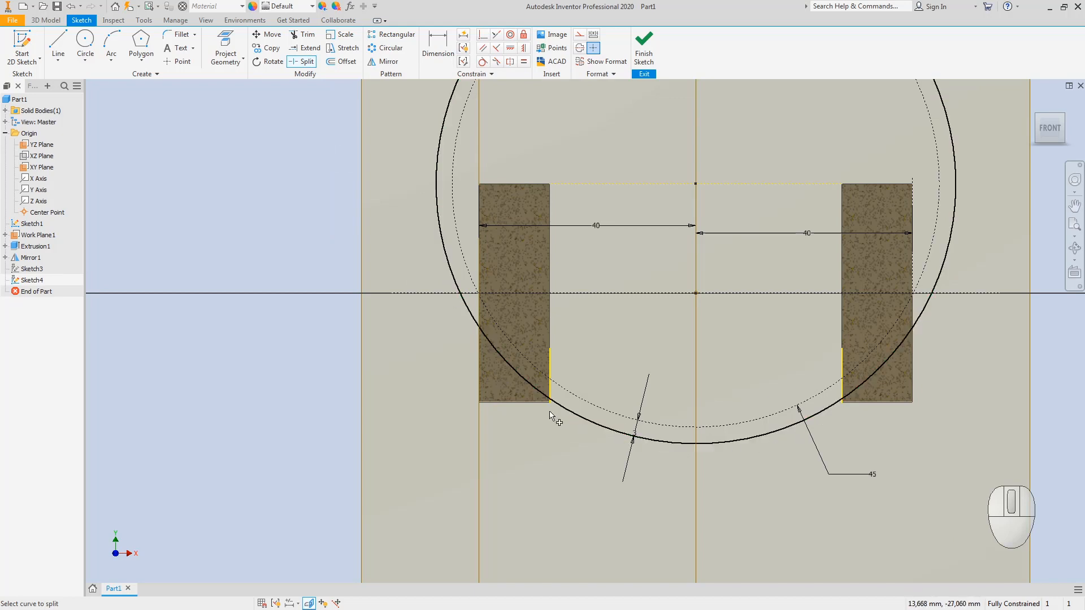
left_click(875, 371)
key("Escape")
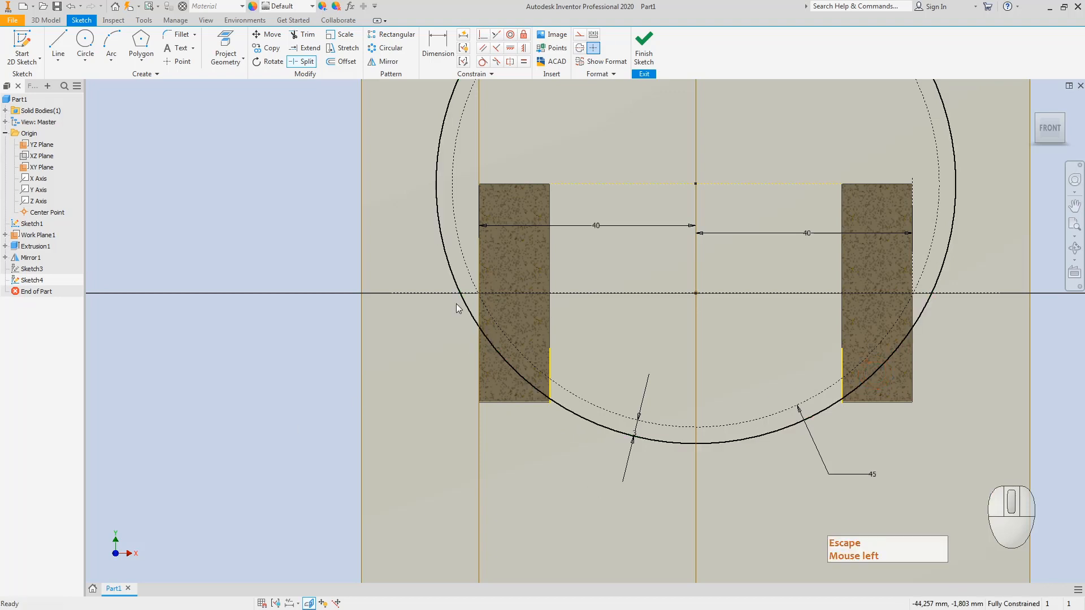
left_click(461, 296)
right_click(460, 298)
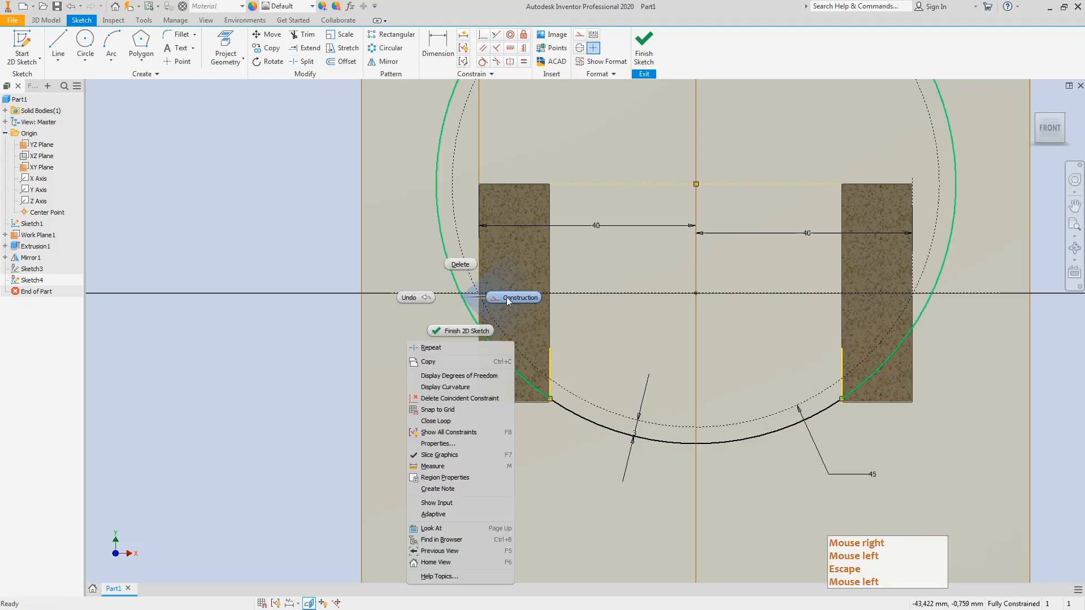
left_click(507, 298)
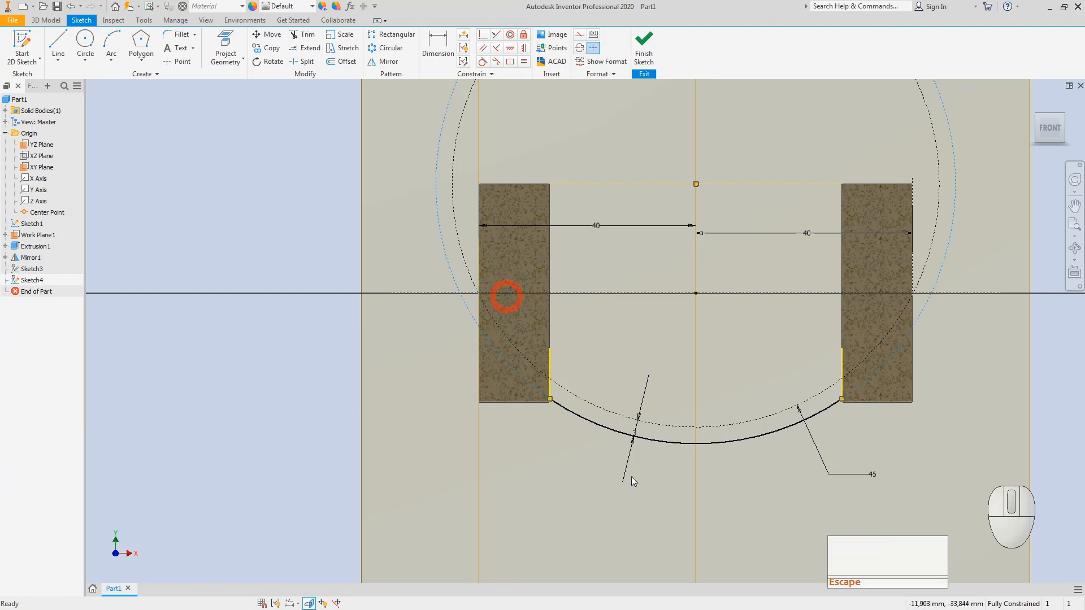
left_click(633, 353)
key("Escape")
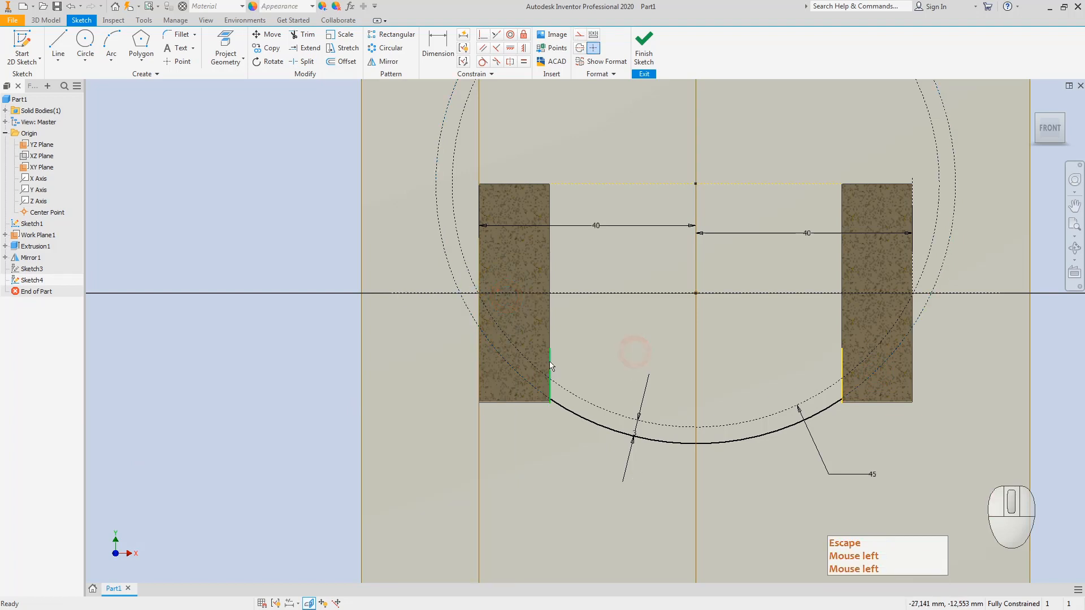
- Convert the two projected vertical edges of the hexagonal ends to construction geometry
right_click(552, 368)
left_click(590, 364)
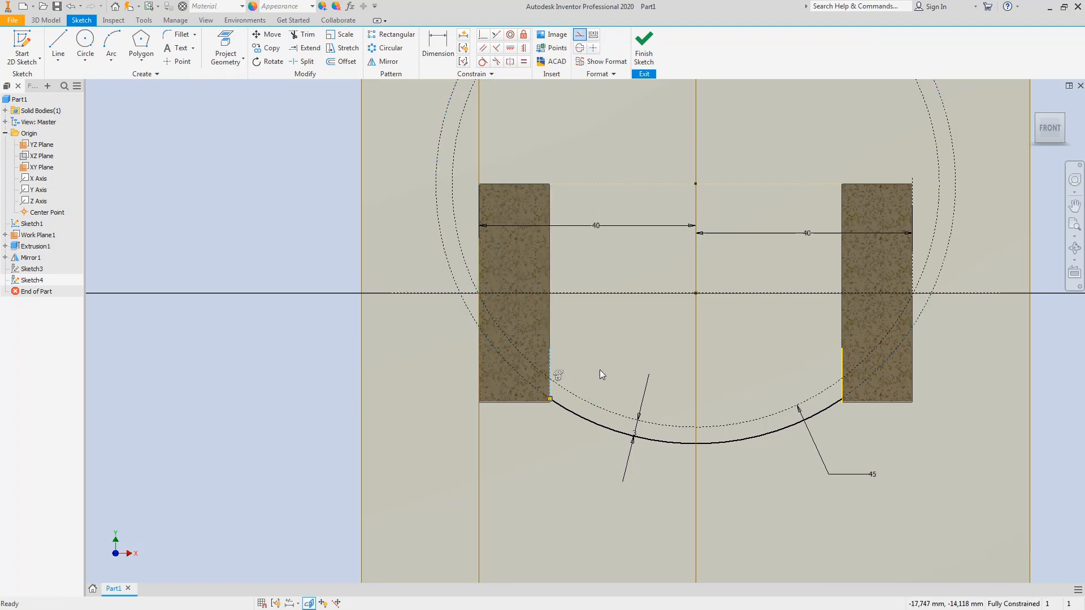
right_click(841, 364)
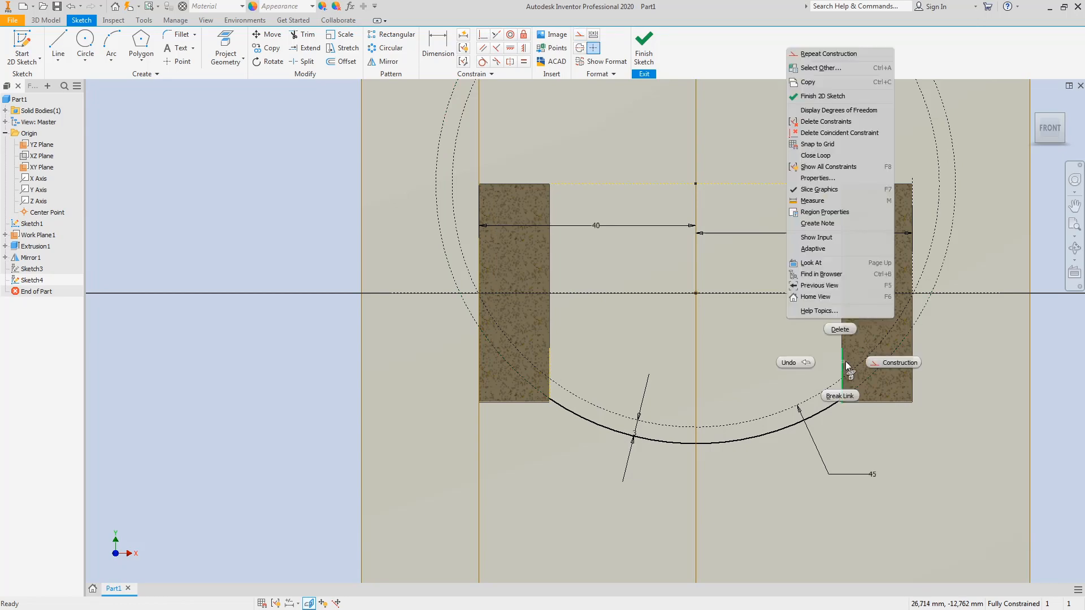
left_click(882, 364)
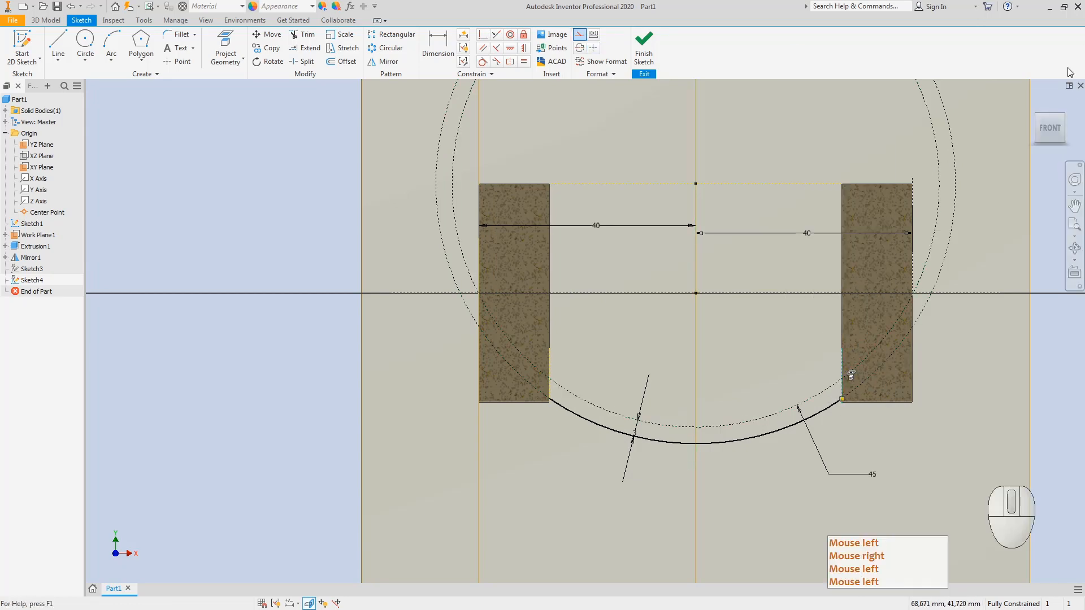
- Finish the lower guide arc's sketch in an isometric view and make Sketch3, the upper guide line, visible
left_click(1063, 115)
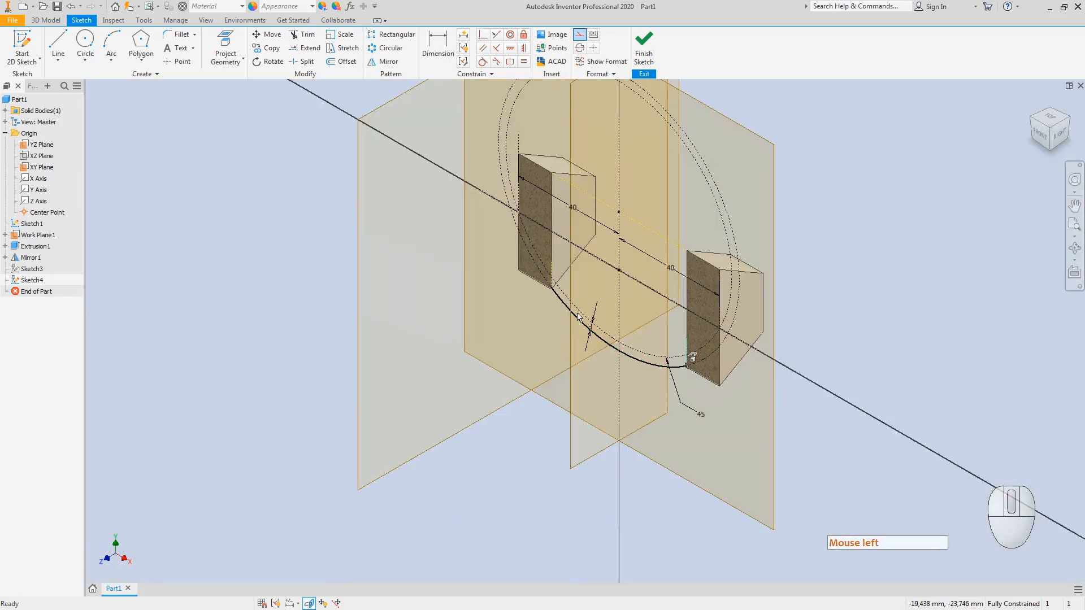
key("Escape")
right_click(26, 269)
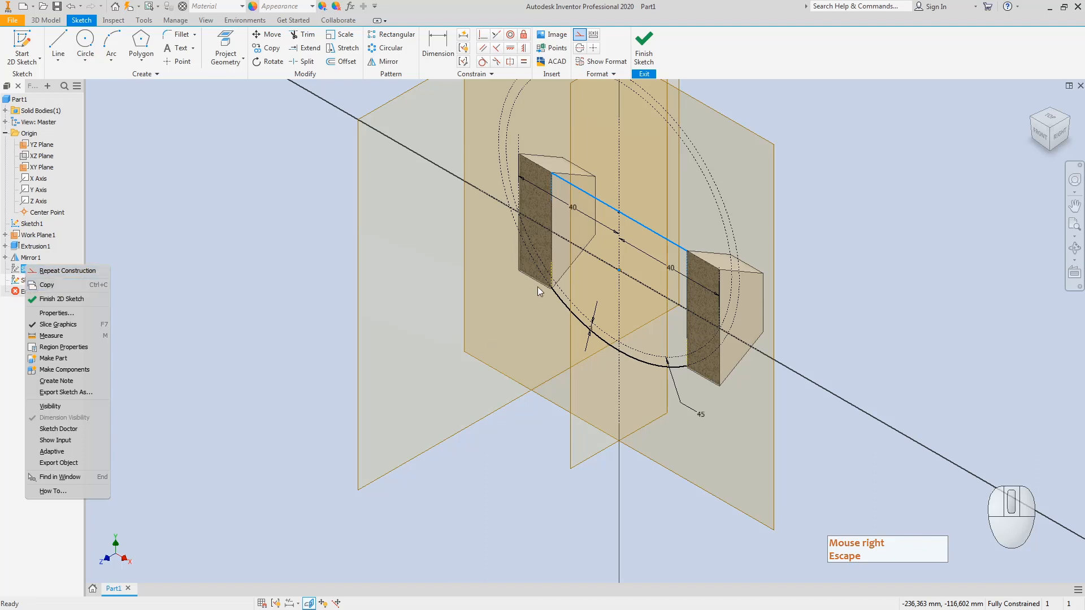
key("Escape")
key("Escape")
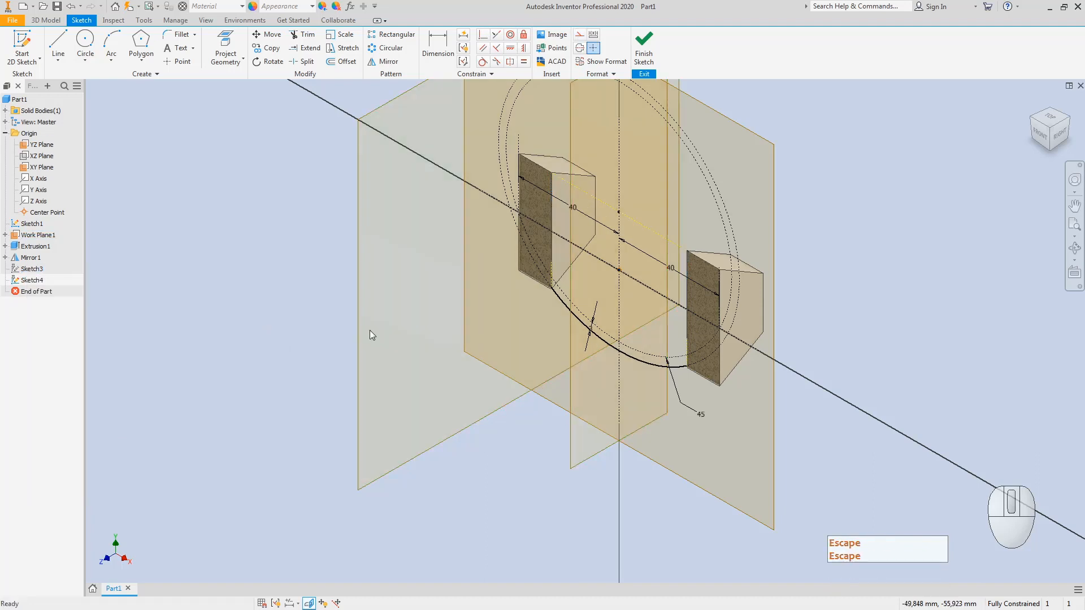
left_click(270, 335)
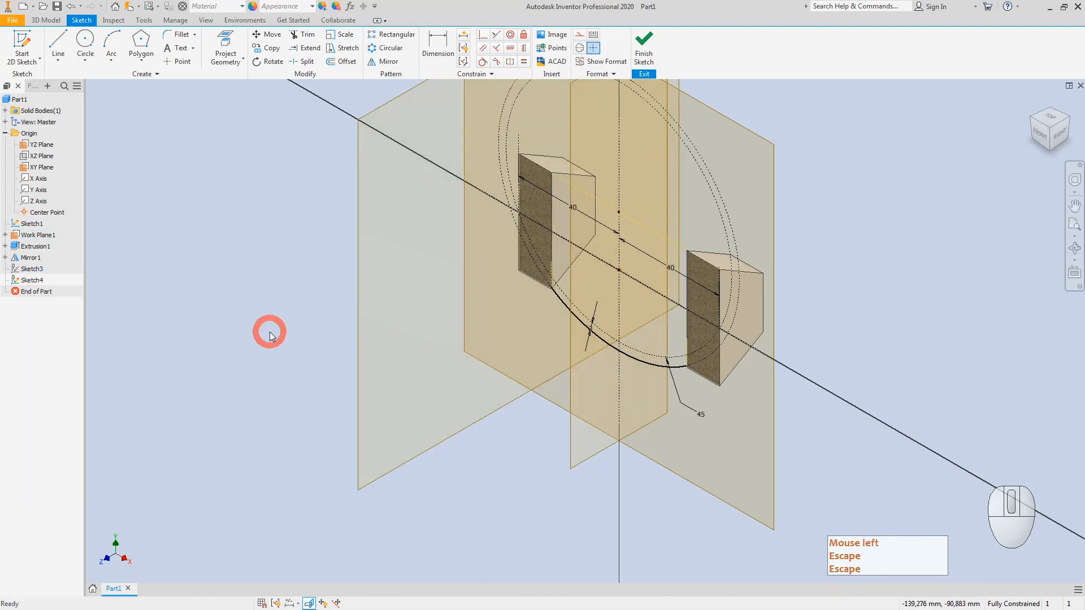
left_click(644, 44)
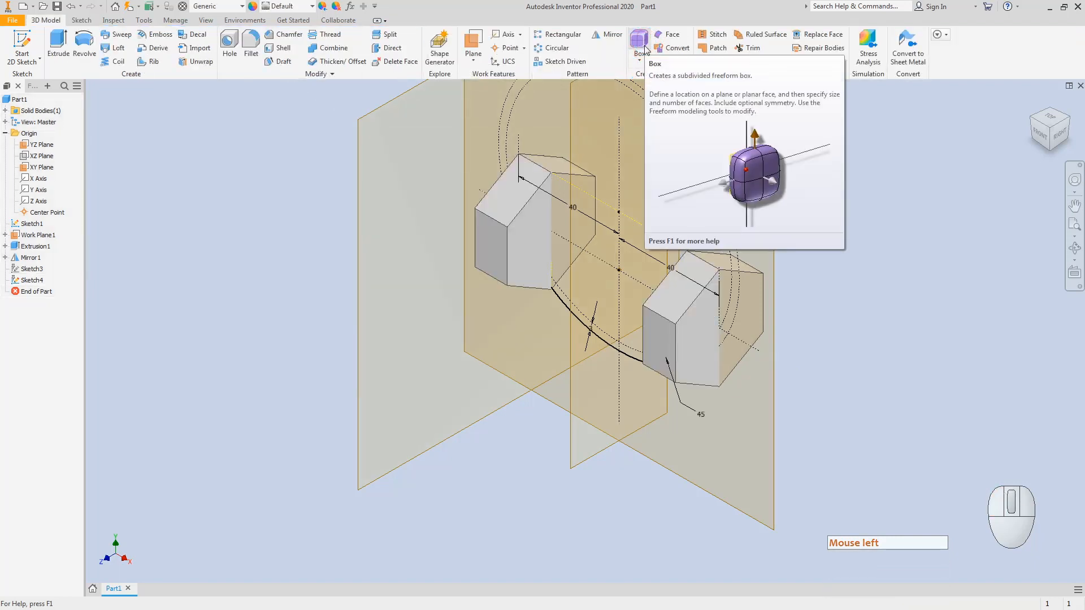
right_click(27, 270)
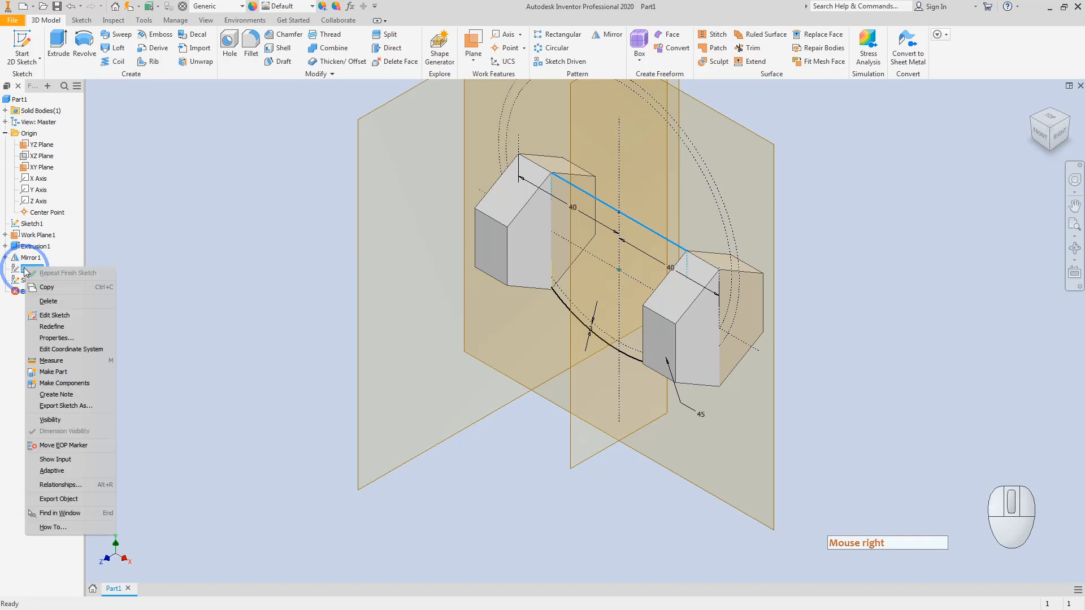
left_click(48, 426)
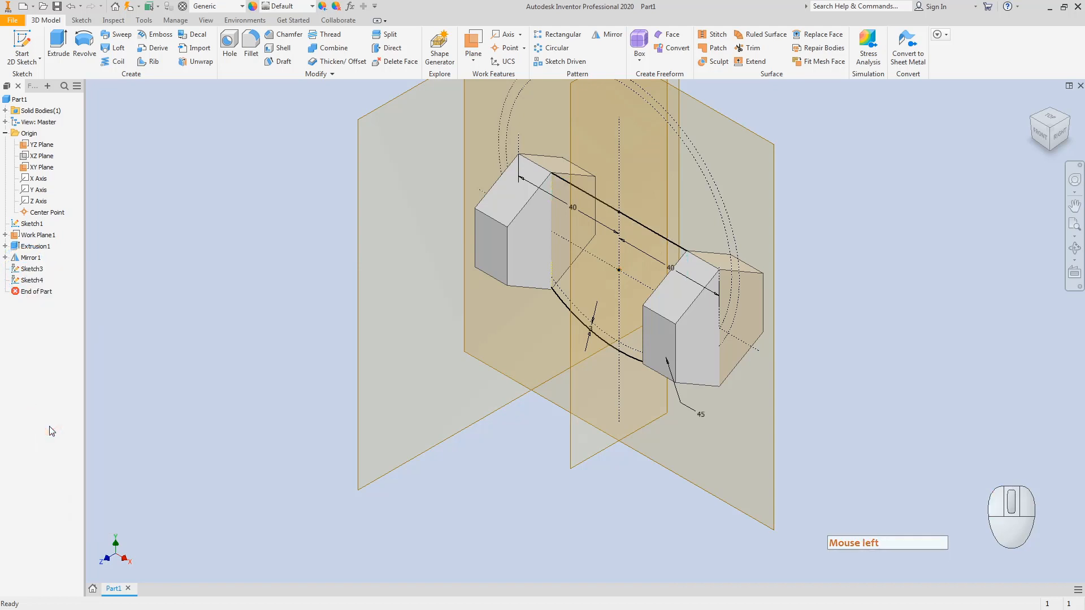
middle_click_drag(176, 533, 176, 533)
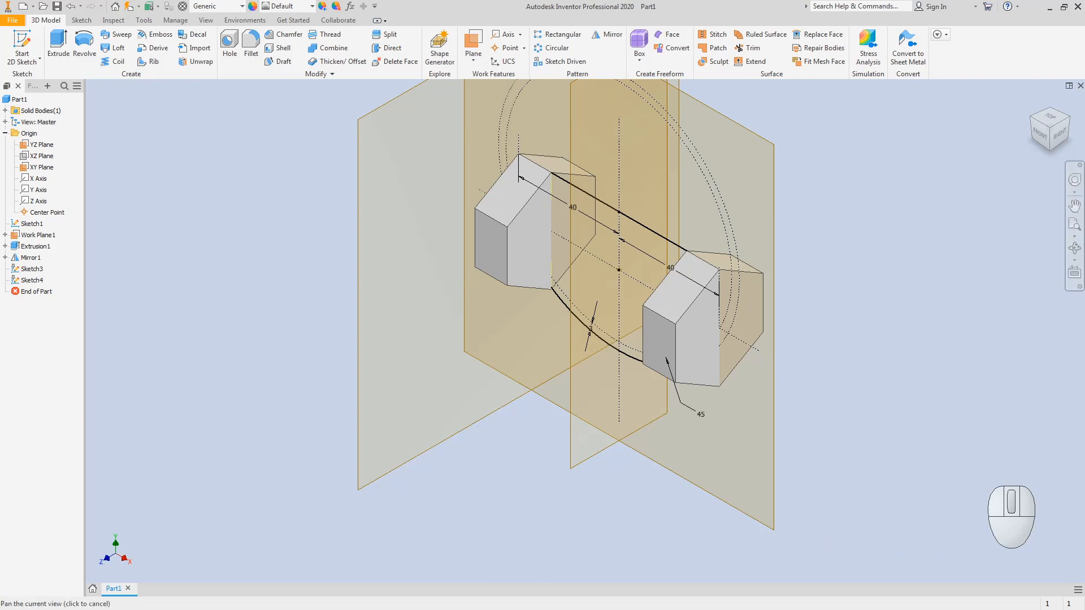
- Switch to the lab drawing in Paint, circle curve numbers 3 and 4 in red, and draw a horizontal centreline across the top view
left_click(118, 48)
left_click(176, 609)
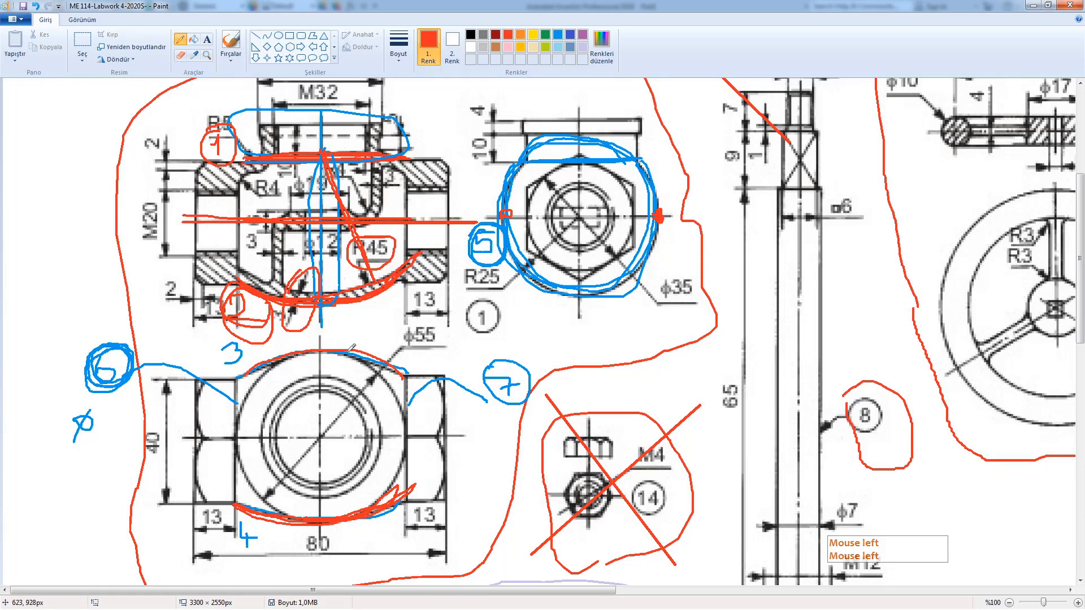
mouse_move(238, 337)
left_mouse_down()
mouse_move(220, 338)
mouse_move(232, 365)
mouse_move(236, 336)
left_mouse_up()
mouse_move(244, 517)
left_mouse_down()
mouse_move(227, 537)
mouse_move(259, 545)
left_mouse_up()
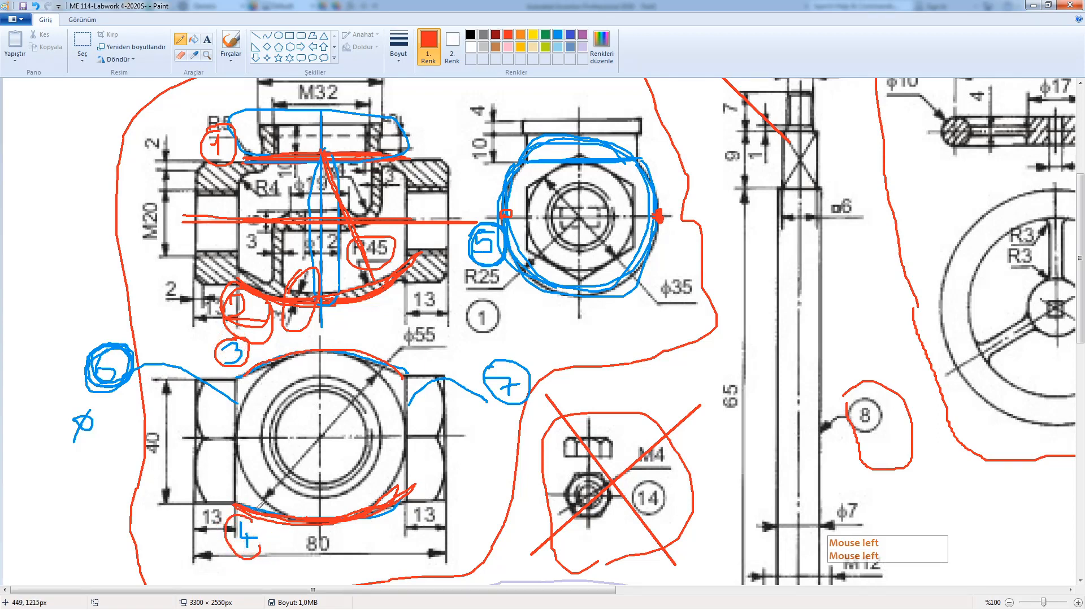
left_click_drag(165, 441, 487, 438)
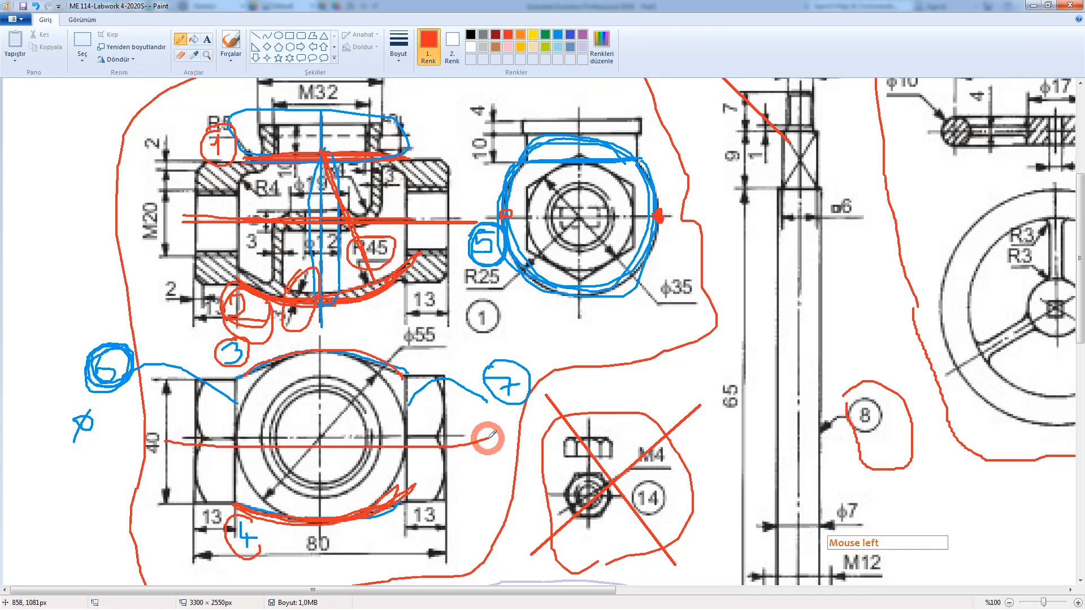
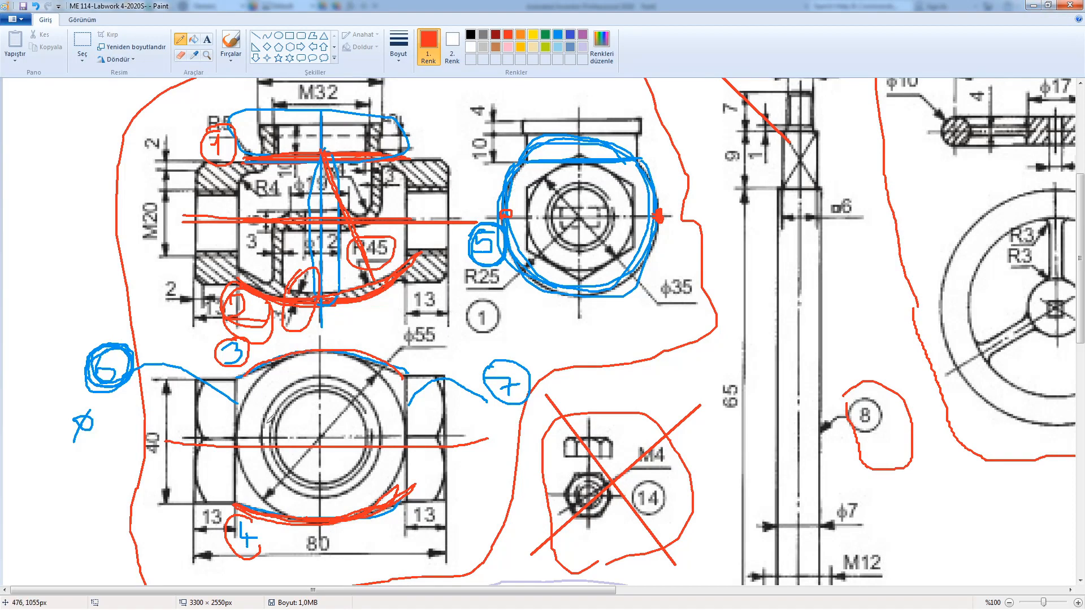
- Circle the Ø55 dimension in red and mark the midpoints of the hexagon's two vertical sides in the side view
mouse_move(407, 333)
left_mouse_down()
mouse_move(443, 346)
mouse_move(425, 325)
mouse_move(441, 346)
mouse_move(436, 316)
mouse_move(414, 323)
left_mouse_up()
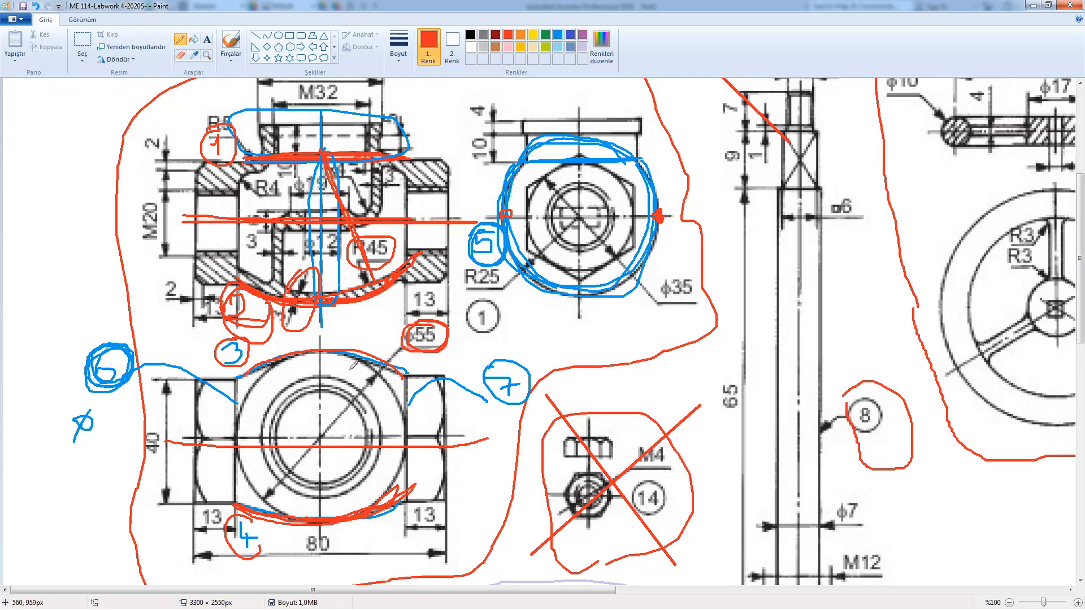
left_click(525, 209)
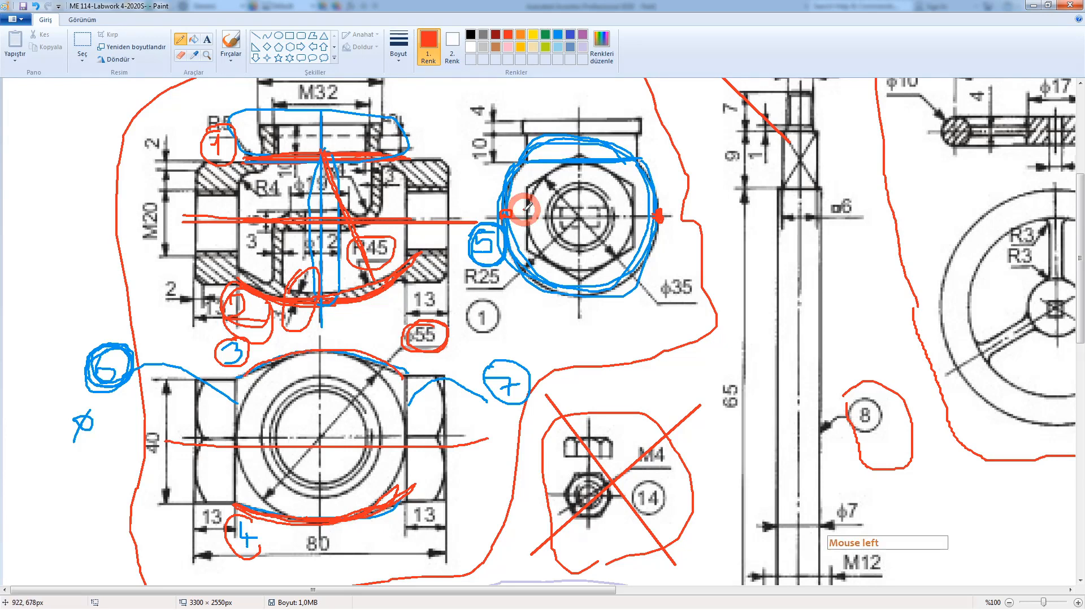
left_click_drag(525, 211, 529, 217)
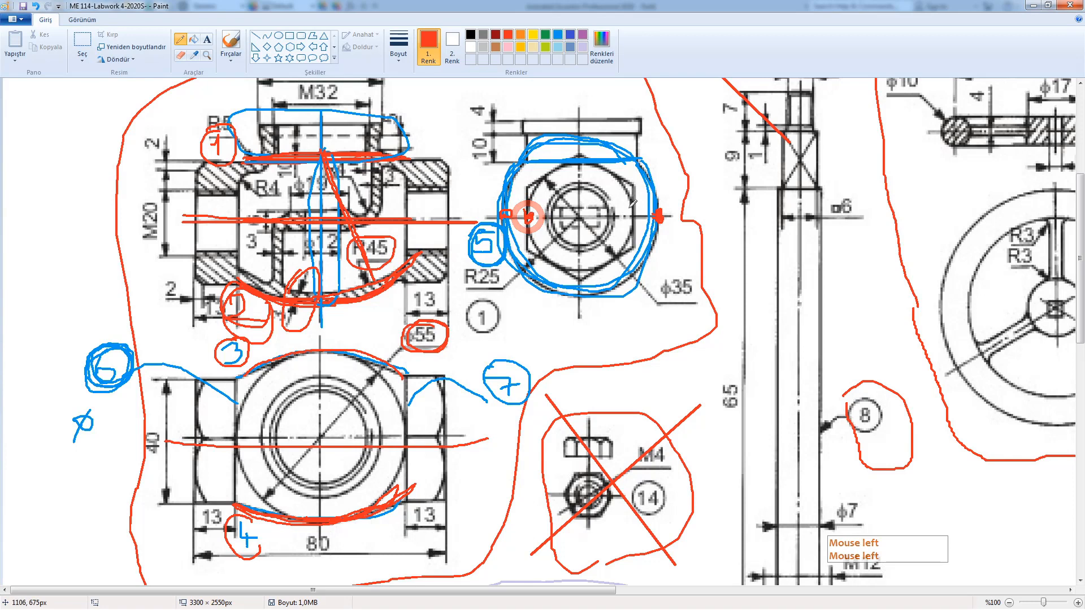
left_click_drag(633, 217, 635, 217)
left_click(595, 329)
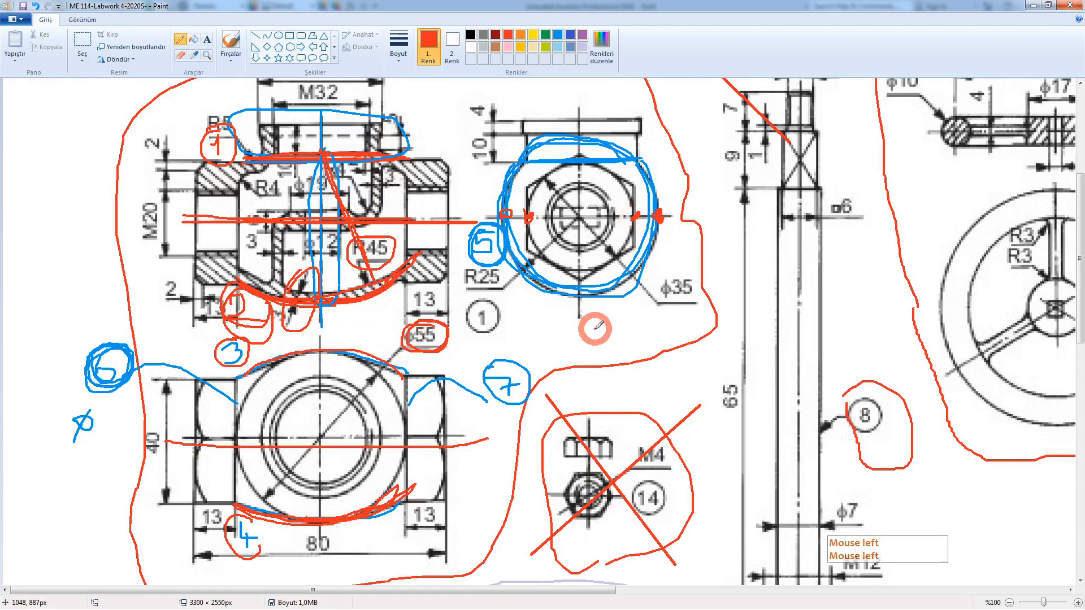
- Undo the recent red markup on the lab drawing, including the R45 annotations, and return to the Inventor model
key("ctrl+z")
key("ctrl+z")
key("ctrl+z")
key("ctrl+z")
key("ctrl+z")
key("ctrl+z")
key("ctrl+z")
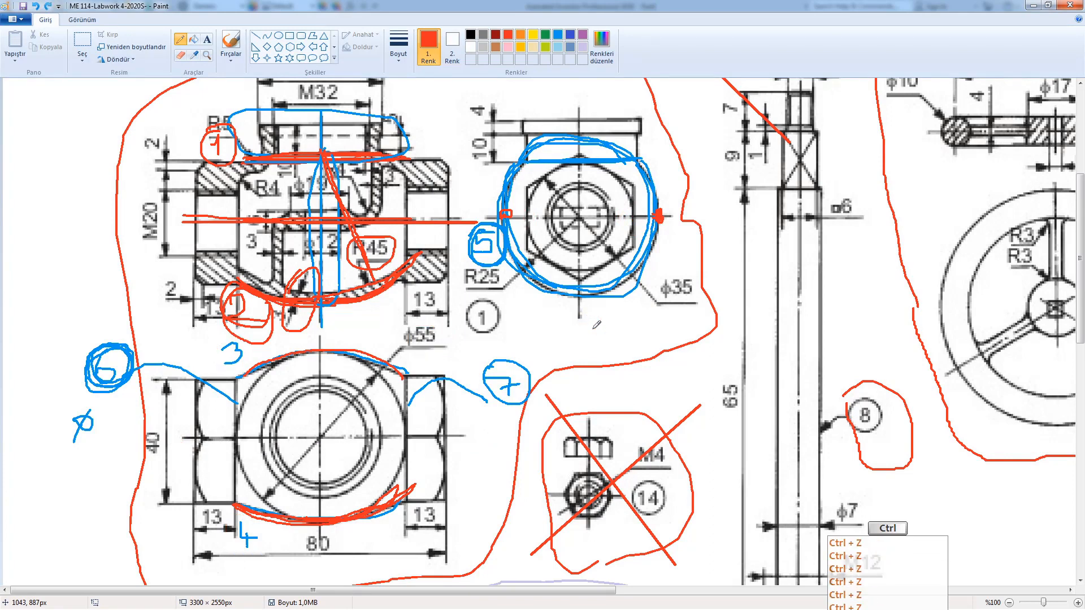
key("ctrl+z")
key("ctrl+z")
key("ctrl+z")
key("ctrl+z")
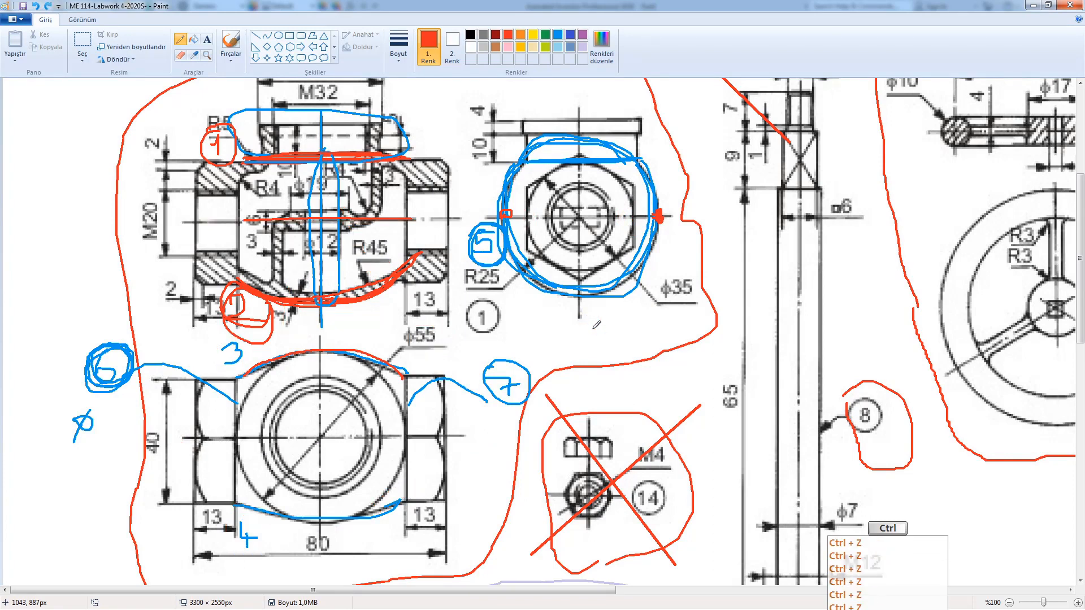
key("ctrl+z")
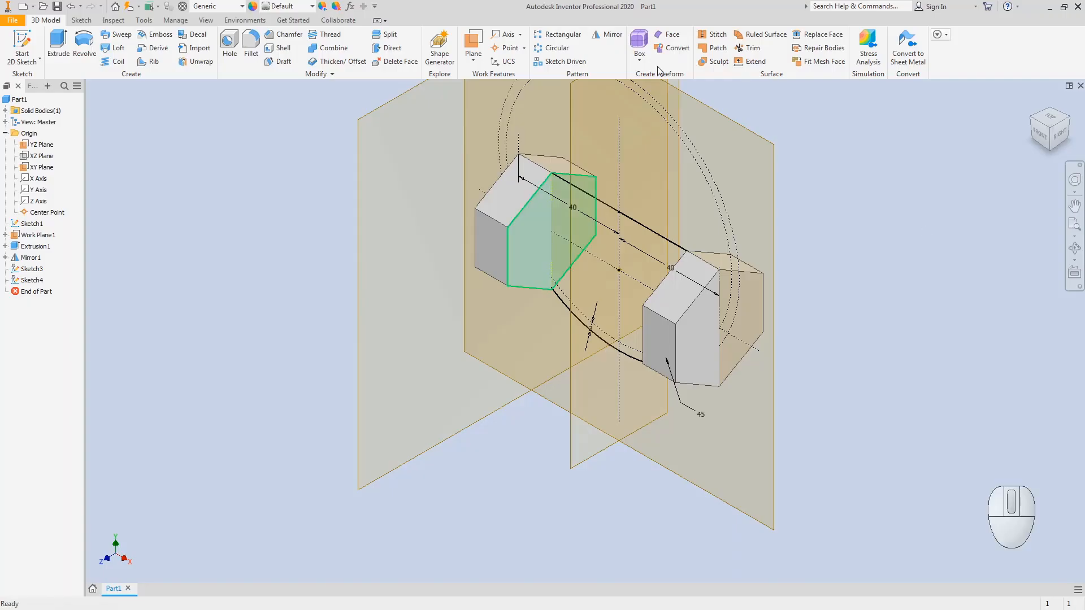
left_click(385, 238)
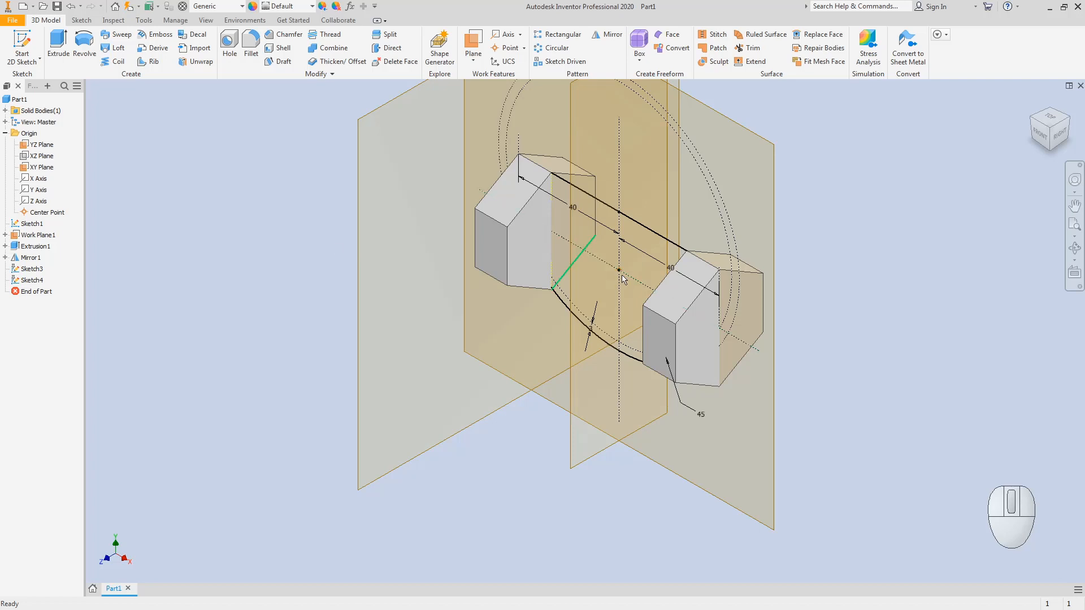
- Make the XZ origin plane visible in the model
left_click(39, 157)
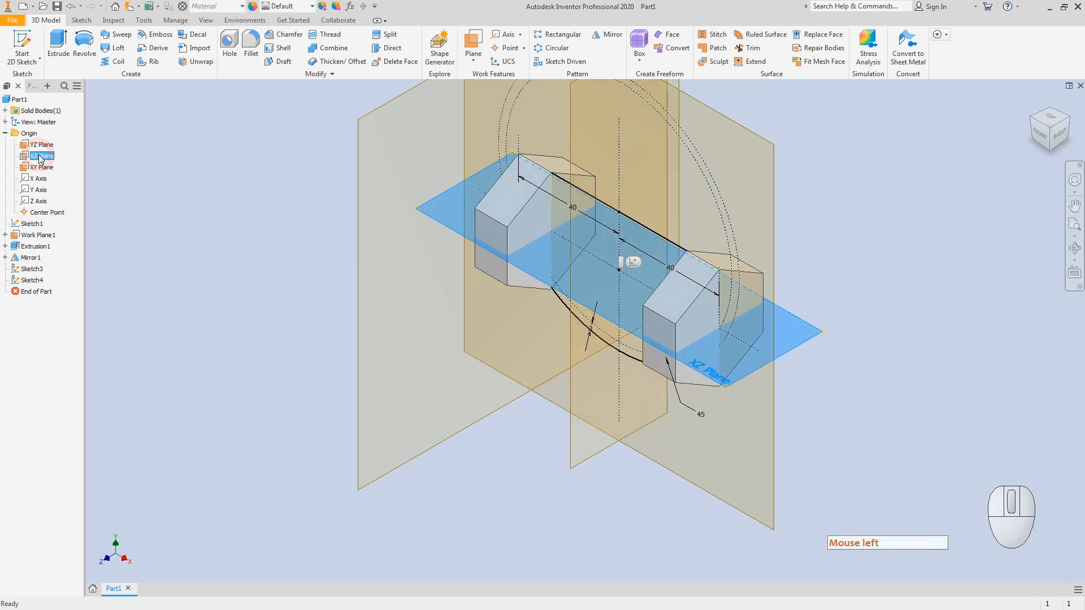
right_click(34, 158)
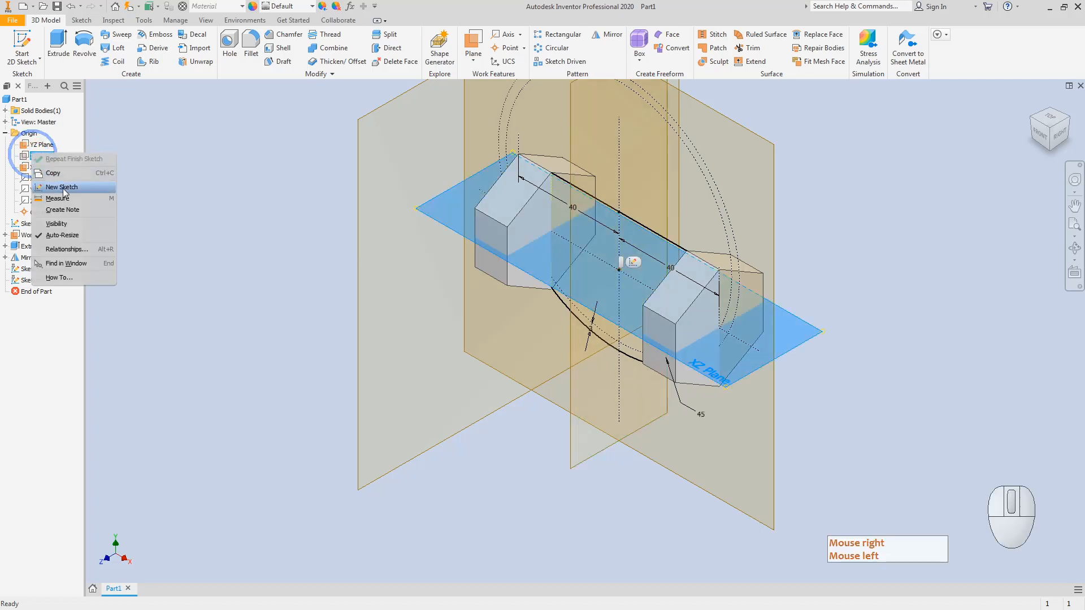
left_click(66, 227)
left_click(226, 261)
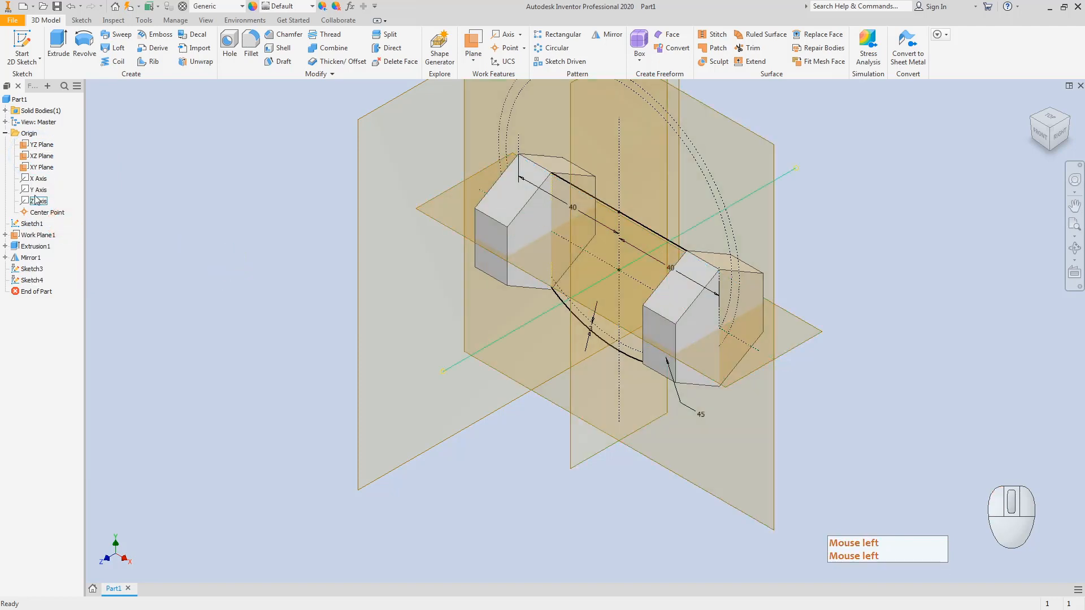
- Hide Work Plane1 and the YZ origin plane
right_click(36, 238)
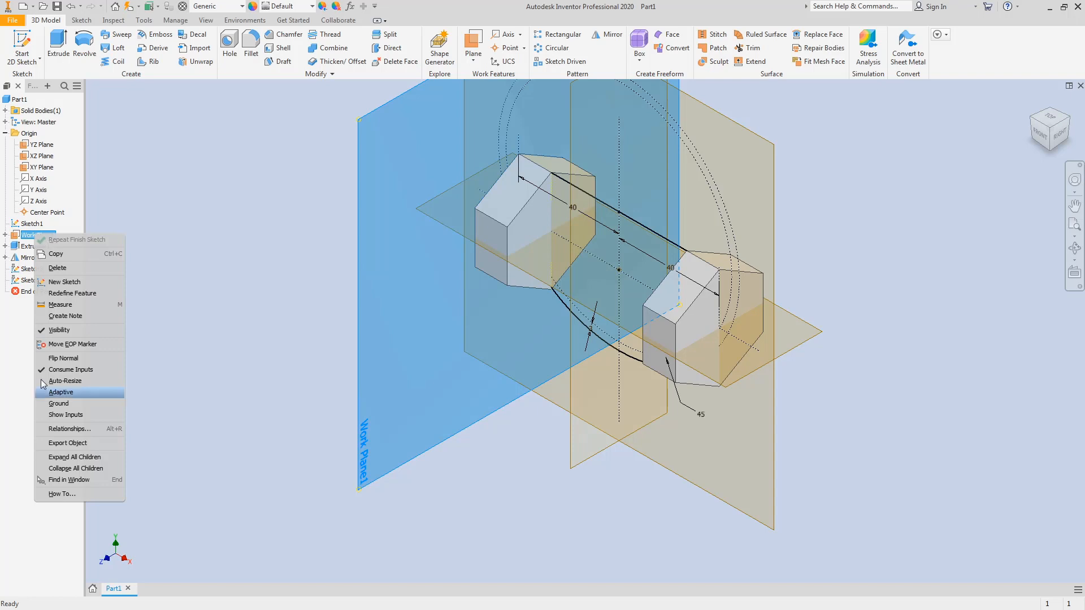
left_click(60, 330)
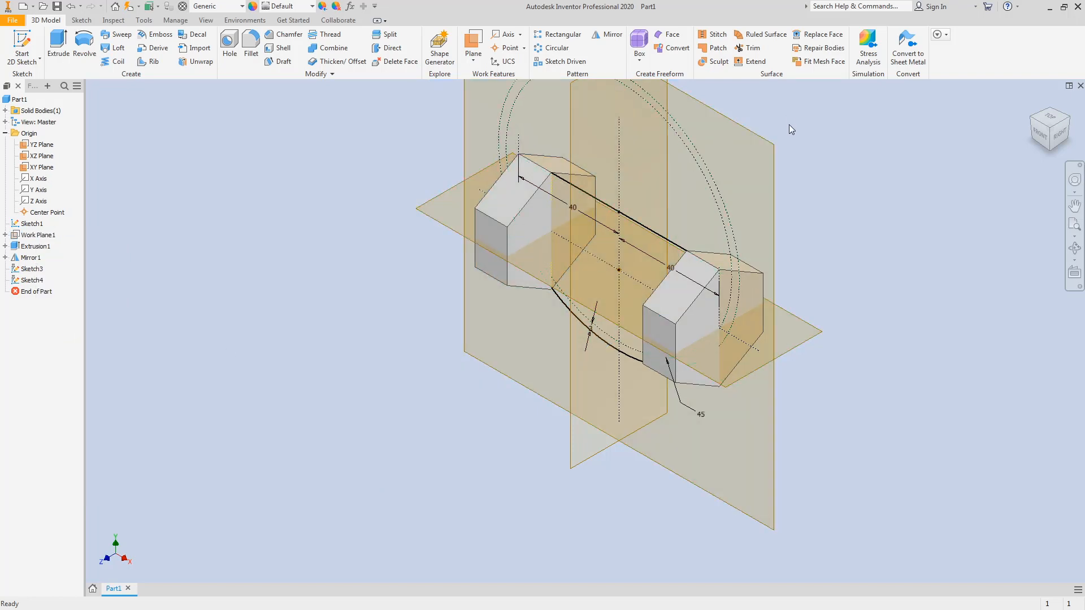
right_click(41, 146)
left_click(69, 217)
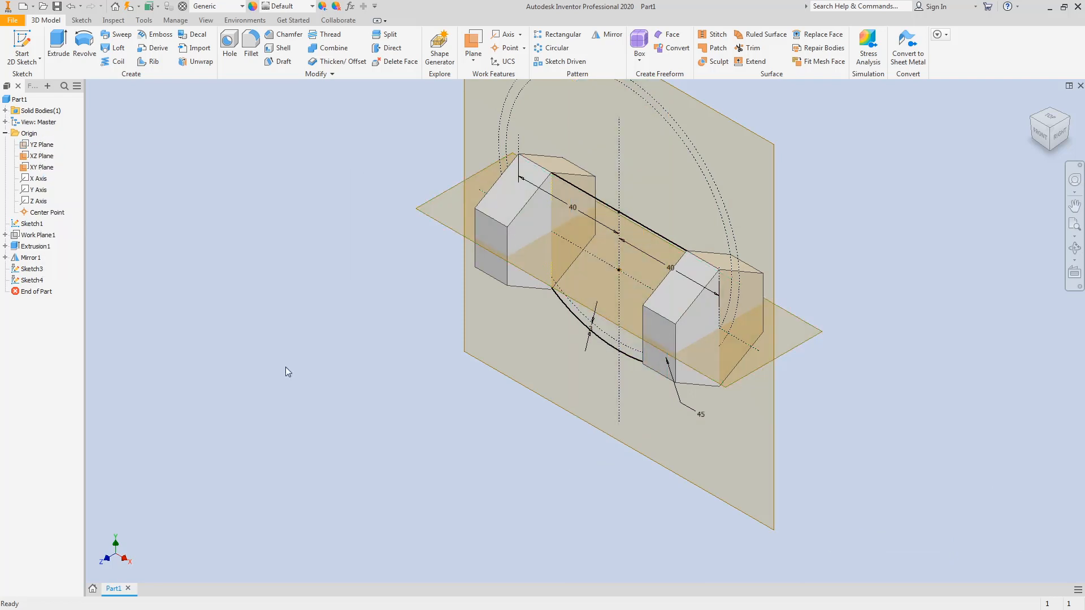
left_click(430, 212)
left_click(772, 193)
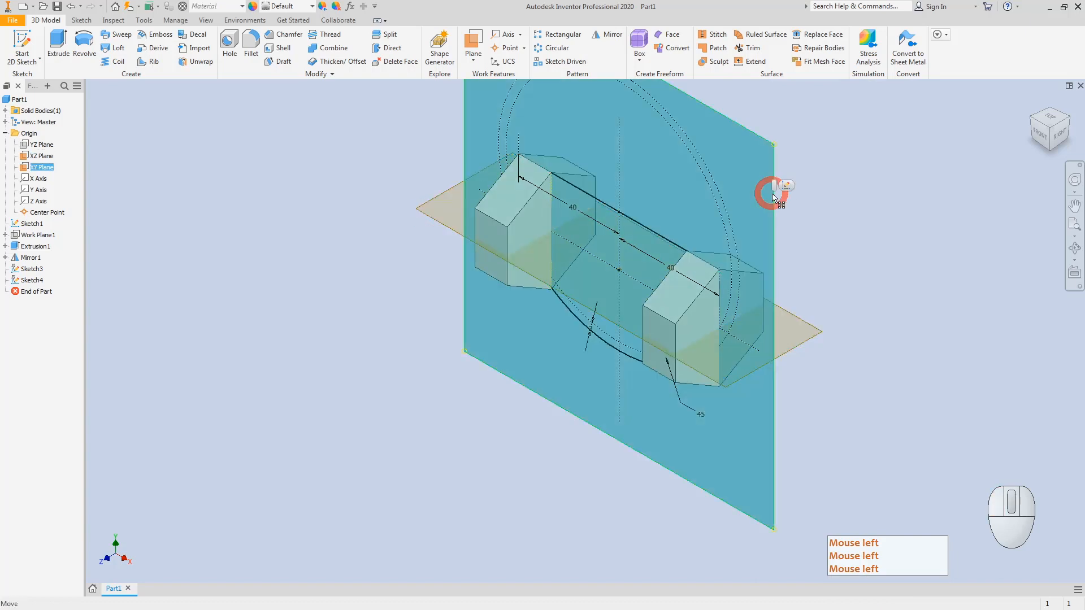
left_click(853, 231)
key("Escape")
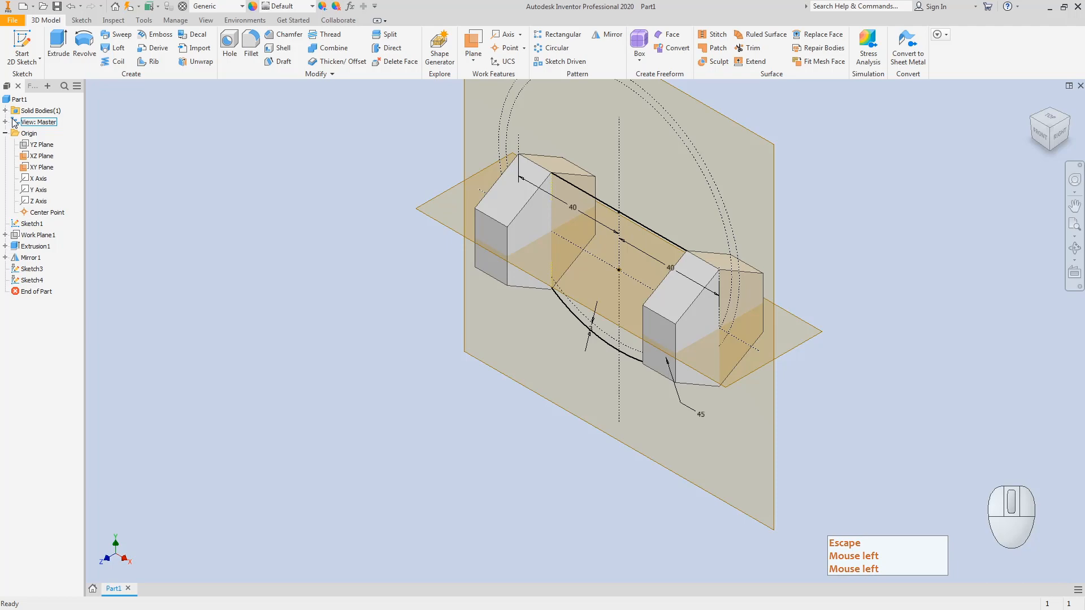
- Start a new 2D sketch on the XZ plane and slice the model graphics at the sketch plane
left_click(23, 39)
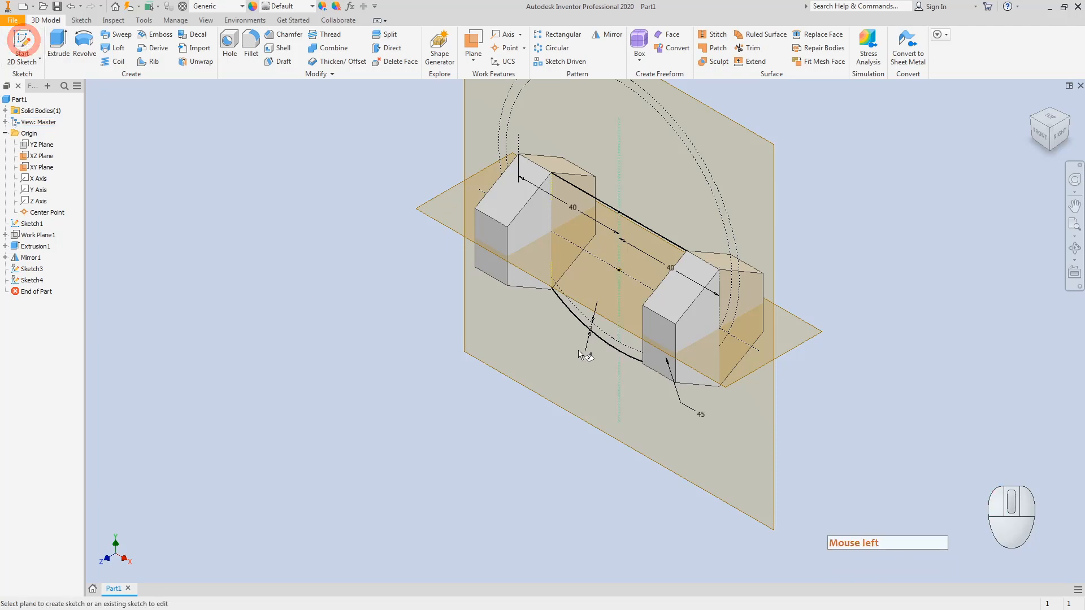
left_click(798, 345)
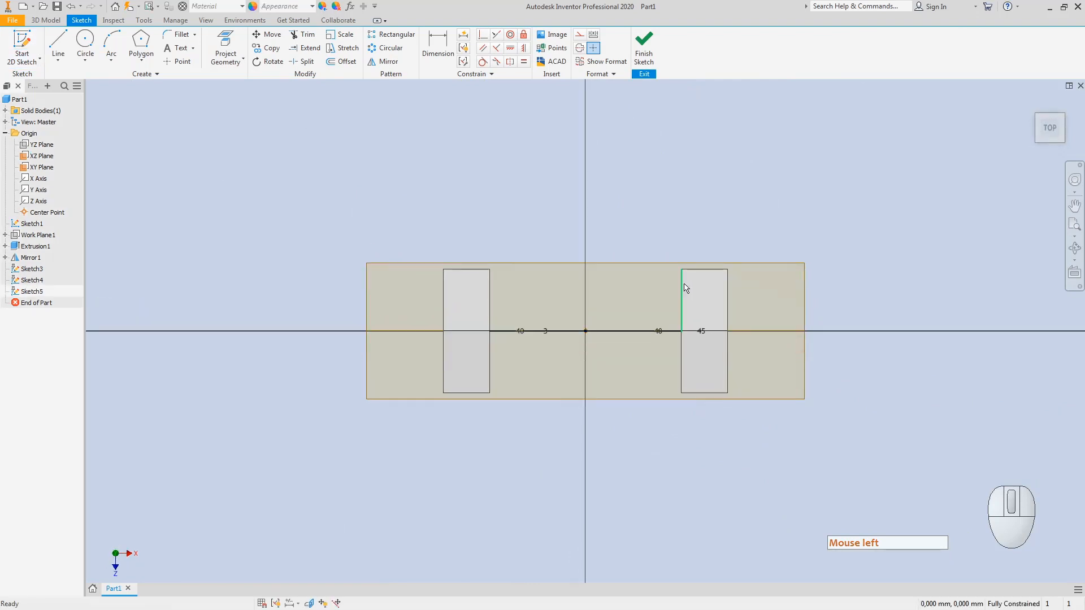
key("F7")
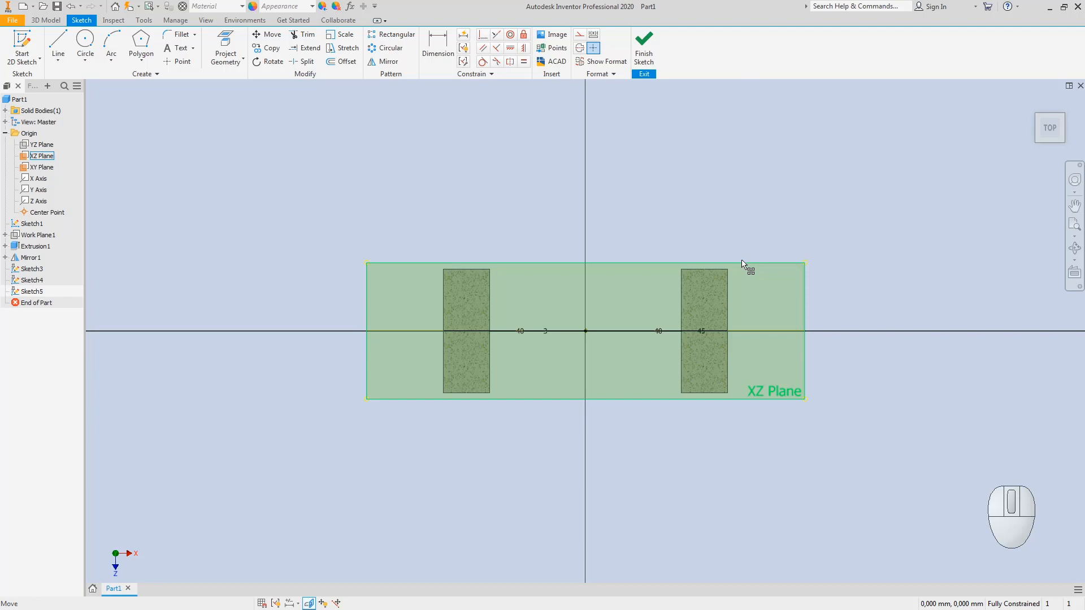
- Draw a circle with a radius of about 27 mm centred on the origin between the two hexagonal ends
left_click(86, 40)
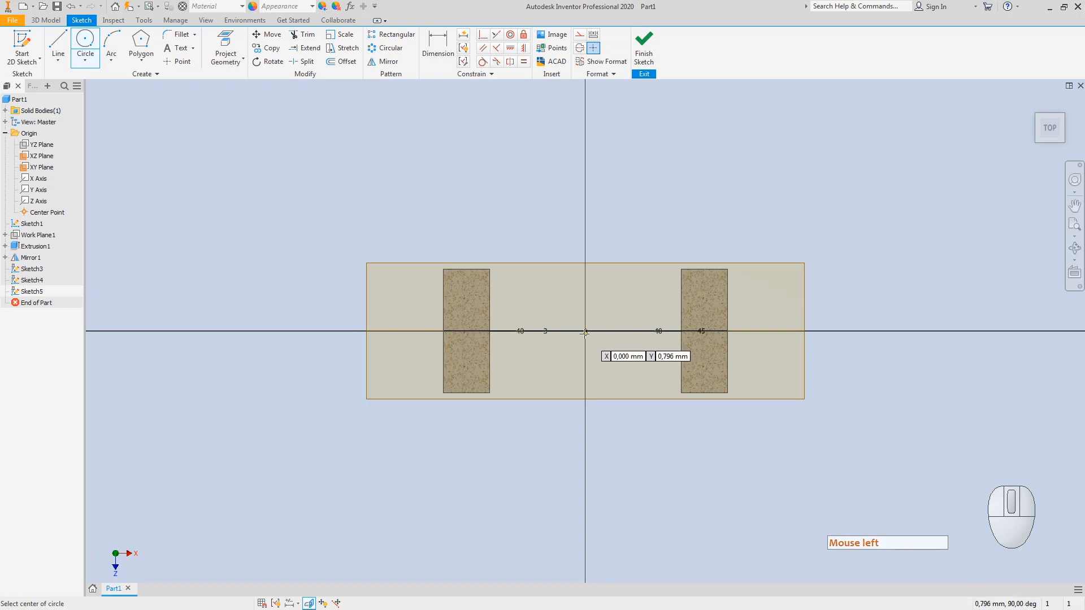
left_click(586, 331)
left_click(558, 422)
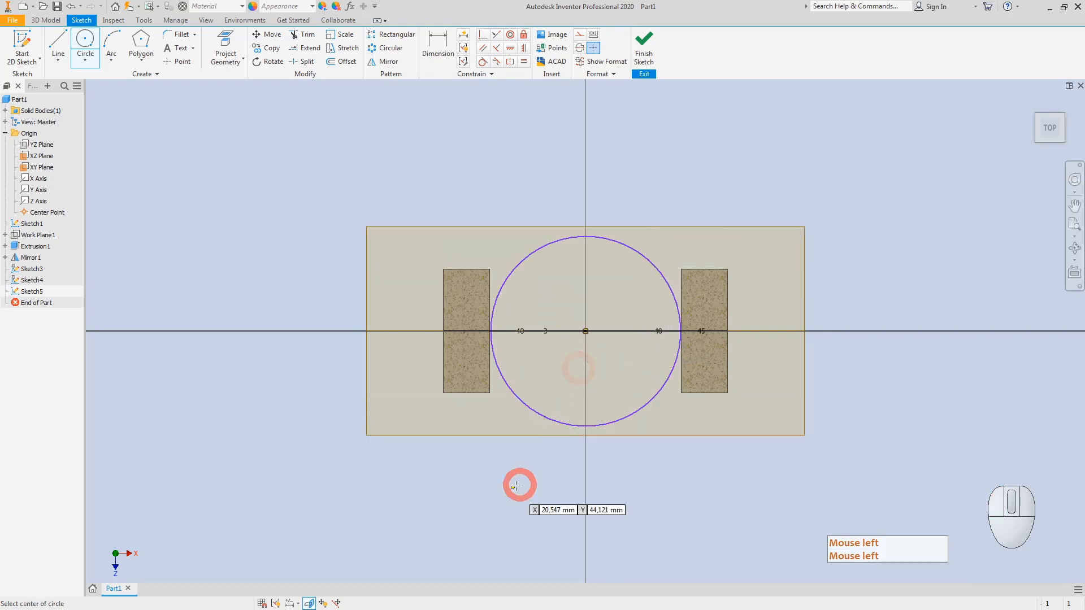
- Try to dimension the circle by its radius, setting it to 55 mm
left_click(438, 48)
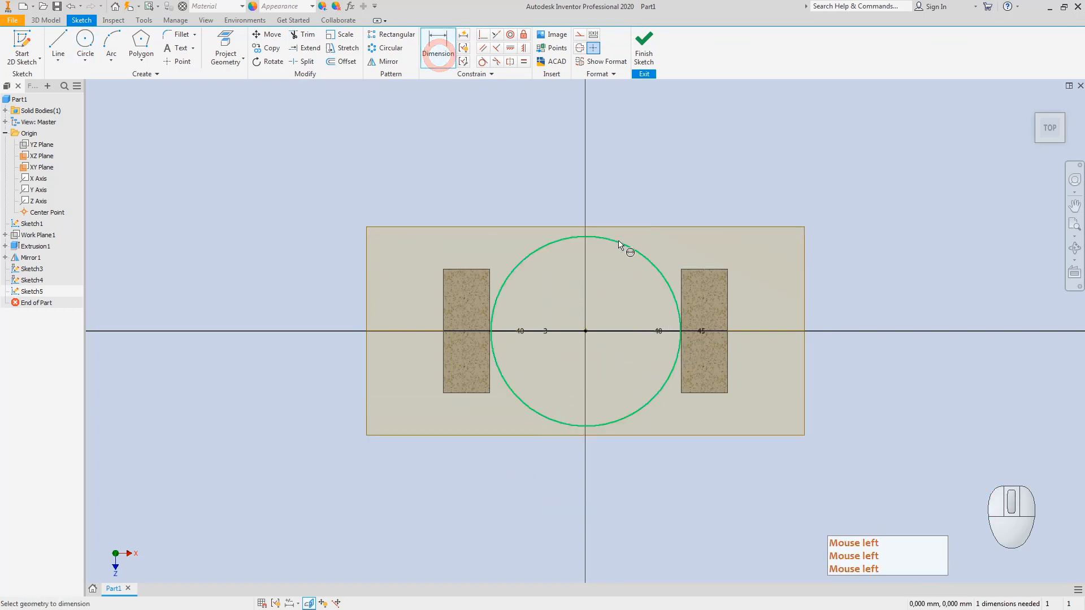
left_click(620, 245)
right_click(634, 215)
left_click(629, 264)
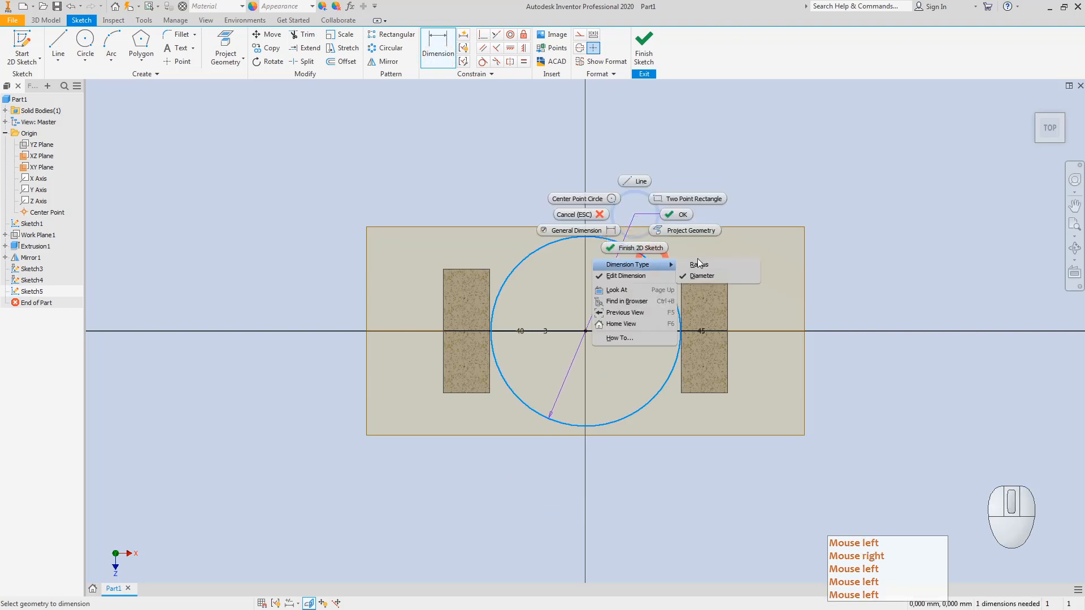
left_click(706, 261)
left_click(644, 208)
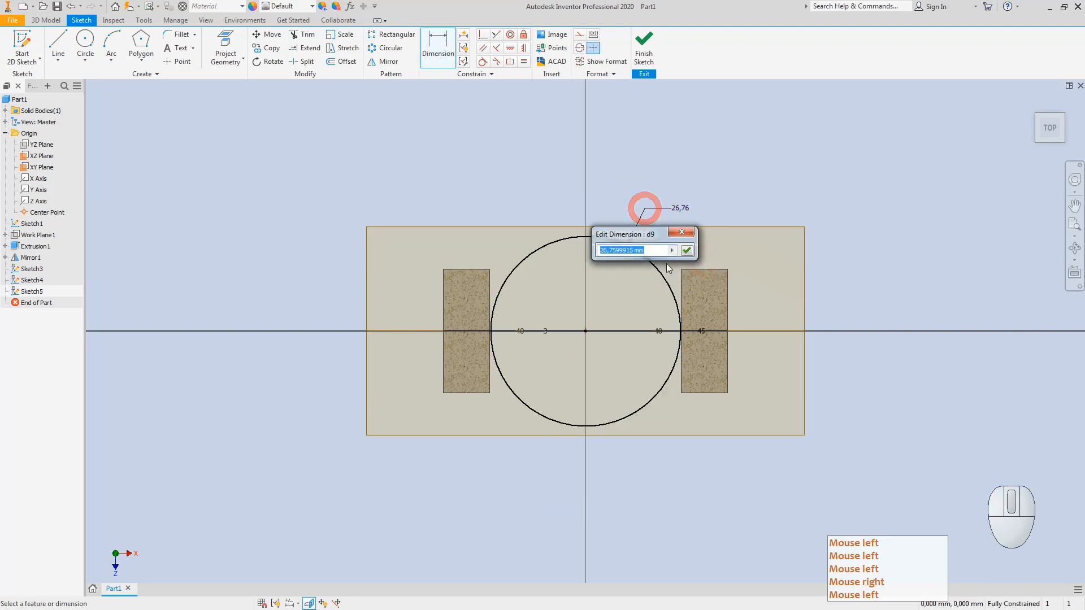
type("55")
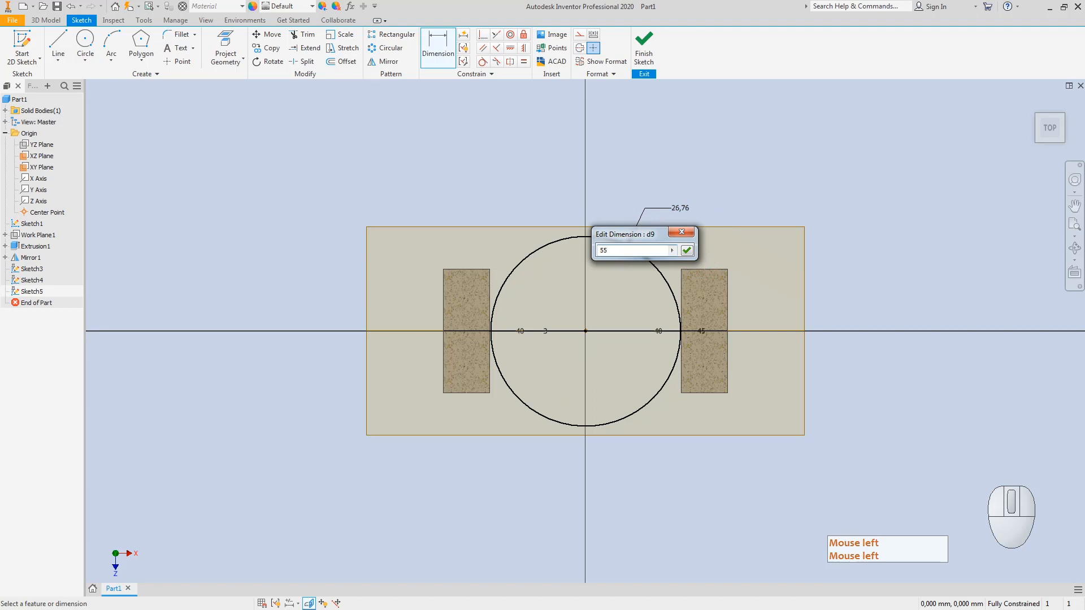
key("Return")
scroll(728, 209, "down", 5)
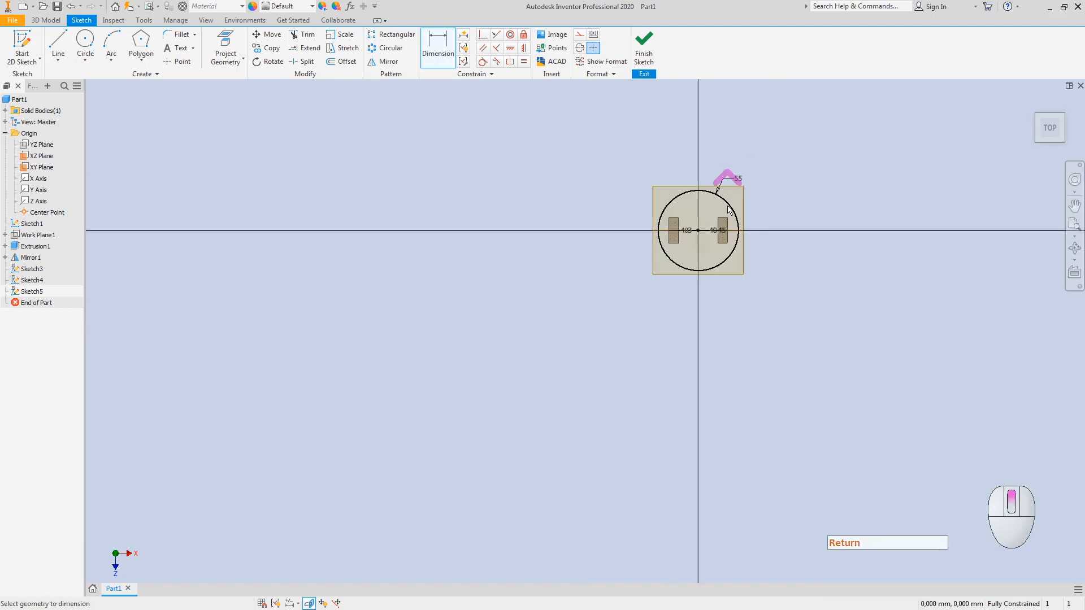
key("Escape")
- Delete the circle's radius dimension
double_click(734, 178)
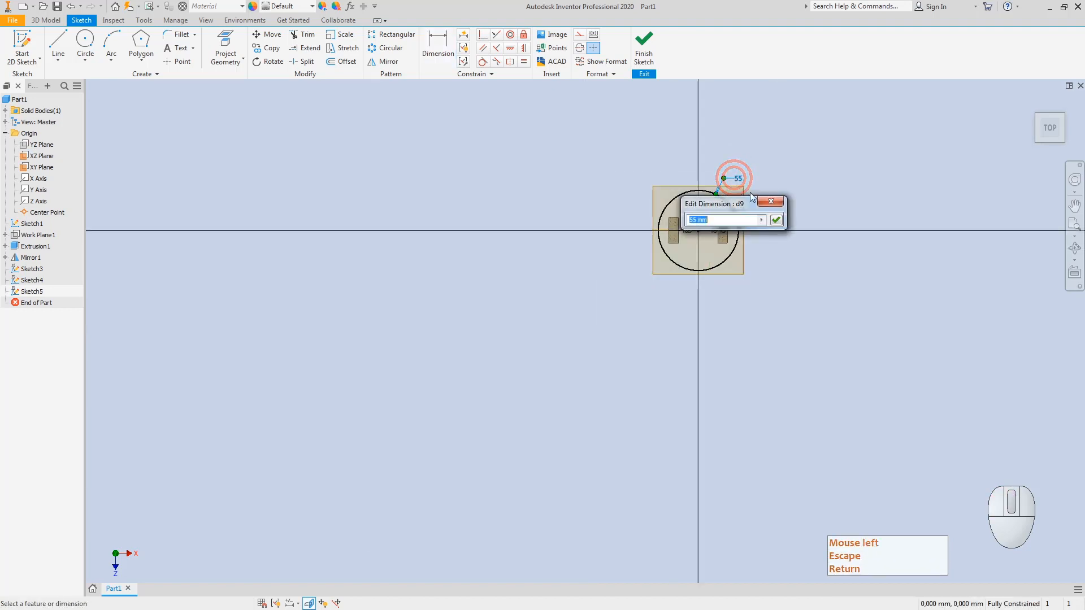
key("Escape")
left_click(733, 179)
key("Delete")
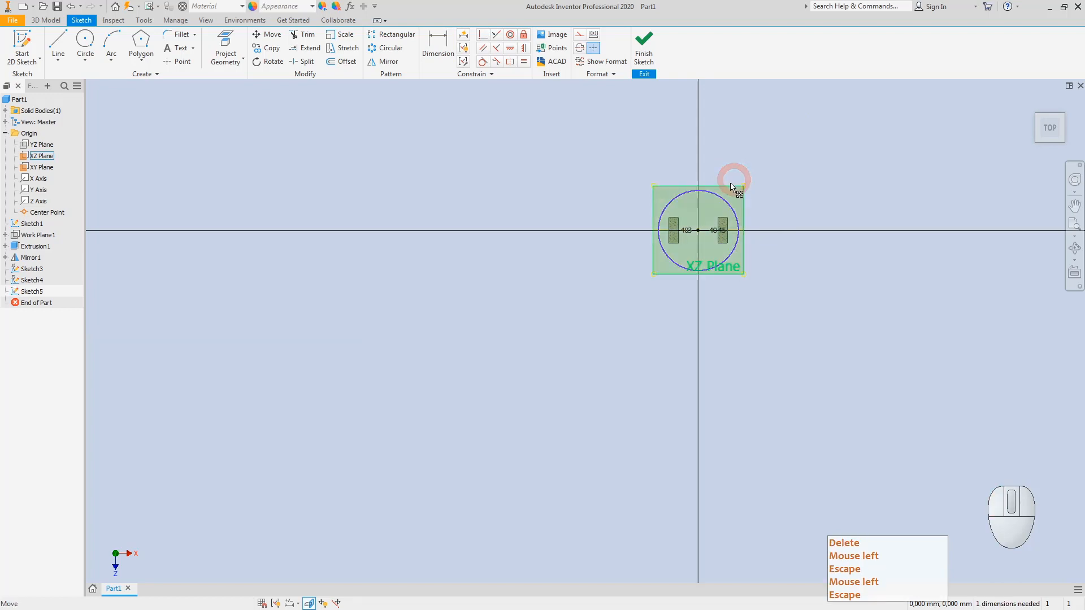
- Dimension the circle's diameter and set it to 55 mm
left_click(436, 41)
left_click(723, 203)
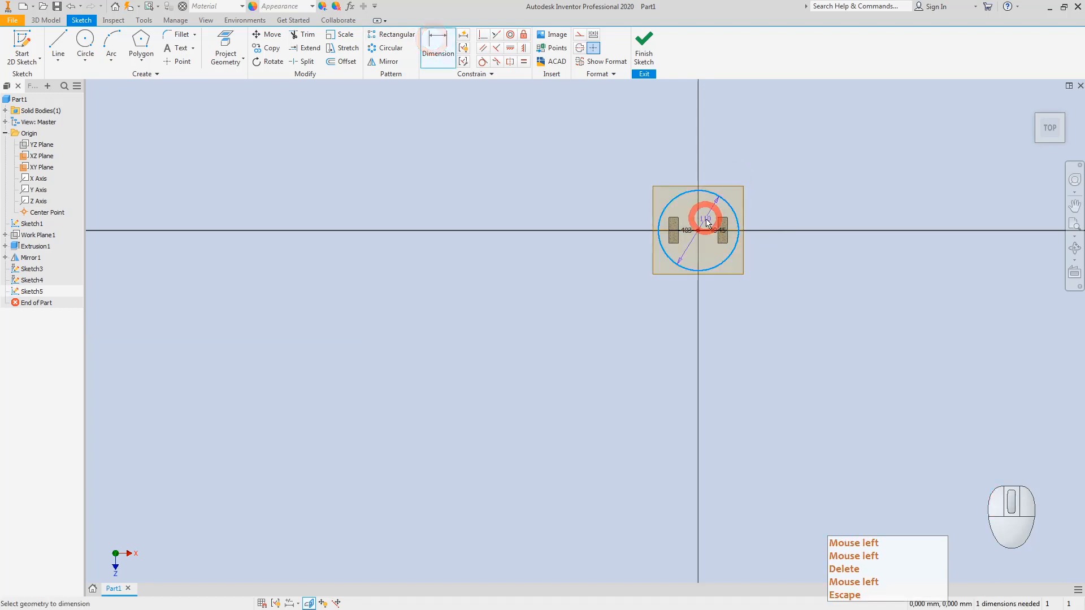
left_click(707, 222)
type("55")
key("Return")
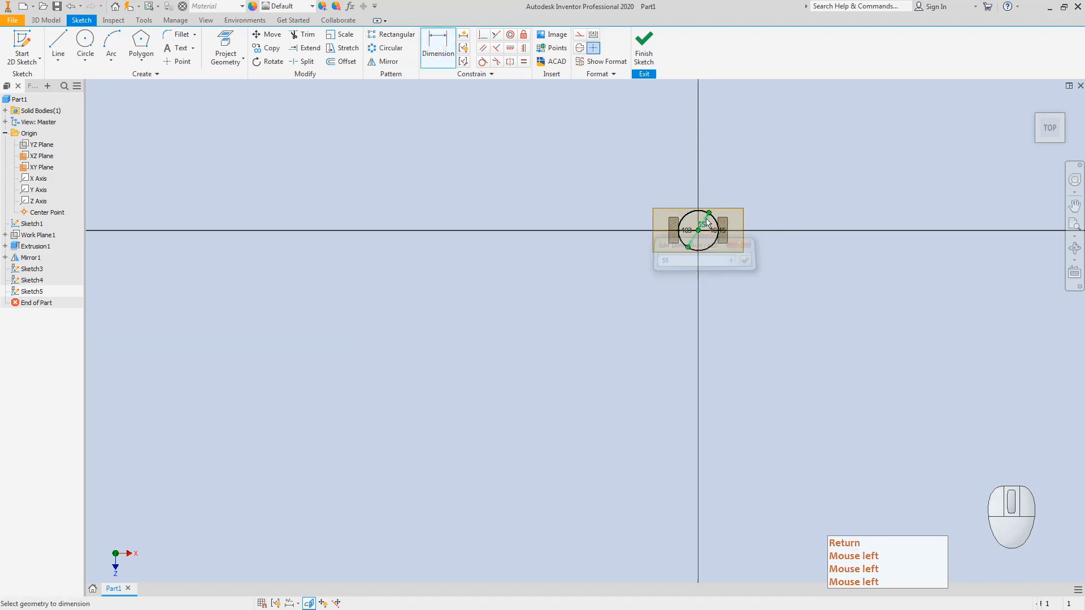
scroll(682, 218, "up", 8)
key("Escape")
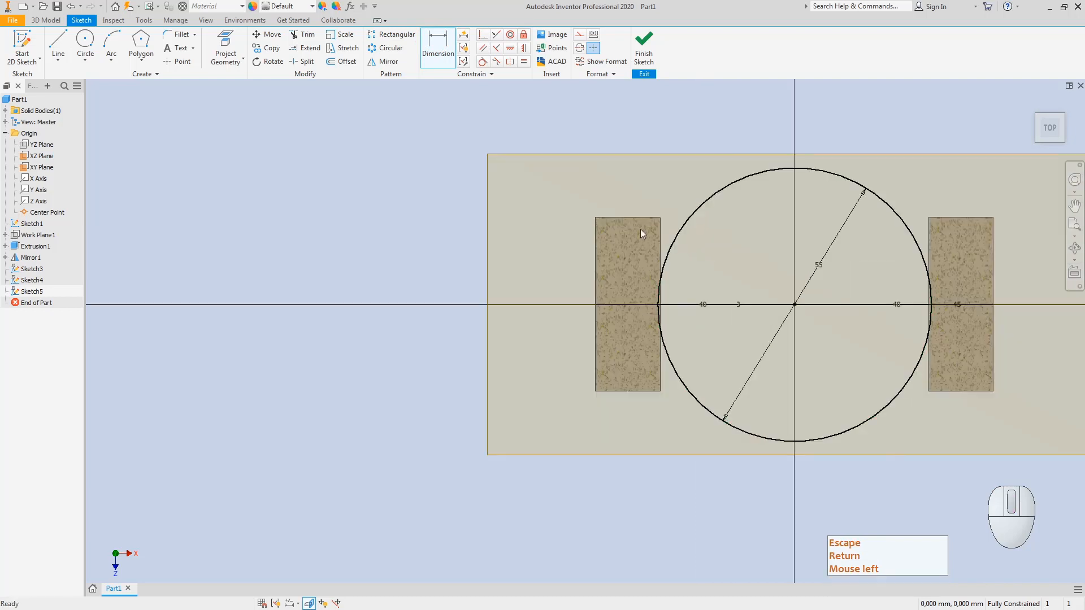
- Draw a slanted line from the left hexagonal end's upper inner corner, passing above the 55 mm circle
left_click(57, 44)
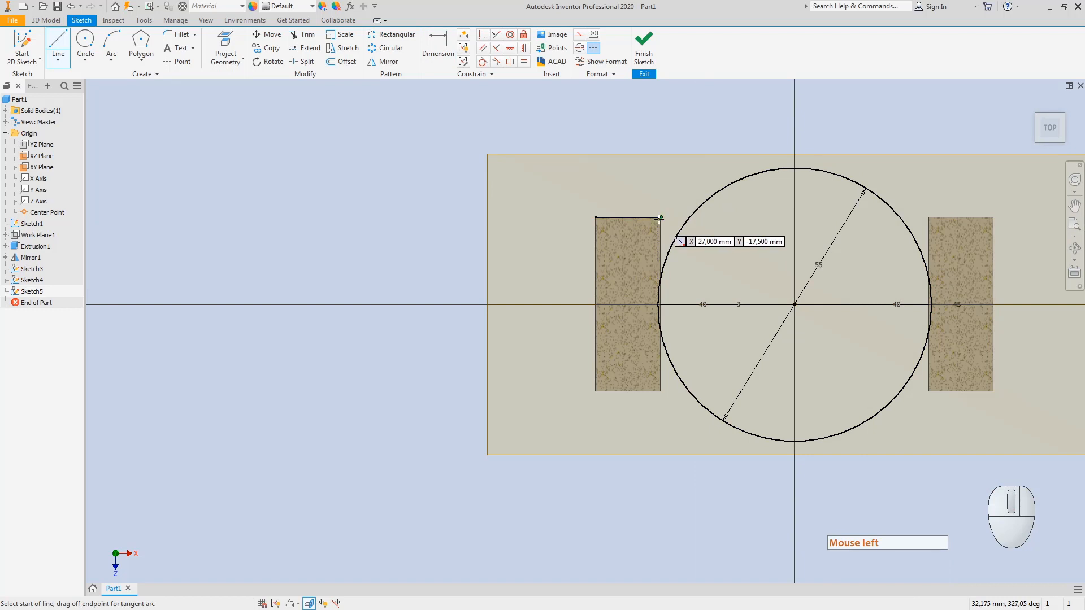
left_click(660, 217)
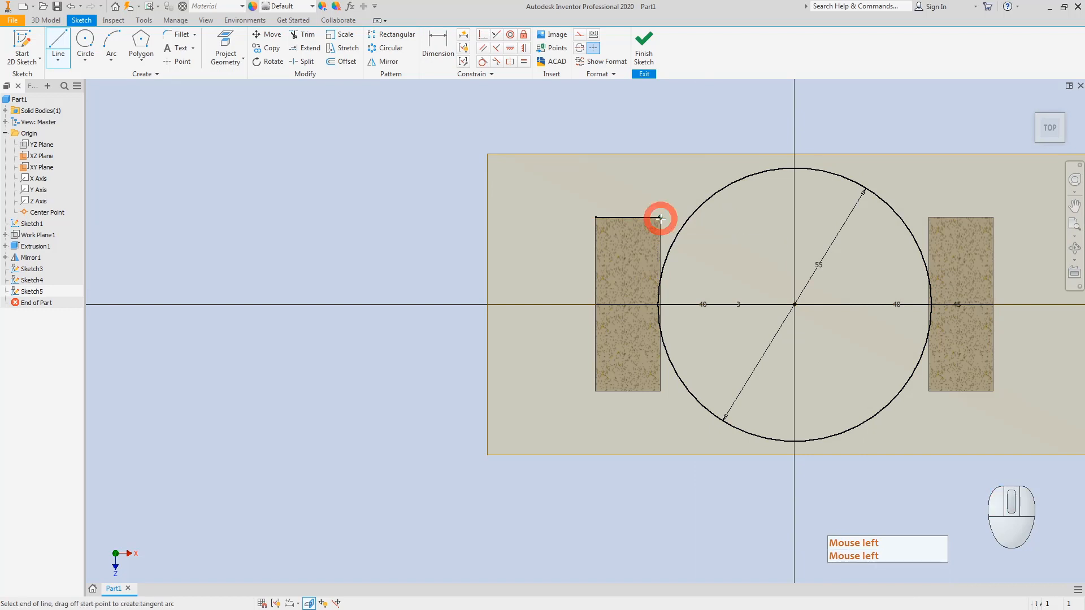
left_click(784, 141)
key("Escape")
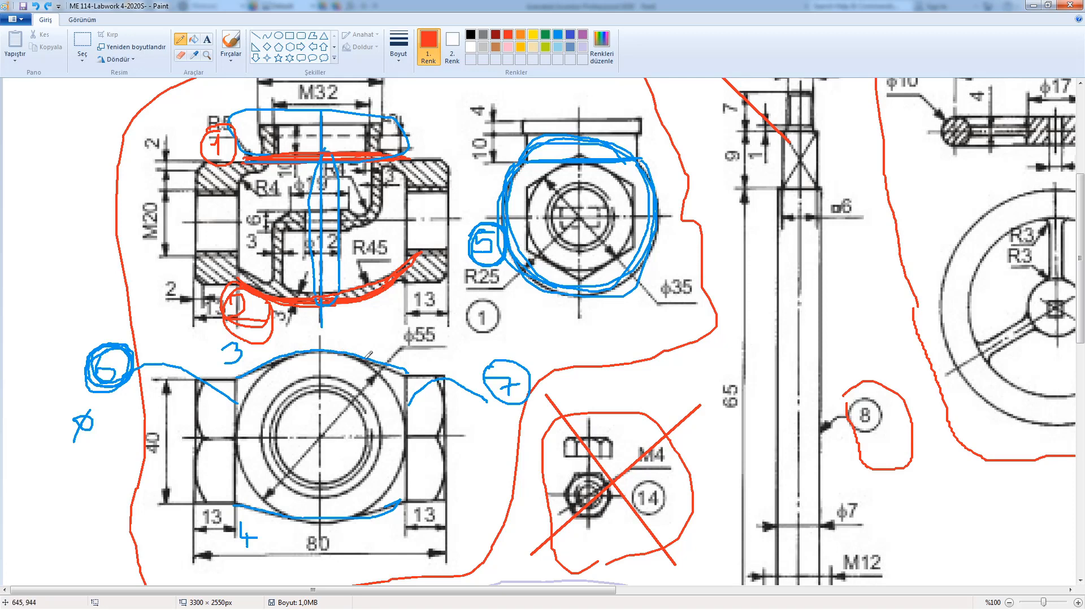
- Switch to the lab drawing in Paint and trace the left portions of curves 3 and 4 in the top view
mouse_move(282, 356)
left_mouse_down()
mouse_move(322, 351)
mouse_move(406, 373)
mouse_move(343, 354)
left_mouse_up()
left_click_drag(239, 377, 291, 357)
left_click_drag(235, 498, 317, 518)
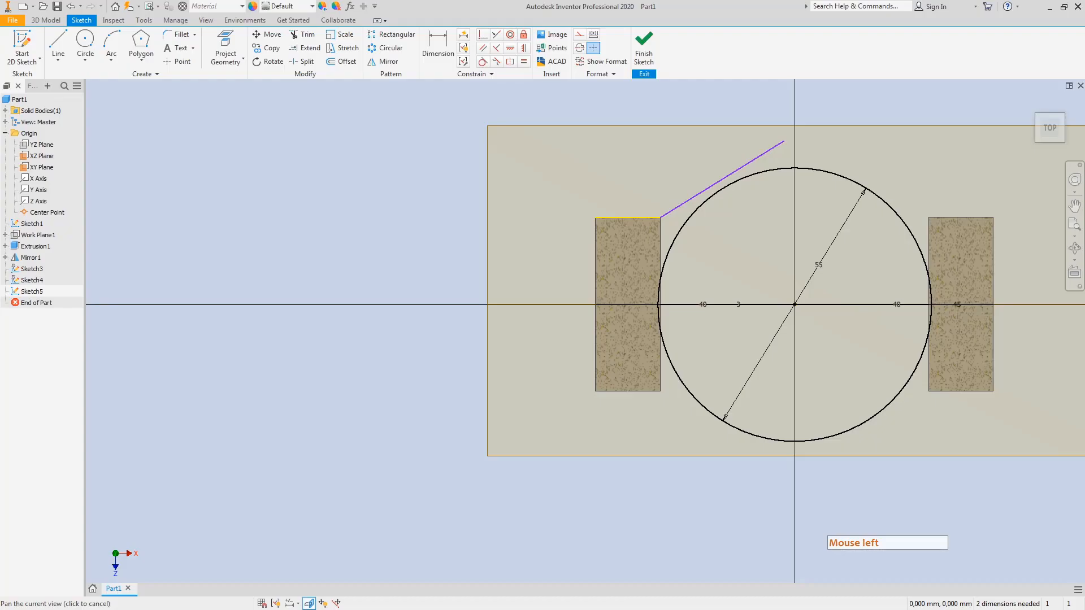
- Return to the Inventor sketch and make the slanted line tangent to the 55 mm circle
left_click(482, 61)
left_click(691, 199)
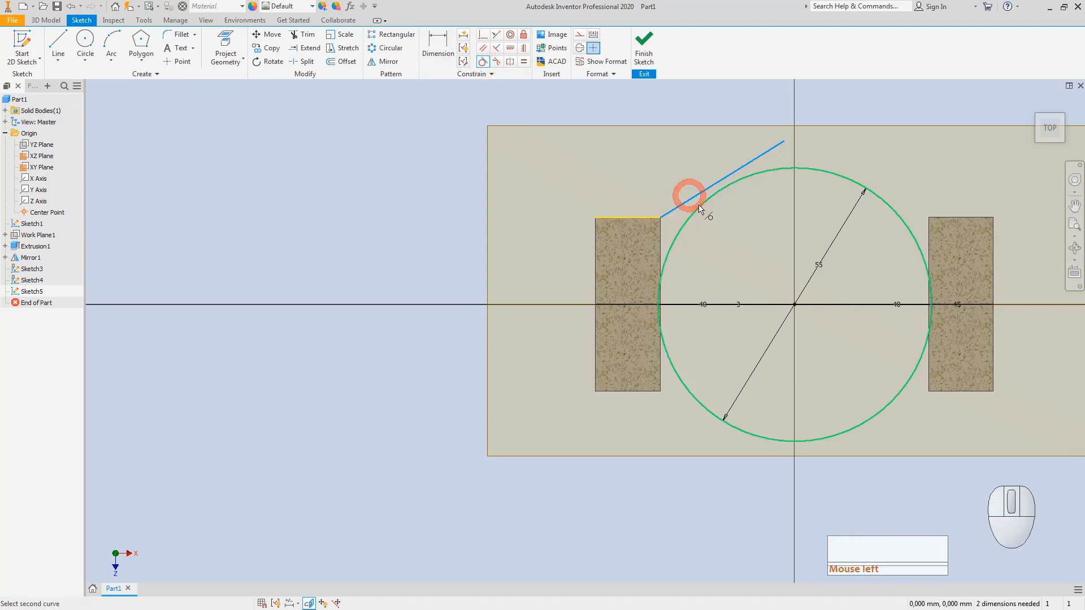
left_click(701, 207)
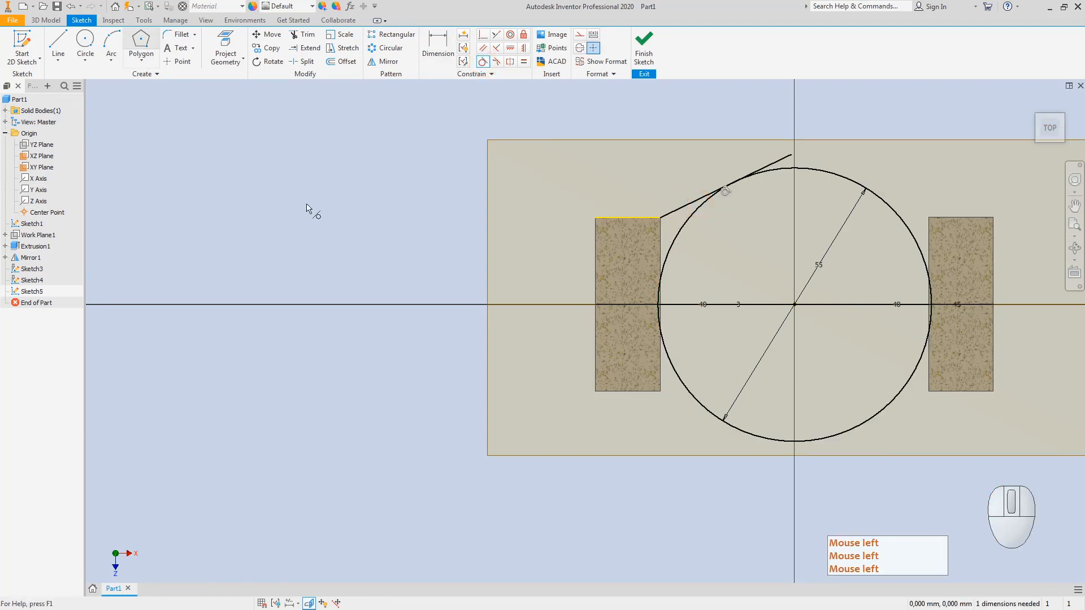
left_click(57, 42)
left_click(928, 217)
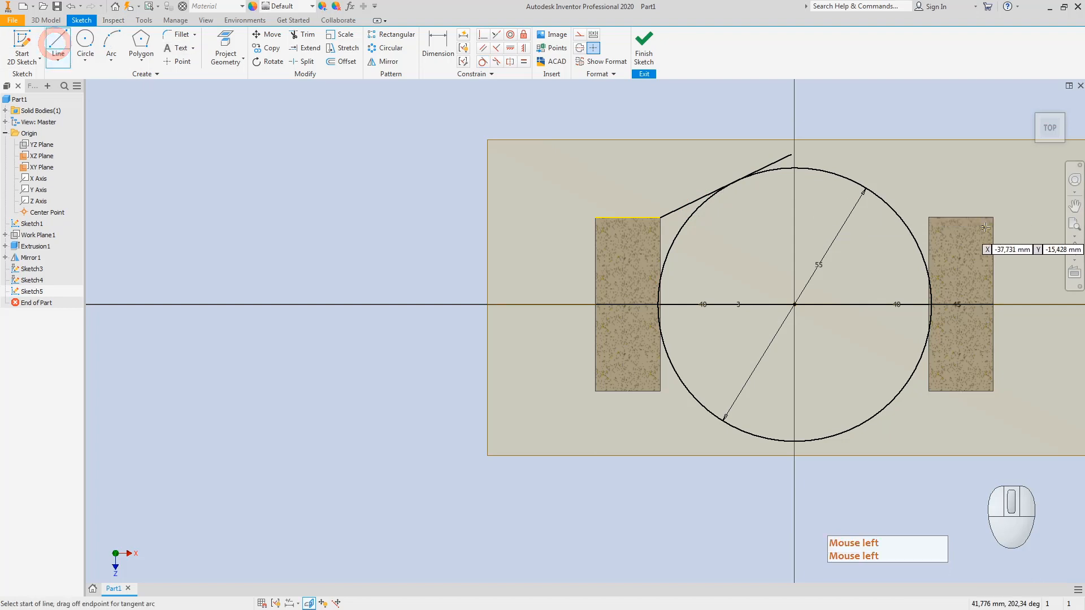
left_click(994, 217)
left_click(380, 61)
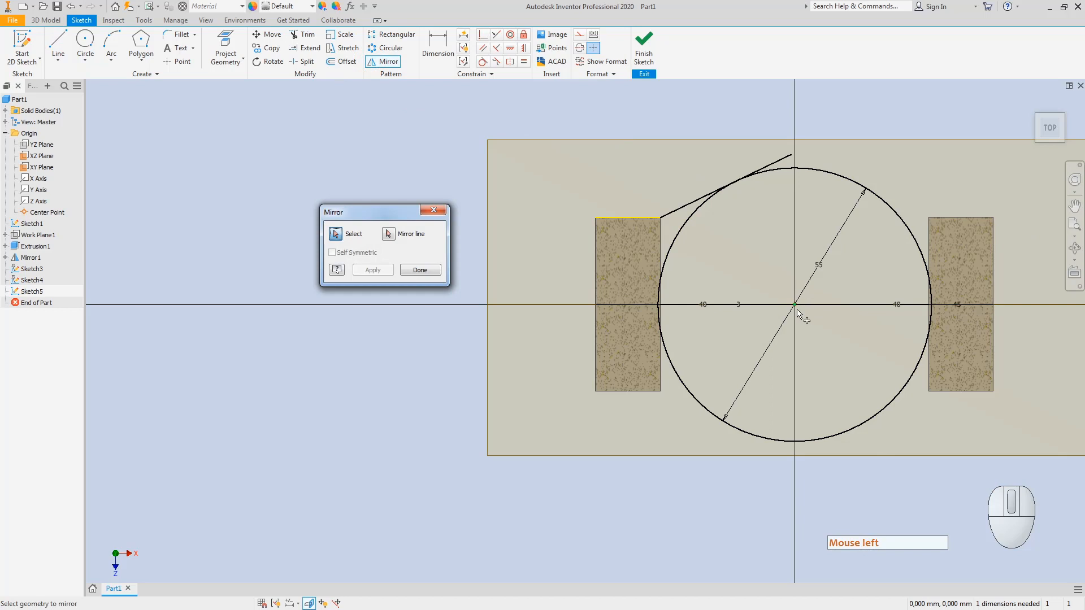
left_click(433, 211)
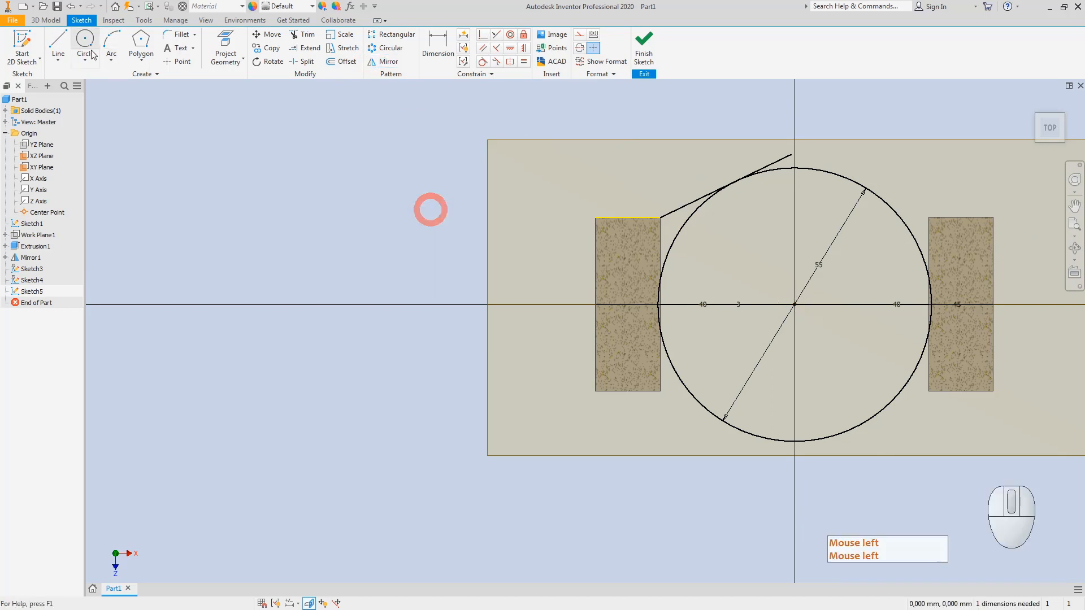
- Draw a second slanted line from the right hexagonal end's upper inner corner, passing above the 55 mm circle
left_click(57, 42)
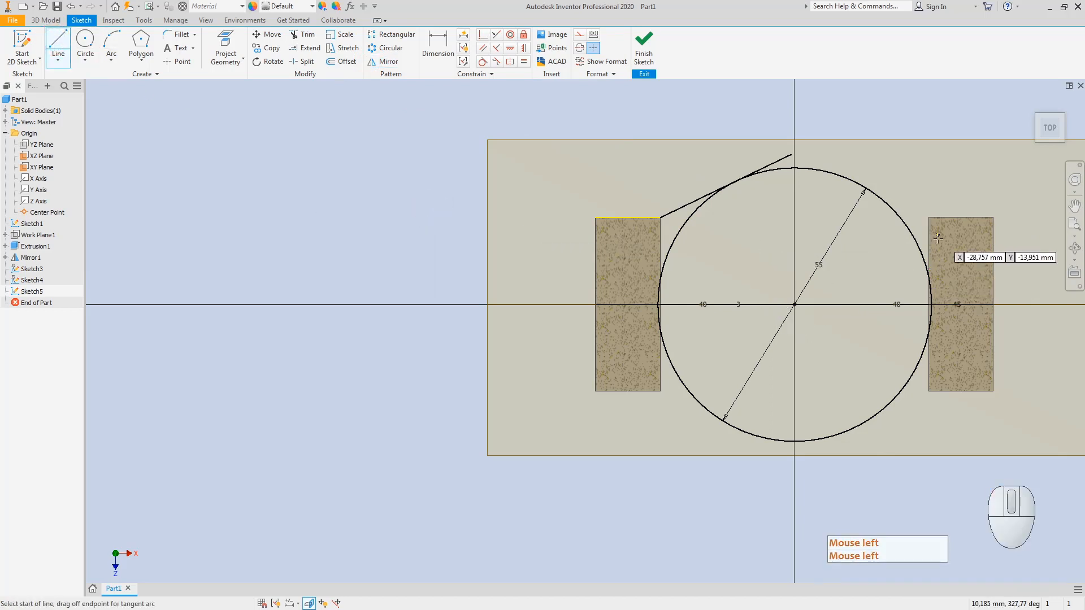
left_click(929, 217)
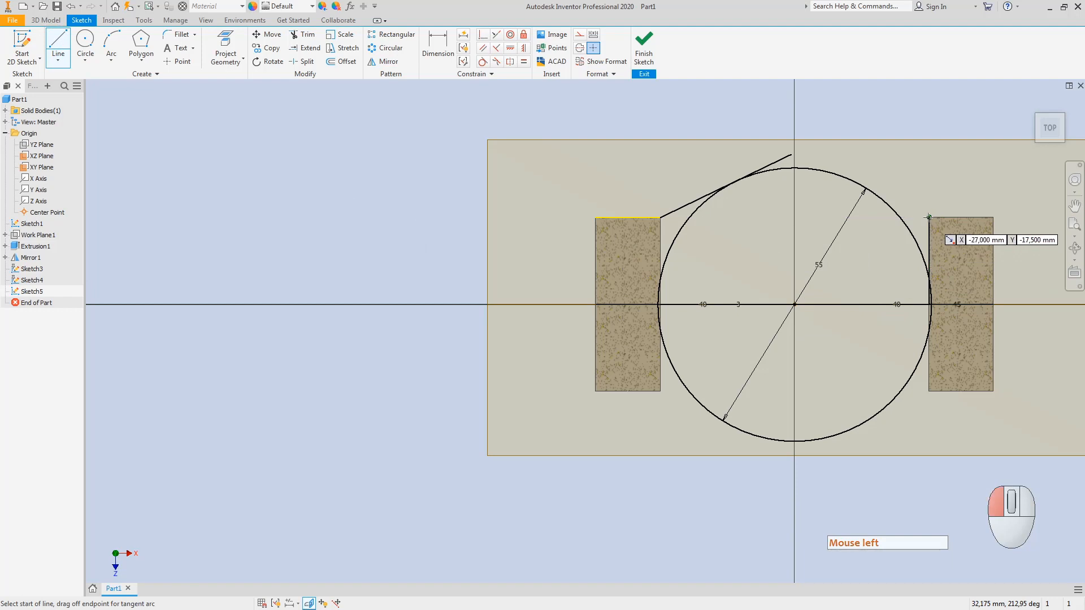
left_click(783, 121)
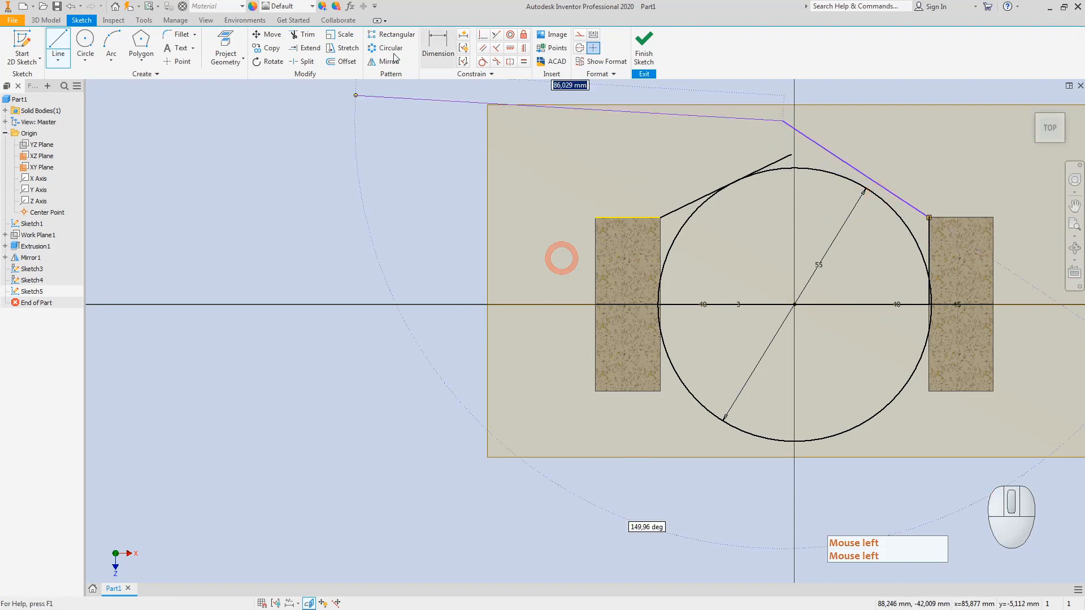
- Make the slanted line from the right hexagonal end tangent to the 55 mm circle
left_click(482, 62)
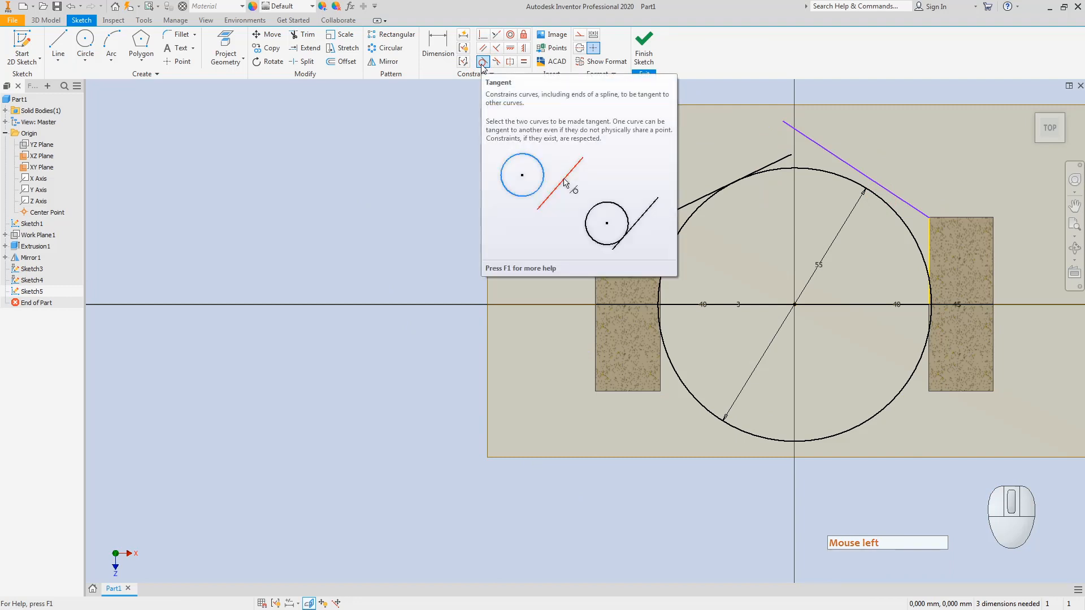
left_click(841, 157)
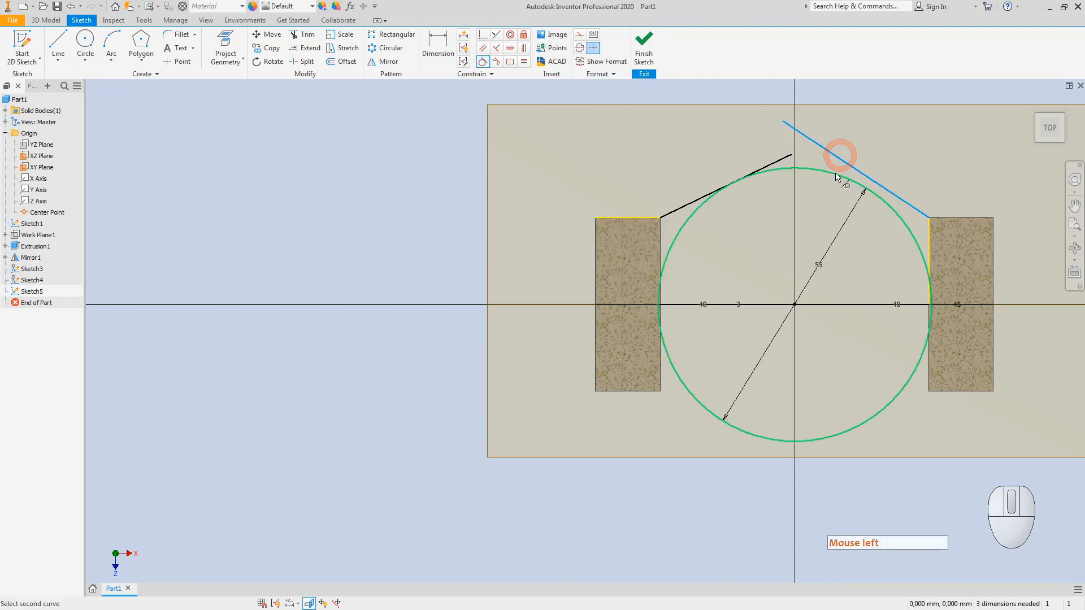
left_click(835, 173)
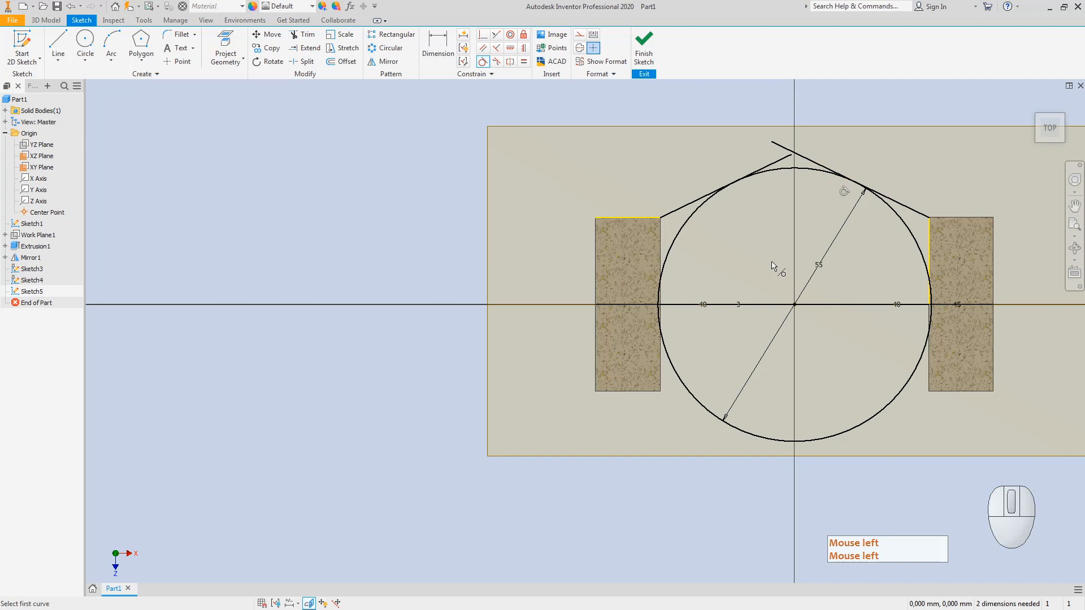
- Trim the ends of both slanted lines that extend past their tangent points on the 55 mm circle
left_click(298, 34)
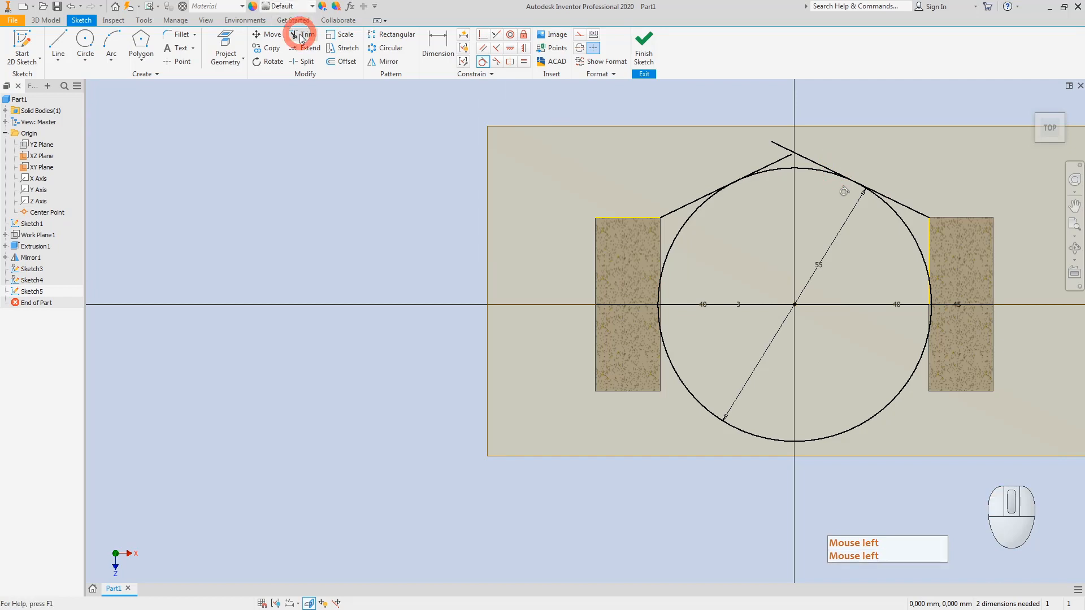
left_click(778, 144)
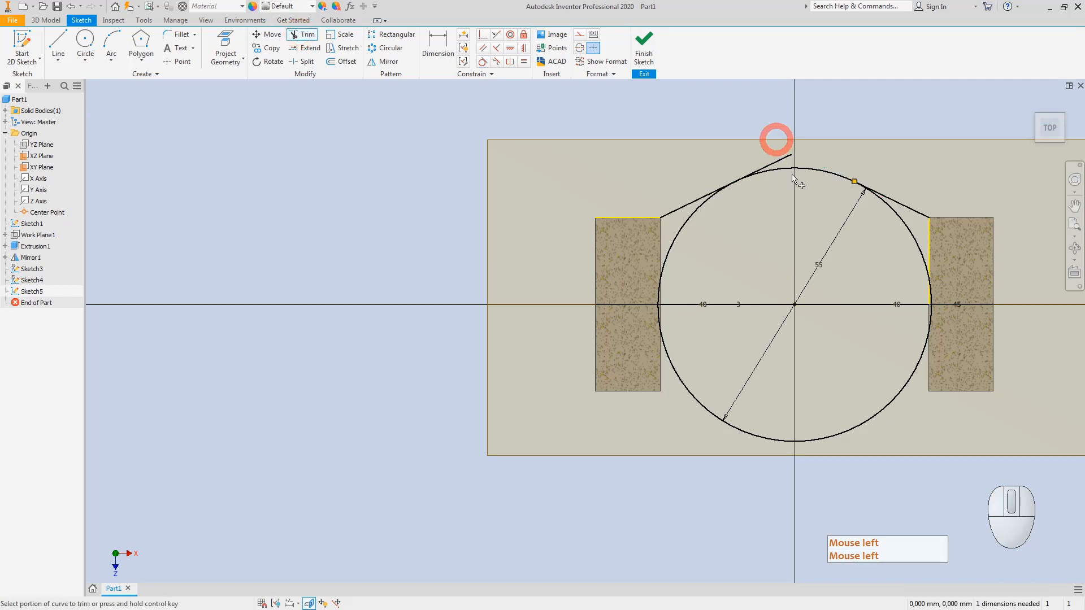
left_click(781, 158)
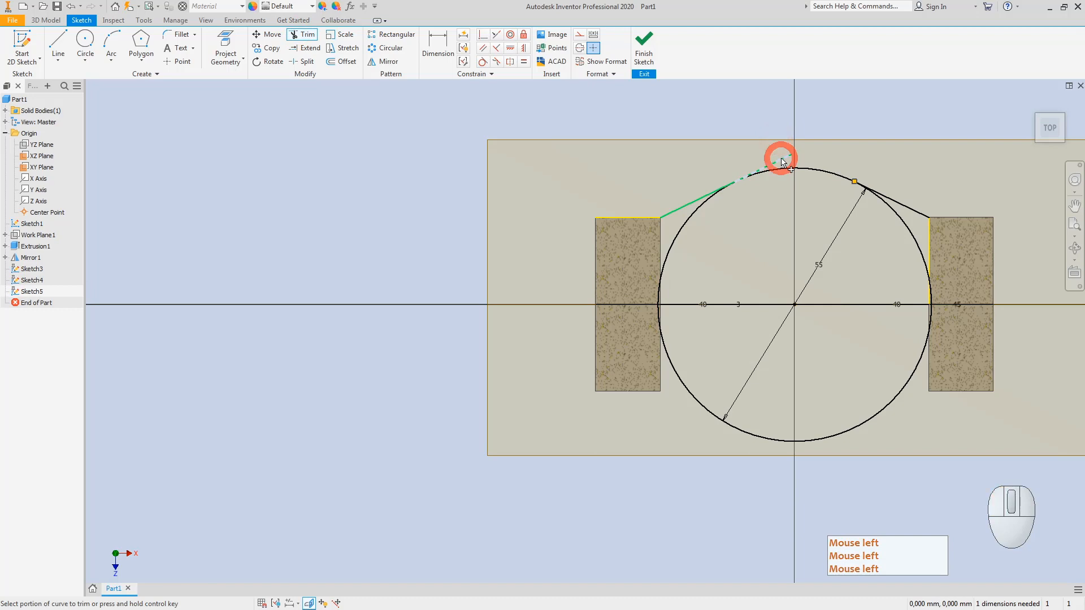
- Trim the 55 mm circle down to the upper arc that joins the two slanted tangent lines
left_click(669, 257)
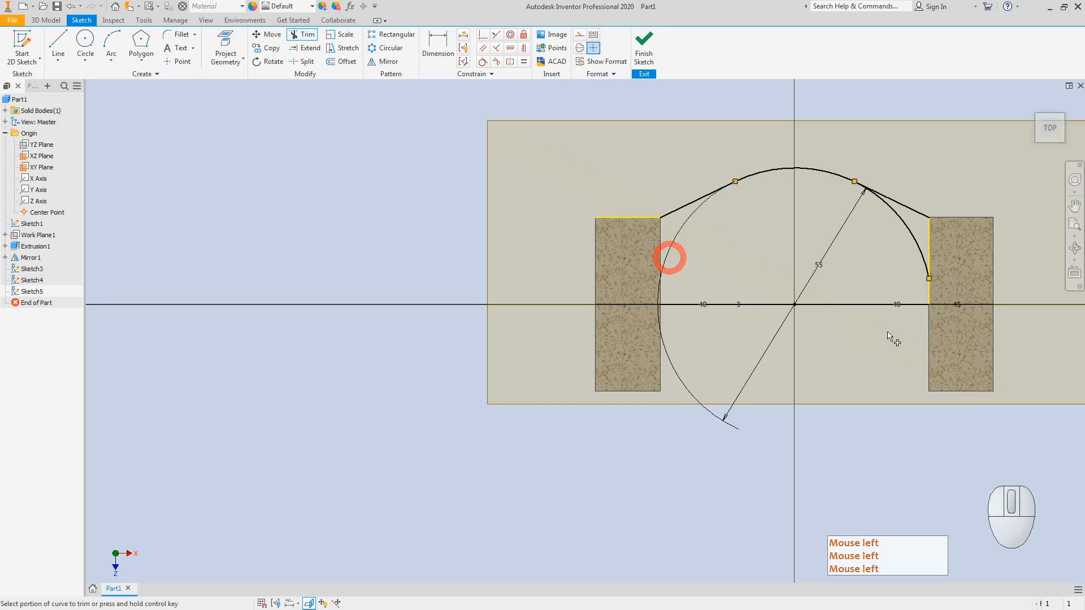
left_click(921, 254)
key("Escape")
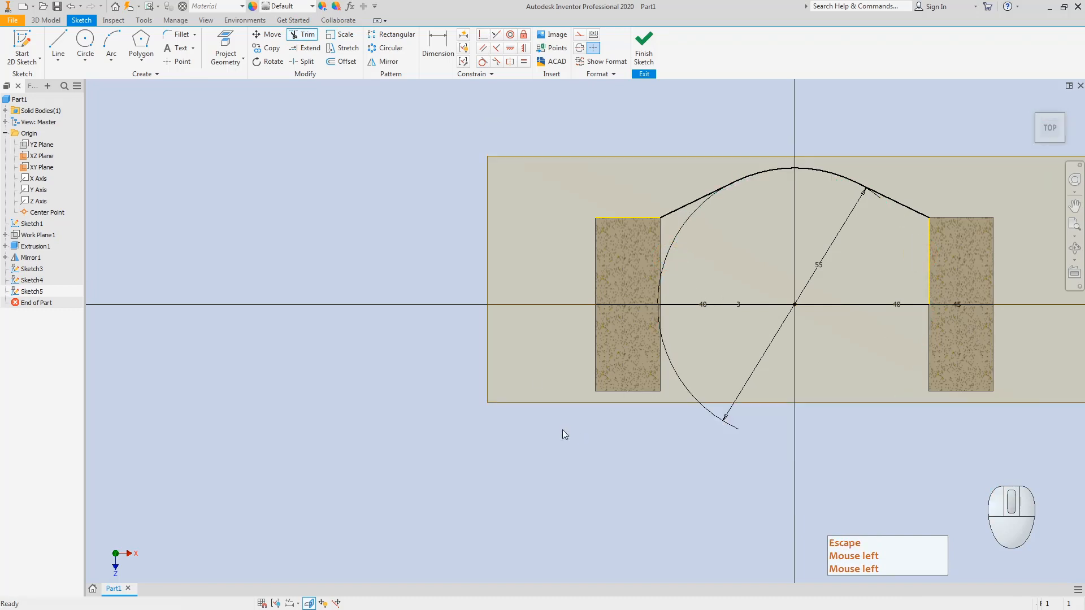
- Convert the projected upper edge of one block and inner edge of the other to construction lines, and finish the sketch
left_click(521, 246)
right_click(608, 217)
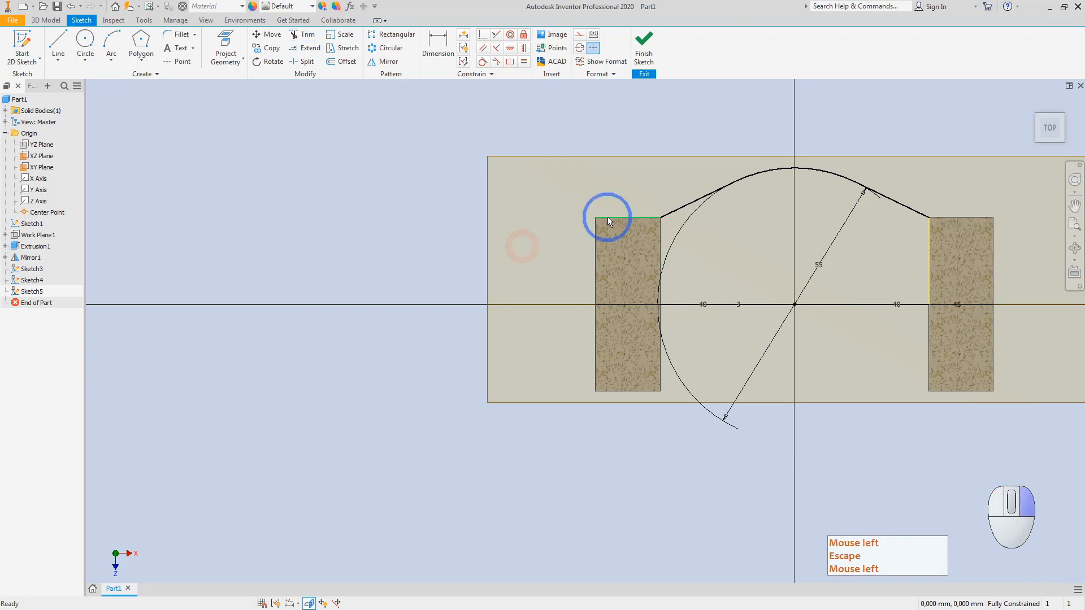
left_click(652, 215)
left_click(722, 242)
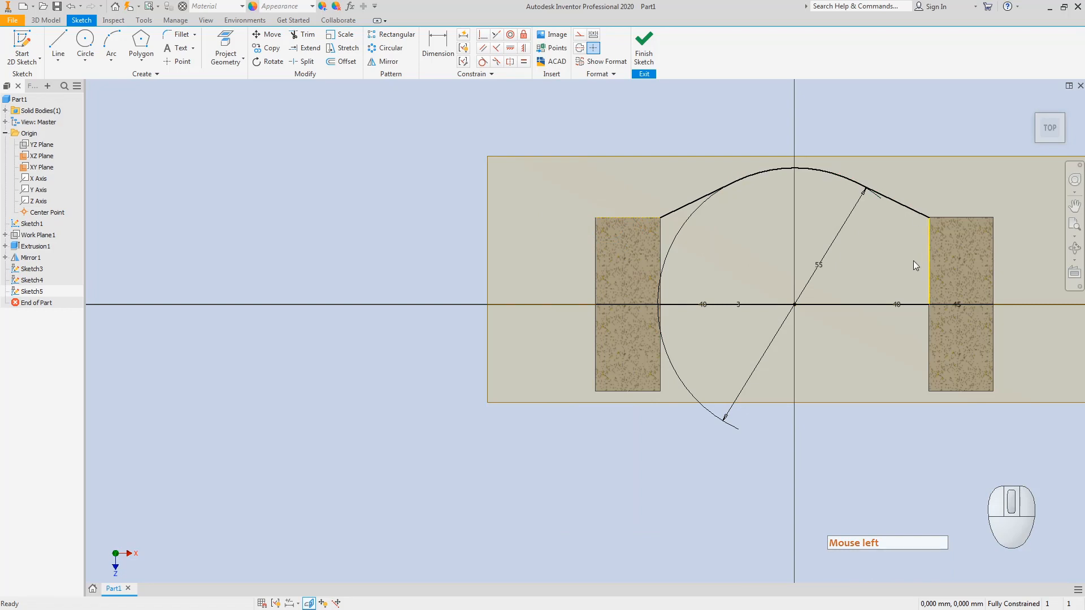
right_click(928, 258)
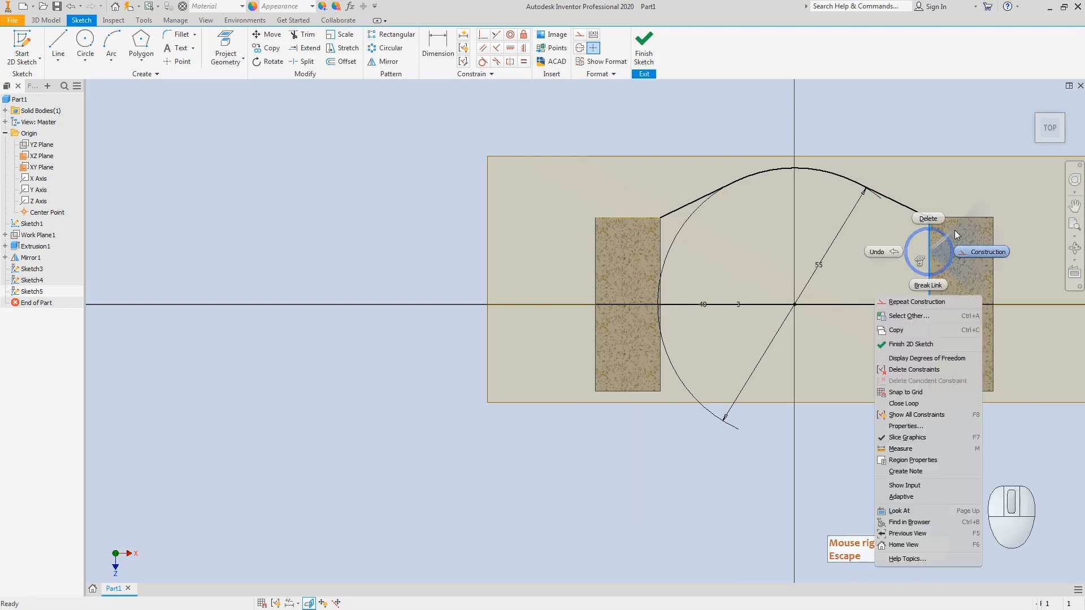
left_click(972, 252)
left_click(958, 171)
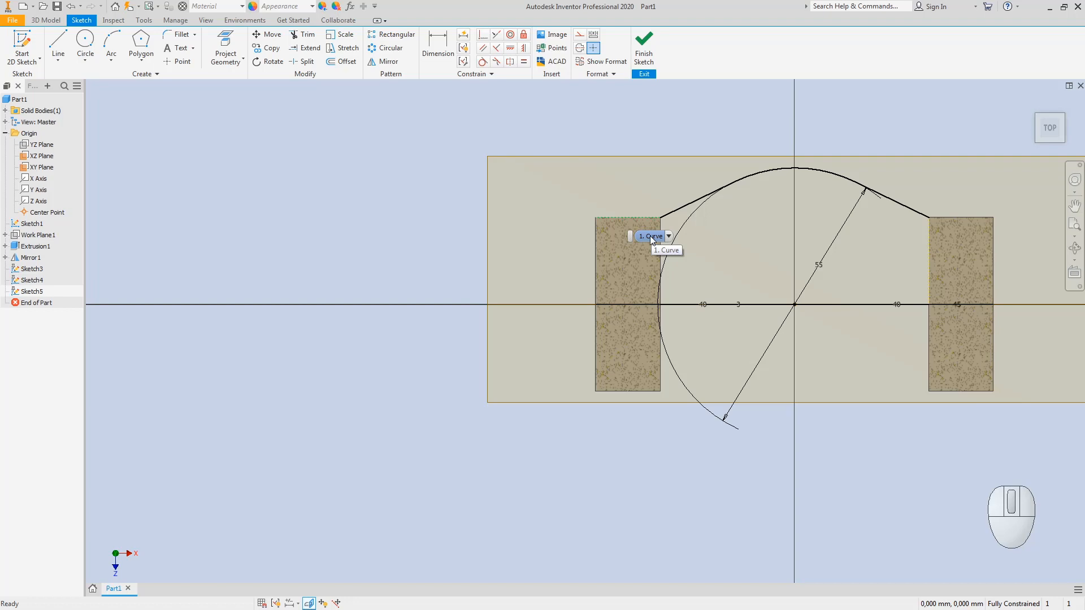
left_click(645, 46)
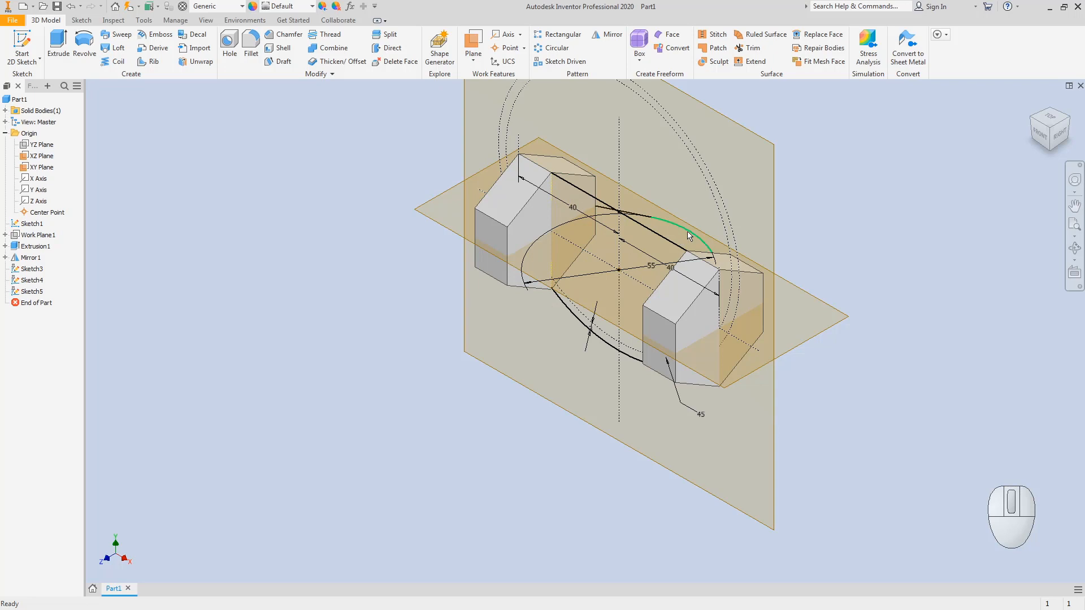
- Try to mirror Sketch5, the arc and tangent-line profile, about the XY Plane with the Mirror feature
left_click(33, 291)
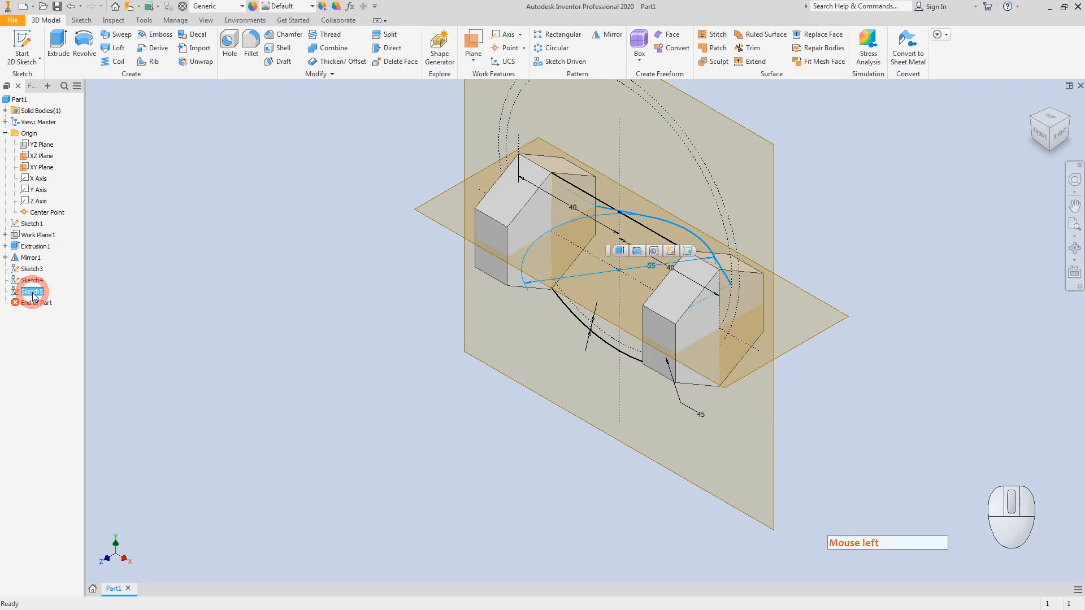
left_click(604, 35)
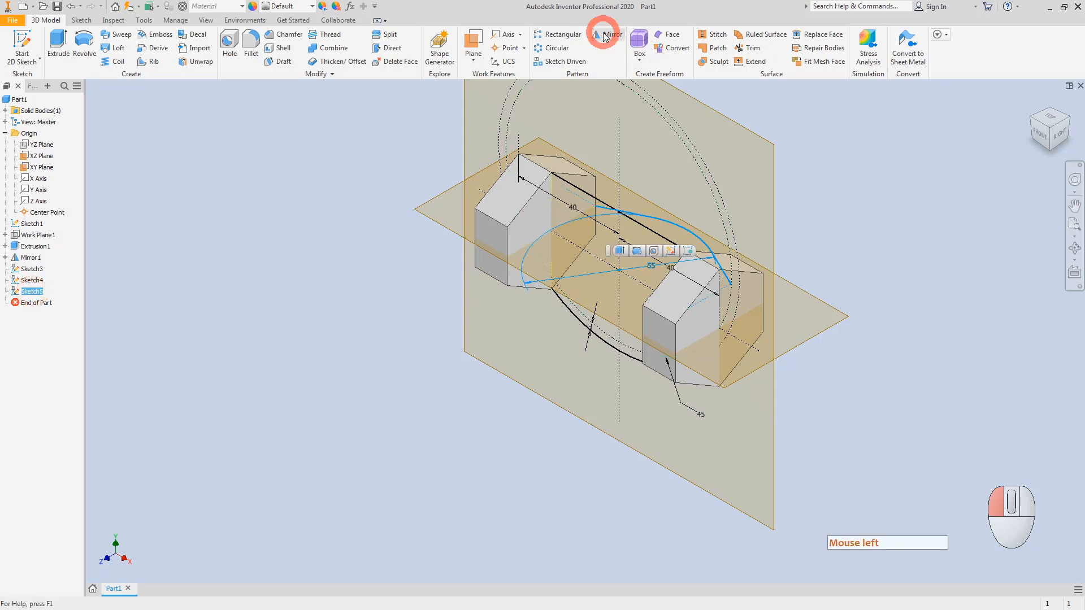
left_click(762, 139)
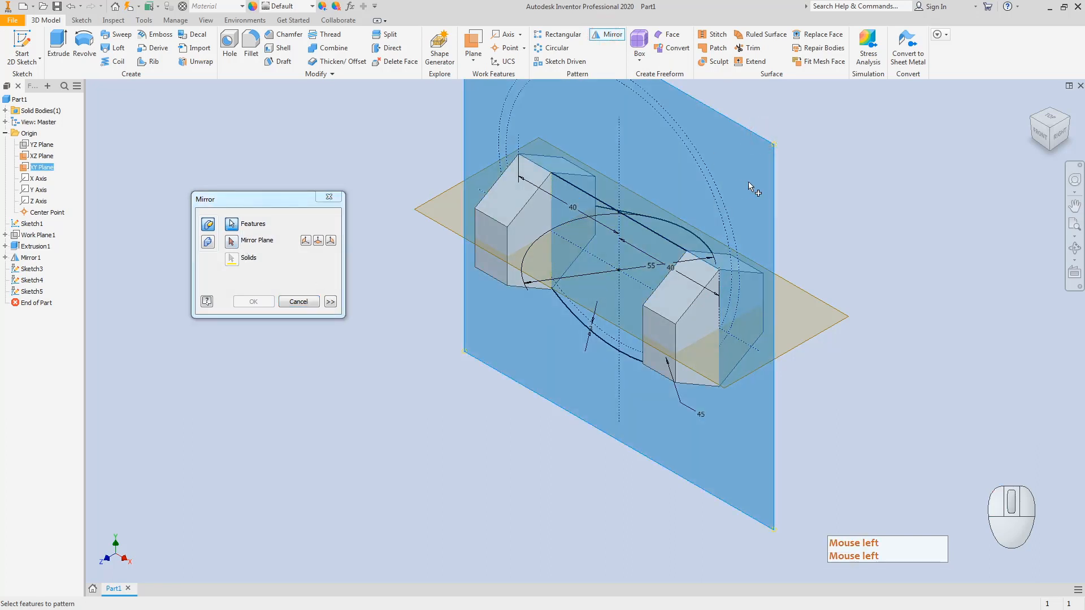
left_click(774, 196, "ctrl")
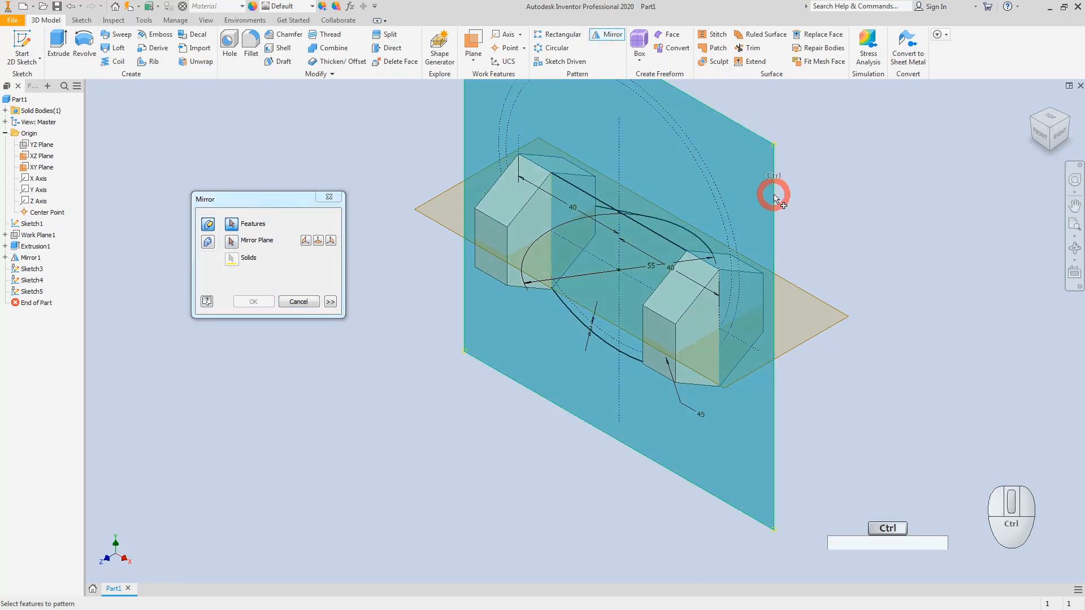
left_click(233, 225)
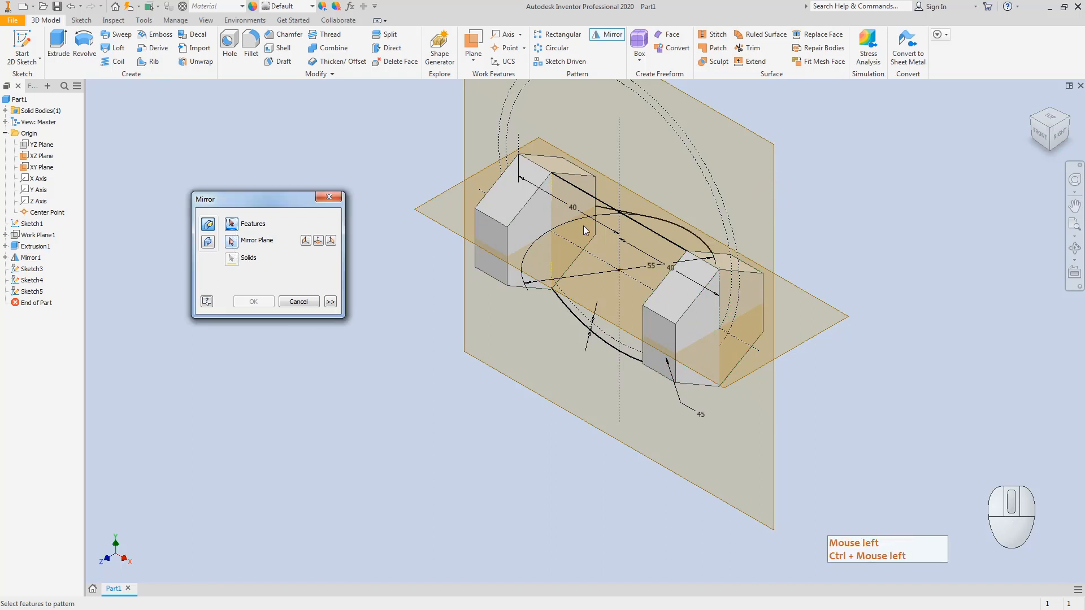
left_click(34, 291)
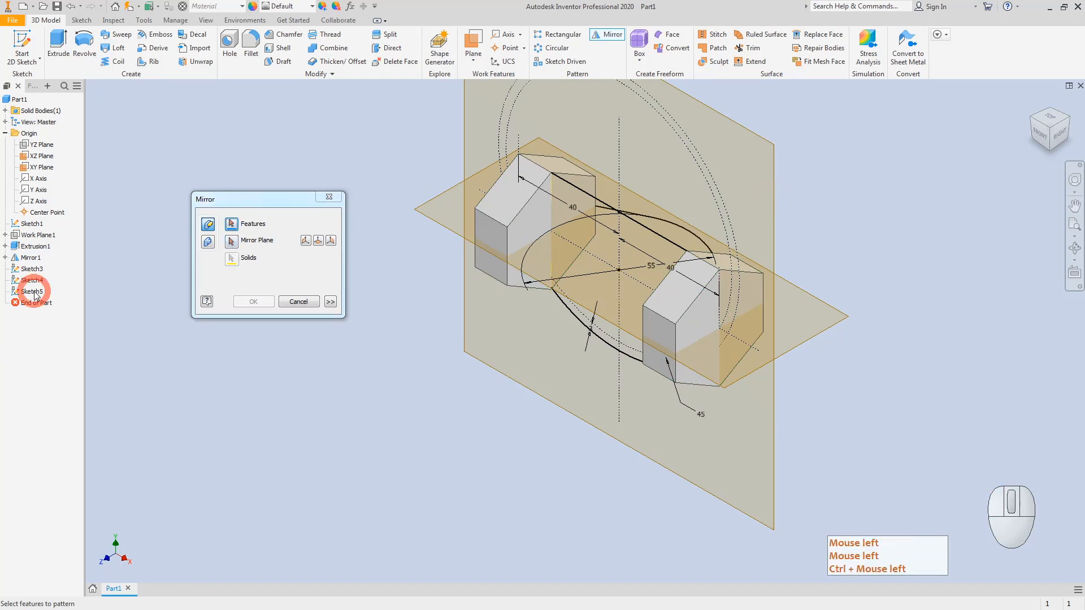
left_click(230, 222)
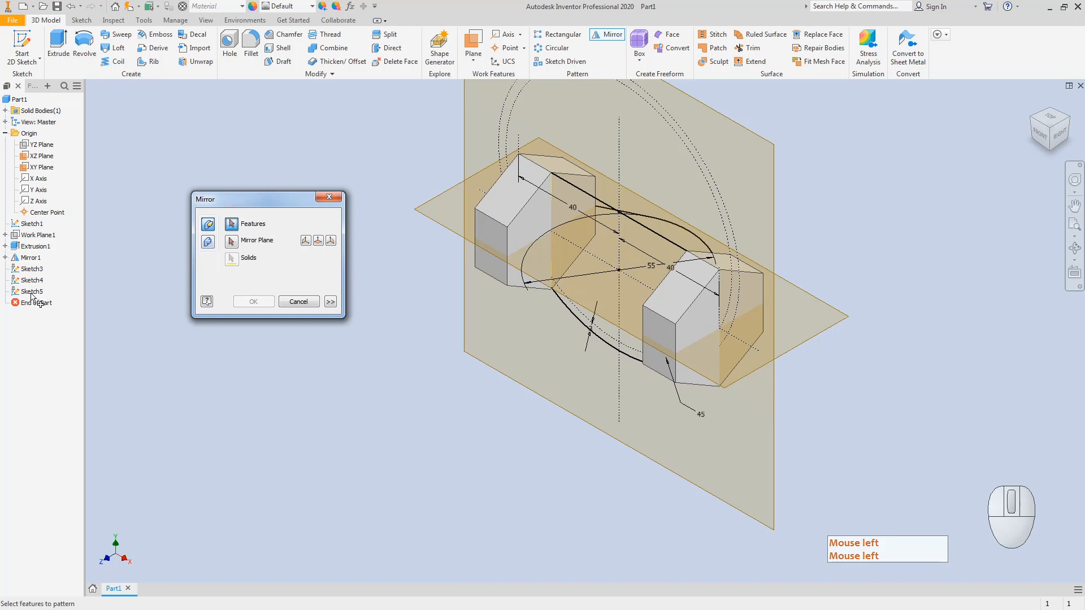
left_click(236, 228)
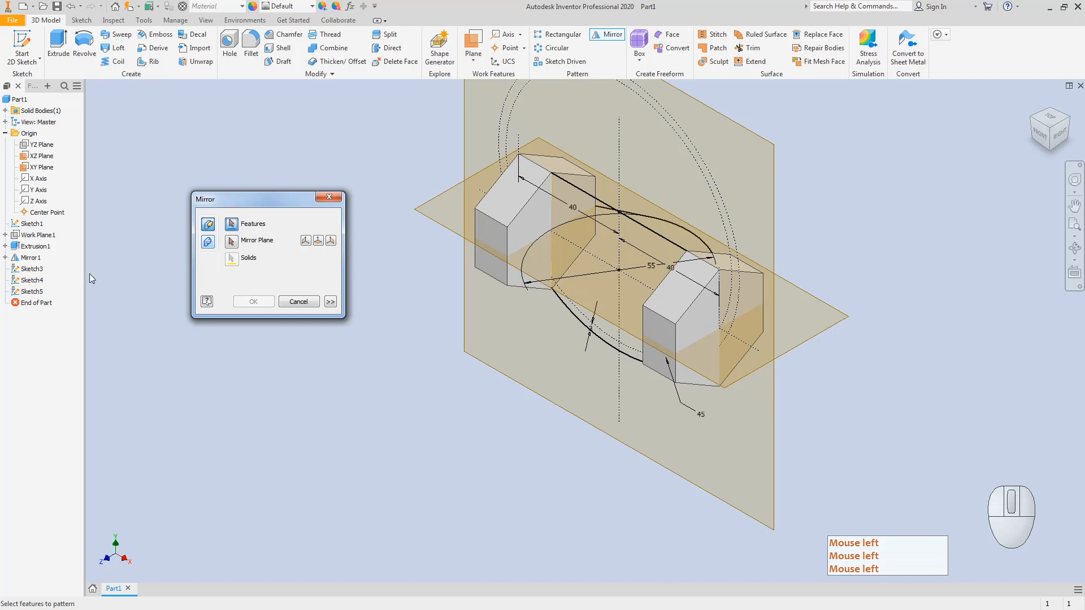
left_click(224, 231)
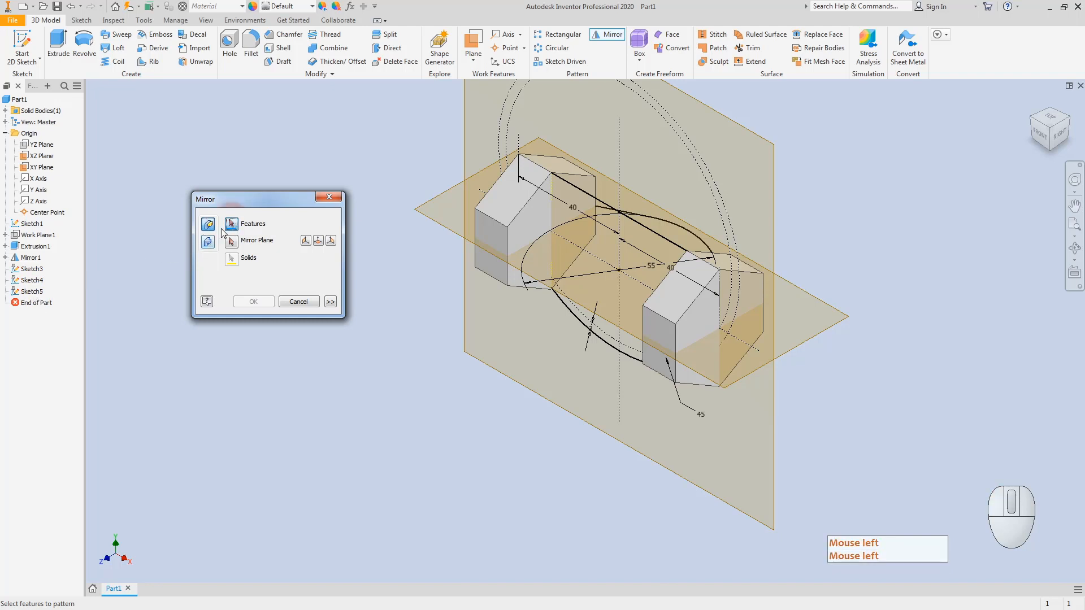
key("Escape")
key("Escape")
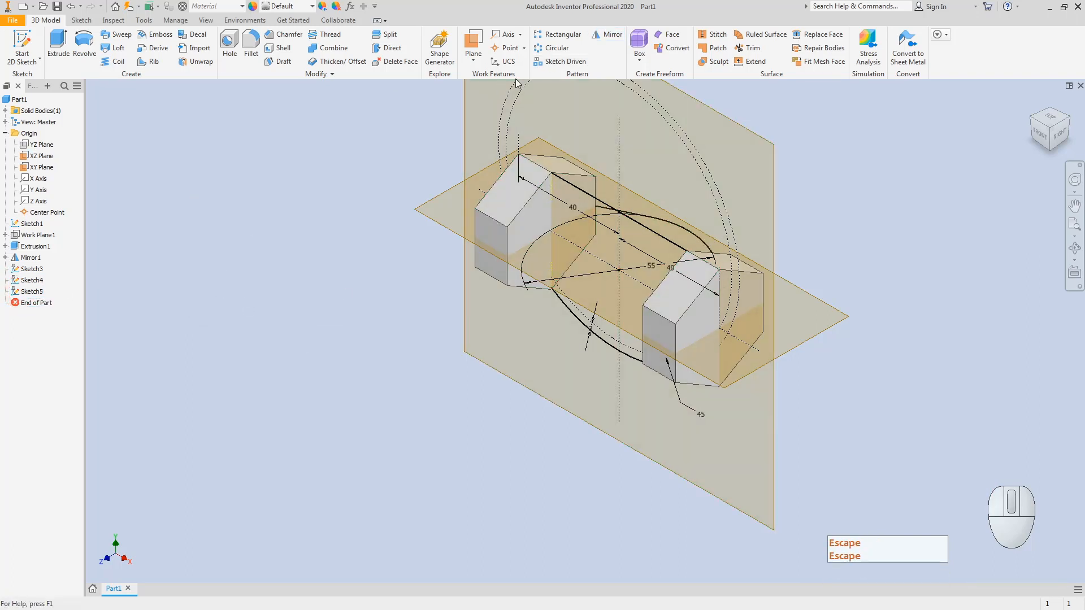
double_click(30, 291)
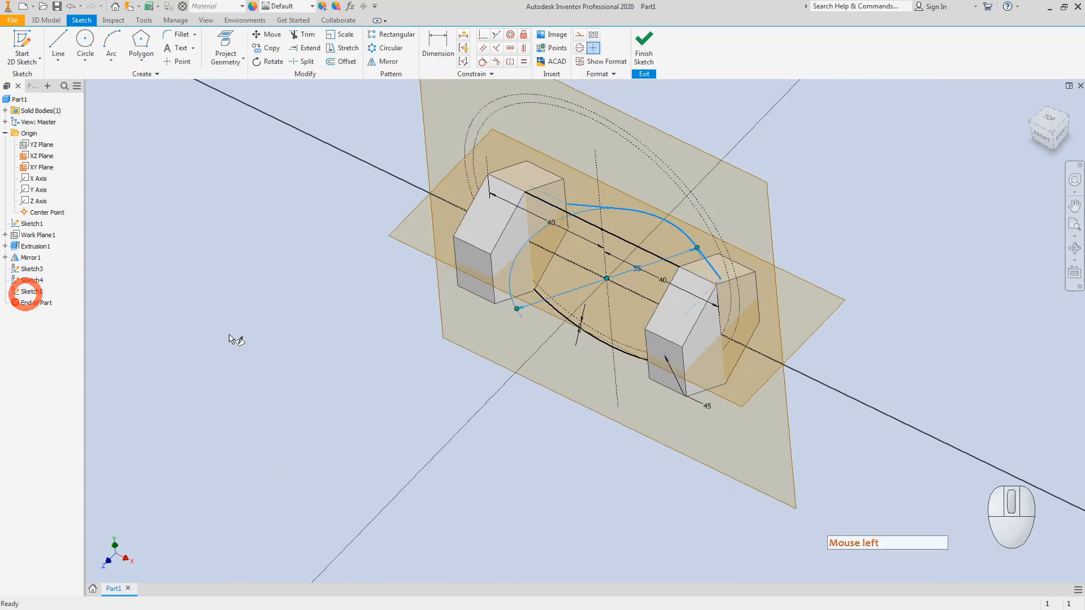
left_click(644, 46)
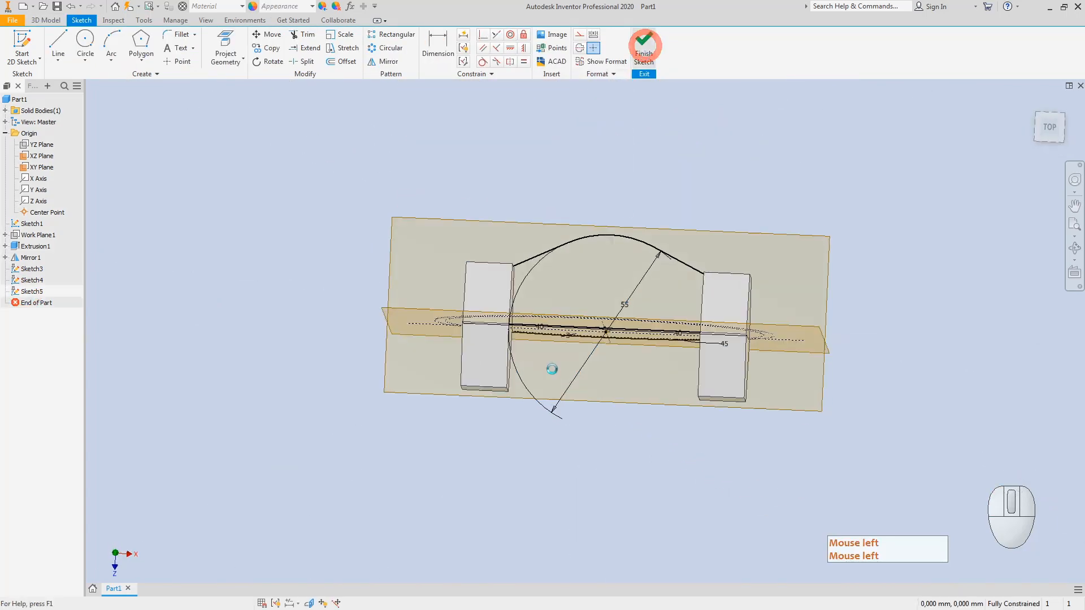
left_click(266, 378)
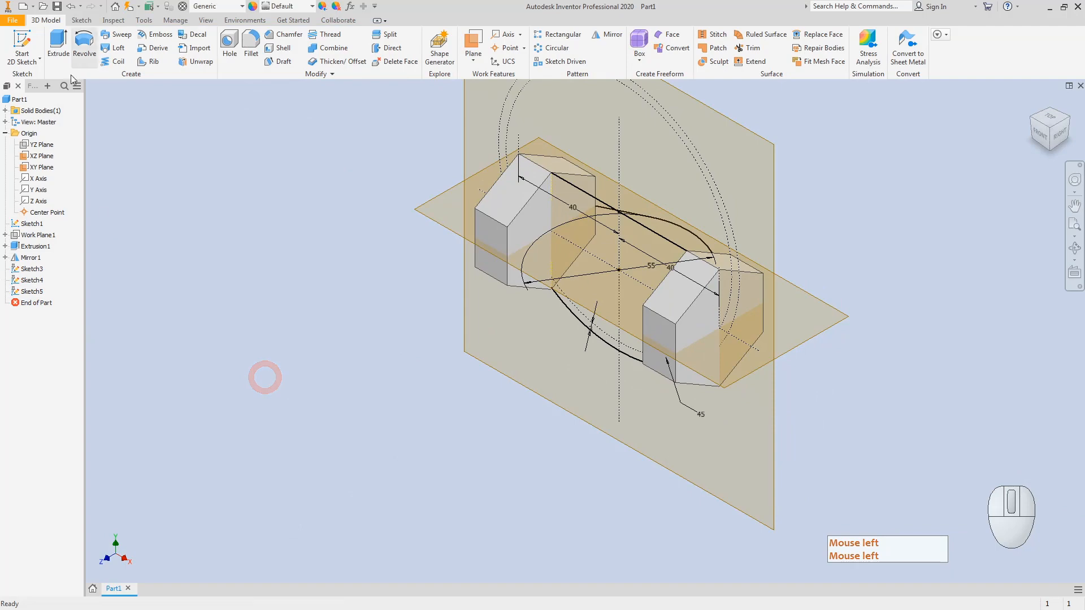
- Start a new 2D sketch on the horizontal XZ Plane and draw a circle centred on the origin inside the existing arc
left_click(22, 43)
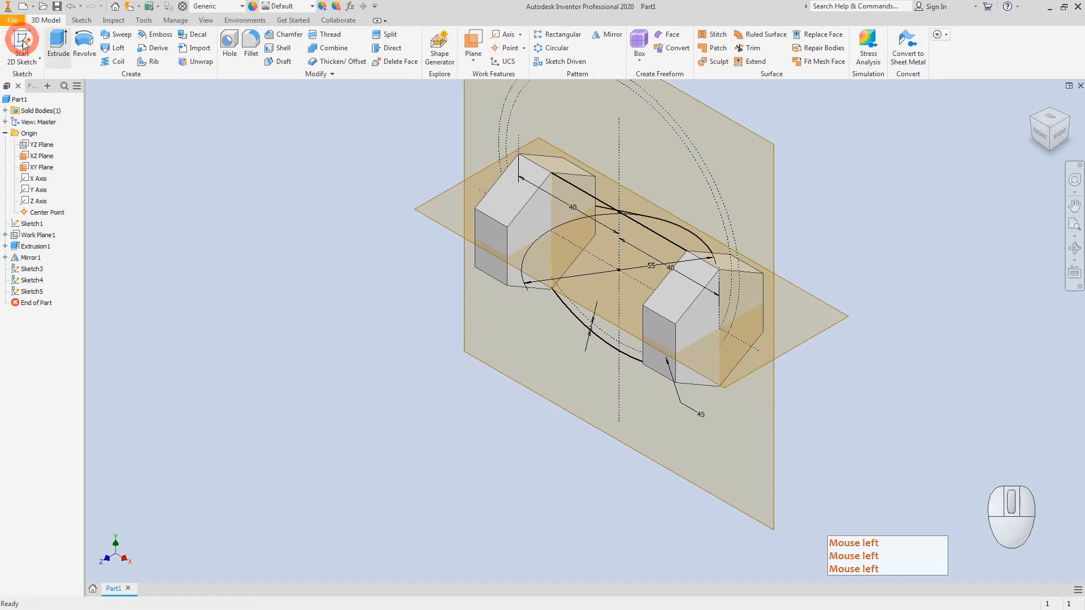
left_click(422, 205)
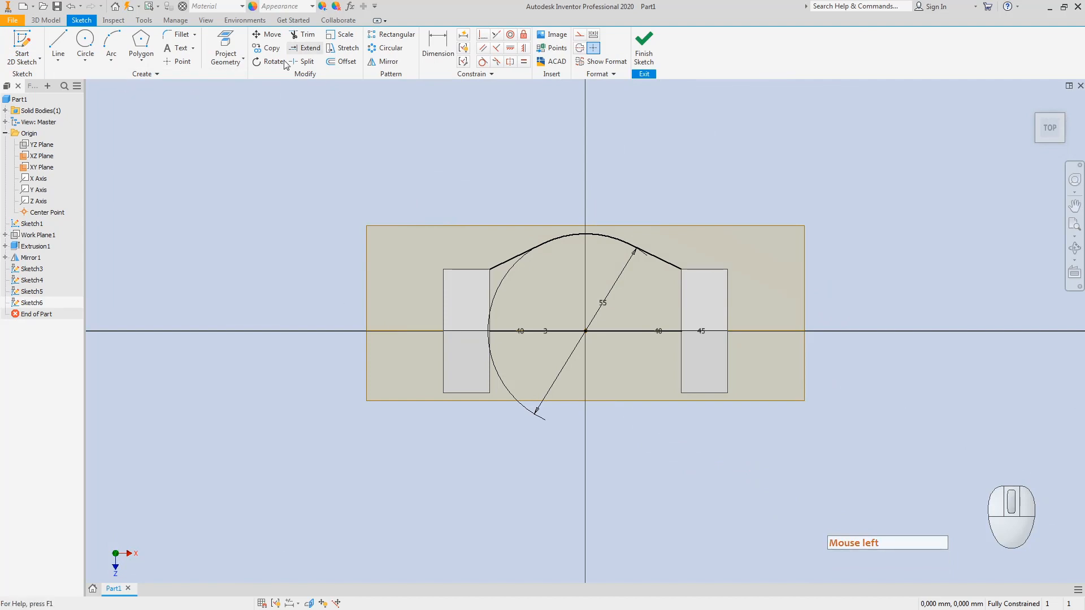
left_click(86, 42)
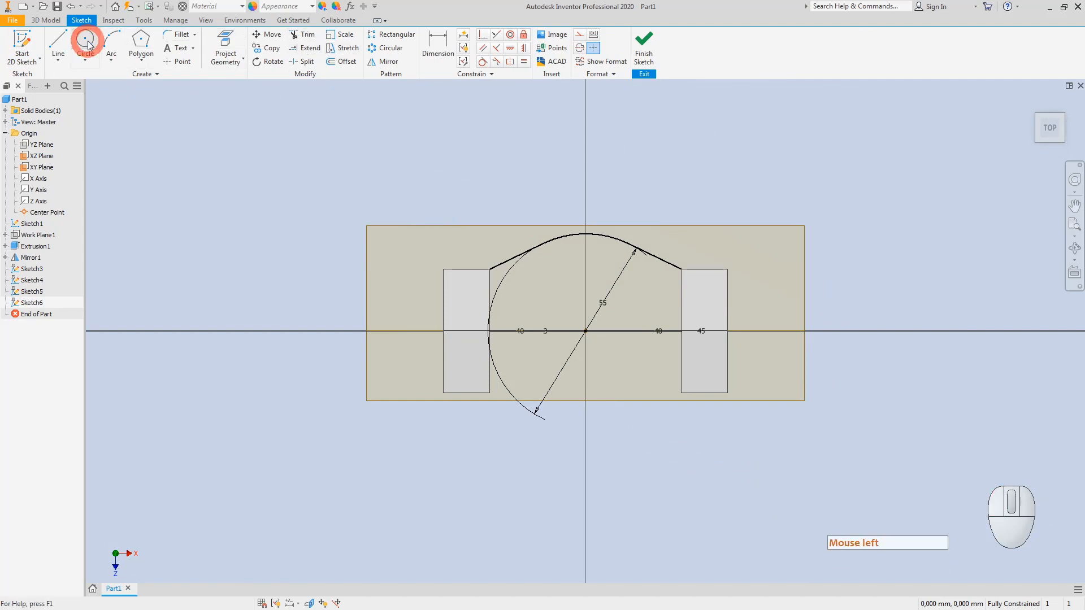
left_click(586, 331)
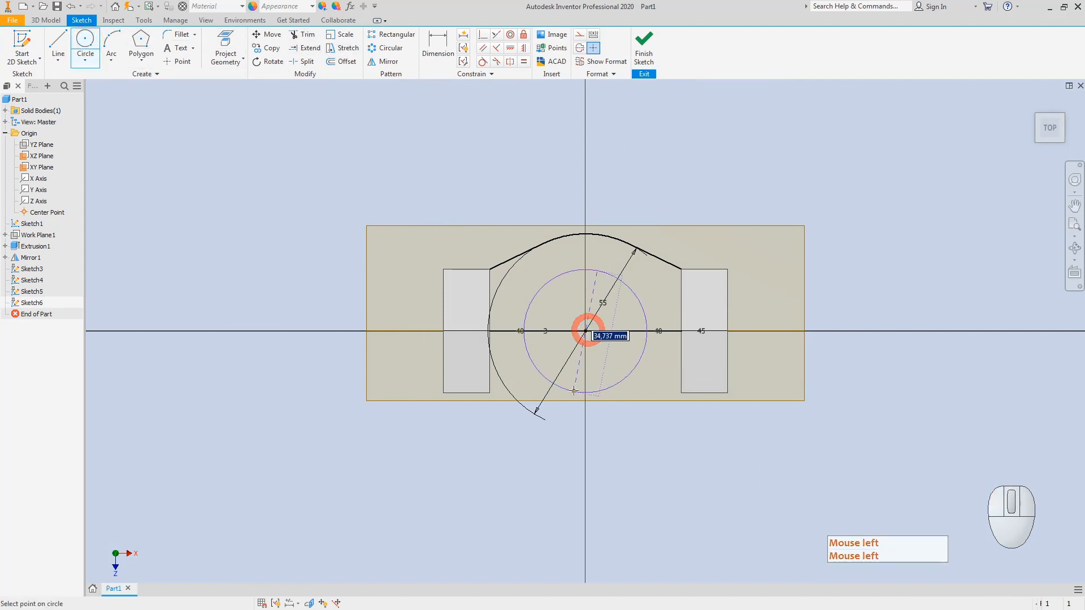
left_click(572, 395)
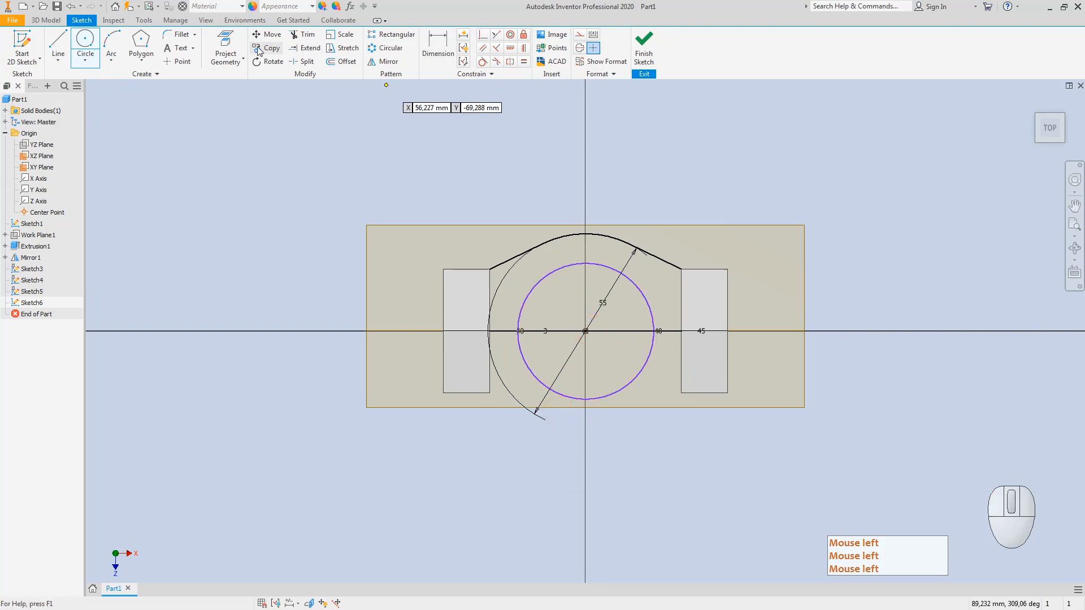
- Project the upper arc of the existing profile into the sketch and make the new circle equal to it
left_click(226, 45)
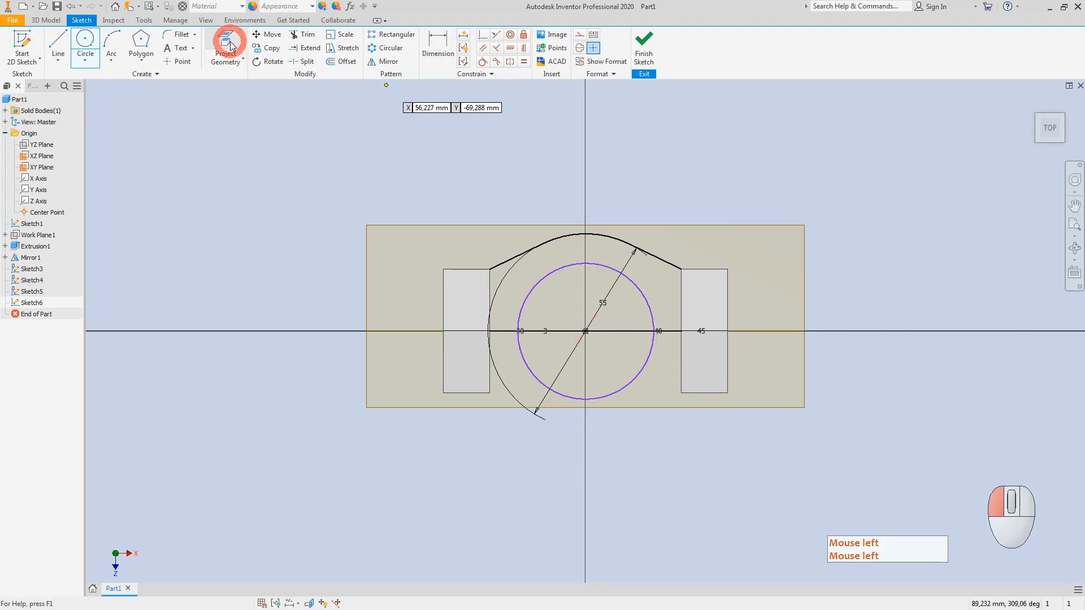
left_click(524, 63)
left_click(606, 266)
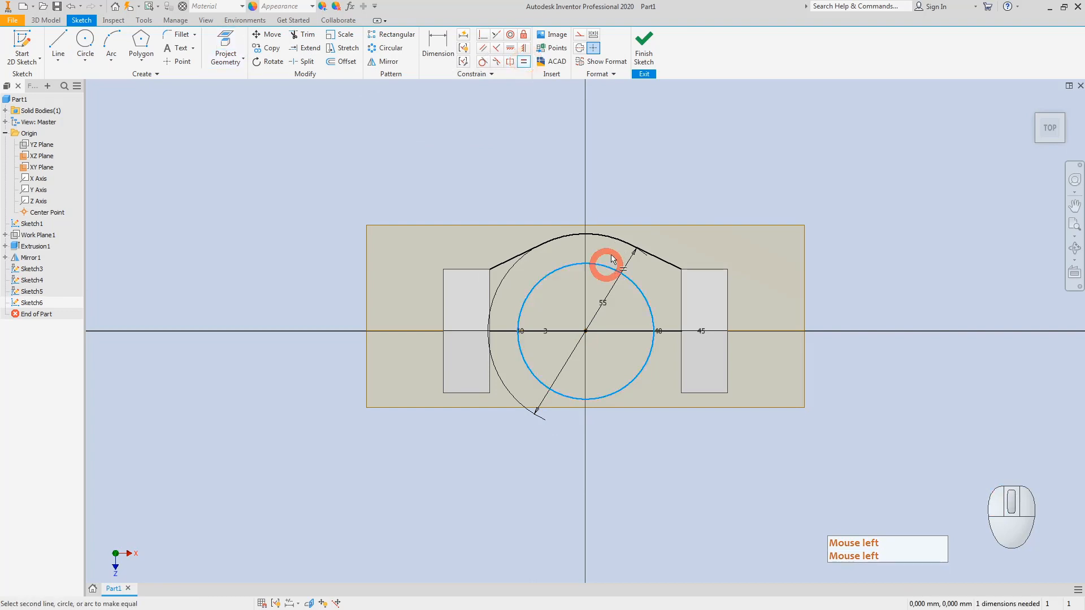
left_click(226, 45)
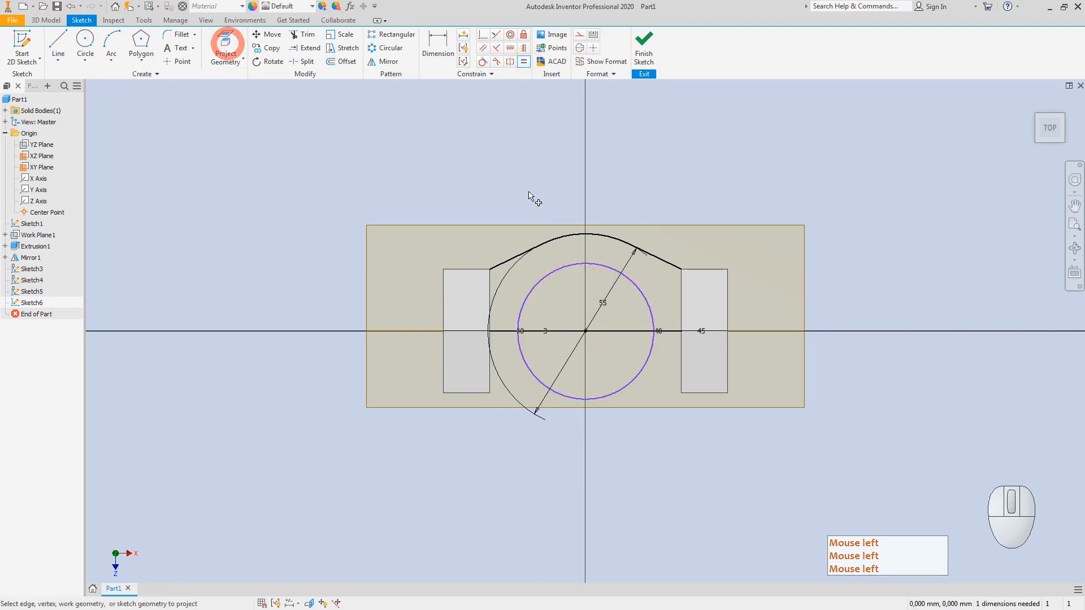
left_click(596, 238)
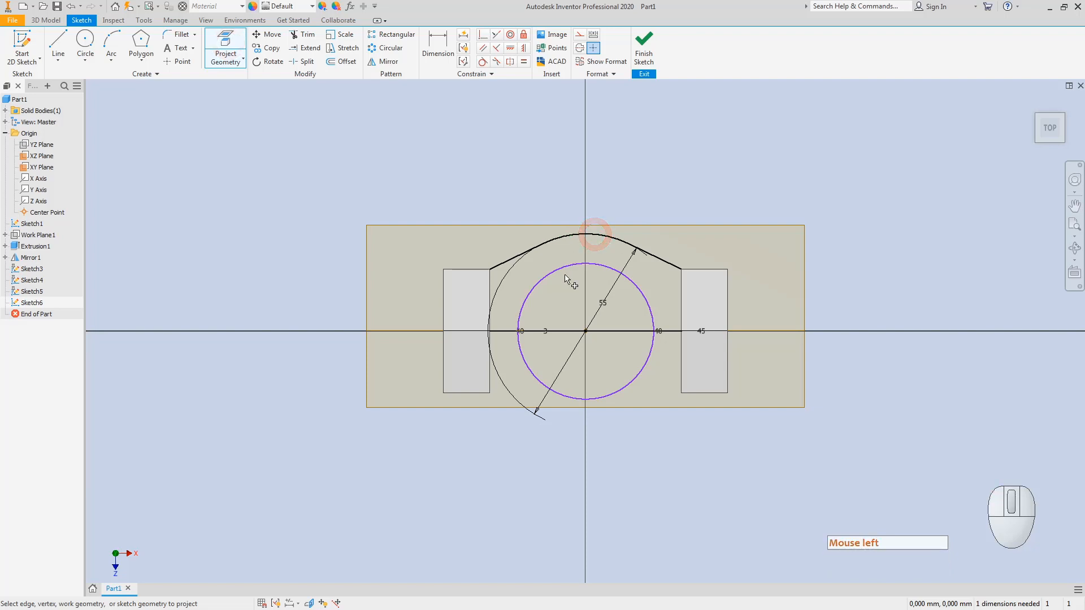
key("Escape")
left_click(525, 63)
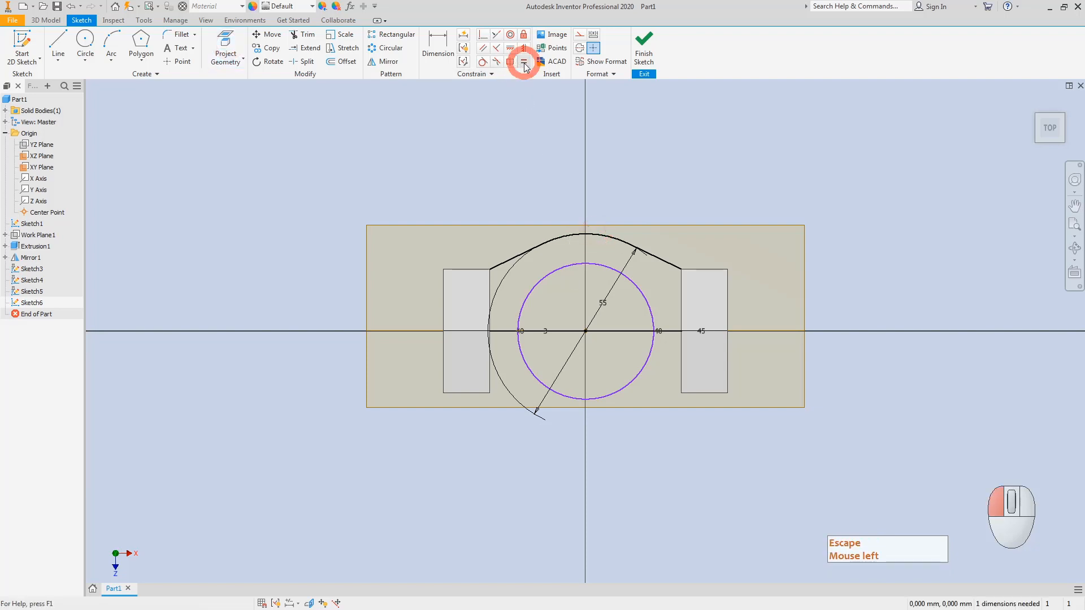
left_click(608, 267)
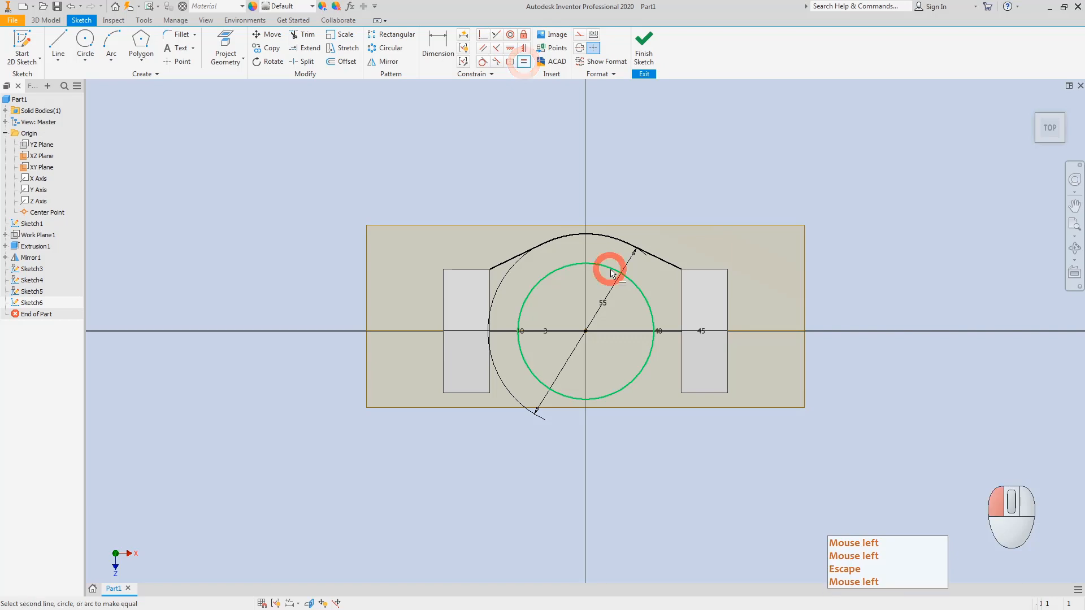
left_click(596, 239)
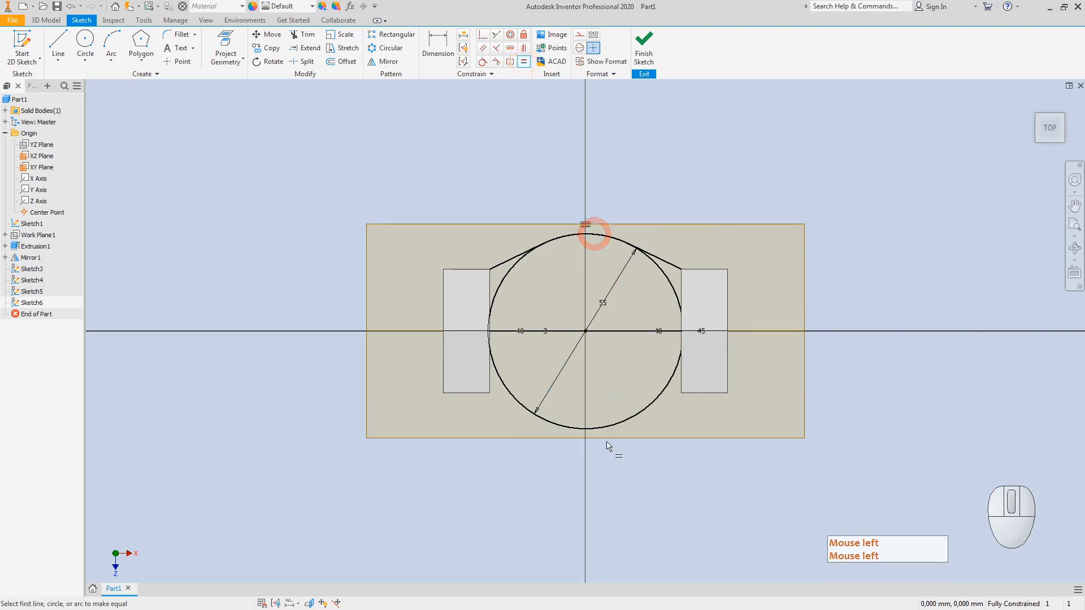
key("Escape")
- Turn on slice graphics and draw a line from the left block's lower inner corner diagonally past the circle's underside
left_click(58, 44)
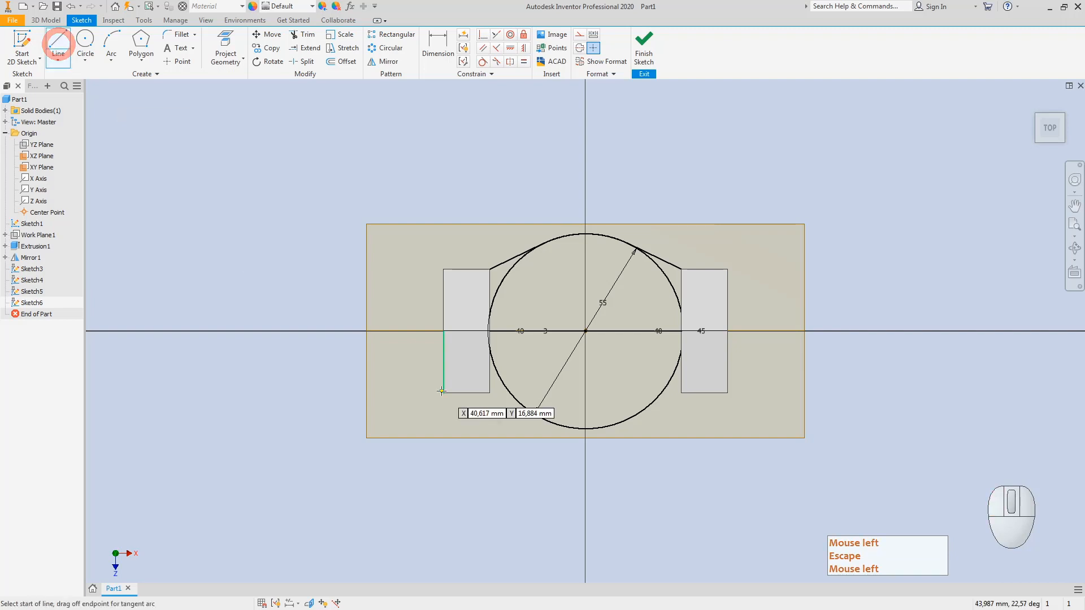
key("F7")
left_click(490, 394)
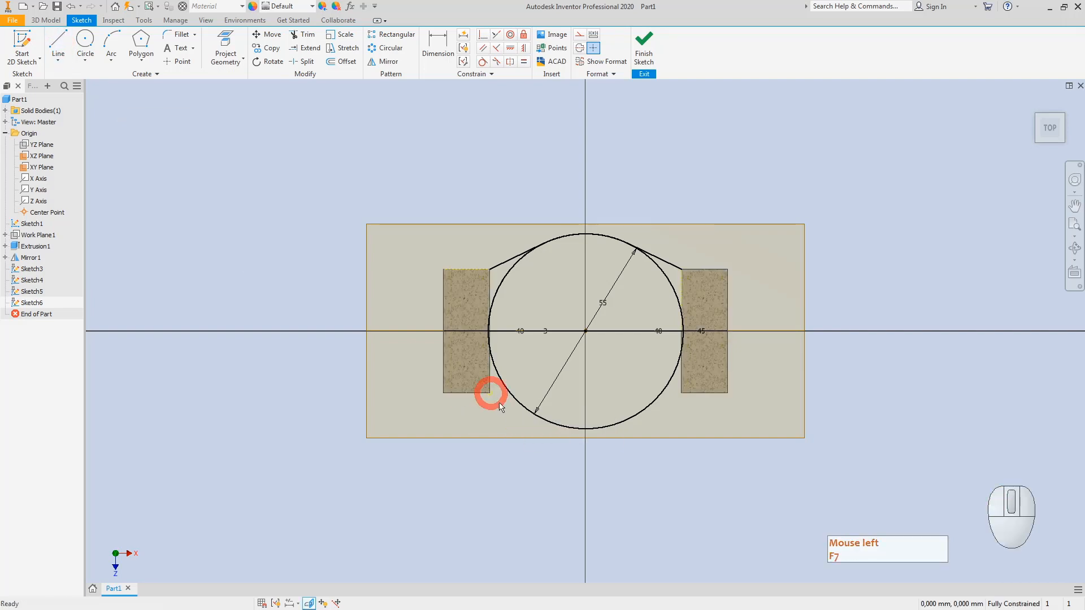
left_click(57, 41)
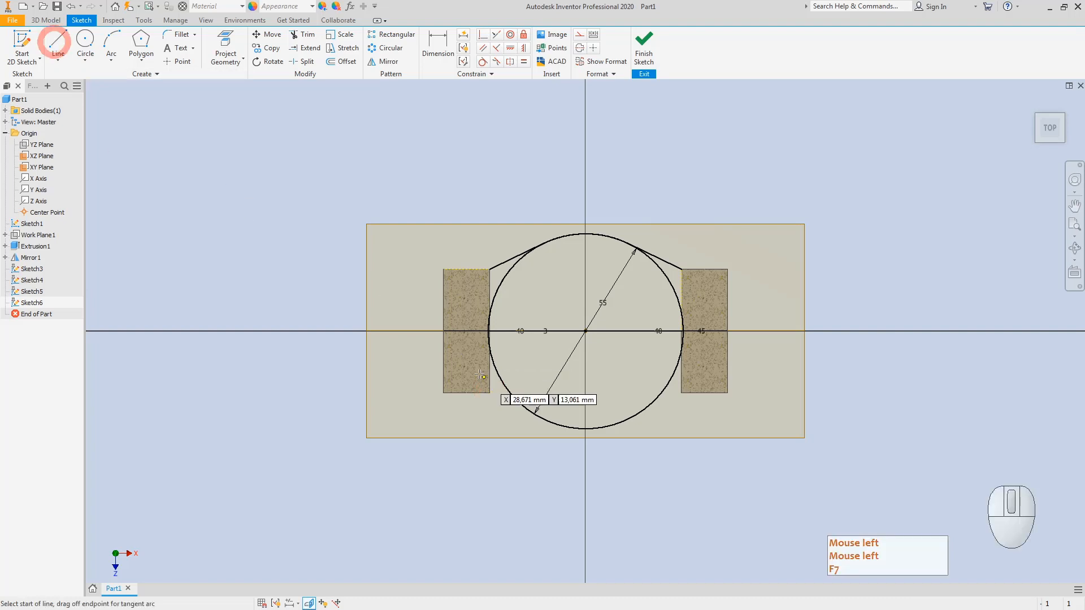
left_click(489, 393)
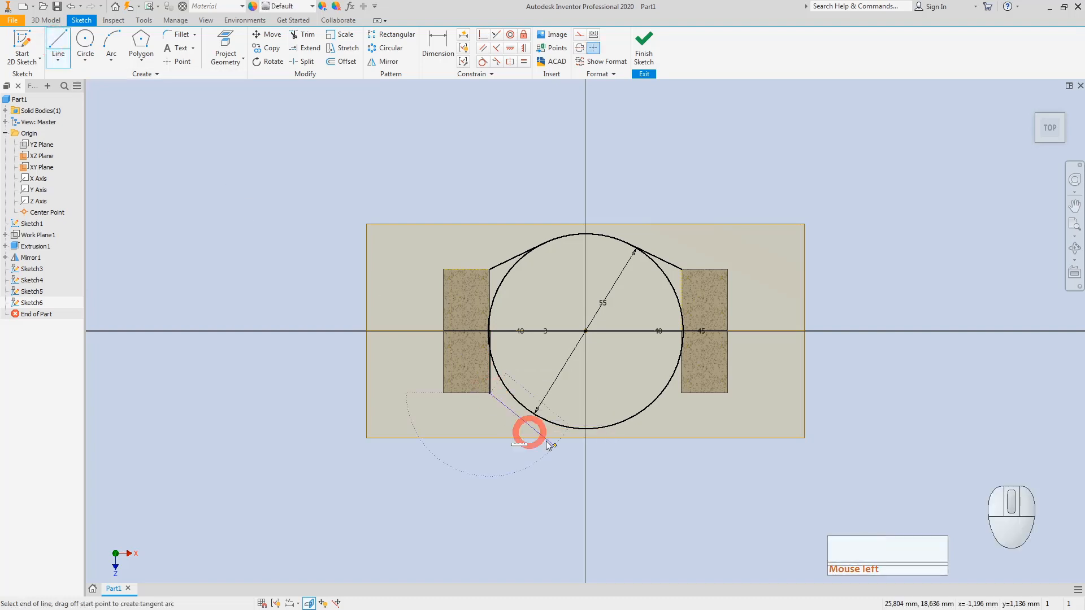
left_click(646, 518)
key("Escape")
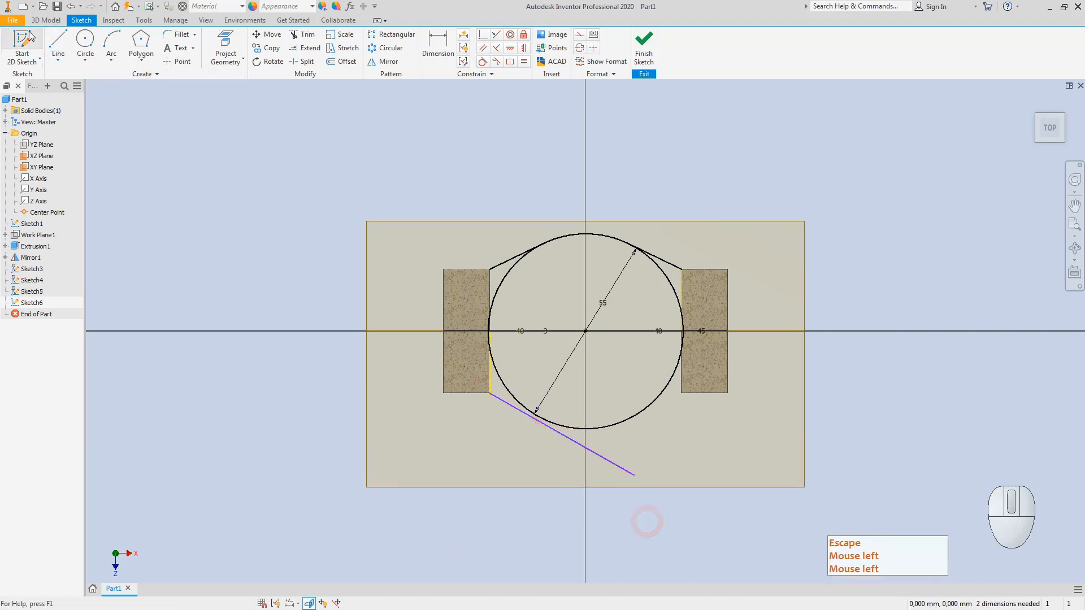
- Draw a second line from the right block's lower inner corner, crossing the first line below the circle
left_click(58, 40)
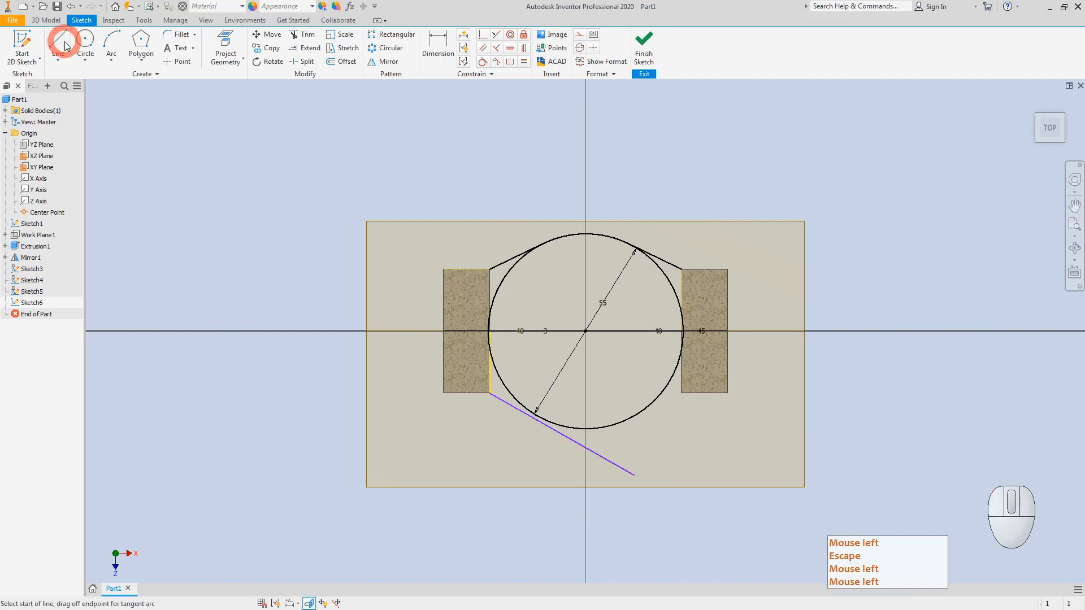
left_click(682, 392)
left_click(565, 483)
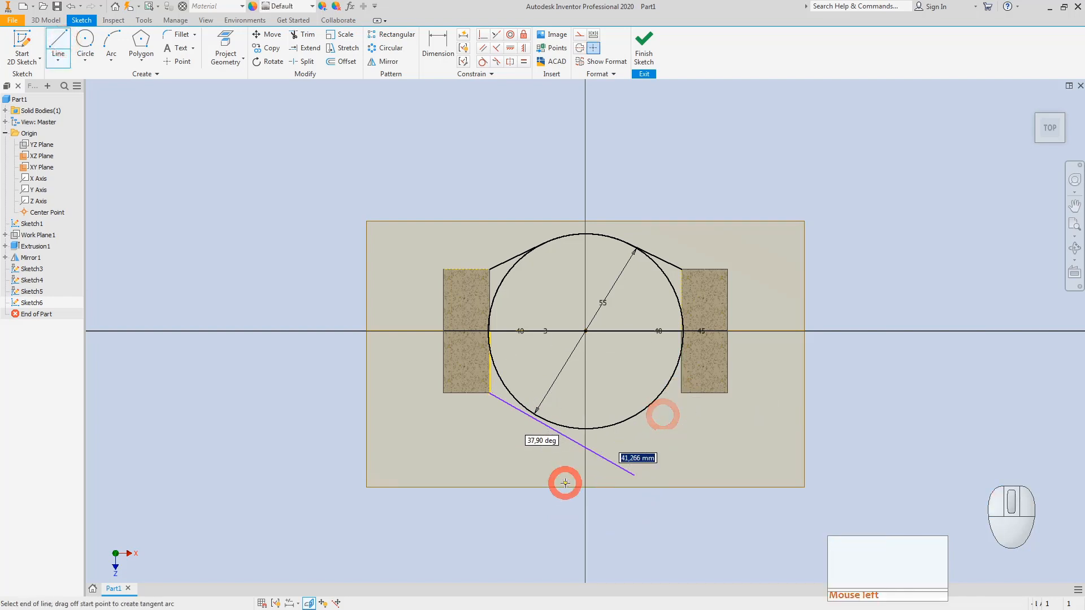
- Make both diagonal lines tangent to the circle
left_click(482, 62)
left_click(621, 439)
left_click(610, 429)
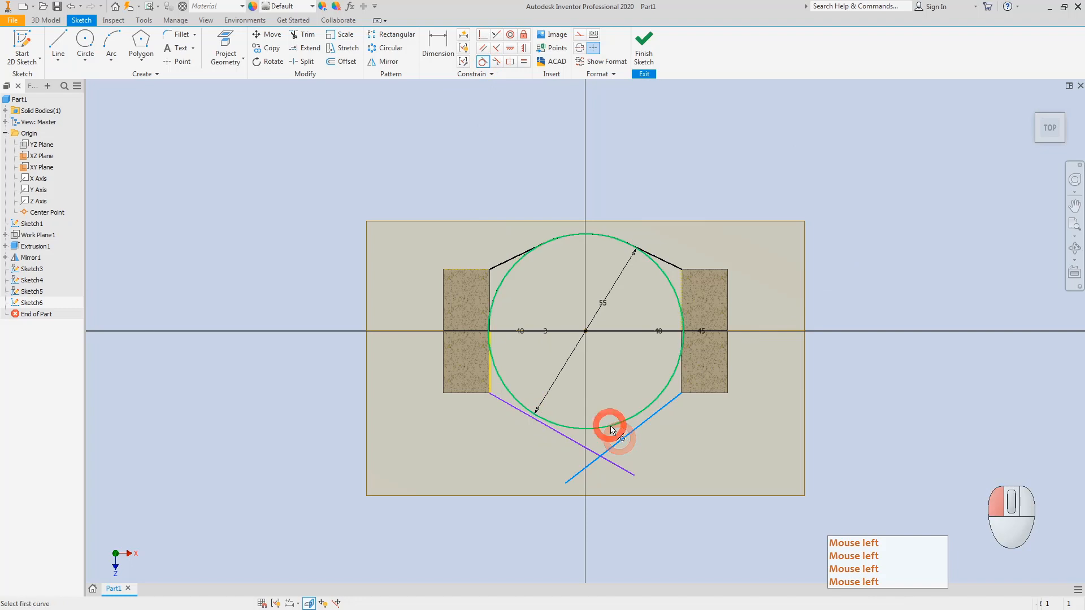
left_click(566, 437)
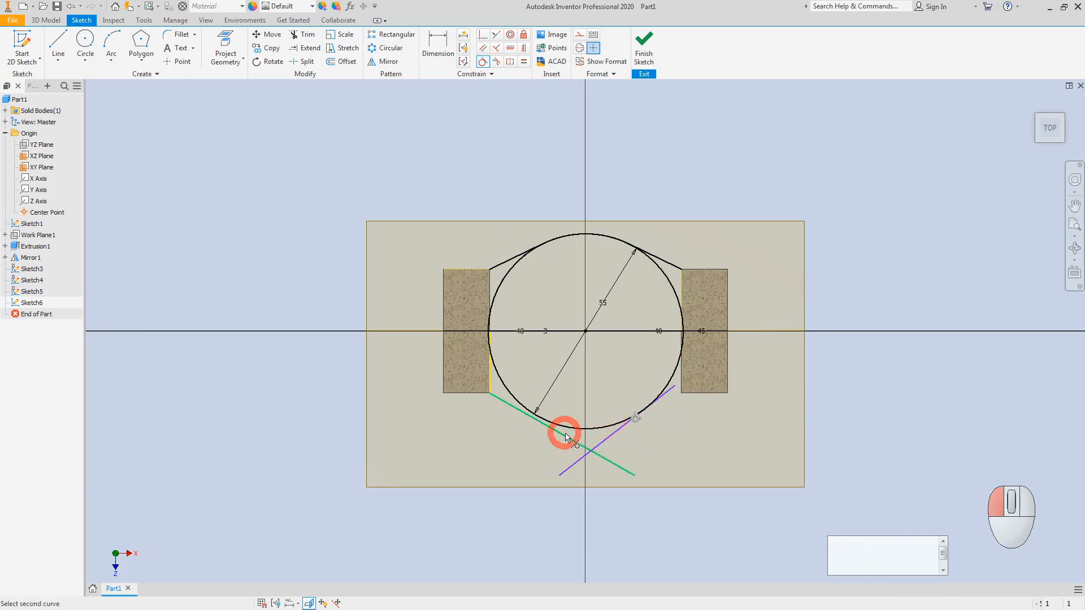
left_click(564, 430)
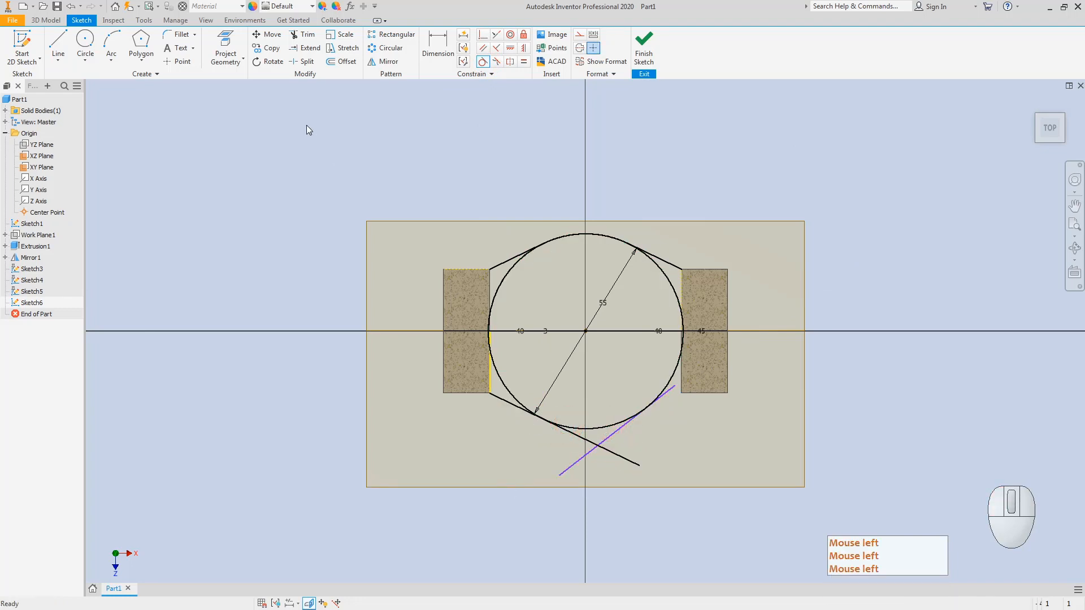
key("Escape")
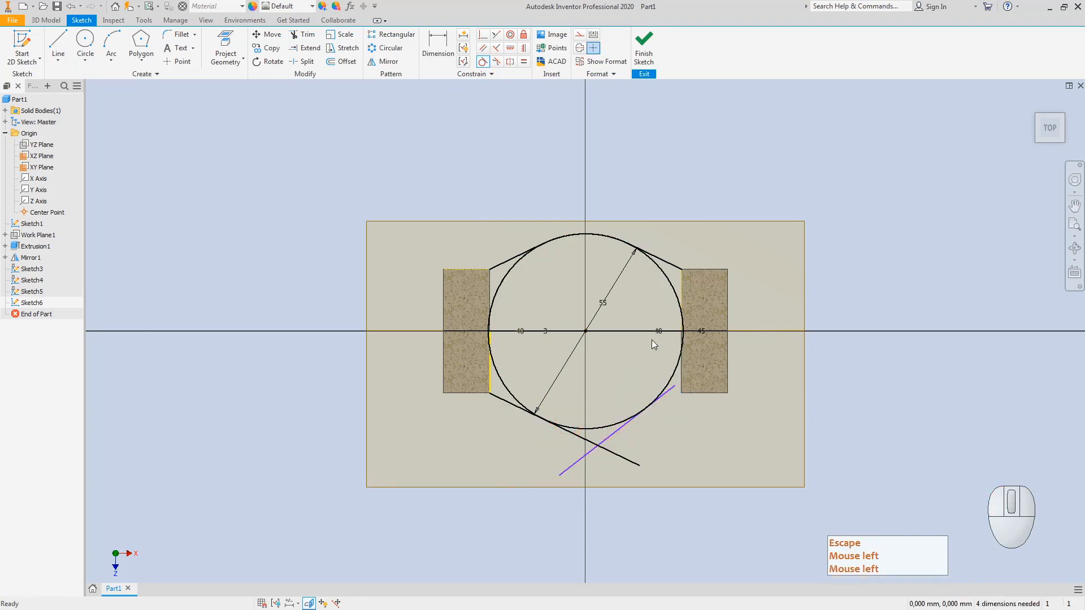
- Make the right-hand tangent line's upper endpoint coincident with the right block's lower inner corner
left_click(482, 37)
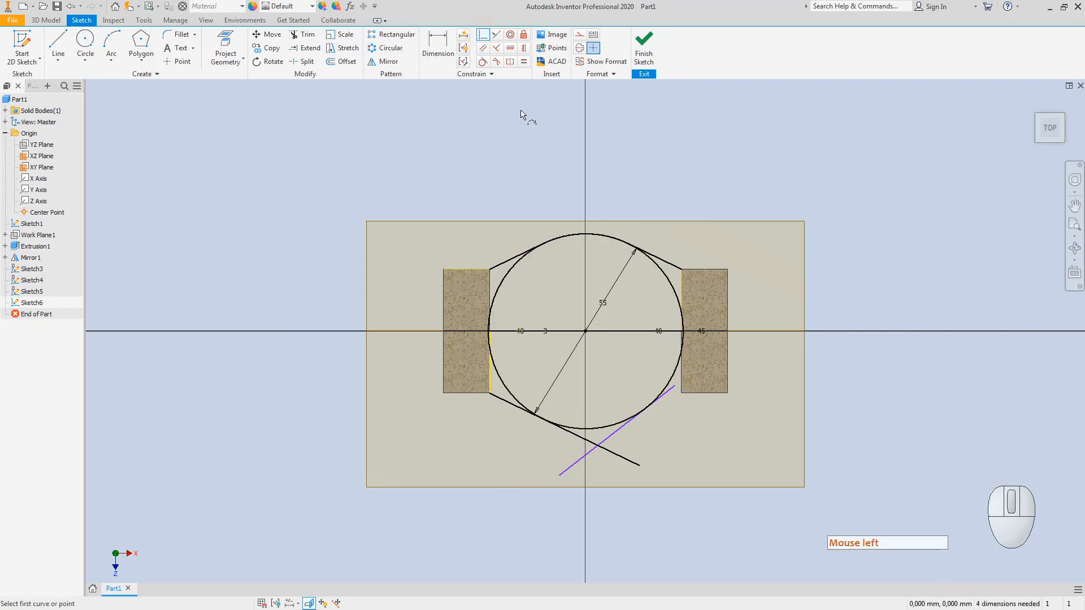
left_click(482, 36)
scroll(681, 388, "down", 5)
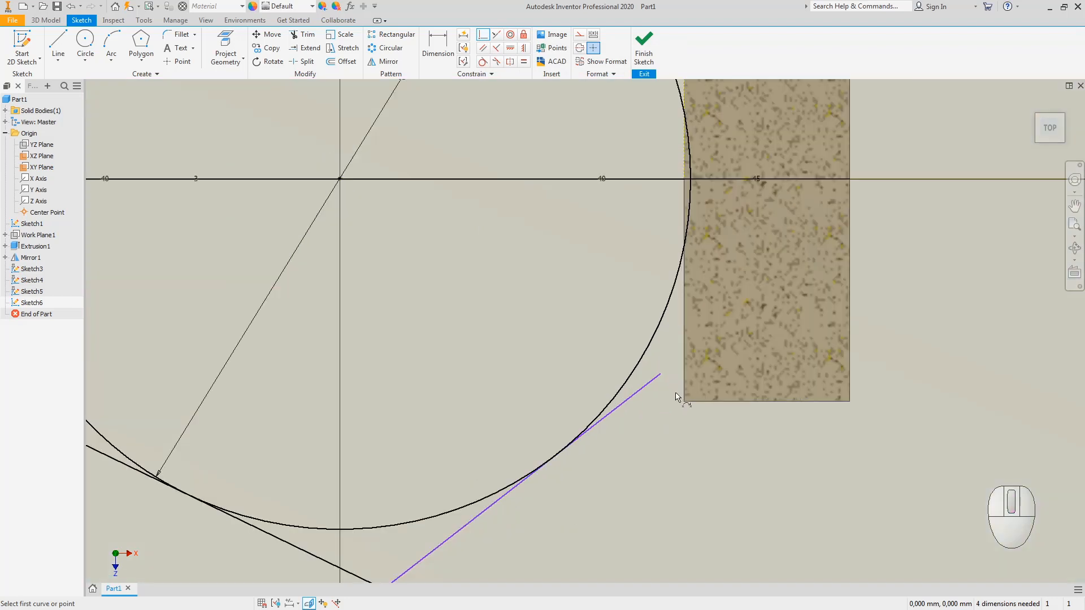
left_click(660, 375)
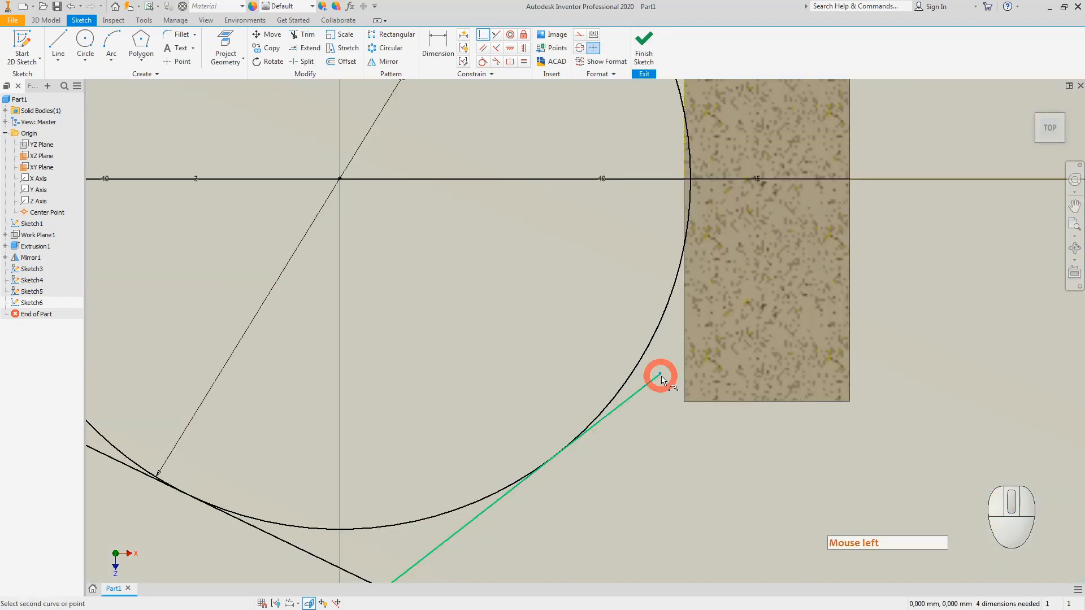
left_click(686, 402)
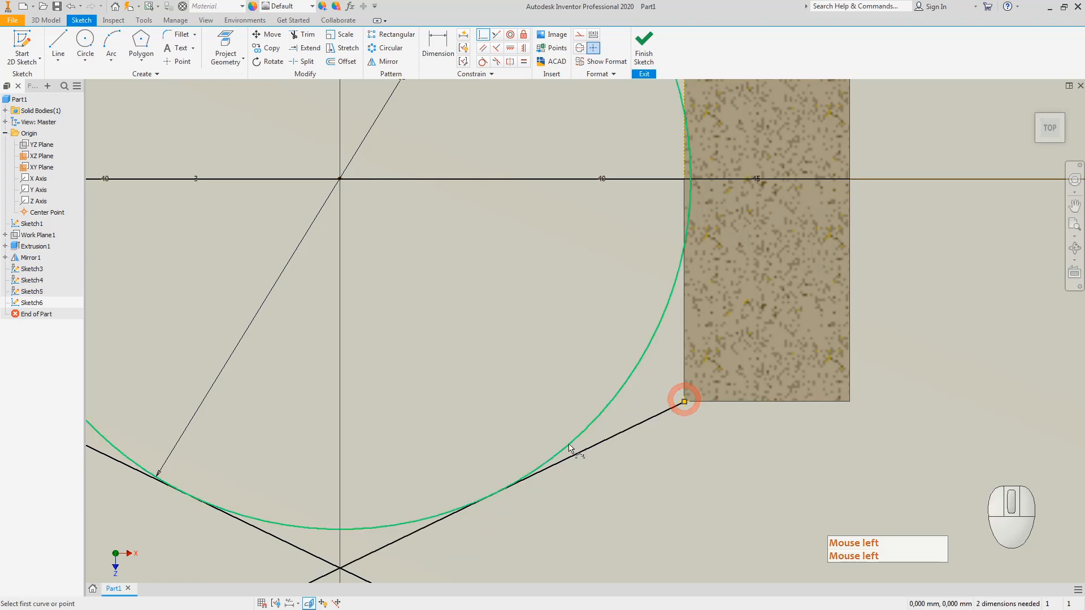
scroll(574, 450, "up", 5)
key("Escape")
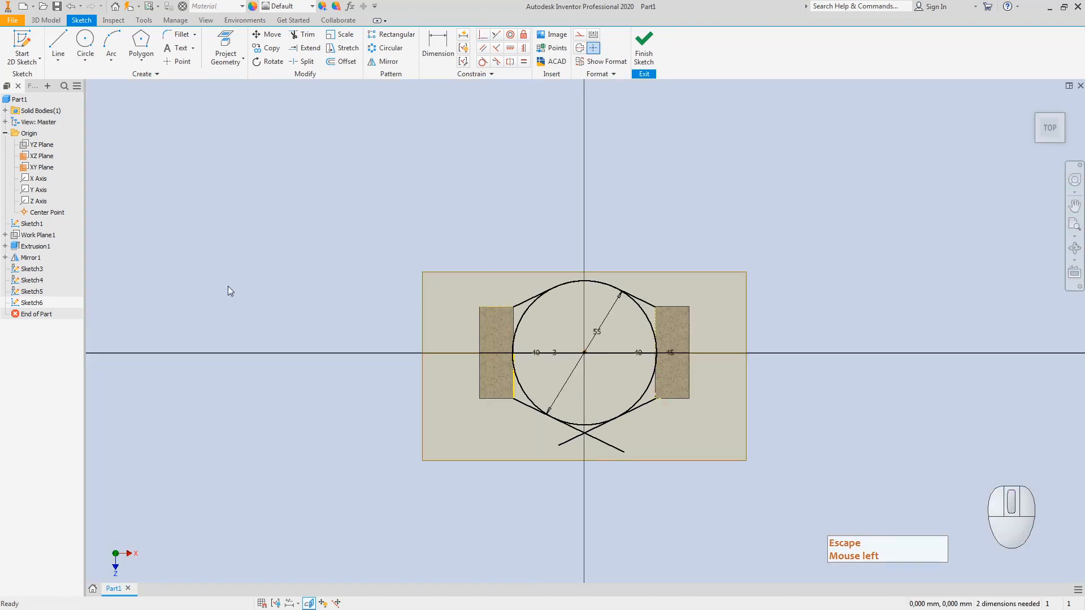
- Hide Sketch5 and trim the circle down to the lower arc between the two tangent points
right_click(27, 293)
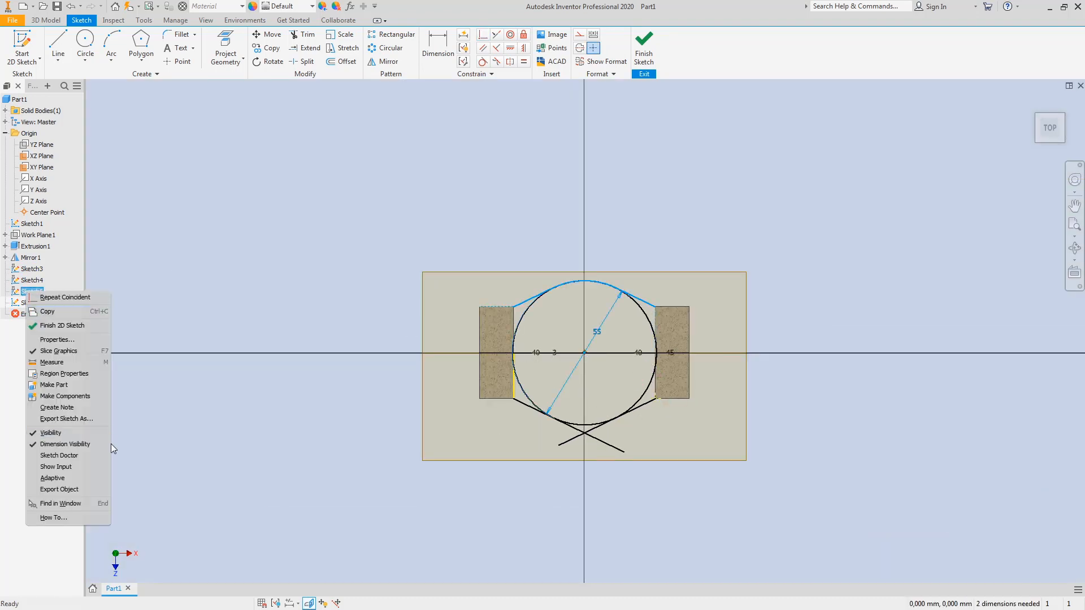
left_click(51, 435)
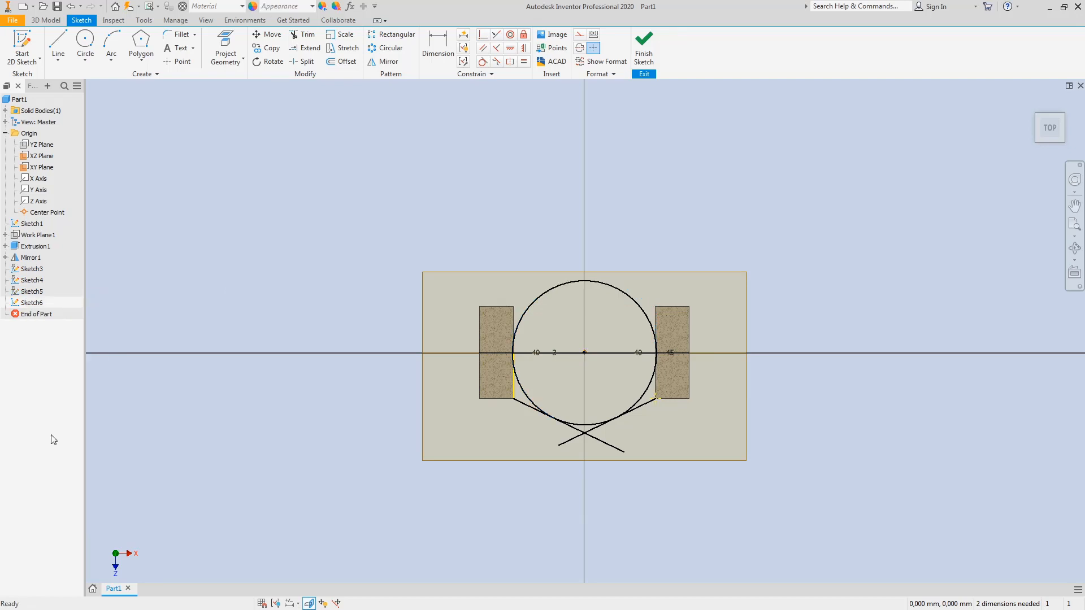
left_click(300, 34)
left_click(527, 314)
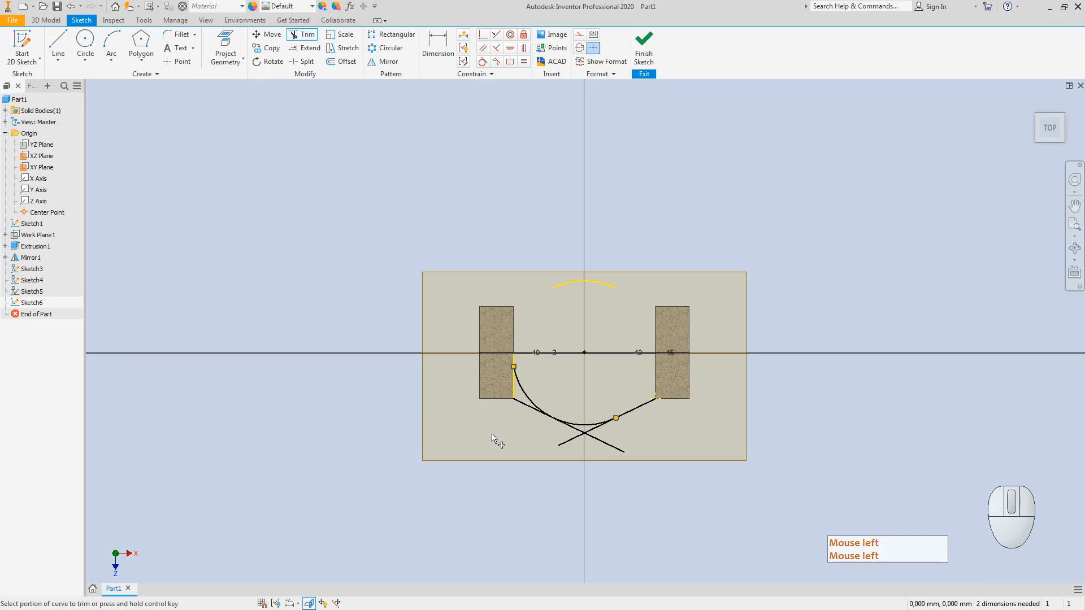
left_click(518, 382)
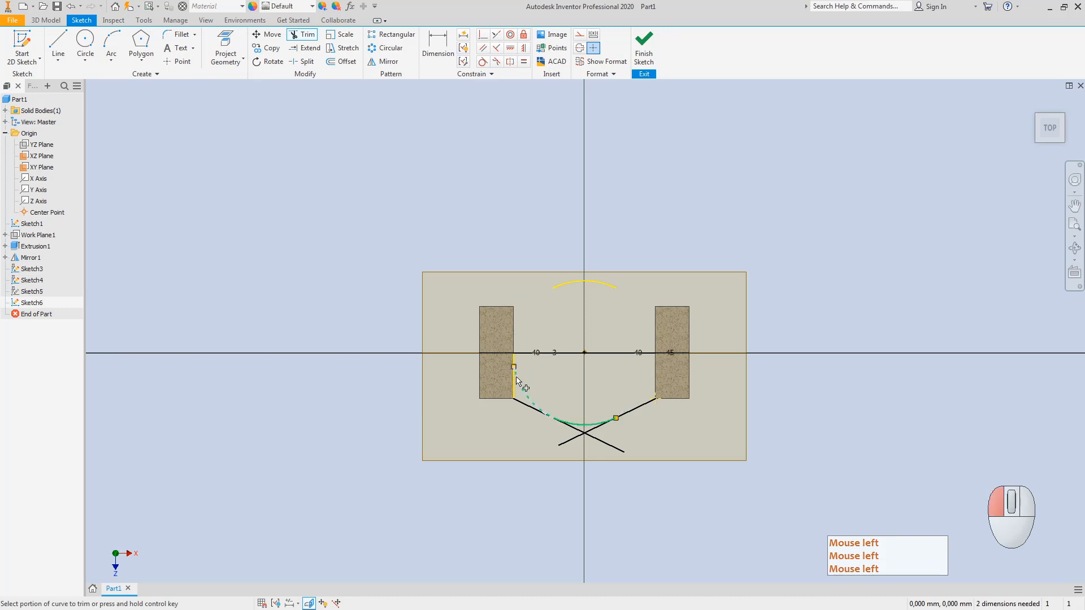
- Trim both tangent lines' overhanging ends back to where they touch the lower arc
left_click(618, 452)
left_click(565, 442)
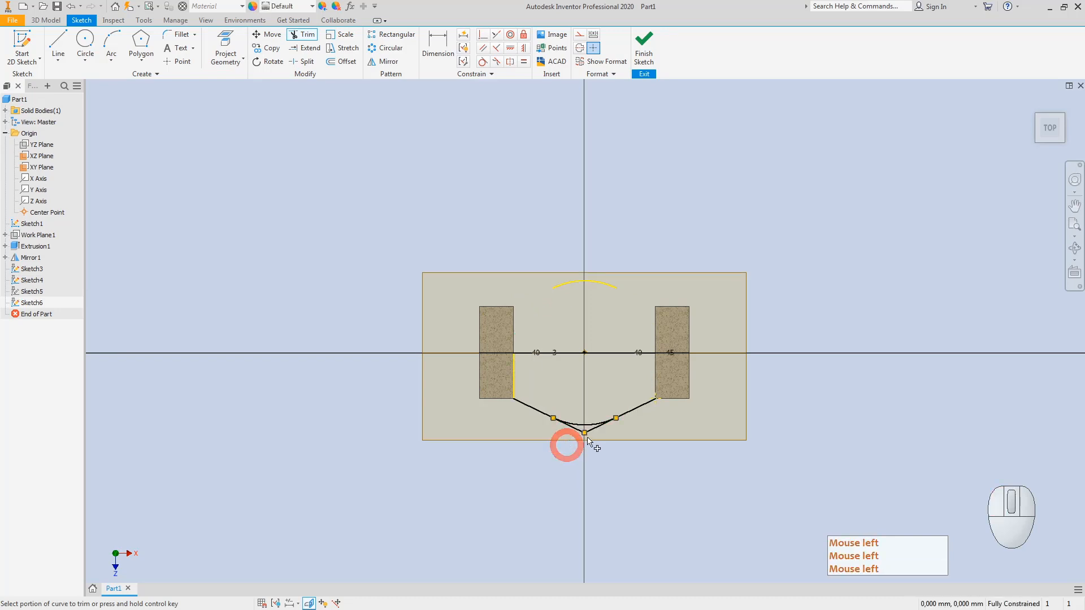
scroll(573, 444, "up", 4)
left_click(600, 419)
left_click(550, 415)
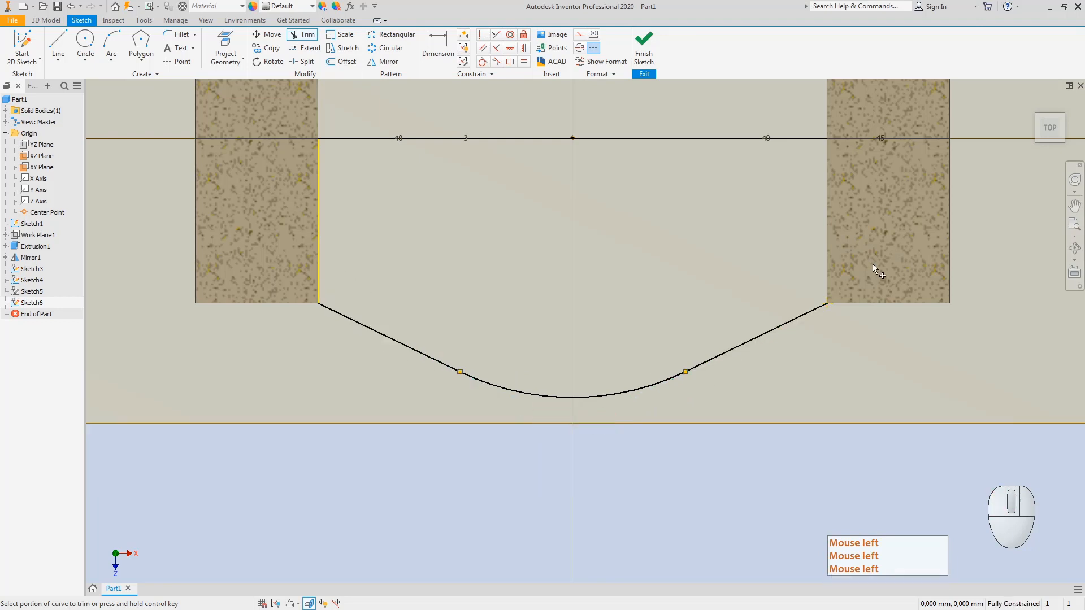
key("Escape")
key("Escape")
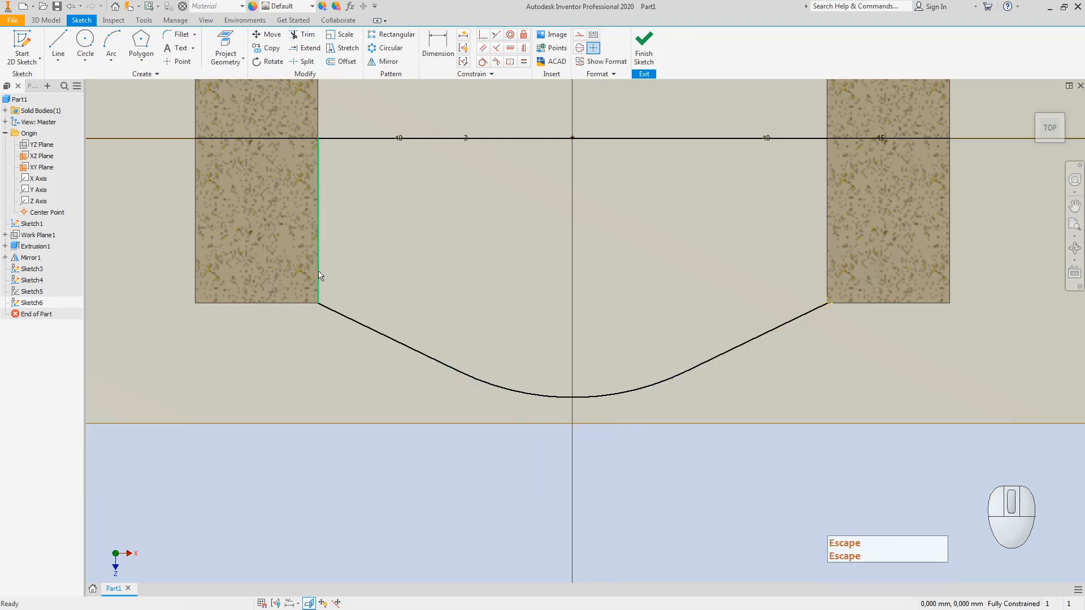
- Convert the projected inner edge of the left block and the projected upper arc to construction geometry
right_click(317, 270)
left_click(367, 272)
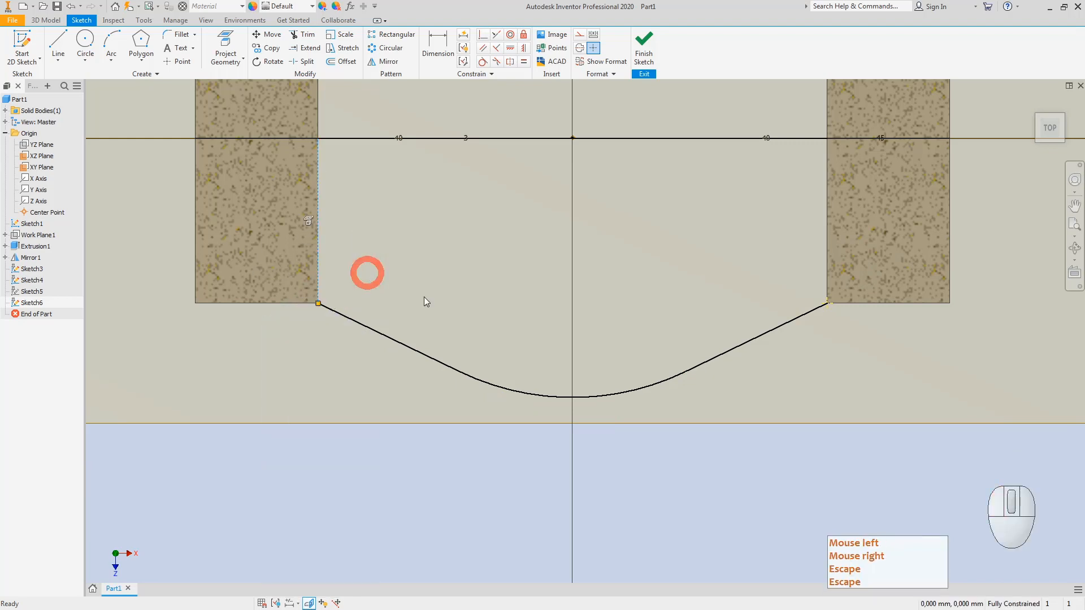
scroll(430, 298, "down", 3)
key("Escape")
left_click(451, 204)
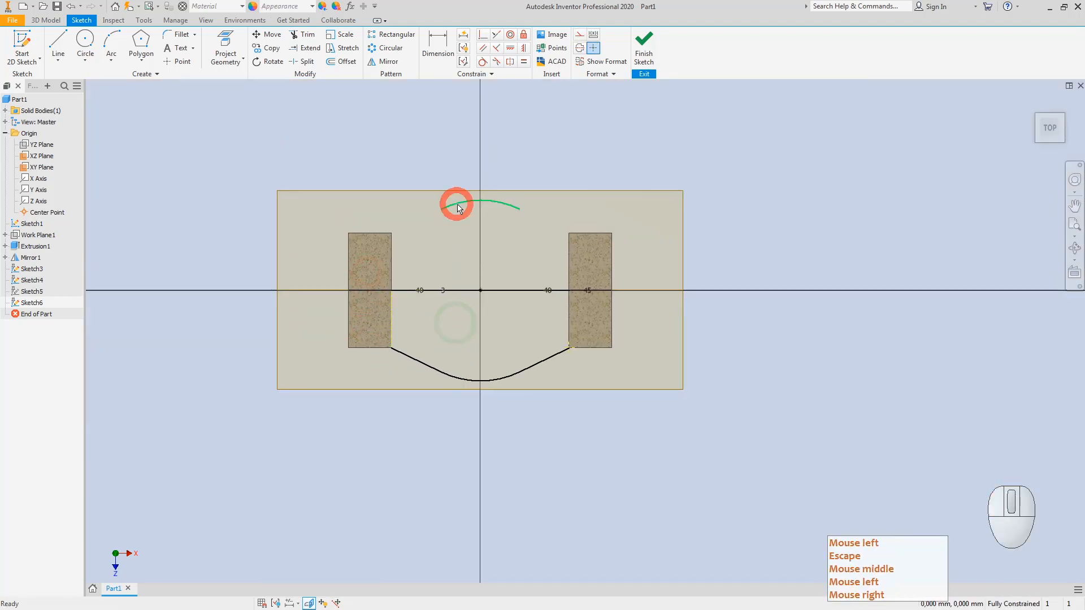
right_click(450, 204)
left_click(515, 206)
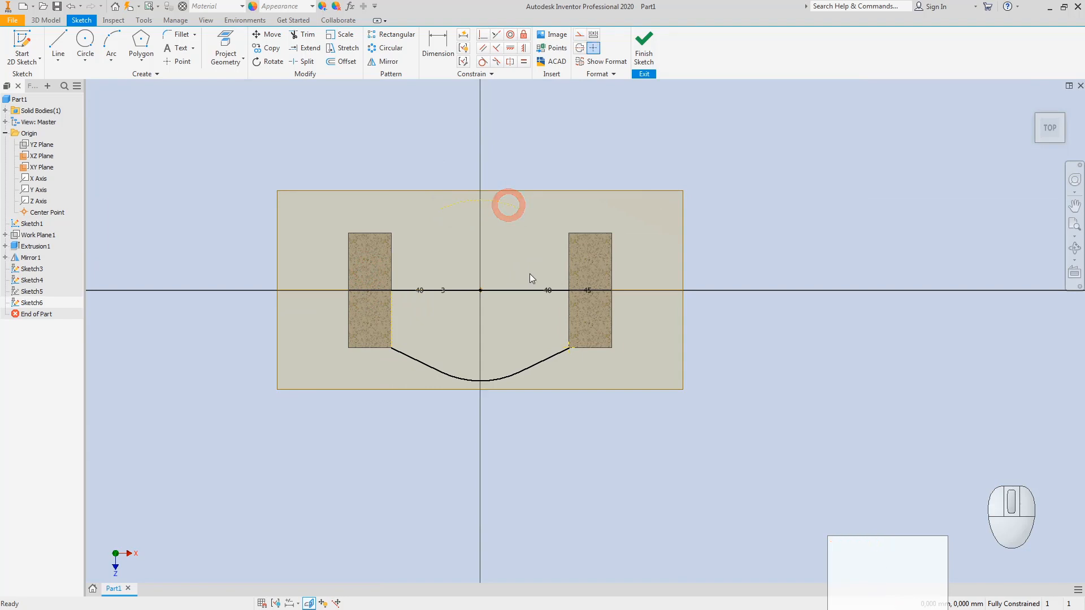
key("Escape")
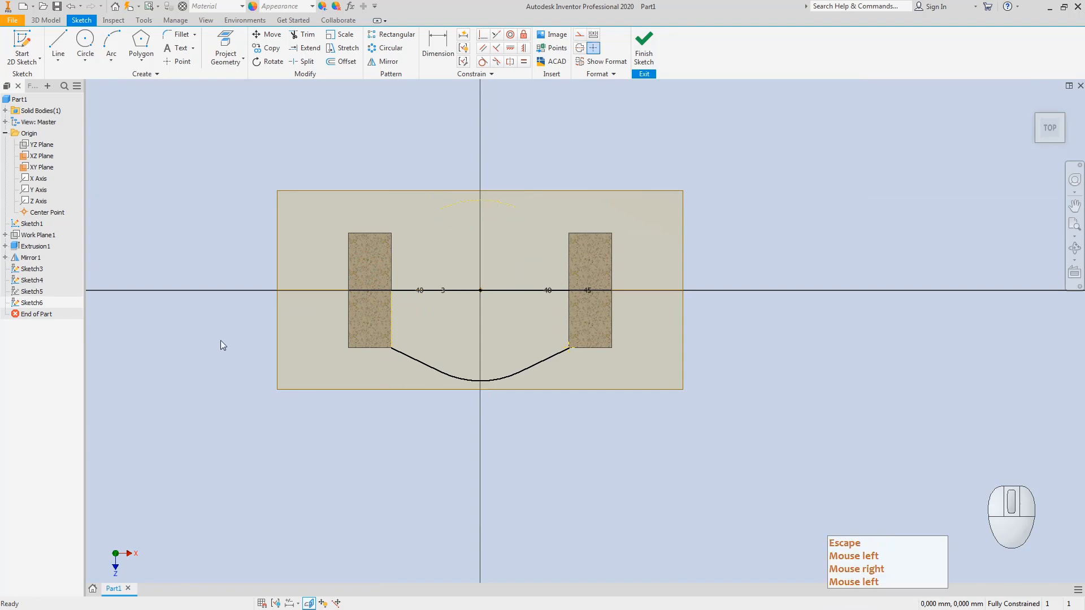
- Show Sketch5 again and hide Sketch4 and Sketch3
right_click(27, 291)
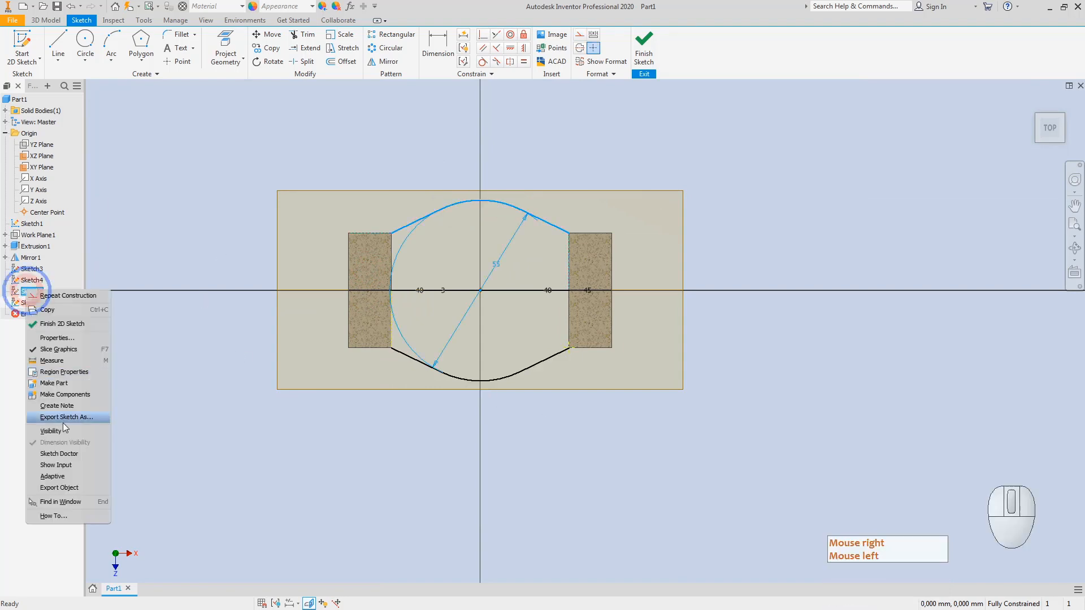
left_click(62, 430)
right_click(28, 281)
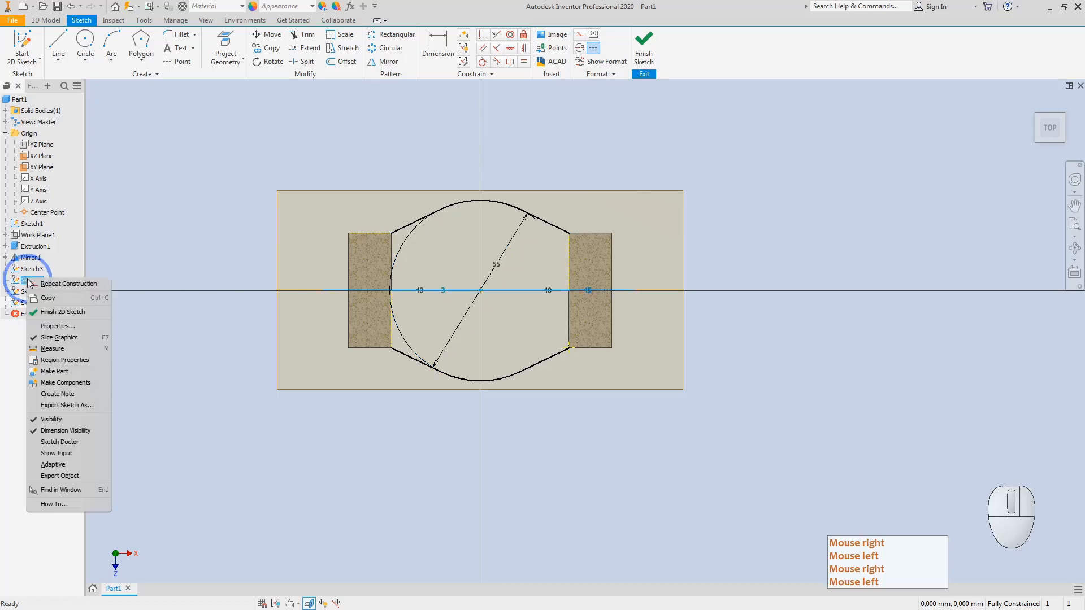
left_click(54, 419)
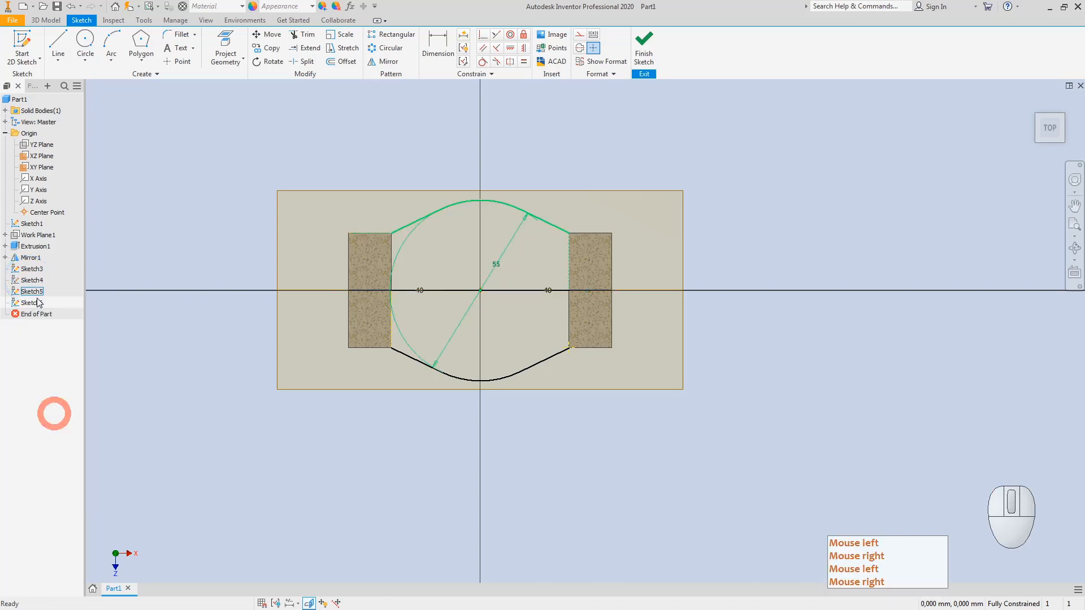
right_click(32, 270)
left_click(60, 408)
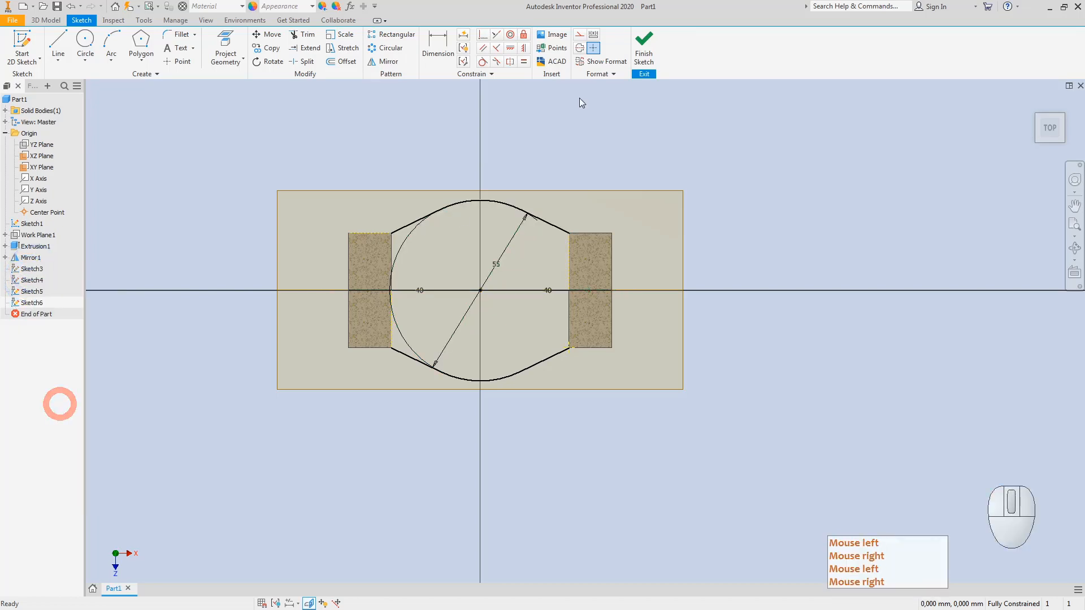
- Finish the sketch and make Sketch3 and Sketch4 visible again
left_click(644, 38)
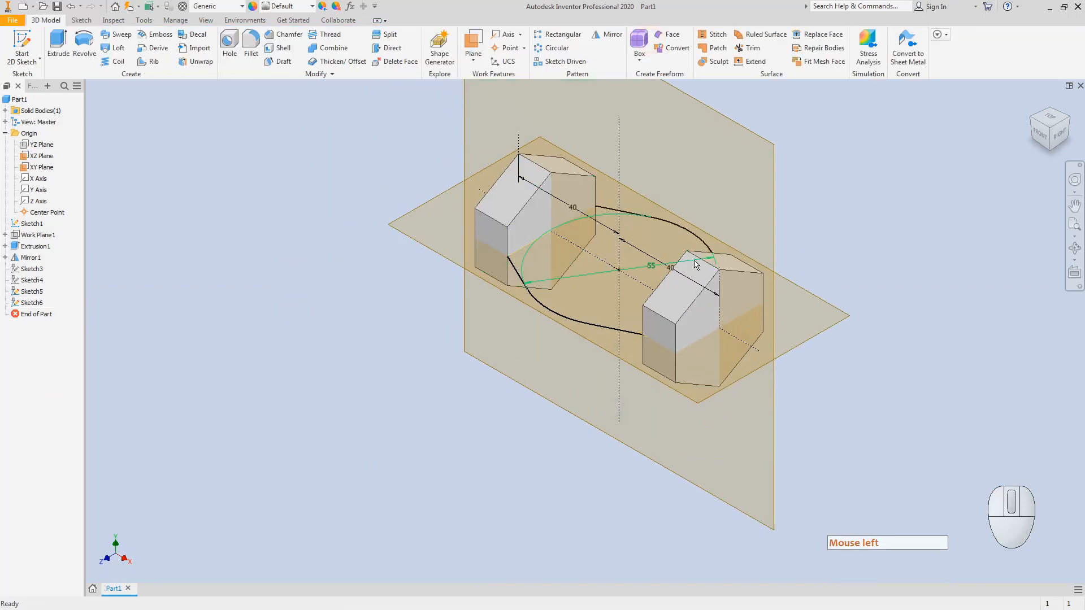
right_click(30, 271)
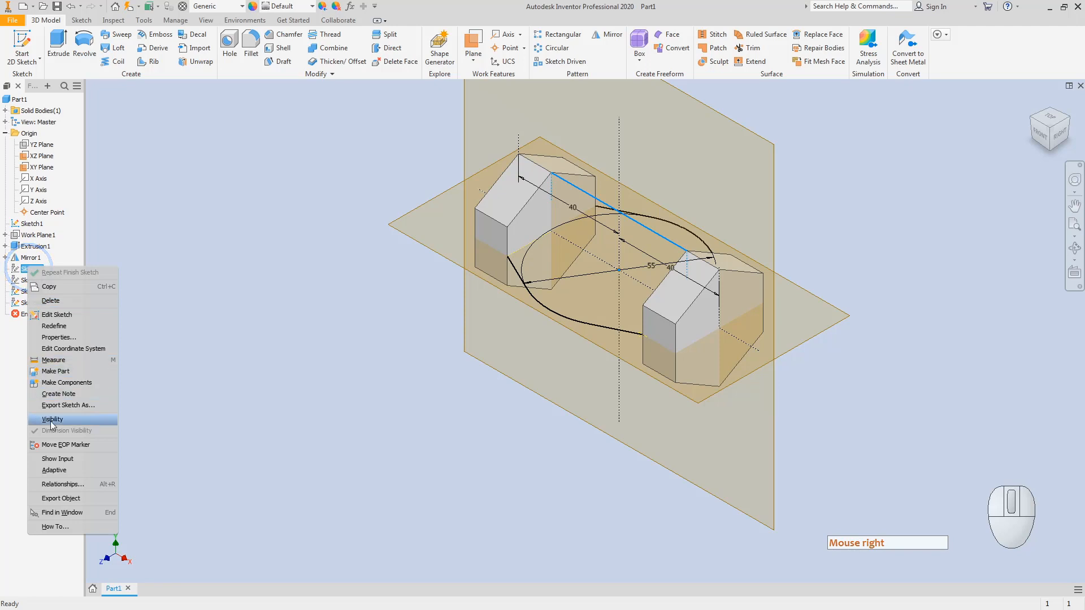
left_click(53, 420)
right_click(27, 281)
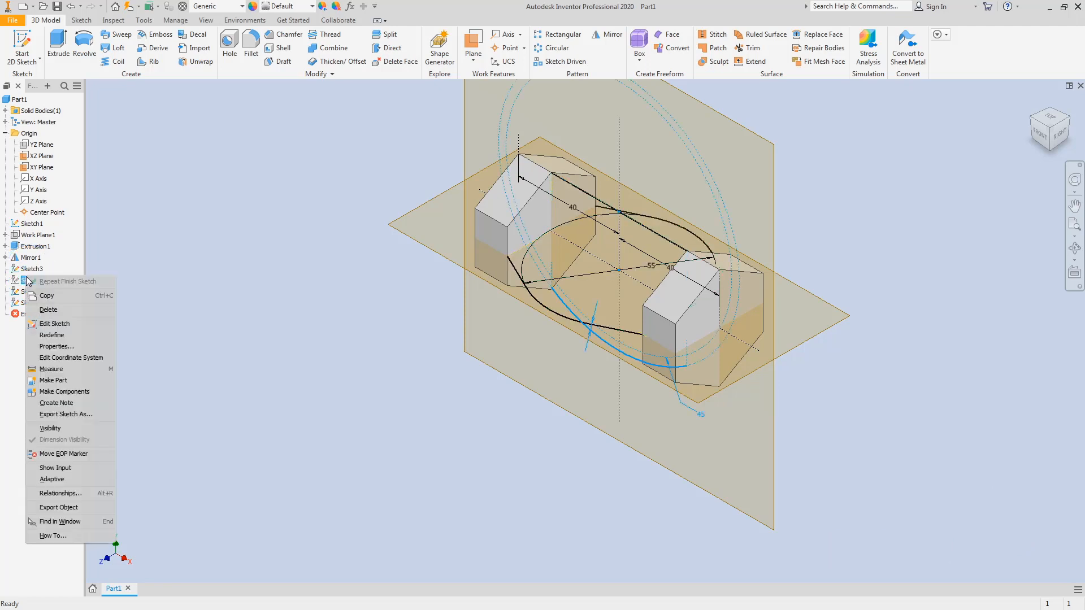
left_click(56, 429)
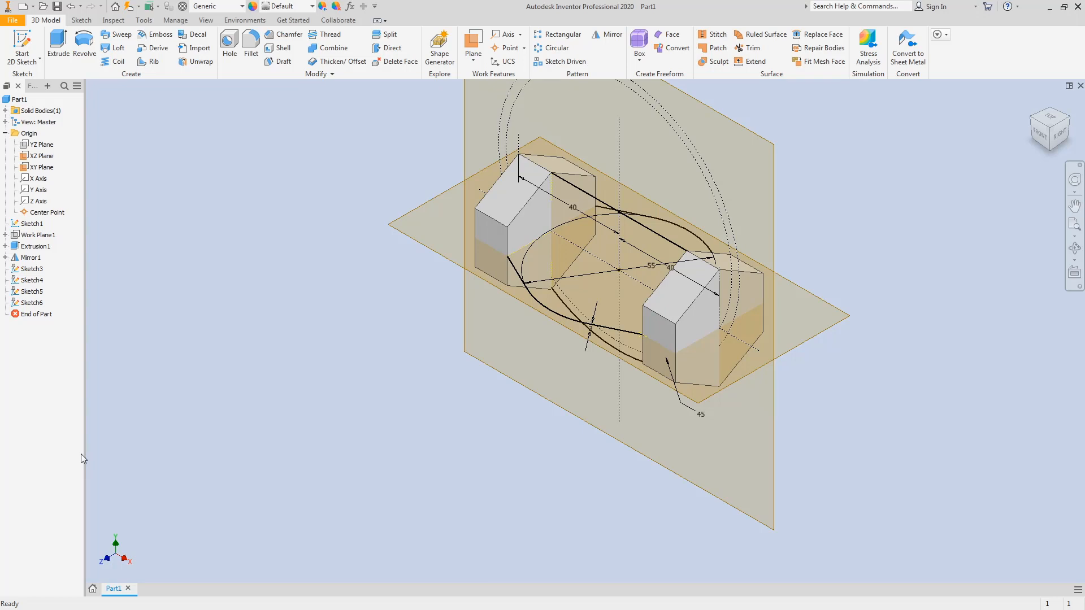
- Start a sketch on the left block's inner hexagonal face and slice the graphics at the sketch plane
left_click(81, 454)
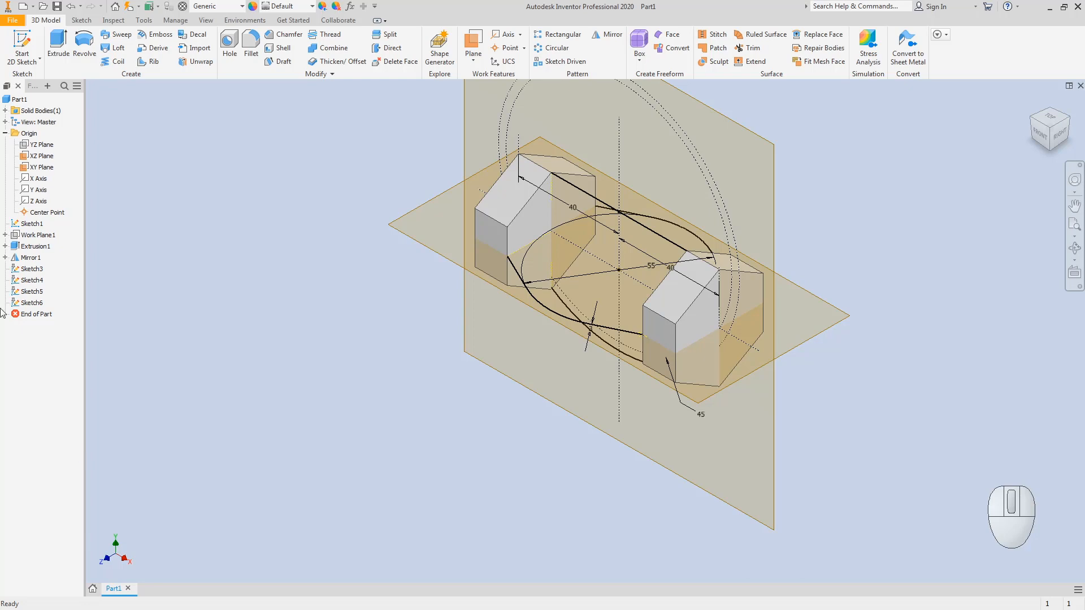
left_click(23, 48)
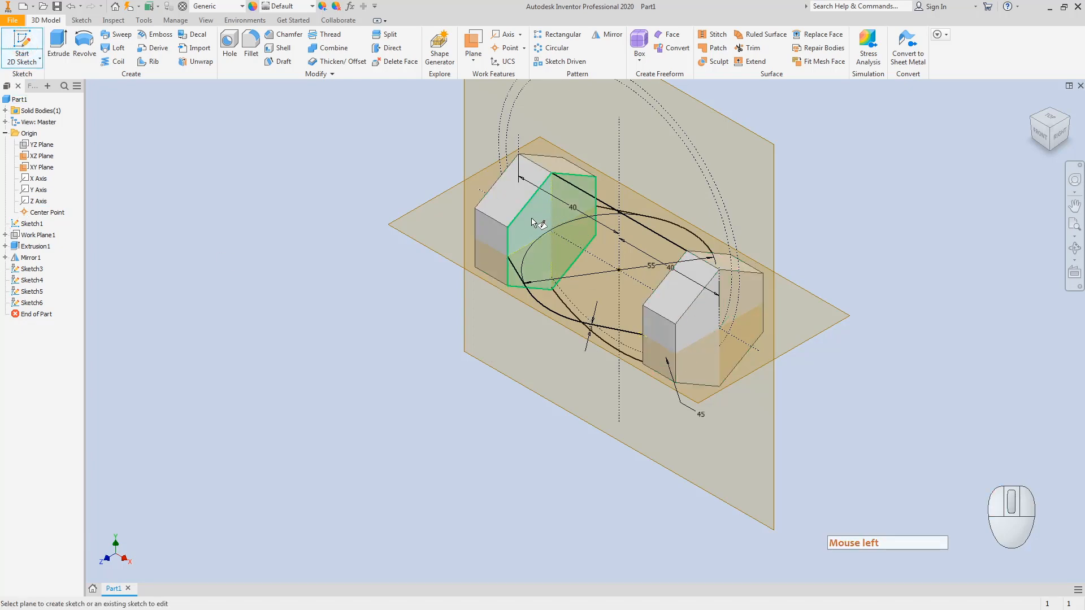
left_click(1034, 120)
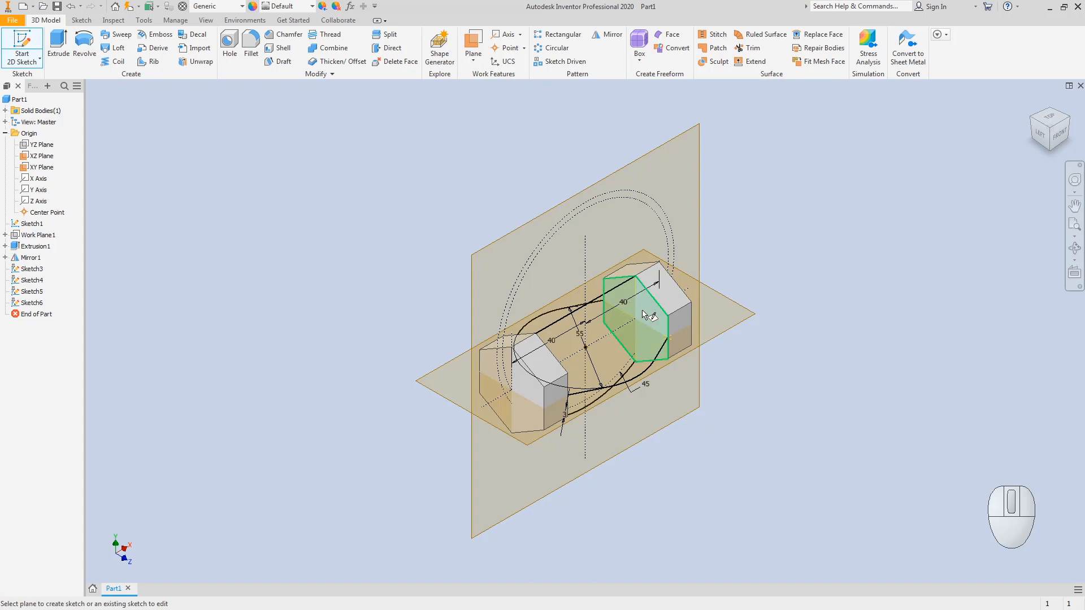
left_click(1075, 121)
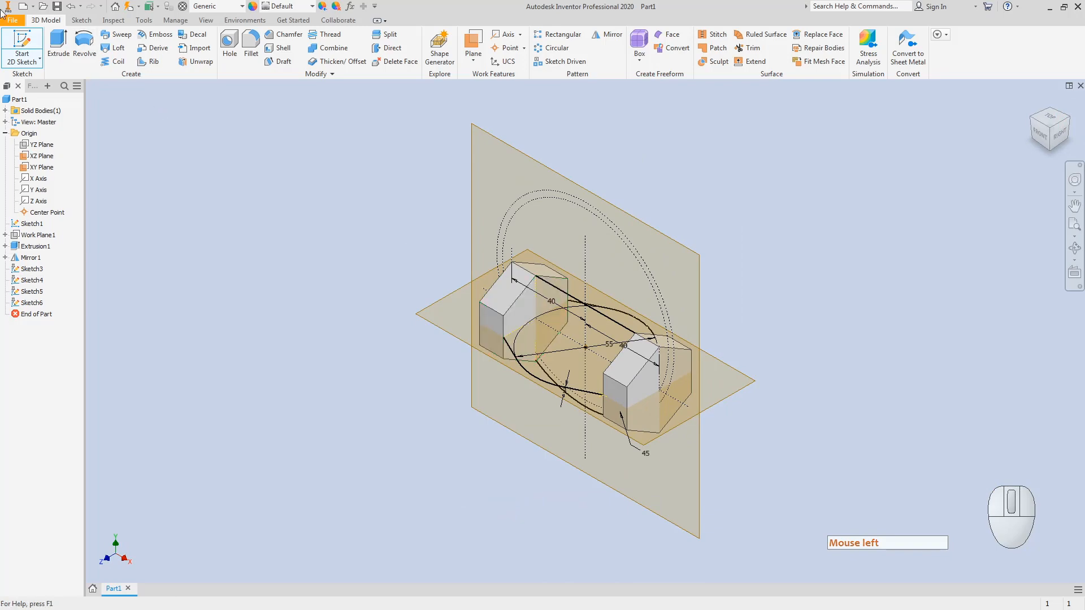
left_click(515, 317)
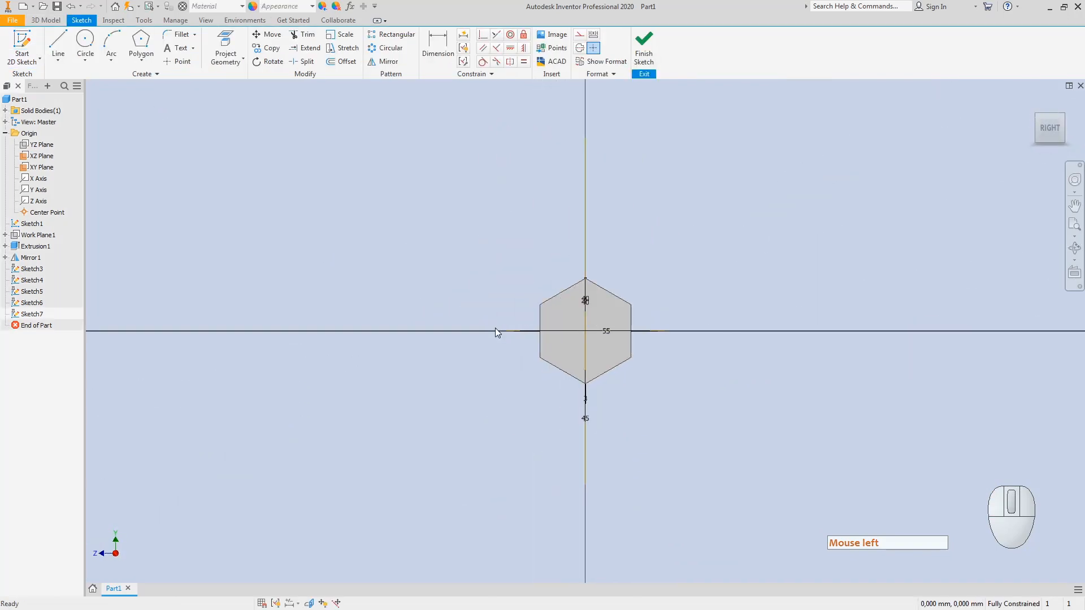
key("F7")
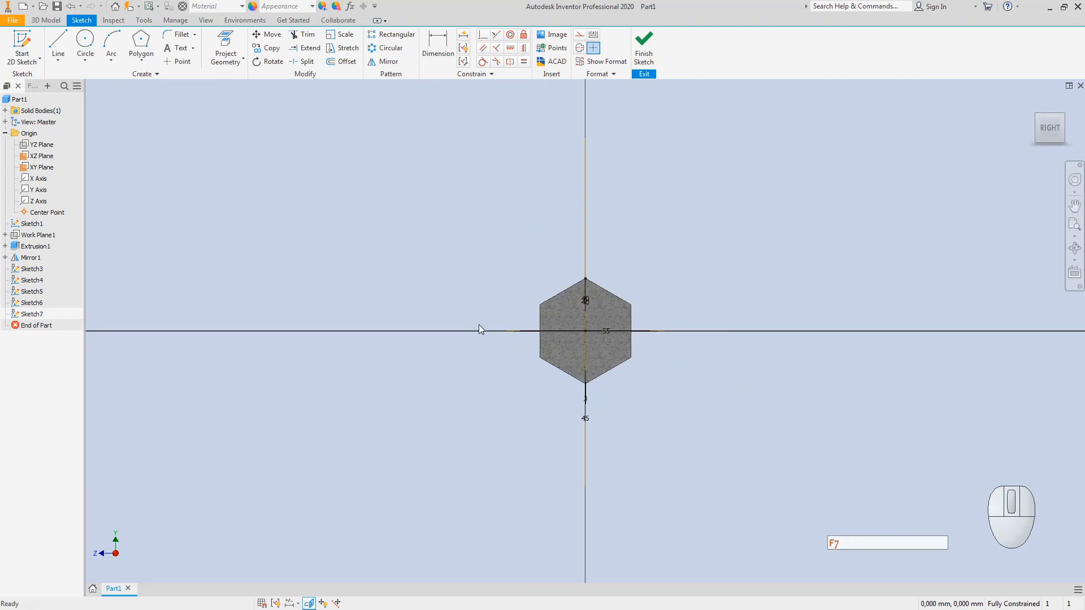
- Draw a circle about 24 mm in diameter, centred on the origin inside the hexagonal face
left_click(86, 40)
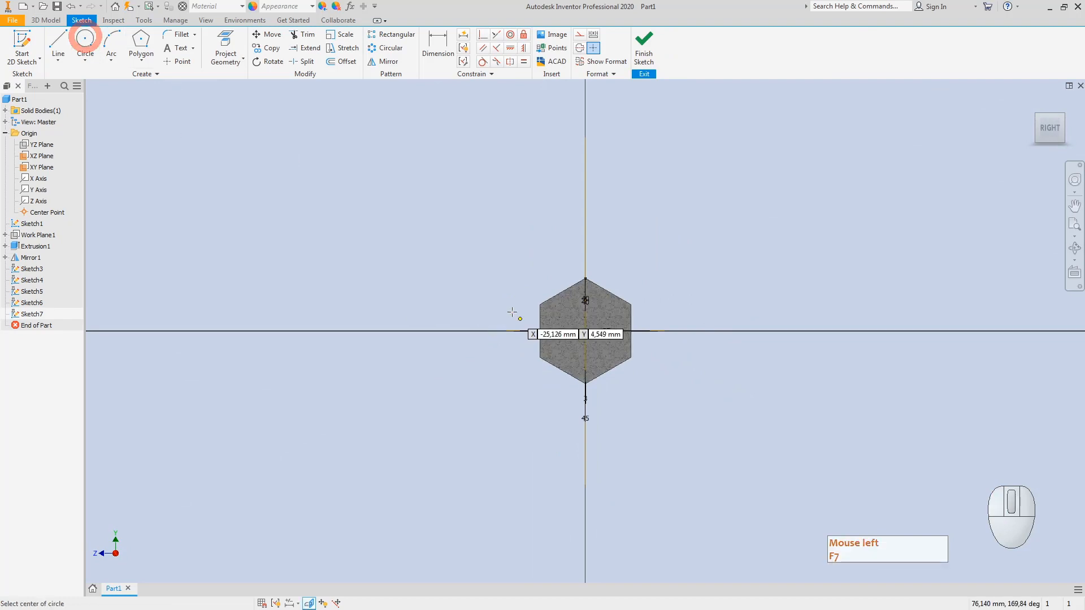
left_click(587, 332)
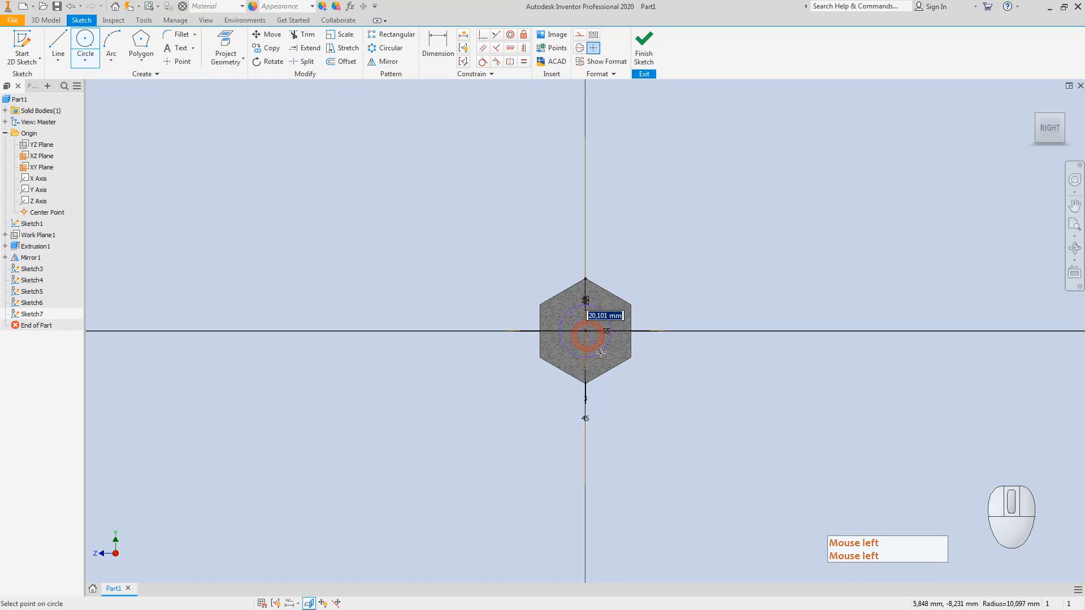
scroll(601, 351, "up", 5)
left_click(615, 366)
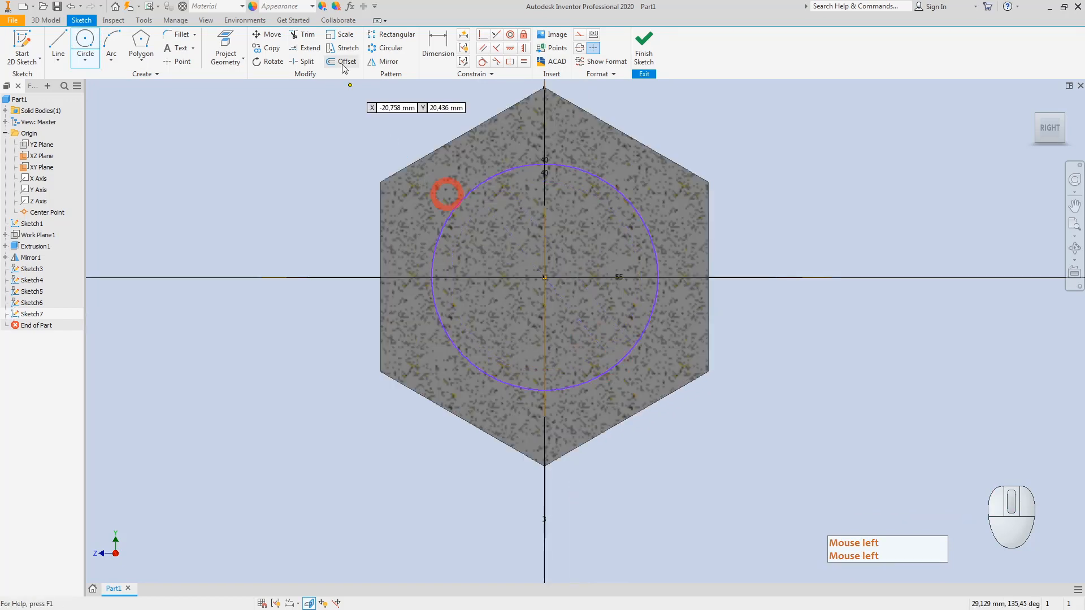
- Constrain the circle tangent to the hexagonal face's lower-left edge
left_click(436, 43)
left_click(473, 369)
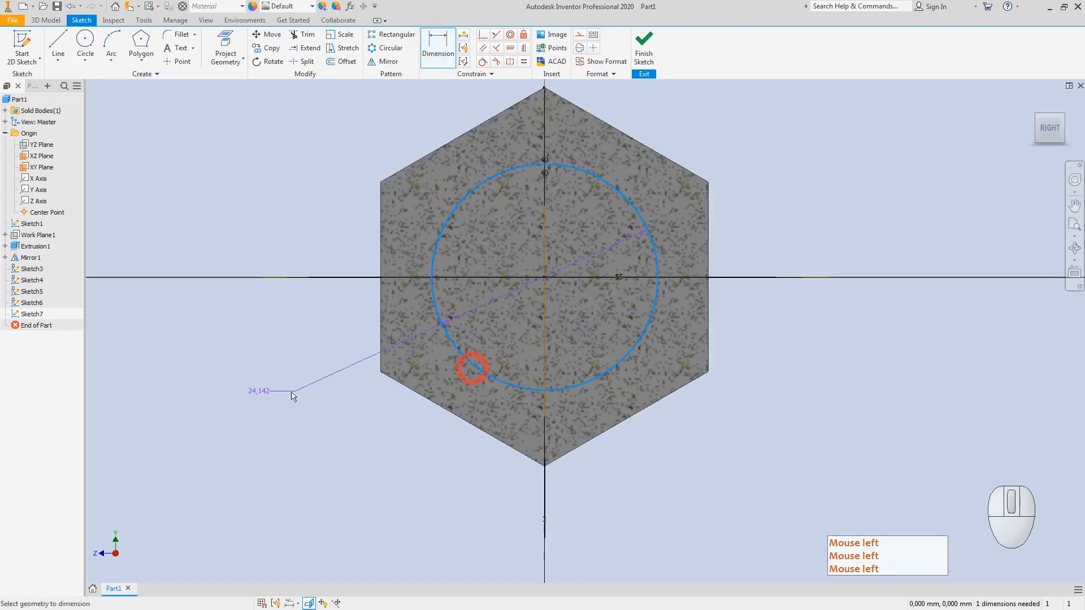
left_click(478, 68)
left_click(482, 61)
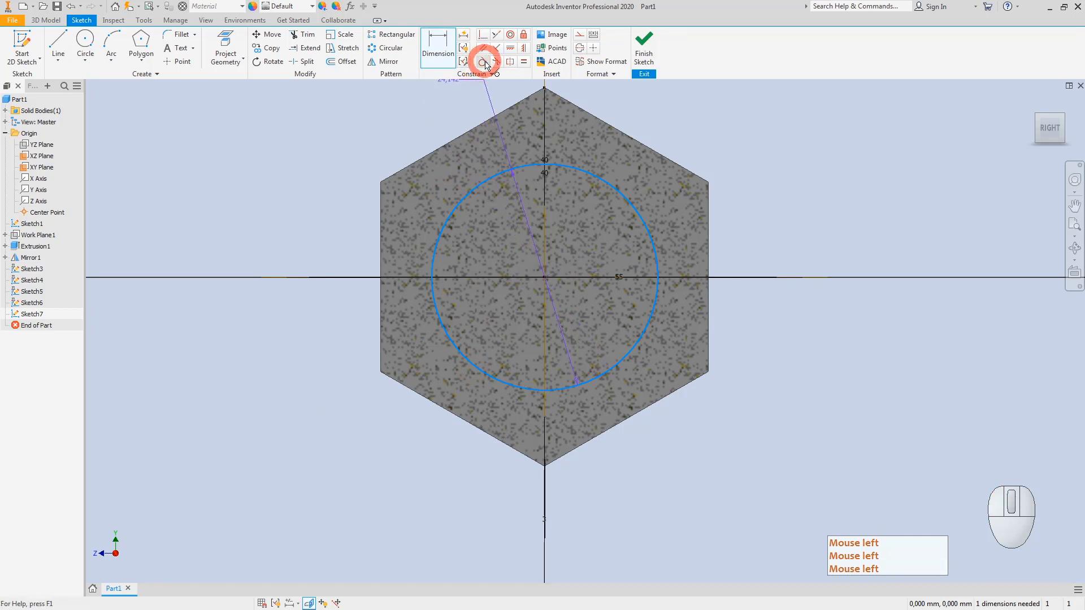
left_click(467, 362)
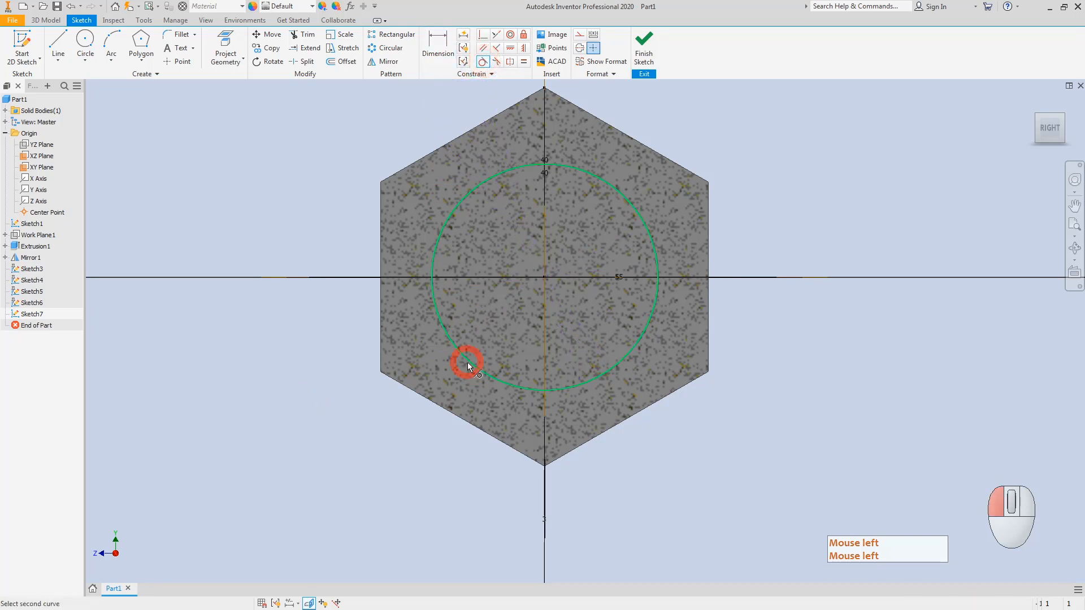
left_click(430, 403)
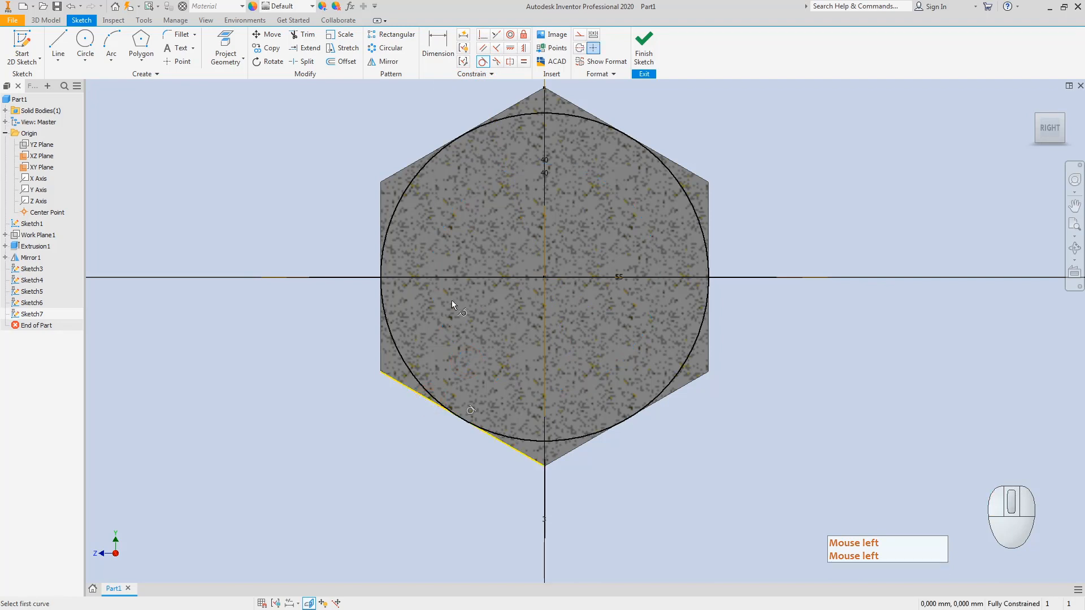
key("Escape")
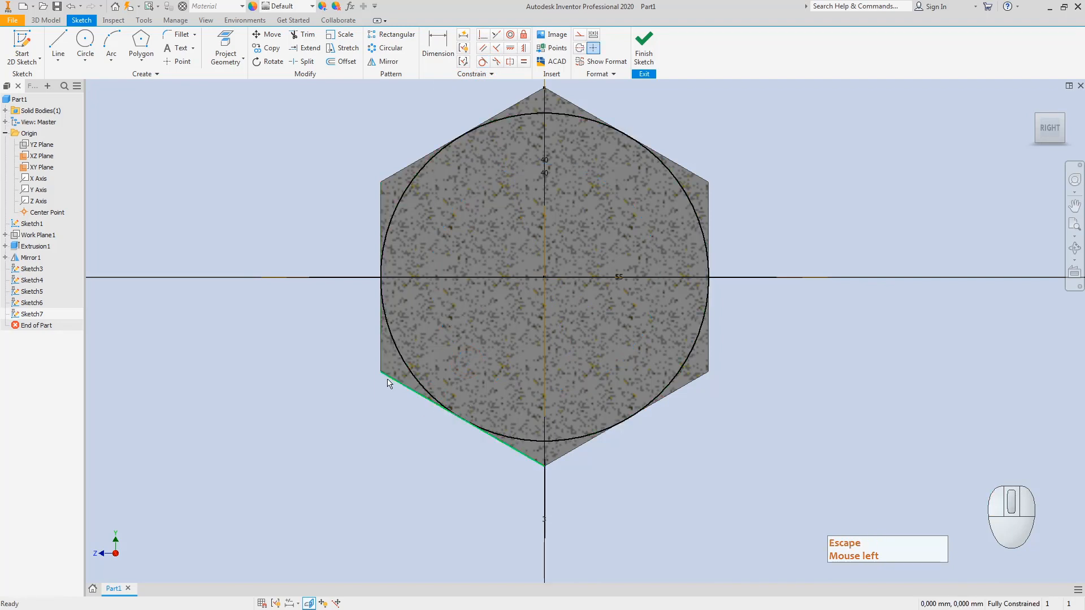
- Convert the projected lower-left hexagon edge to construction geometry and finish the sketch
right_click(389, 382)
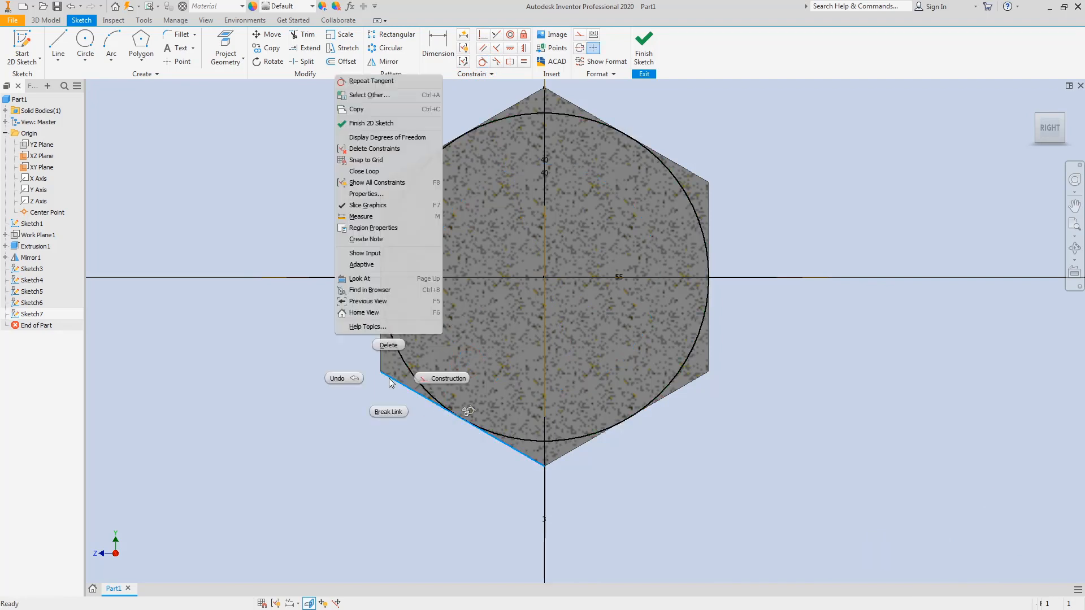
left_click(434, 379)
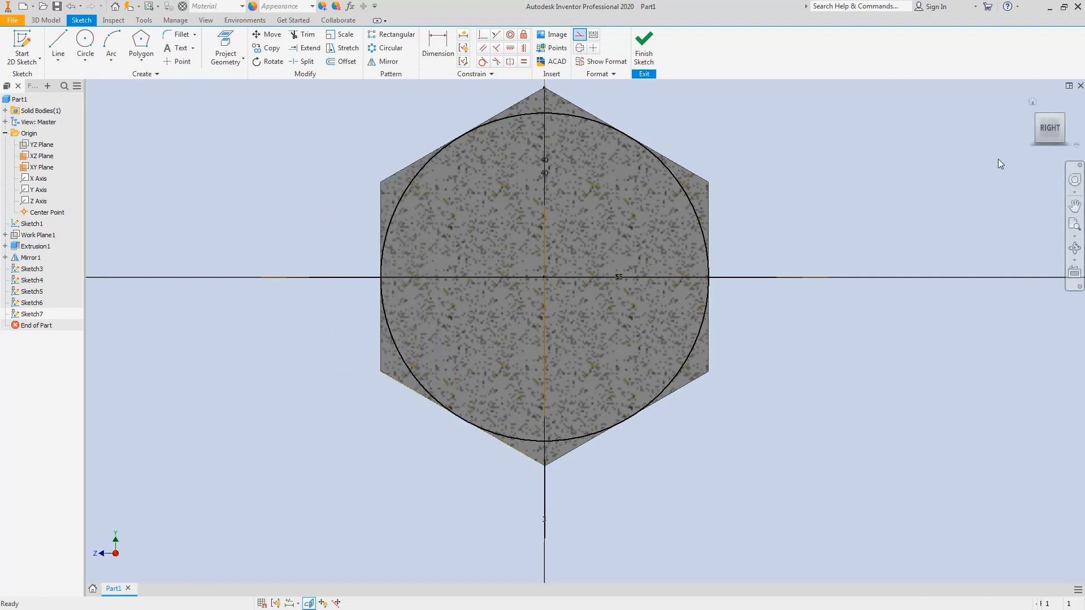
left_click(1034, 117)
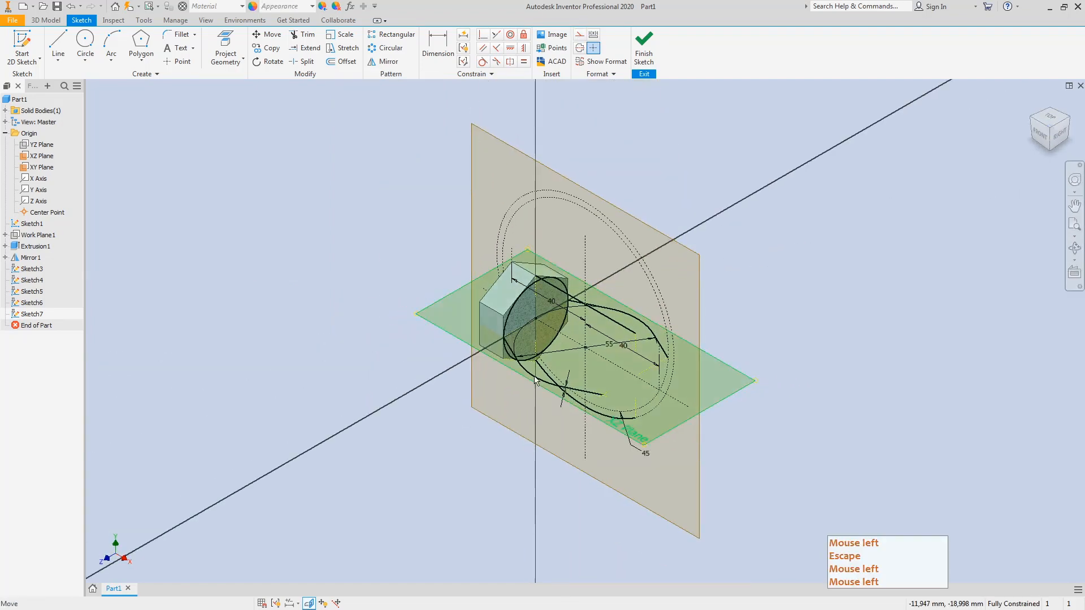
scroll(555, 282, "up", 3)
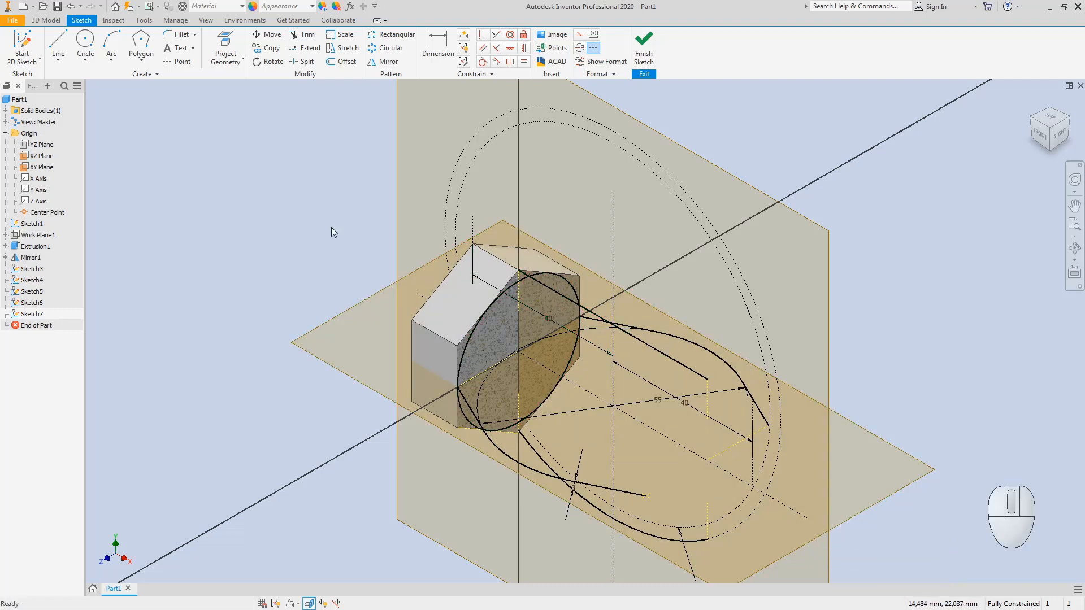
left_click(644, 46)
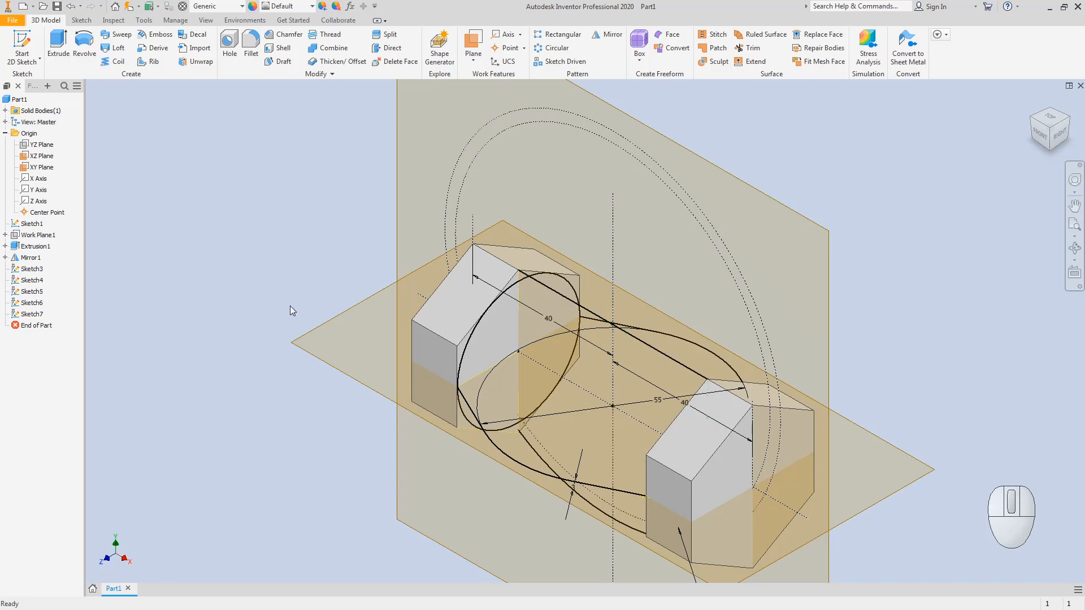
- Examine how the ends of the Sketch3 line and Sketch4 arc sit relative to the circle on the left block
scroll(531, 282, "down", 3)
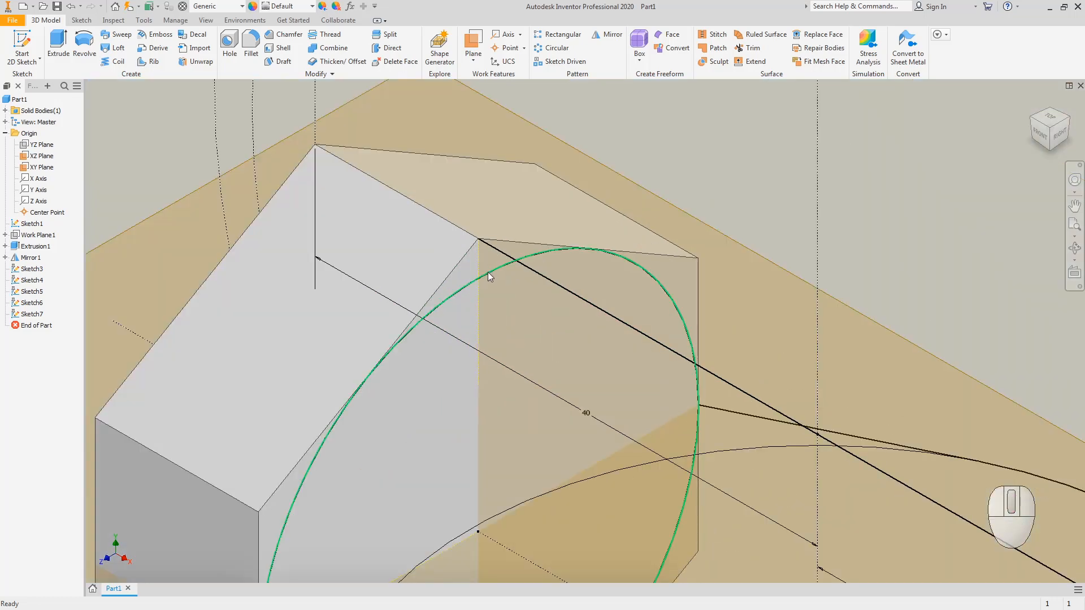
scroll(556, 275, "up", 4)
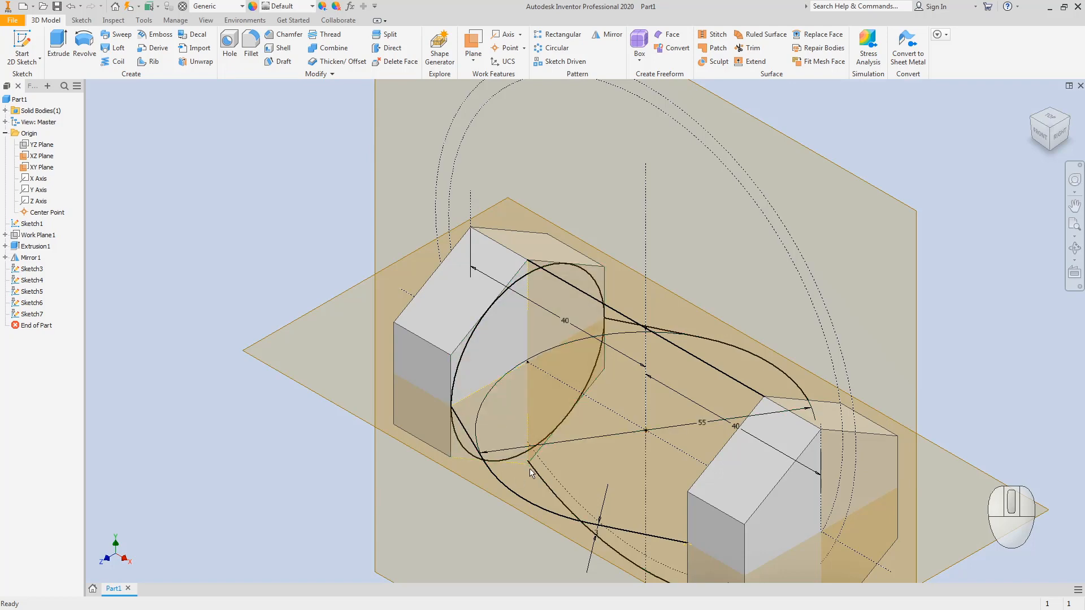
scroll(531, 473, "down", 3)
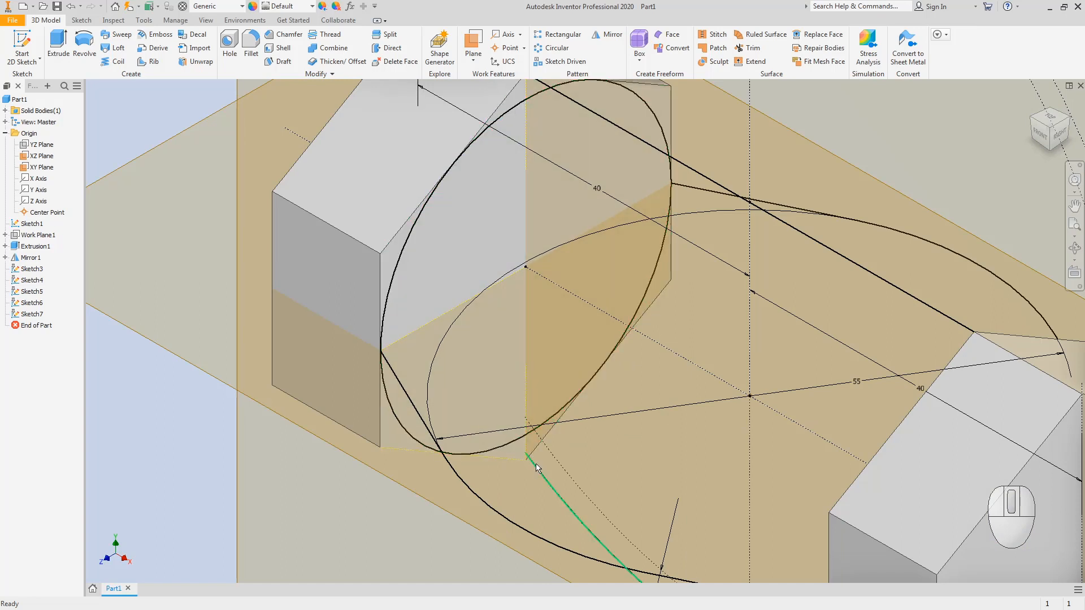
left_click(29, 269)
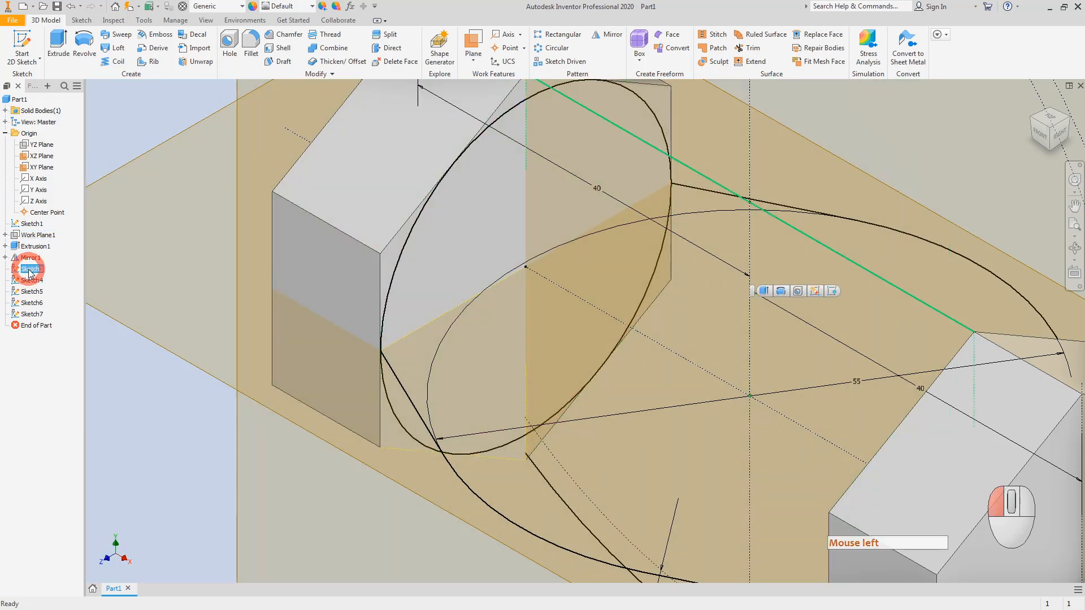
left_click(32, 281, "ctrl")
left_click(32, 282)
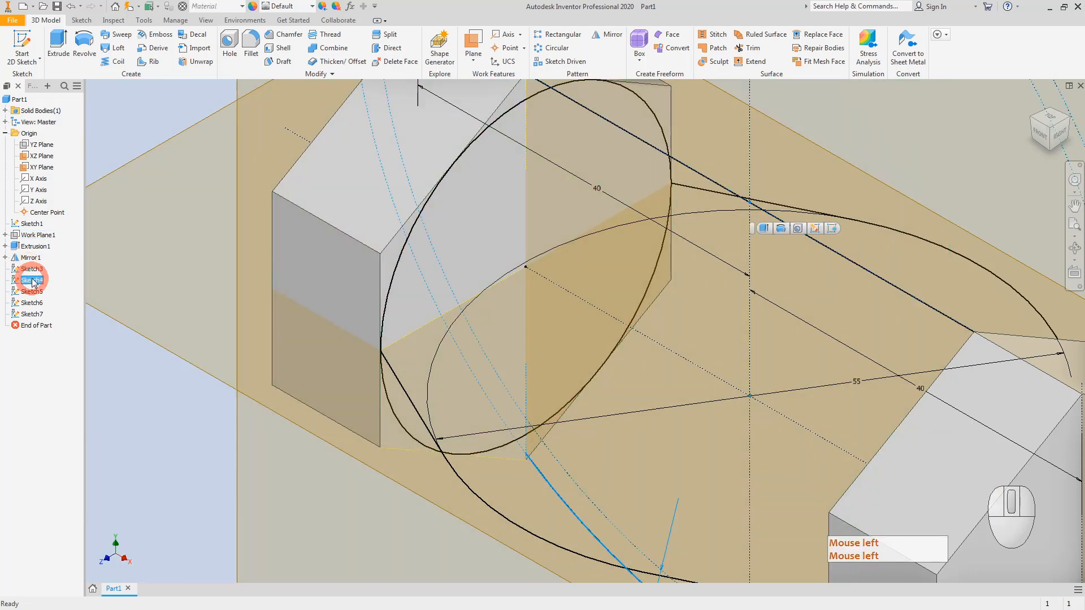
scroll(550, 326, "up", 6)
middle_click_drag(588, 304, 529, 276)
key("Escape")
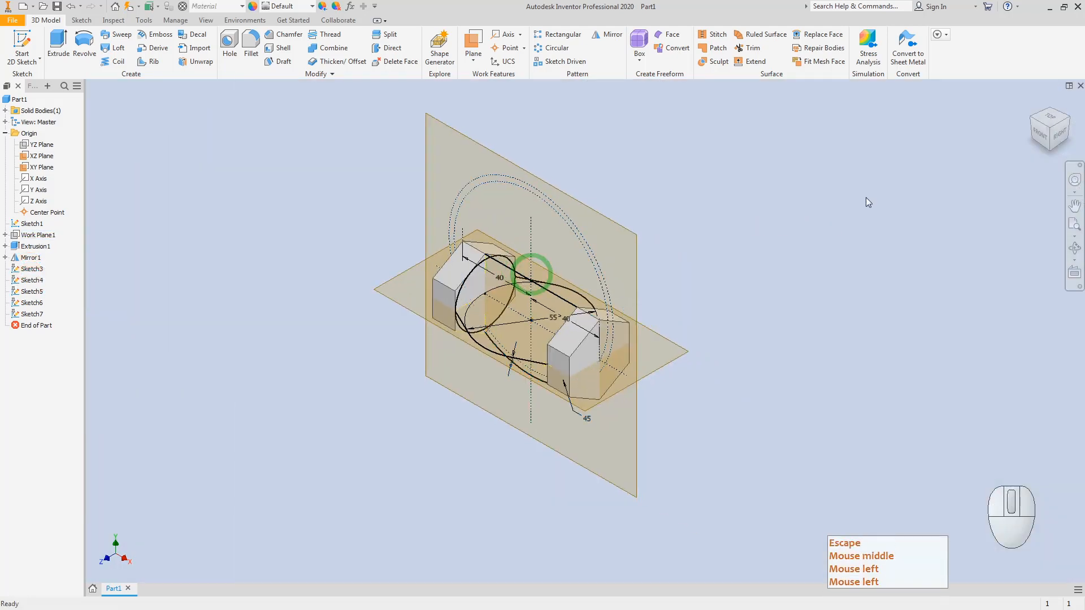
- Start a sketch on the right block's inner hexagonal face
left_click(1032, 118)
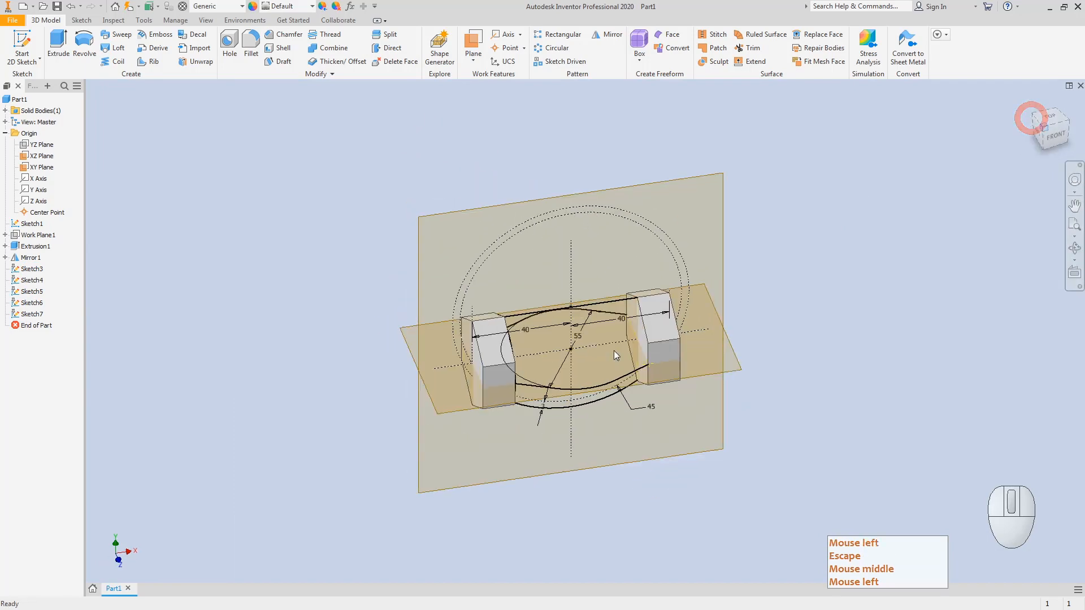
scroll(608, 307, "down", 4)
left_click(59, 43)
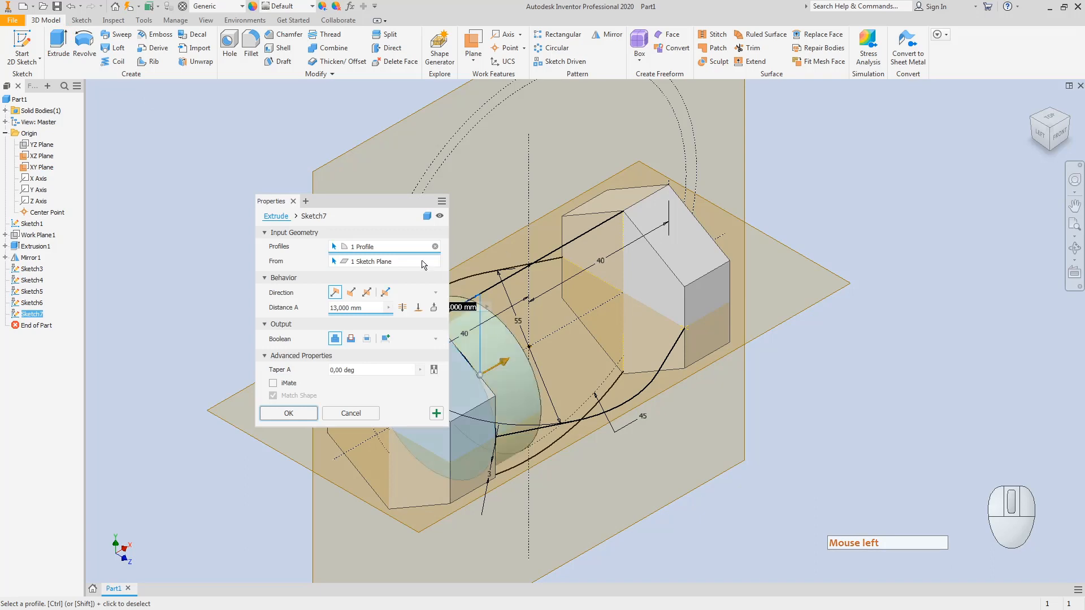
key("Escape")
left_click(180, 186)
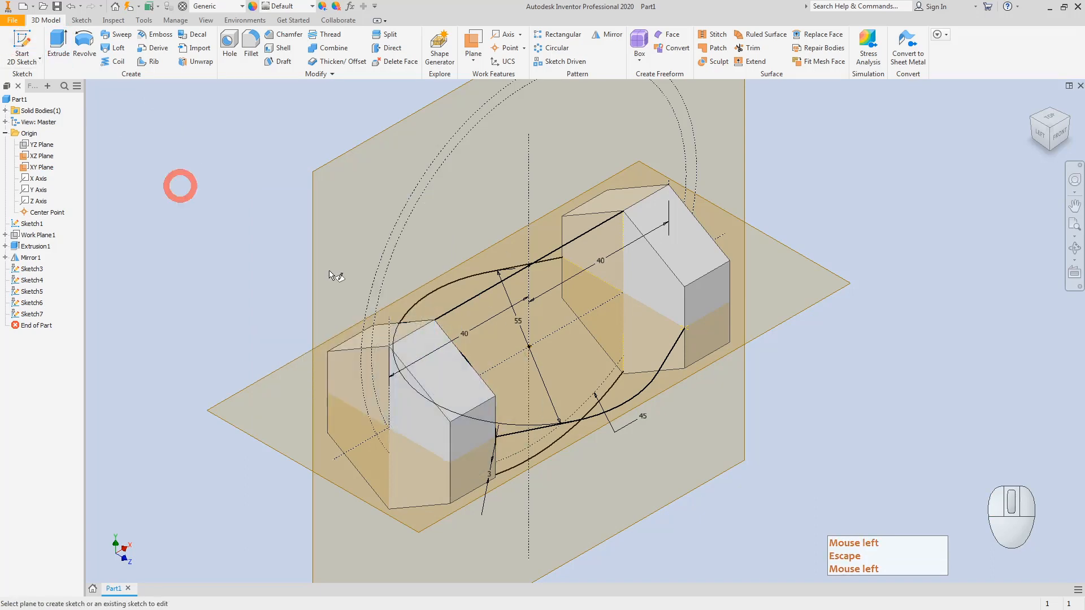
left_click(636, 281)
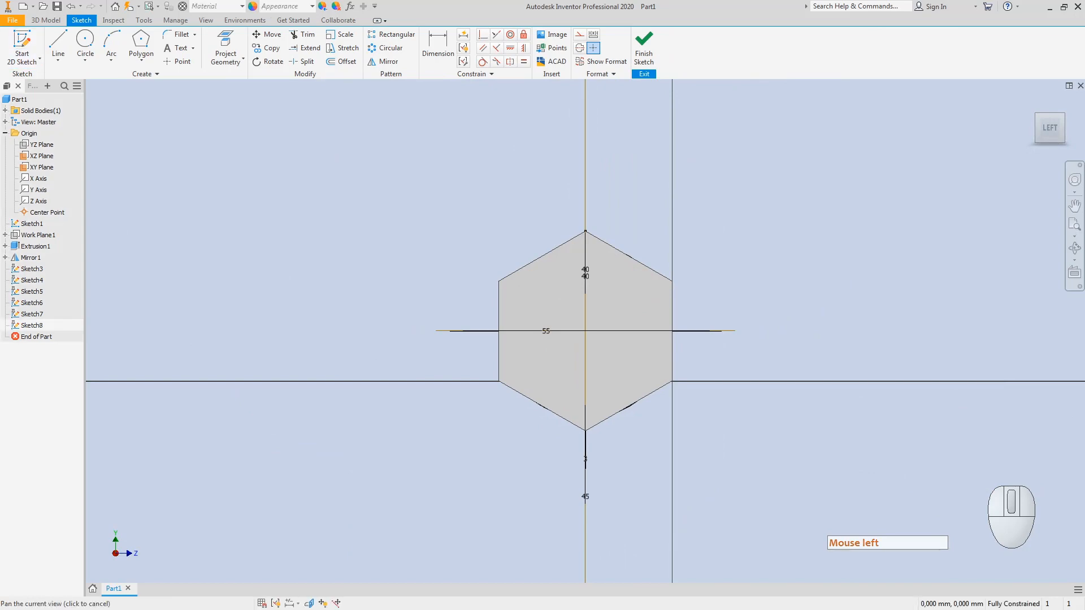
- Project the left block's circle into the right block's face sketch and finish the sketch
left_click(1064, 117)
left_click(1065, 116)
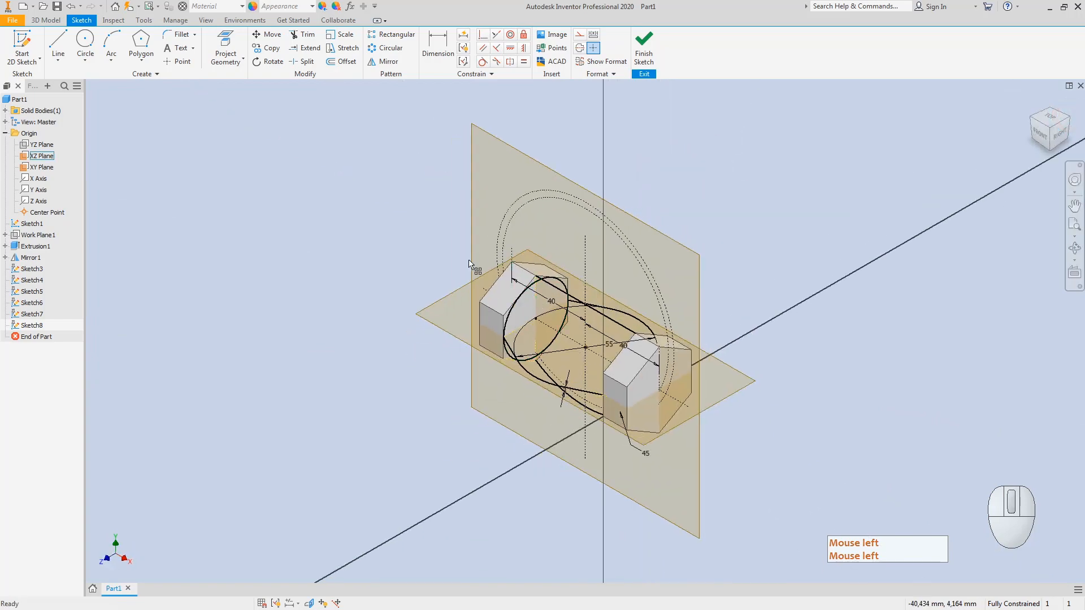
left_click(226, 49)
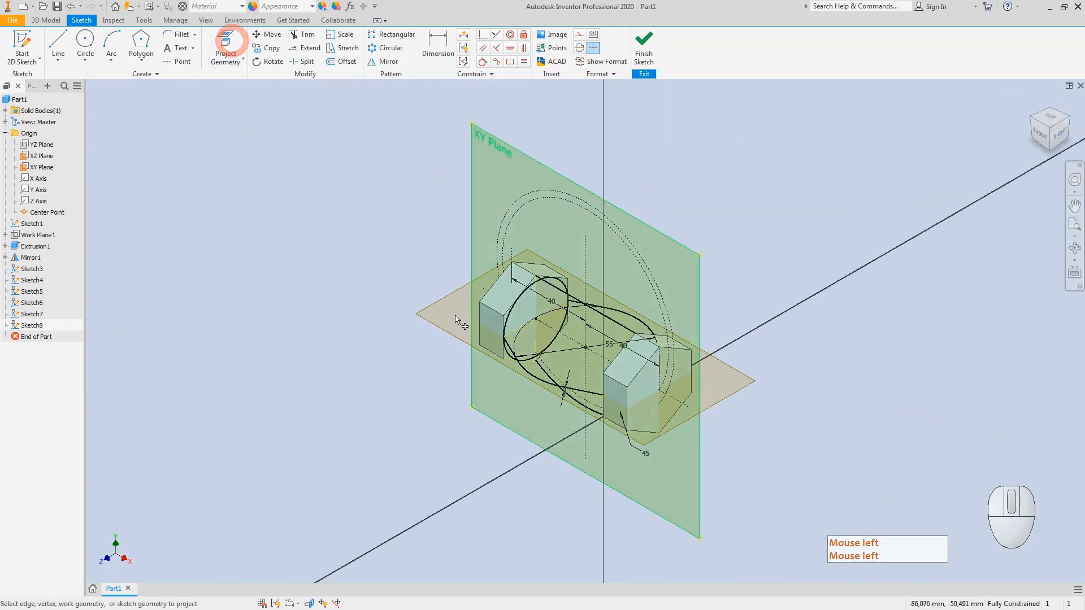
left_click(511, 325)
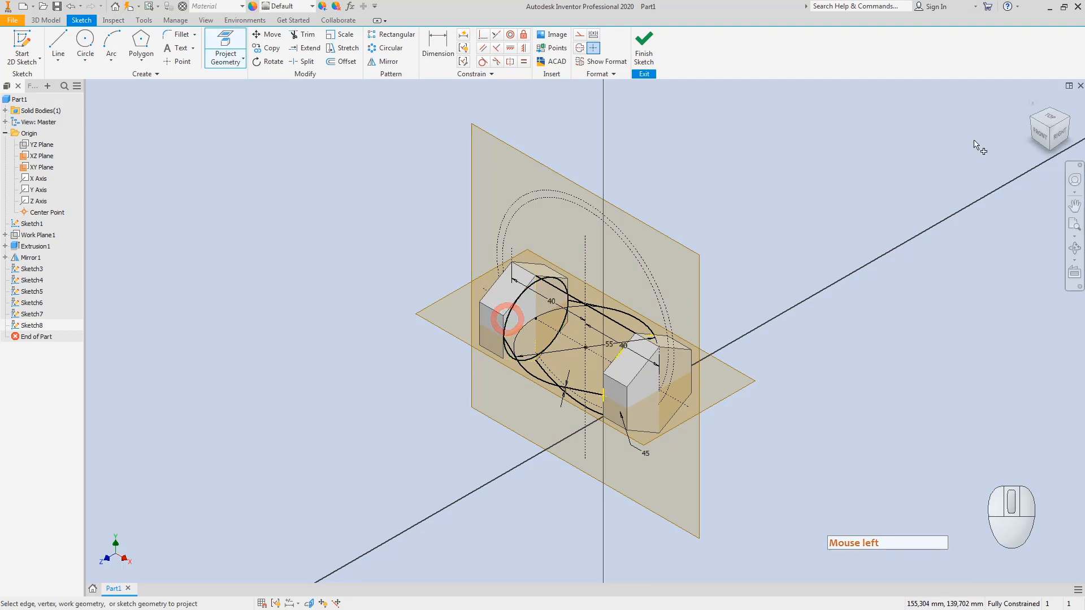
left_click(1029, 121)
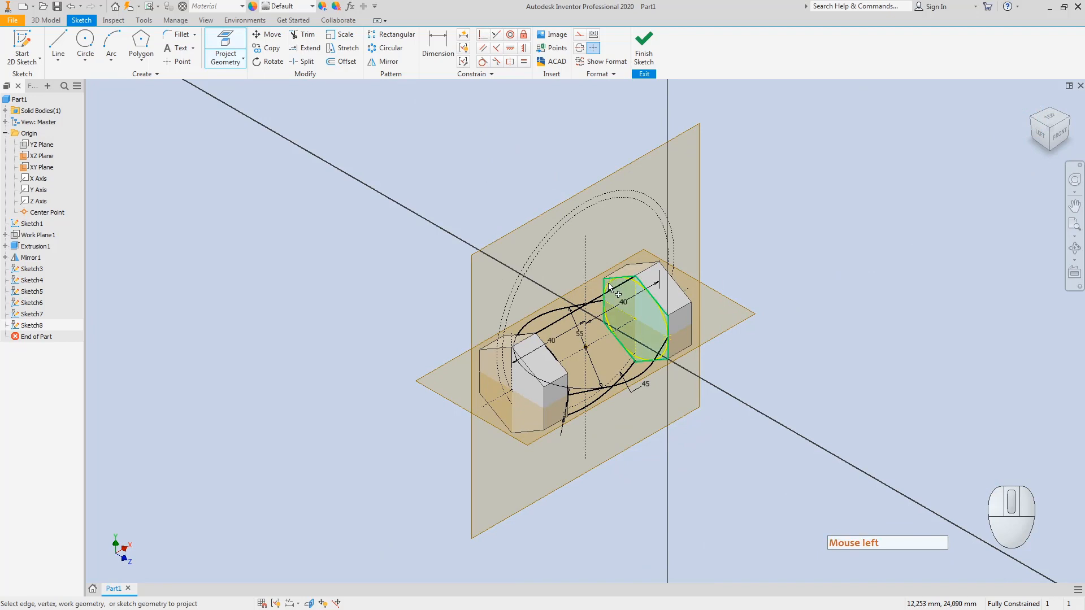
key("Escape")
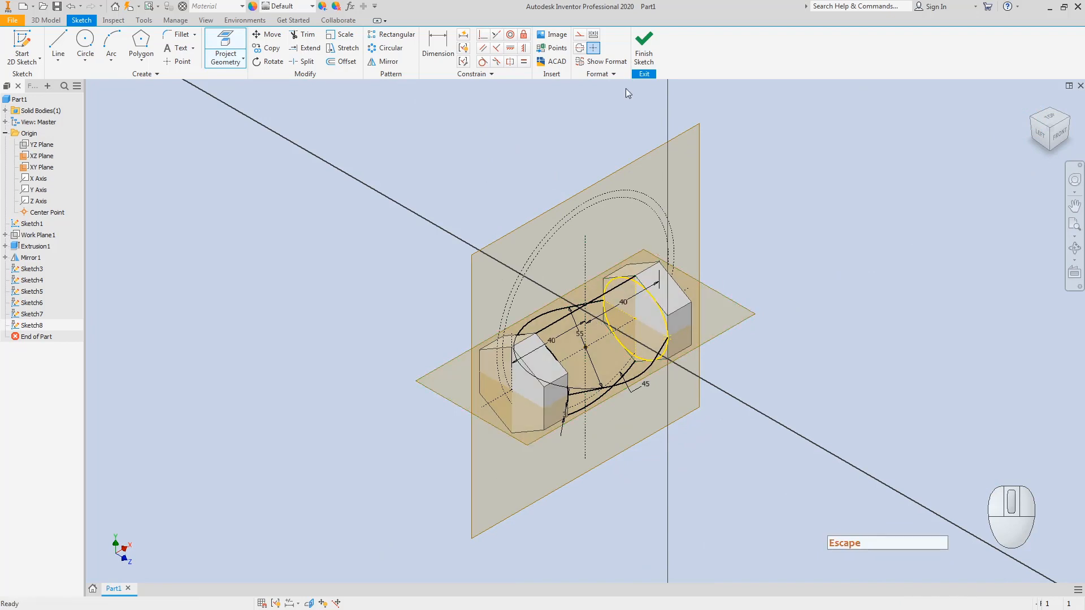
left_click(643, 45)
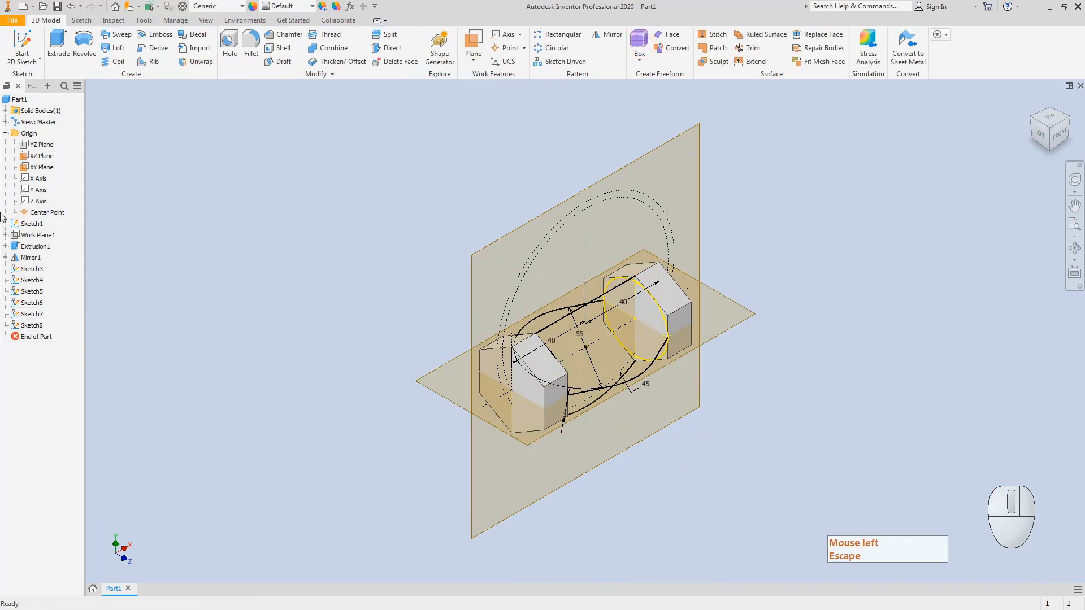
double_click(24, 270)
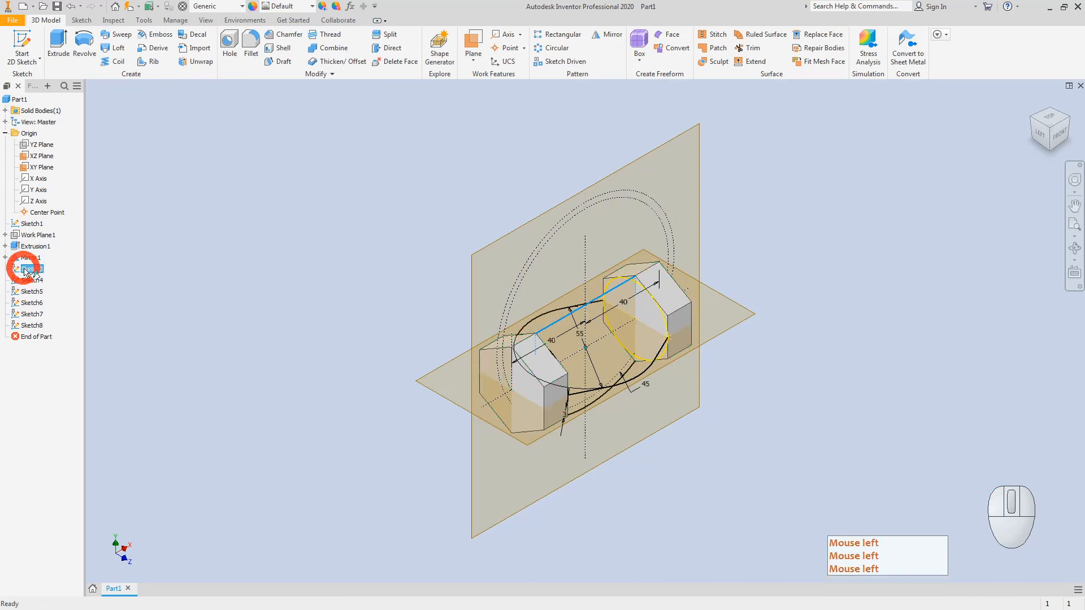
left_click(442, 232)
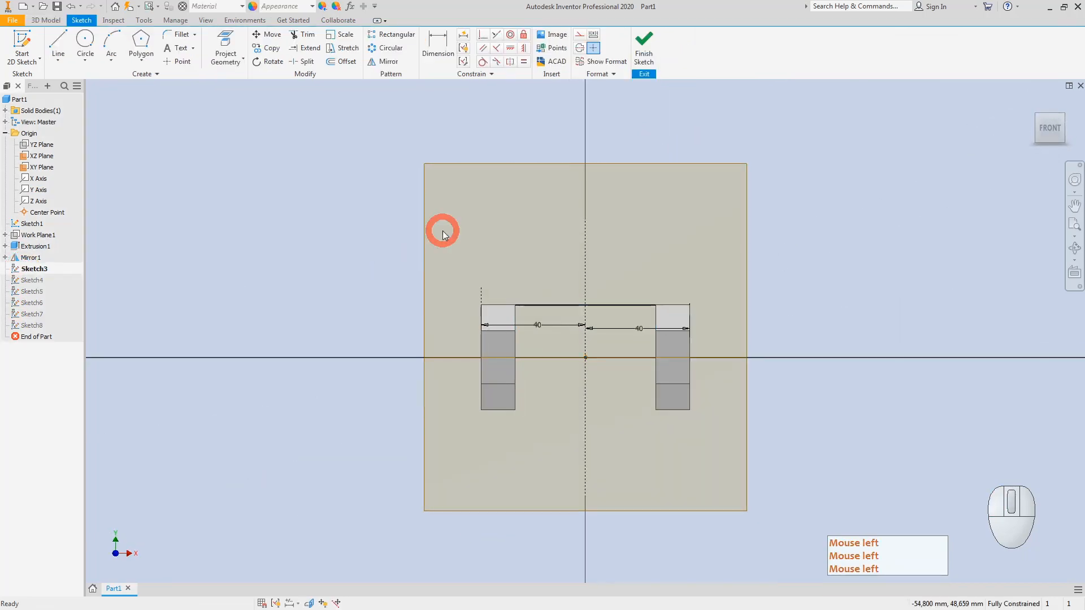
left_click(645, 41)
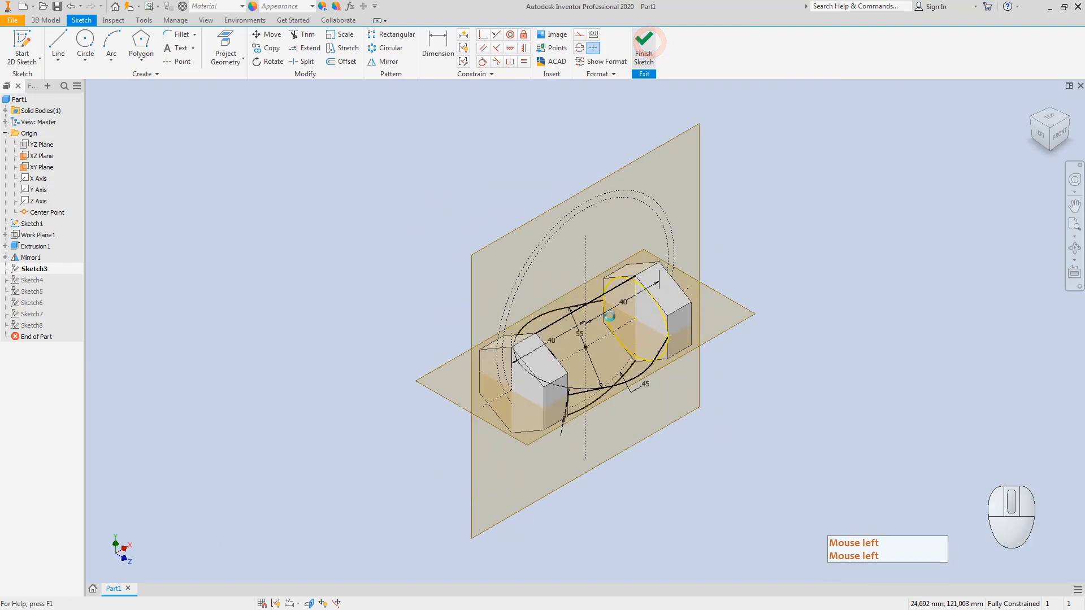
double_click(26, 269)
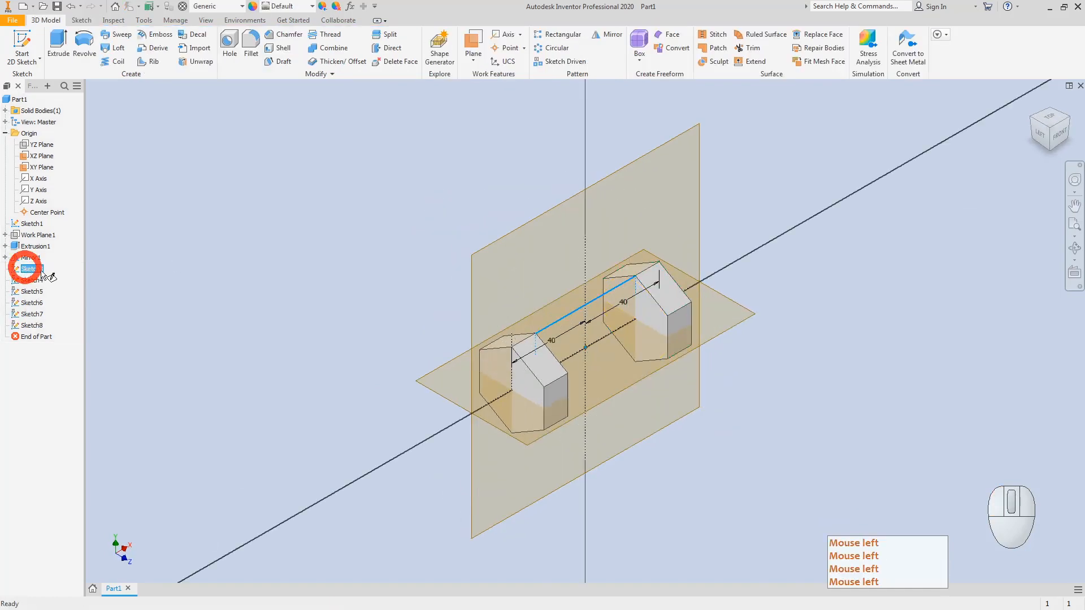
left_click(383, 363)
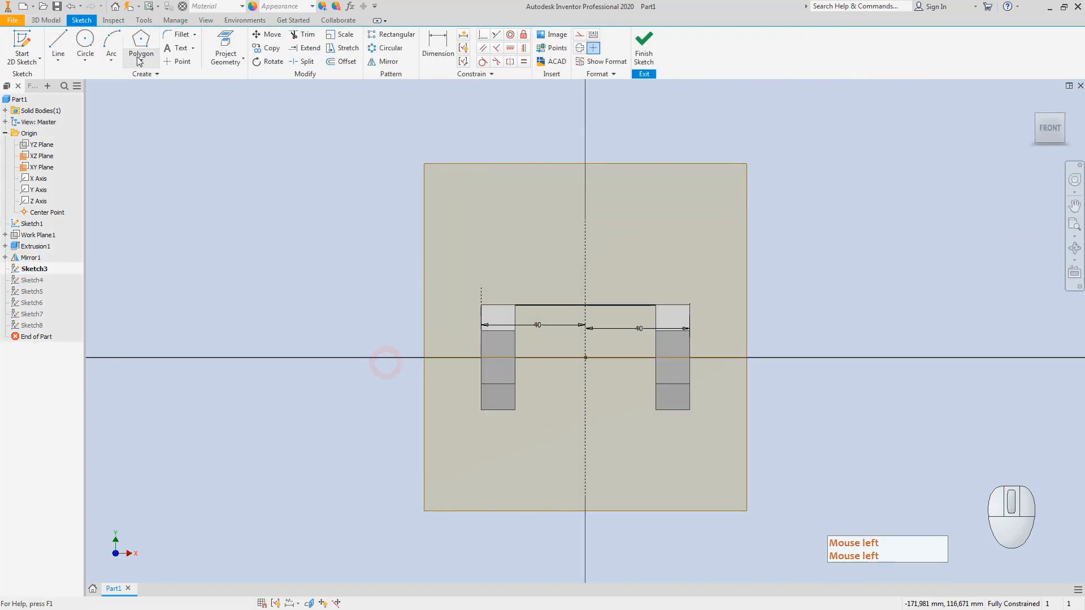
left_click(1058, 119)
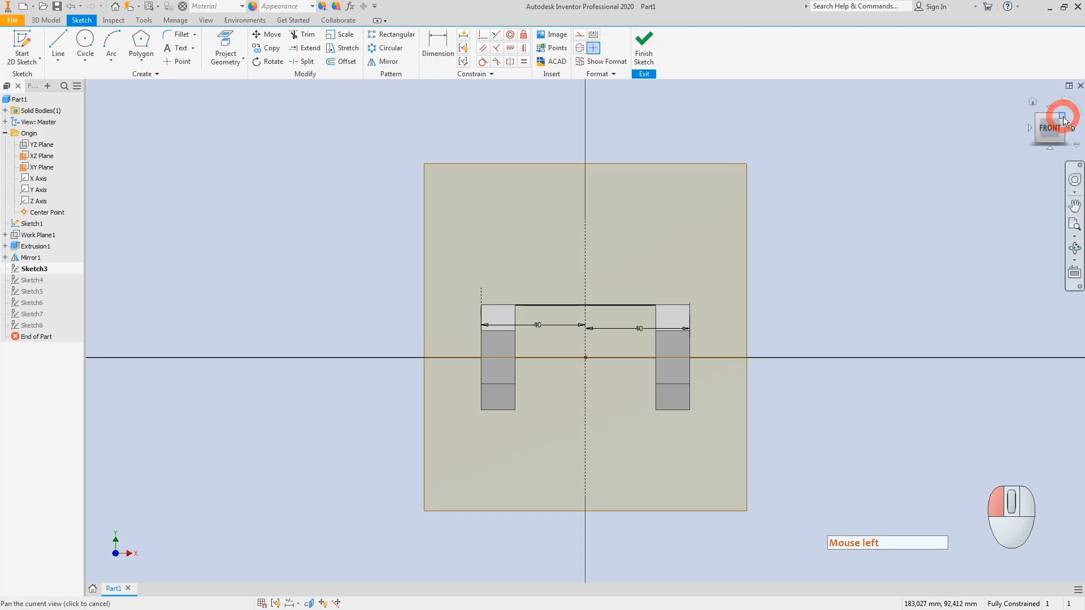
left_click(644, 48)
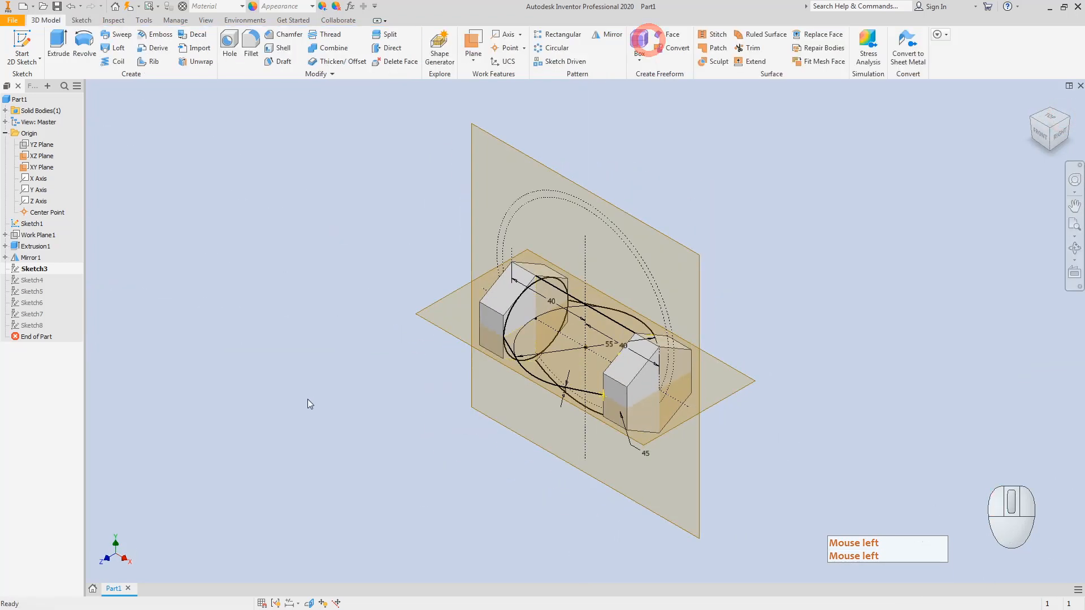
- Reorder the model history so the two circle sketches, Sketch7 and Sketch8, come directly before Sketch3
left_click(33, 314)
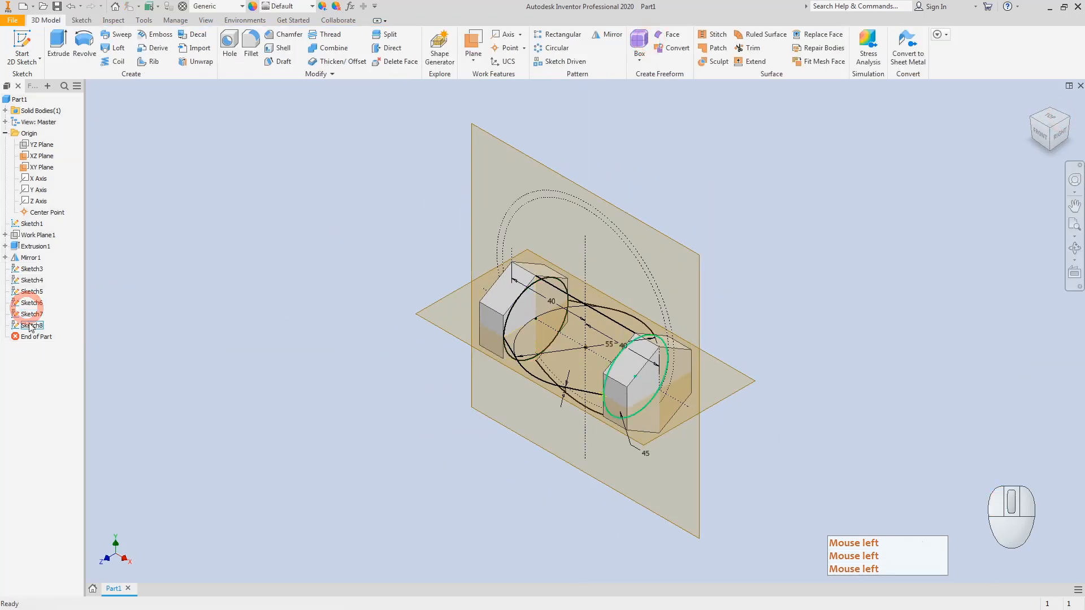
left_click(34, 304, "ctrl")
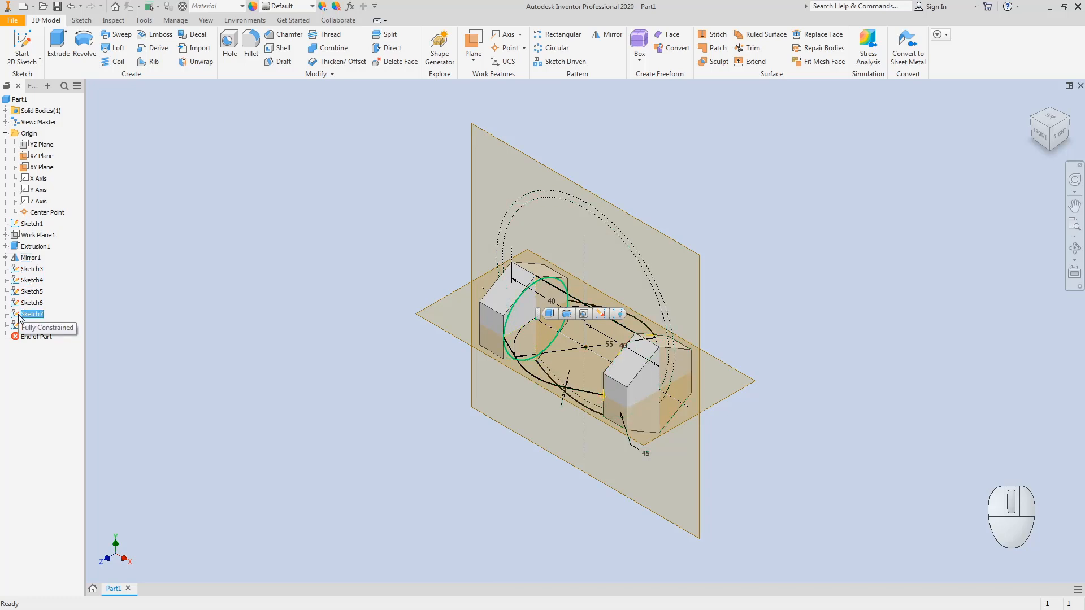
left_click_drag(19, 318, 34, 280)
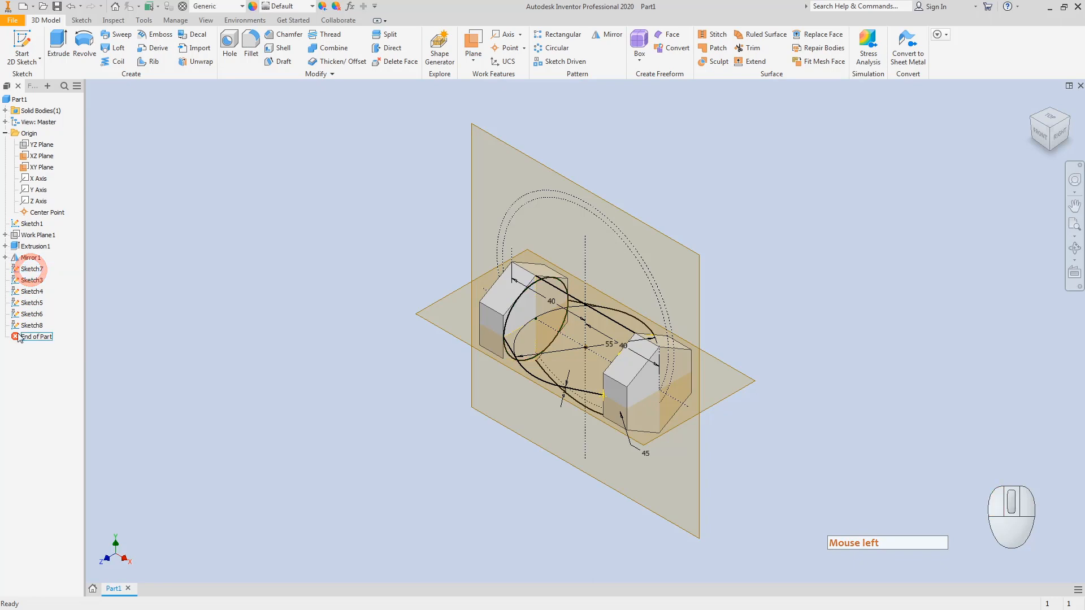
mouse_move(33, 327)
left_mouse_down()
mouse_move(46, 302)
mouse_move(39, 276)
left_mouse_up()
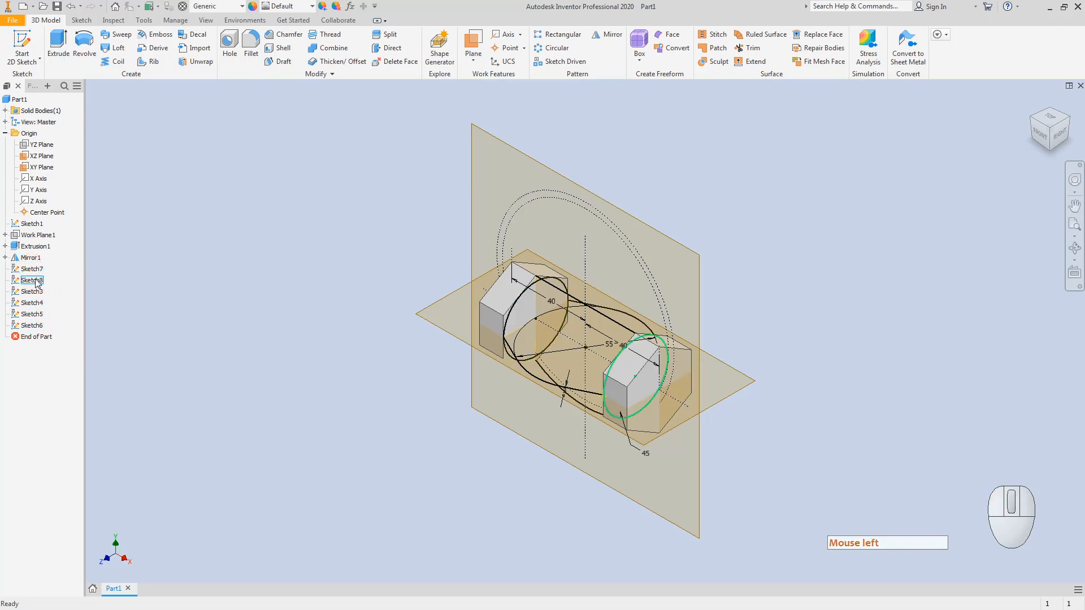
- Reopen Sketch3 and delete the construction line projected from the left block's inner hexagonal face
left_click(27, 293)
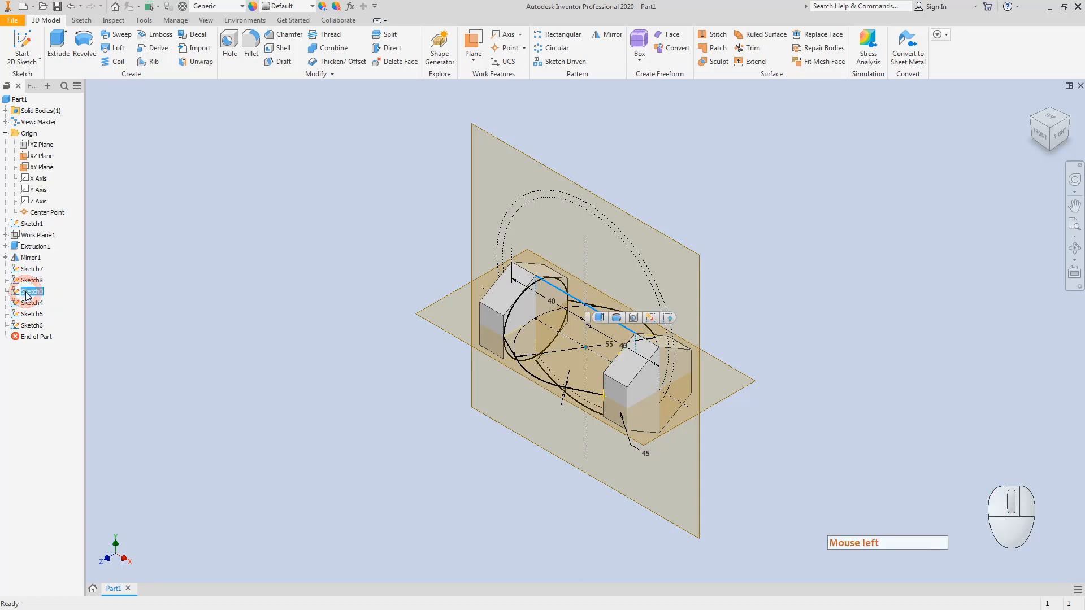
double_click(14, 293)
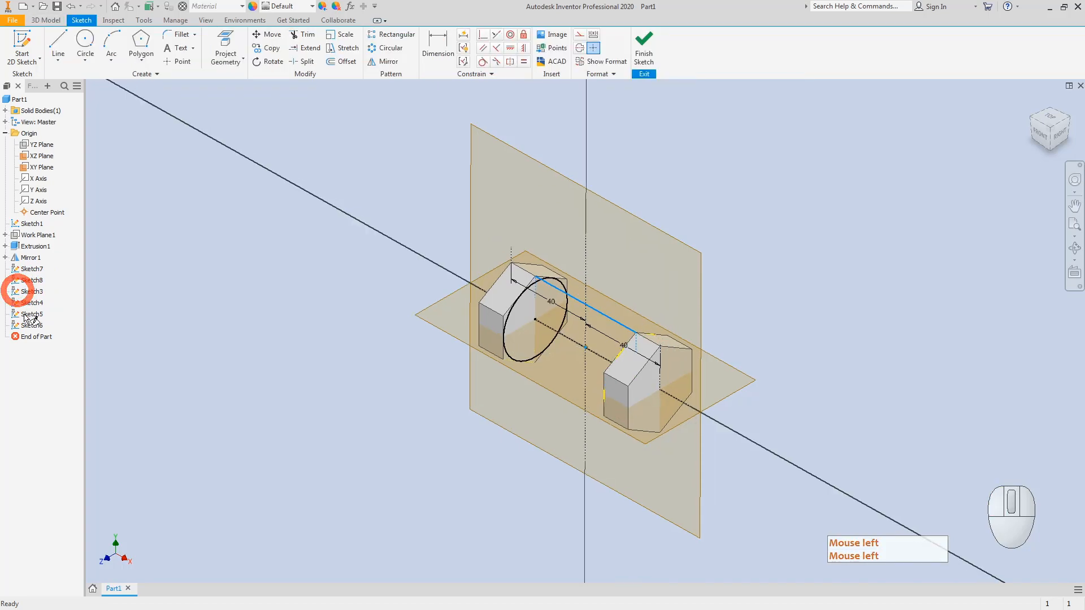
left_click(243, 243)
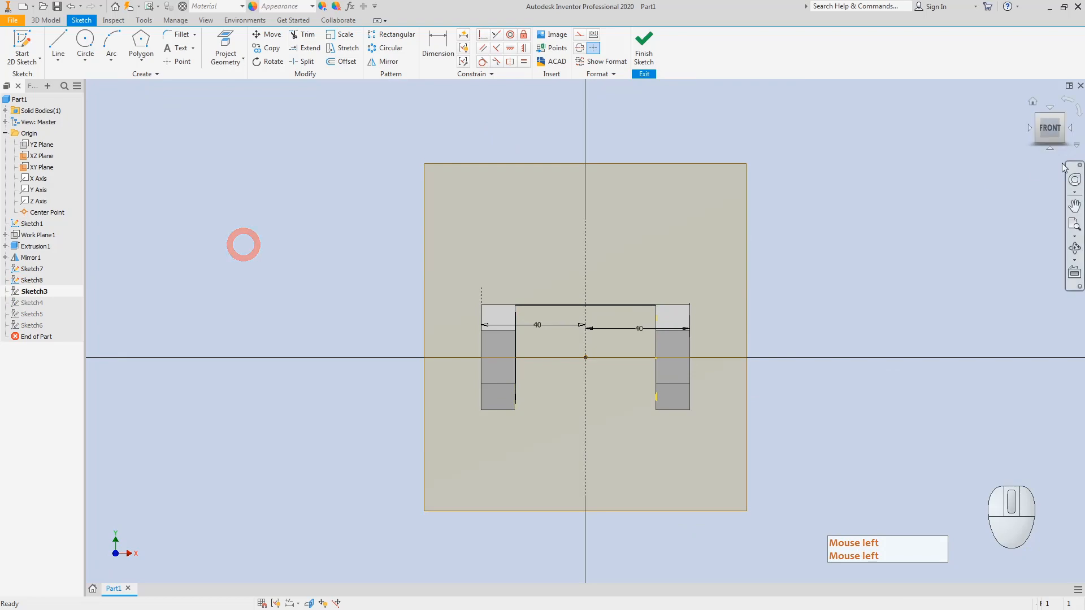
left_click(1064, 117)
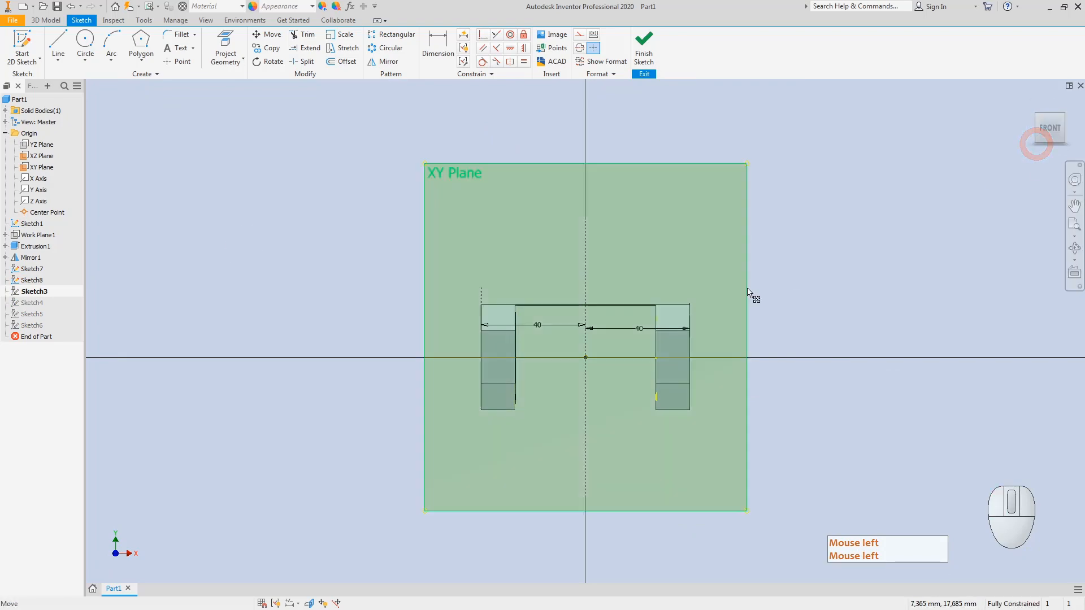
left_click(1062, 116)
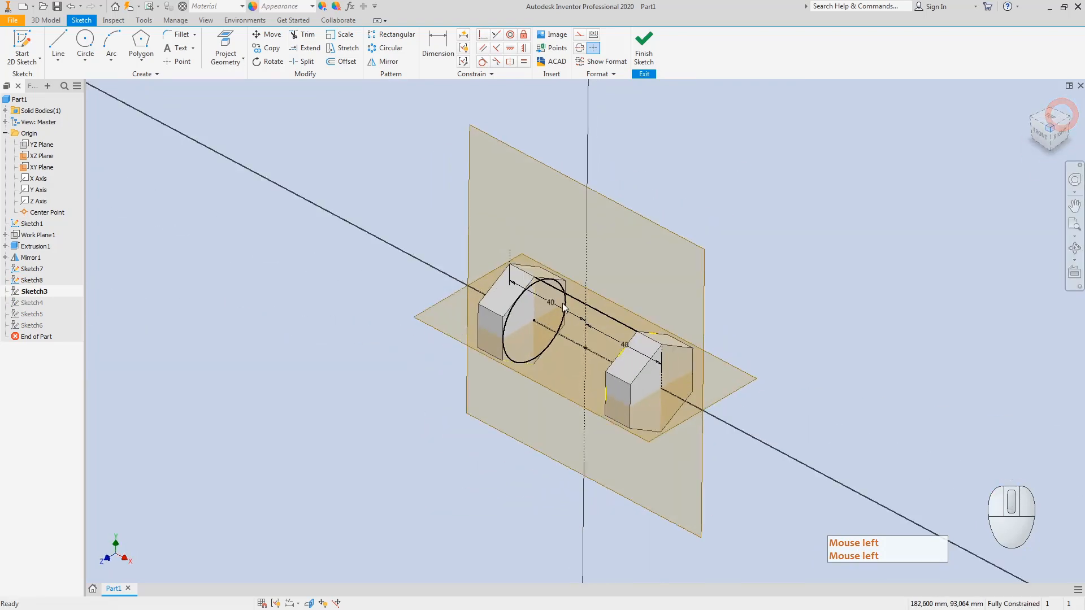
scroll(559, 310, "down", 5)
key("Escape")
left_click(481, 262)
right_click(484, 263)
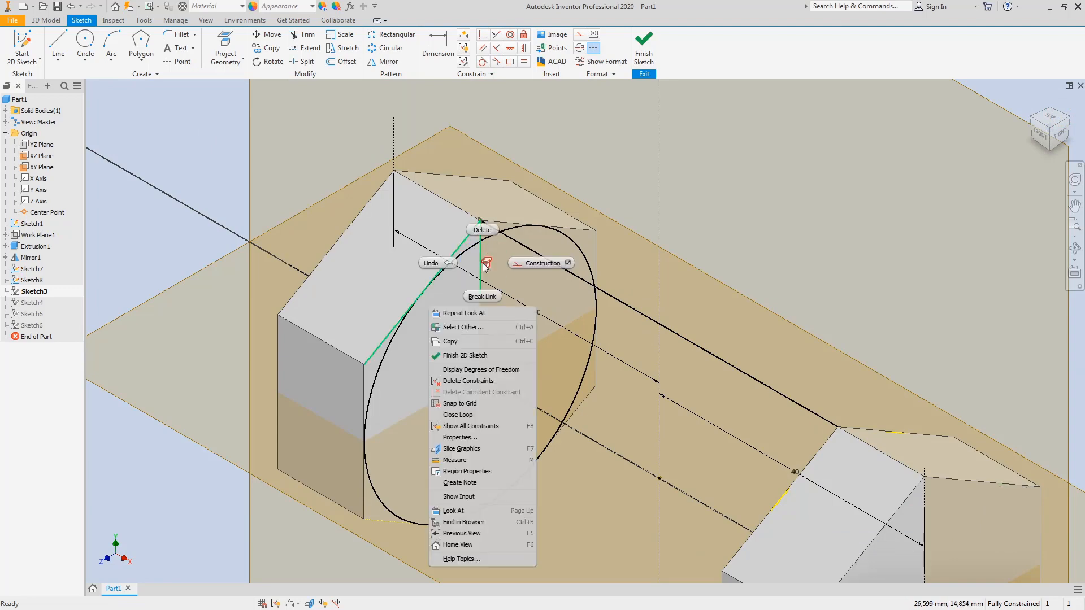
left_click(482, 230)
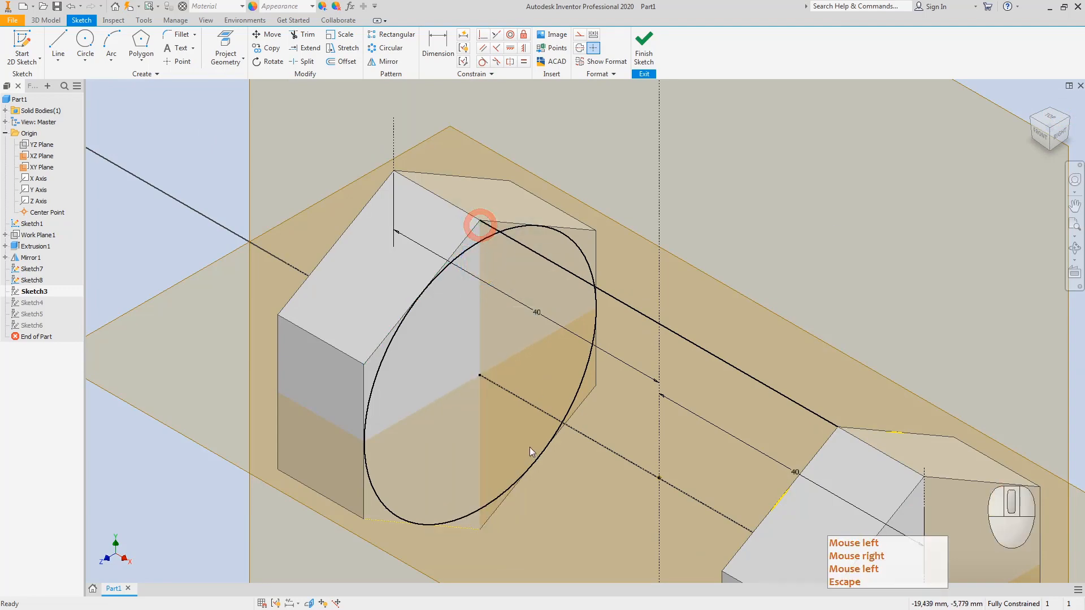
- Delete the matching projected construction line at the right block's inner face in Sketch3
left_click(1034, 124)
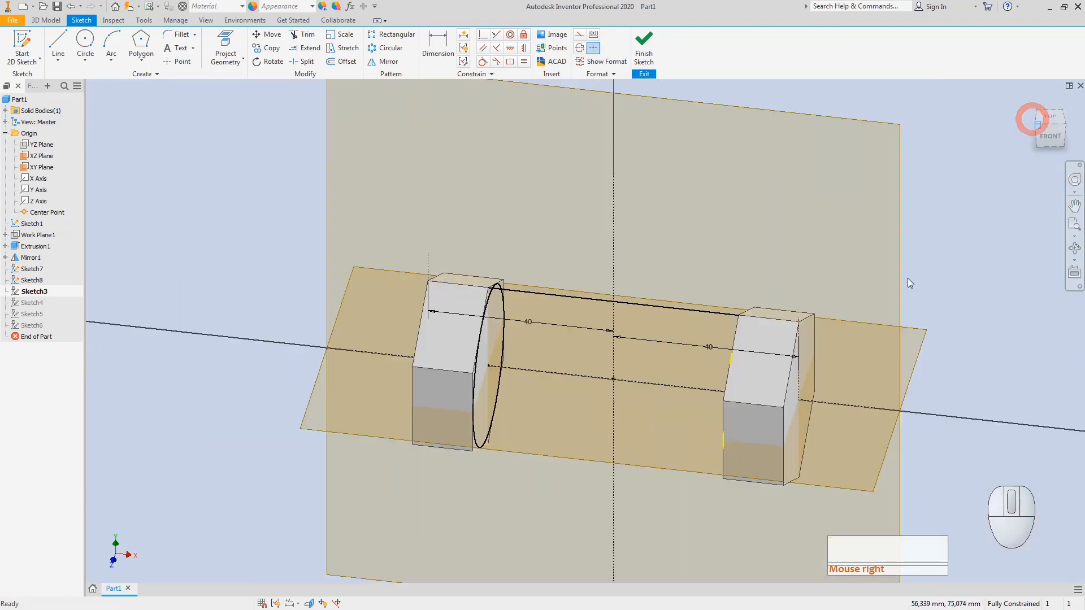
left_click(1033, 116)
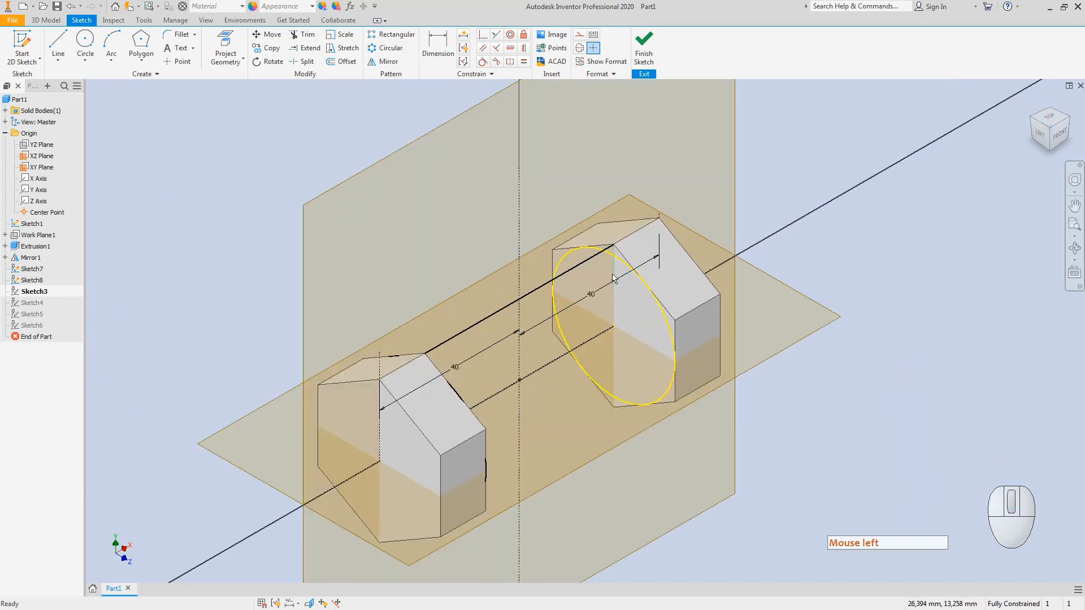
right_click(613, 270)
left_click(605, 239)
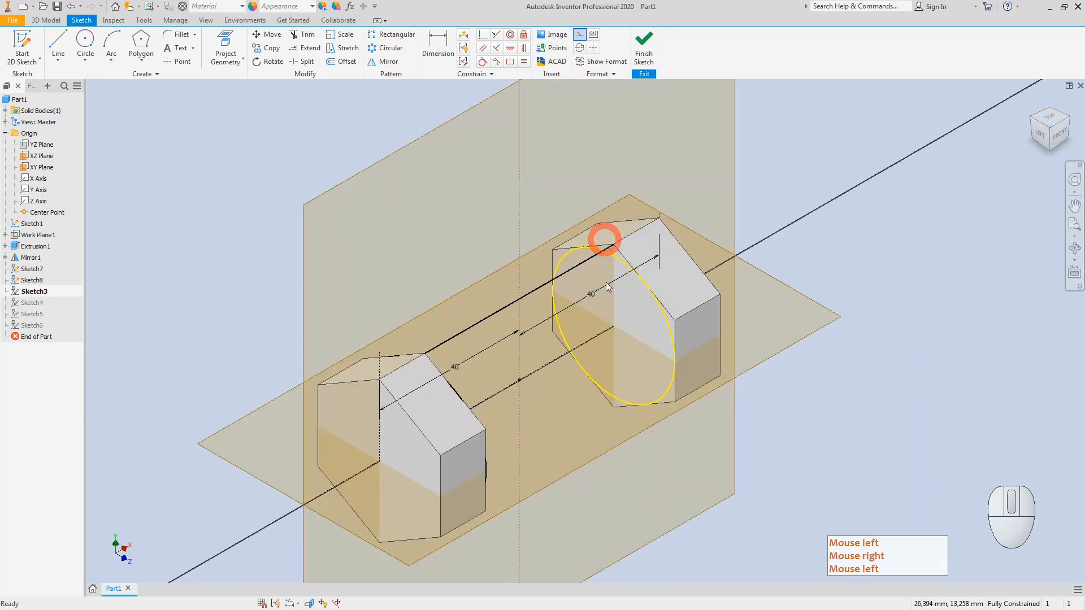
- Project the circle on the left block's inner face into Sketch3
left_click(1061, 136)
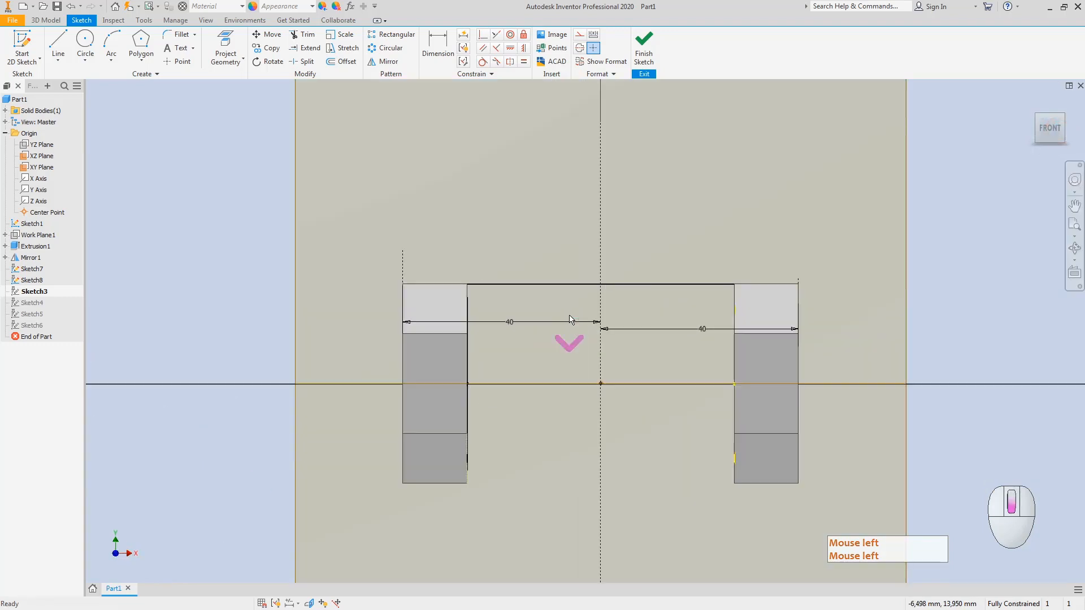
left_click(226, 48)
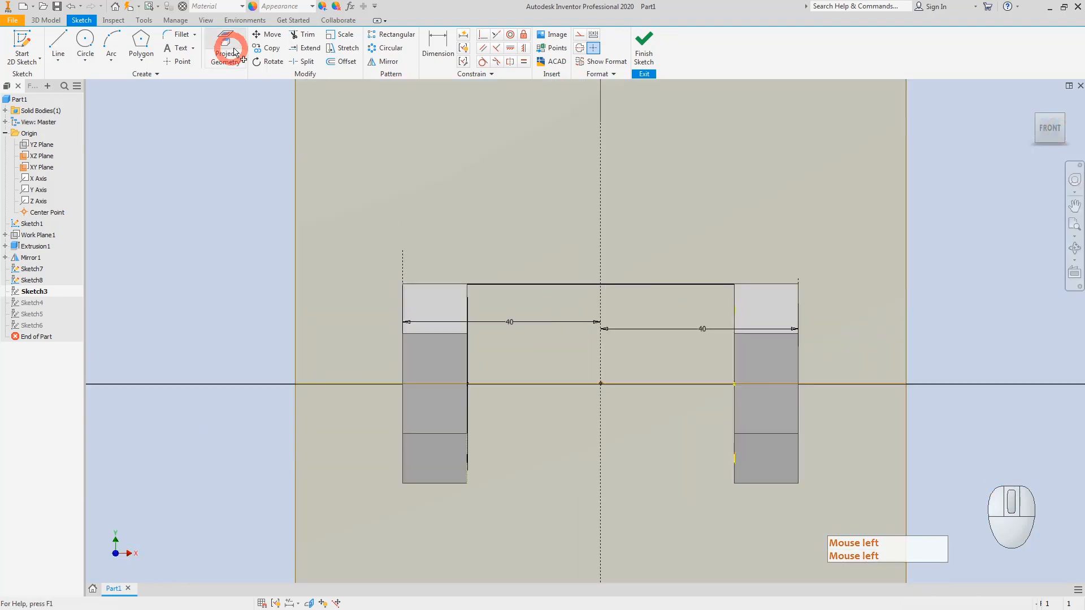
left_click(1061, 116)
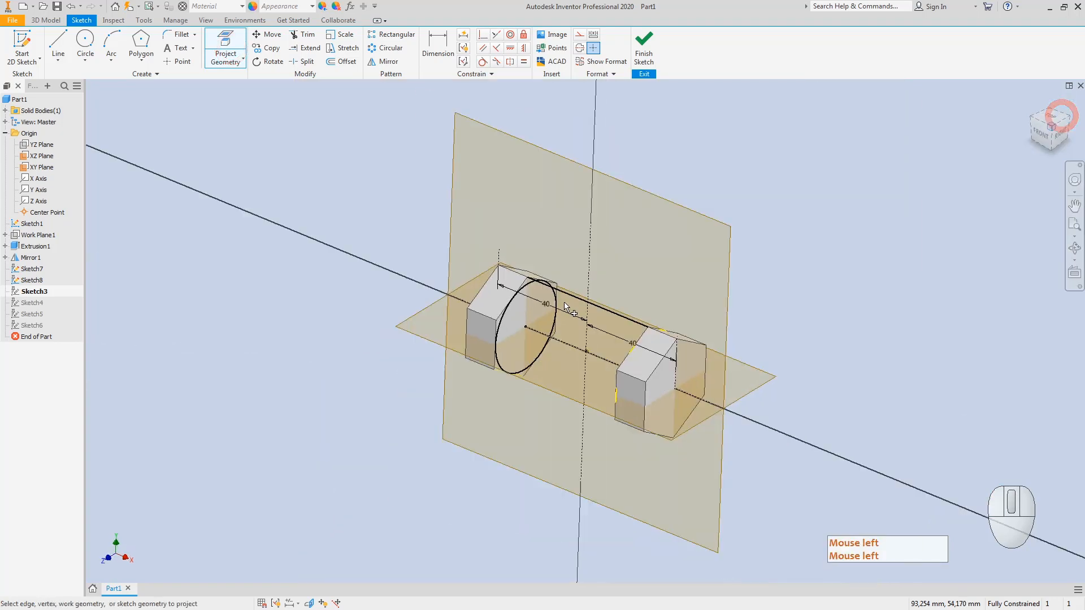
scroll(534, 293, "down", 5)
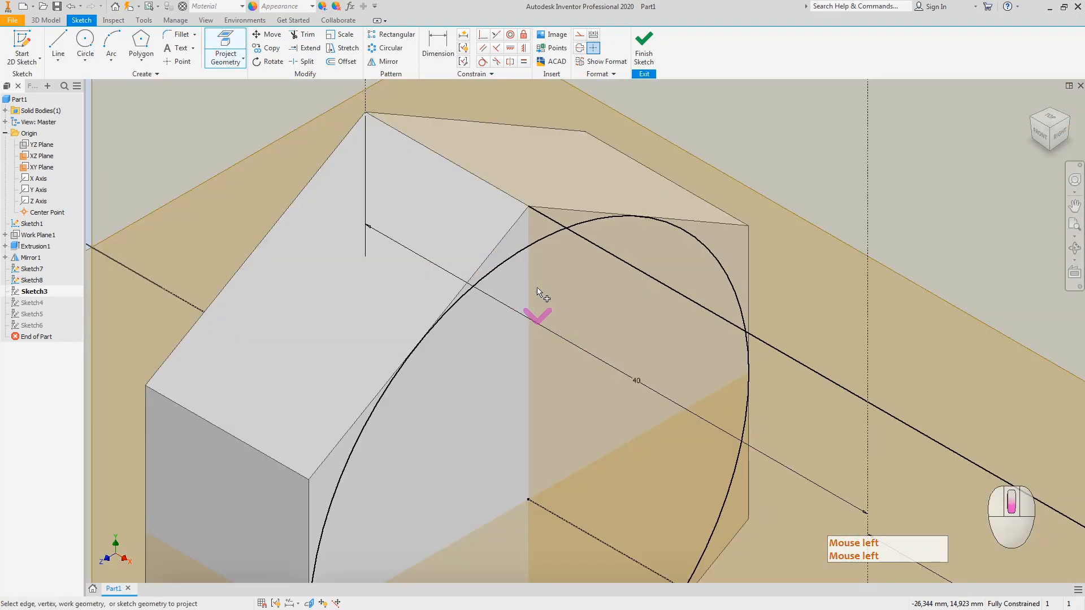
left_click(523, 252)
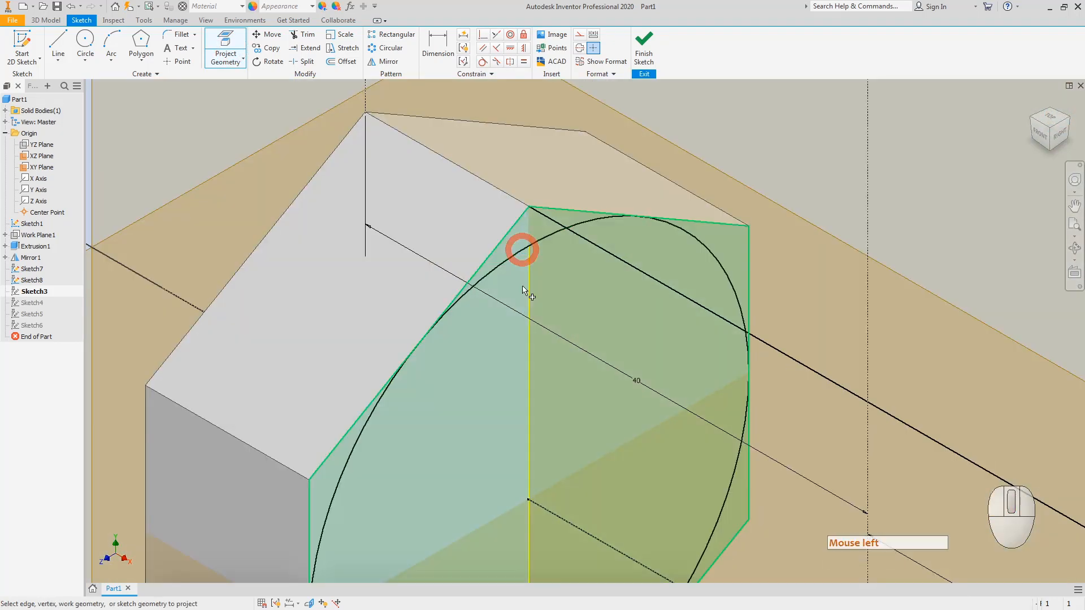
key("Escape")
key("Escape")
- Convert the line projected from the left circle to construction geometry and delete the existing guide line between the blocks
scroll(737, 259, "down", 5)
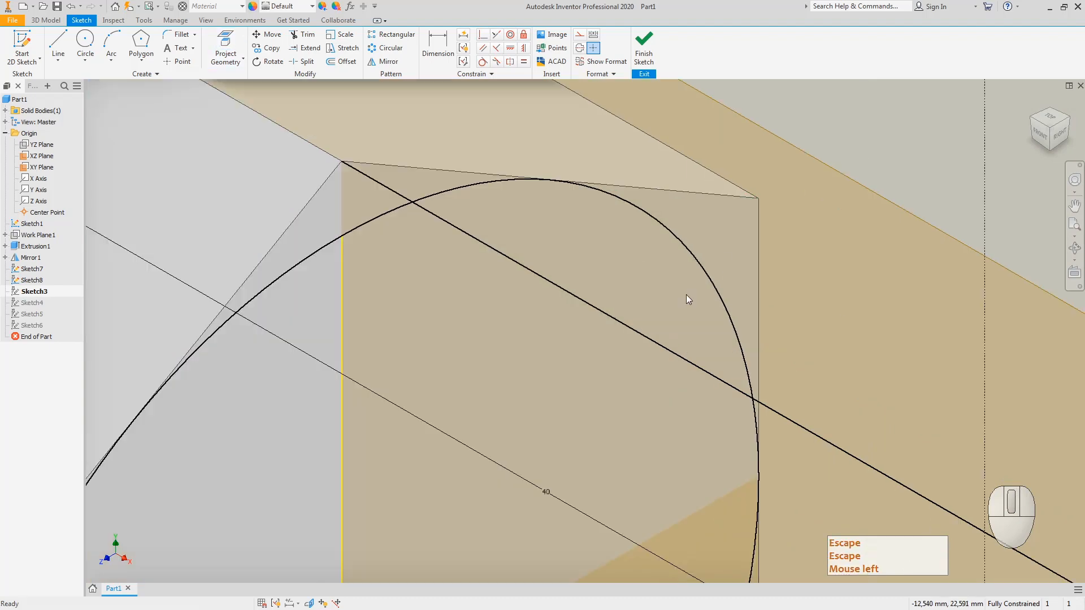
scroll(684, 285, "down", 1)
scroll(684, 285, "up", 4)
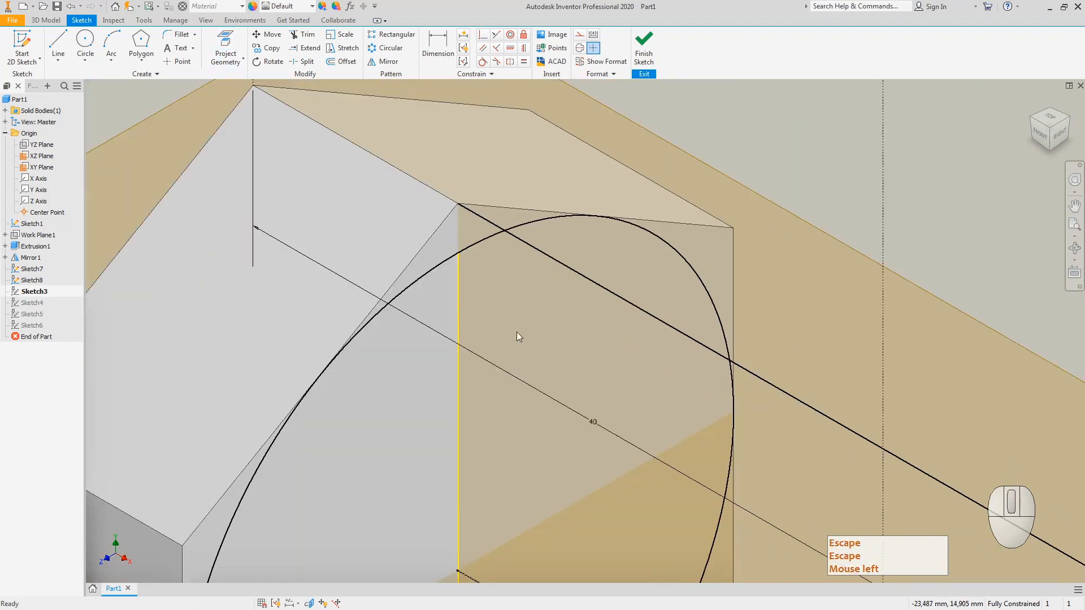
right_click(459, 297)
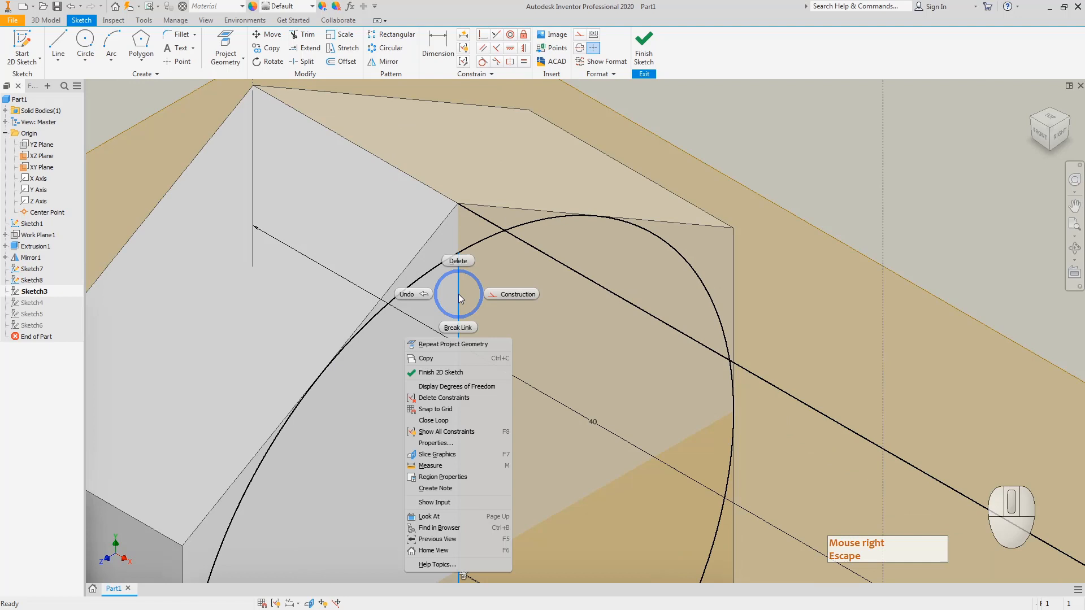
left_click(501, 295)
left_click(602, 294)
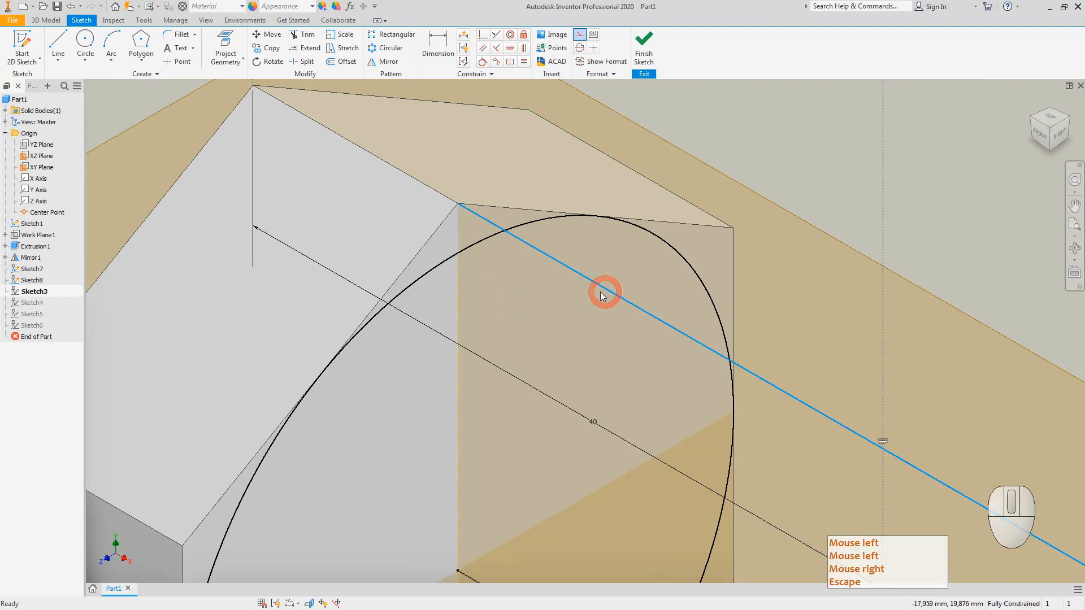
key("Delete")
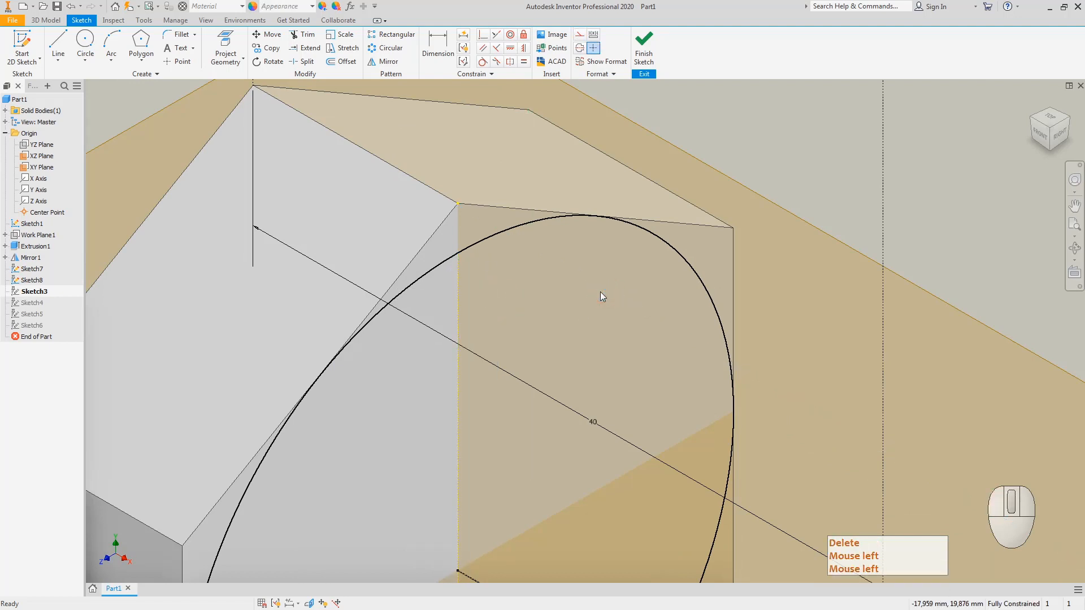
- Sketch a horizontal line about 56.7 mm long in Sketch3 from the left projected circle's upper end past the right block's inner face
left_click(58, 46)
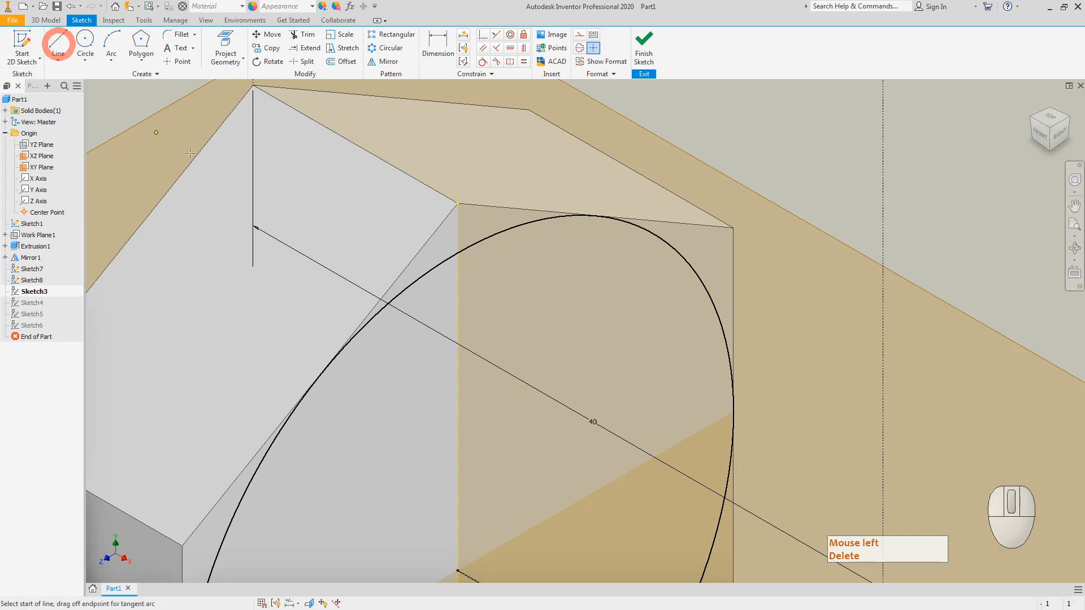
left_click(1039, 132)
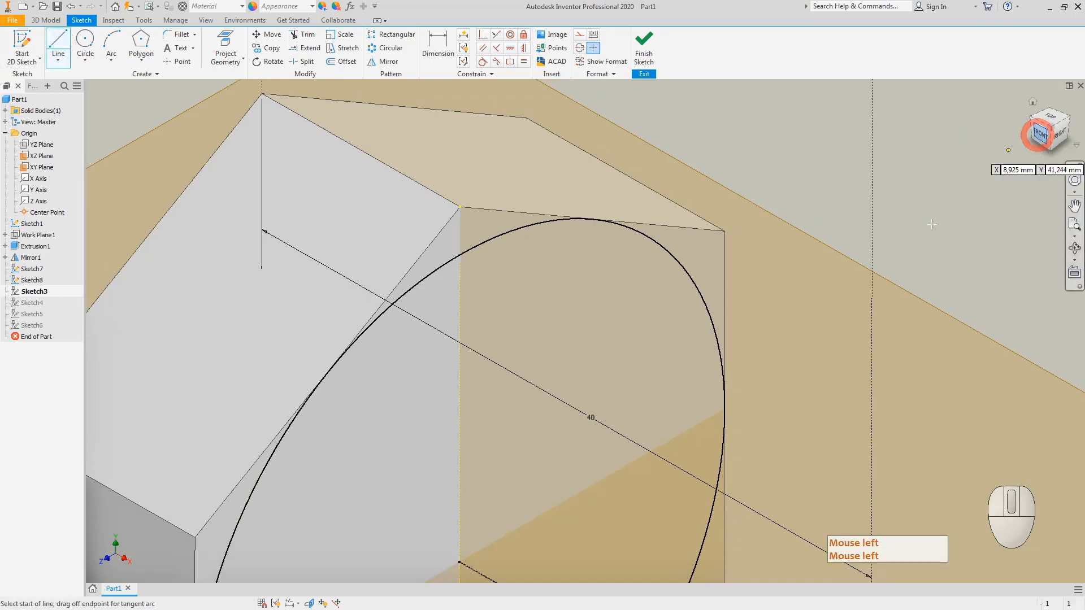
key("F7")
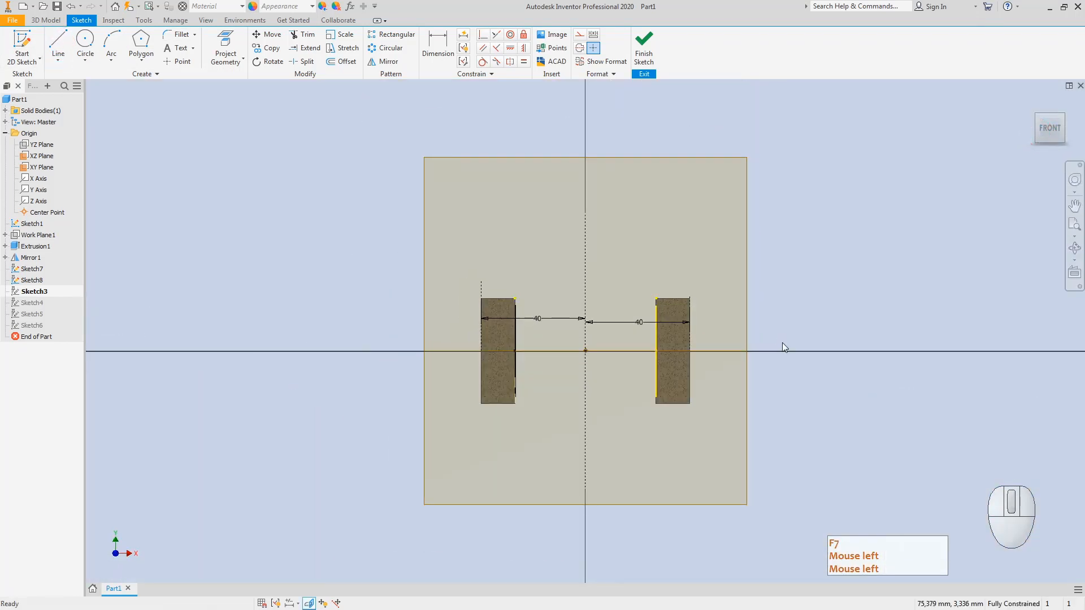
scroll(519, 321, "up", 5)
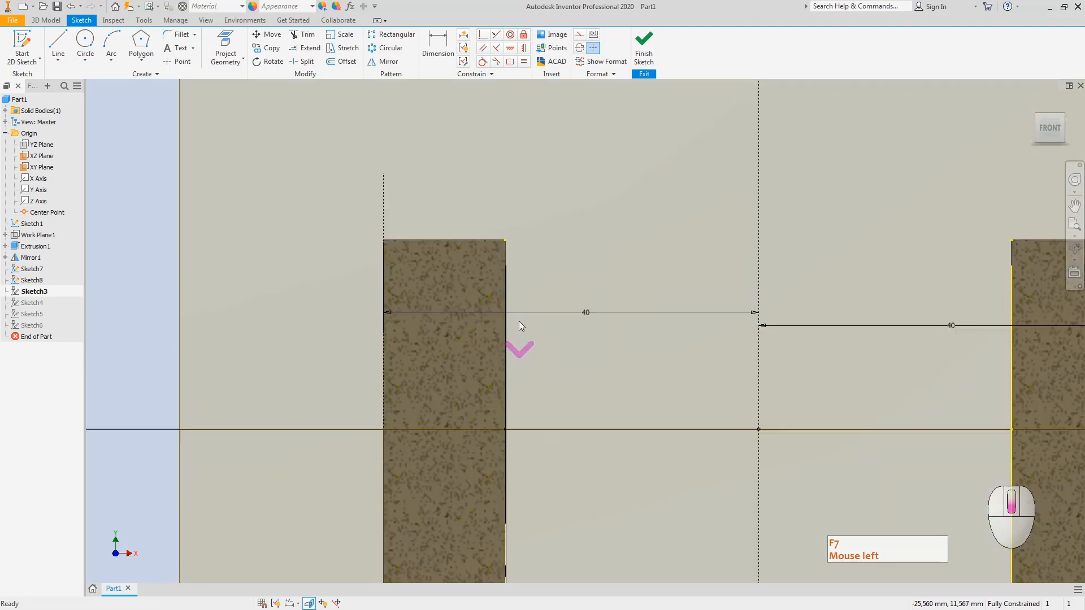
left_click(505, 270)
left_click(58, 40)
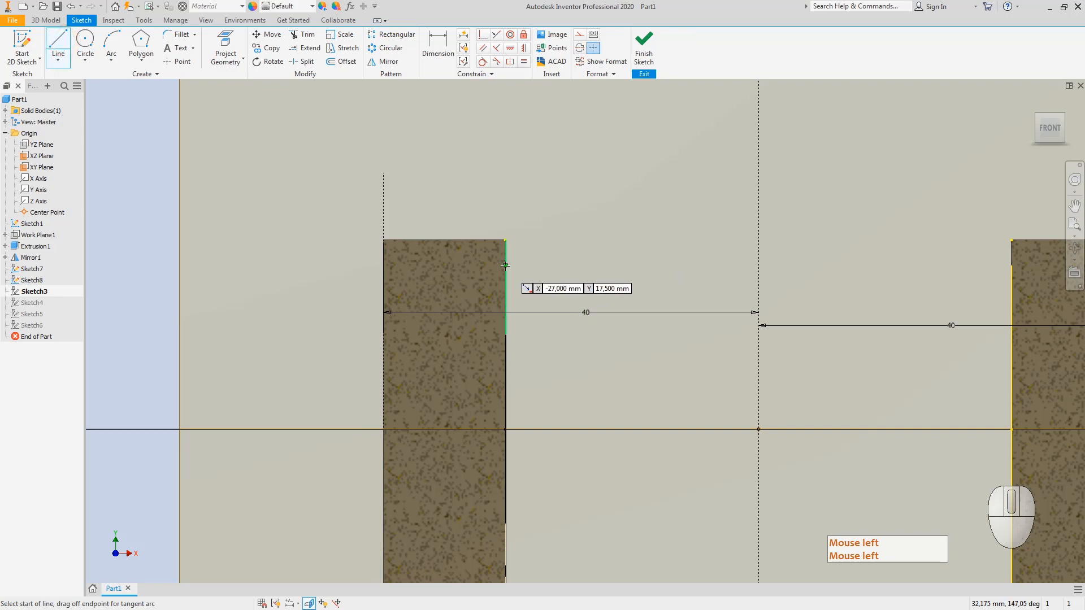
left_click(504, 266)
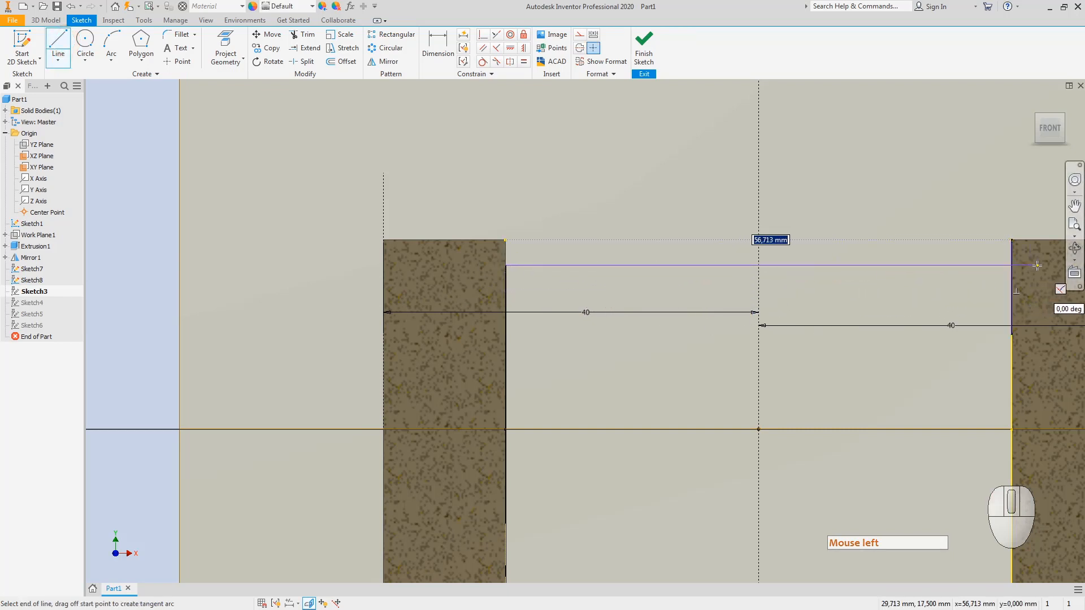
left_click(1037, 265)
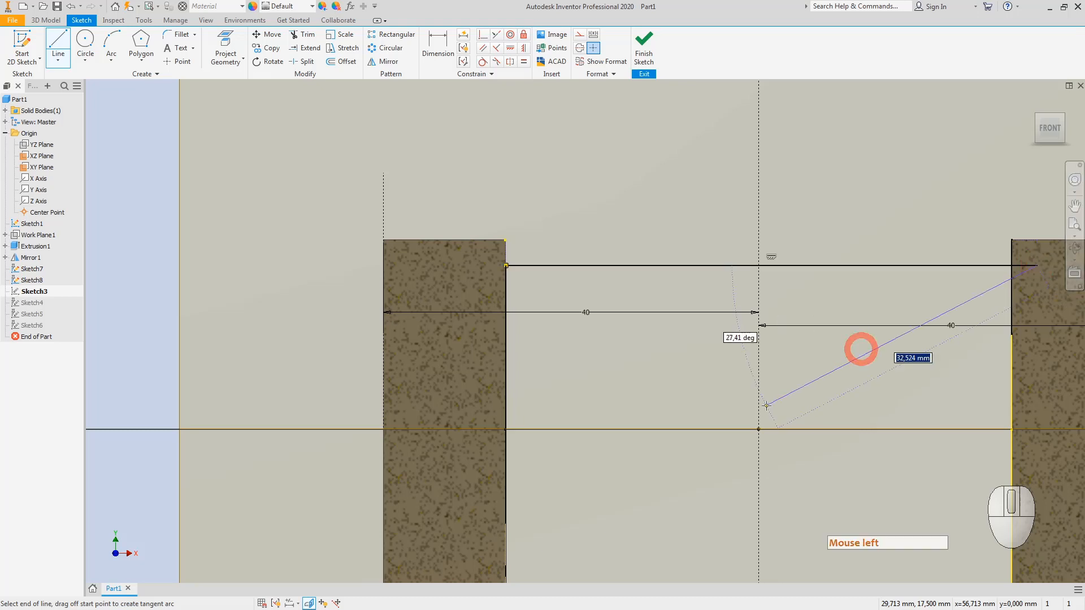
key("Escape")
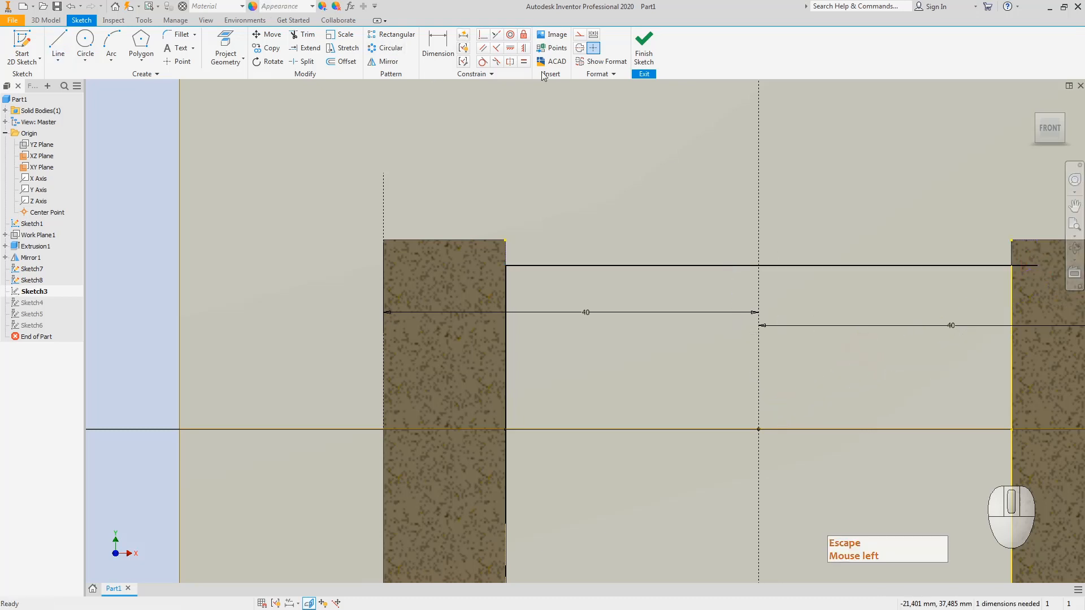
- Project the right block's inner edge into Sketch3 and trim the guide line's overshoot beyond it
left_click(302, 34)
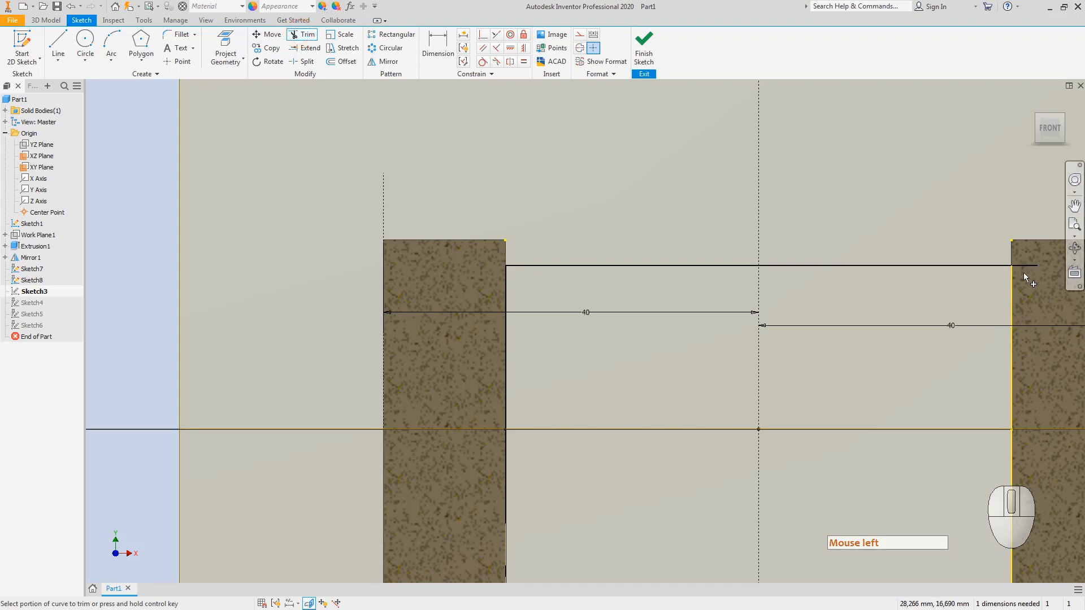
left_click(225, 45)
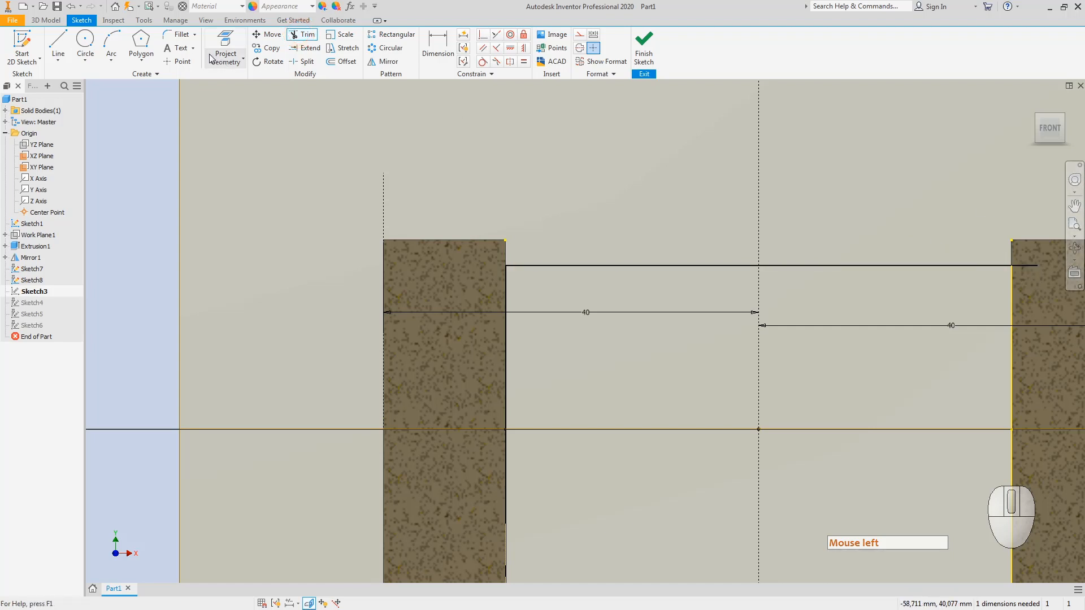
left_click(1010, 255)
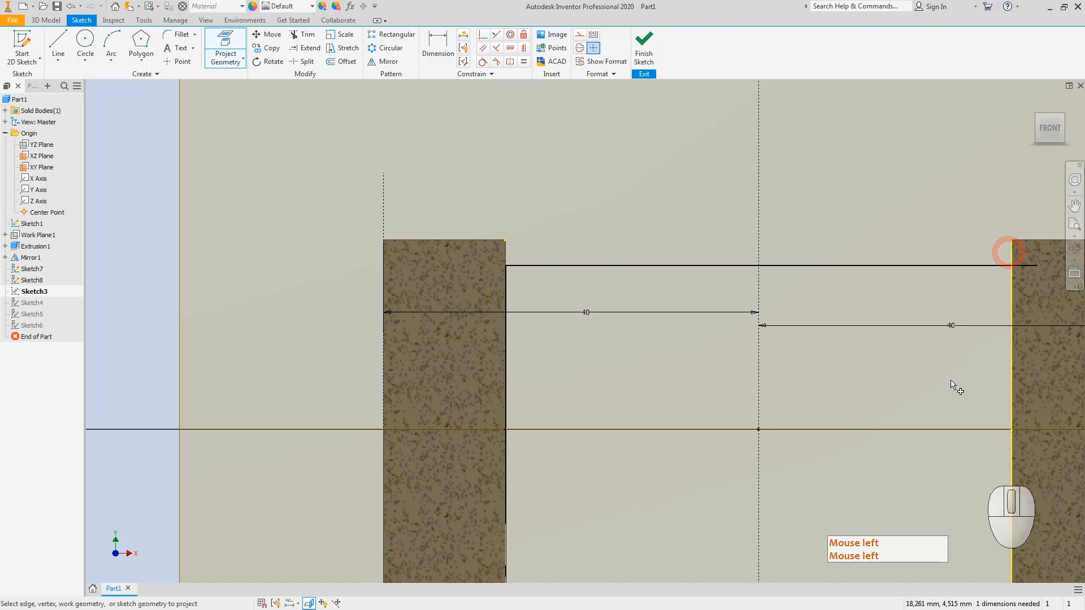
key("Escape")
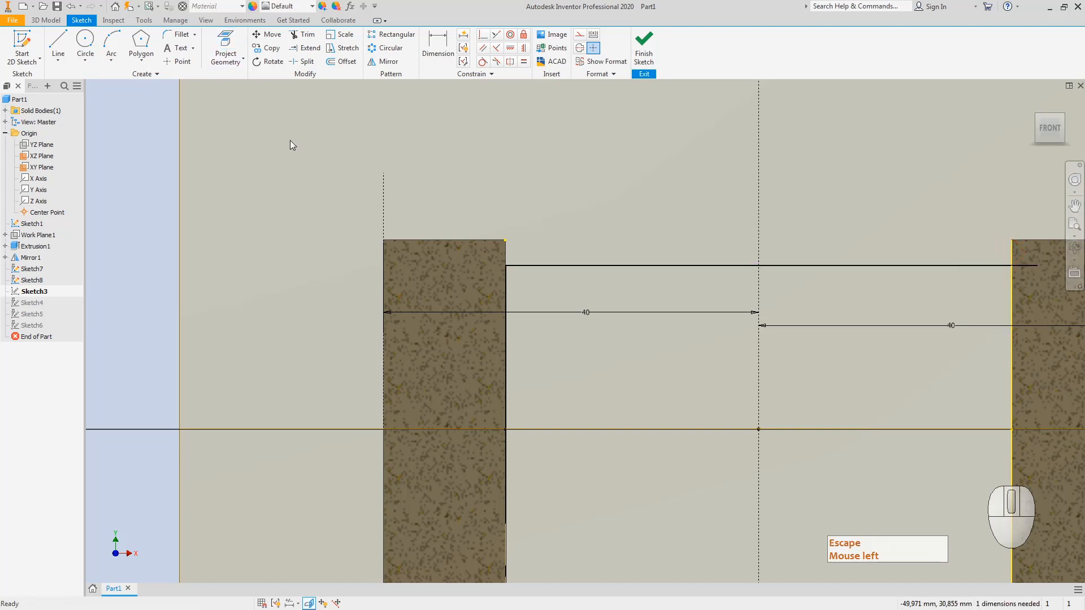
left_click(305, 36)
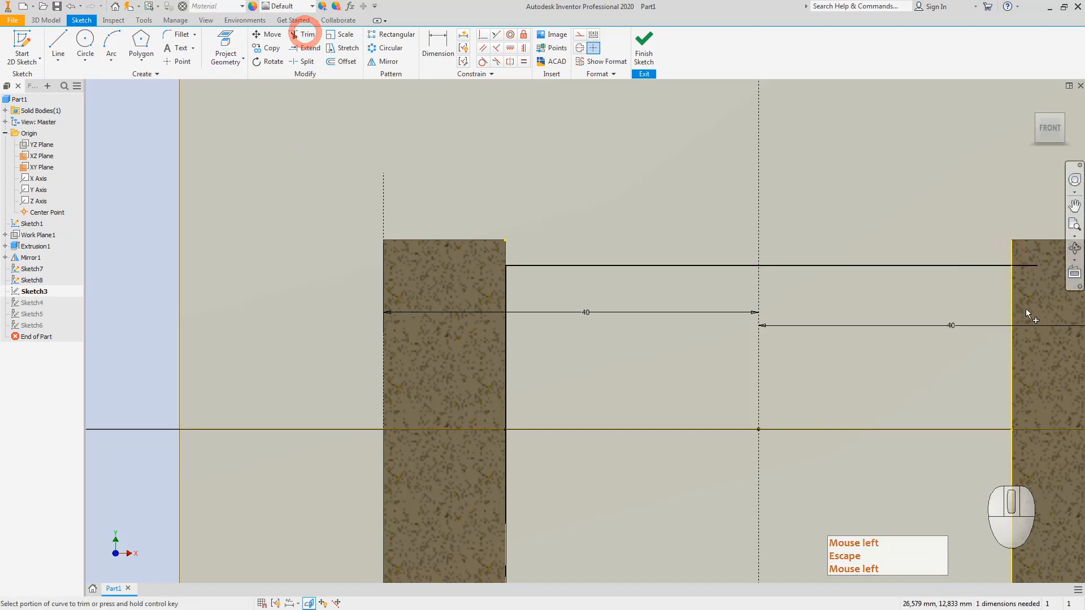
left_click(1028, 265)
key("Escape")
key("Escape")
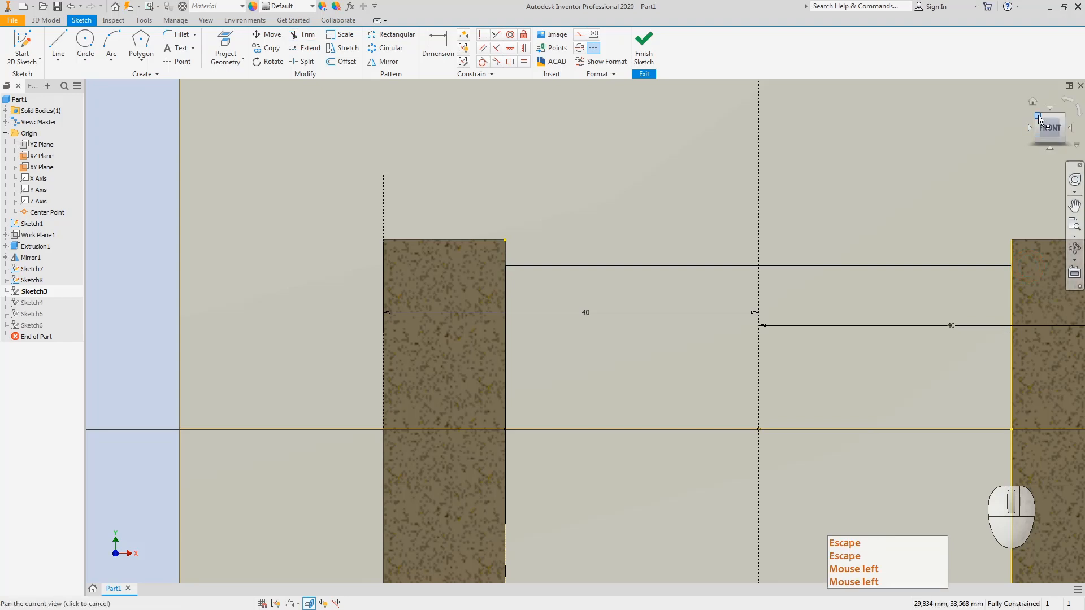
- Hide Sketch8, the circle on the right block's inner face
left_click(1039, 116)
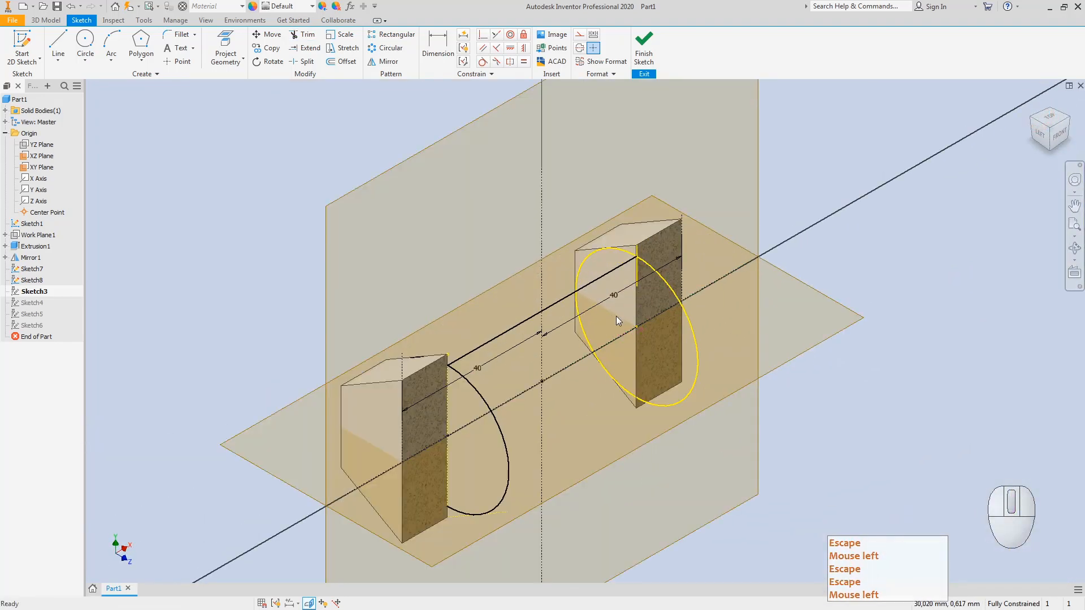
left_click(29, 280)
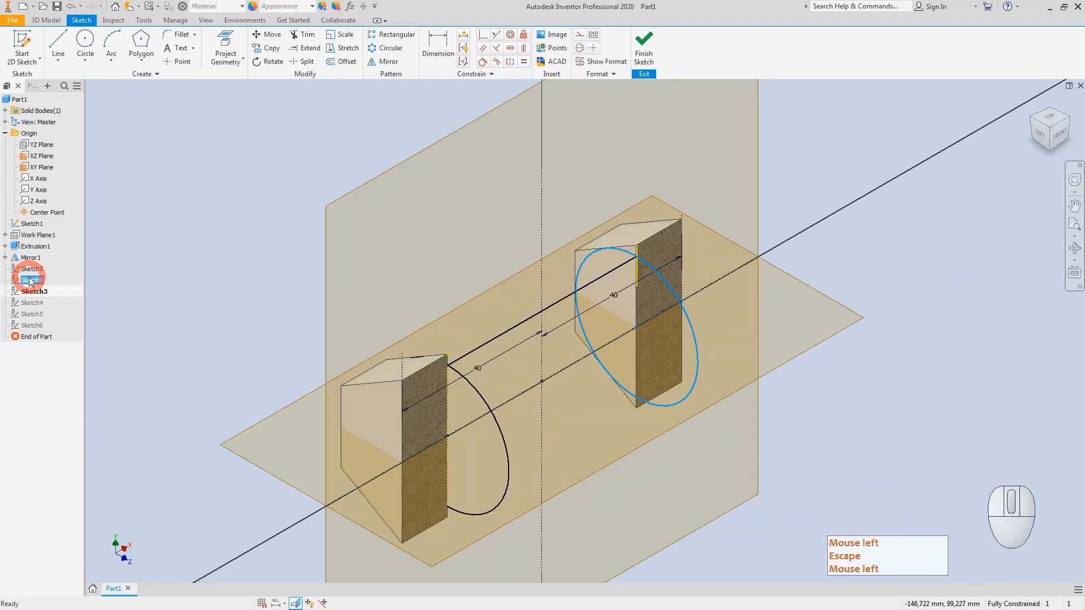
right_click(29, 281)
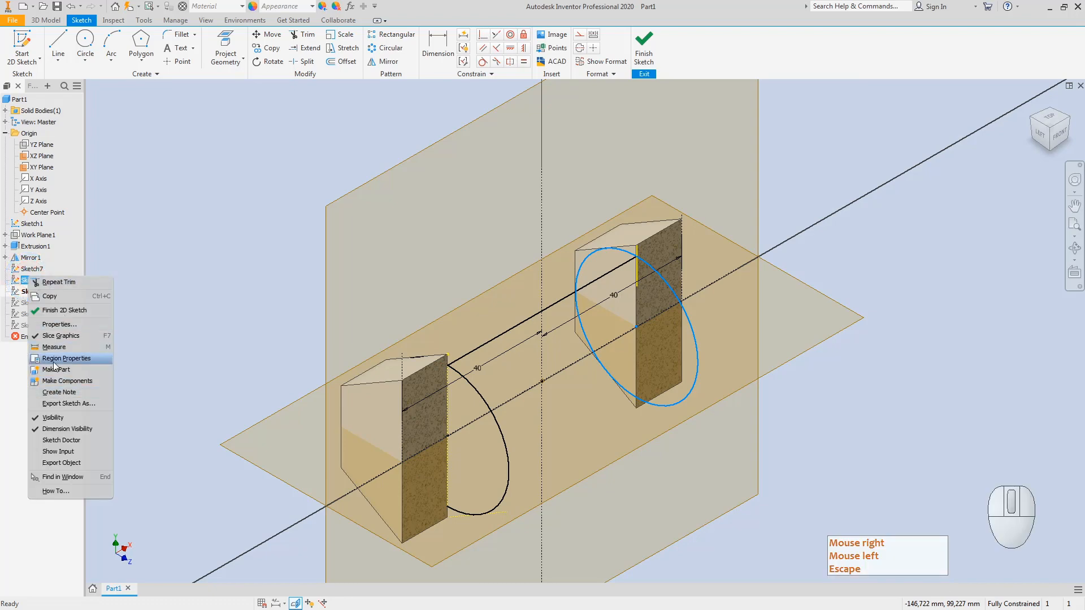
left_click(51, 418)
key("Escape")
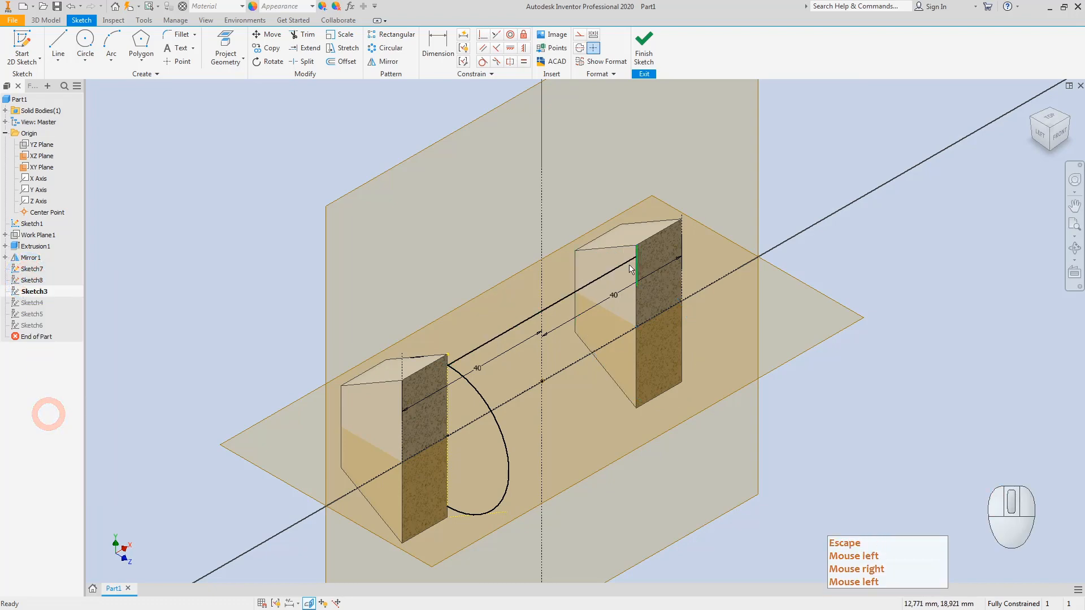
- Convert the edge projected at the right block's inner face to construction geometry and finish Sketch3
scroll(645, 251, "up", 5)
left_click(643, 226)
right_click(643, 225)
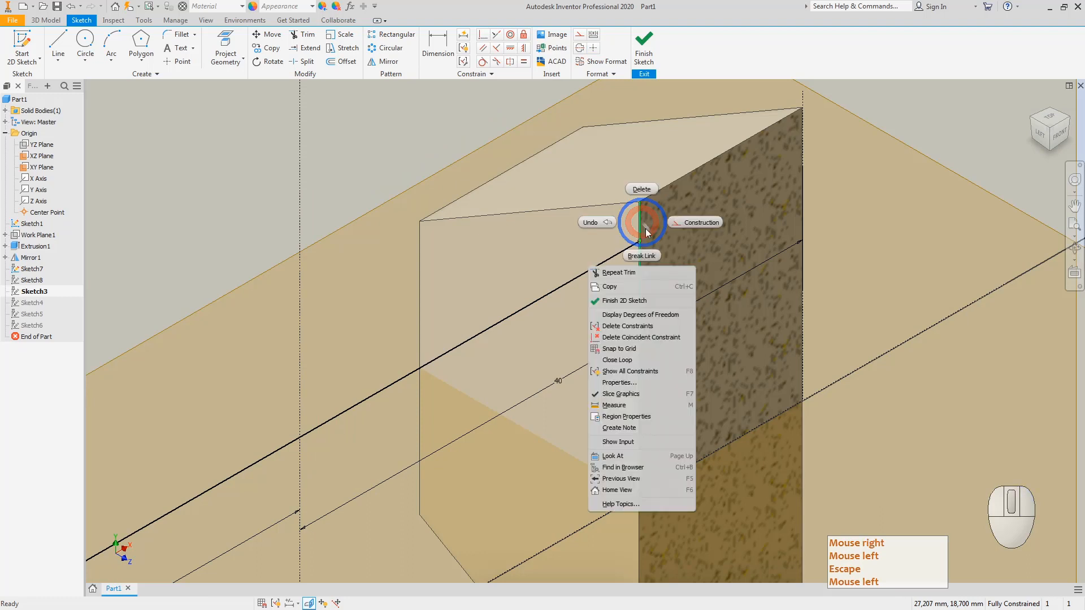
left_click(691, 221)
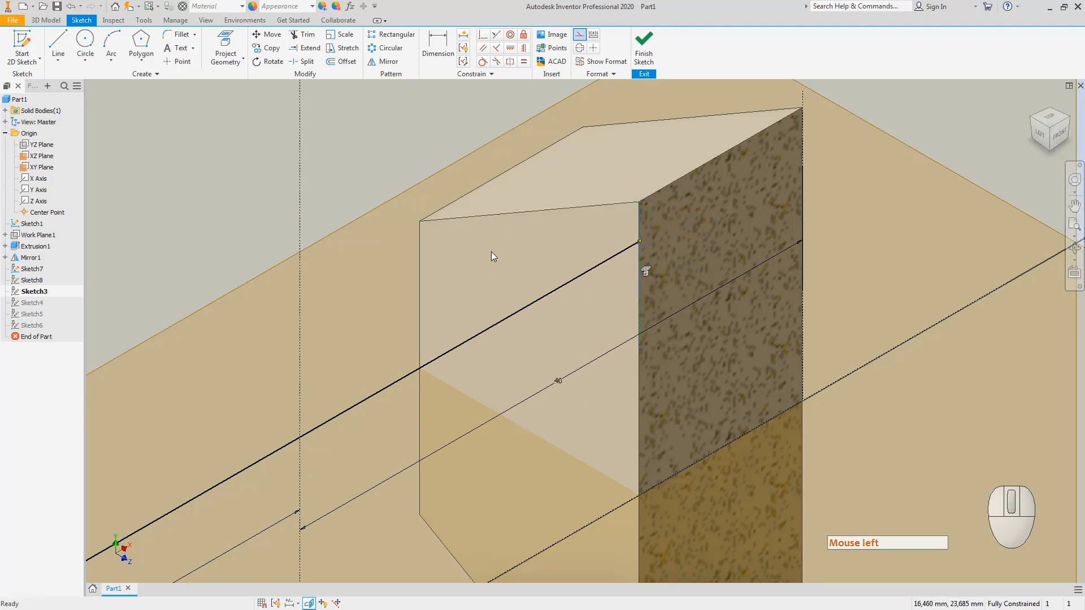
left_click(1068, 119)
scroll(450, 307, "up", 5)
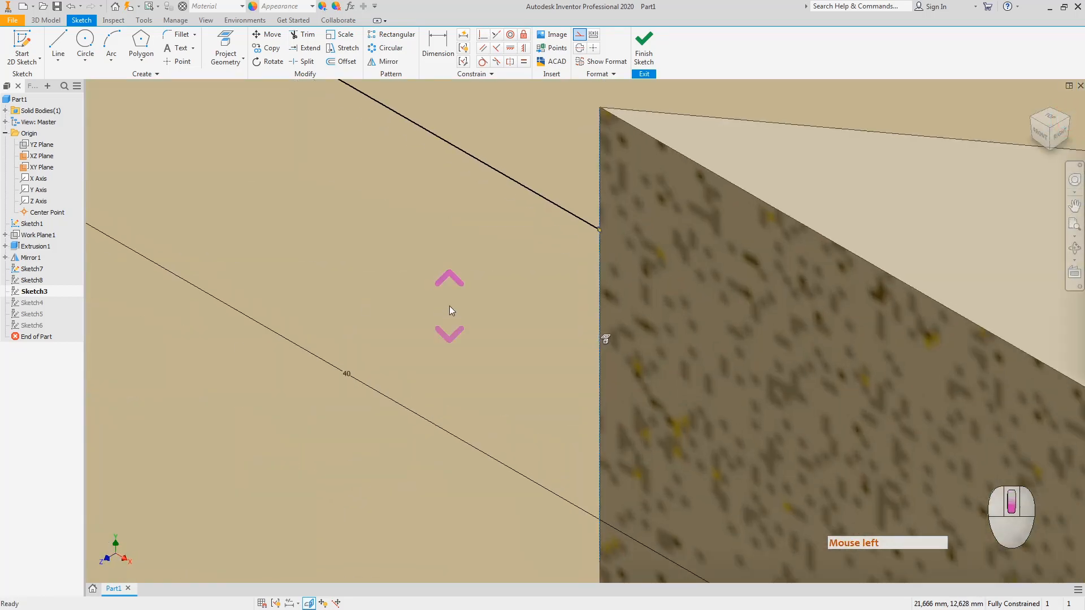
scroll(404, 256, "down", 5)
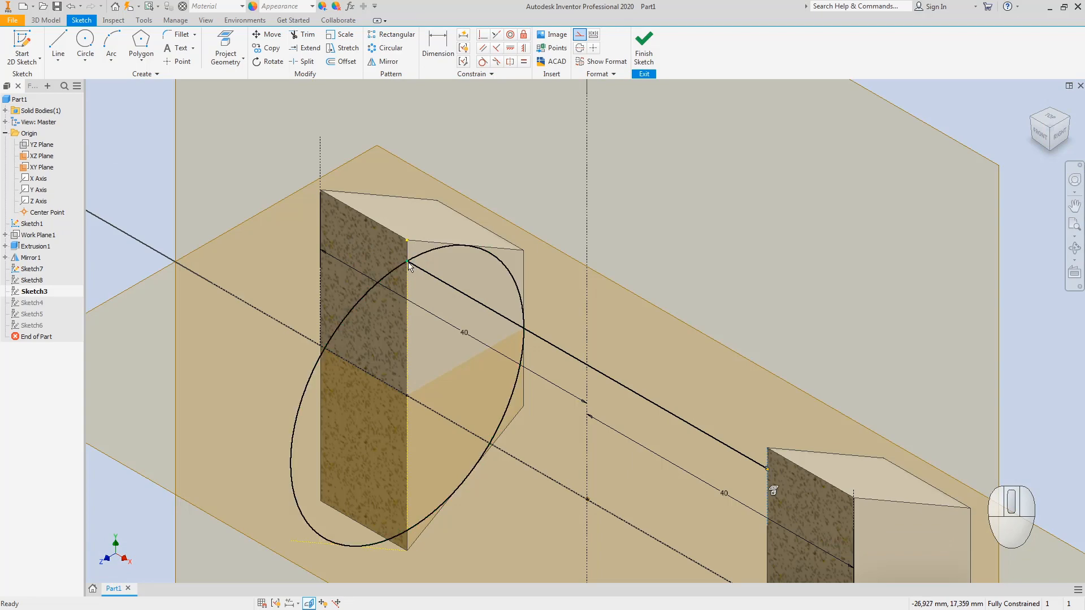
key("Escape")
key("Escape")
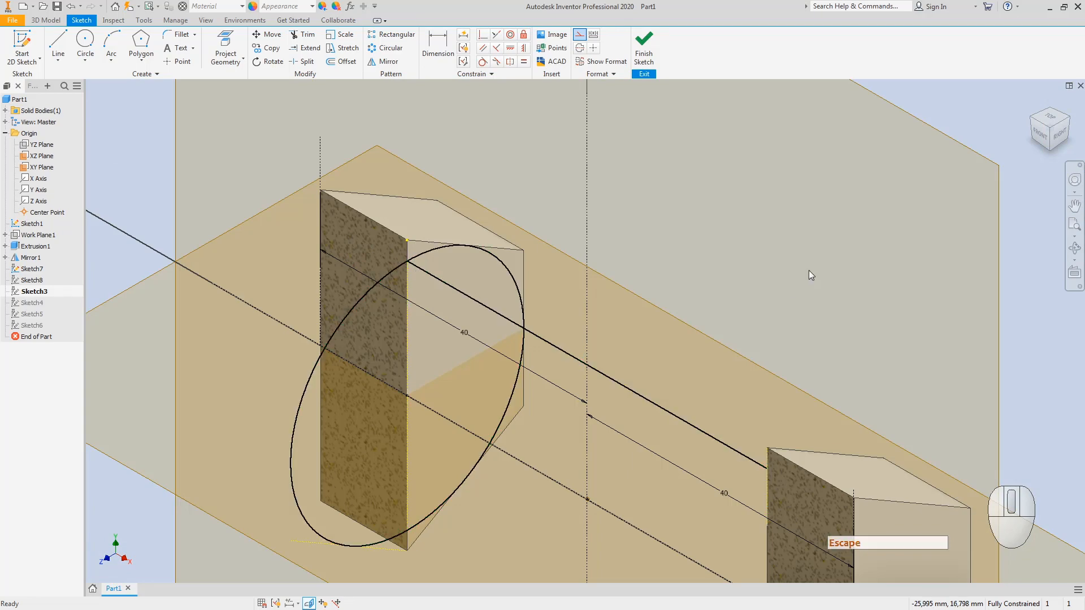
scroll(809, 270, "up", 5)
left_click(644, 40)
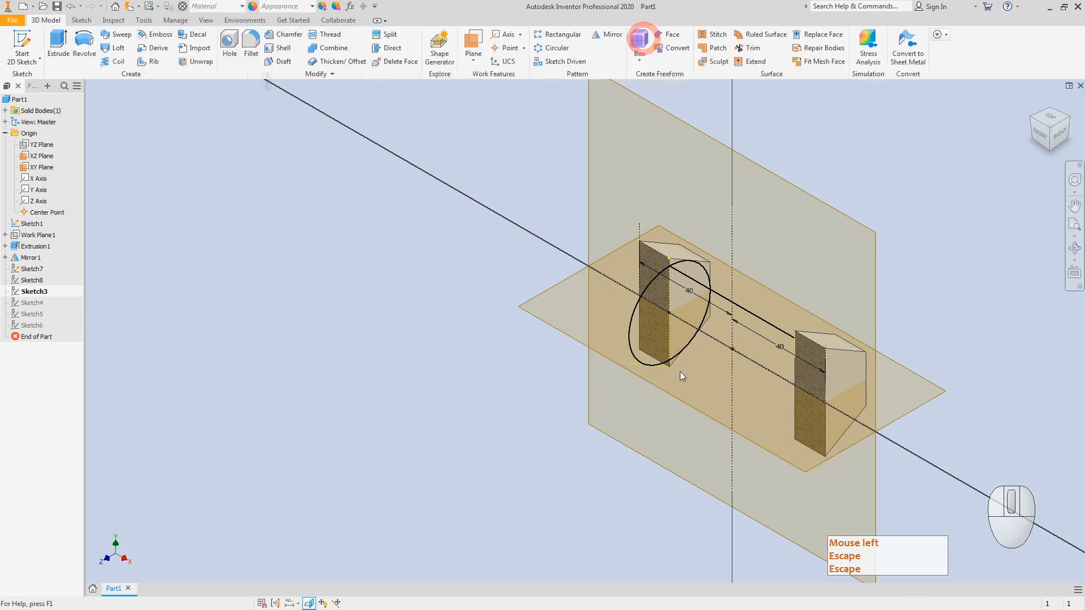
left_click(247, 105)
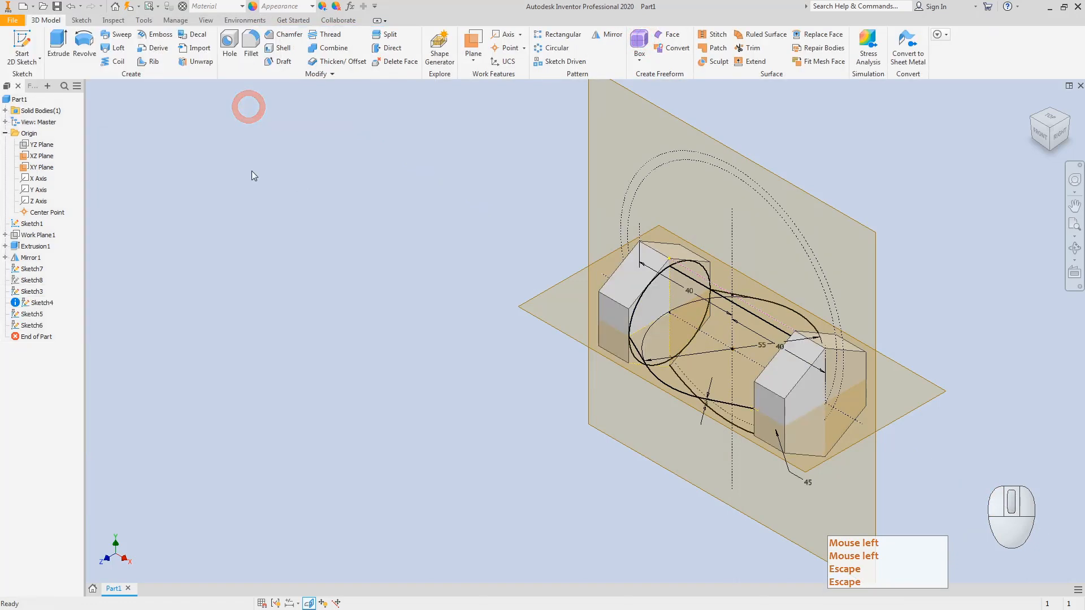
- Reopen Sketch4, delete the horizontal projected construction line between the blocks' upper inner corners, and finish the sketch
left_click(37, 304)
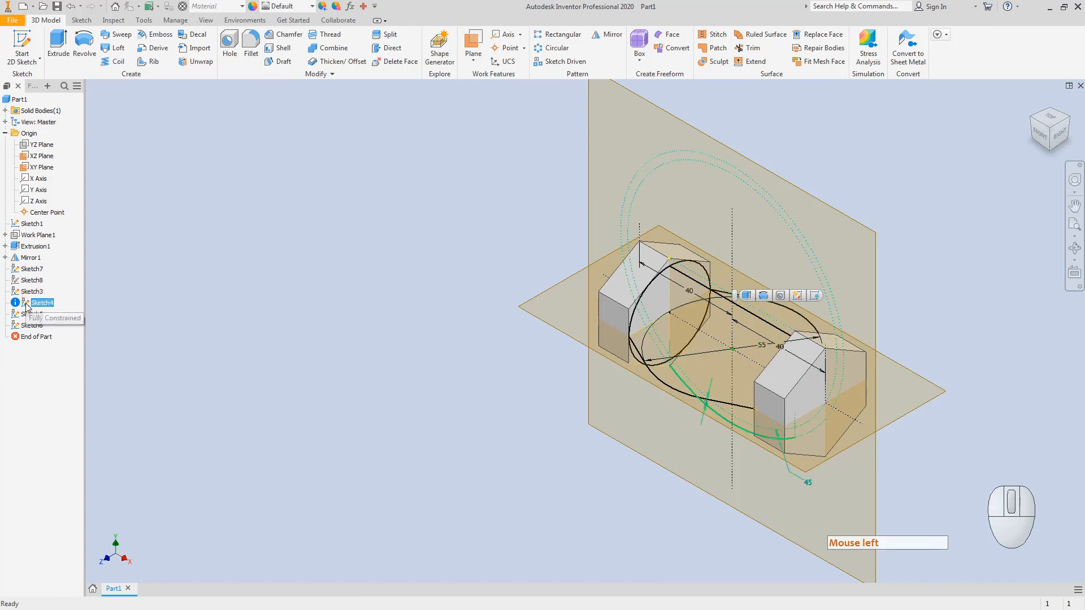
double_click(28, 305)
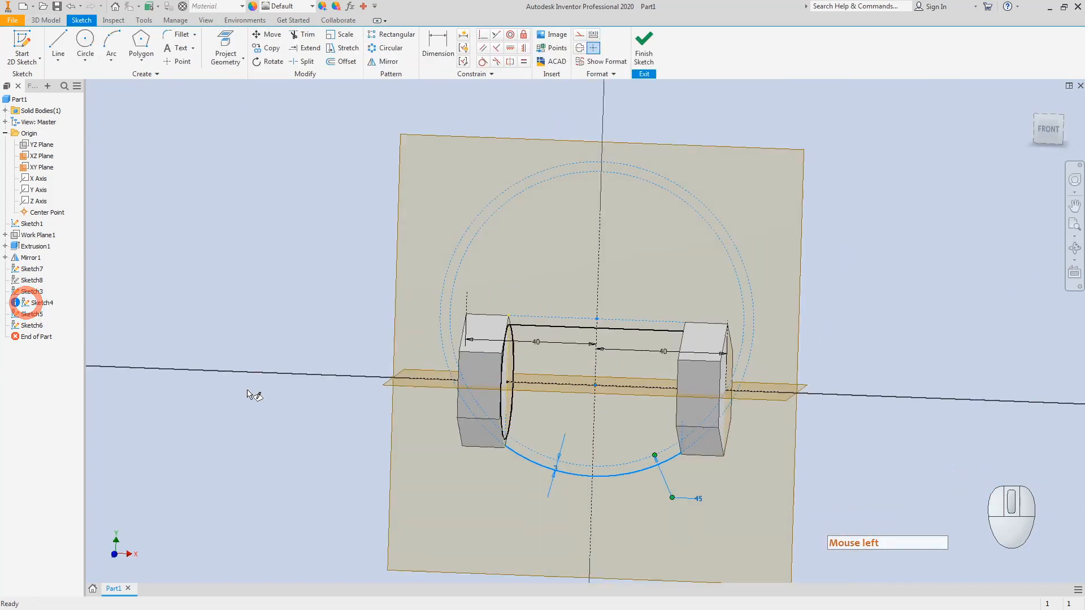
left_click(258, 318)
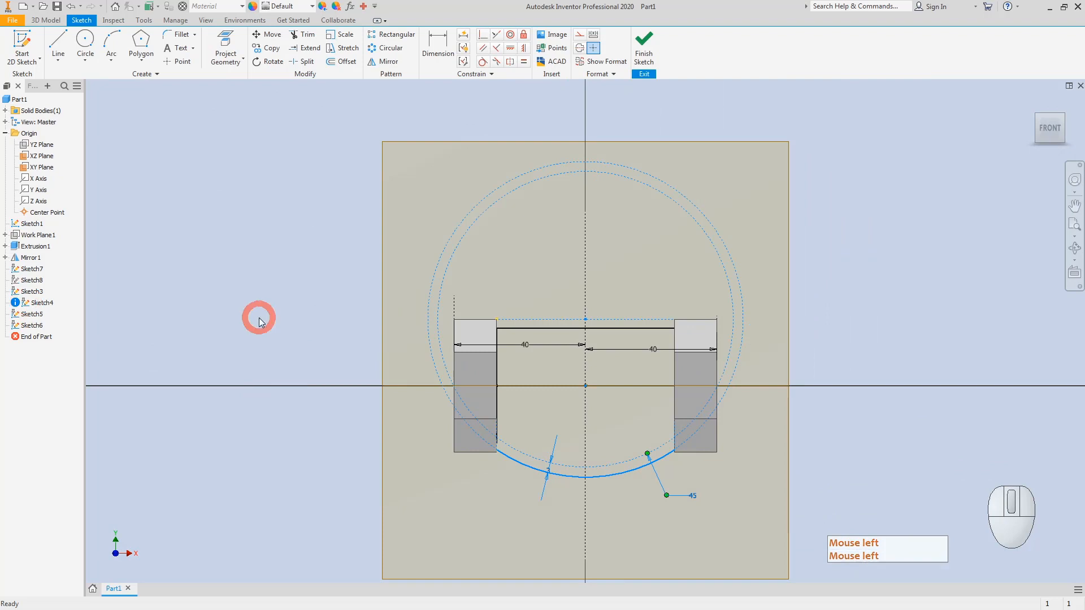
left_click(543, 319)
right_click(544, 320)
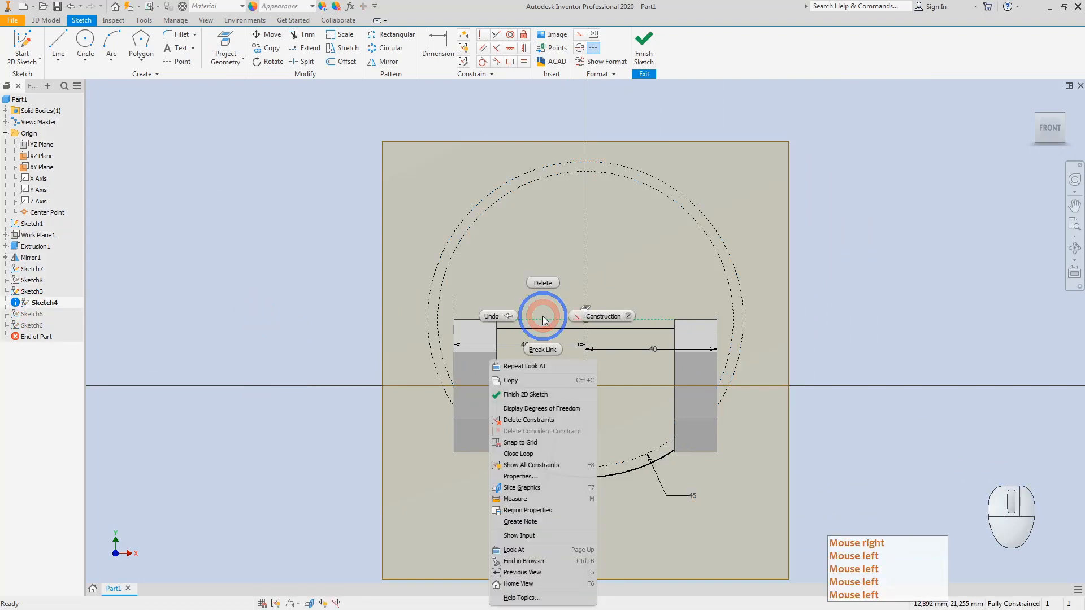
left_click(540, 284)
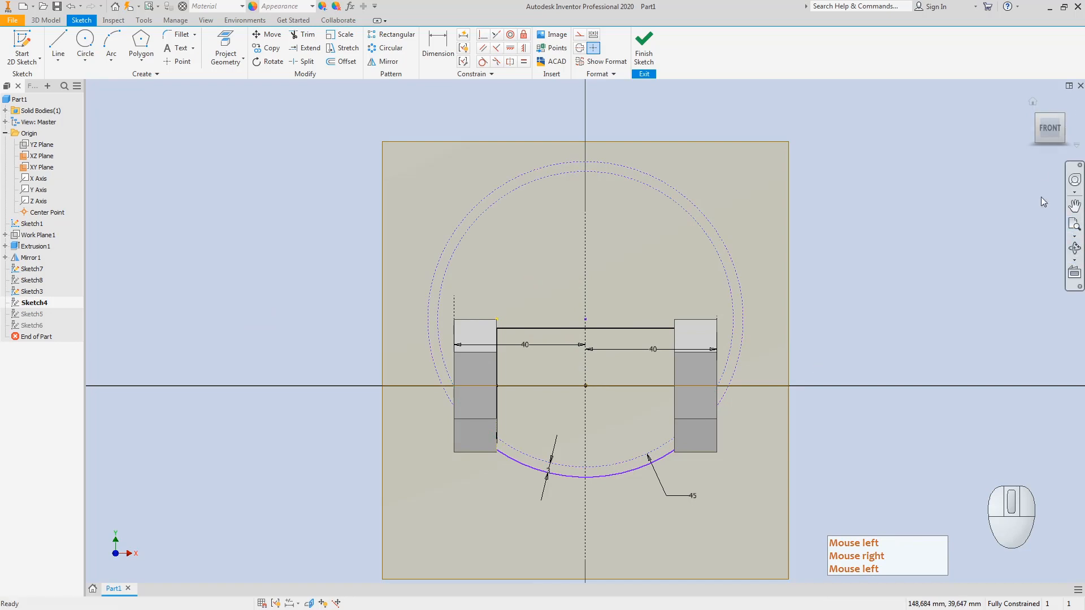
left_click(1040, 119)
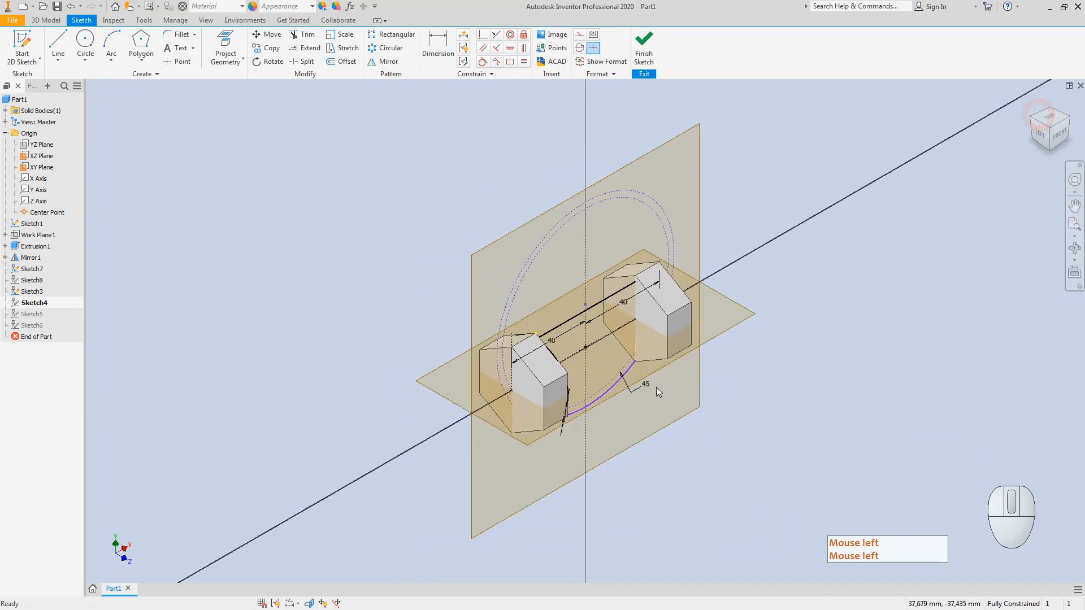
scroll(639, 371, "down", 2)
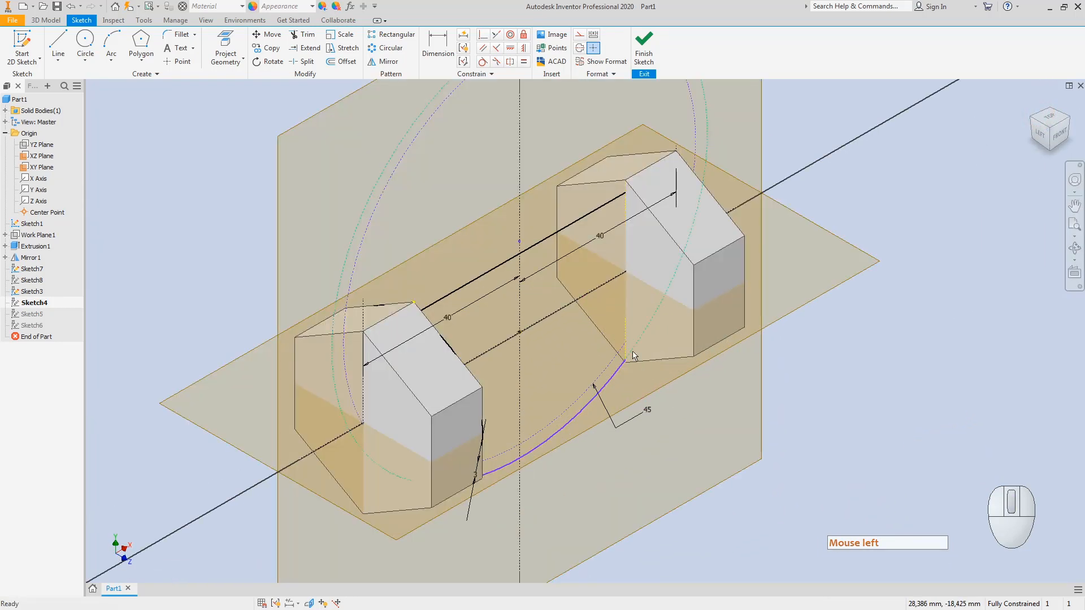
left_click(645, 45)
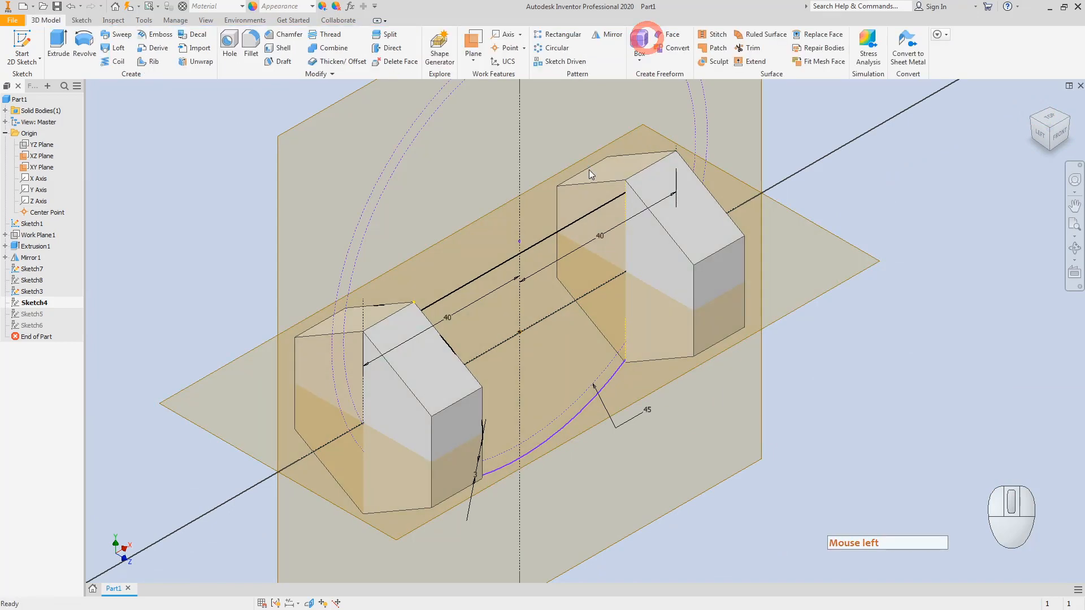
left_click(31, 280)
right_click(32, 281)
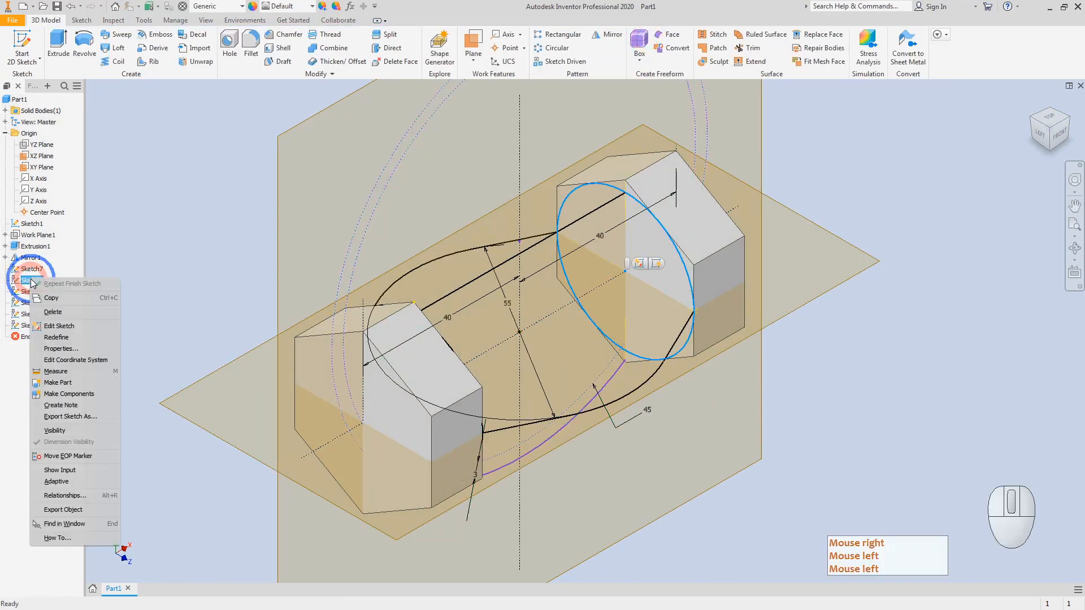
left_click(1068, 120)
key("Escape")
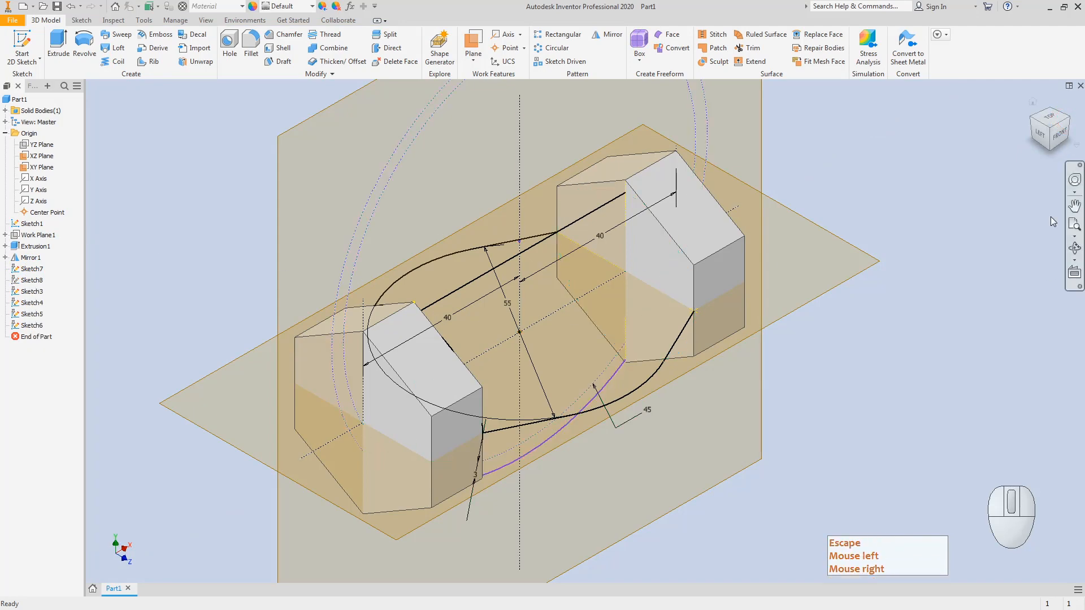
- Reopen Sketch4 and project the circle on the left block's inner face into it
double_click(32, 304)
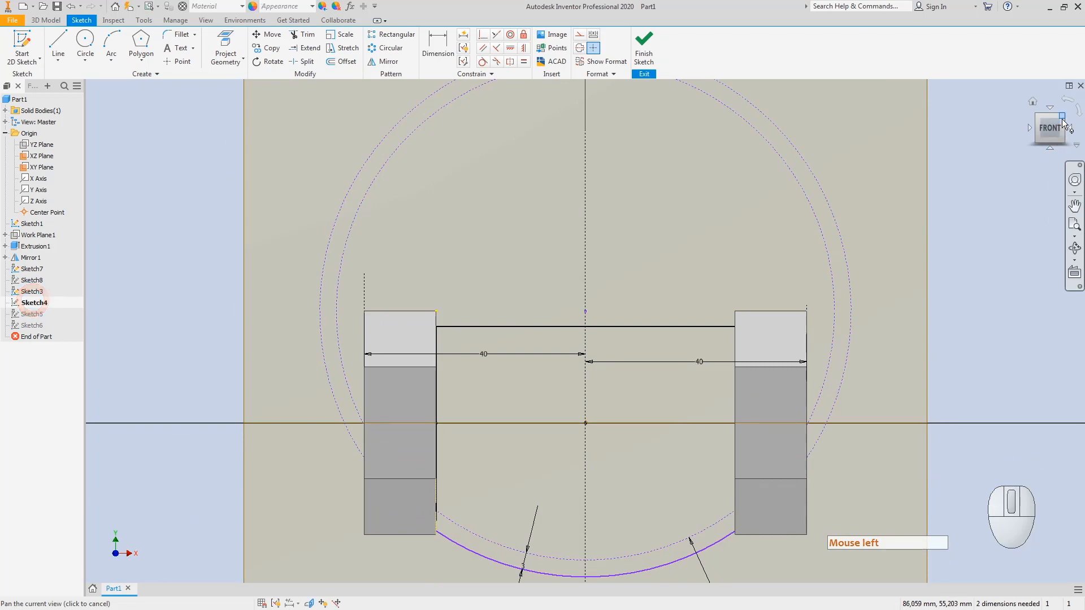
left_click(1061, 112)
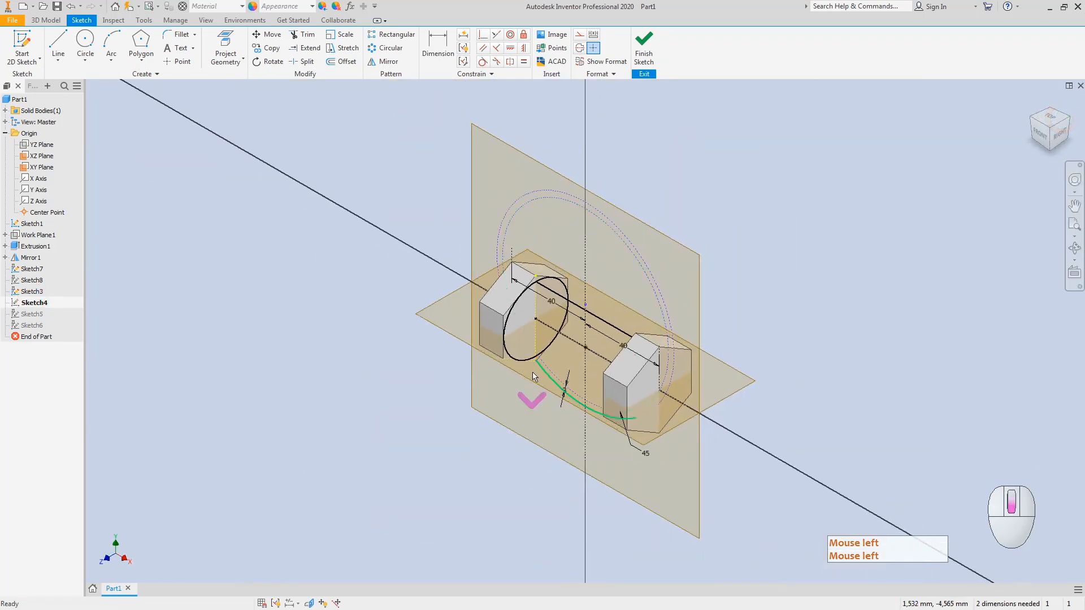
scroll(532, 375, "up", 5)
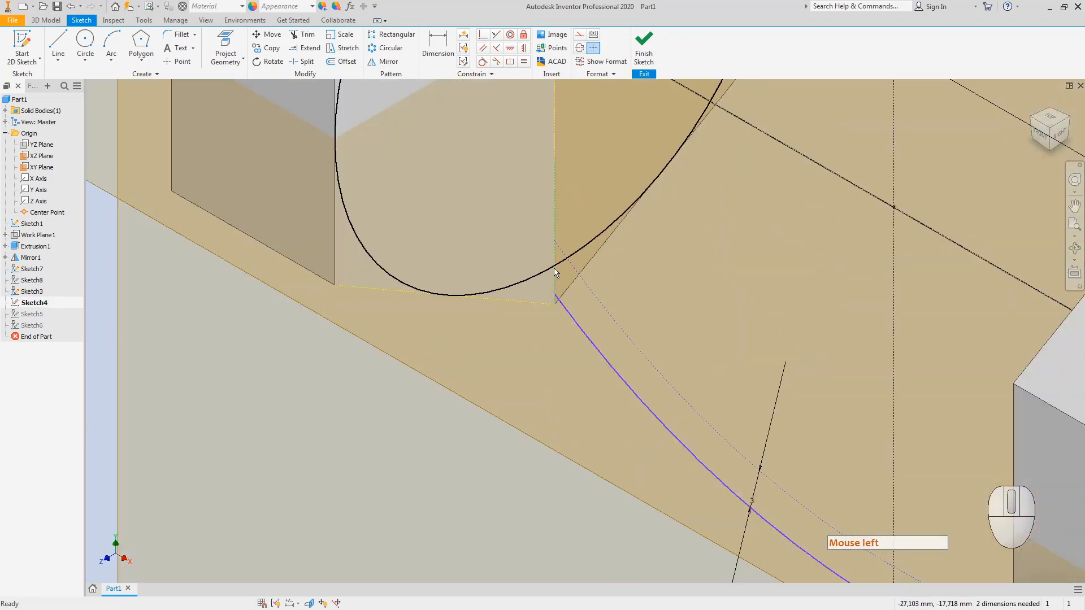
key("Escape")
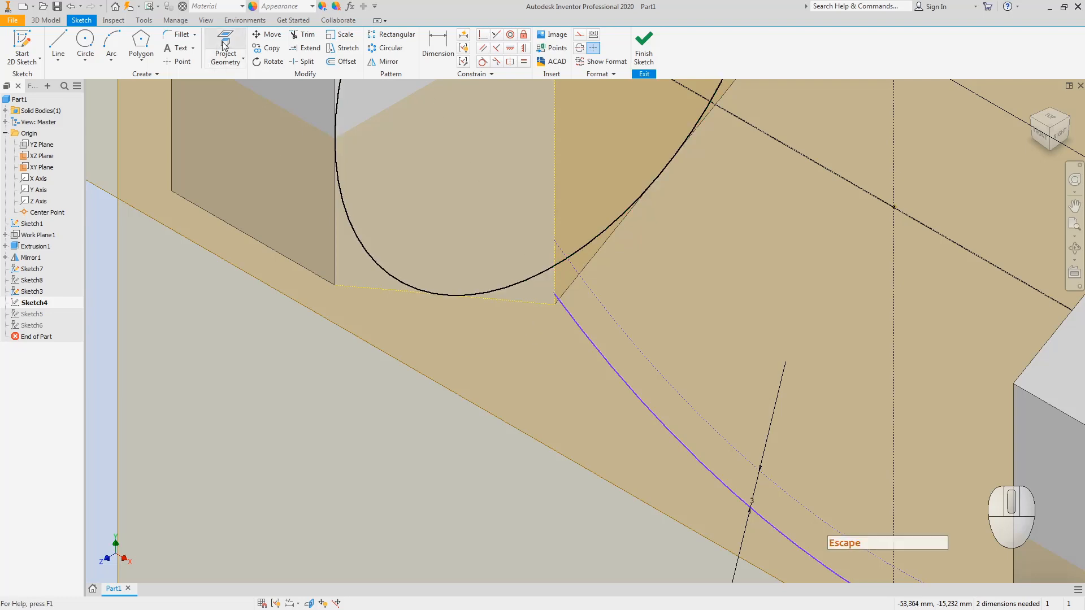
left_click(226, 44)
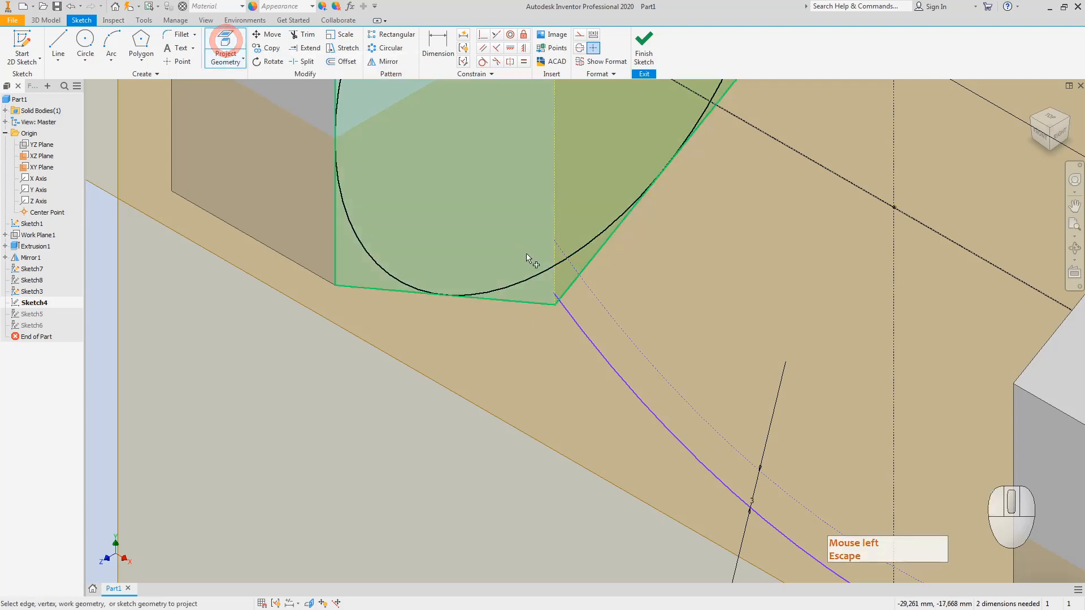
left_click(532, 281)
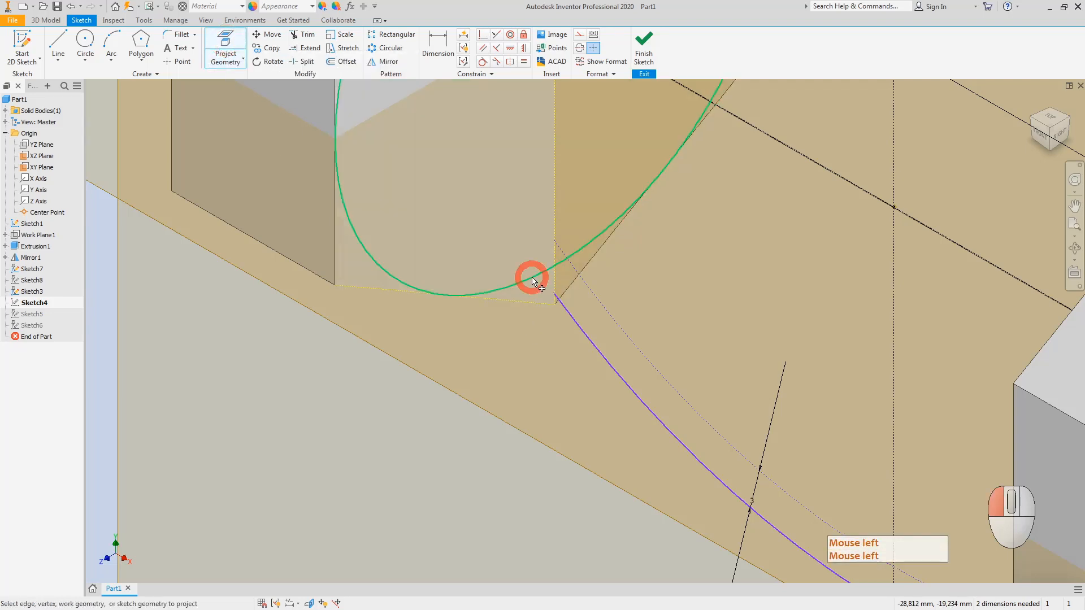
key("Escape")
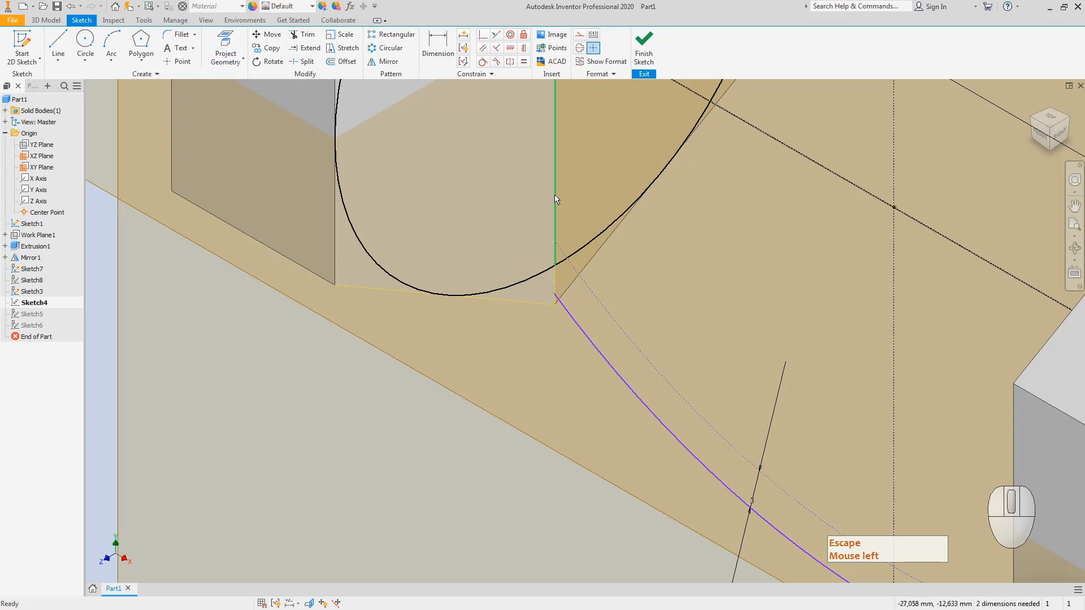
key("Escape")
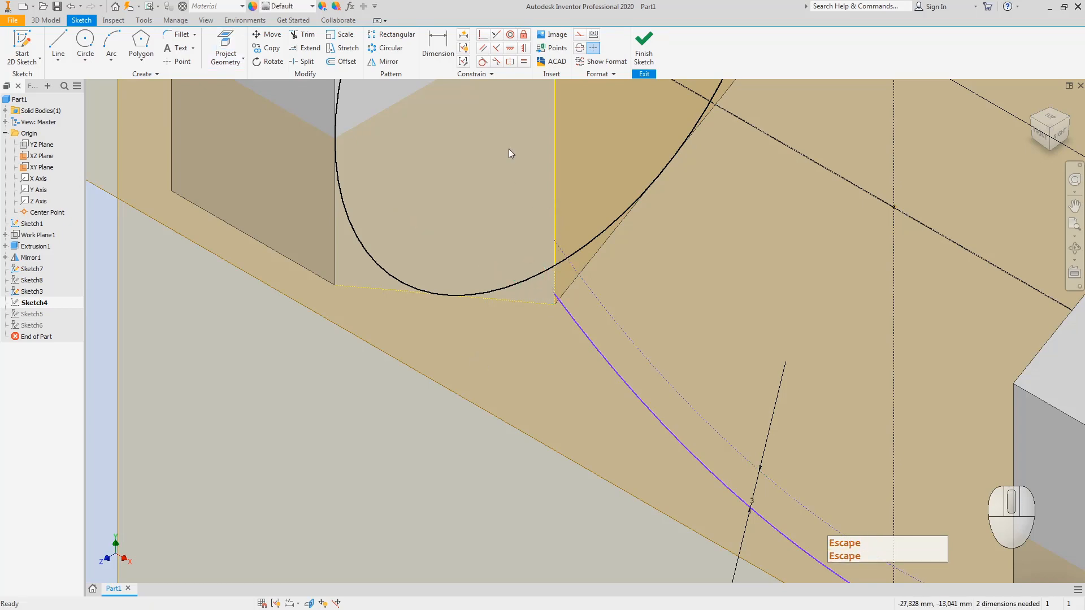
- Make the lower guide arc's end coincident with the lower end of the line projected at the left block's inner face
left_click(483, 34)
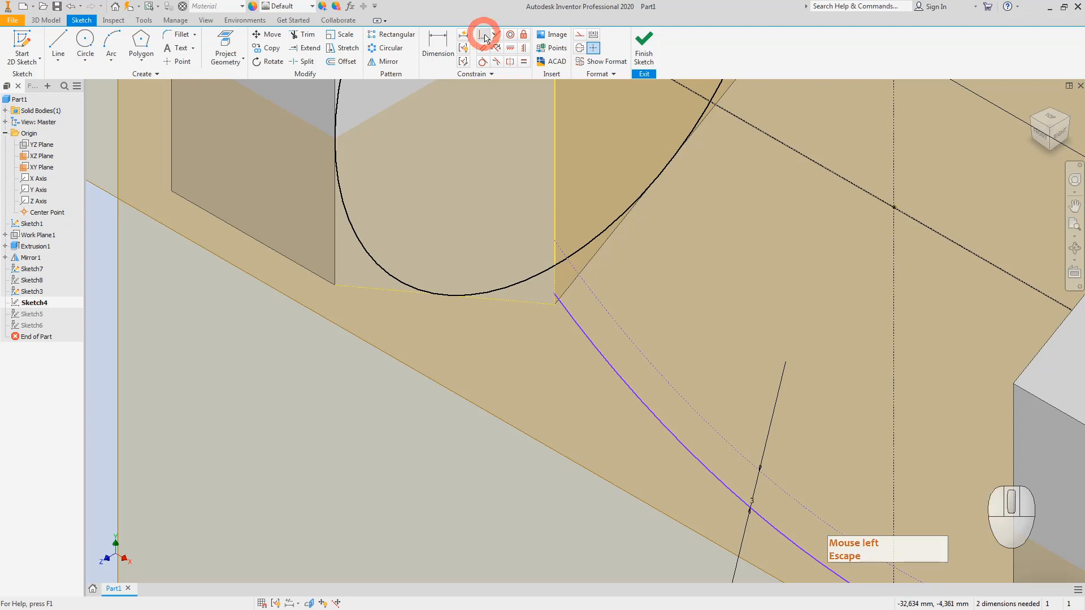
left_click(555, 295)
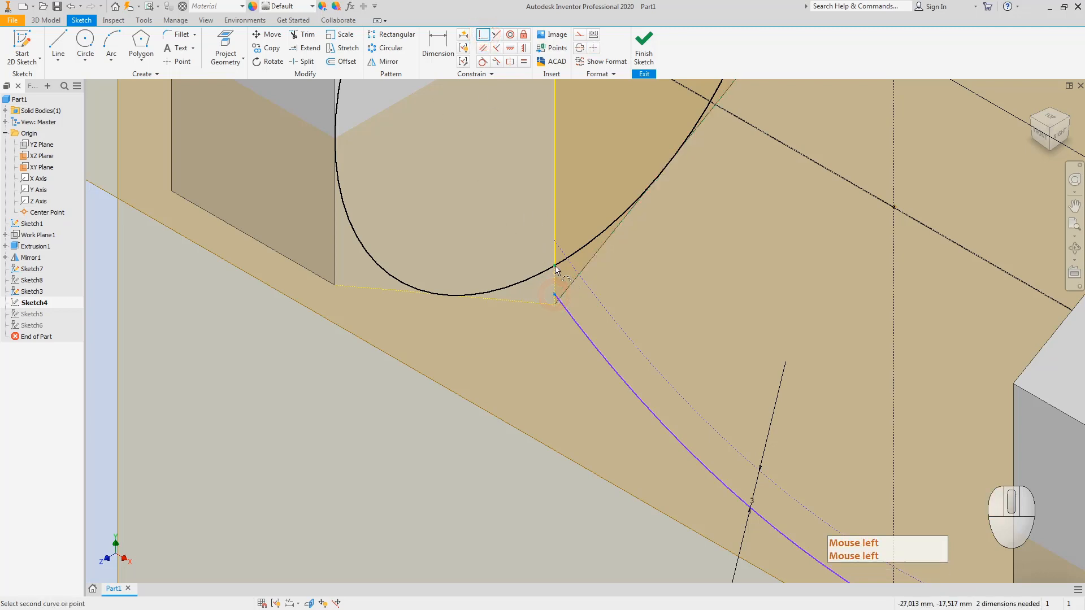
left_click(555, 266)
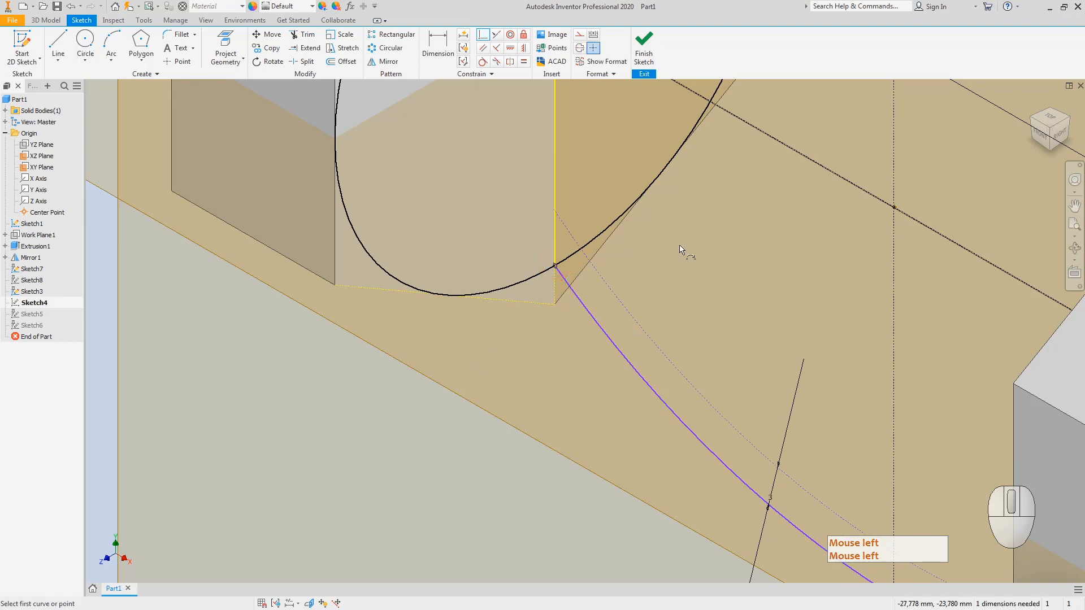
scroll(681, 249, "up", 5)
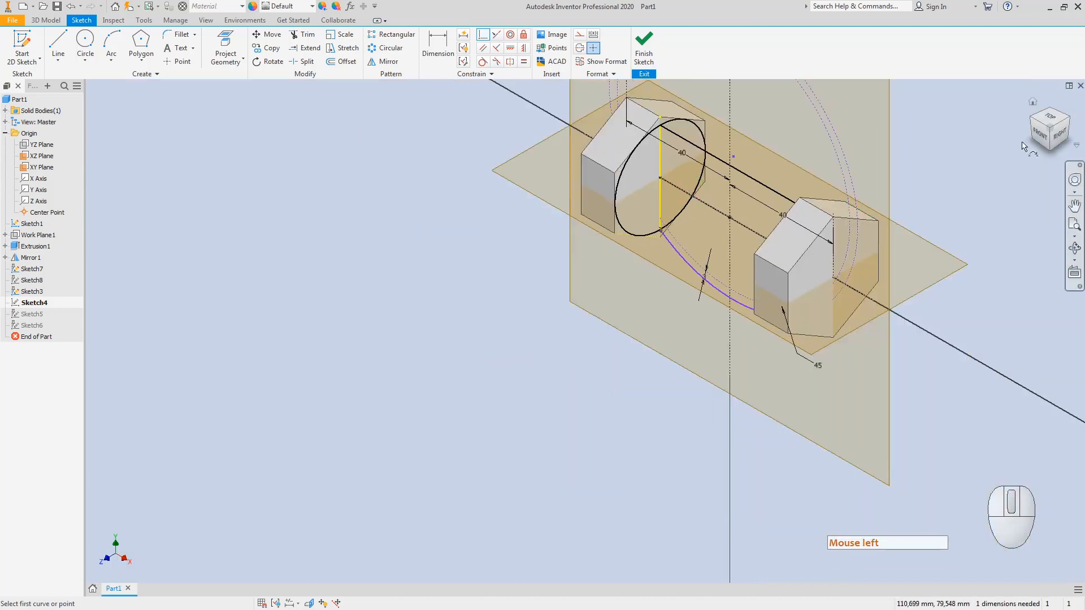
left_click(1040, 131)
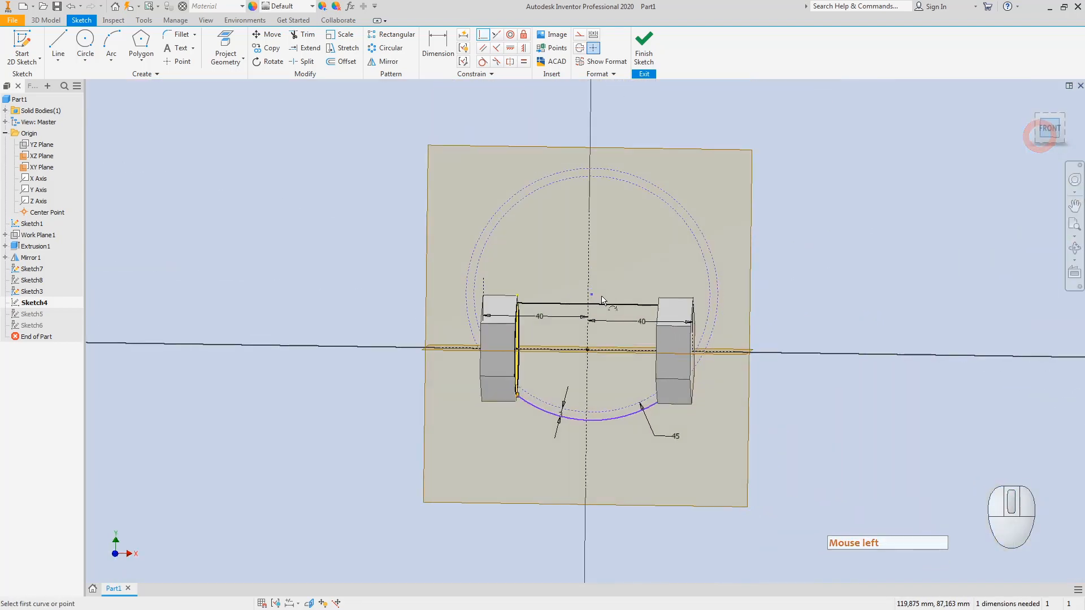
key("Escape")
- Try moving the guide arc's centre point sideways, and undo the move
mouse_move(593, 306)
left_mouse_down()
mouse_move(613, 305)
mouse_move(579, 298)
mouse_move(612, 308)
left_mouse_up()
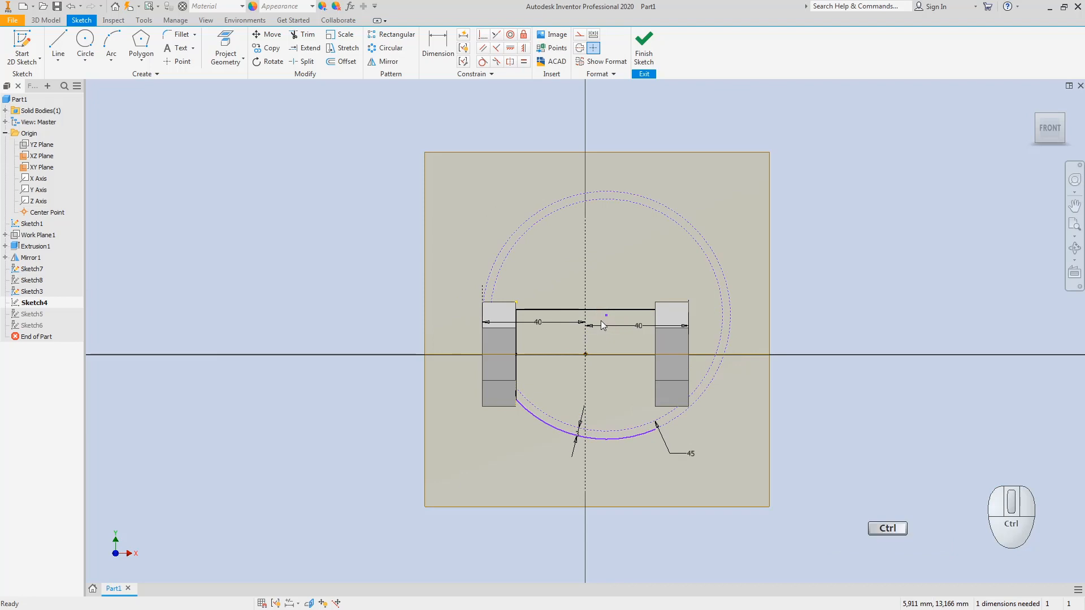
key("ctrl+z")
- Draw a vertical line from the origin up past the arcs' centre point and convert it to construction geometry
left_click(58, 46)
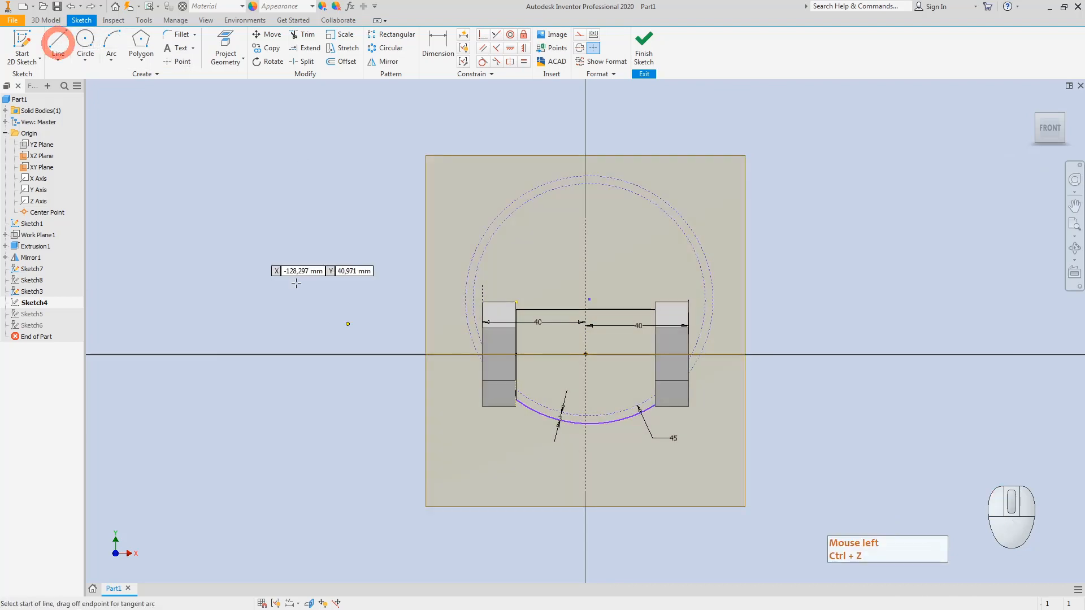
left_click(586, 354)
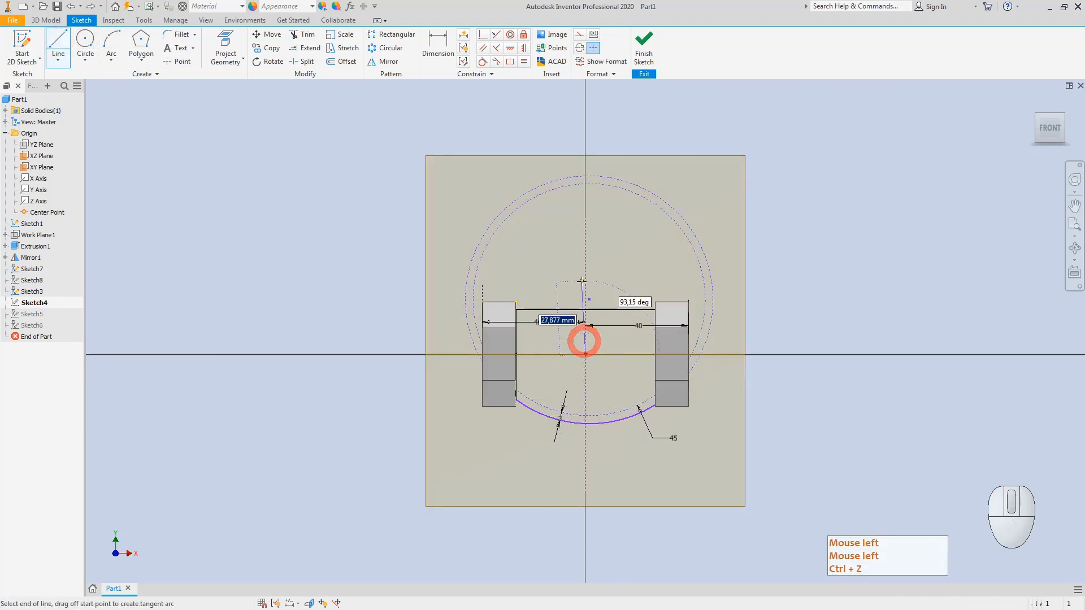
left_click(585, 262)
key("Escape")
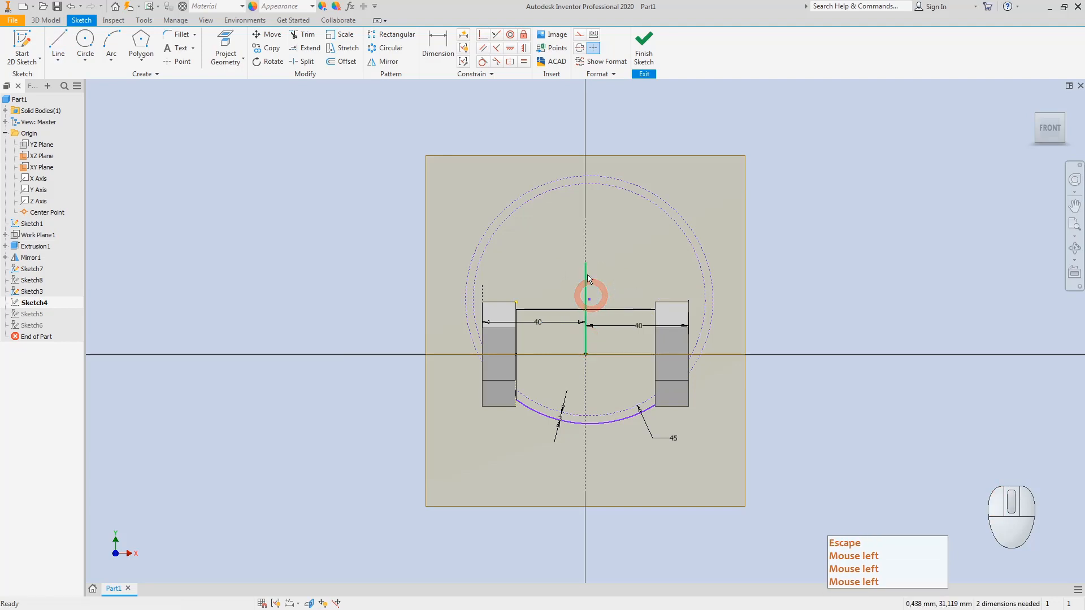
left_click(584, 272)
right_click(586, 273)
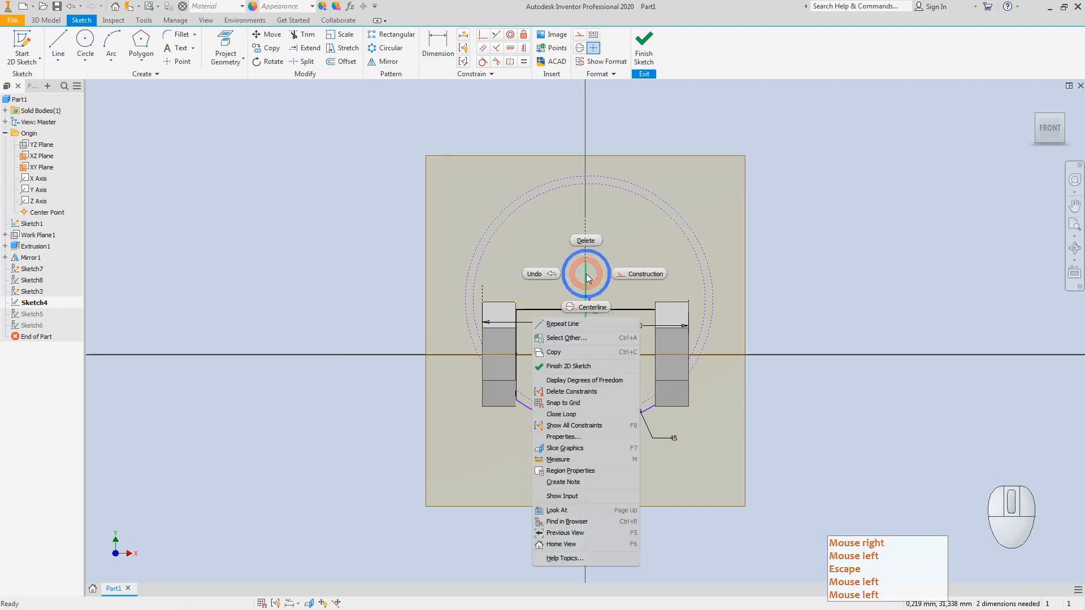
left_click(635, 276)
left_click(831, 259)
- Constrain the guide arc's centre point coincident with the vertical construction line and finish Sketch4
left_click(479, 36)
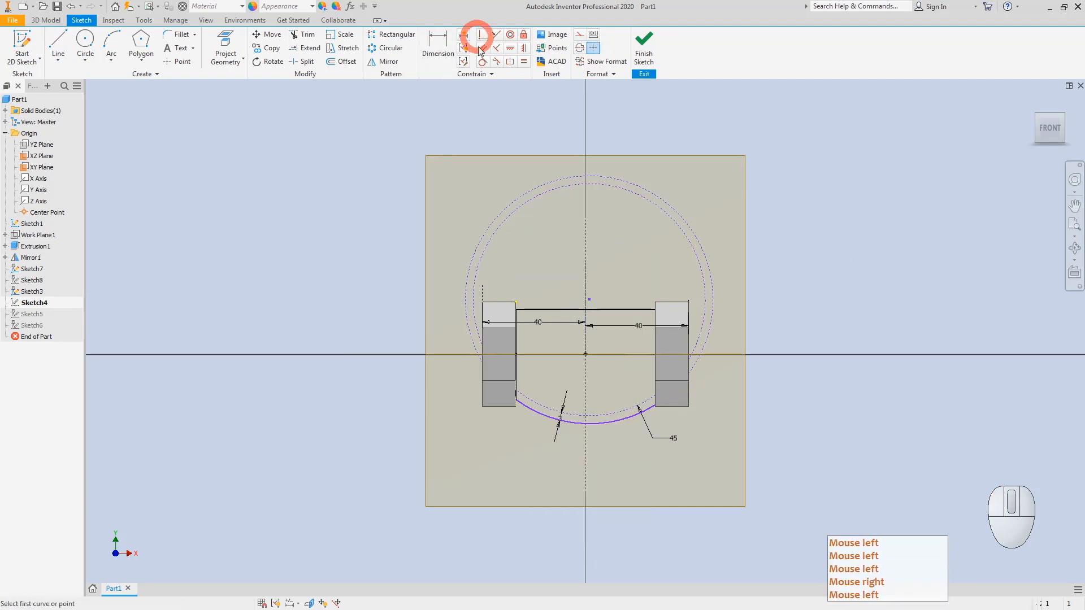
left_click(590, 300)
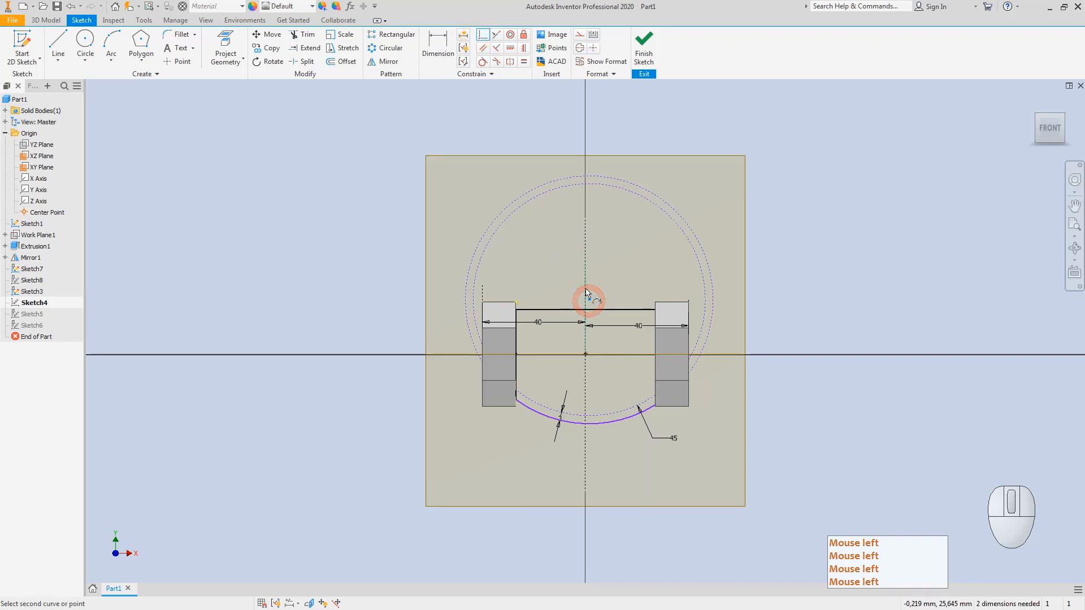
left_click(585, 290)
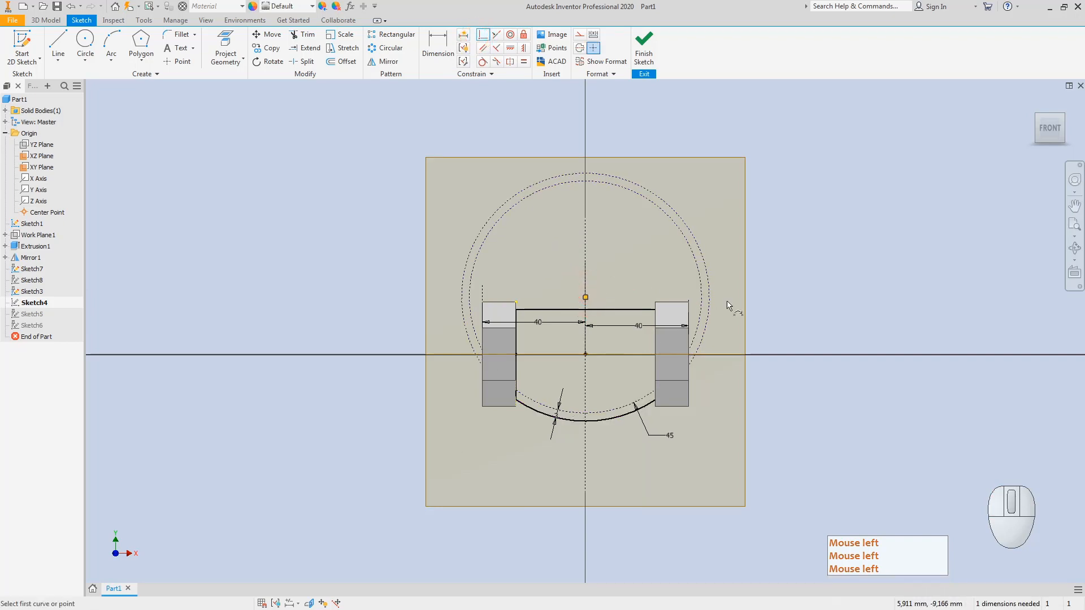
key("Escape")
left_click(1040, 121)
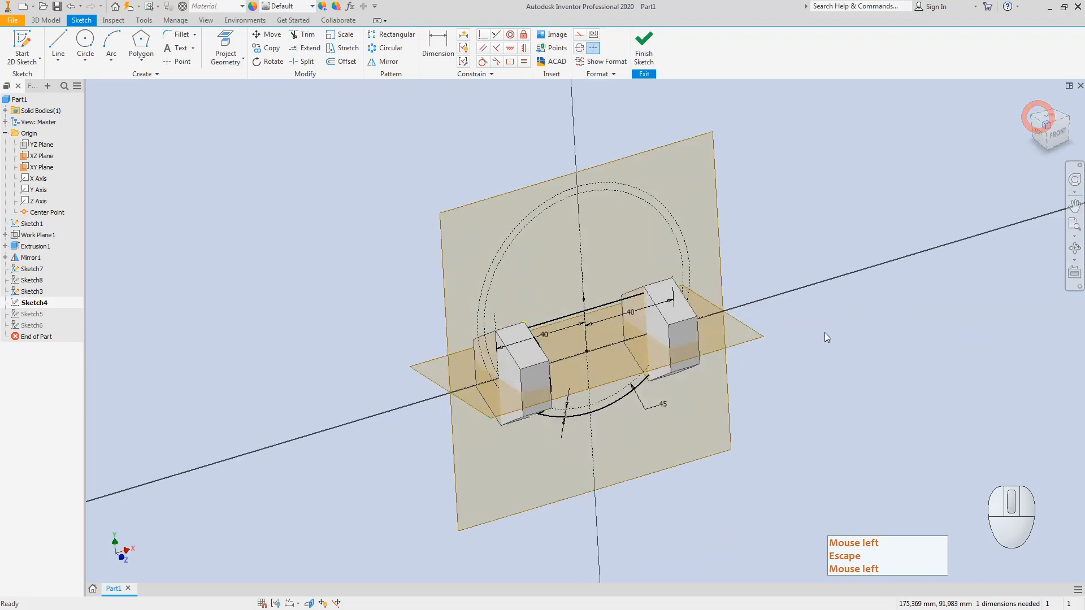
left_click(643, 41)
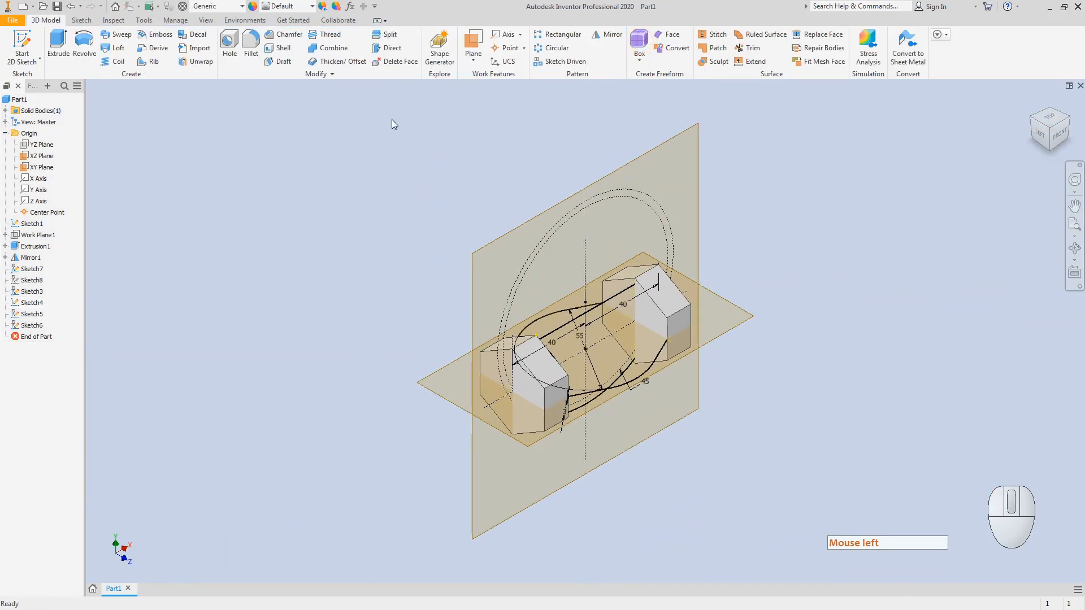
- Show Sketch8 again and check the circular profiles on both blocks' inner faces
right_click(25, 281)
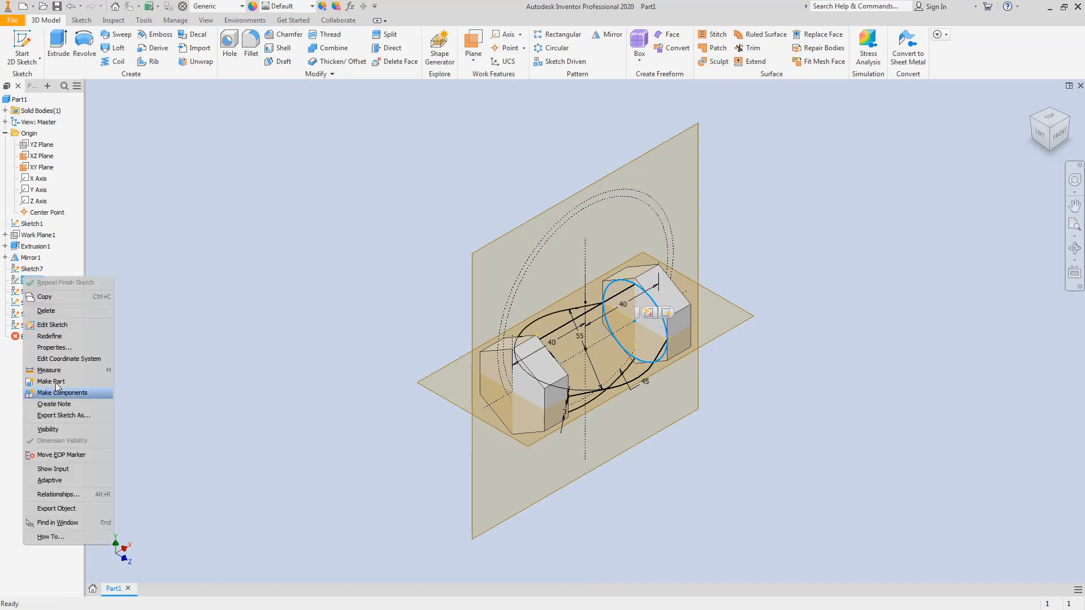
left_click(59, 437)
scroll(562, 343, "up", 3)
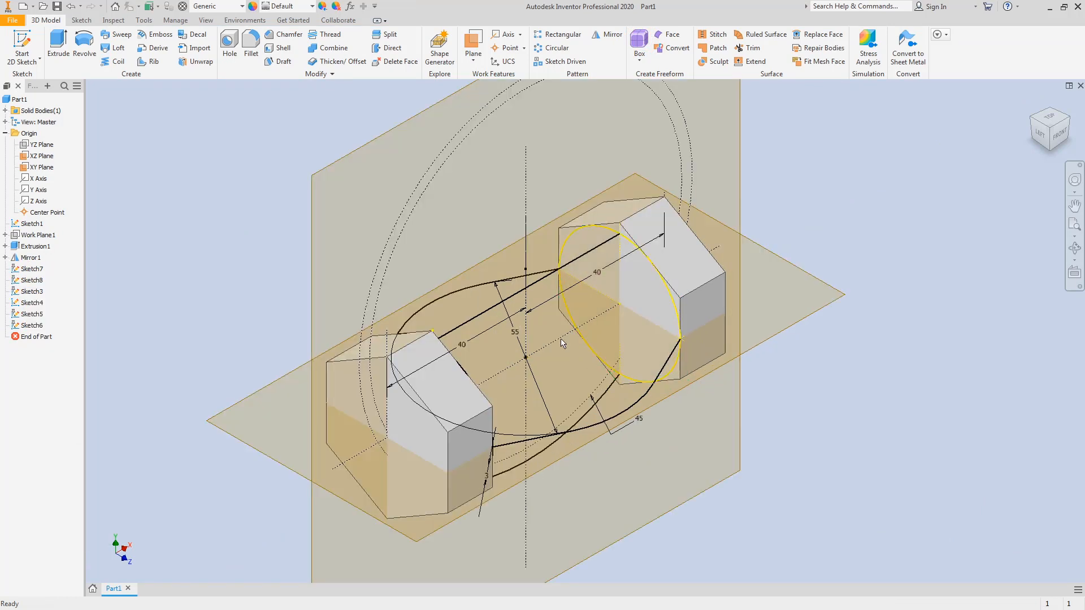
left_click(459, 332)
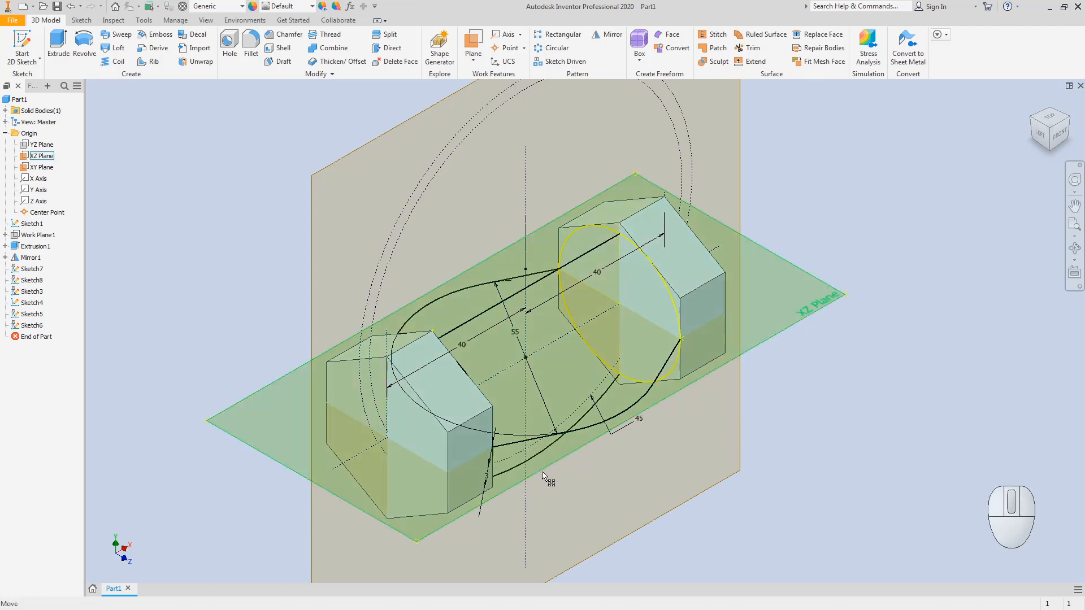
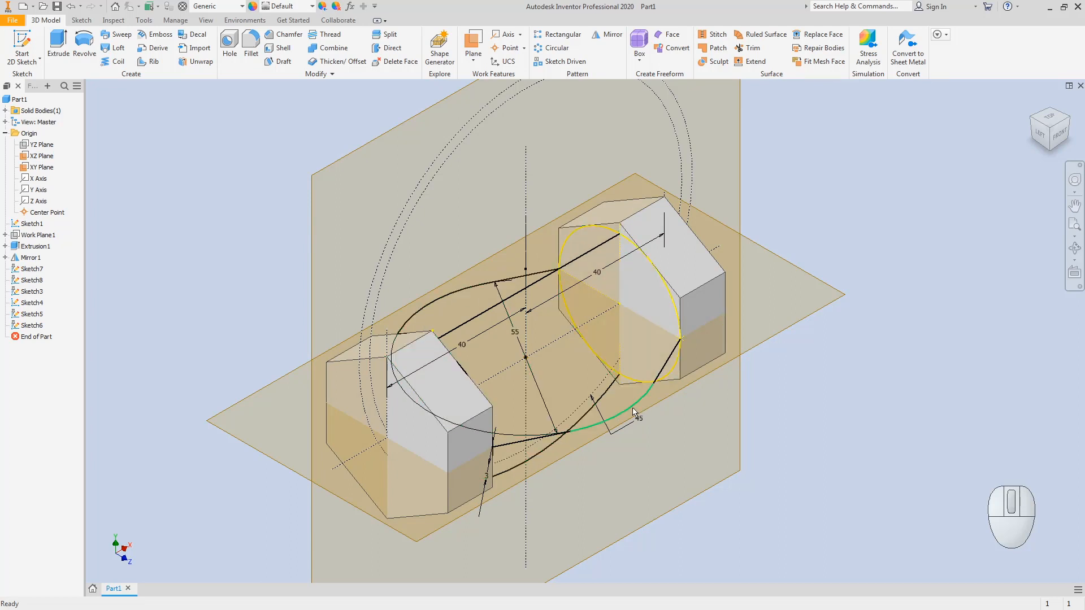
left_click(673, 302)
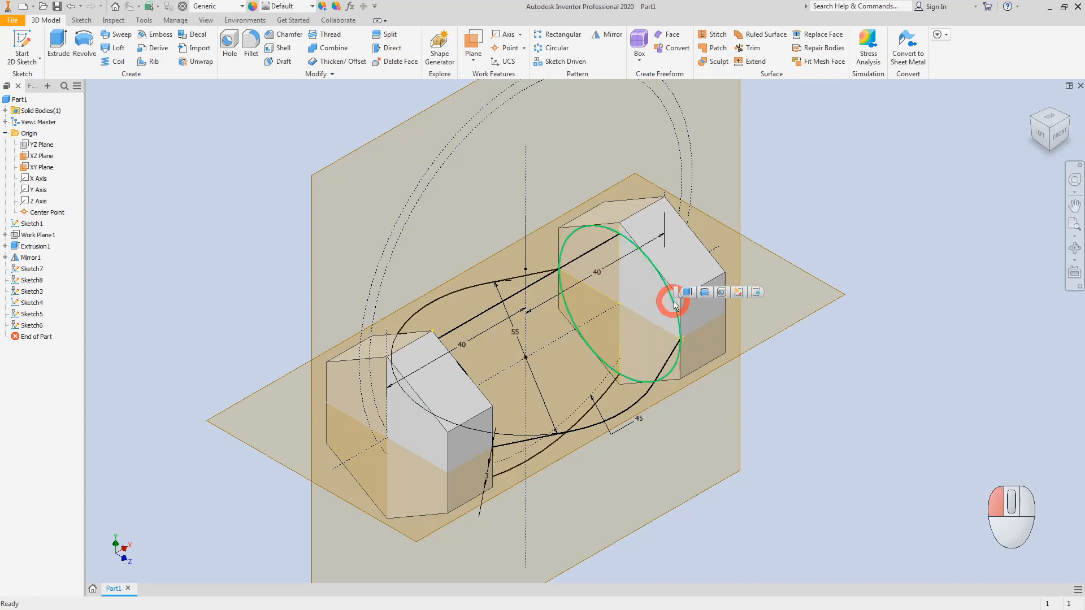
left_click(1070, 121)
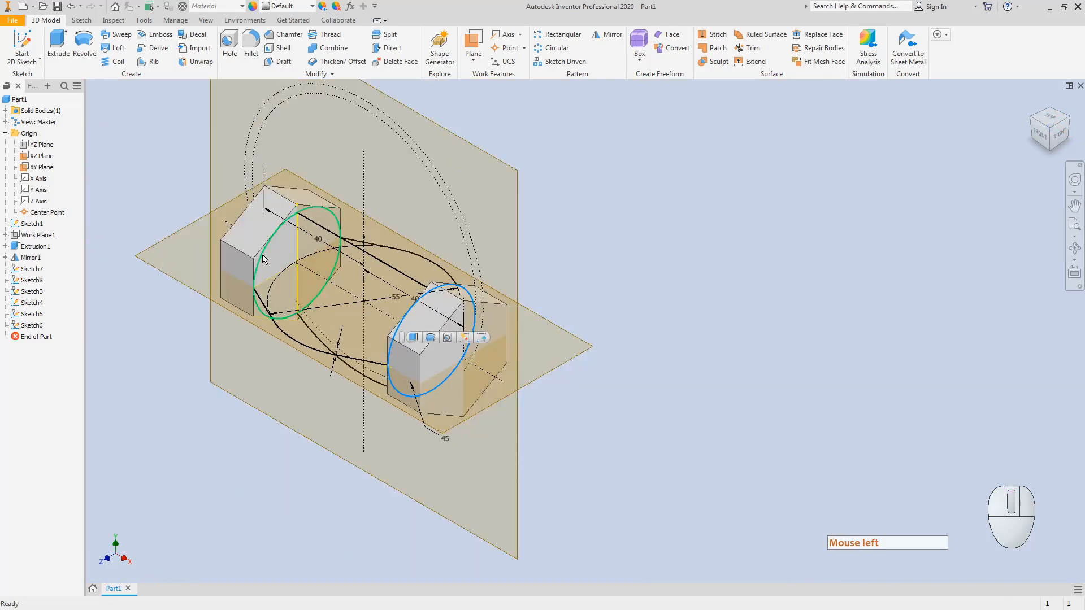
left_click(262, 264)
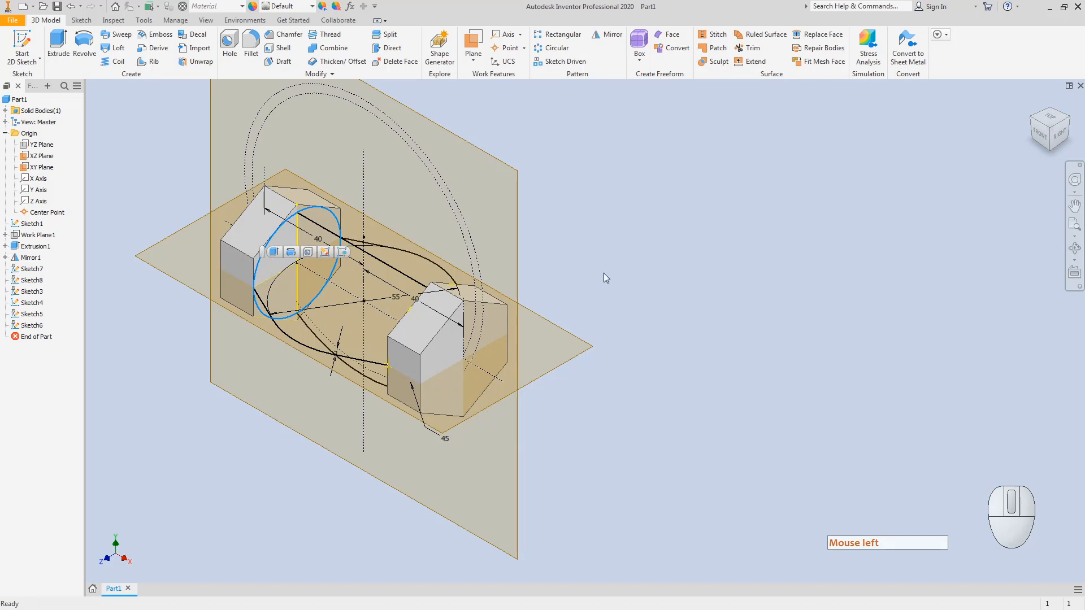
left_click(748, 249)
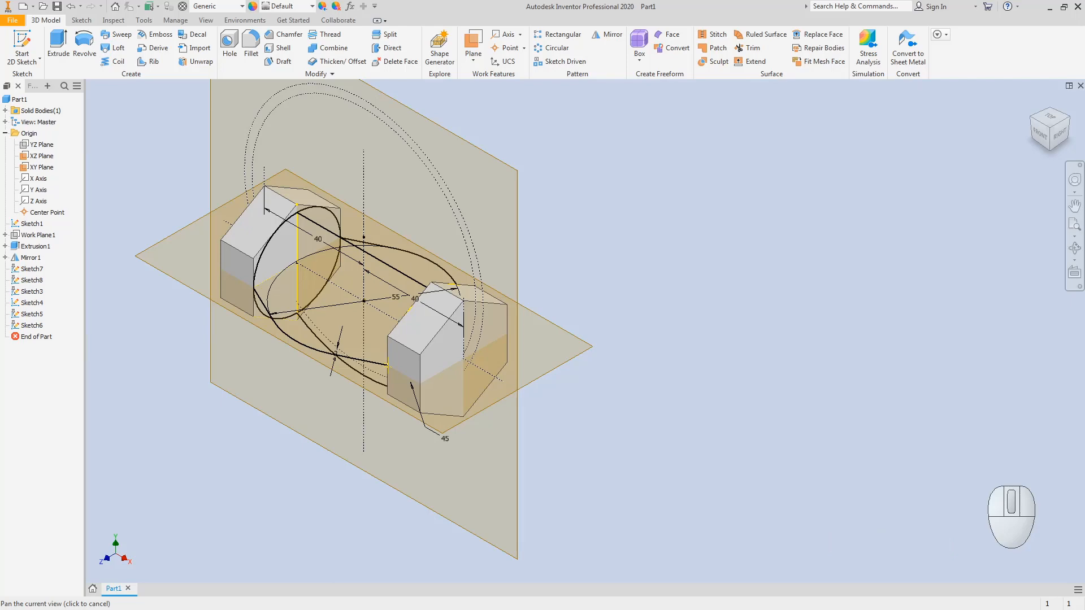
left_click(747, 317)
- Switch to the ME114 labwork drawing in Paint and mark in red the R25 outline, its label, radius line and top edge in the side view
left_click(226, 609)
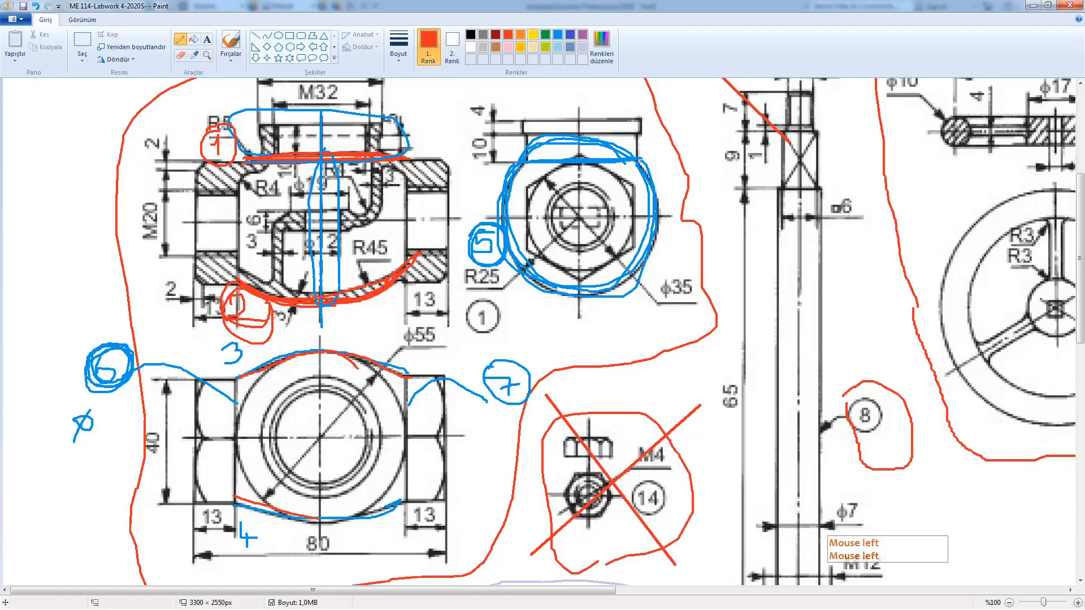
mouse_move(505, 189)
left_mouse_down()
mouse_move(517, 249)
mouse_move(565, 291)
mouse_move(635, 262)
mouse_move(657, 213)
left_mouse_up()
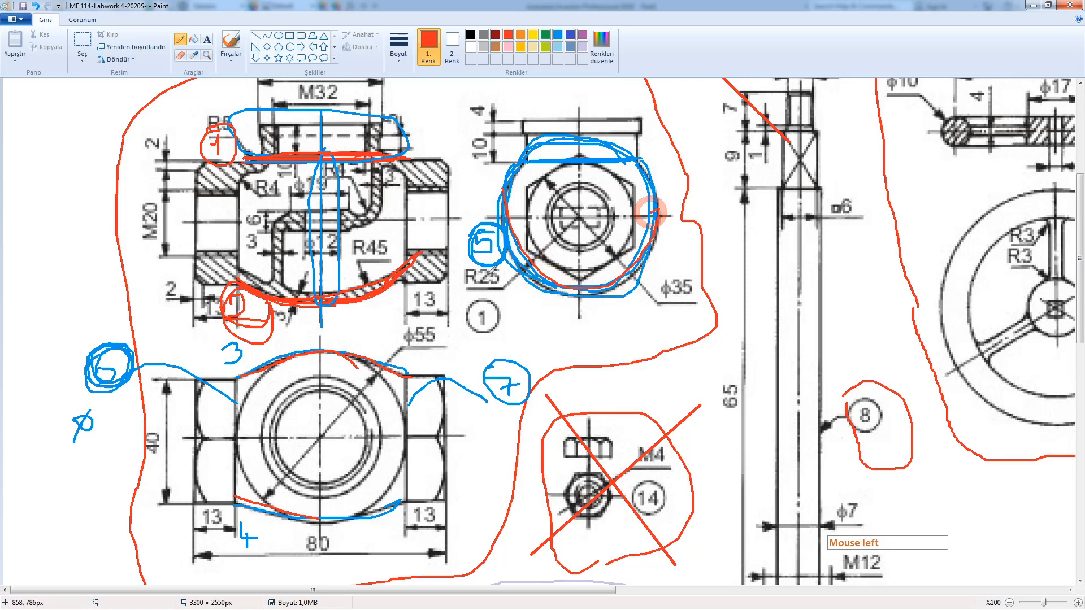
mouse_move(501, 269)
left_mouse_down()
mouse_move(466, 283)
mouse_move(507, 294)
mouse_move(480, 249)
mouse_move(472, 297)
mouse_move(517, 277)
mouse_move(466, 273)
mouse_move(506, 294)
mouse_move(469, 257)
mouse_move(516, 289)
left_mouse_up()
left_click_drag(576, 217, 526, 258)
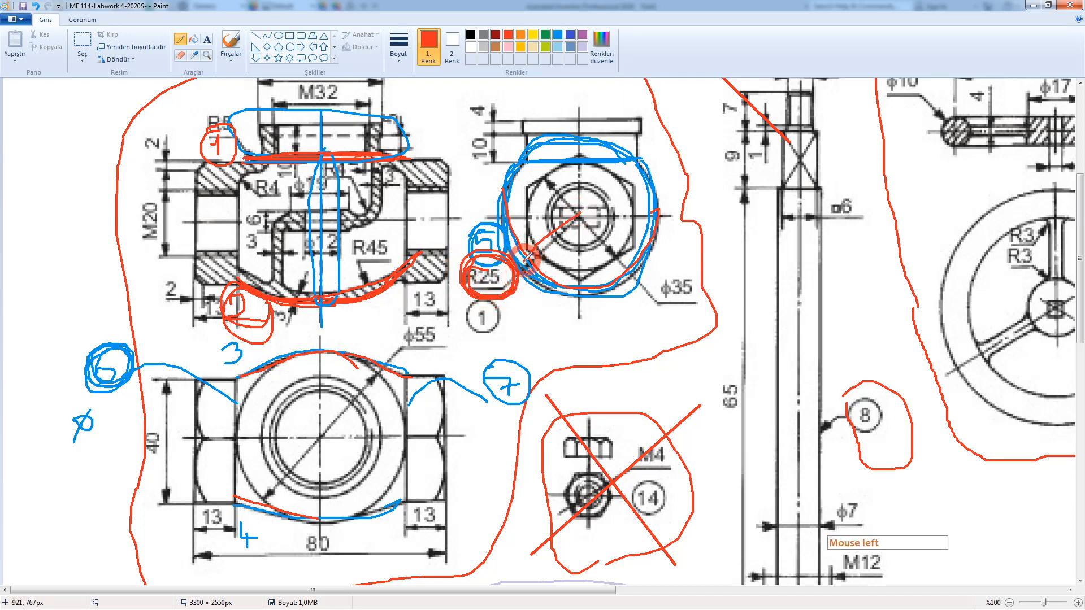
mouse_move(528, 160)
left_mouse_down()
mouse_move(644, 157)
mouse_move(530, 155)
mouse_move(557, 135)
mouse_move(635, 134)
mouse_move(526, 160)
mouse_move(645, 155)
mouse_move(662, 204)
mouse_move(615, 288)
mouse_move(529, 265)
mouse_move(500, 187)
mouse_move(531, 154)
mouse_move(644, 151)
left_mouse_up()
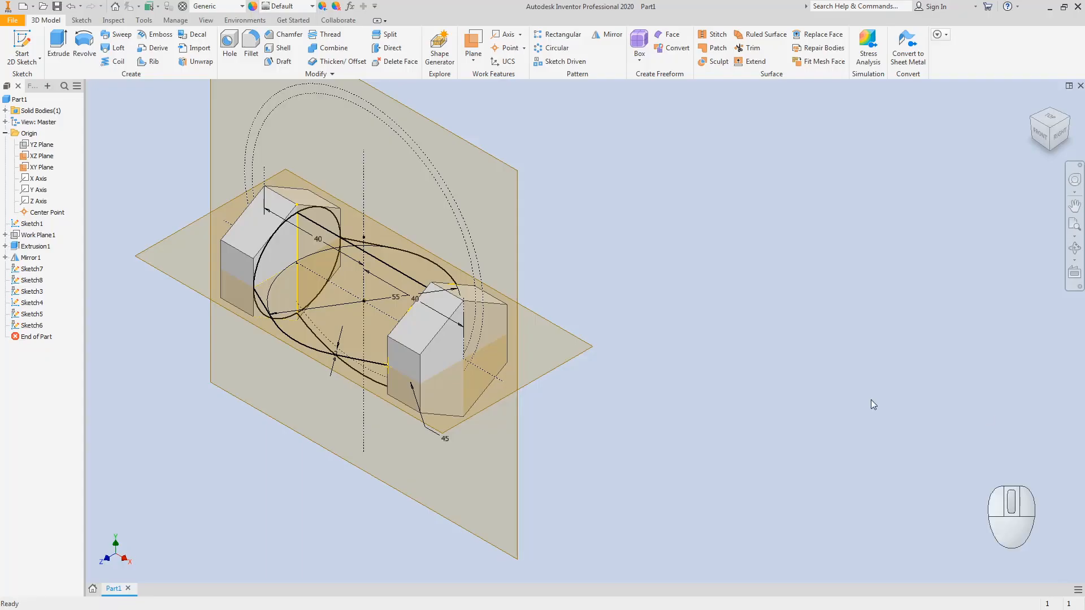
left_click(681, 169)
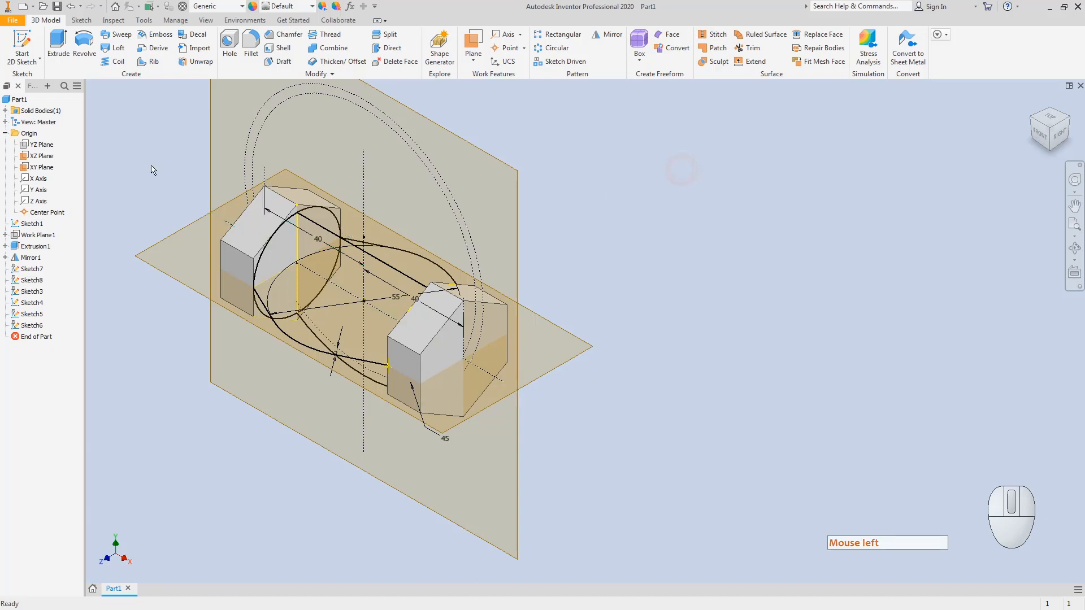
left_click(127, 179)
left_click(31, 269)
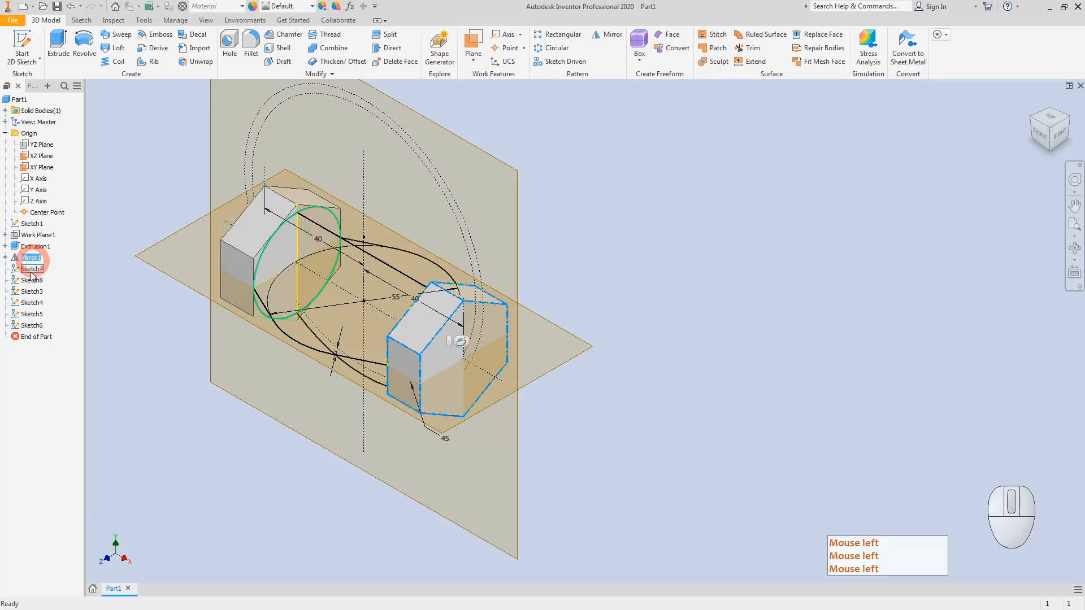
left_click(31, 269)
right_click(31, 272)
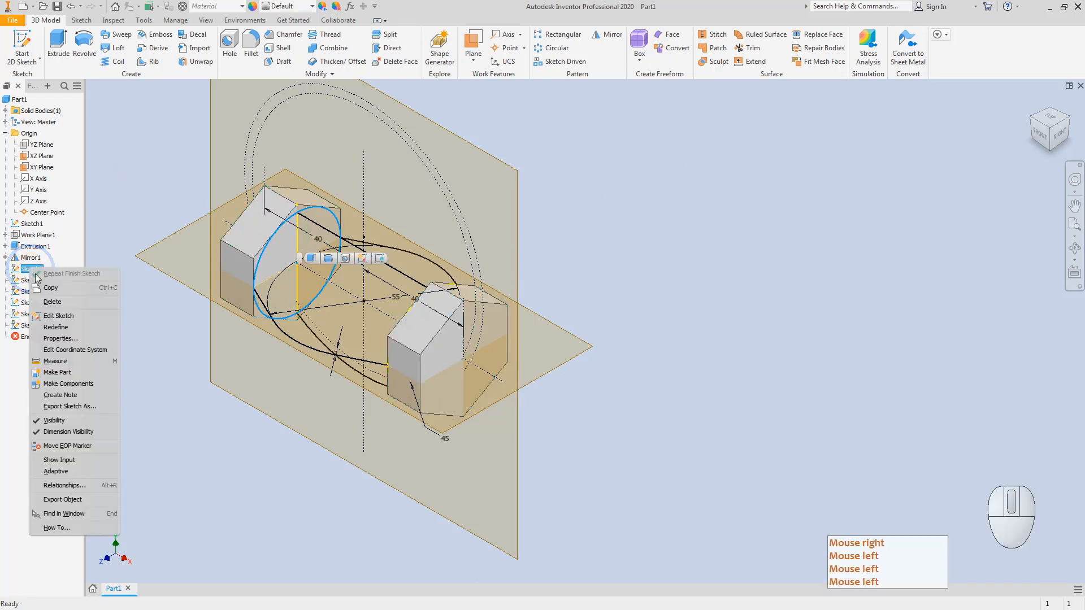
key("Escape")
key("Escape")
- Hide Sketch3, Sketch4, Sketch5 and Sketch6 together, keeping the circular profile sketches on the end blocks shown
left_click(31, 280)
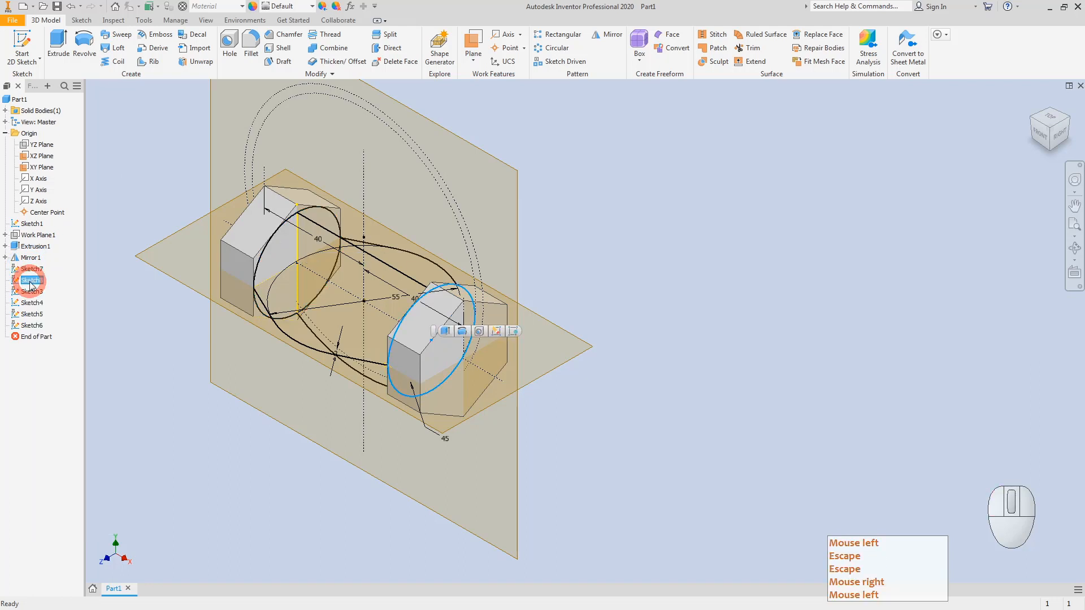
left_click(32, 293, "ctrl")
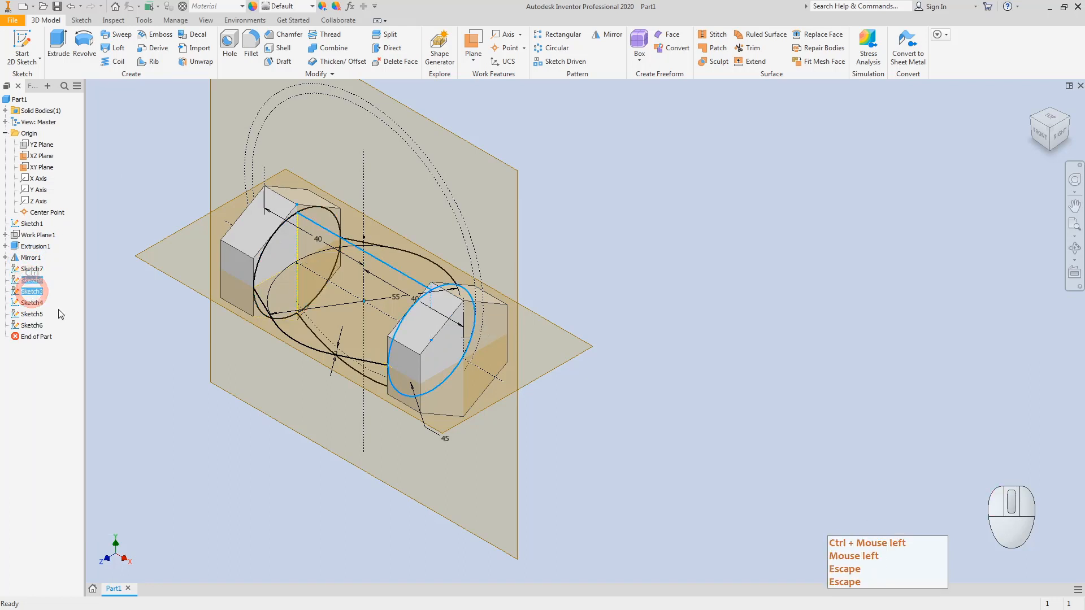
left_click(104, 328)
left_click(35, 314, "ctrl")
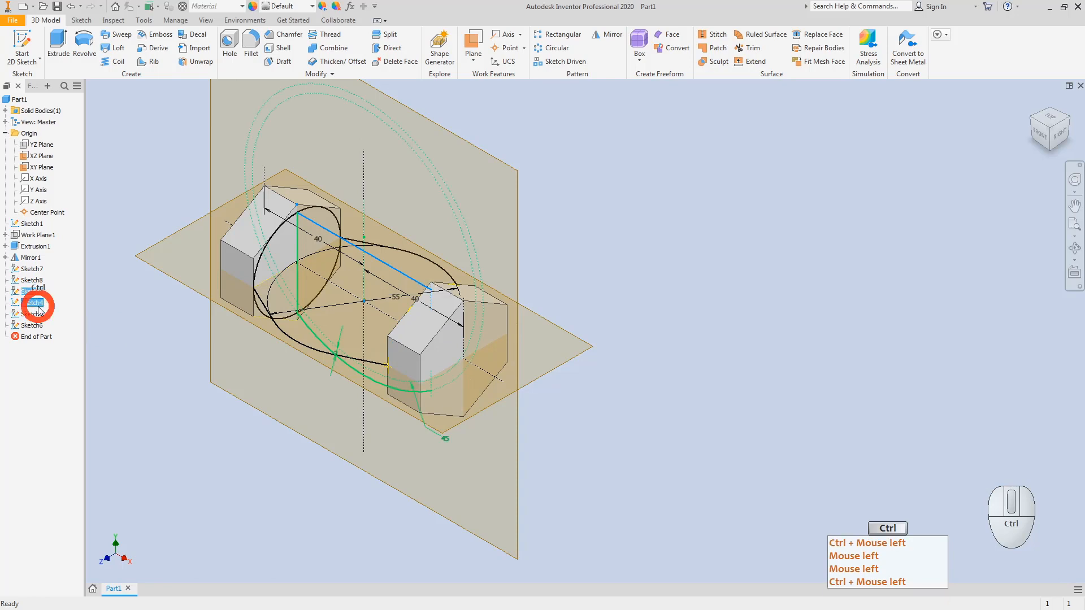
left_click(35, 326, "ctrl")
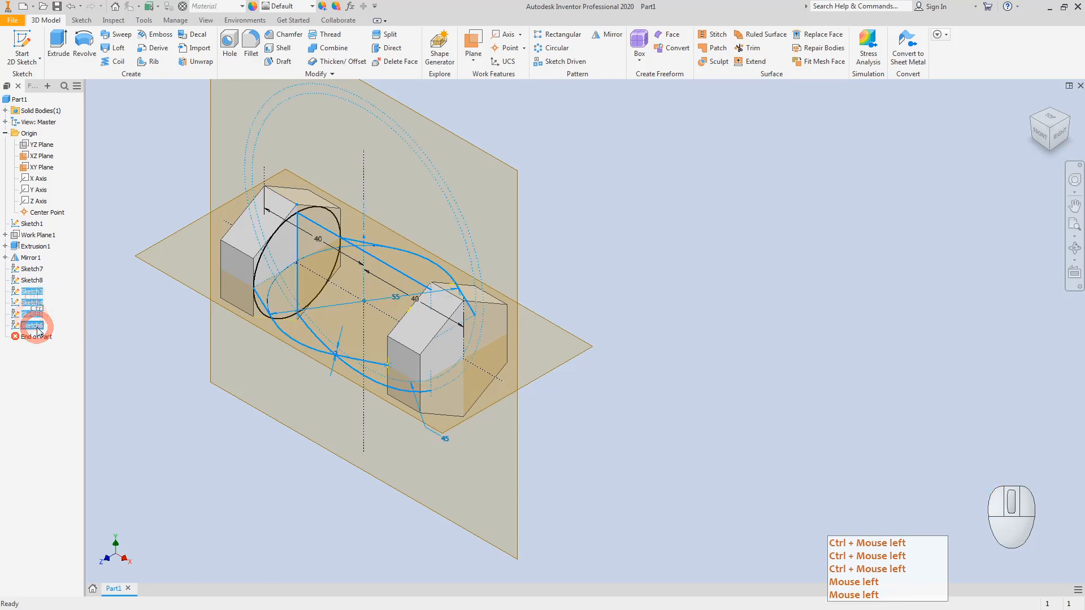
right_click(37, 327)
left_click(60, 420)
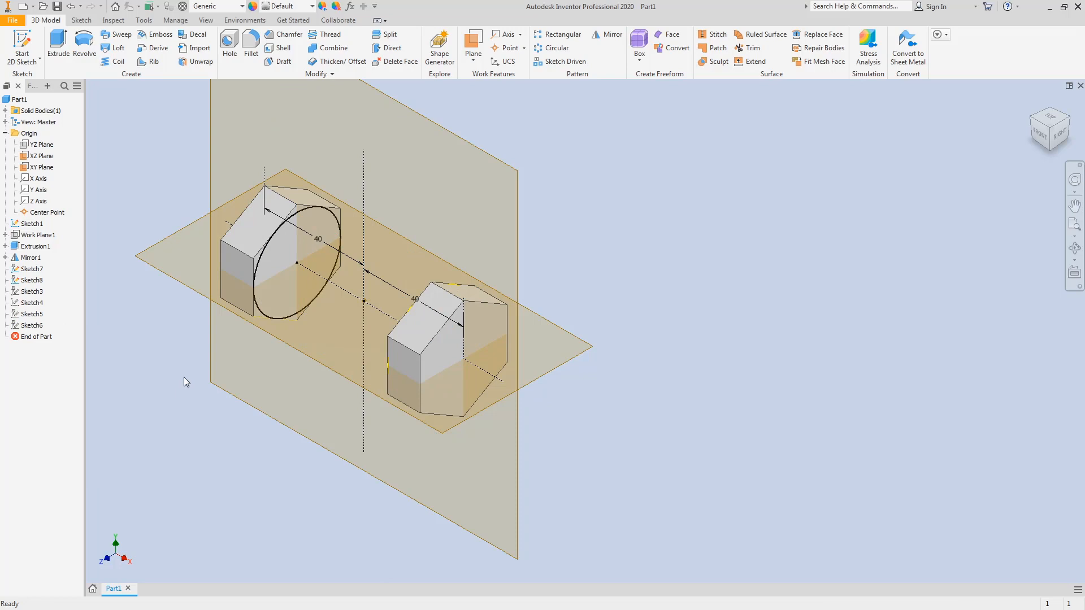
double_click(185, 377)
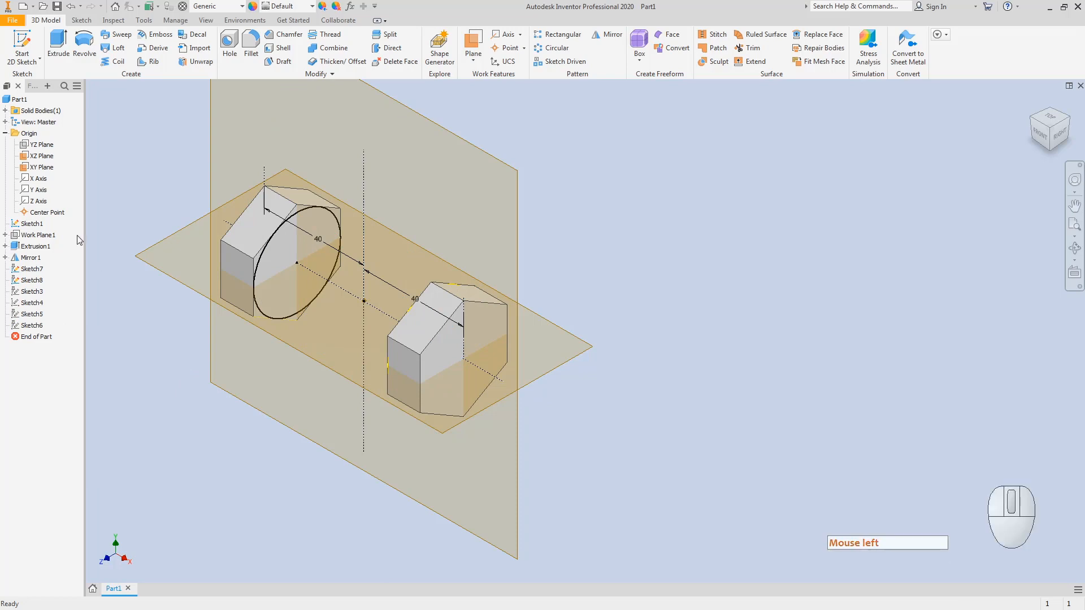
- Make the YZ plane visible and start a new sketch on it with the model sliced at the sketch plane
left_click(34, 145)
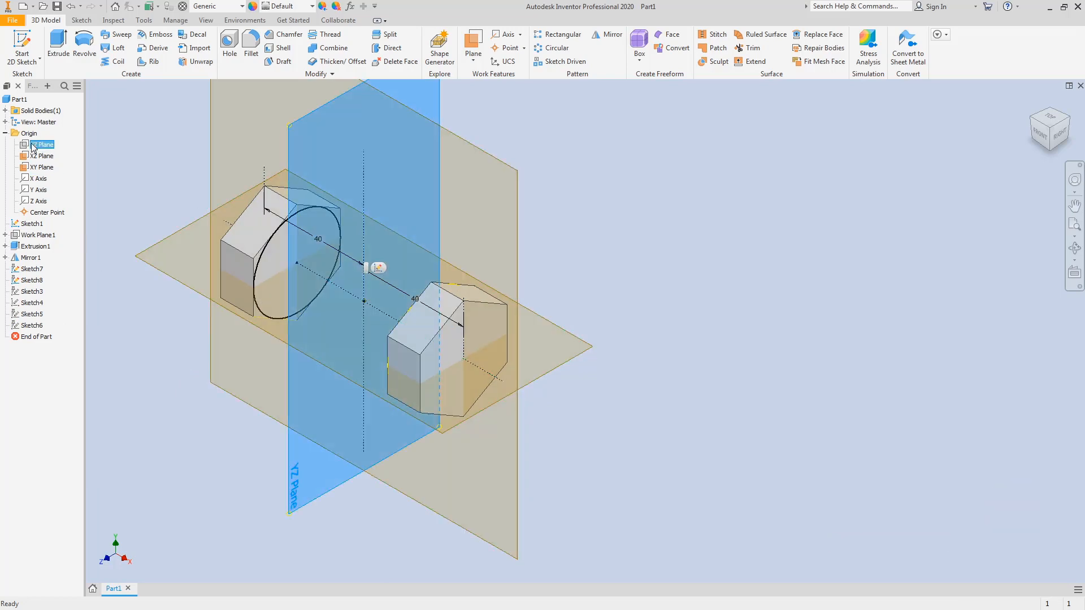
right_click(33, 147)
left_click(63, 213)
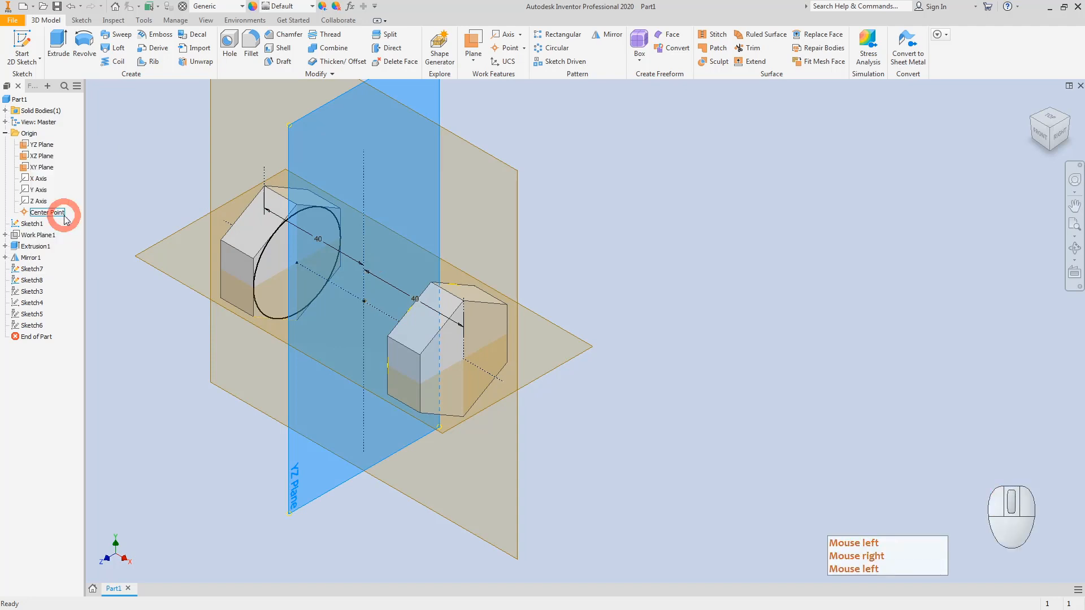
left_click(441, 108)
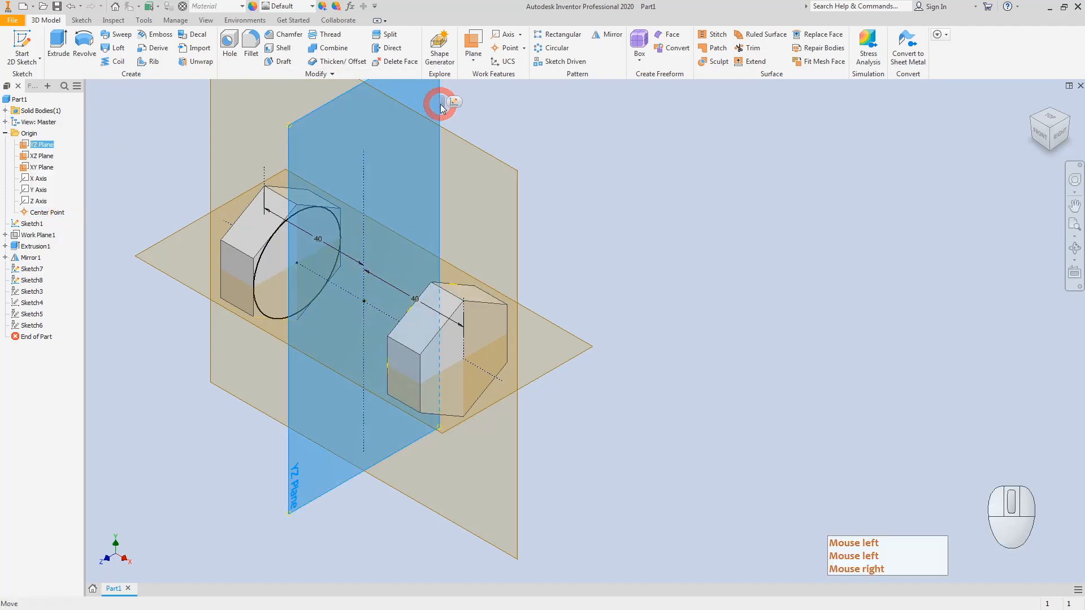
left_click(24, 48)
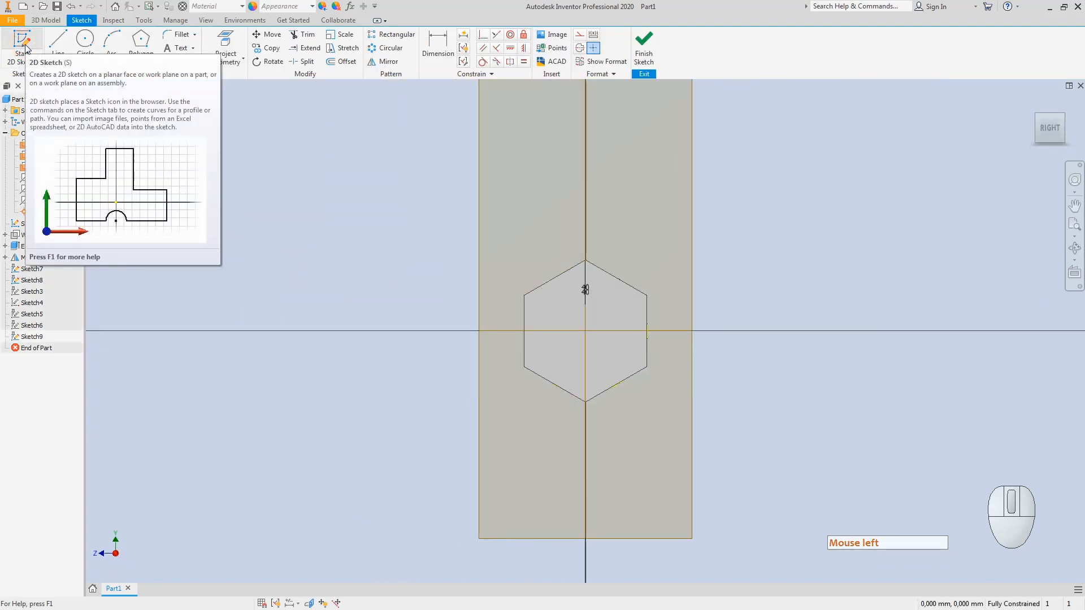
key("F7")
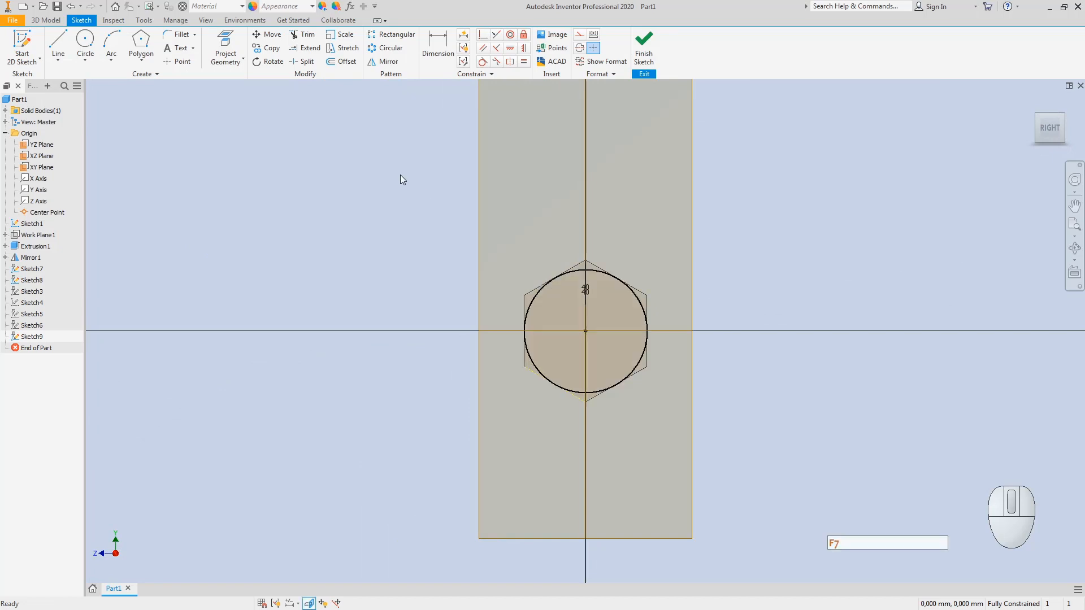
- Draw a circle of about 37 mm radius centred on the origin, enclosing the hexagonal block outline
left_click(86, 39)
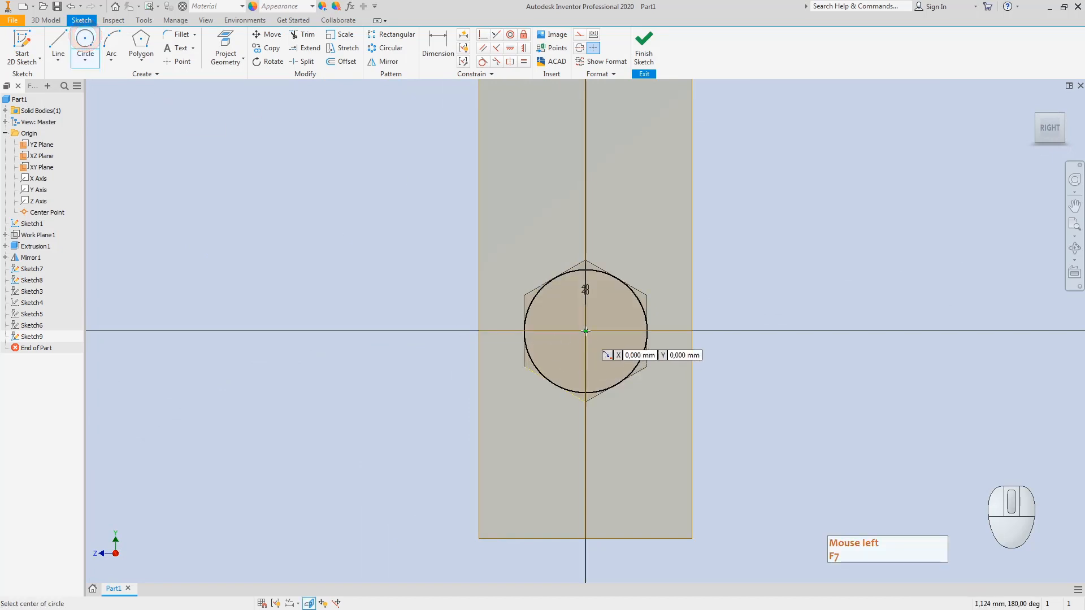
left_click(585, 331)
left_click(559, 394)
left_click(545, 452)
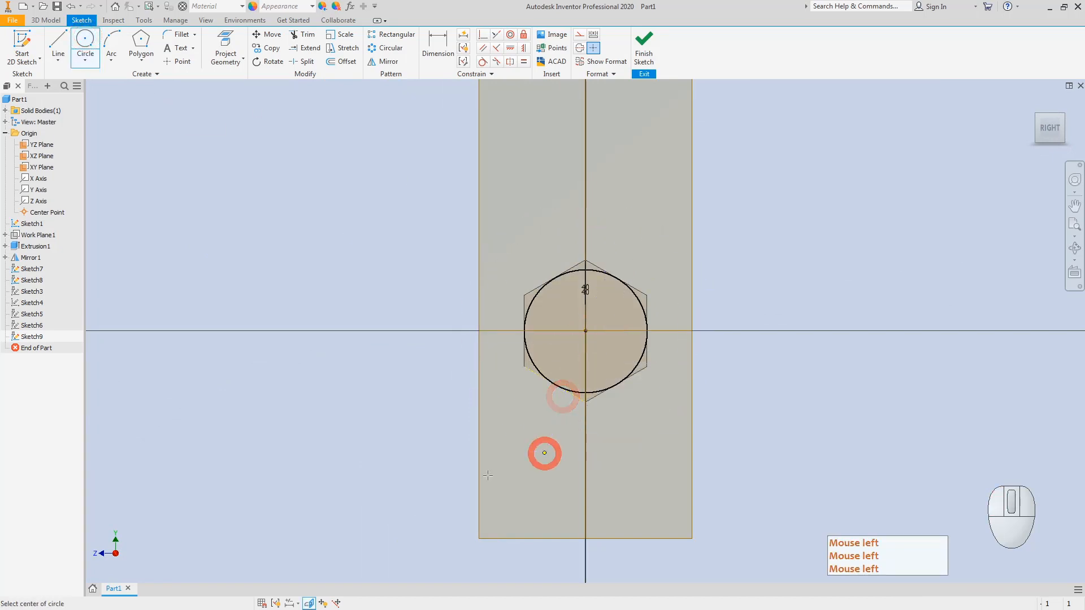
left_click(485, 476)
- Dimension the new circle by radius instead of diameter and set it to 25 mm
left_click(438, 48)
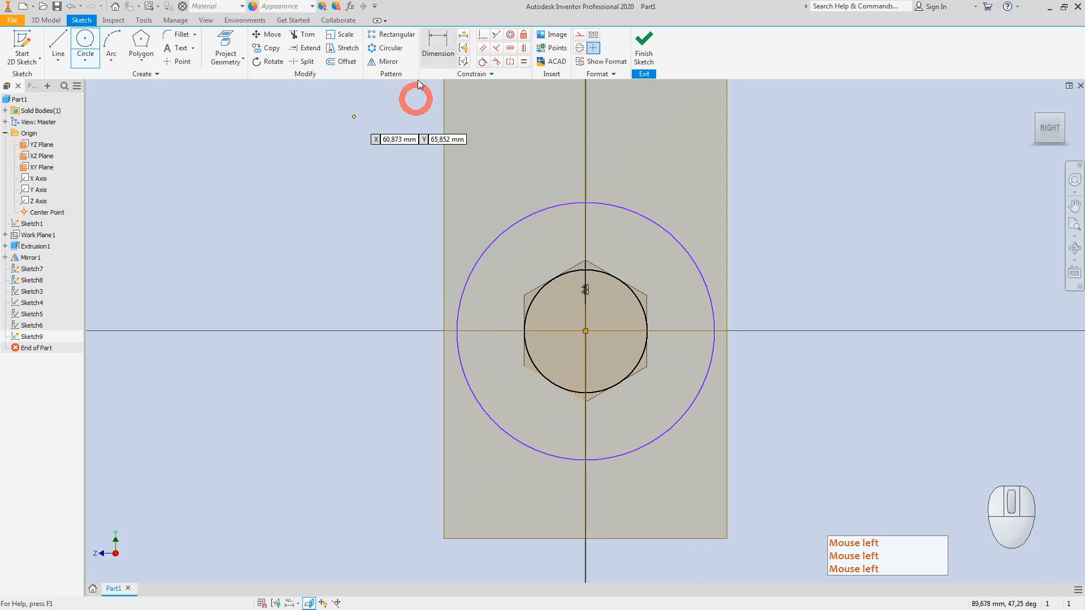
left_click(480, 407)
right_click(452, 433)
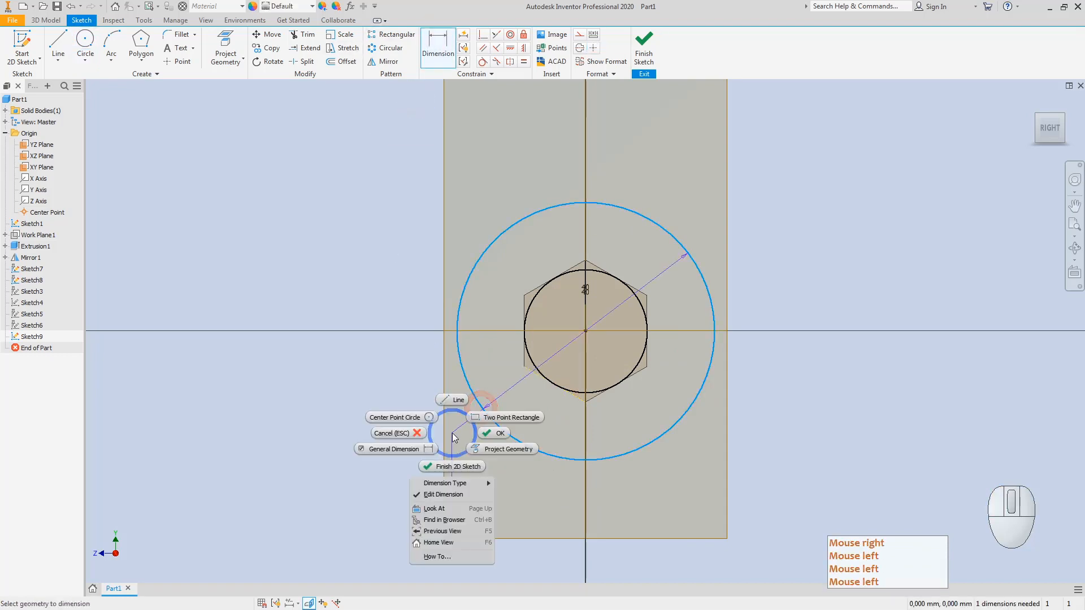
left_click(474, 485)
left_click(516, 483)
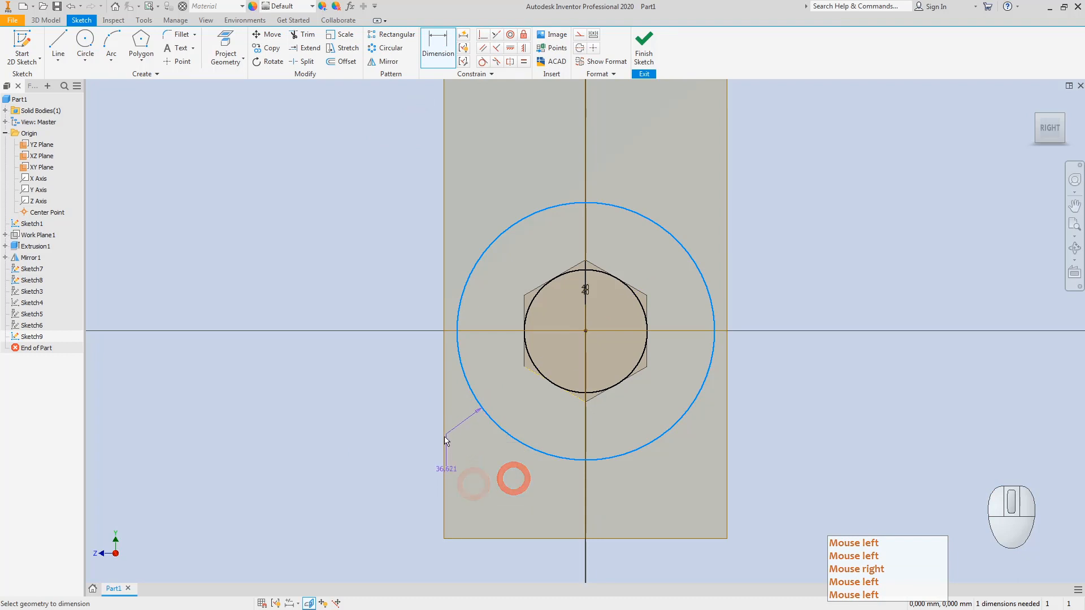
left_click(458, 429)
type("25")
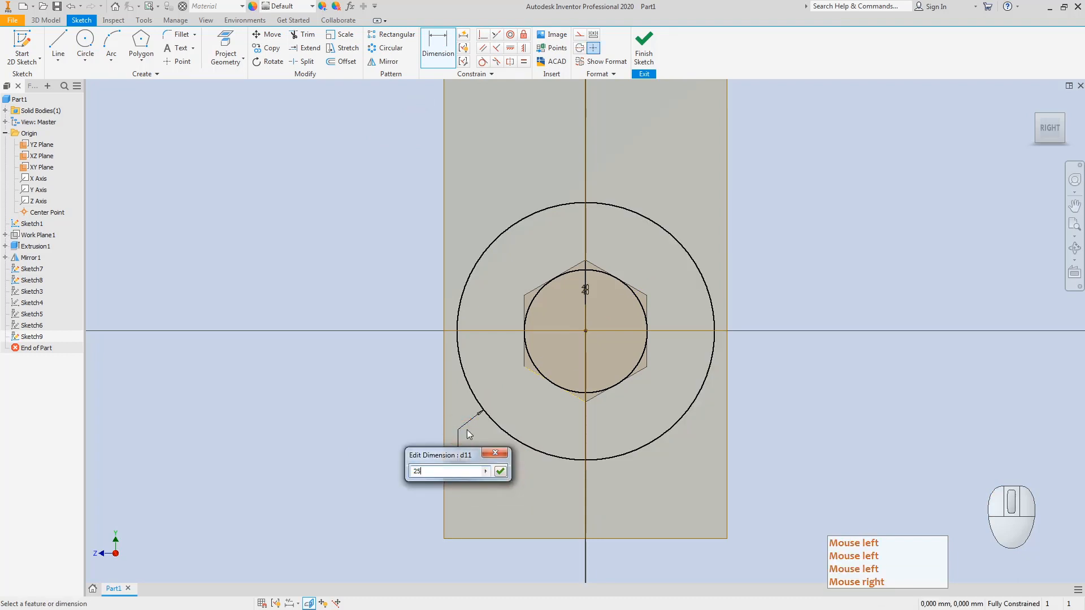
key("Return")
- Draw a horizontal line across the upper part of the R25 circle, extending beyond it on both sides
left_click(61, 42)
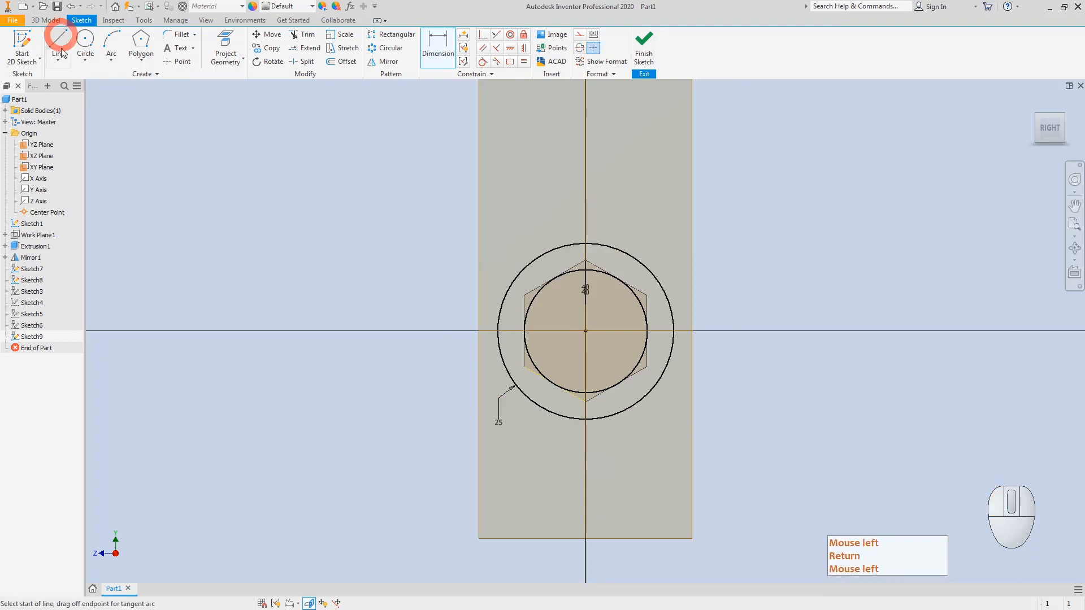
left_click(464, 279)
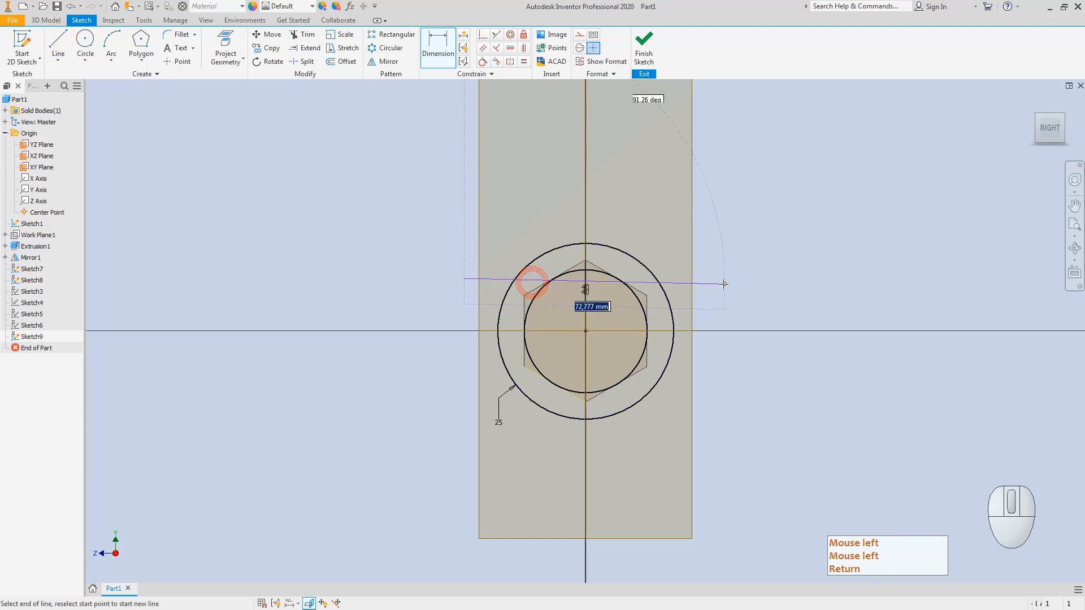
left_click(746, 278)
key("Escape")
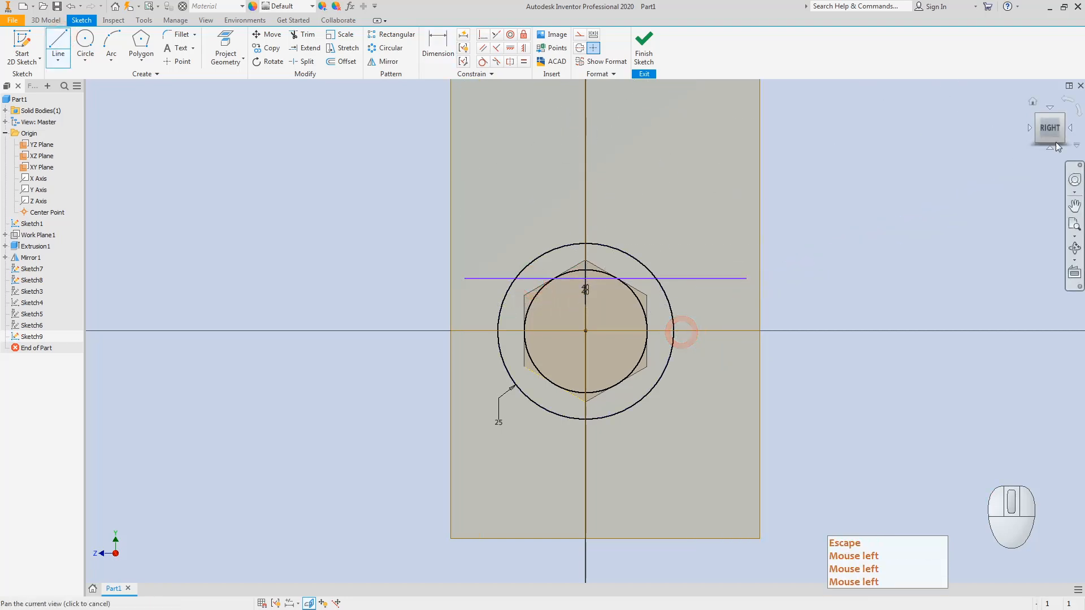
key("Escape")
- Project the circular profile on the end block's inner face into the current sketch
left_click(1036, 114)
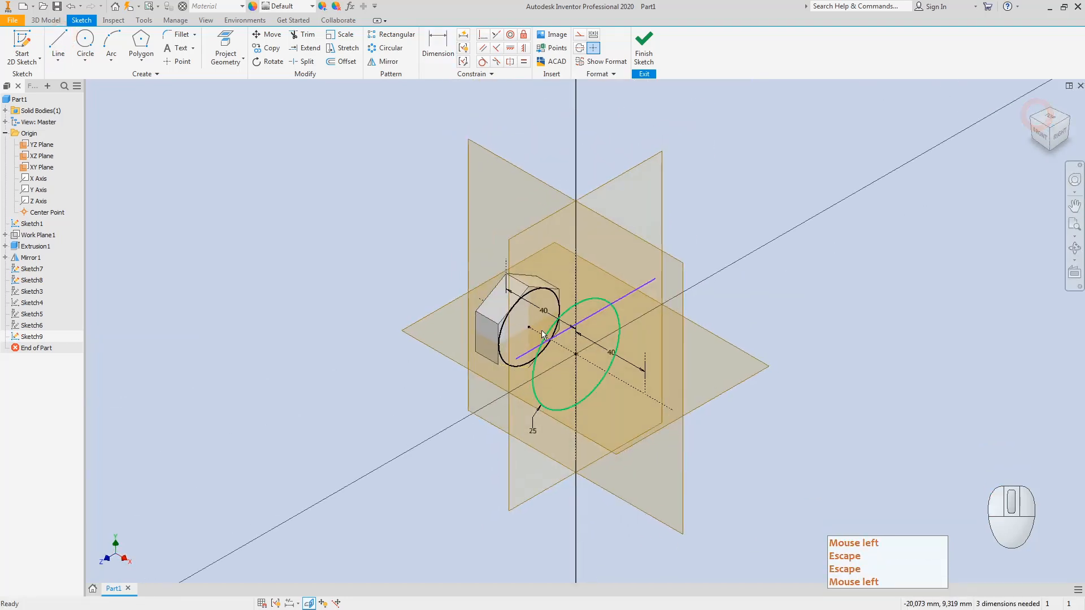
scroll(541, 333, "up", 3)
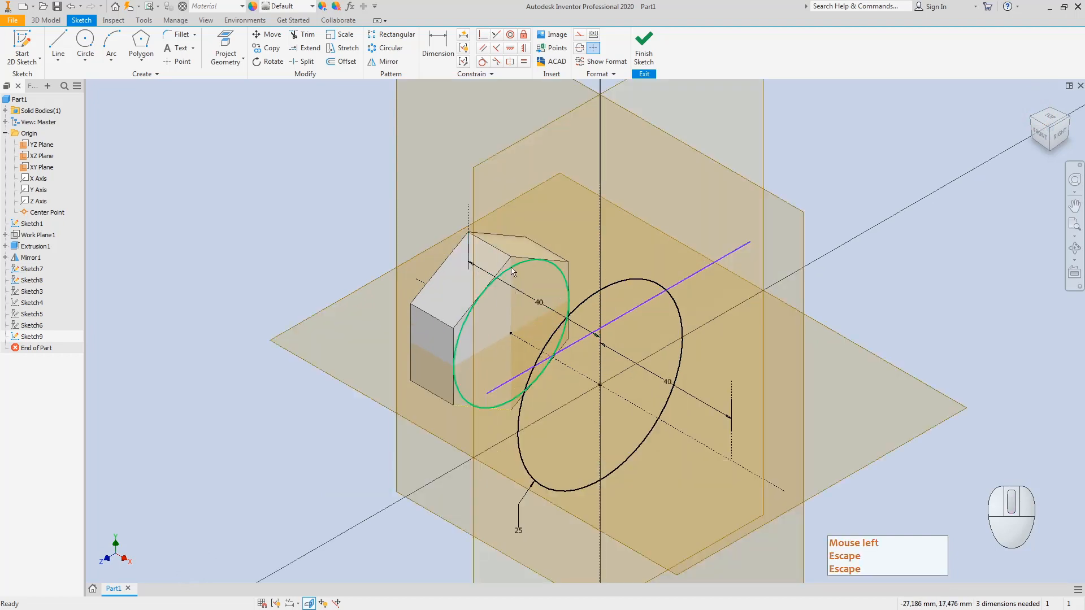
key("Escape")
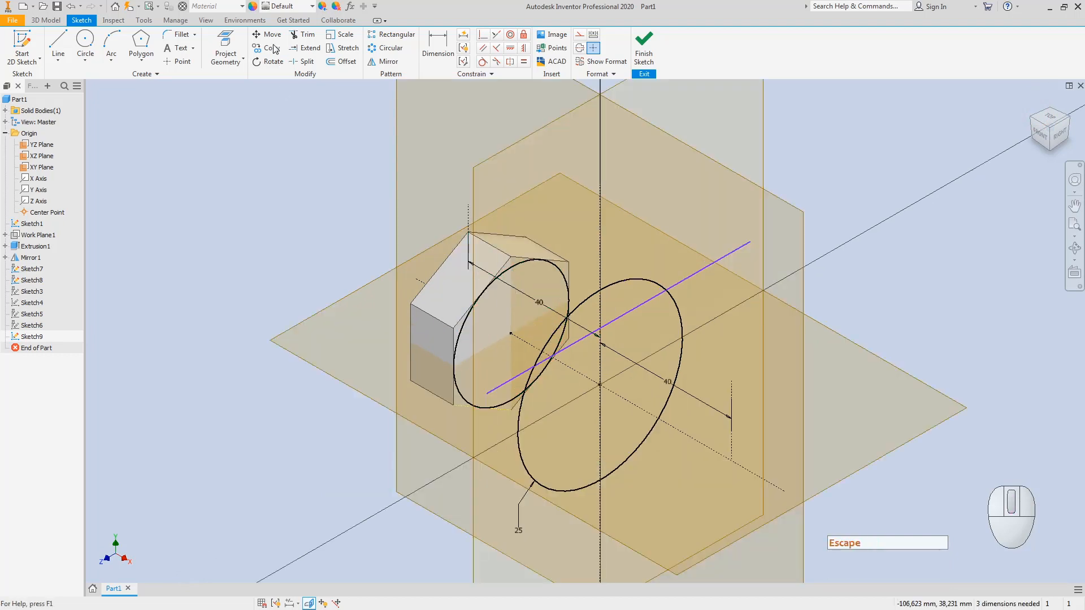
left_click(225, 49)
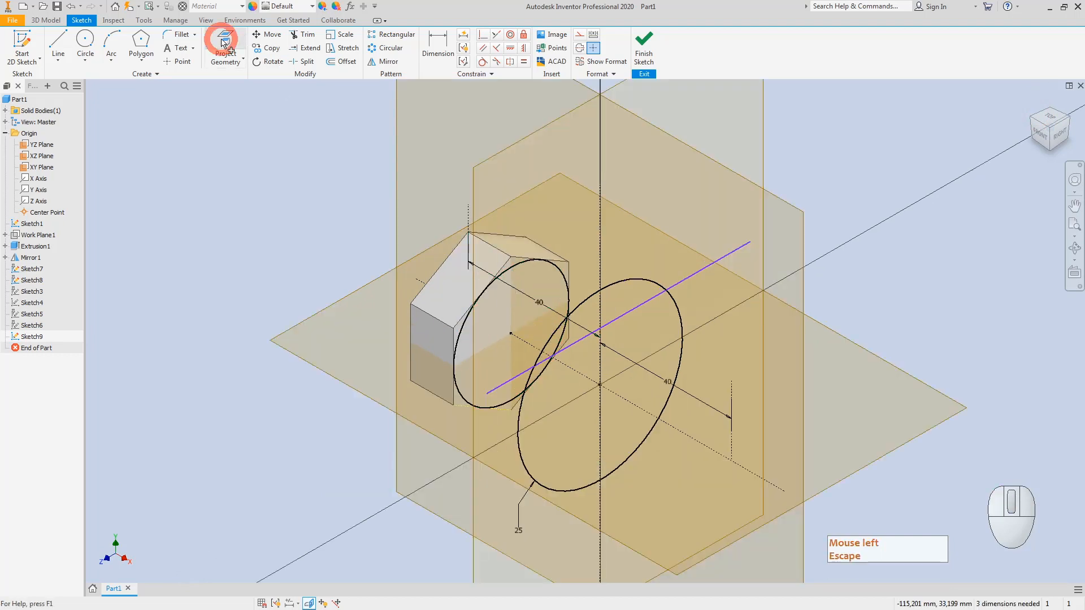
left_click(512, 274)
key("Escape")
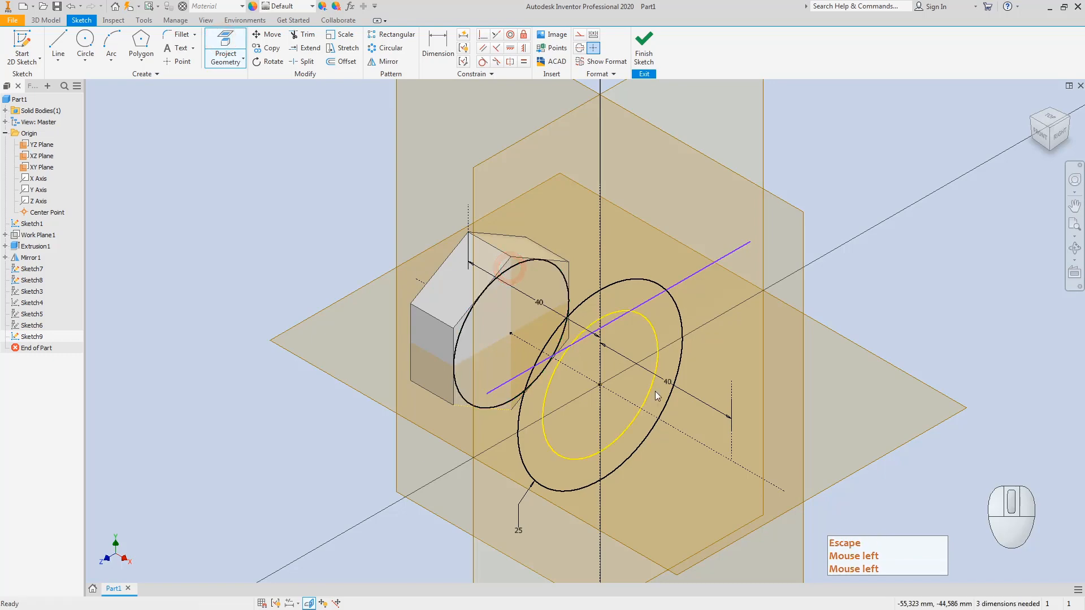
- Move the horizontal line up near the top of the projected circle and constrain it tangent to that circle
left_click(1052, 133)
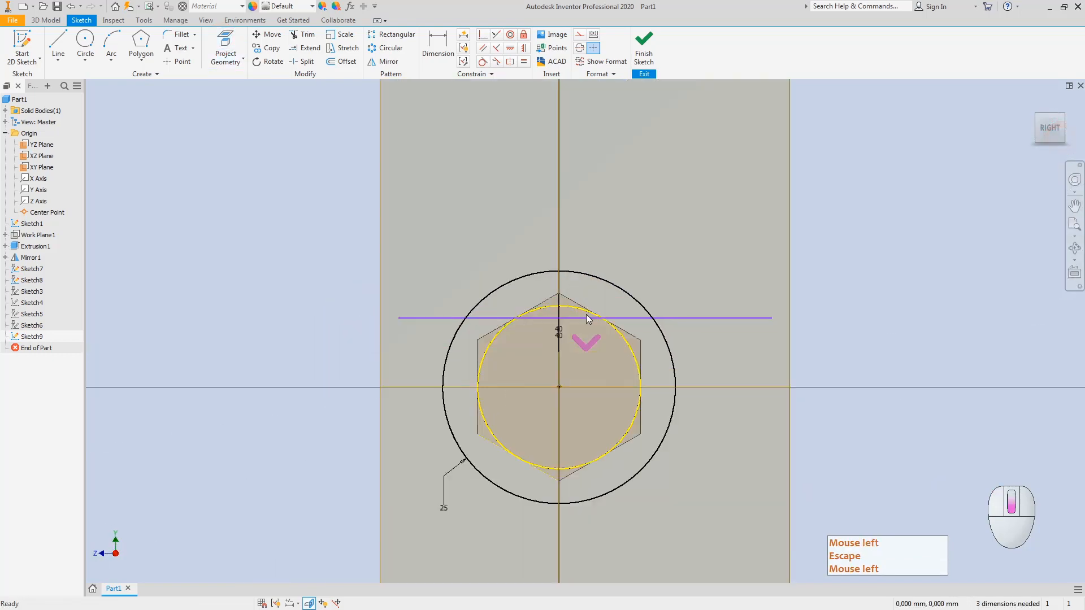
scroll(587, 319, "down", 3)
left_click_drag(552, 322, 551, 295)
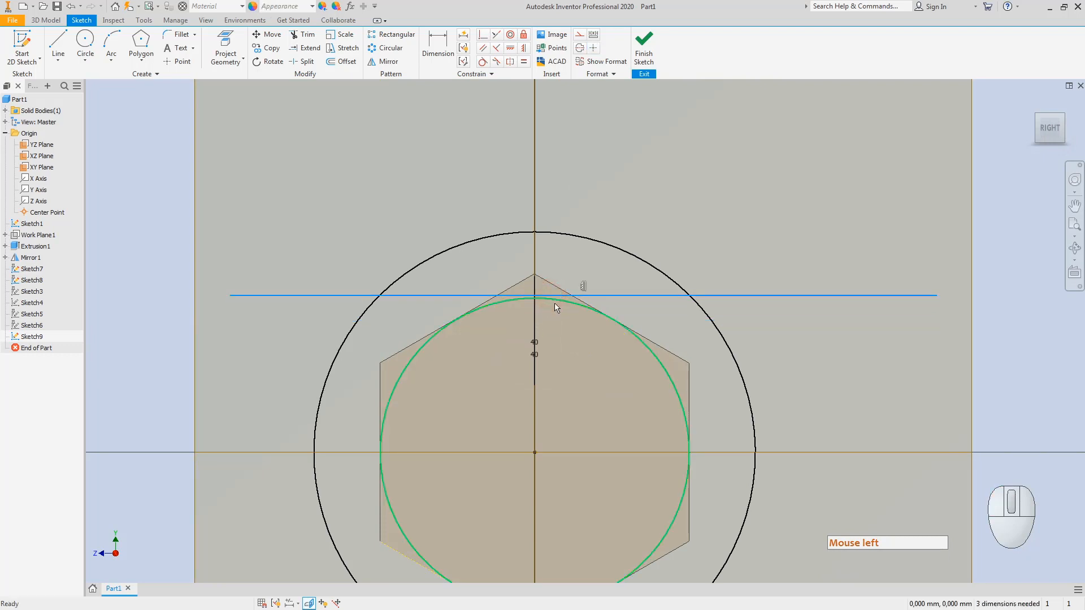
left_click(482, 61)
left_click(438, 295)
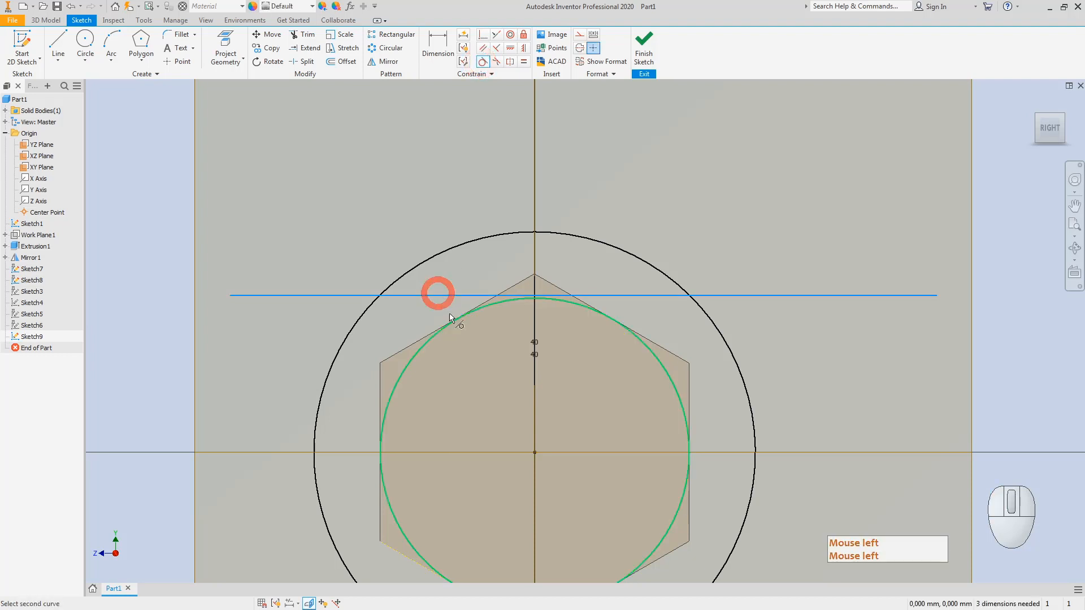
left_click(479, 312)
key("Escape")
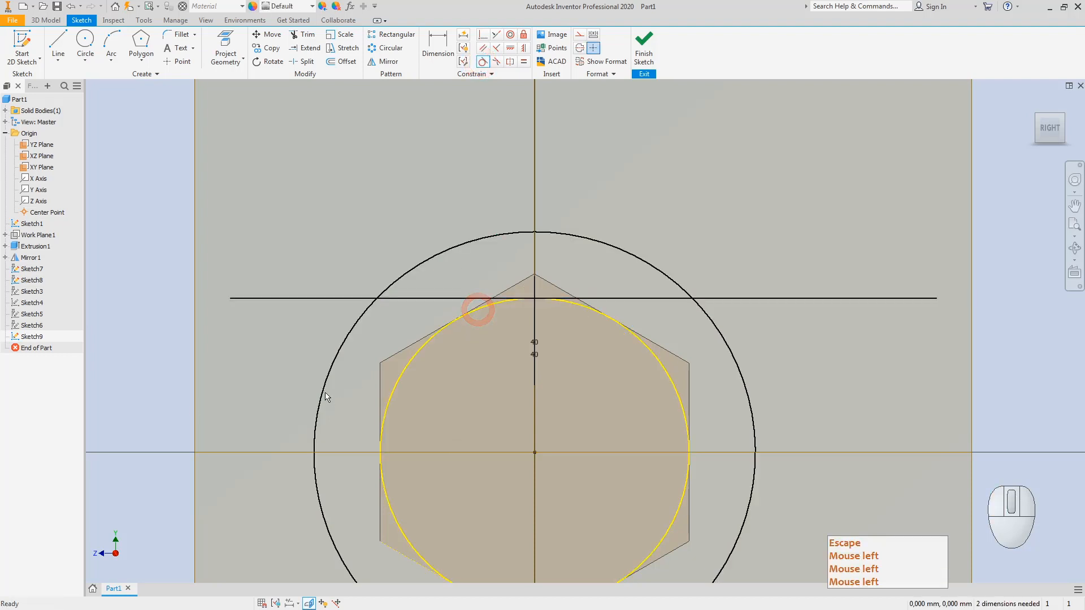
- Trim both line ends outside the R25 circle and the circle's arc above the line
left_click(296, 36)
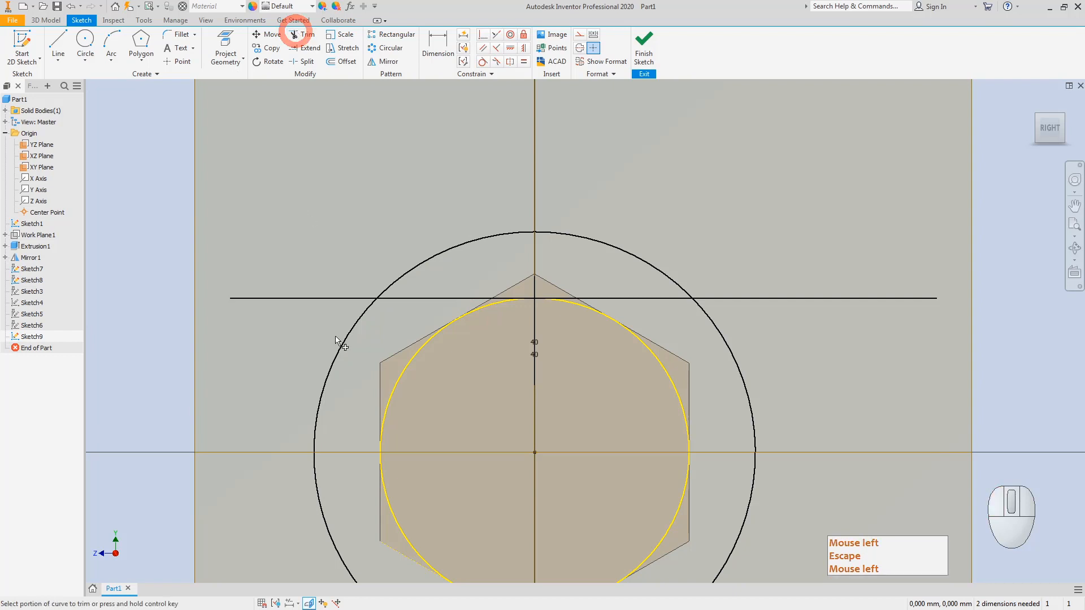
left_click(300, 298)
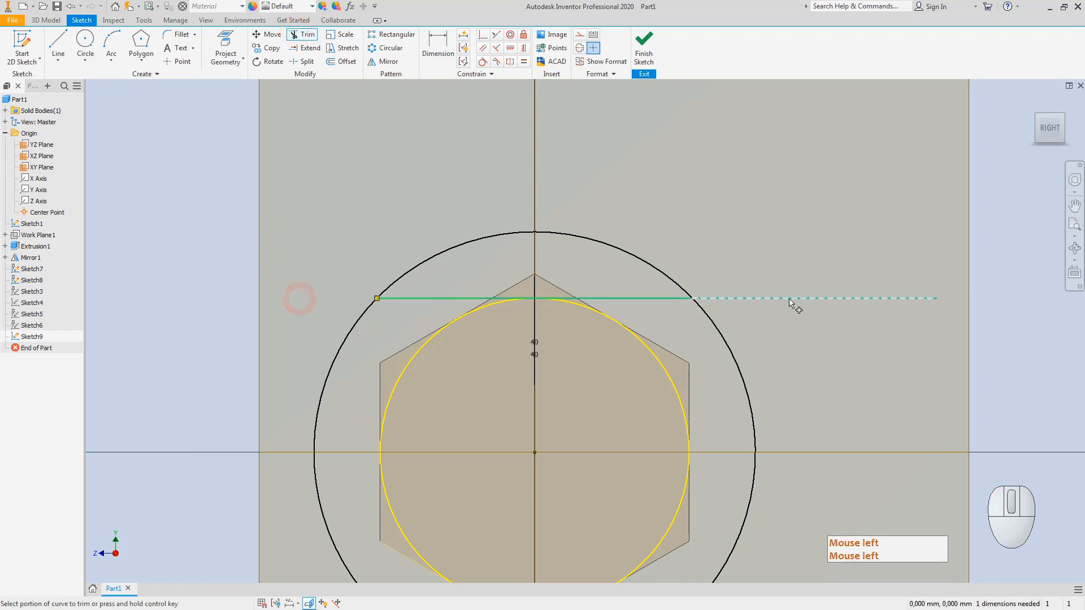
left_click(788, 298)
left_click(657, 270)
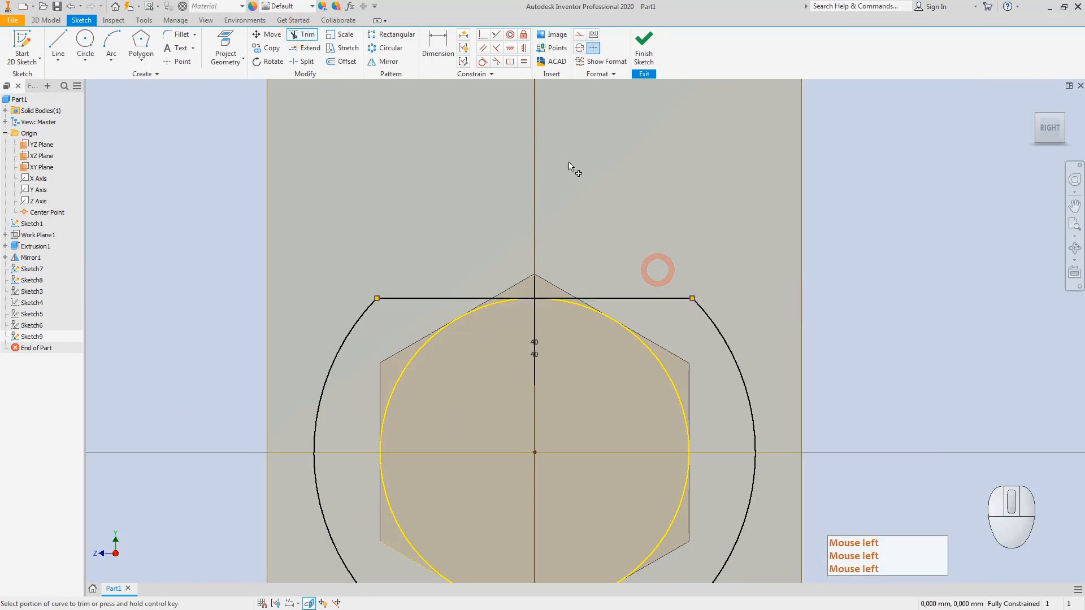
- Reopen the flat-topped profile sketch, convert the projected inner circle to construction geometry, and finish the sketch
left_click(644, 40)
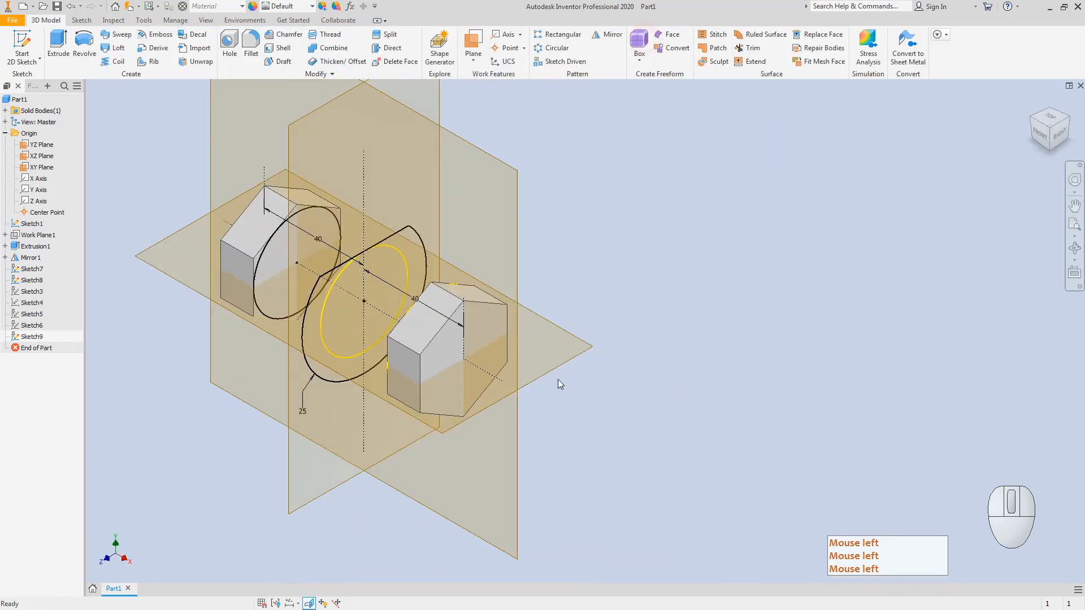
left_click(269, 264)
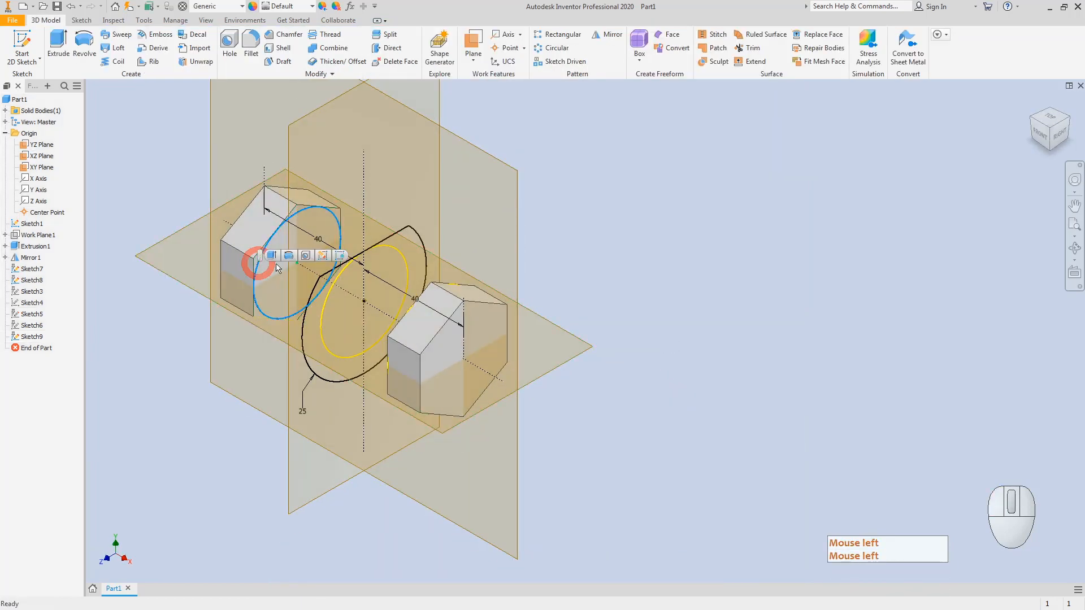
double_click(31, 336)
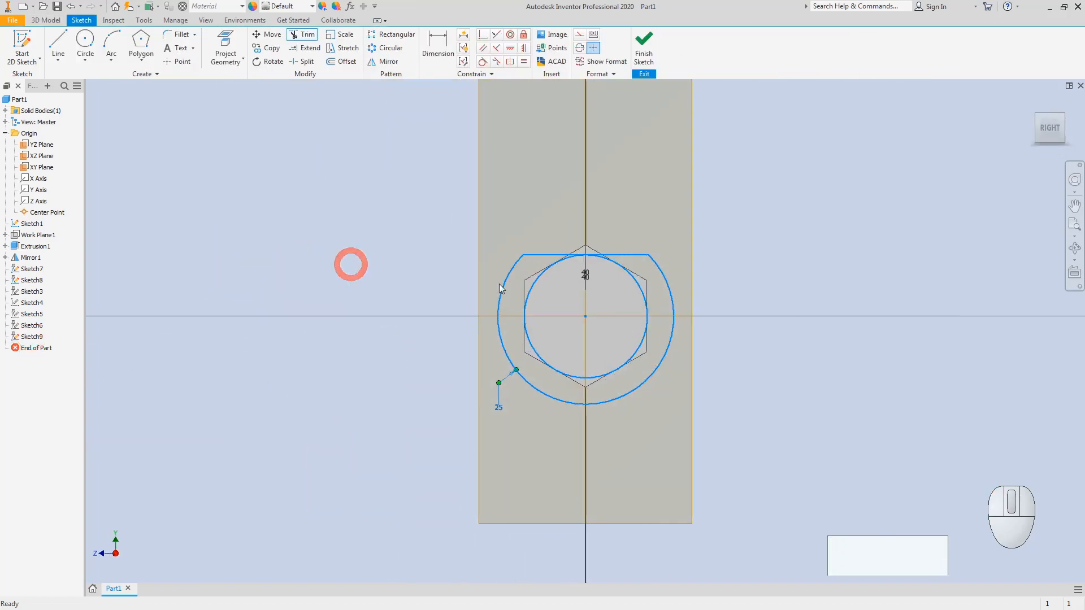
key("Escape")
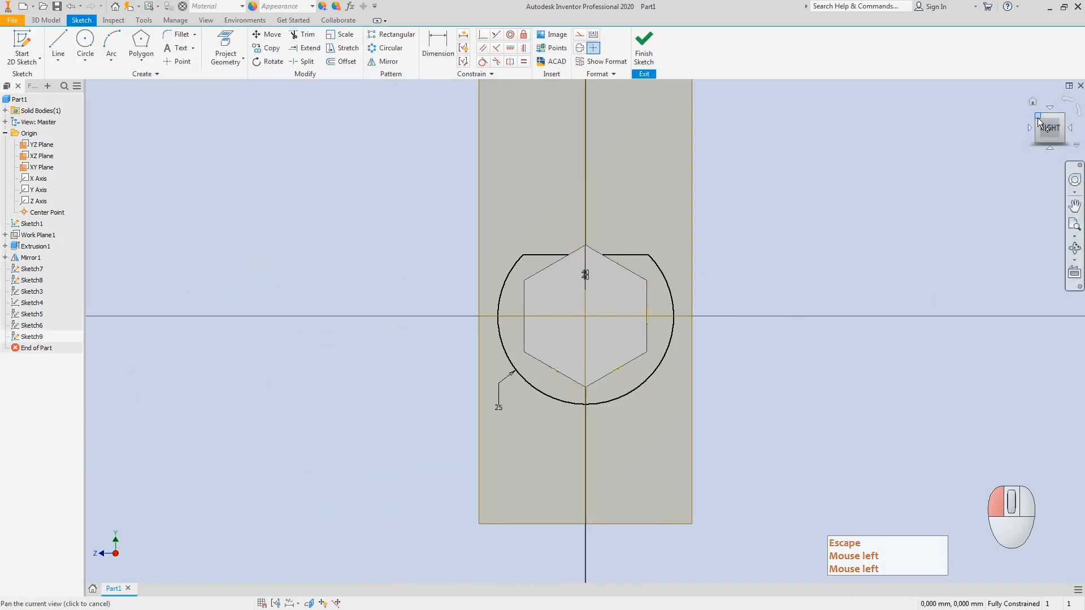
key("Escape")
left_click(1038, 119)
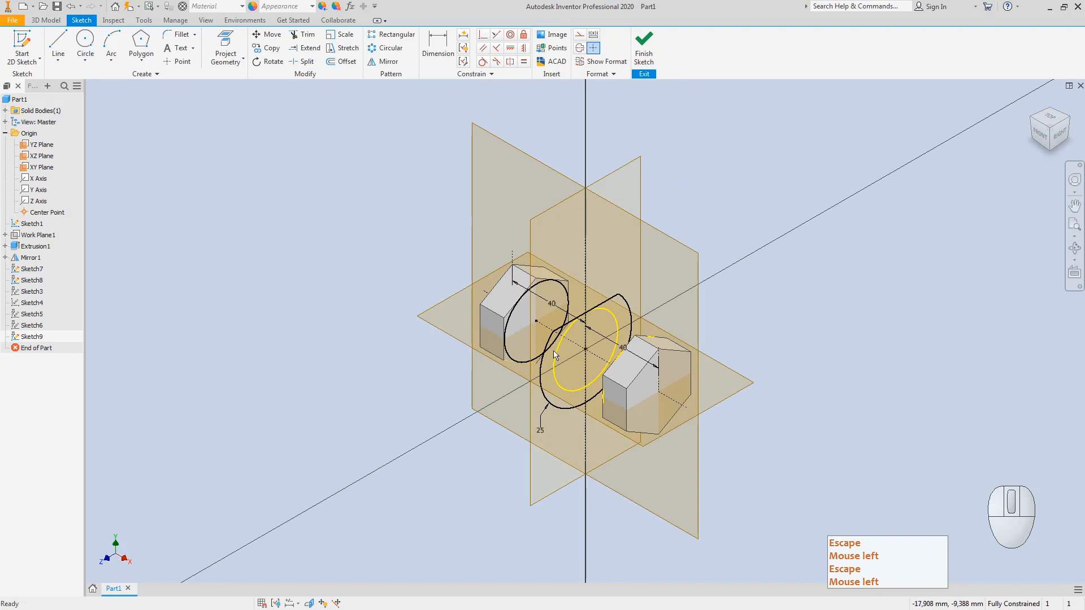
left_click(555, 354)
right_click(555, 353)
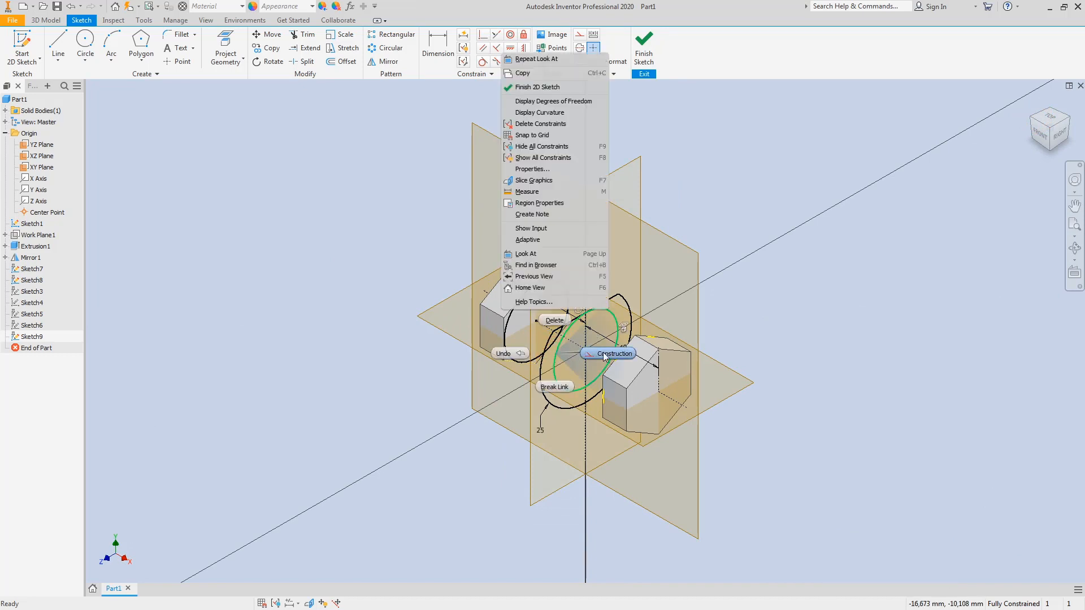
left_click(604, 354)
left_click(829, 249)
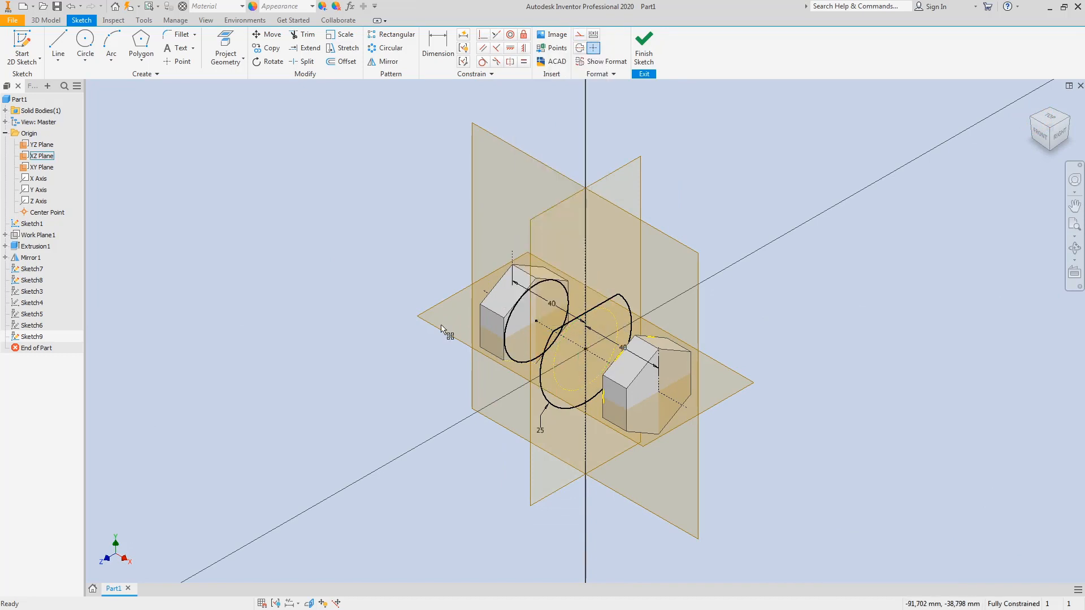
key("Escape")
left_click(537, 323)
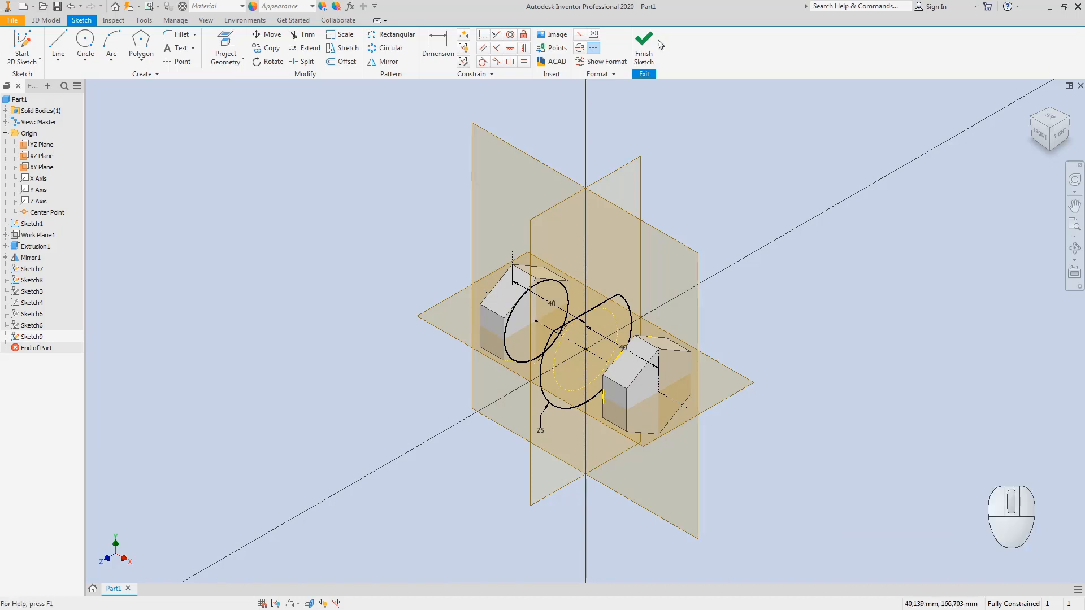
left_click(645, 48)
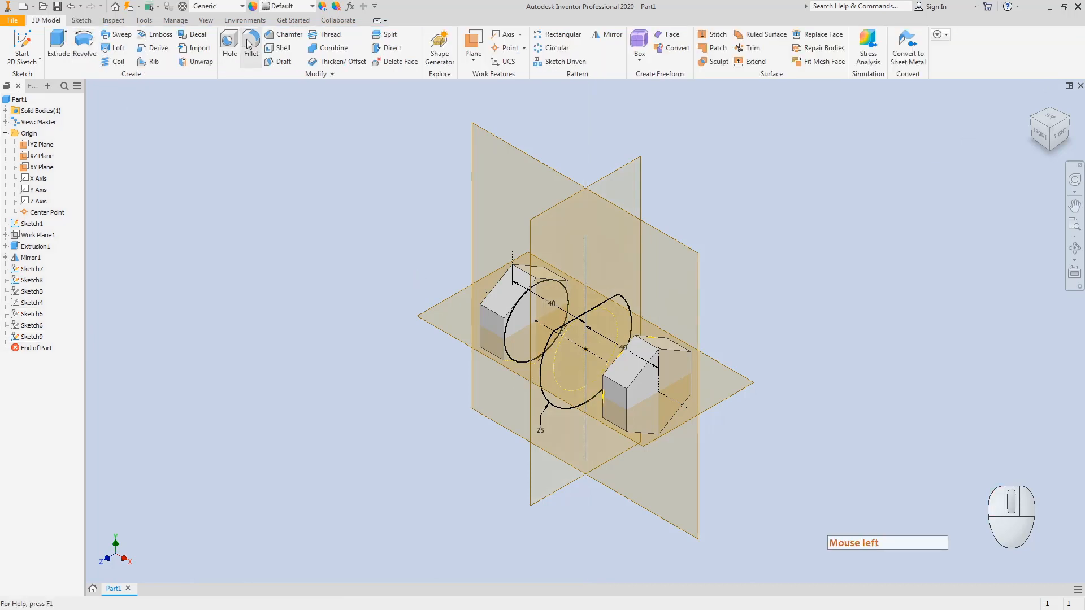
- Loft a solid from the circle on one end block through the flat-topped R25 profile to the circle on the other block
left_click(119, 48)
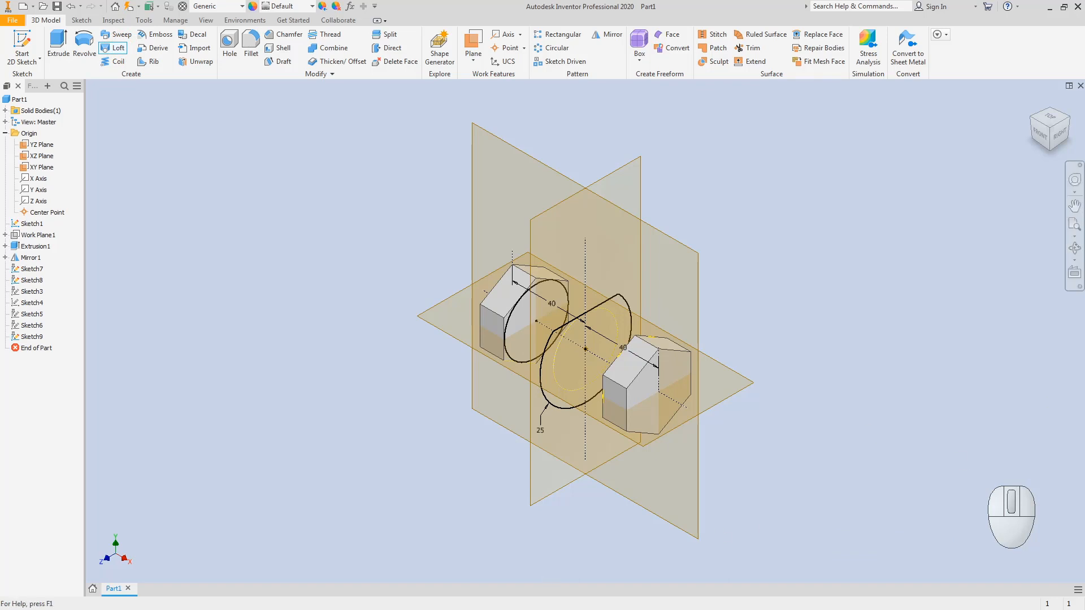
left_click_drag(932, 169, 232, 191)
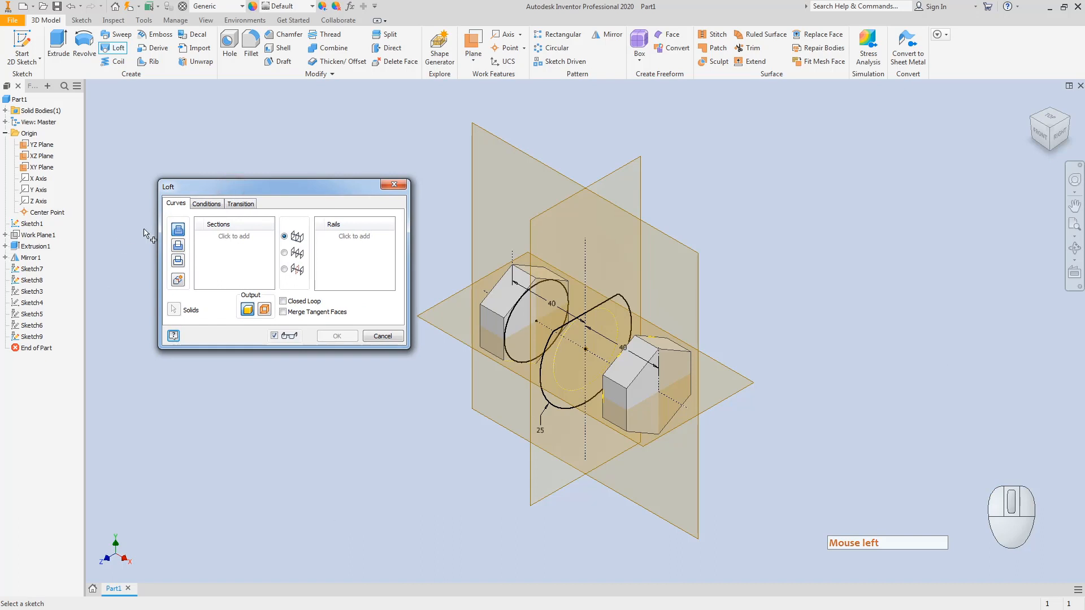
left_click(503, 319)
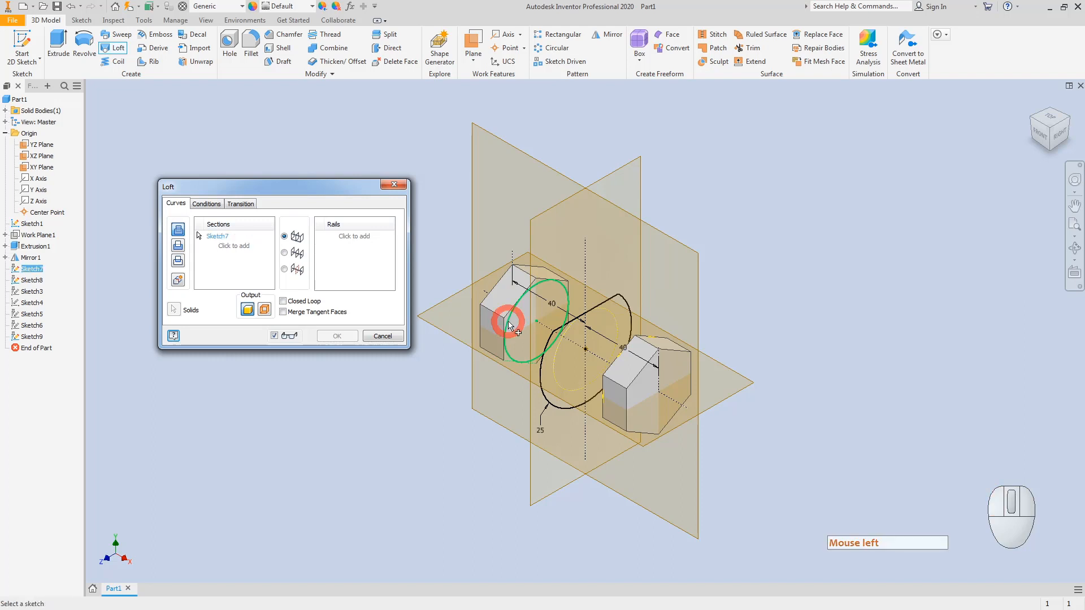
left_click(541, 390)
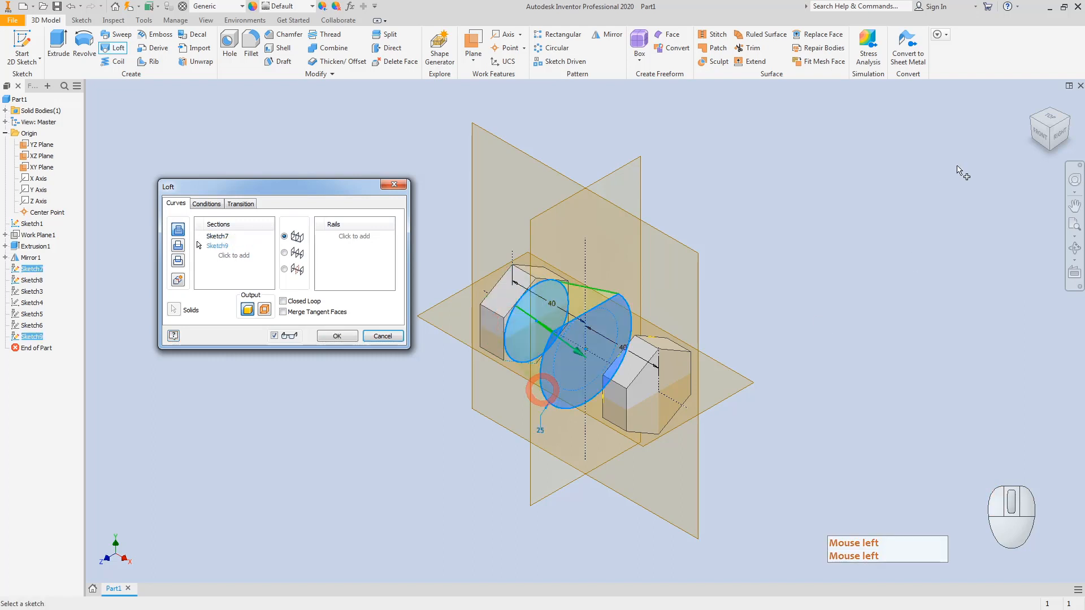
left_click(1032, 122)
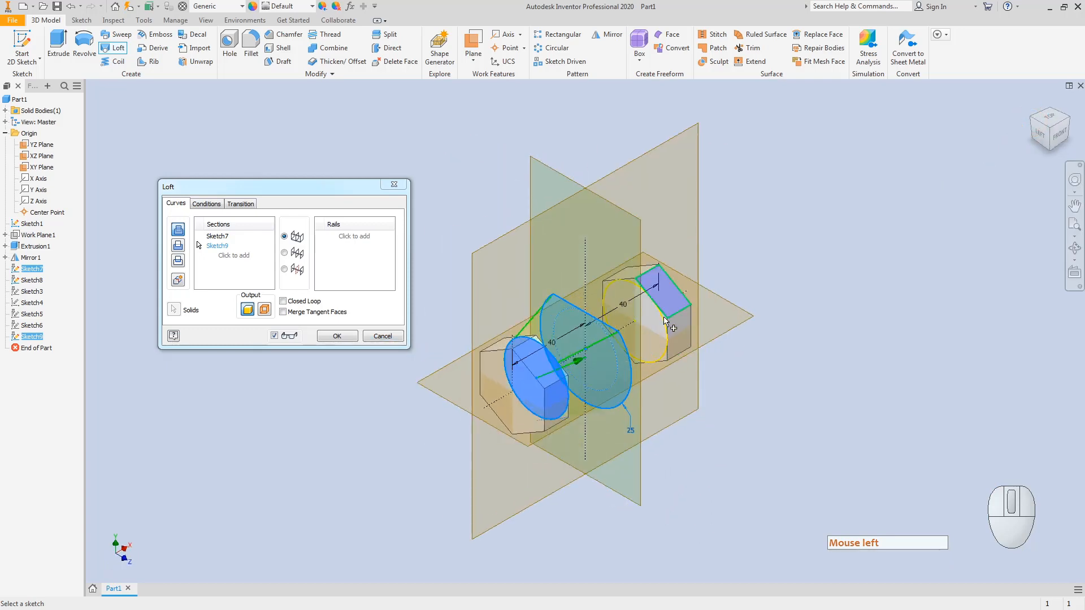
scroll(664, 321, "up", 2)
left_click(655, 359)
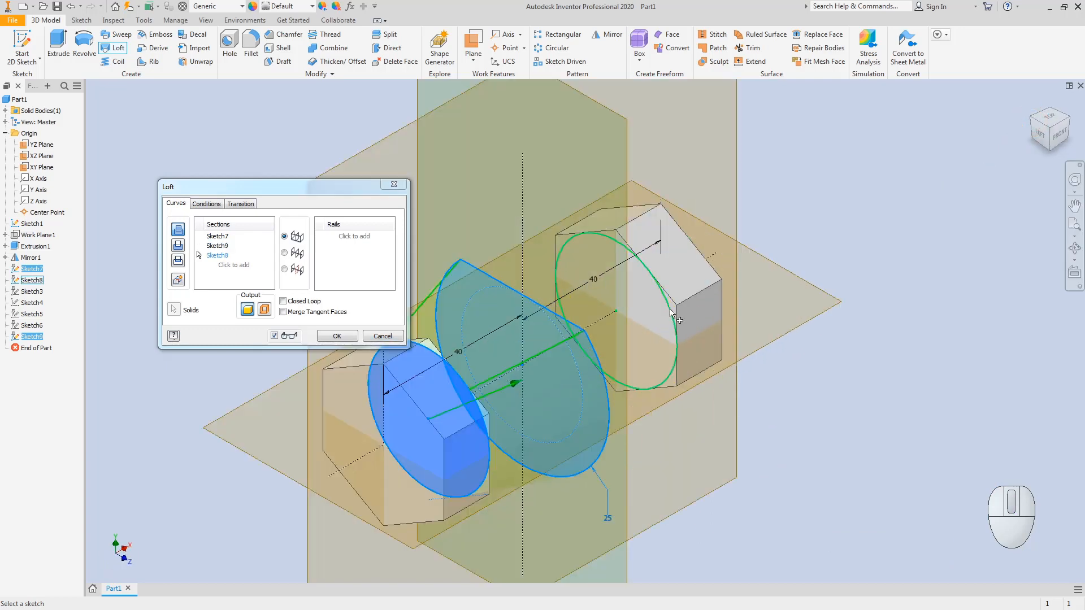
left_click(1058, 133)
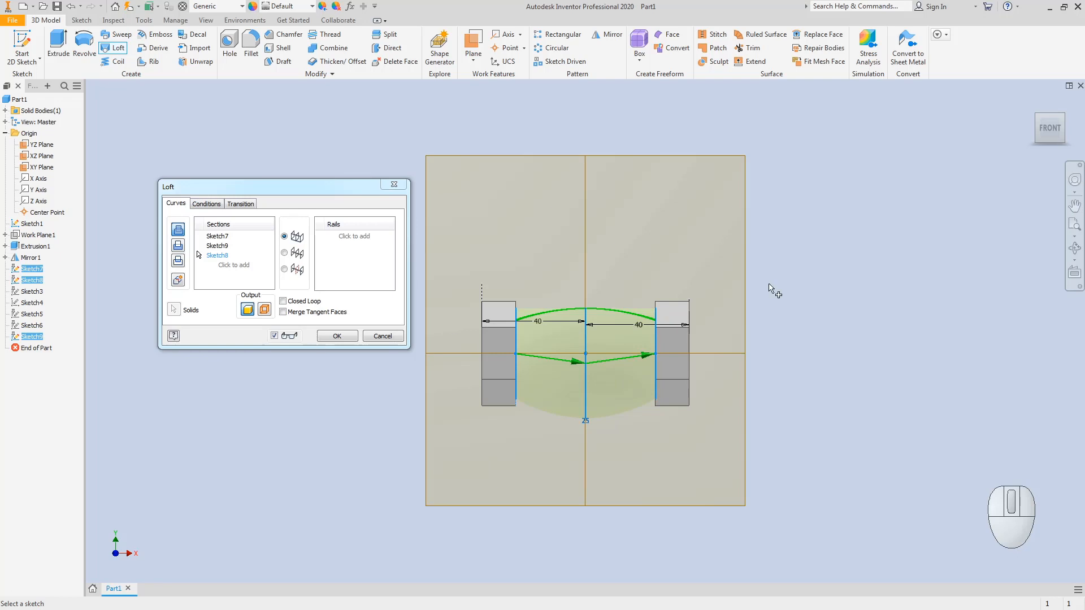
left_click(1050, 107)
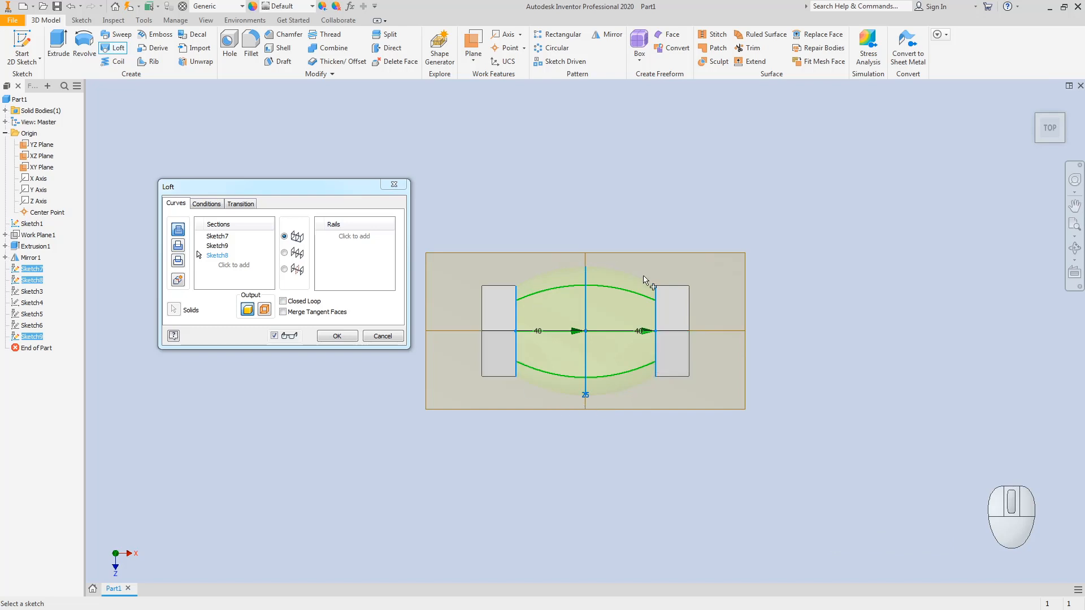
left_click(337, 336)
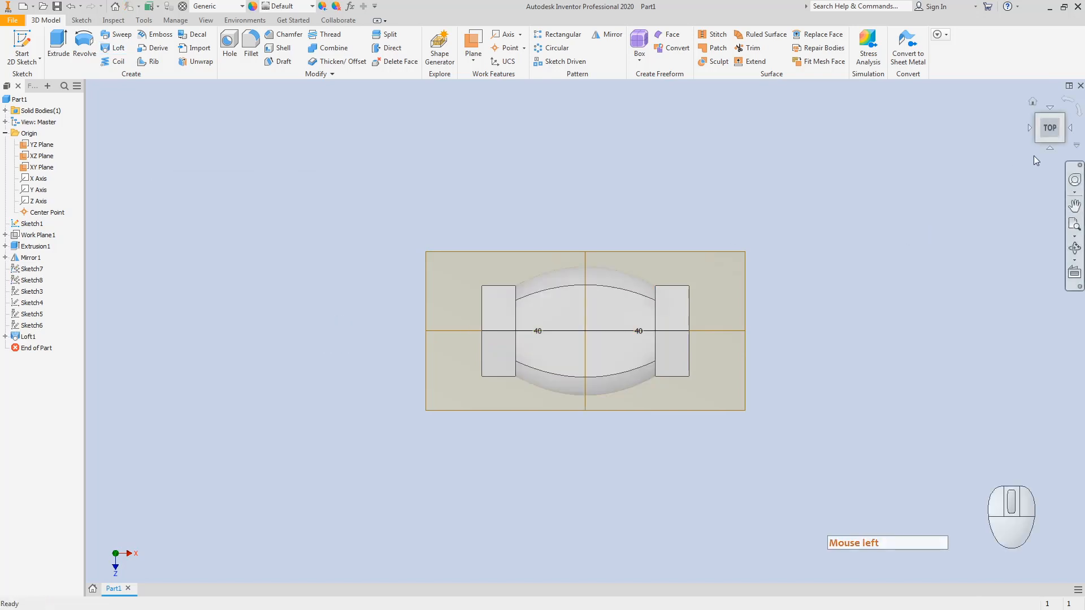
- Make the side-curve sketches Sketch6 and Sketch5 visible around the lofted body
left_click(1048, 150)
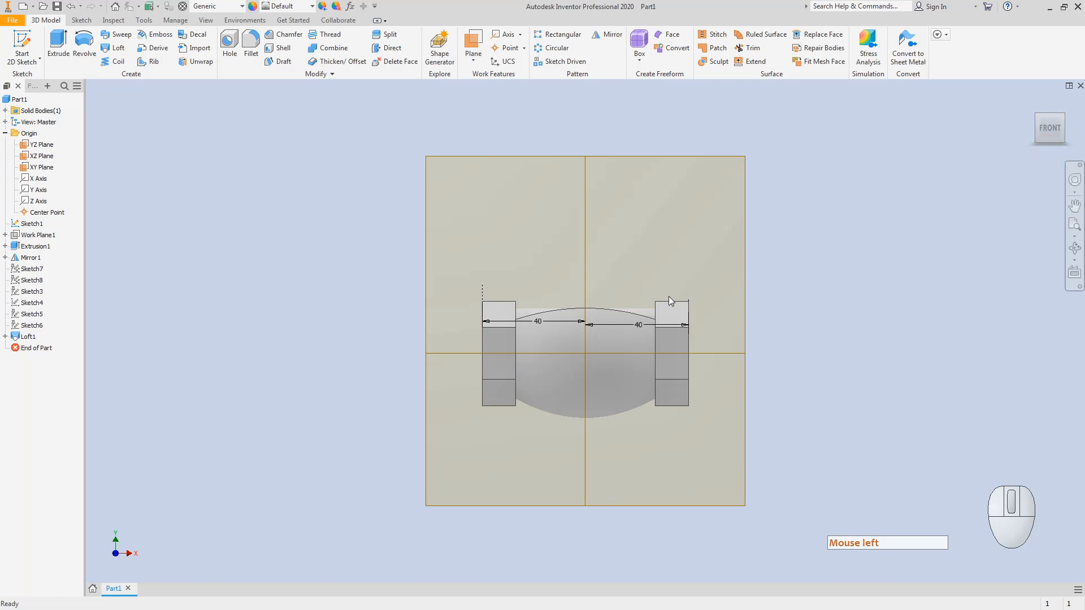
left_click(1036, 111)
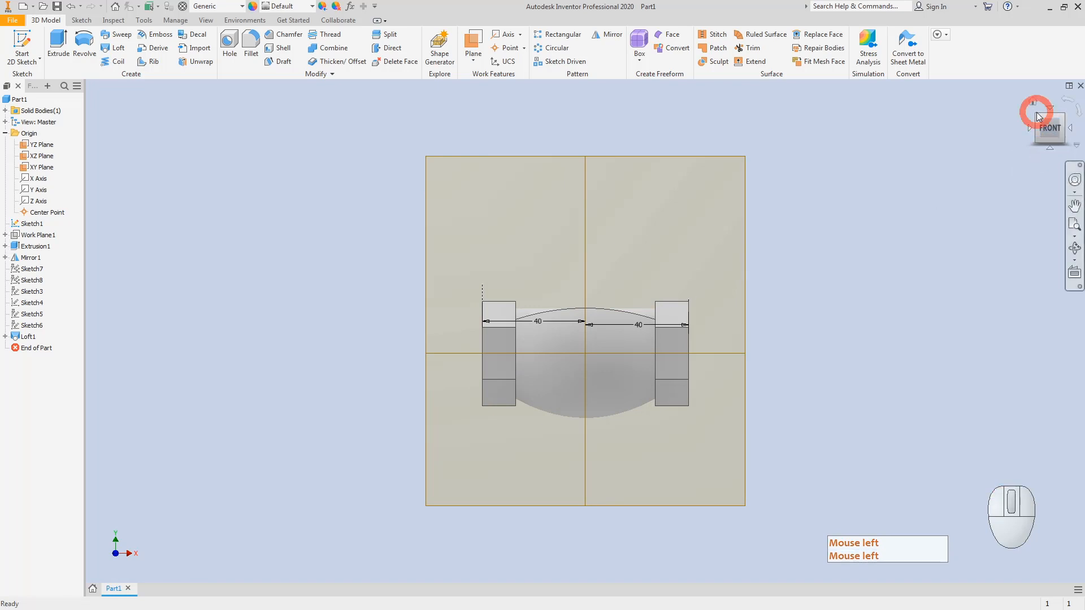
left_click(1038, 115)
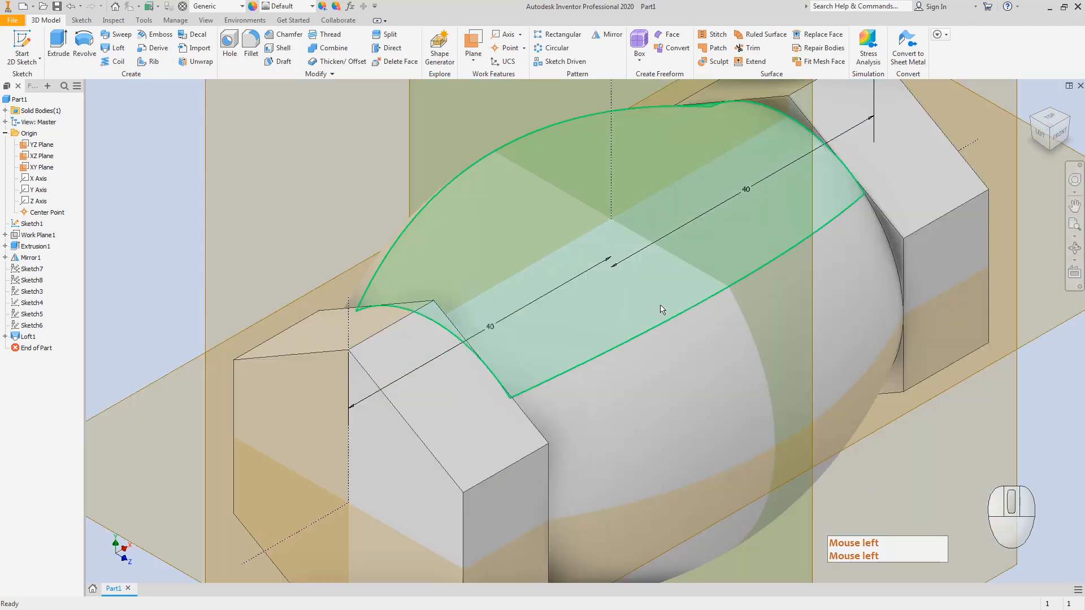
left_click(29, 301)
left_click(27, 320)
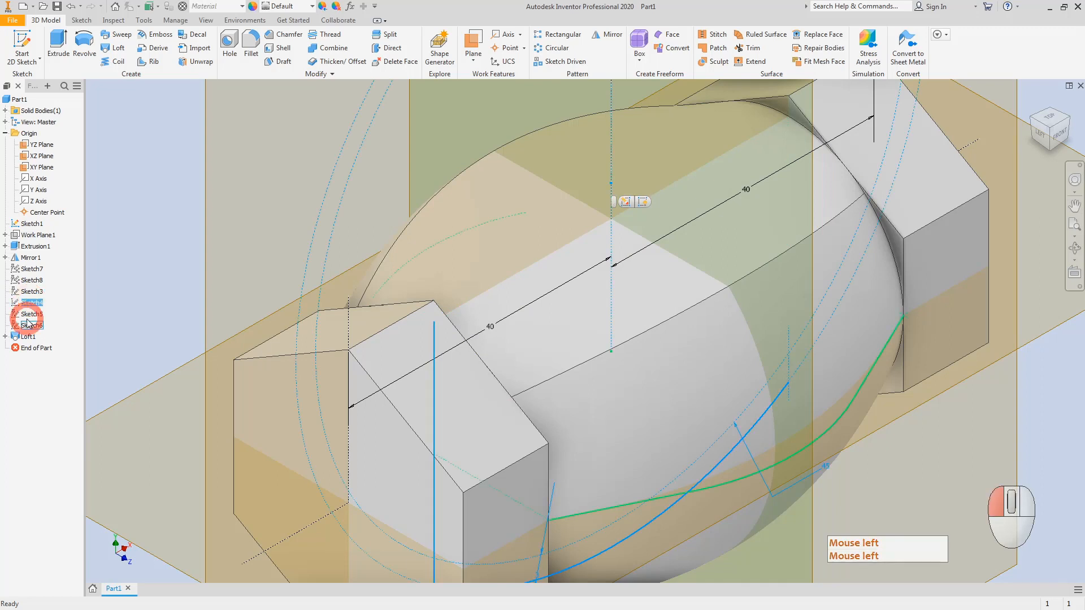
right_click(26, 322)
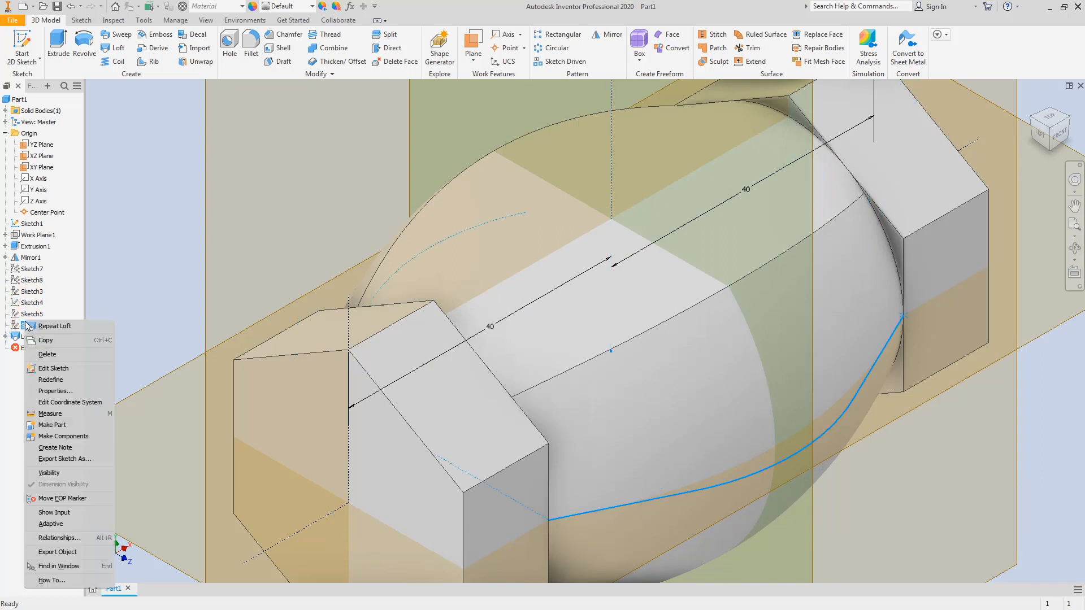
left_click(66, 473)
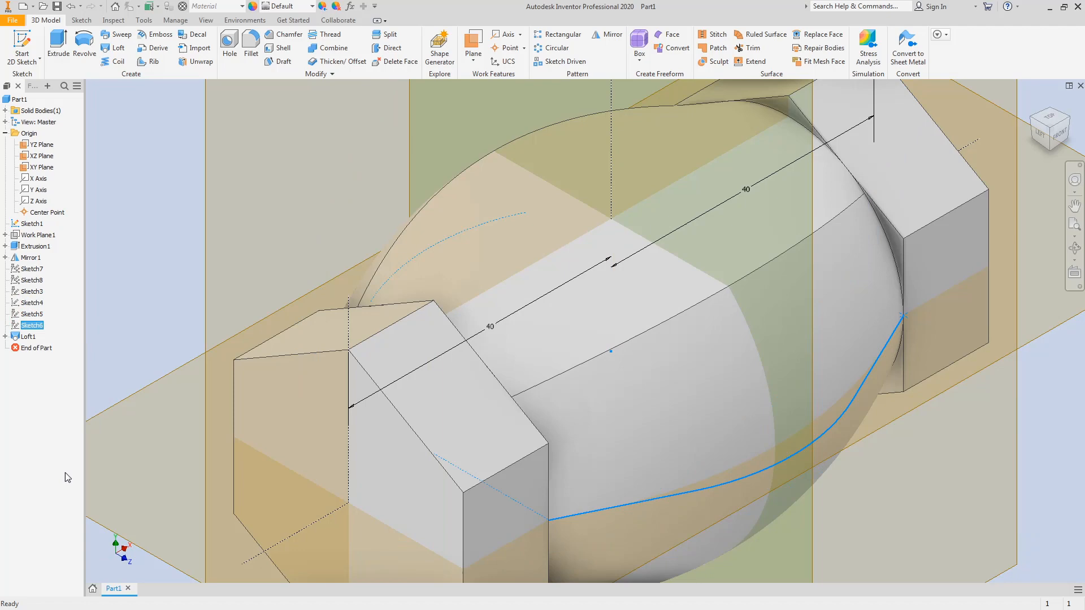
right_click(31, 317)
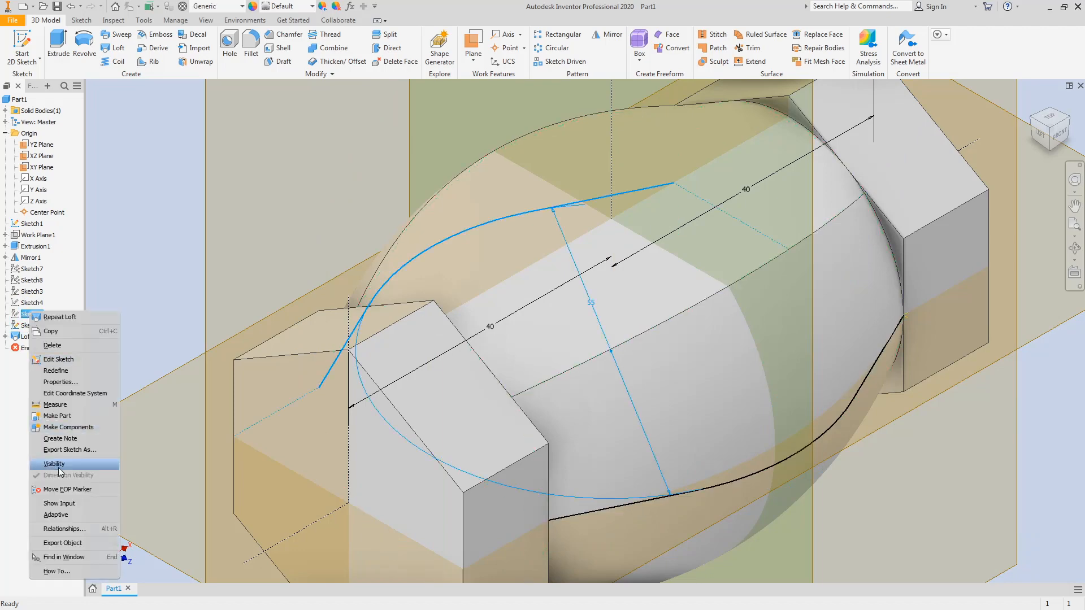
left_click(60, 471)
- Try to edit the loft to follow the side curves Sketch5 and Sketch6 as rails, and accept the edit
left_click(1048, 120)
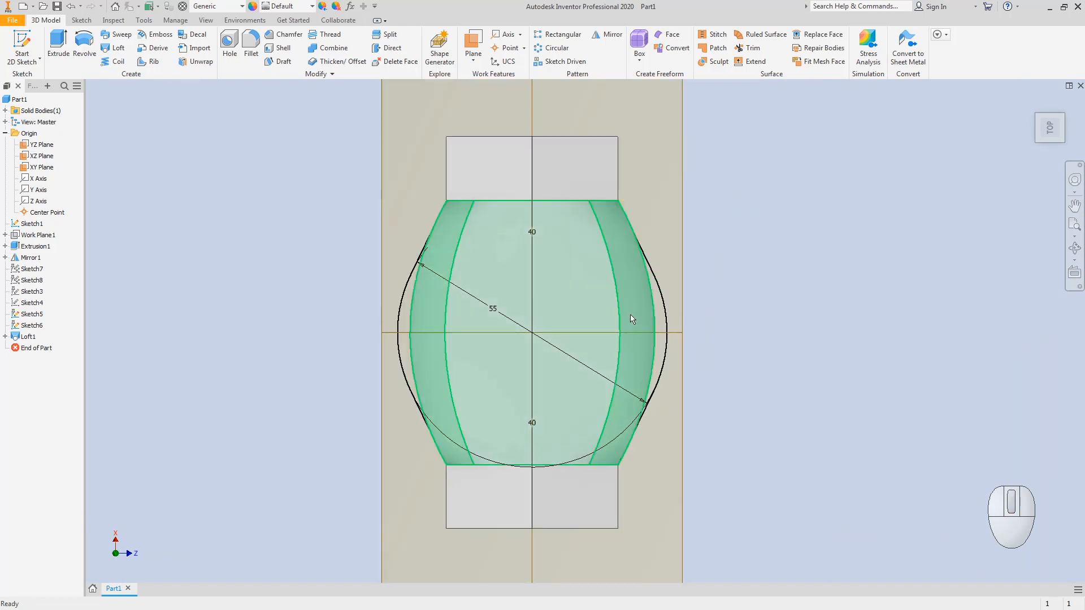
double_click(15, 342)
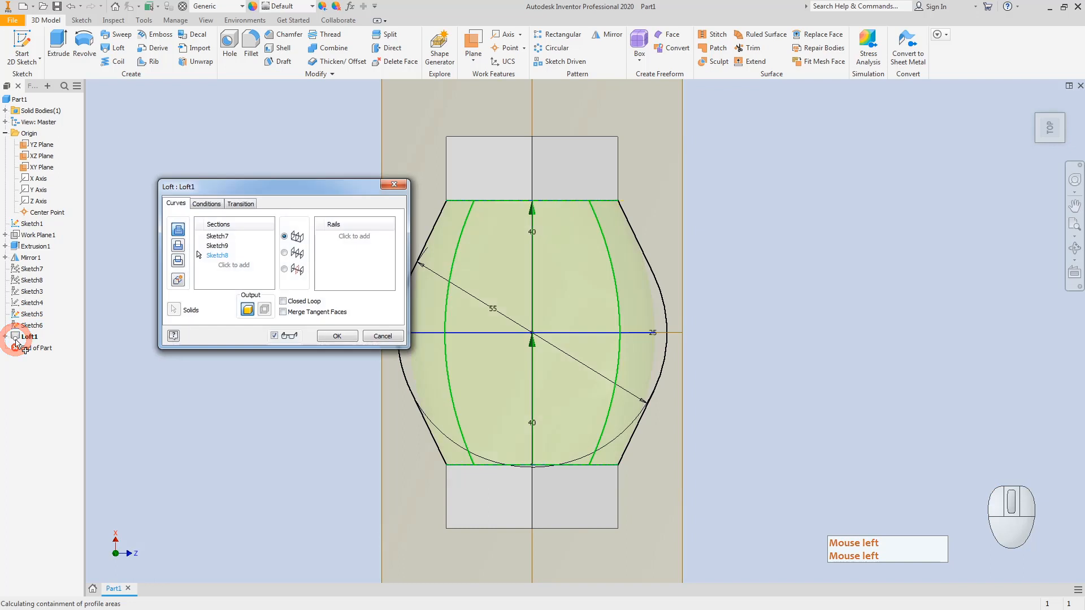
left_click(353, 238)
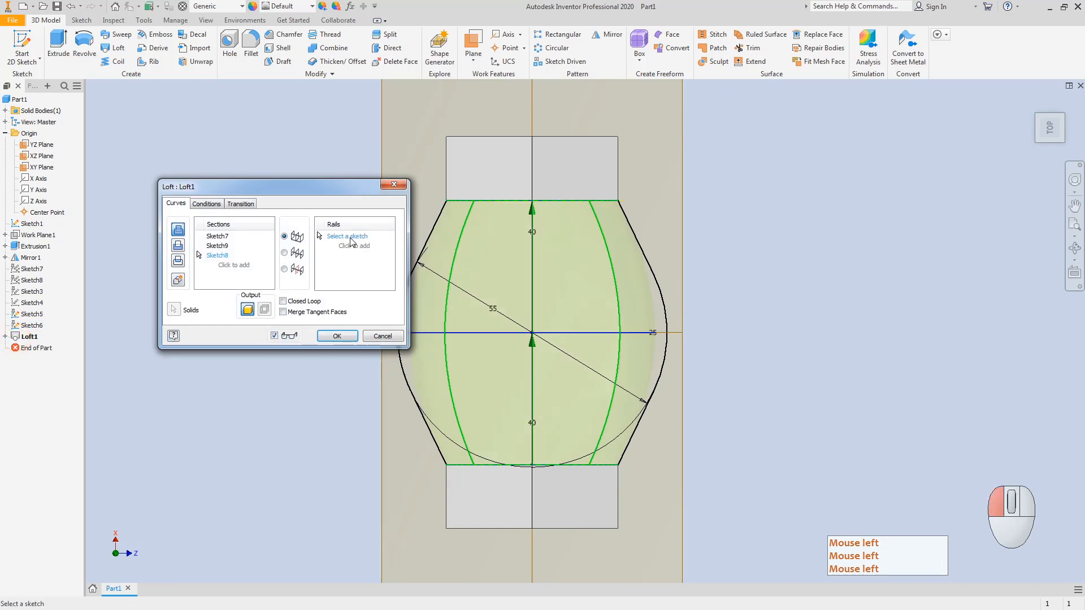
left_click(402, 375)
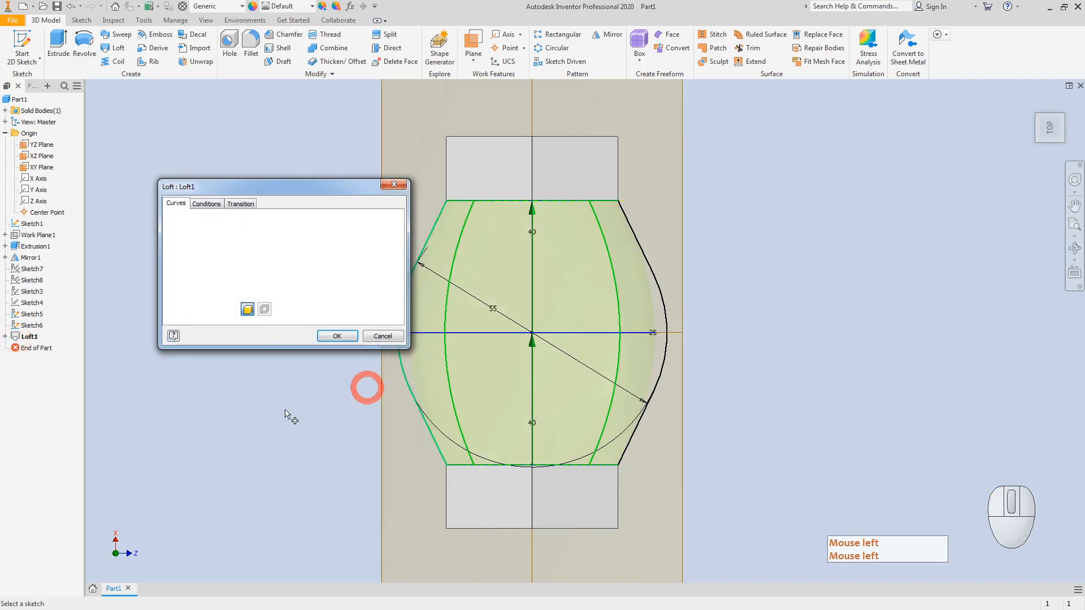
left_click(666, 320)
left_click(329, 334)
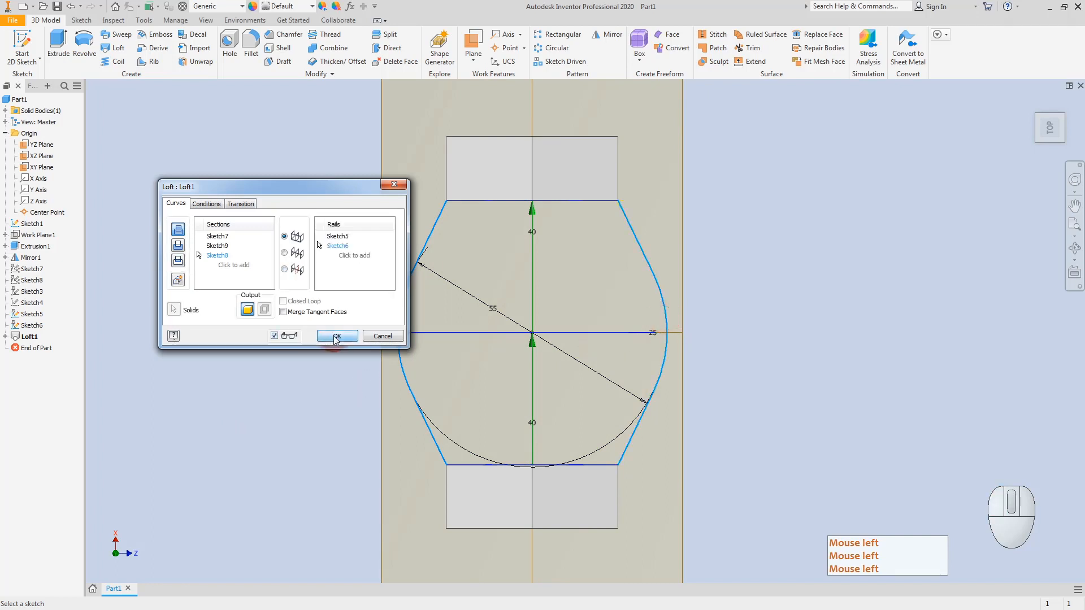
left_click(251, 106)
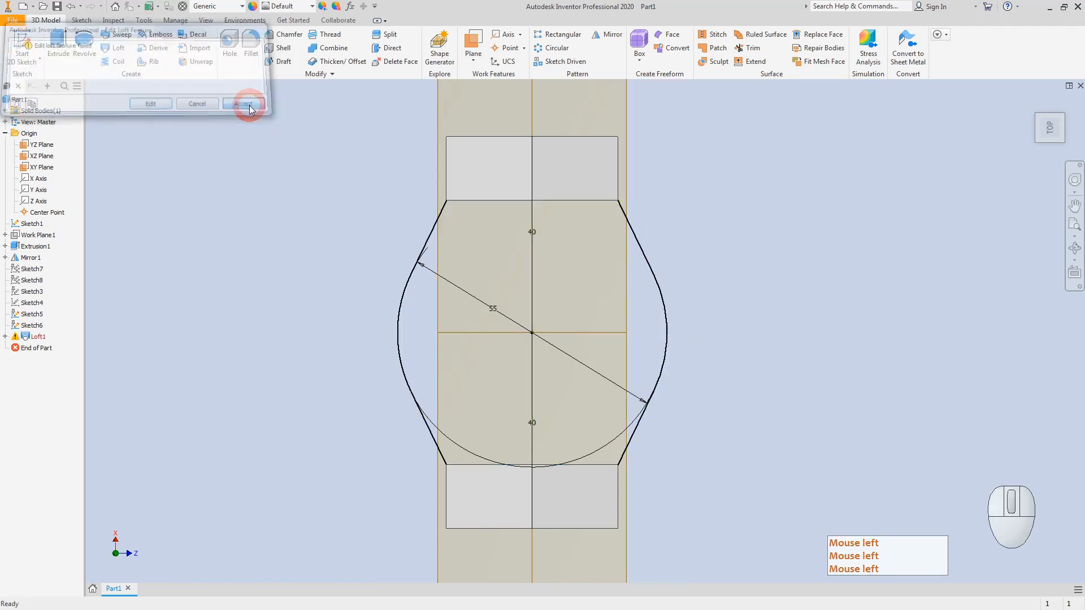
- Show the flat-topped R25 profile sketch, Sketch9, that the loft uses between the two end blocks
left_click(1062, 140)
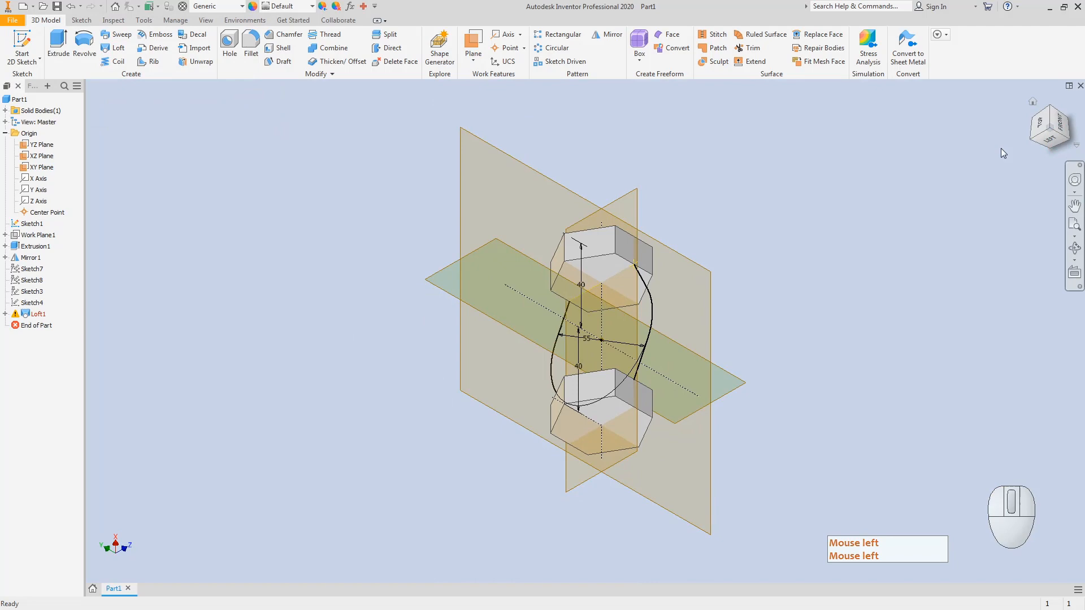
left_click(1058, 123)
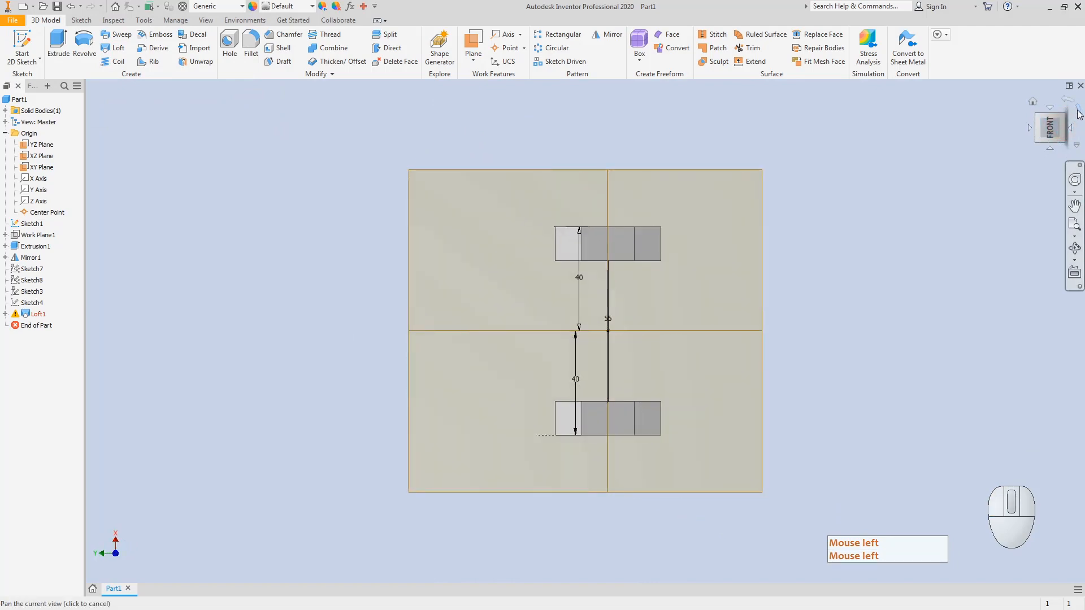
left_click(1079, 112)
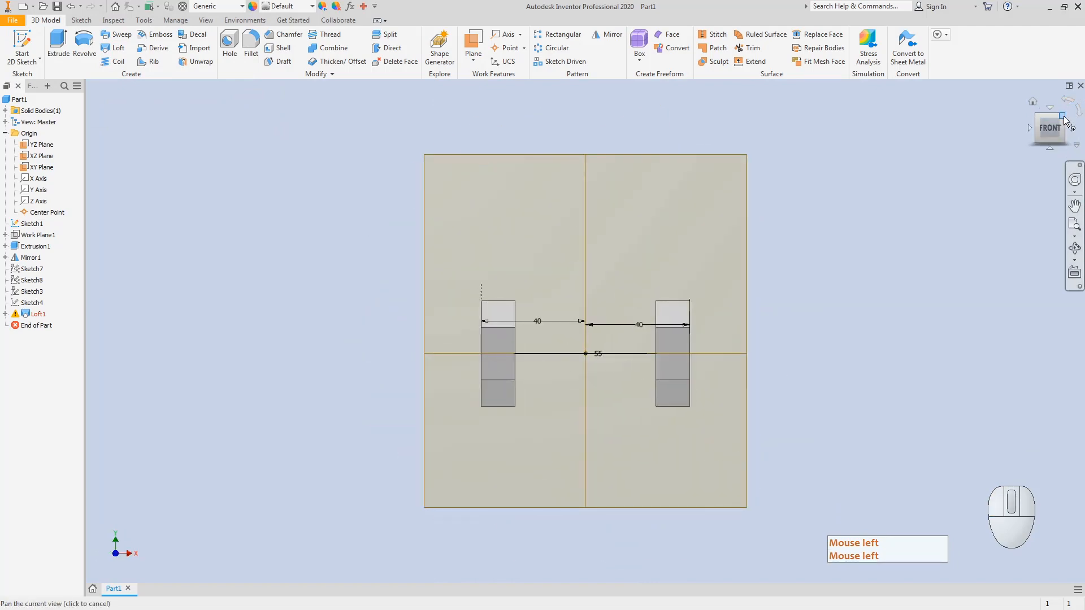
left_click(1064, 116)
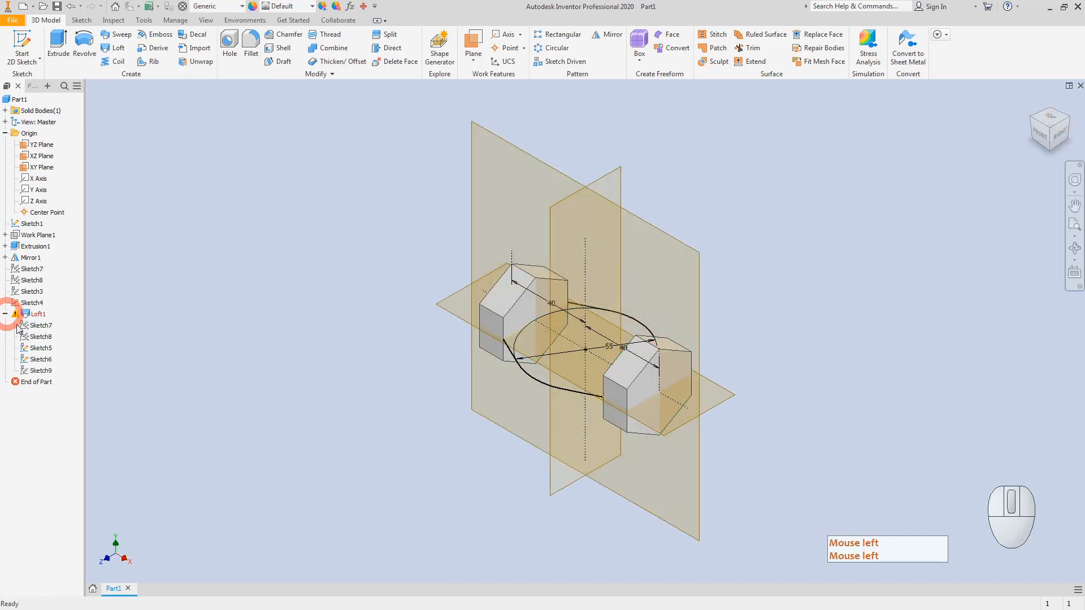
left_click(38, 348)
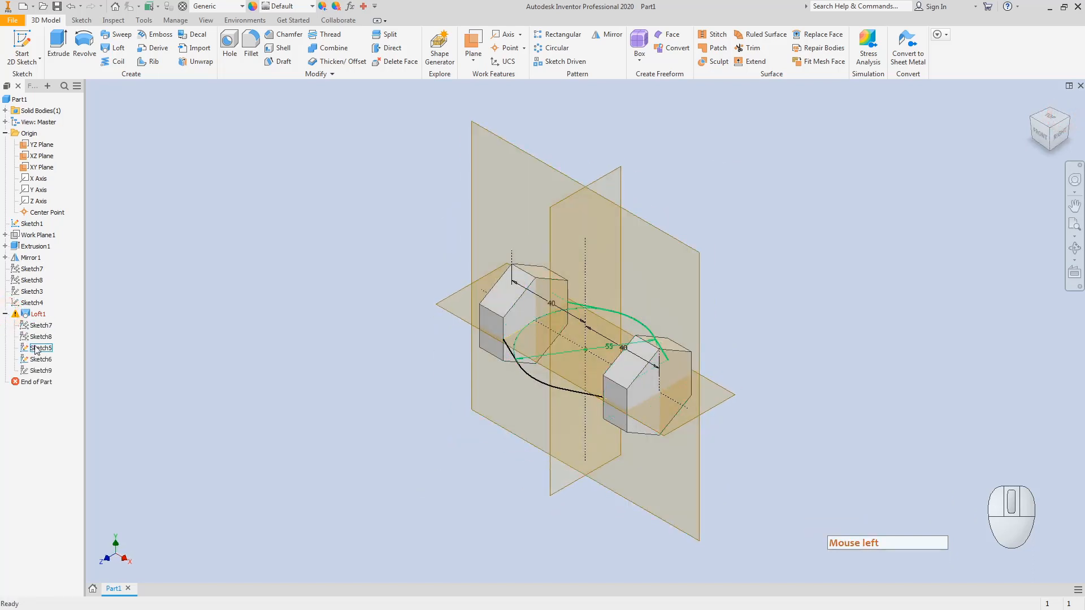
right_click(39, 374)
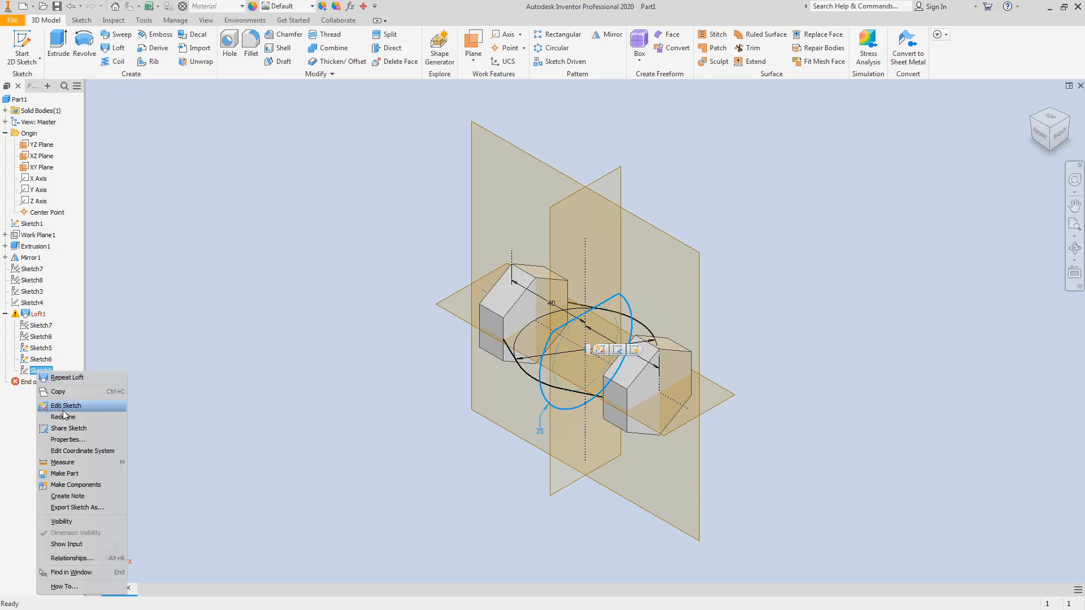
left_click(66, 528)
left_click(284, 479)
- Examine where the profile crosses the side curves, and circle the R25 and Ø55 dimensions on the labwork drawing in Paint
scroll(526, 378, "down", 4)
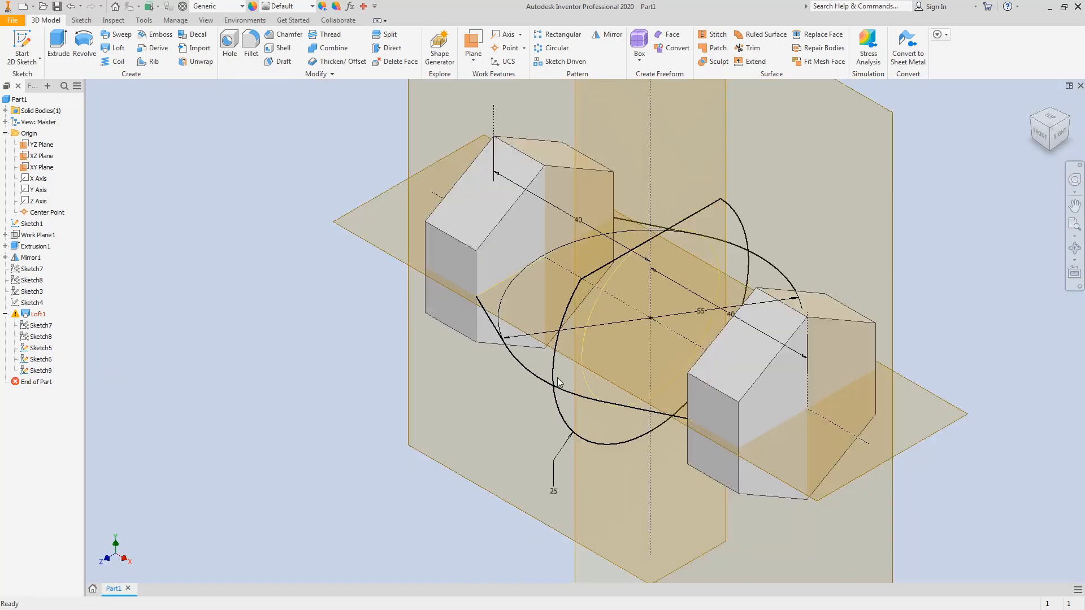
scroll(554, 389, "down", 4)
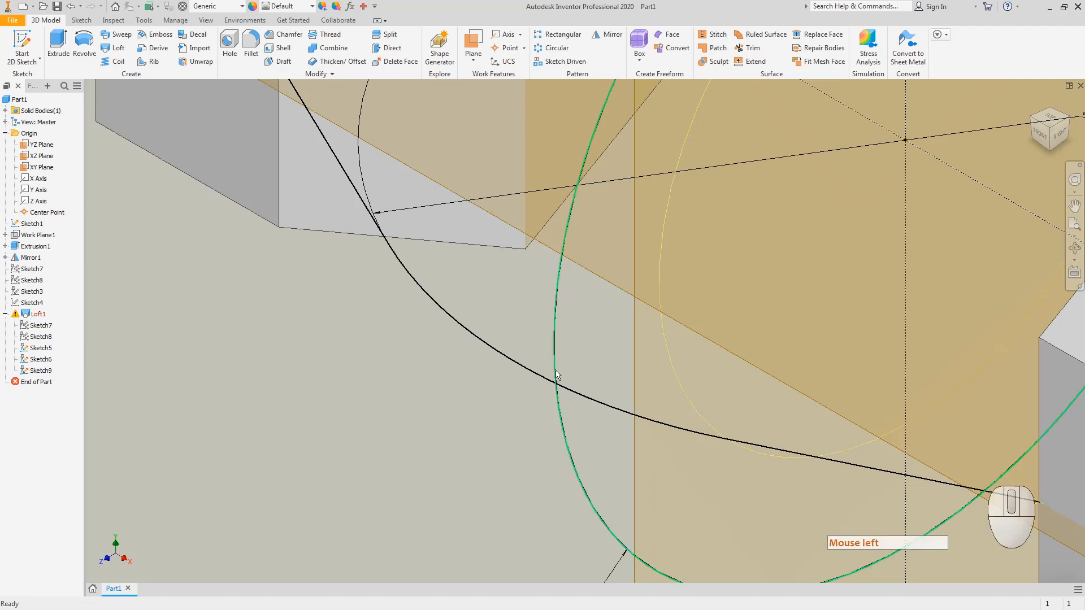
left_click(1060, 117)
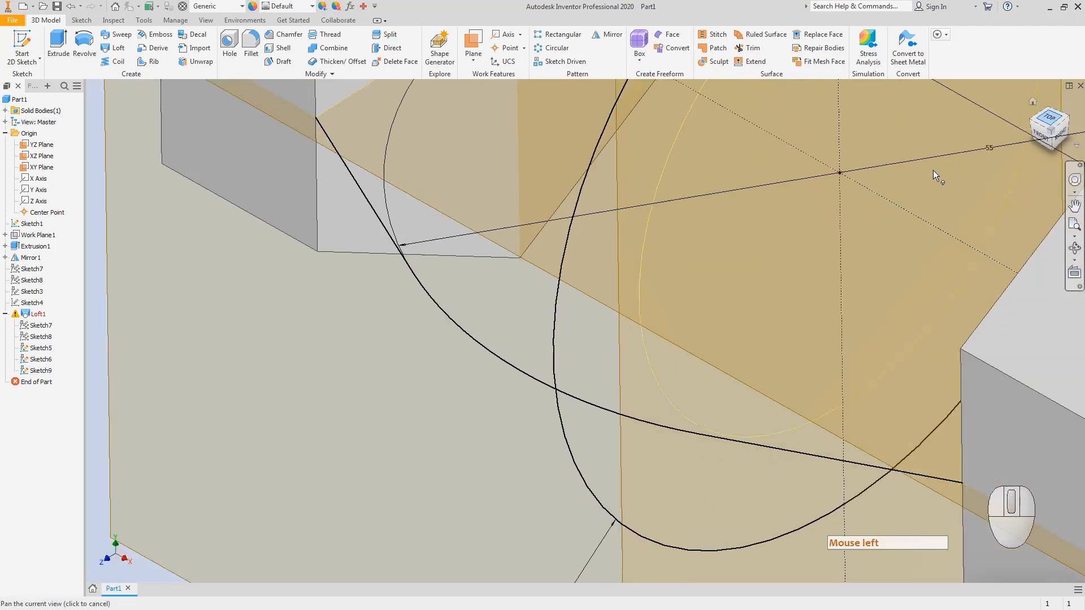
scroll(588, 397, "down", 3)
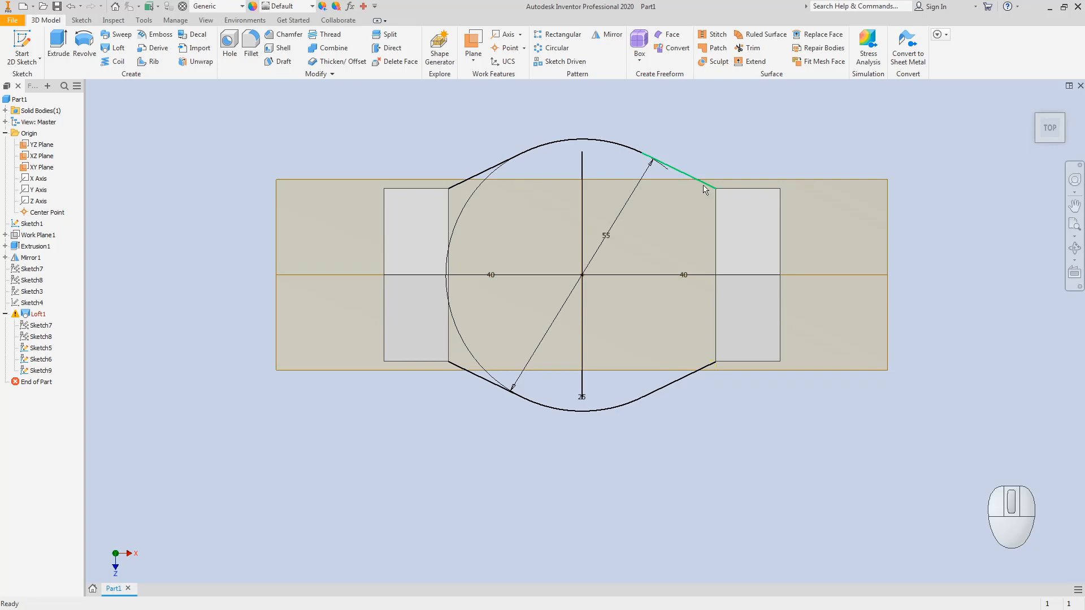
left_click(1063, 117)
left_click(1064, 119)
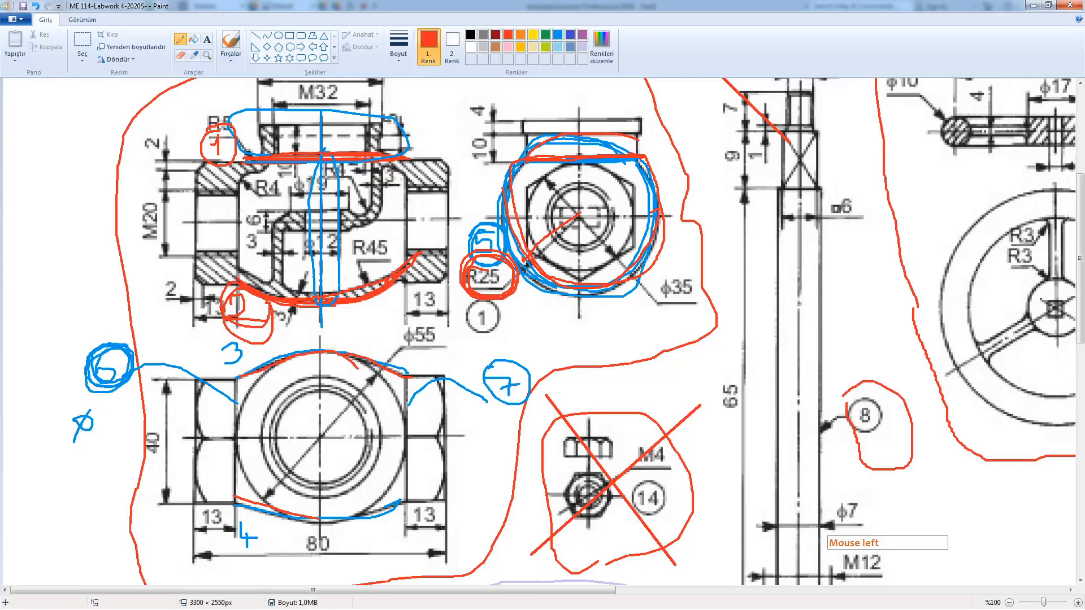
mouse_move(500, 276)
left_mouse_down()
mouse_move(489, 263)
mouse_move(463, 270)
mouse_move(509, 291)
mouse_move(464, 263)
mouse_move(509, 276)
mouse_move(464, 279)
mouse_move(503, 286)
left_mouse_up()
mouse_move(437, 332)
left_mouse_down()
mouse_move(400, 339)
mouse_move(446, 342)
mouse_move(398, 335)
mouse_move(445, 341)
left_mouse_up()
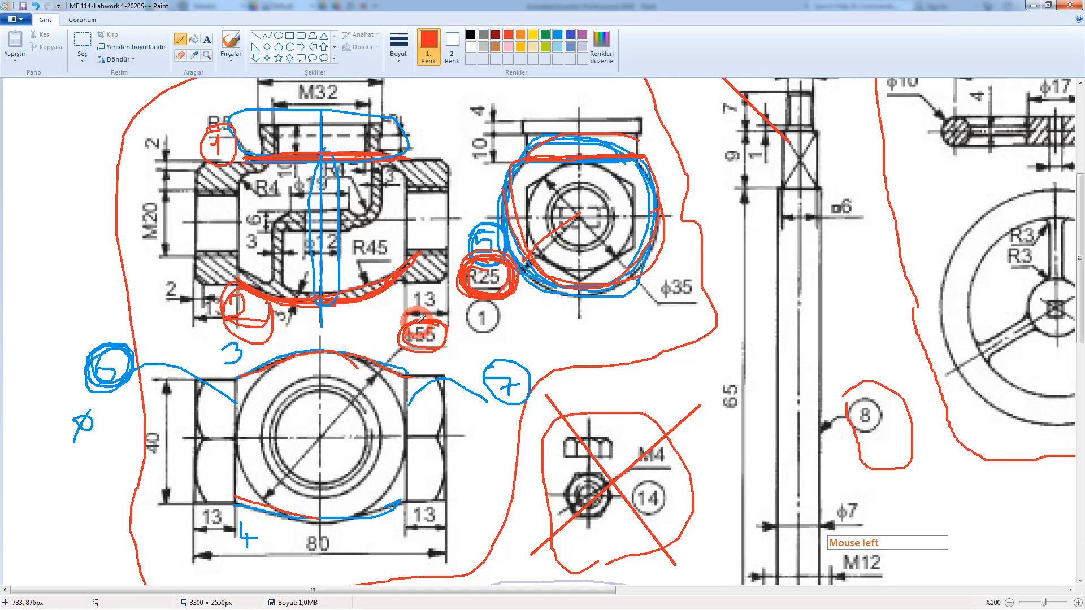
left_click(1031, 6)
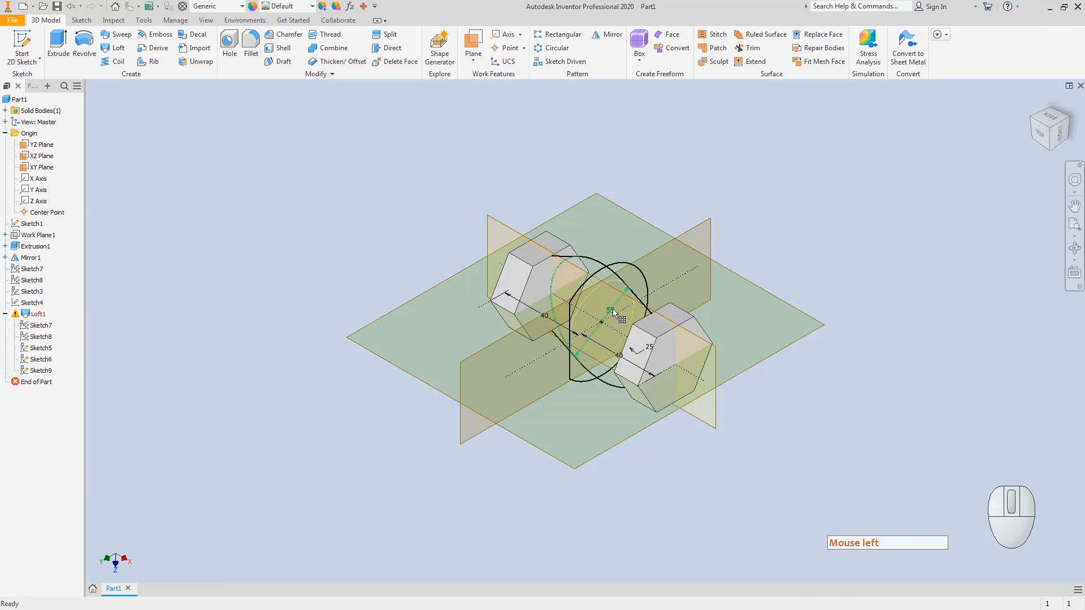
- Set the radius of the flat-topped profile's arc to 55/2 mm
left_click(1055, 131)
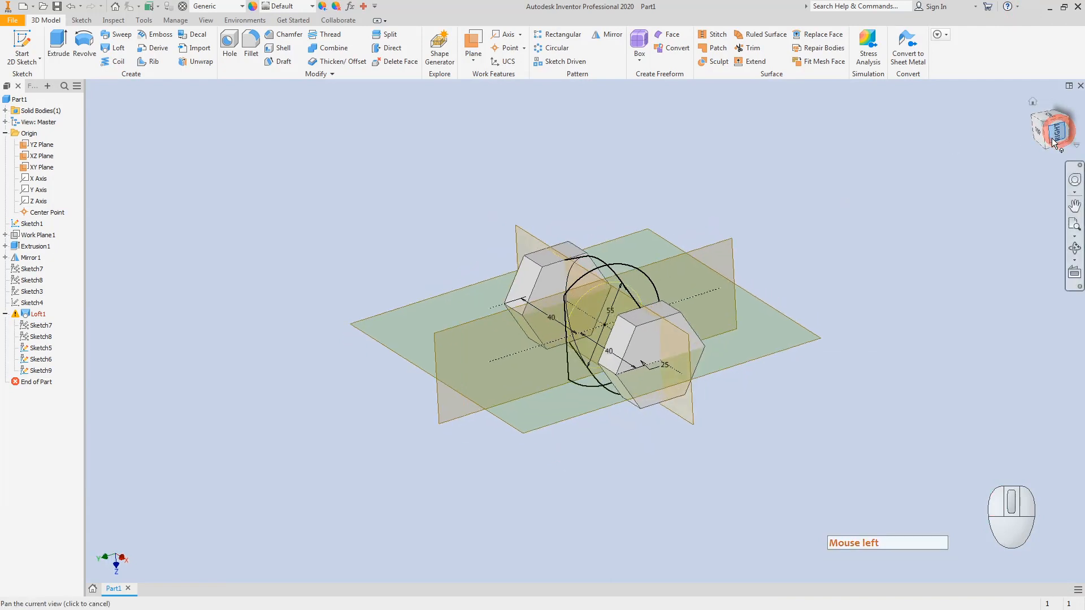
left_click(1077, 112)
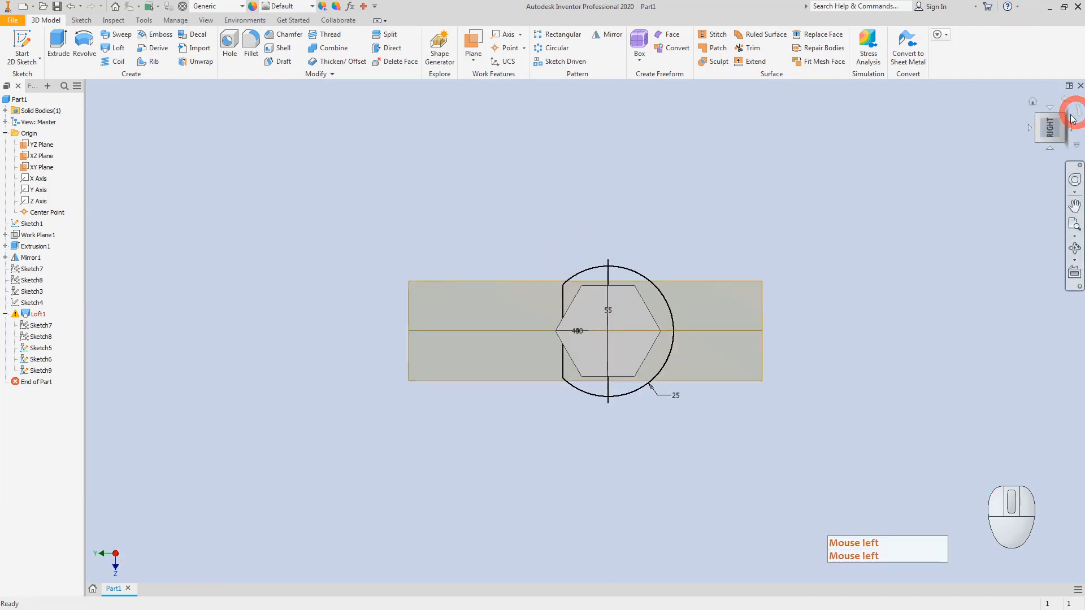
left_click(521, 422)
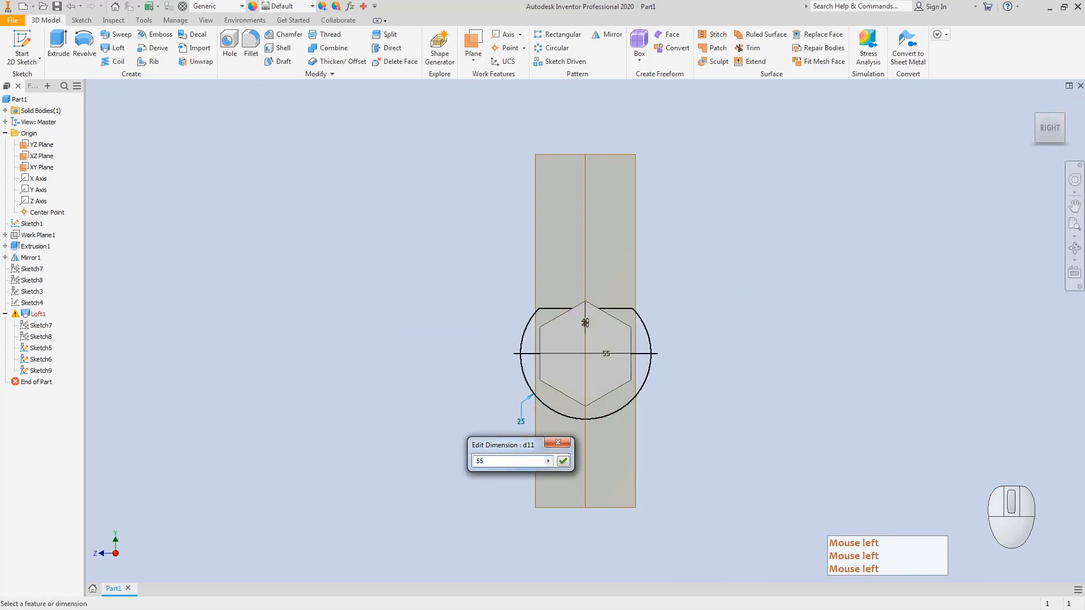
key("shift+Up")
key("BackSpace")
type("5")
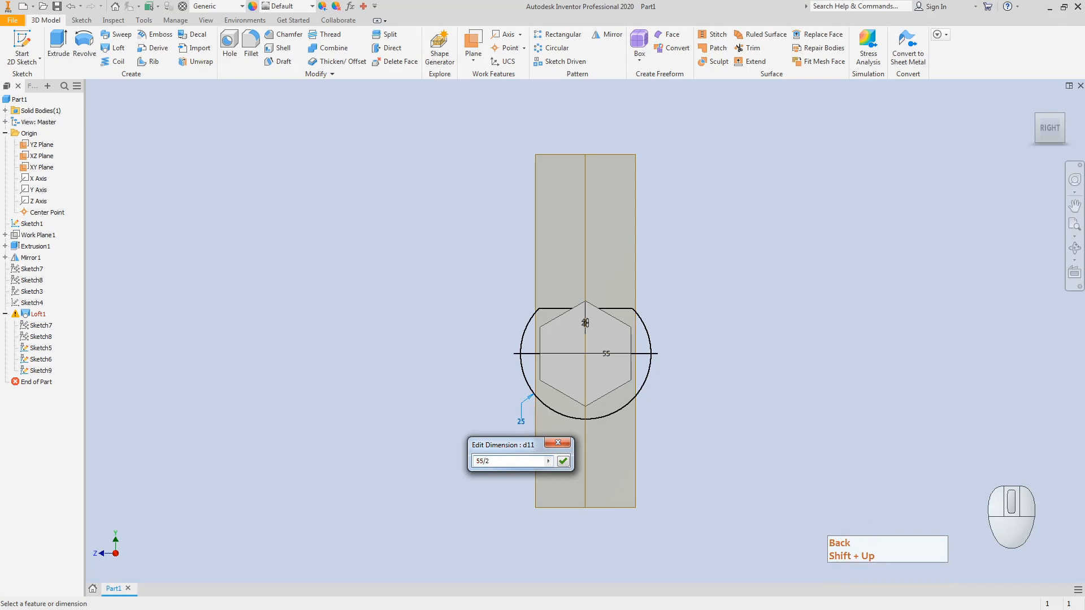
type("/2")
key("Return")
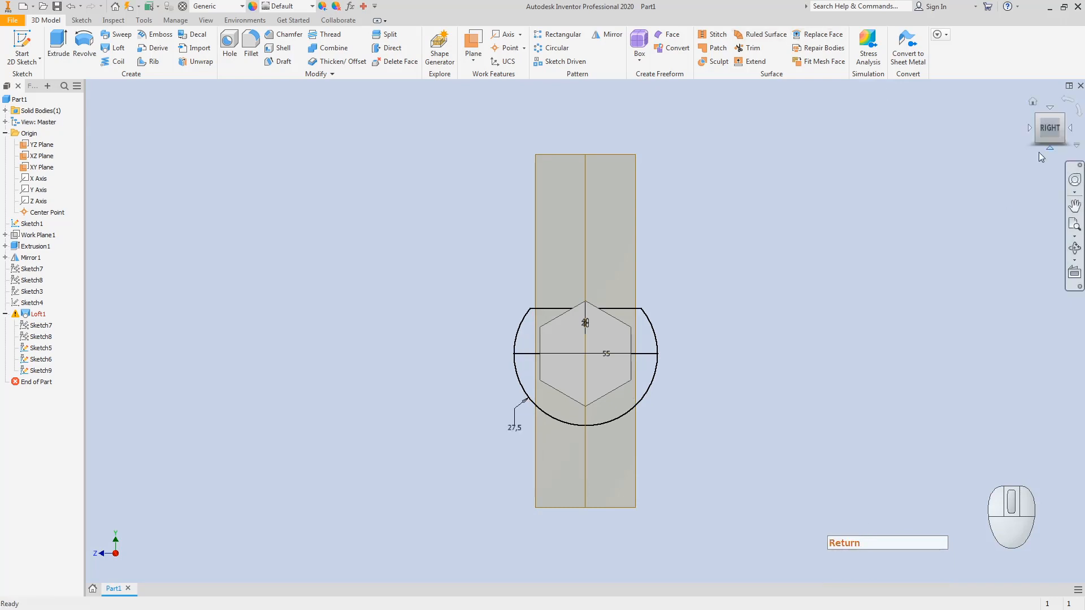
left_click(1038, 121)
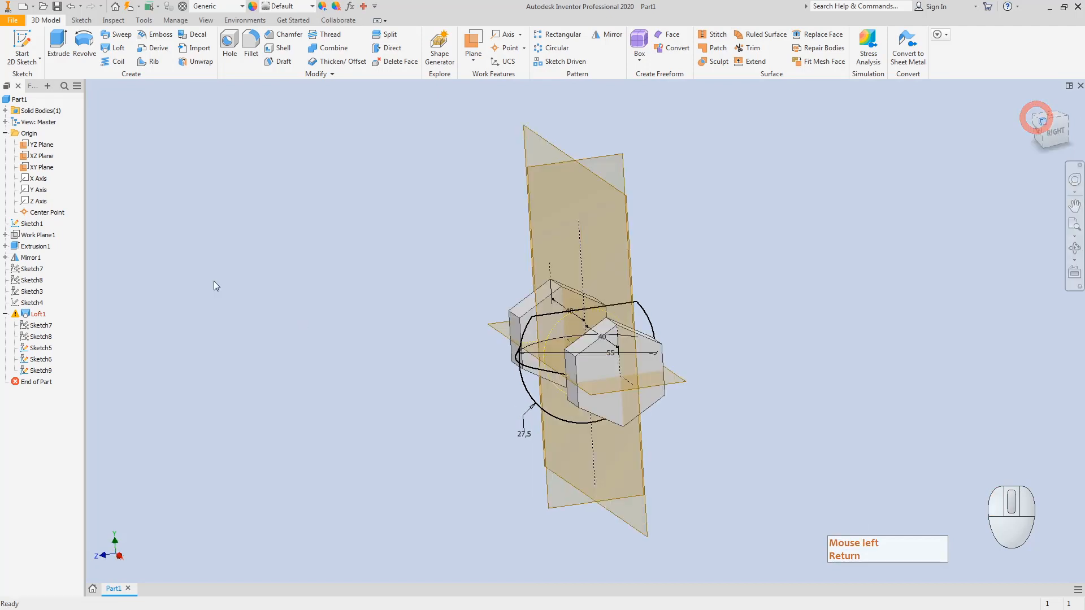
left_click(31, 314)
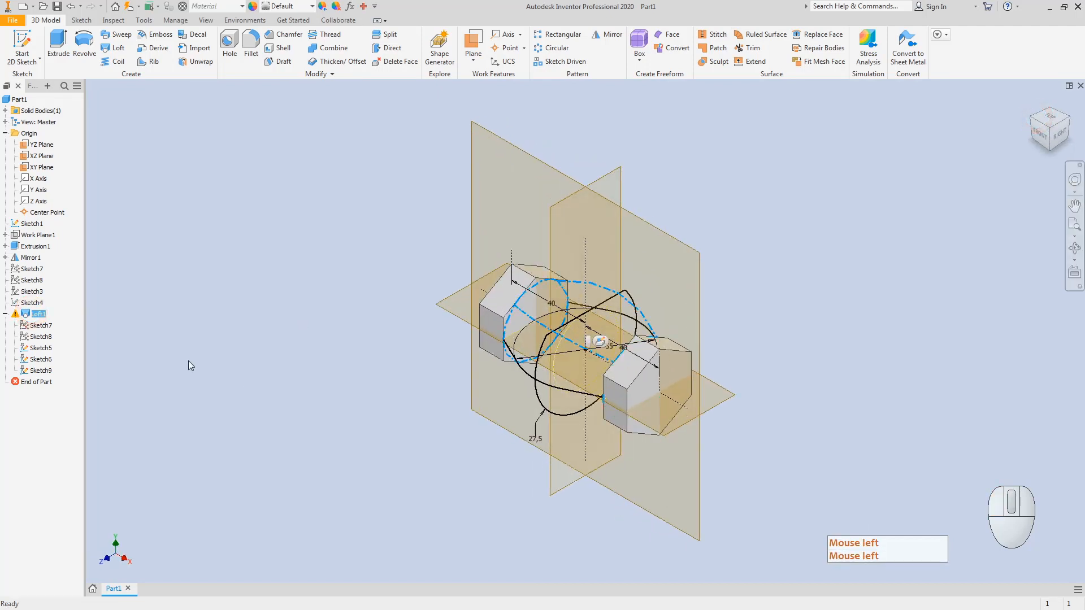
left_click(35, 315)
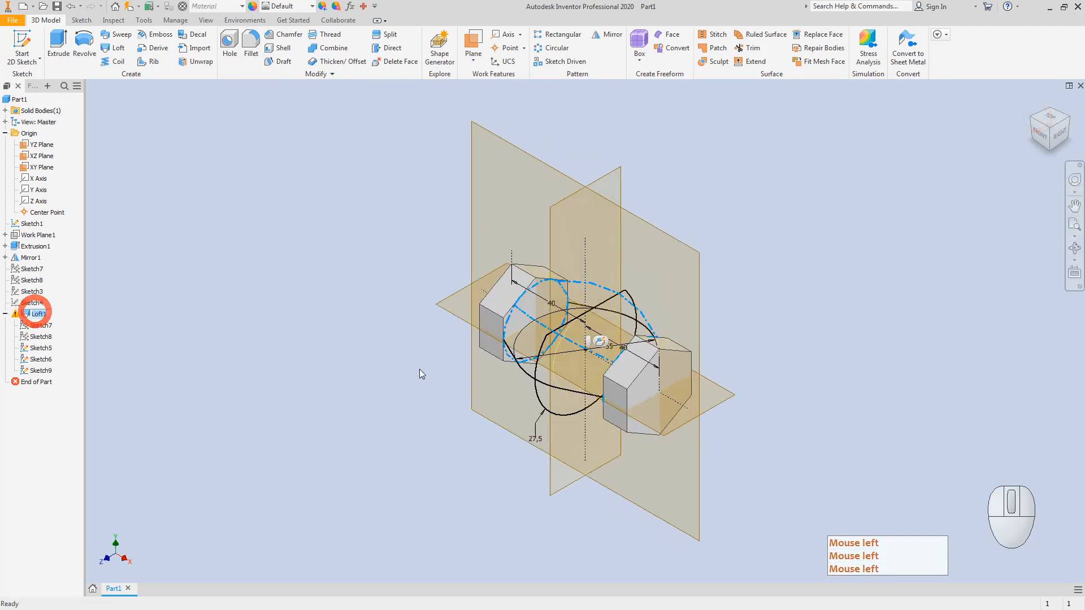
left_click(269, 384)
left_click(273, 383)
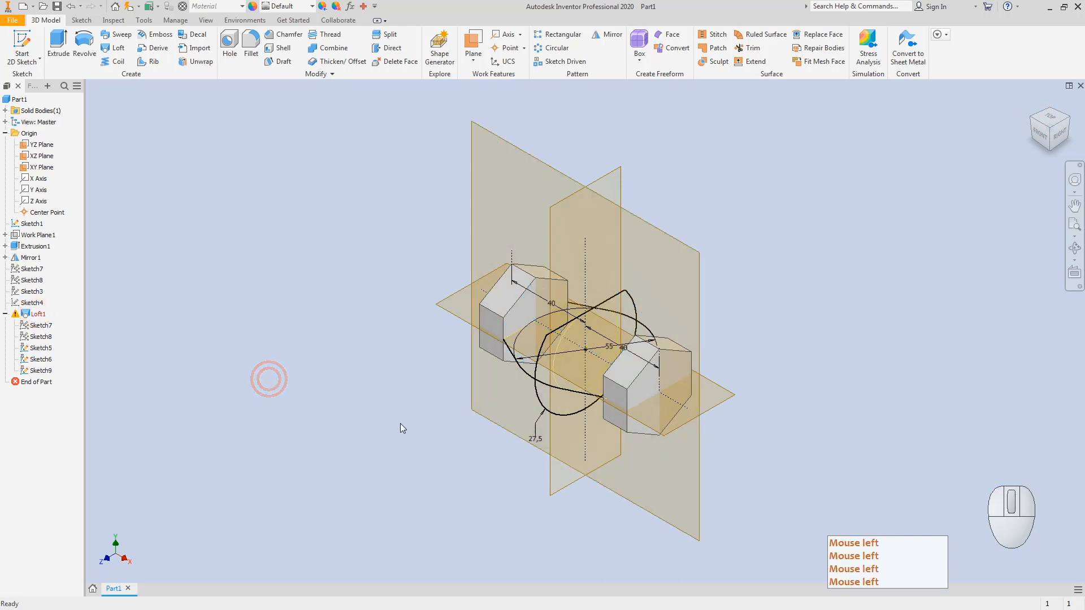
key("Escape")
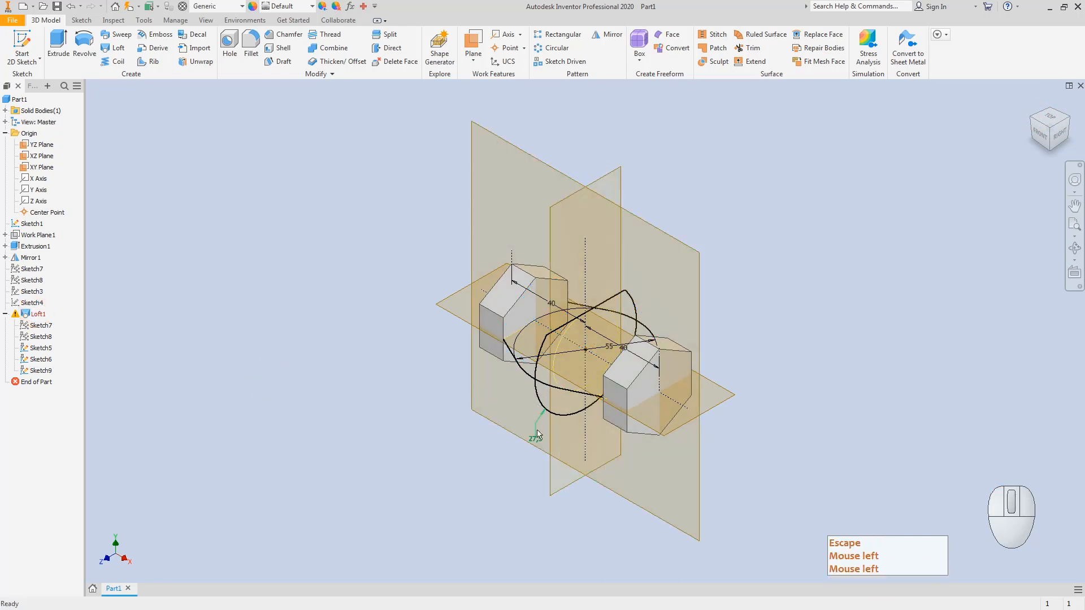
- Set the radius of the flat-topped profile's arc back to 25 mm
double_click(537, 438)
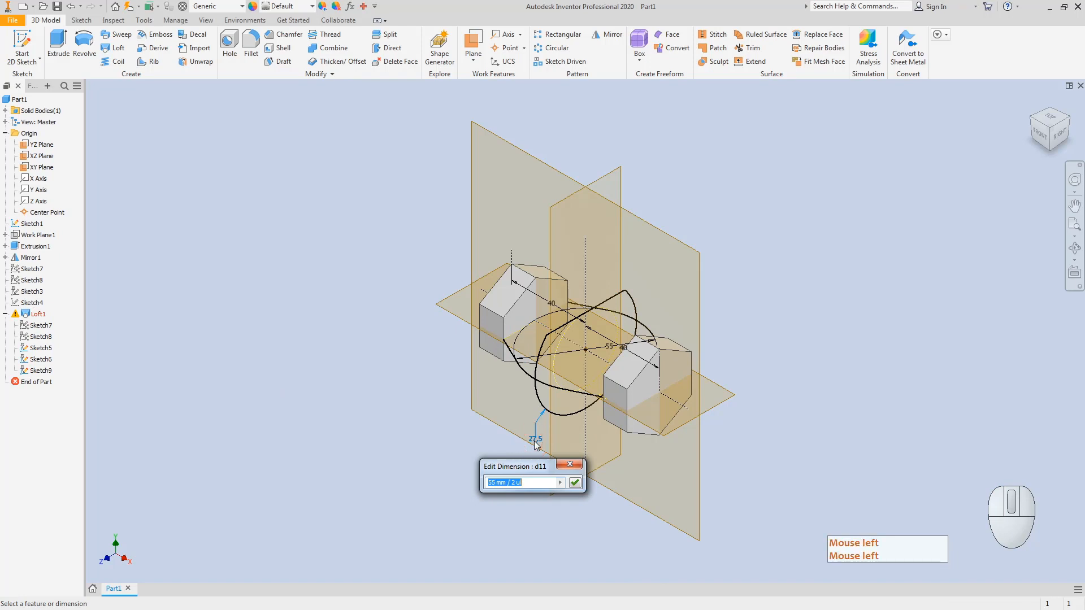
type("25")
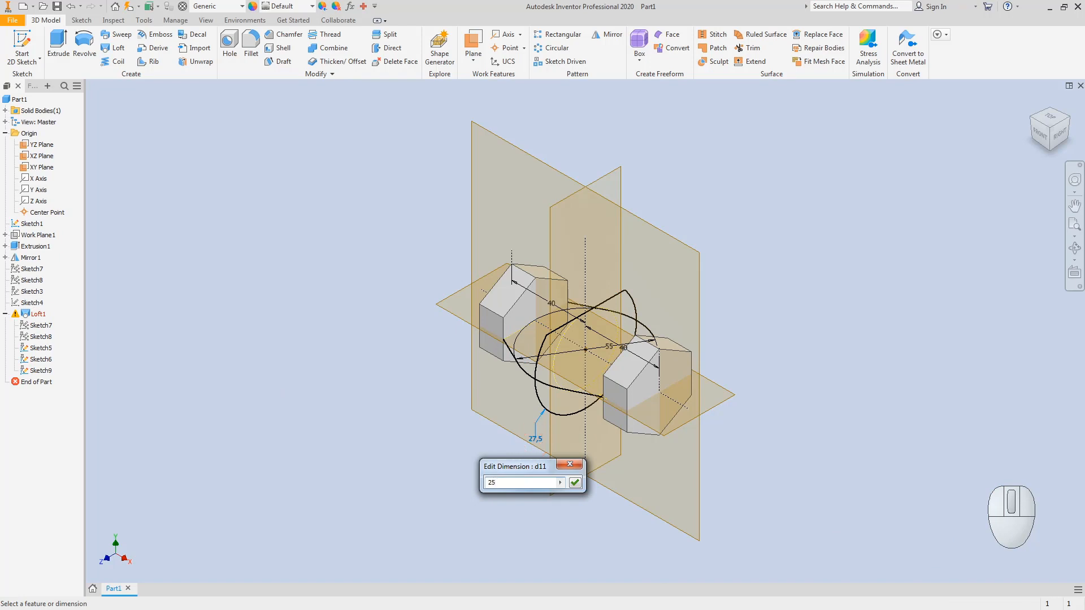
key("Return")
key("Escape")
key("Escape")
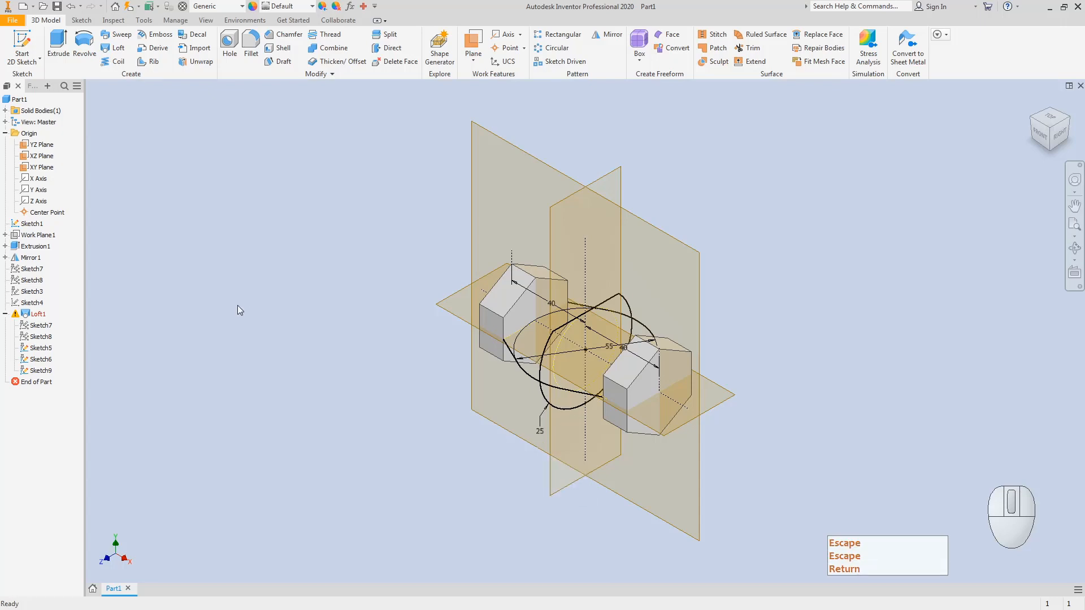
- Open the flat-topped R25 profile sketch, Sketch9, for editing and orient it in an isometric view
left_click(40, 373)
double_click(26, 372)
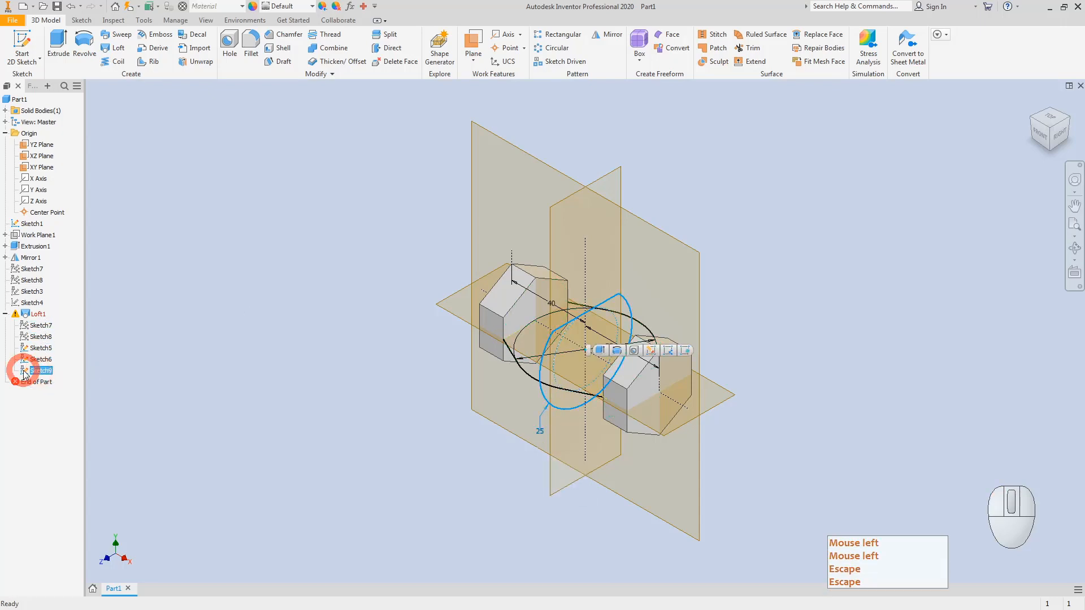
left_click(196, 314)
left_click(252, 287)
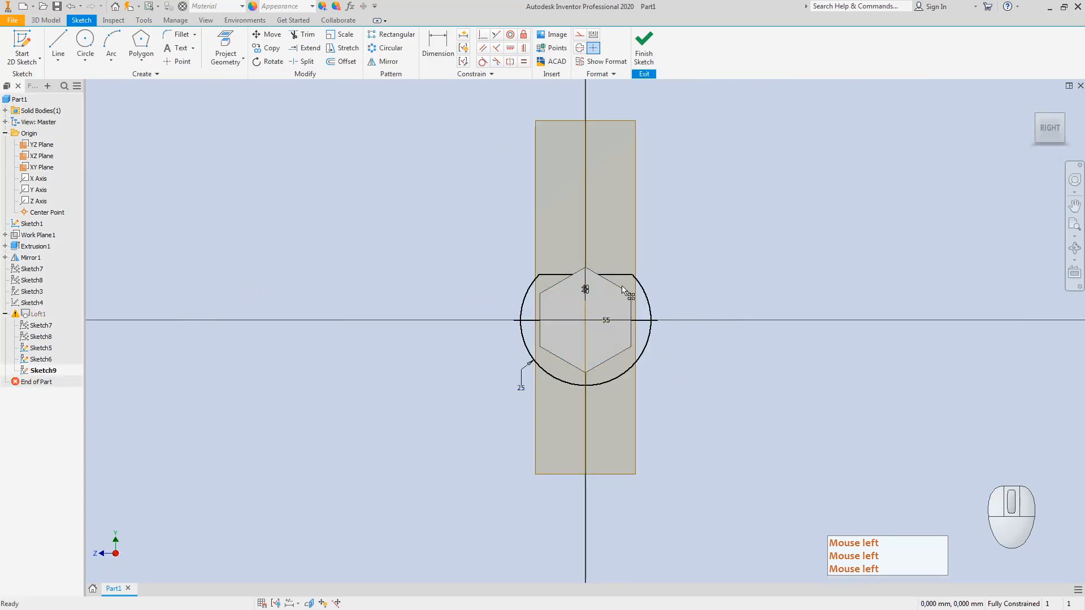
left_click(1042, 116)
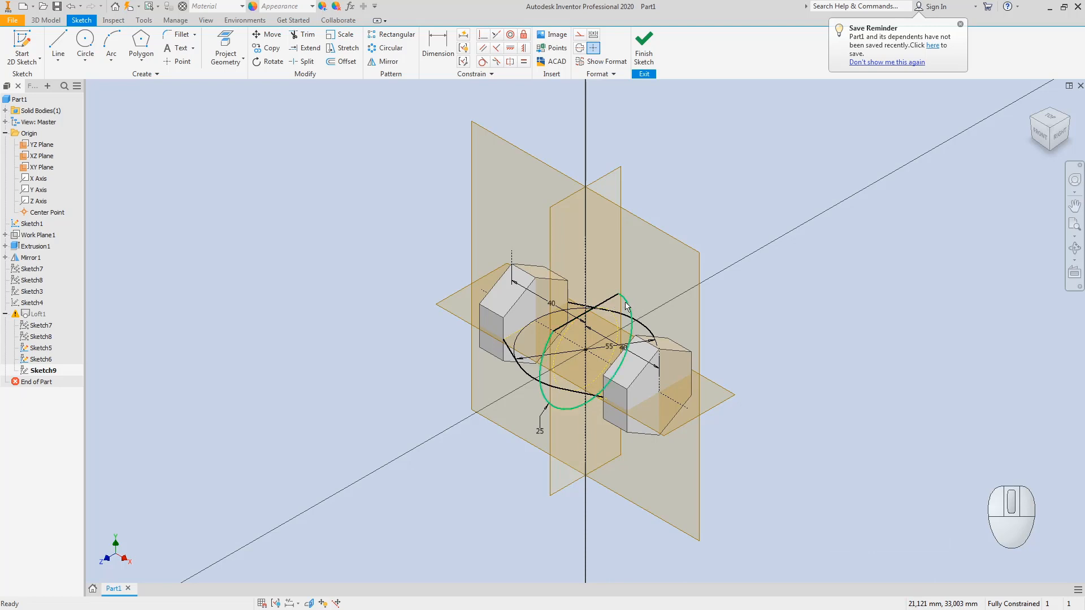
key("Escape")
key("Escape")
double_click(783, 232)
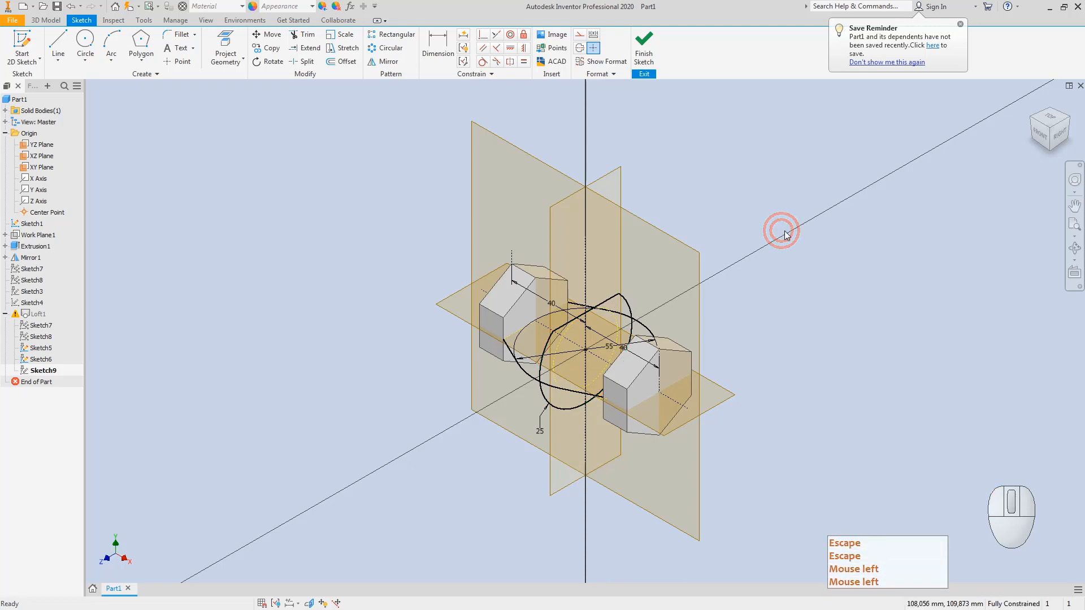
- Slice the graphics at the profile's sketch plane and turn the model to an isometric view from the opposite side
key("F7")
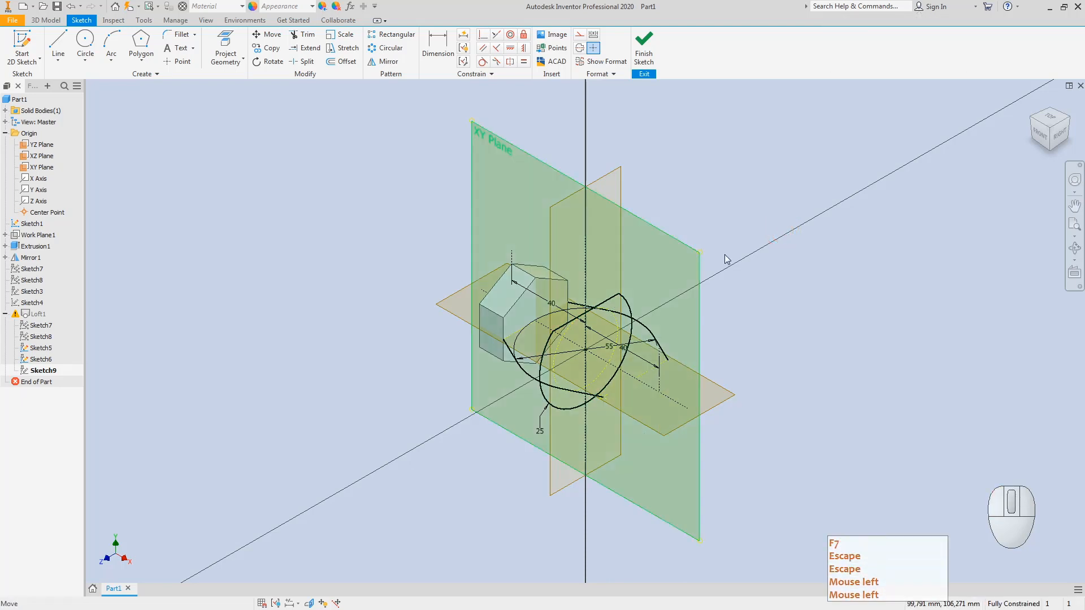
left_click(731, 288)
key("Escape")
left_click(1057, 134)
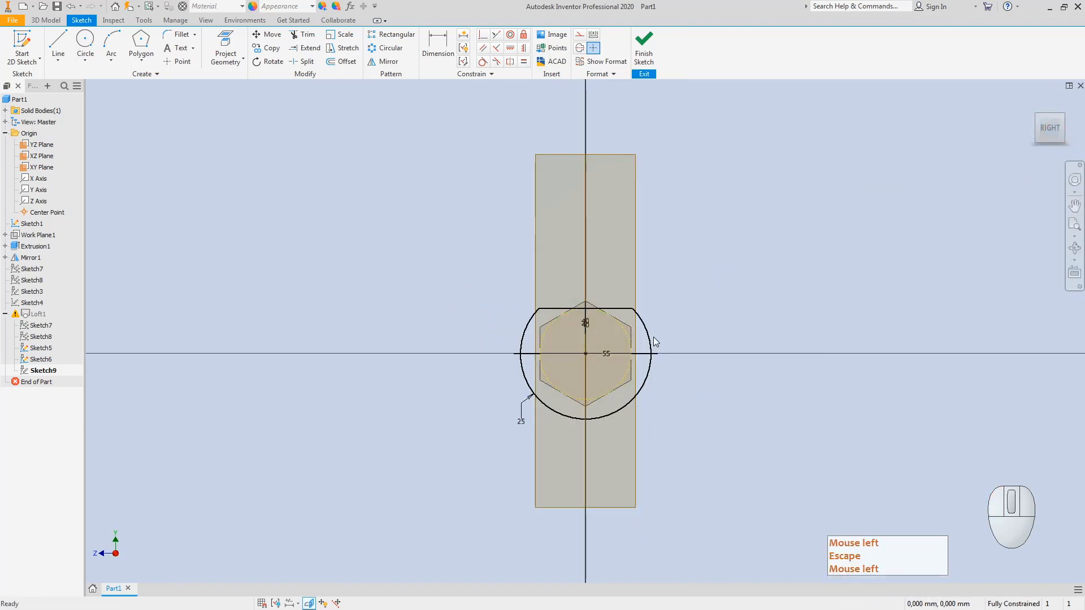
left_click(1063, 117)
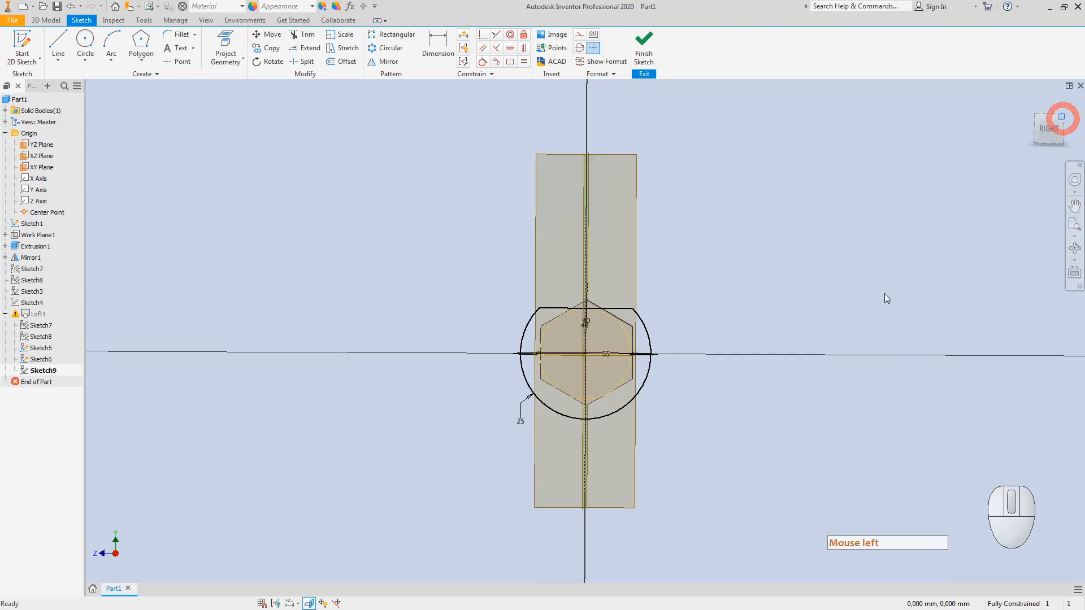
- Try to project the cut edges into the flat-topped profile sketch
left_click(241, 58)
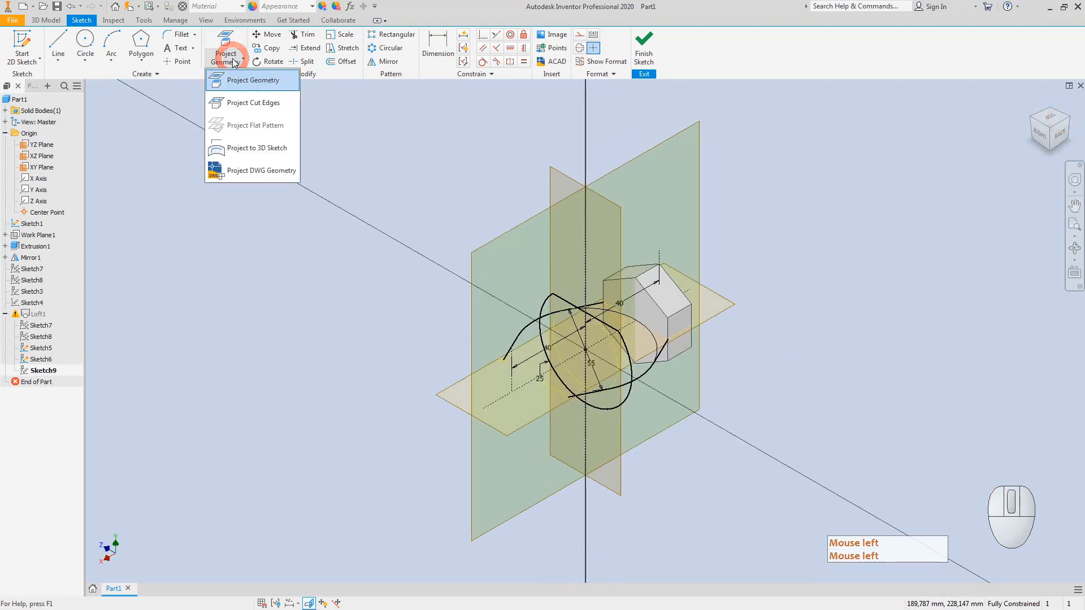
left_click(245, 106)
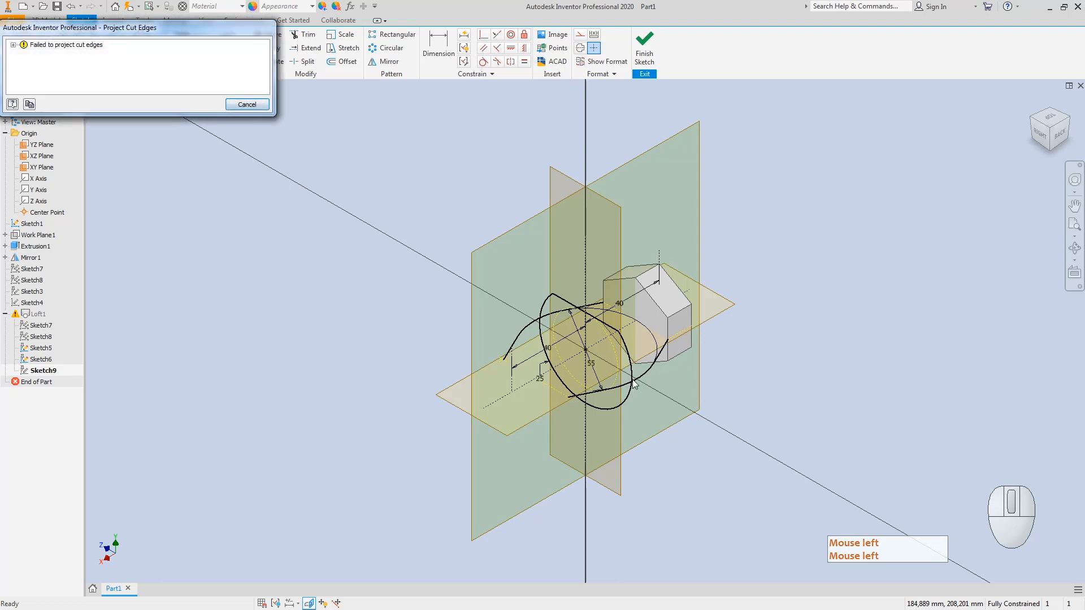
key("Escape")
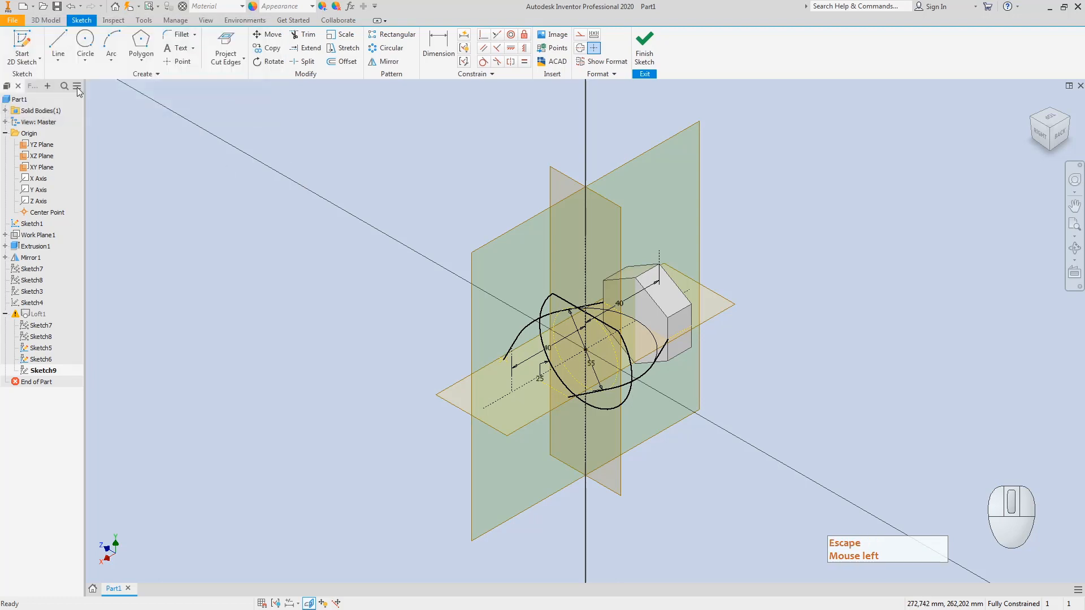
- Project the arcs of both side rails into the flat-topped profile sketch as reference geometry
left_click(235, 66)
left_click(230, 81)
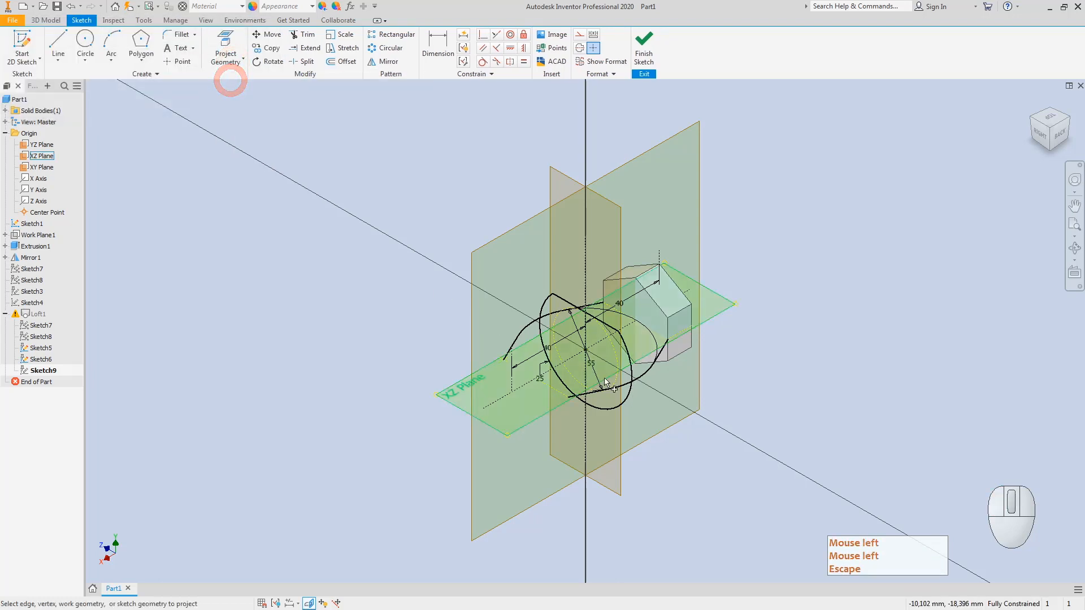
left_click(622, 387)
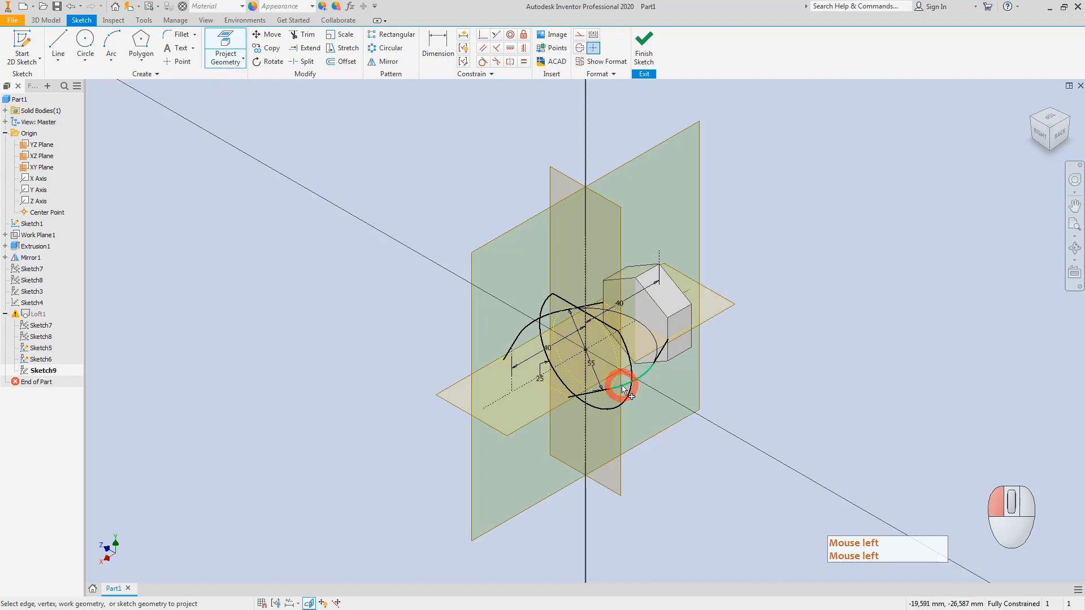
left_click(522, 330)
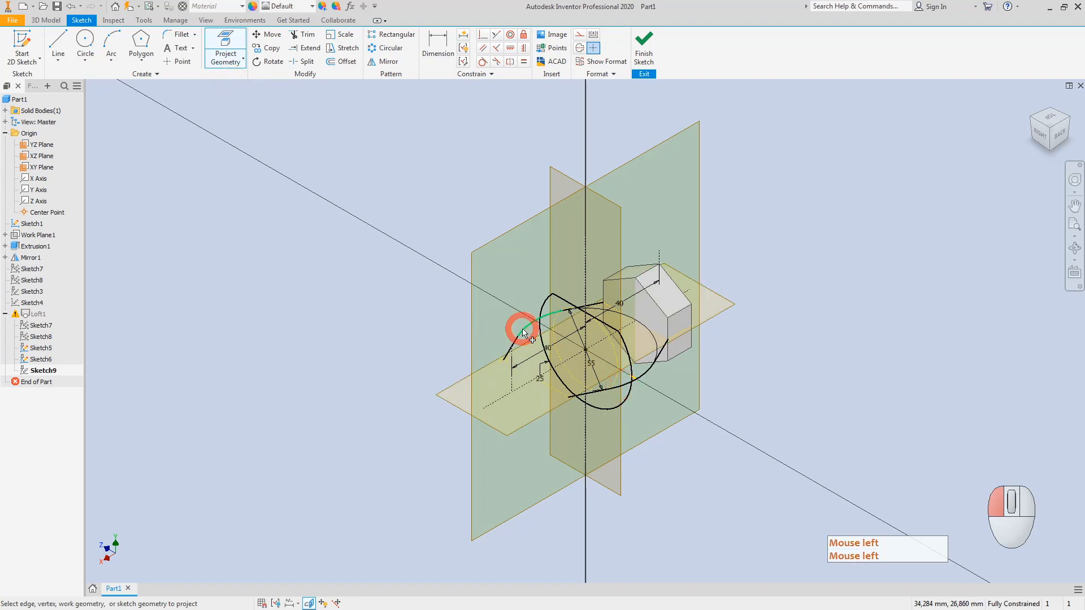
key("Escape")
key("Escape")
- Delete the 25 mm radius dimension from the flat-topped profile's arc
left_click(1040, 135)
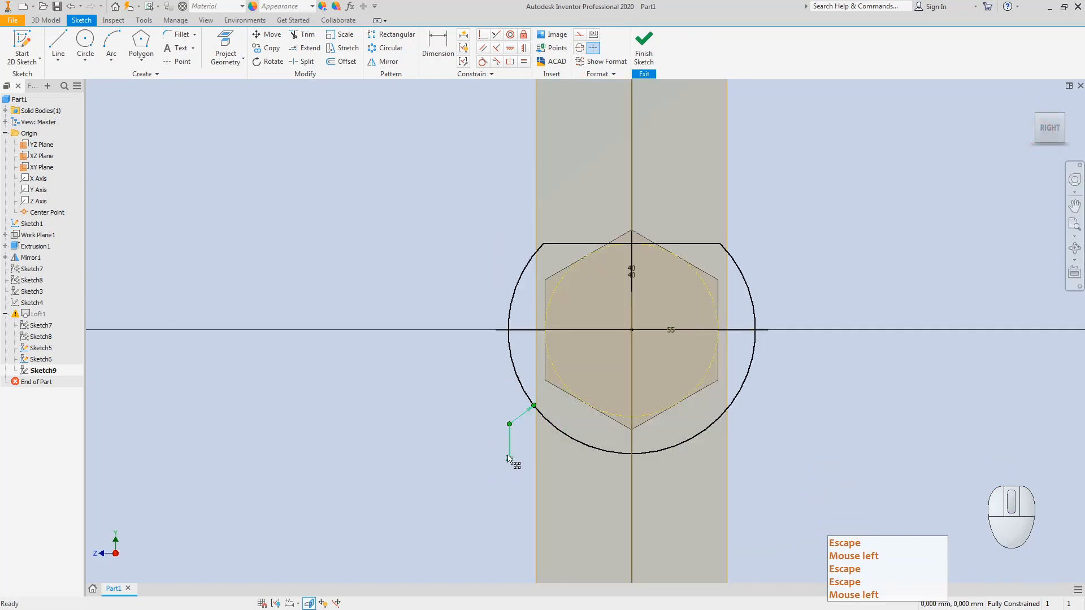
left_click(508, 458)
key("Delete")
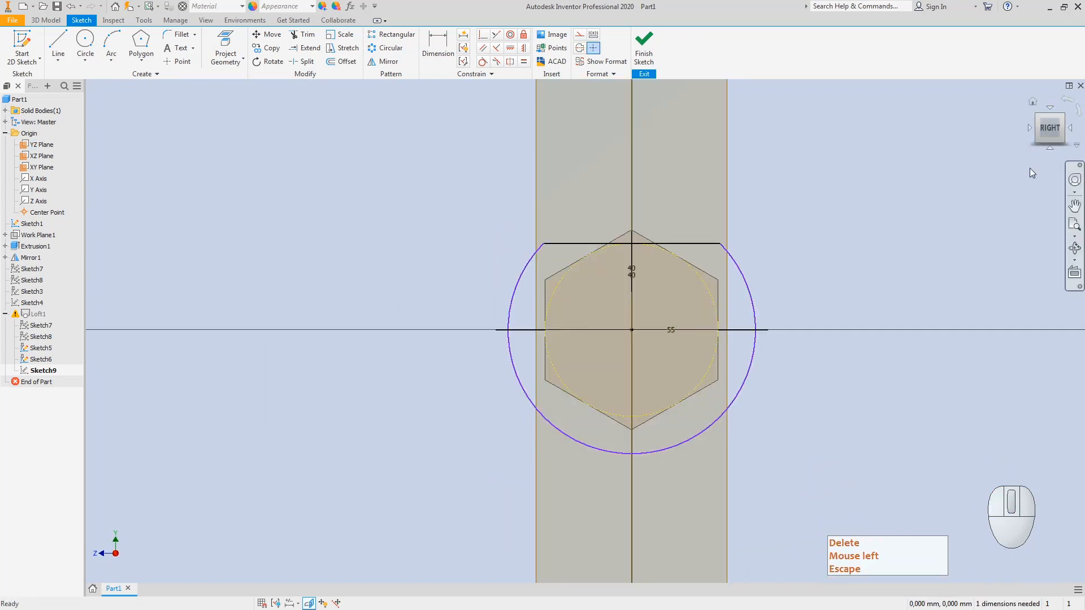
- Dimension the flat-topped profile's arc against the projected line of the nearer side rail
left_click(1036, 116)
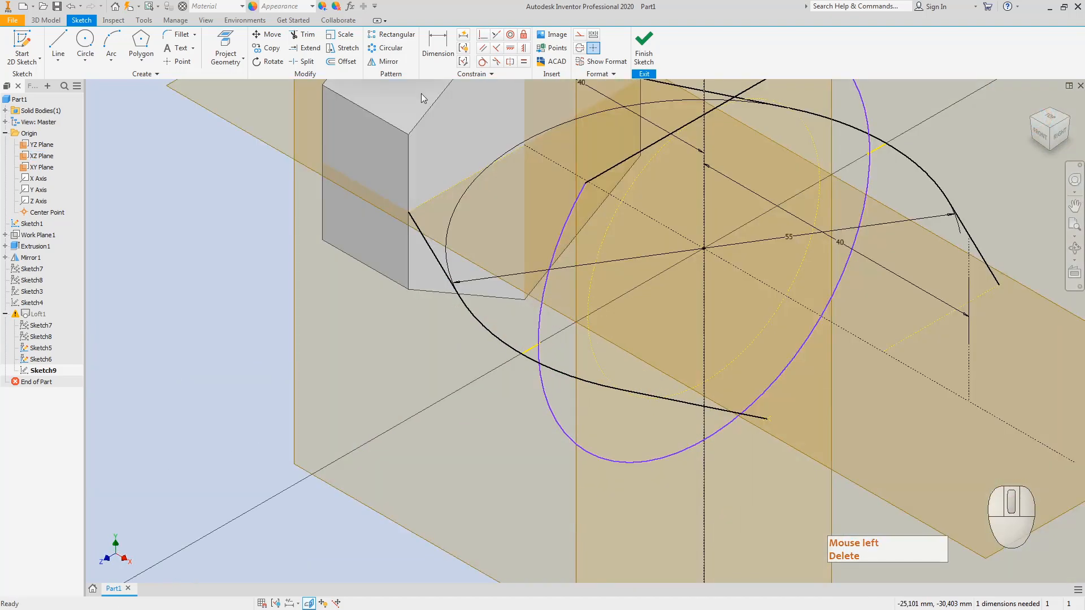
left_click(438, 39)
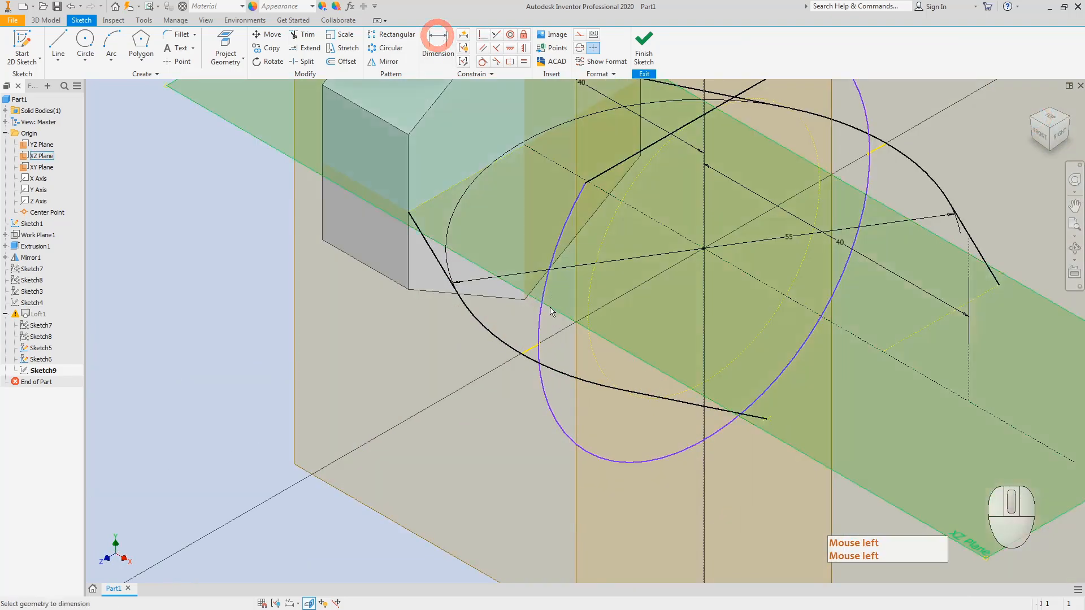
left_click(539, 341)
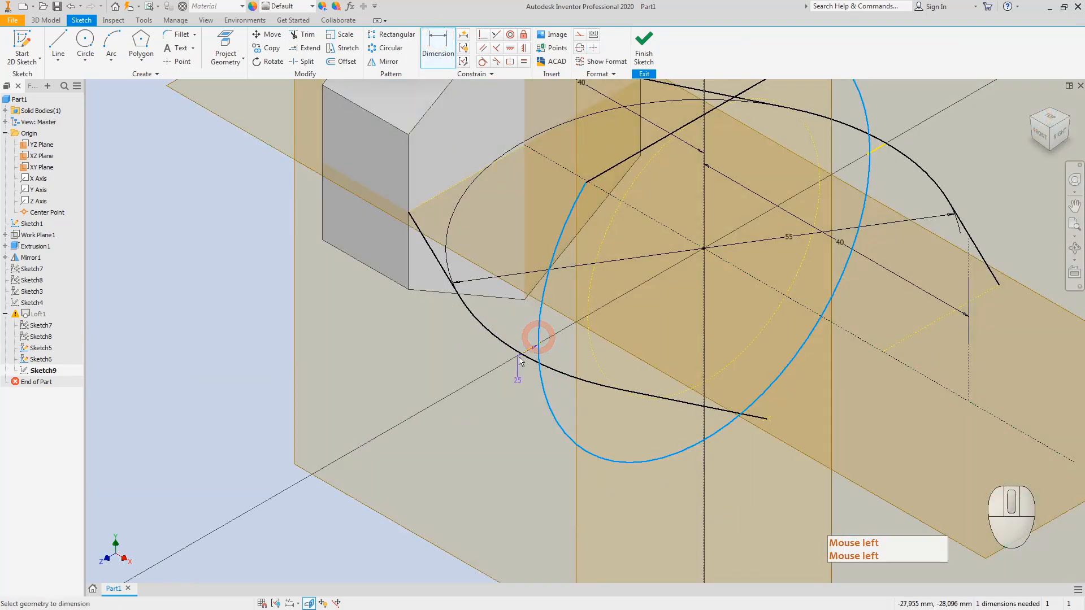
left_click(520, 355)
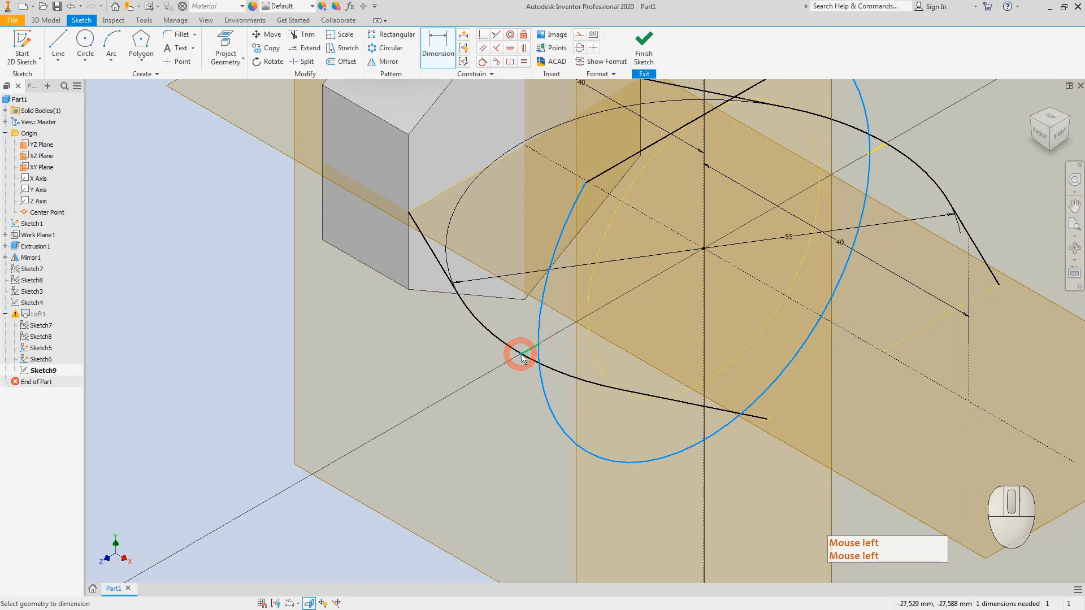
- Constrain the profile arc coincident with the end of the projected line on the curved rail and finish the sketch
left_click(482, 37)
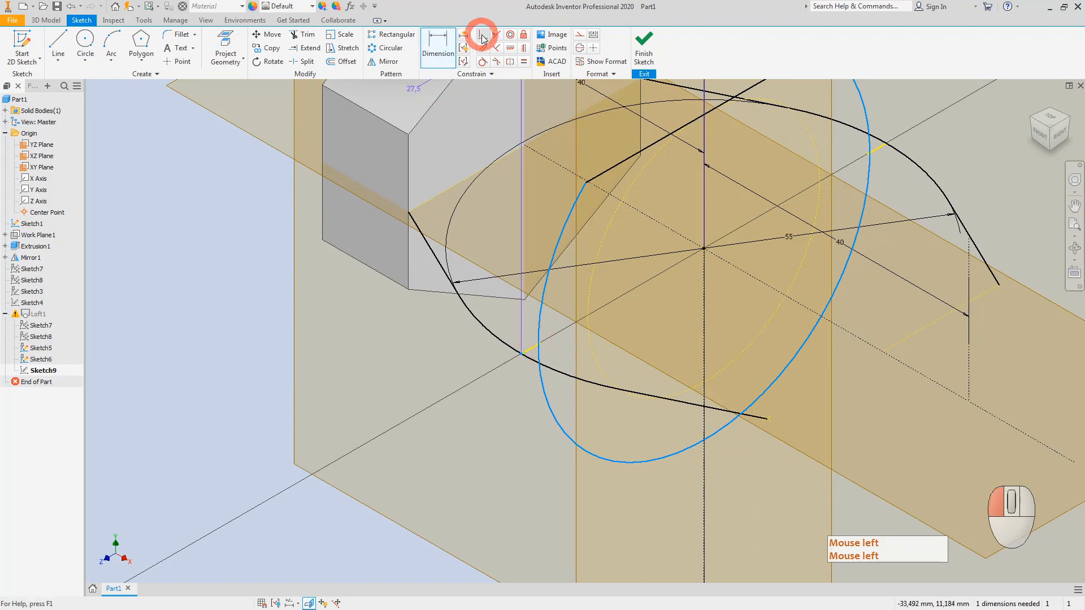
left_click(538, 328)
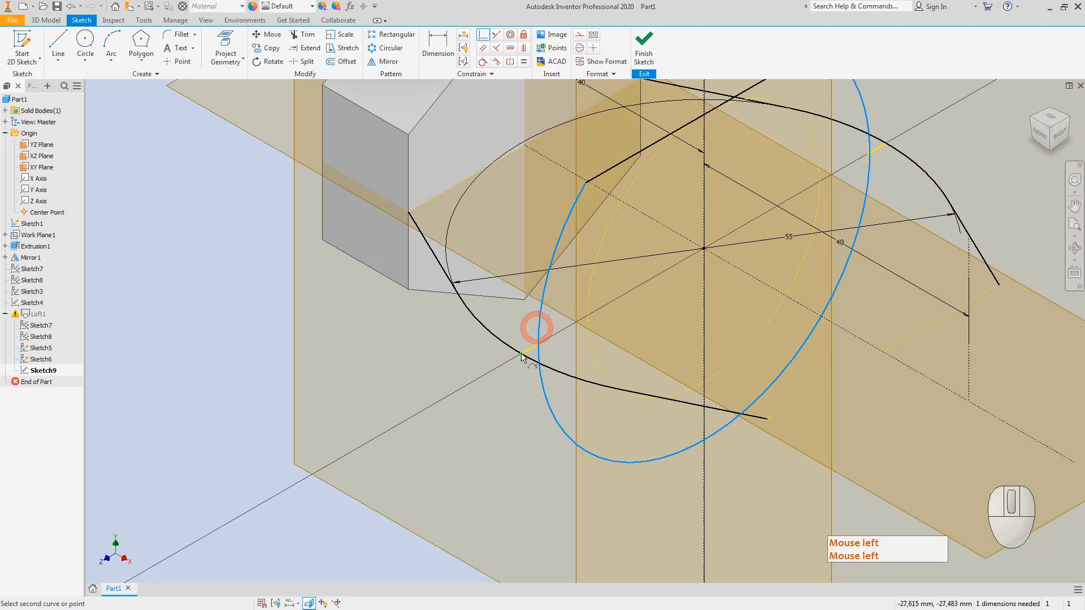
left_click(520, 355)
key("Escape")
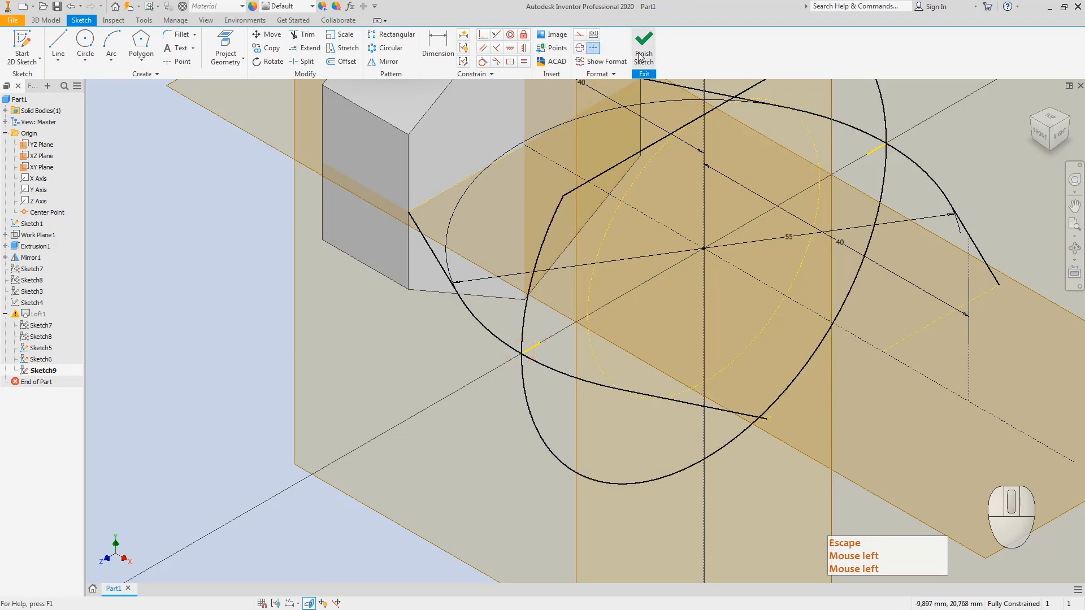
left_click(647, 52)
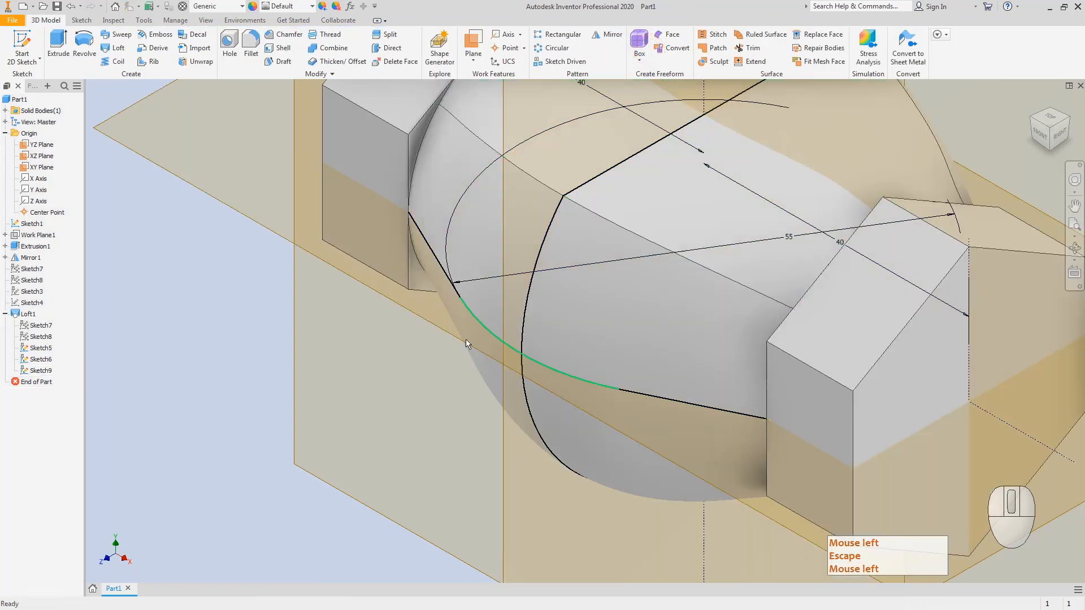
- Reopen Sketch9 under Loft1 for editing and turn the view so the profile stands upright
left_click(432, 348)
scroll(433, 348, "down", 3)
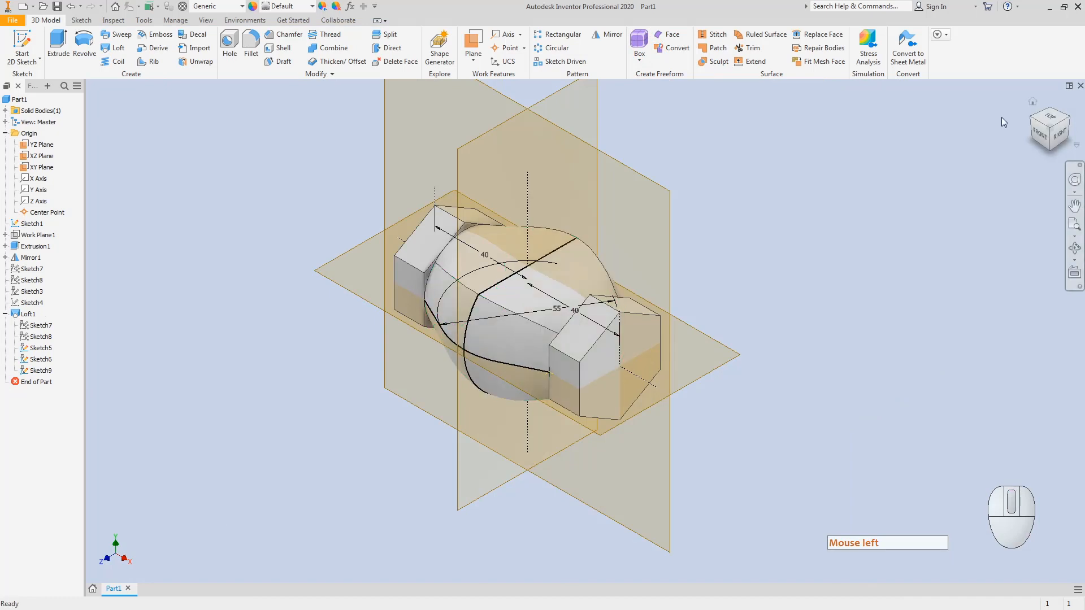
left_click(1054, 117)
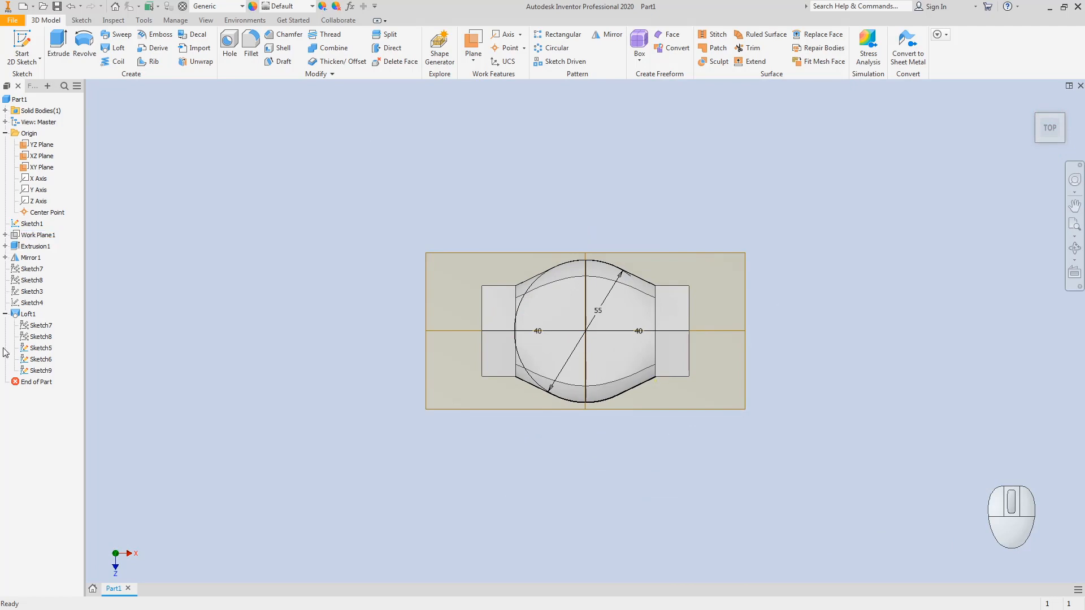
double_click(44, 362)
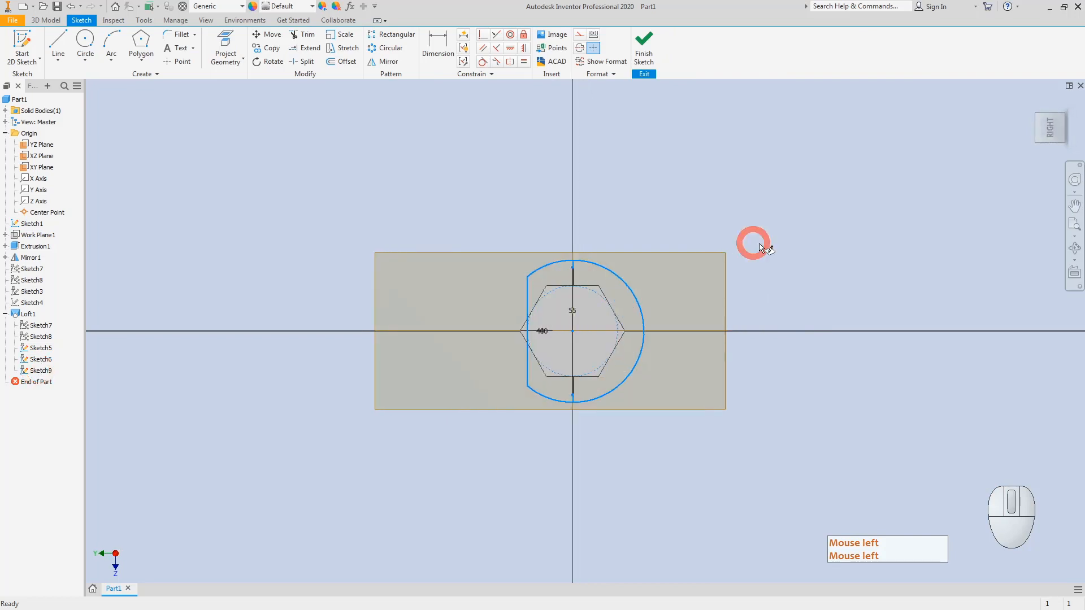
left_click(1076, 113)
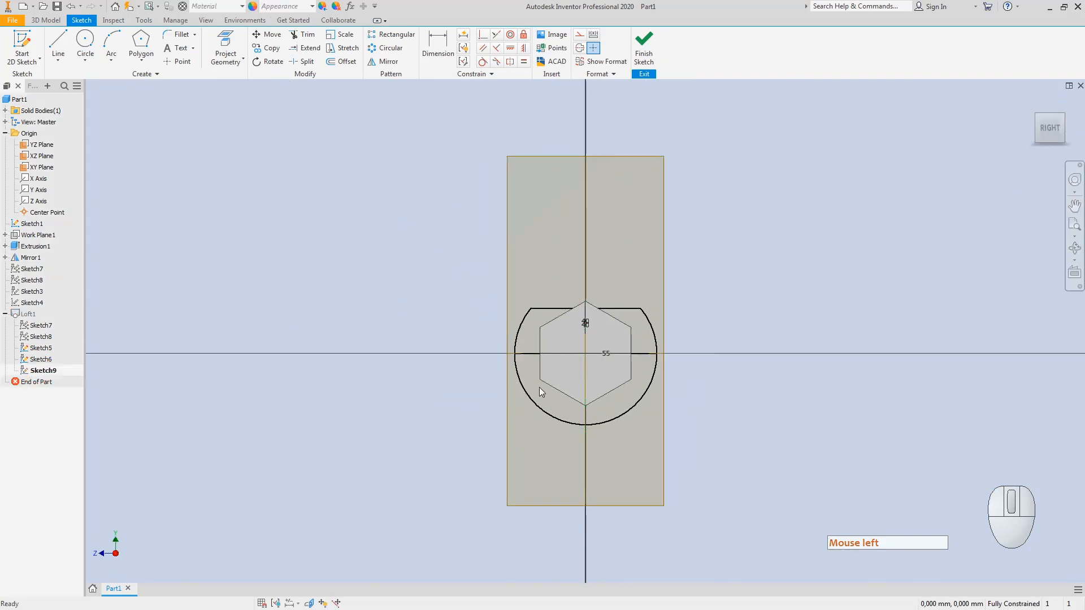
- Slice the graphics at the sketch plane and delete the large arc of the profile
mouse_move(1034, 124)
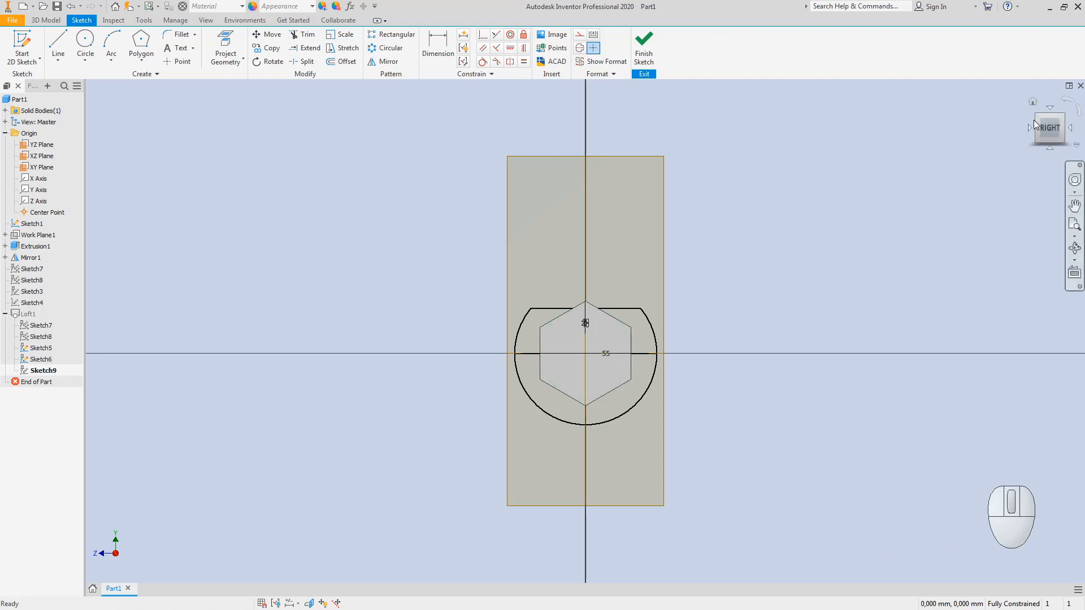
key("Escape")
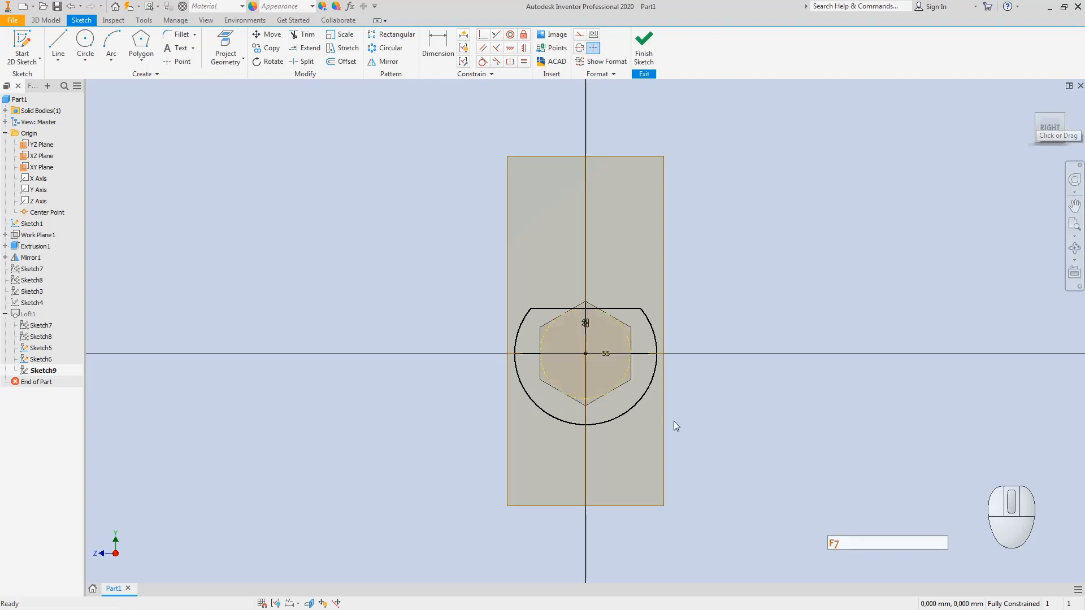
key("Escape")
key("F7")
left_click(625, 417)
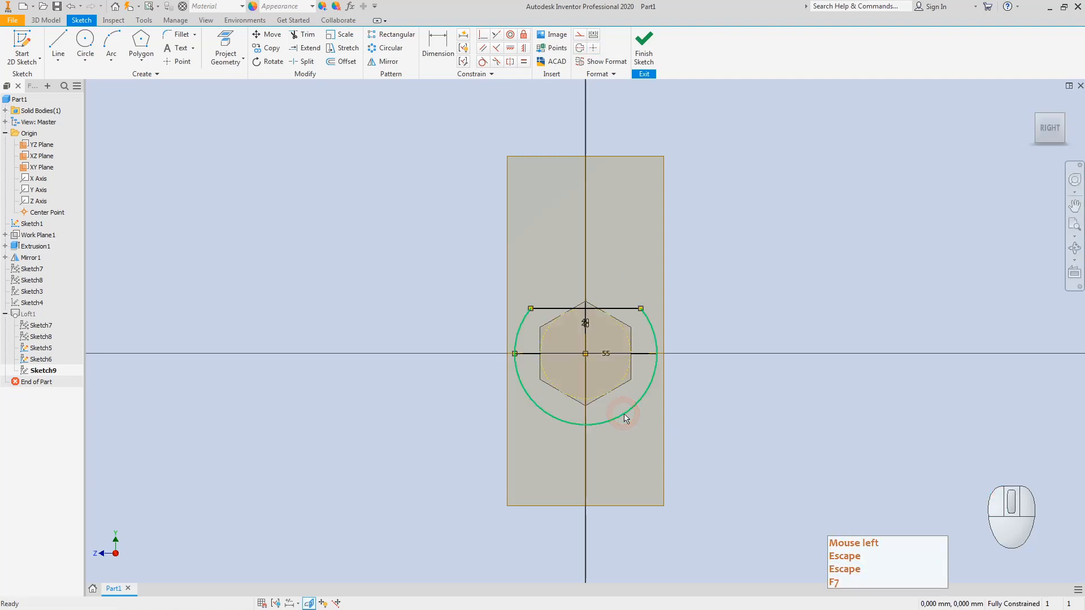
key("Delete")
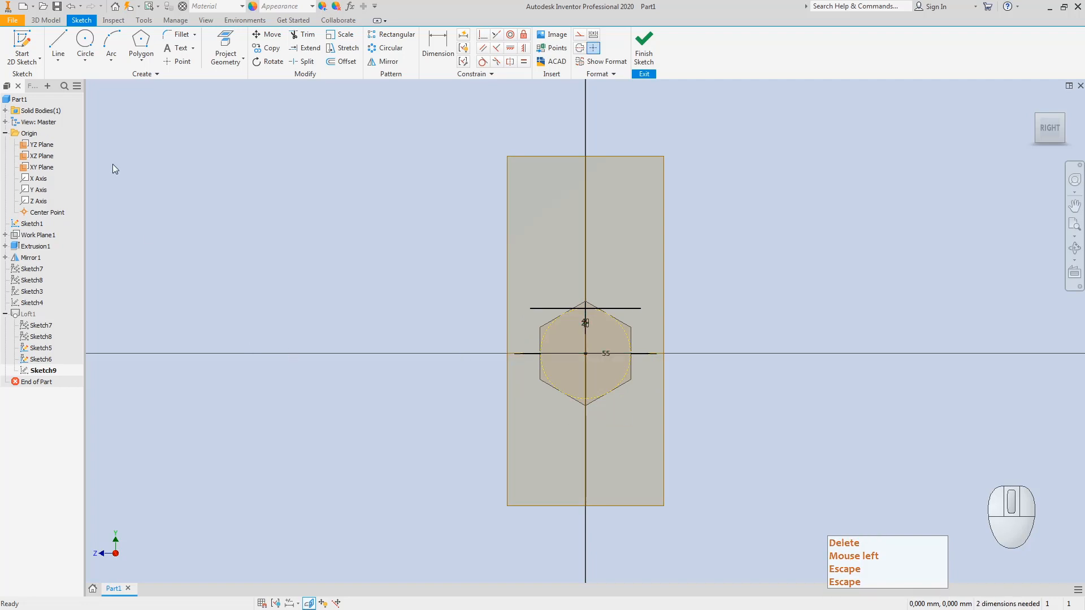
- Draw a vertical line downward from the middle of the horizontal profile line and convert it to construction geometry
left_click(84, 39)
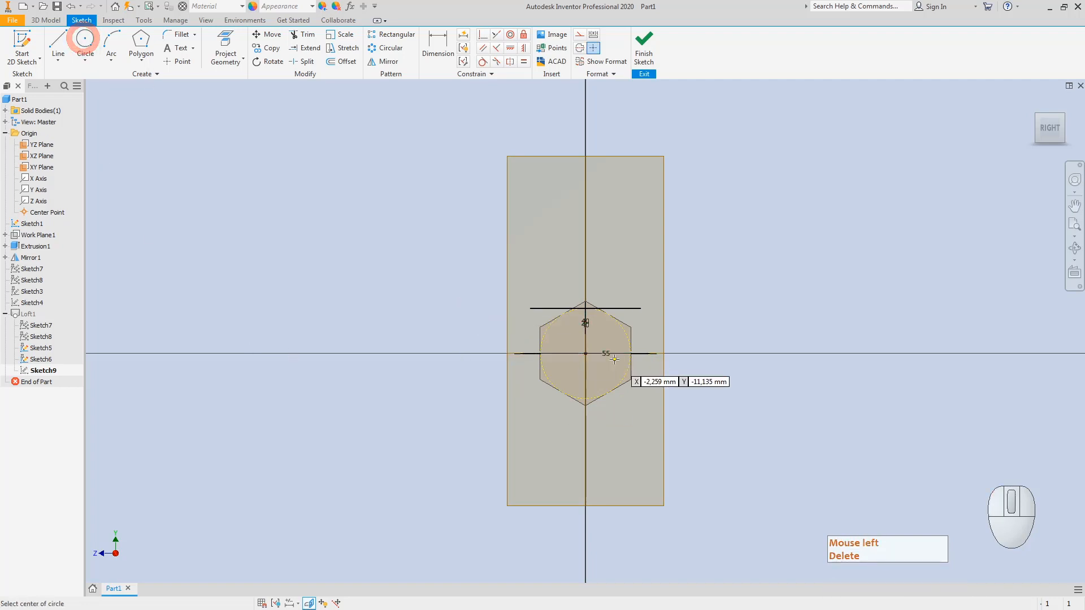
left_click(58, 43)
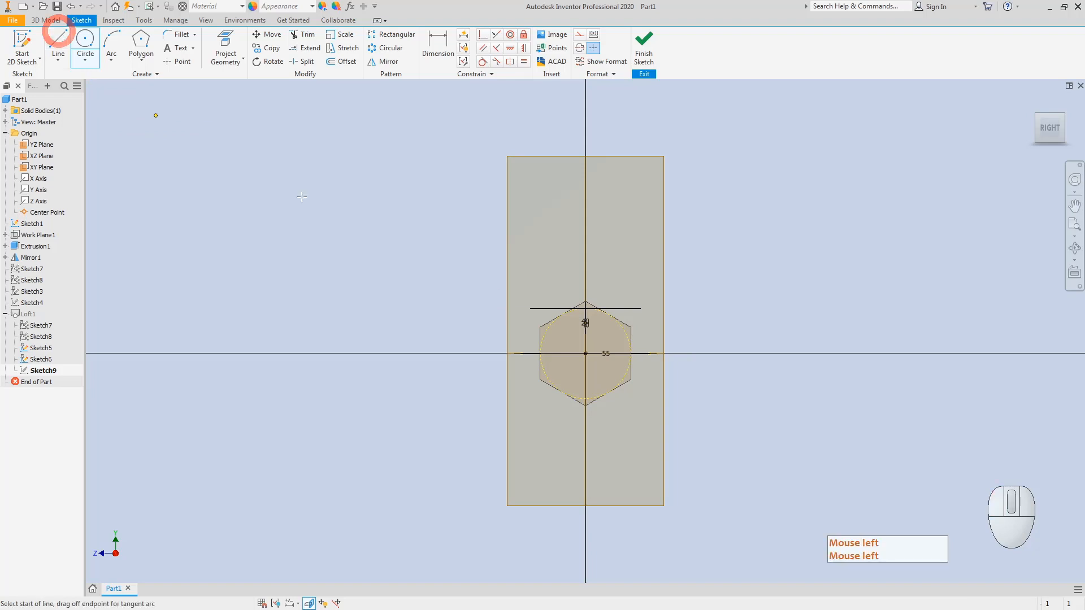
left_click(577, 355)
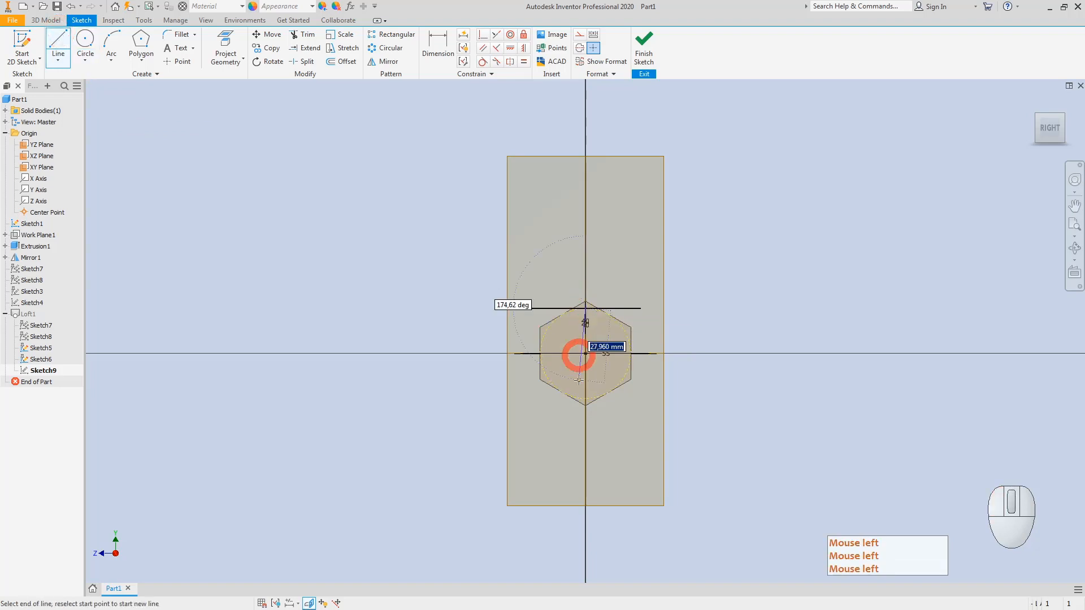
left_click(585, 466)
key("Escape")
left_click(586, 439)
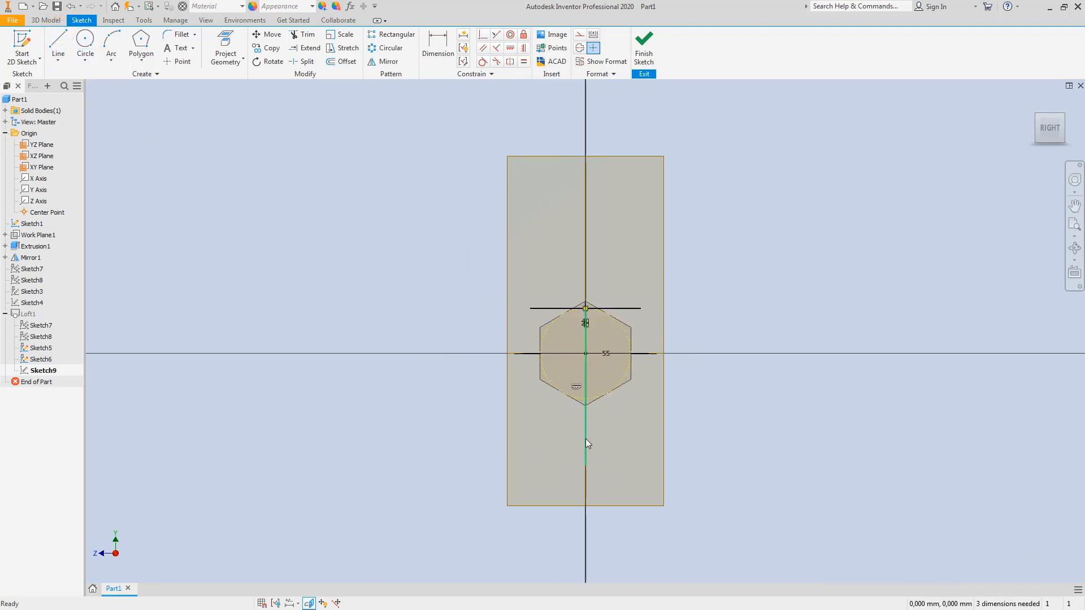
right_click(585, 438)
left_click(626, 439)
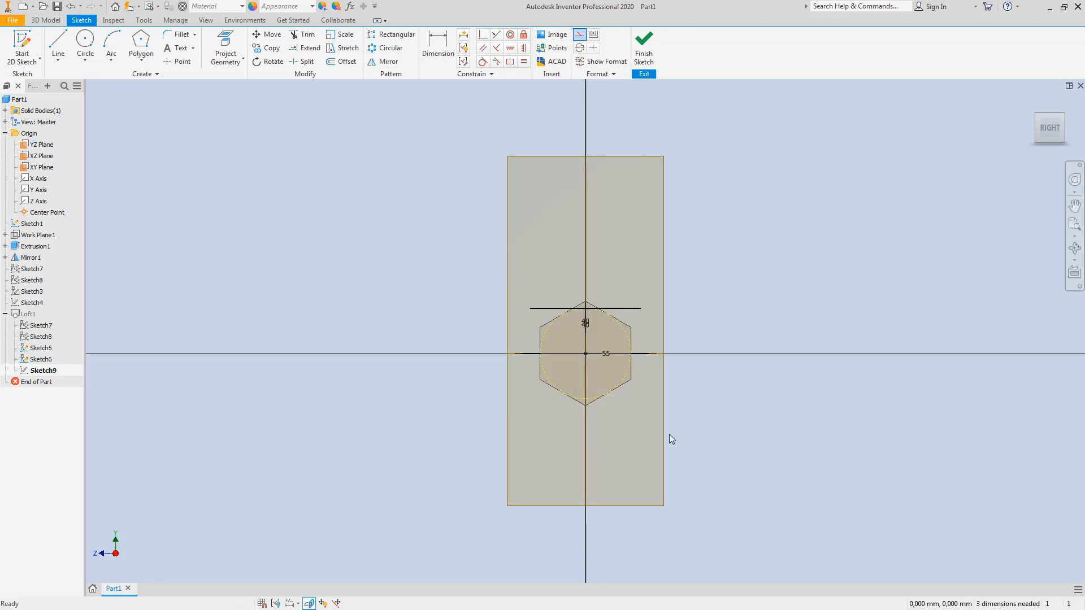
- Lengthen the horizontal profile line outward at both ends so it extends past the work plane's edges
left_click(640, 309)
left_click_drag(643, 309, 733, 309)
left_click_drag(531, 311, 435, 309)
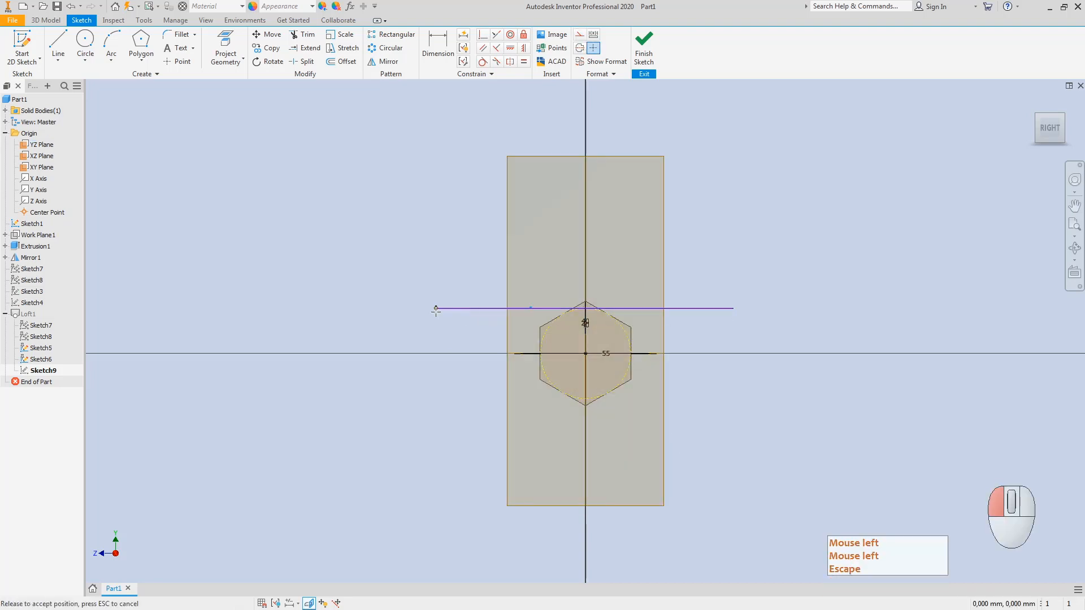
- Sketch a circle about 57.6 mm in diameter centred on the vertical construction line, slightly above the origin
left_click(58, 47)
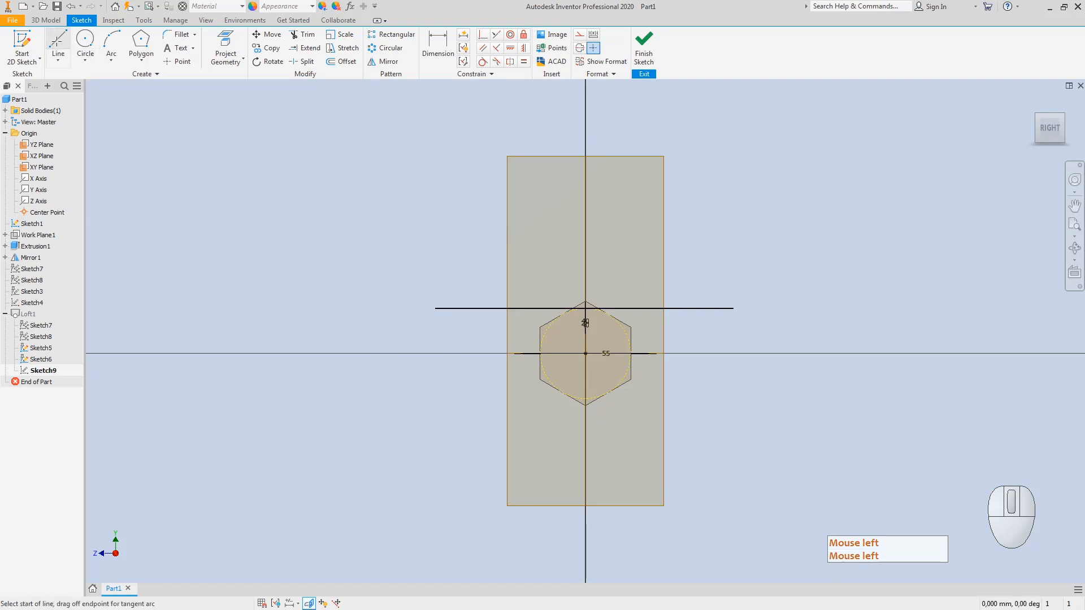
key("Escape")
left_click(86, 46)
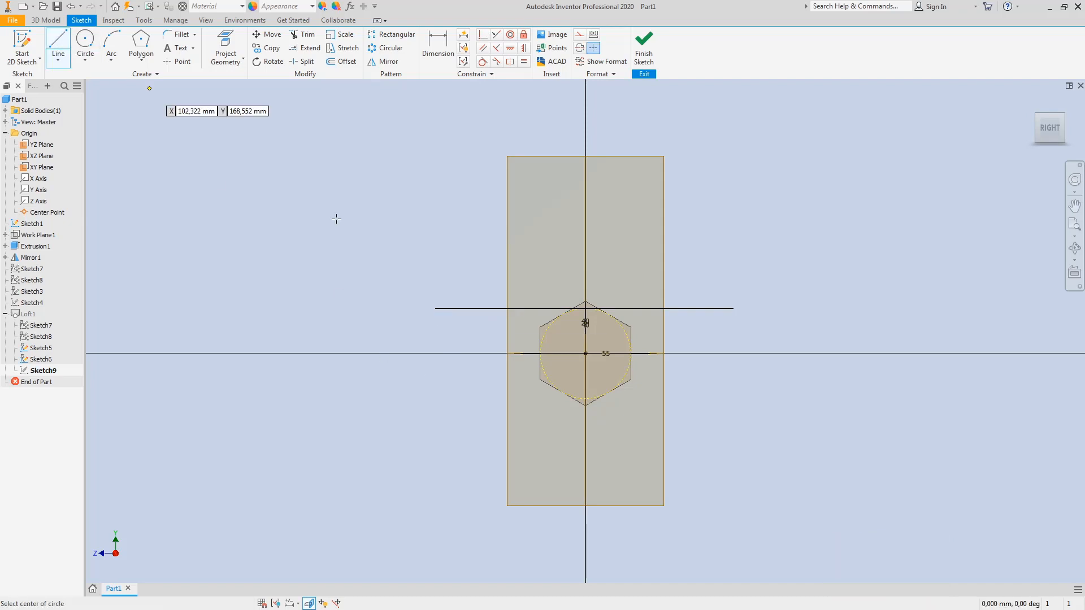
left_click(582, 350)
scroll(556, 400, "up", 2)
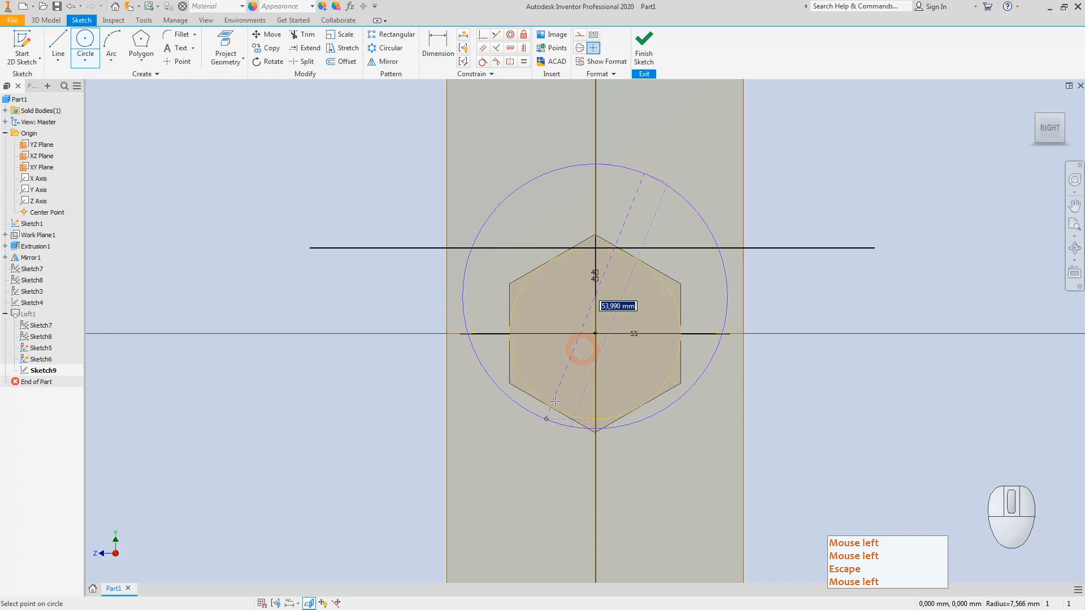
left_click(540, 426)
key("Escape")
key("Escape")
key("Escape")
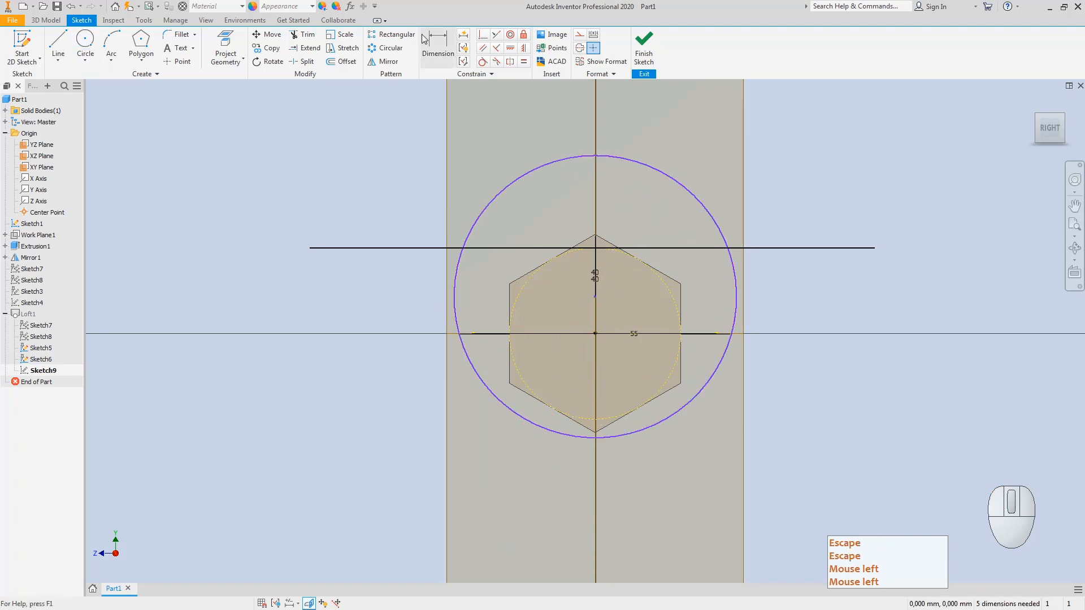
left_click(433, 63)
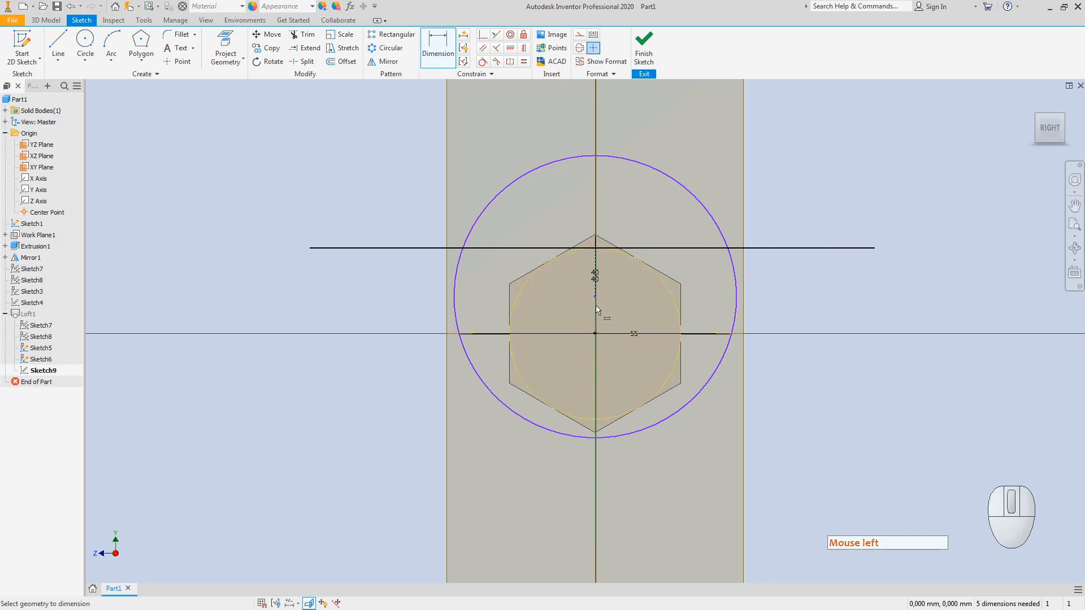
key("Escape")
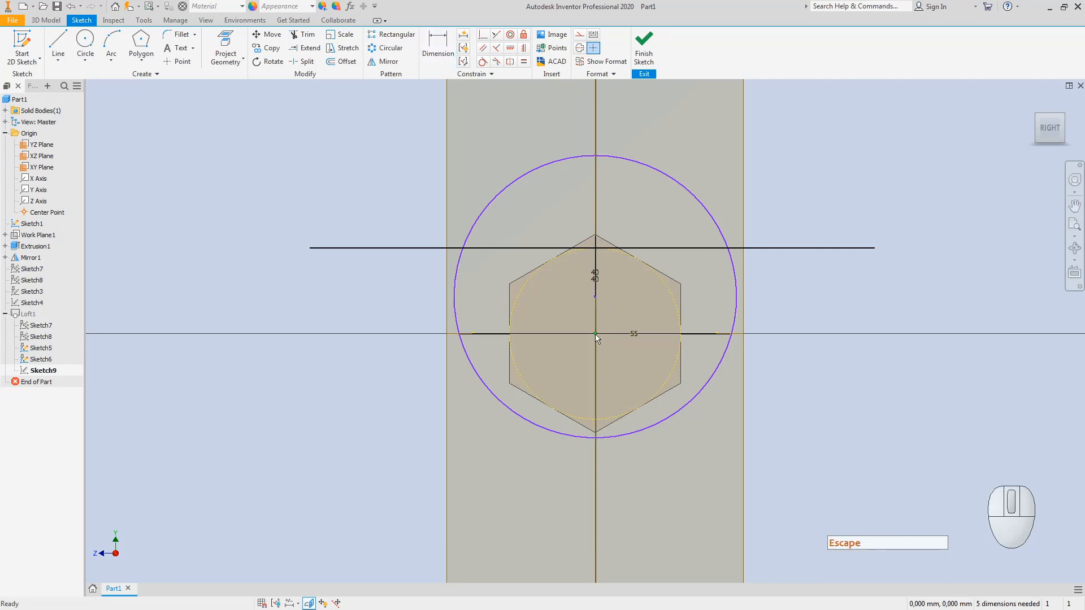
key("Escape")
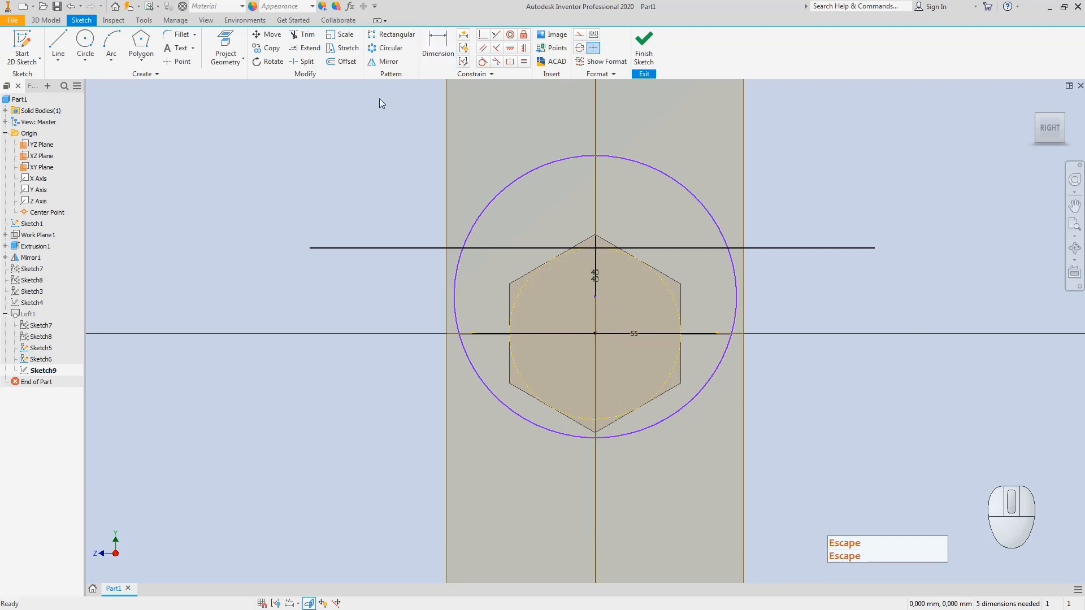
- Dimension the circle by radius and set it to 25 mm
left_click(436, 50)
left_click(474, 376)
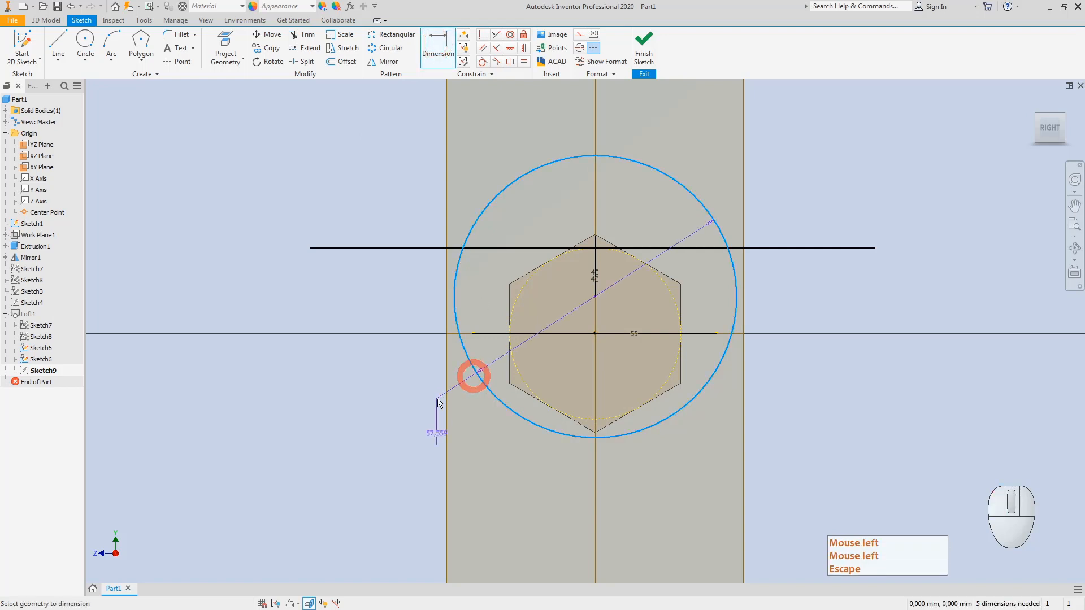
right_click(439, 403)
left_click(432, 448)
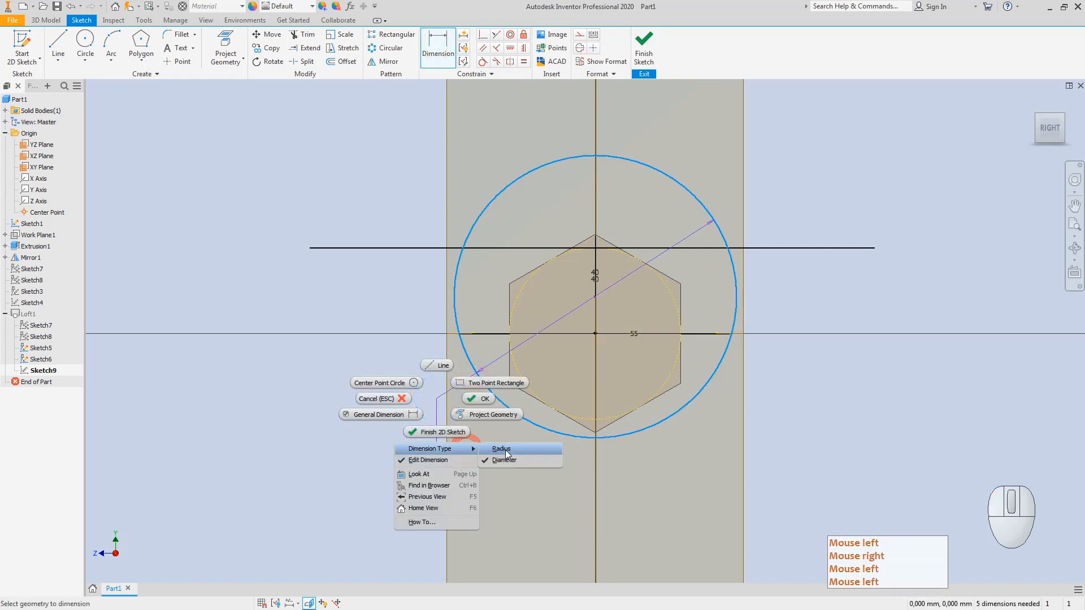
left_click(501, 449)
left_click(421, 446)
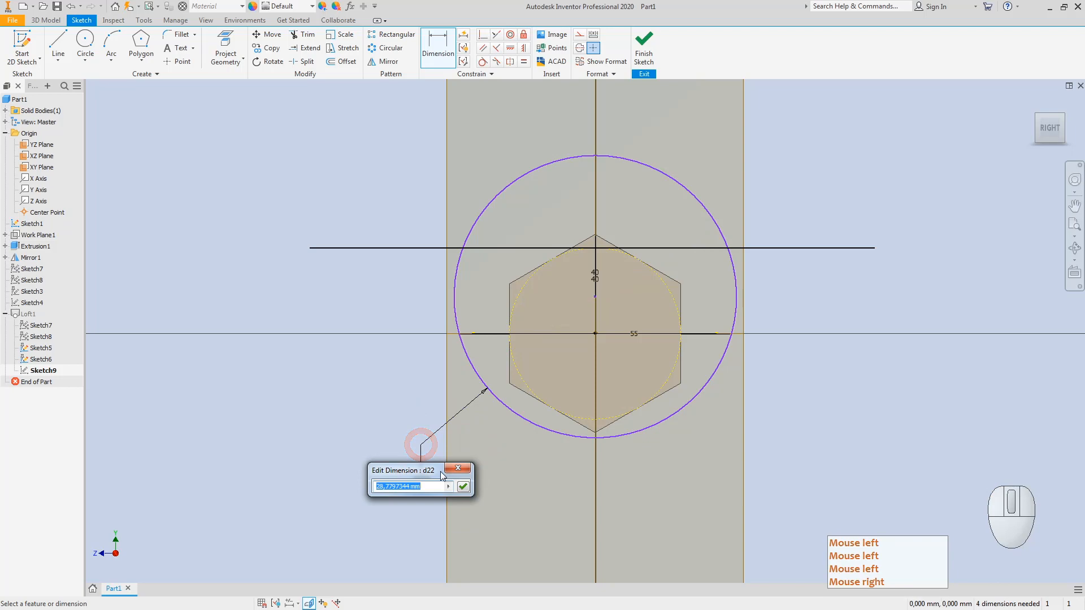
type("25")
key("Return")
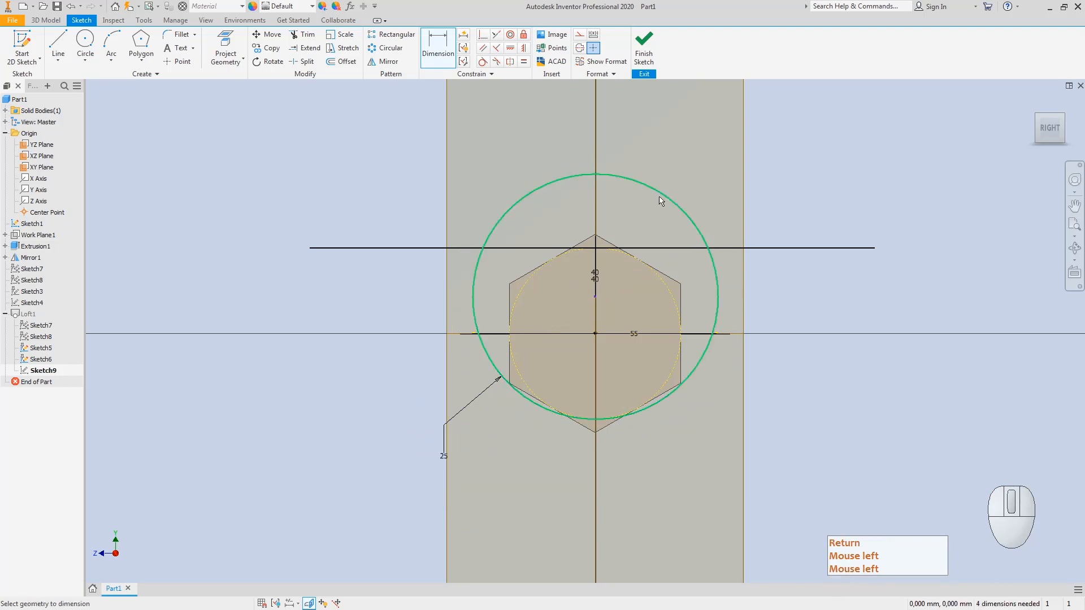
- Try to constrain the circle coincident with the outer end of the projected line on the curved rail
left_click(1037, 116)
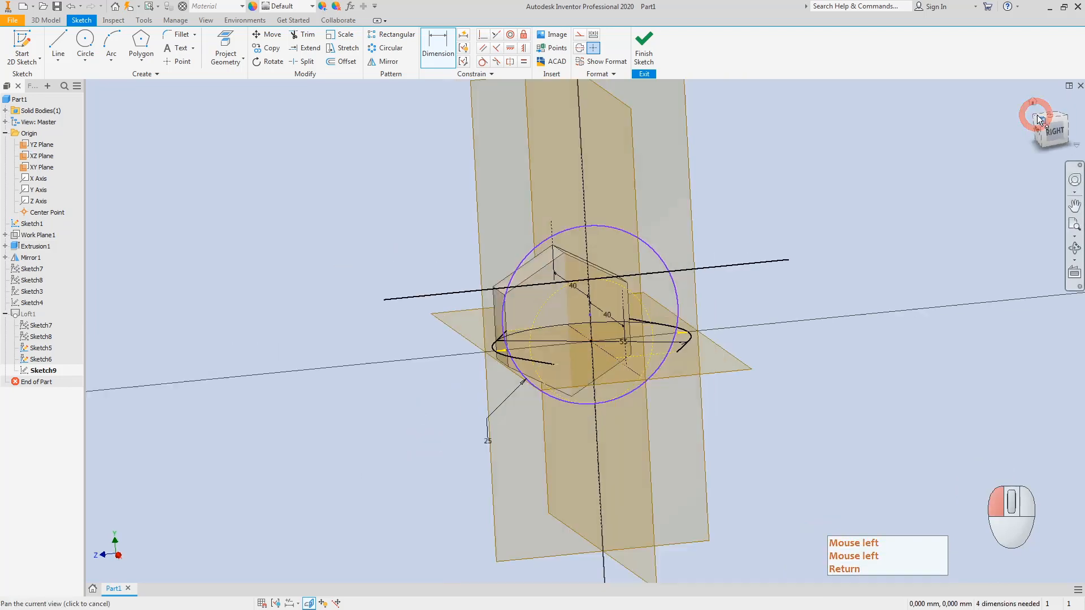
scroll(549, 390, "up", 4)
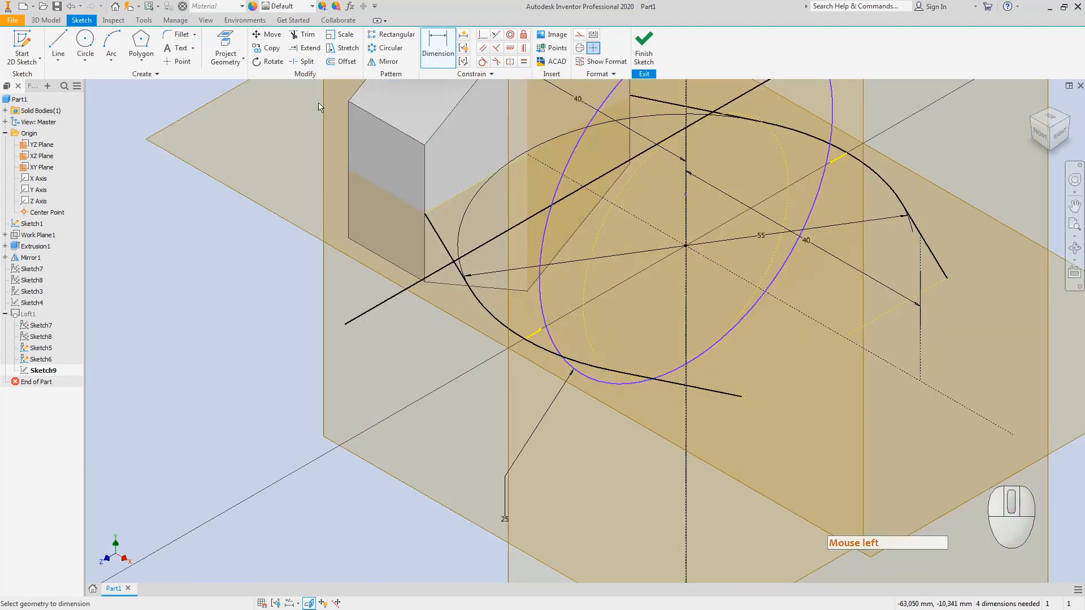
left_click(483, 36)
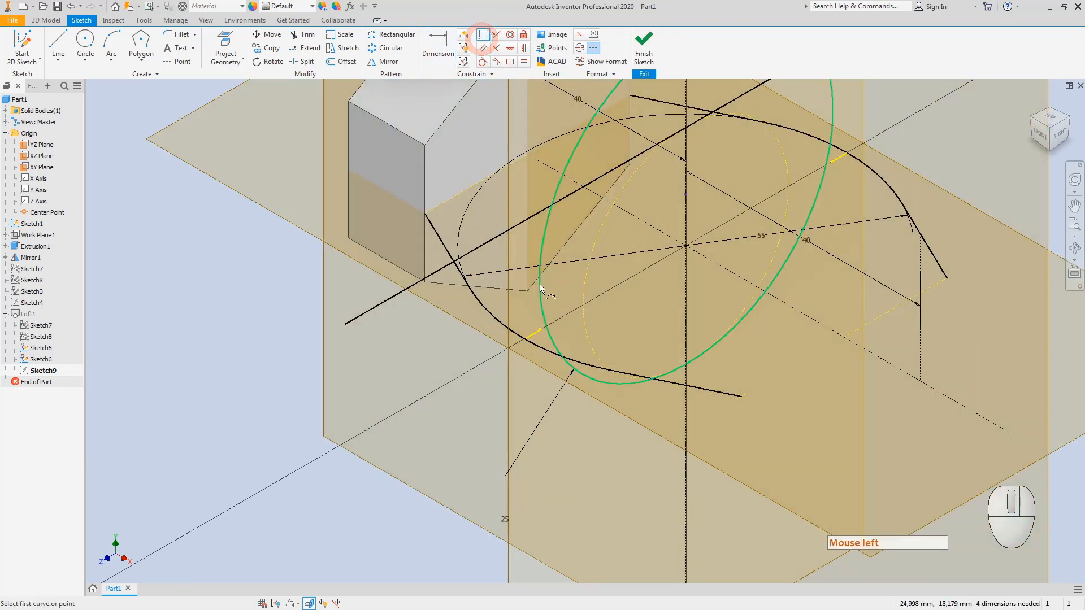
left_click(539, 286)
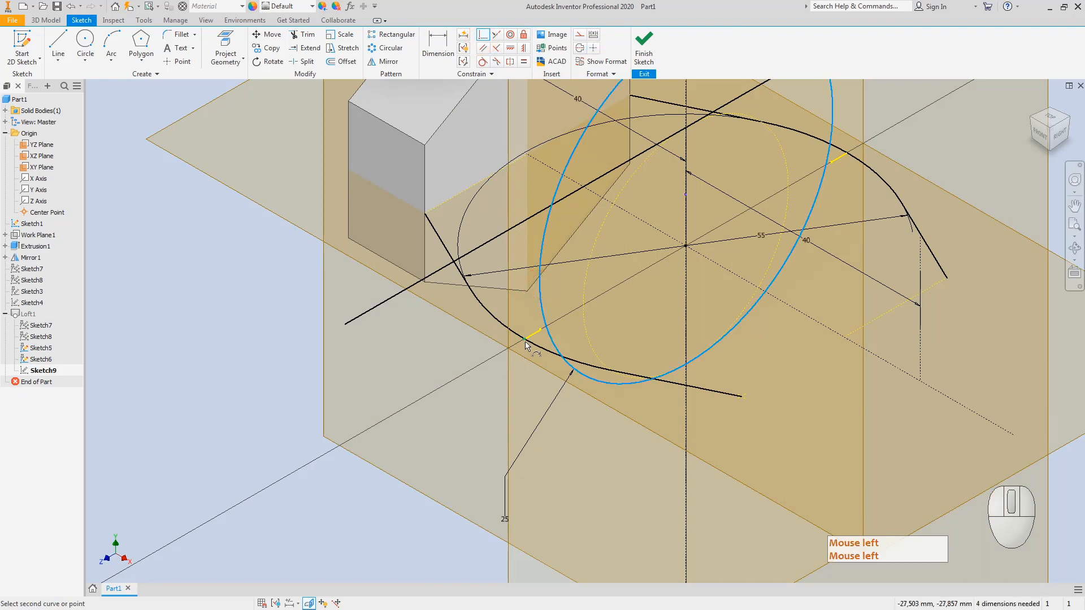
left_click(525, 343)
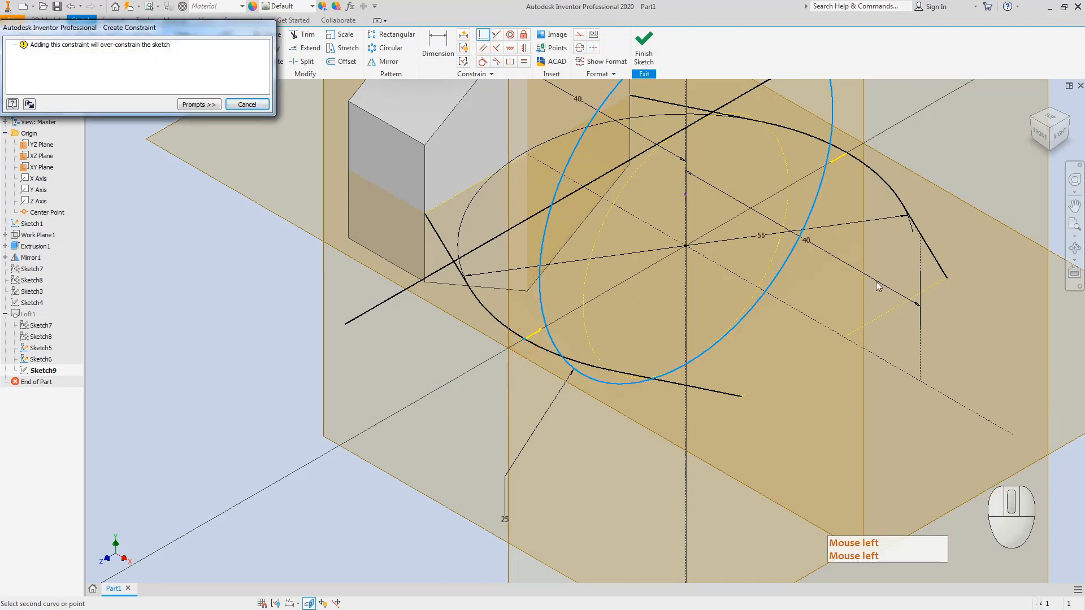
key("Escape")
left_click(1058, 139)
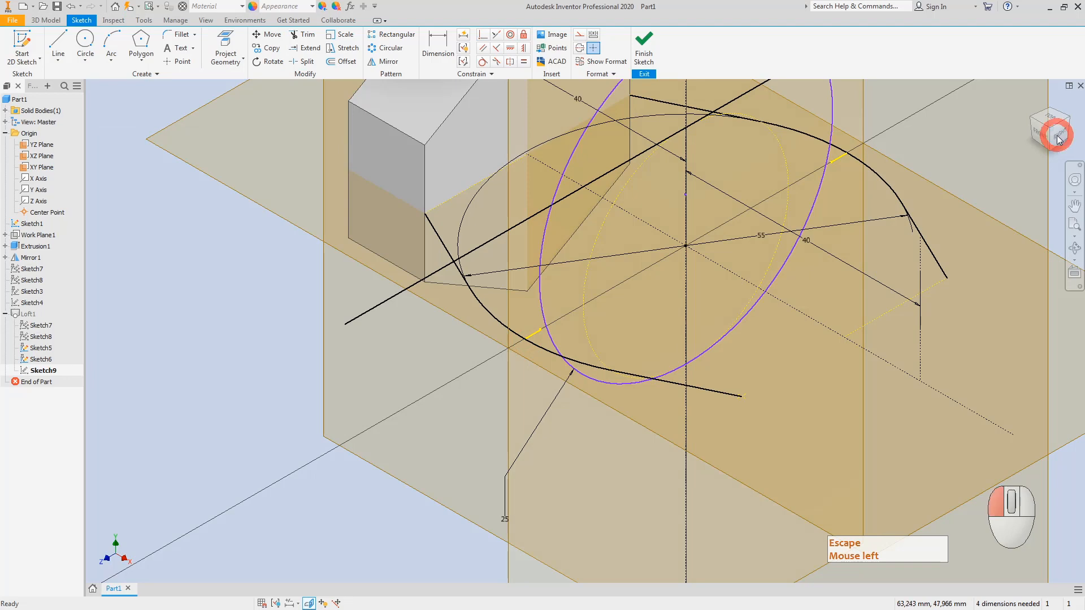
- Move the circle's centre down along the vertical construction line so it sits just above the origin
left_click(1056, 134)
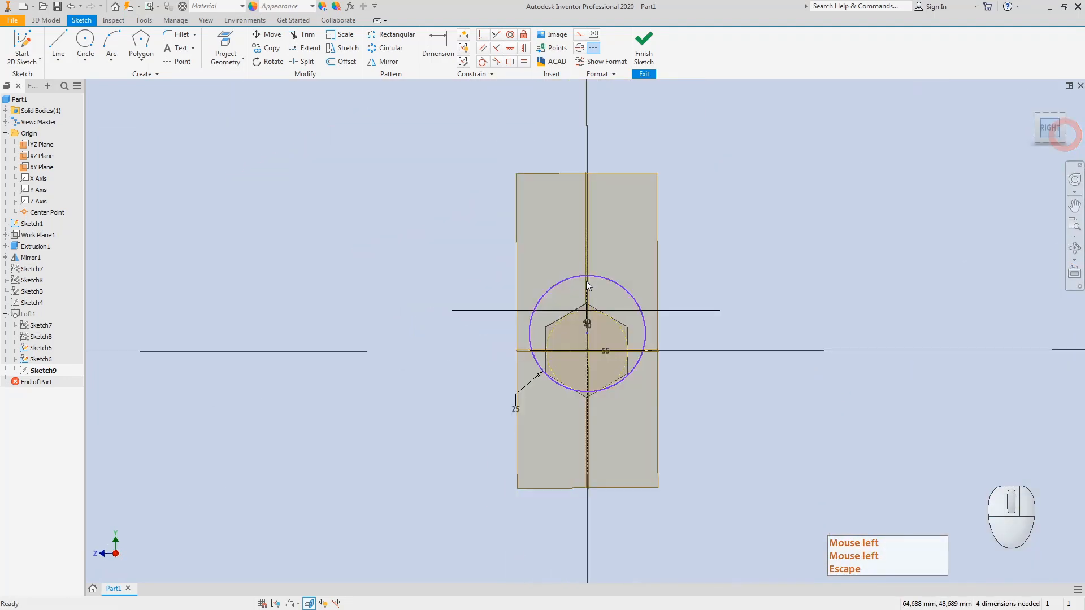
scroll(574, 337, "up", 3)
left_click_drag(600, 332, 600, 356)
key("Escape")
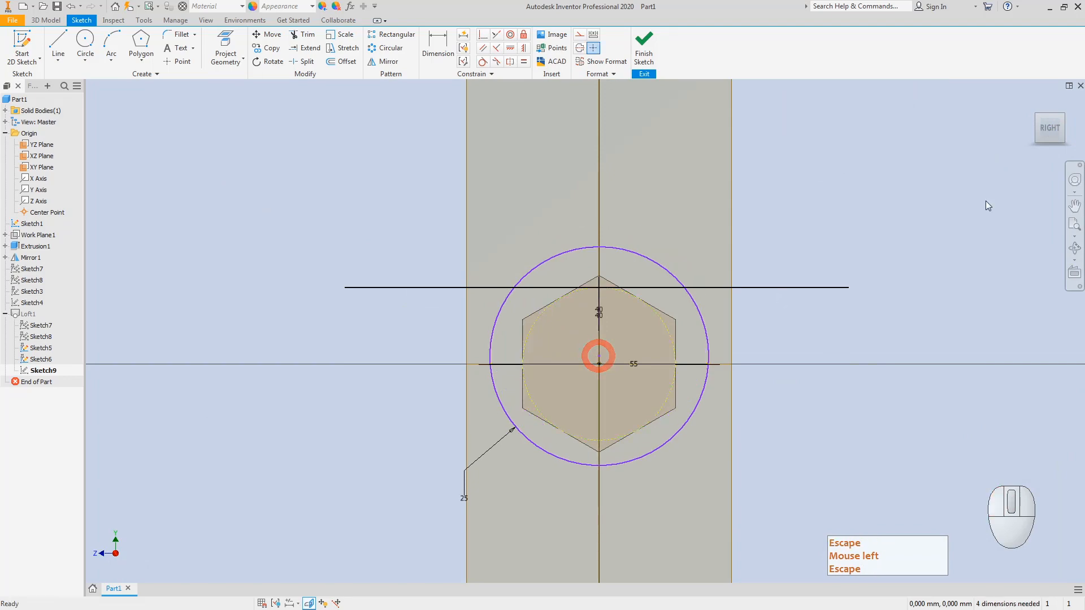
left_click(1037, 118)
left_click(1038, 117)
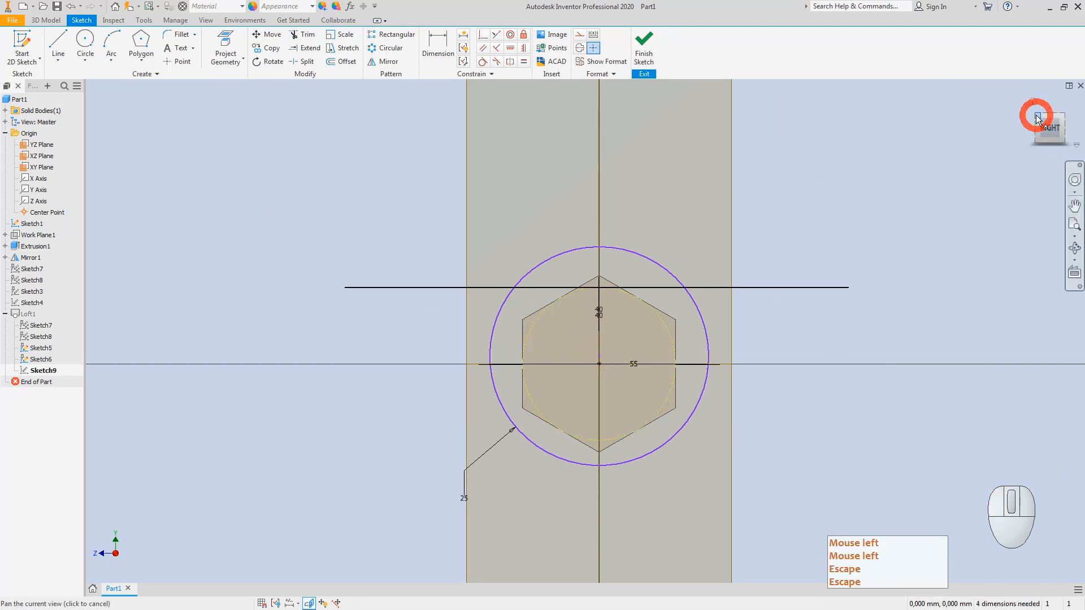
key("Escape")
key("Escape")
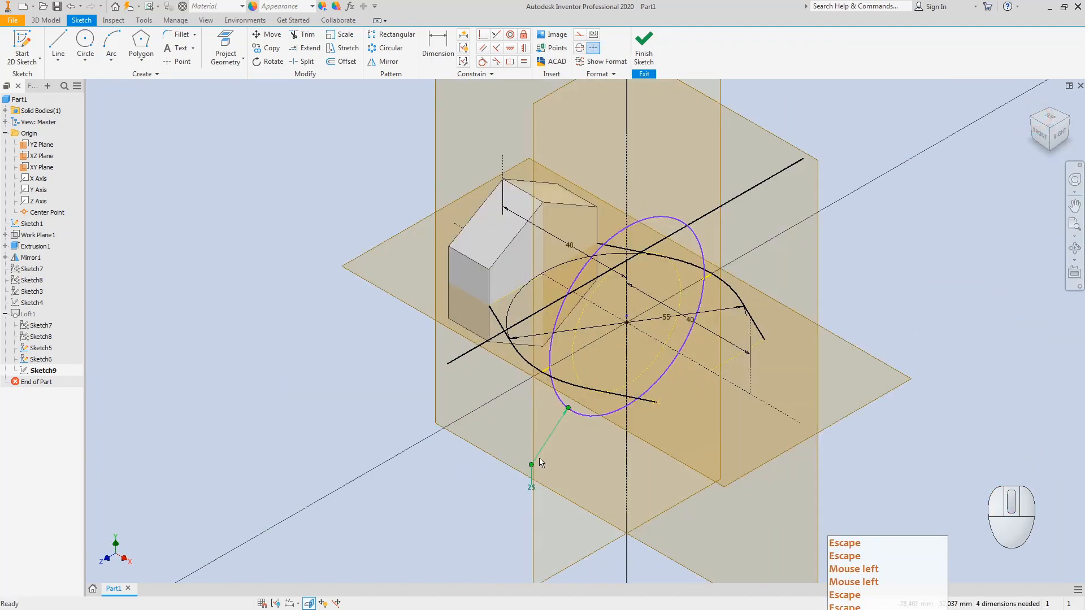
- Delete the 25 mm radius dimension of the circle in the middle profile sketch
left_click(538, 456)
key("Escape")
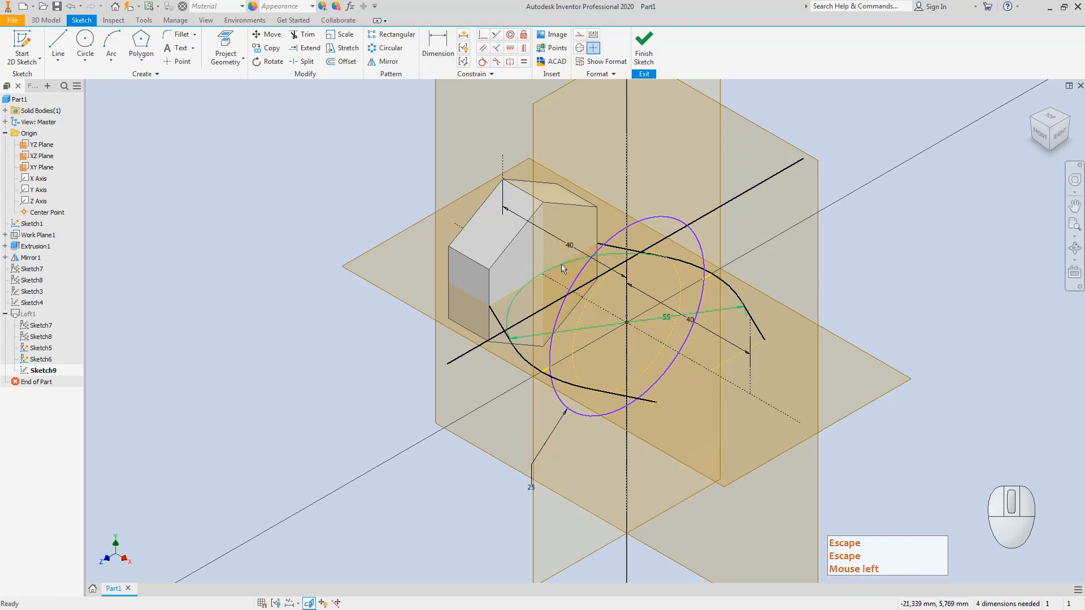
key("Escape")
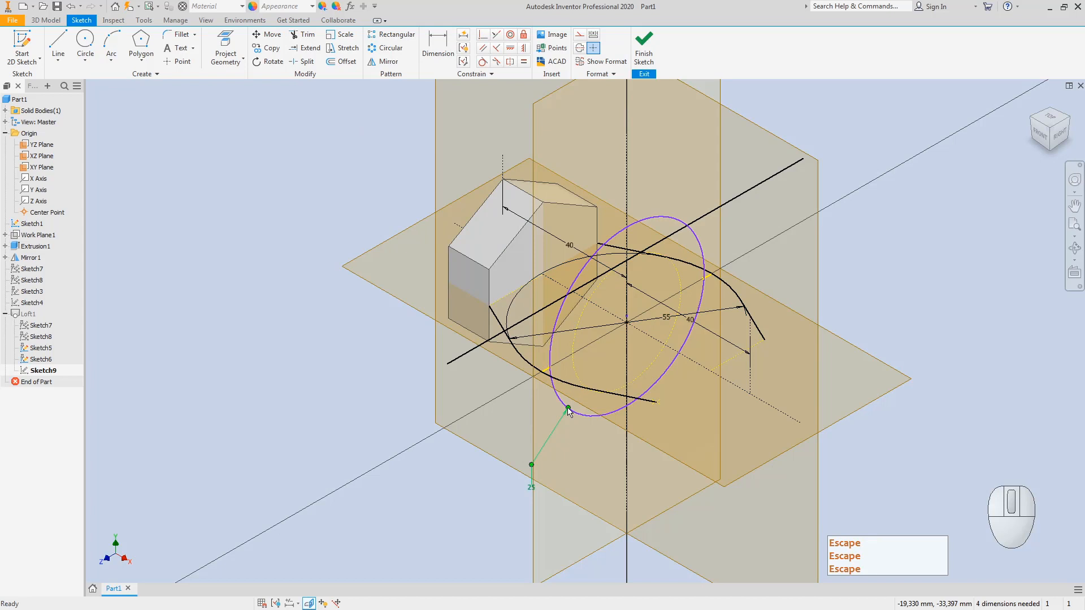
left_click(545, 440)
key("Escape")
- Constrain the circle coincident with the outer end of the projected line on the curved rail, and move its centre slightly up
left_click(484, 34)
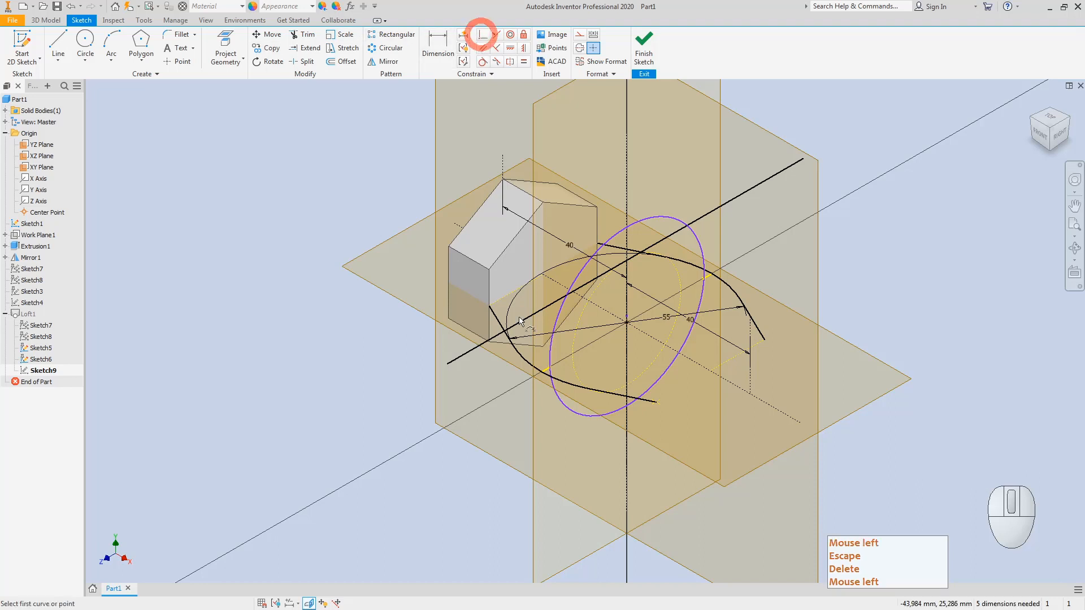
left_click(549, 359)
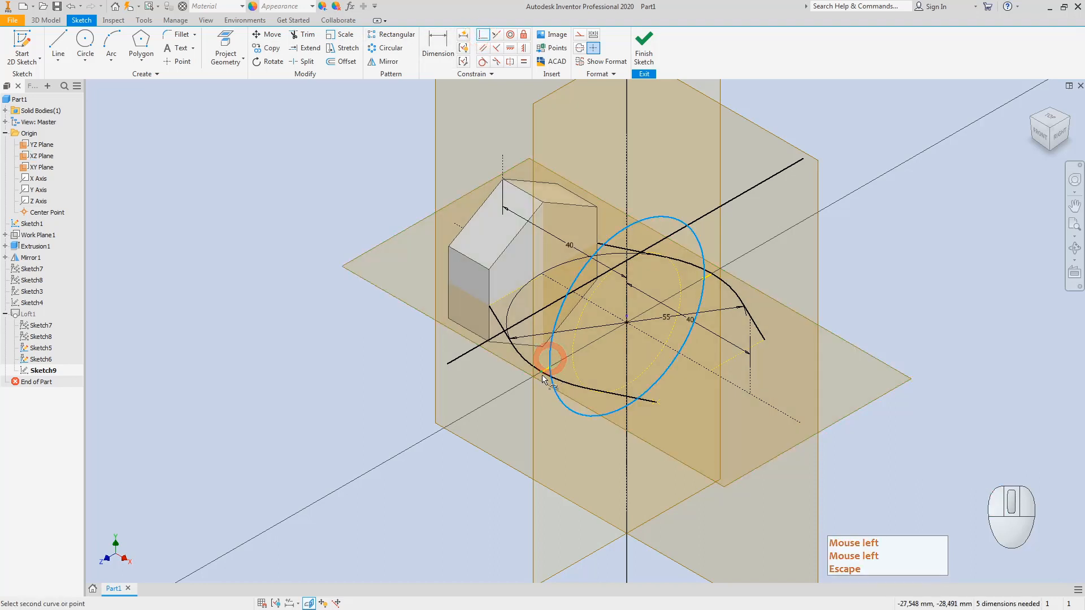
left_click(541, 374)
key("Escape")
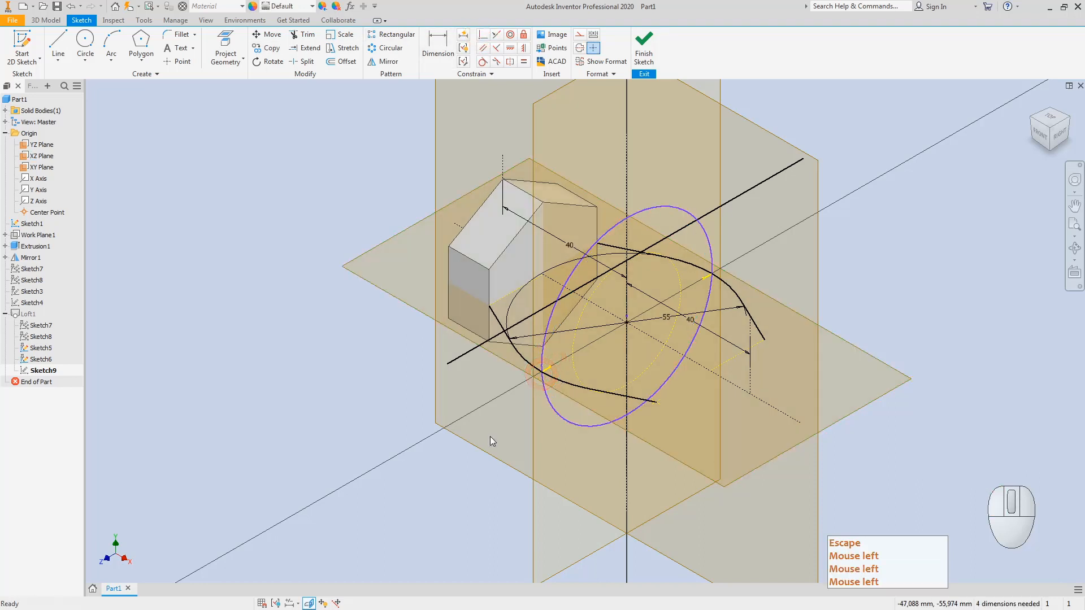
left_click_drag(638, 303, 626, 309)
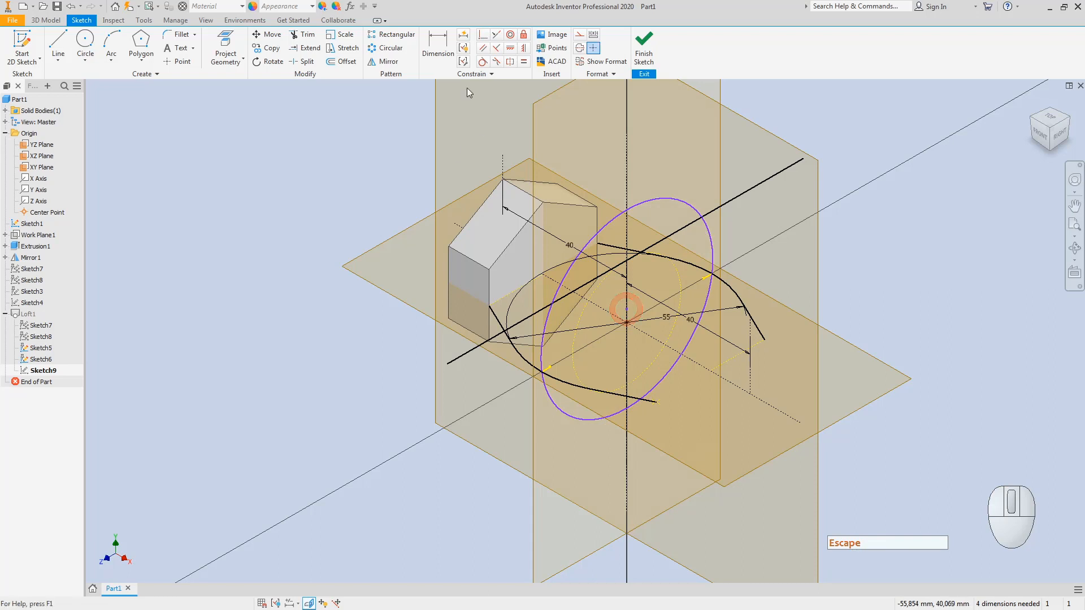
- Add a radius dimension to the circle, placed below it
left_click(438, 39)
left_click(550, 401)
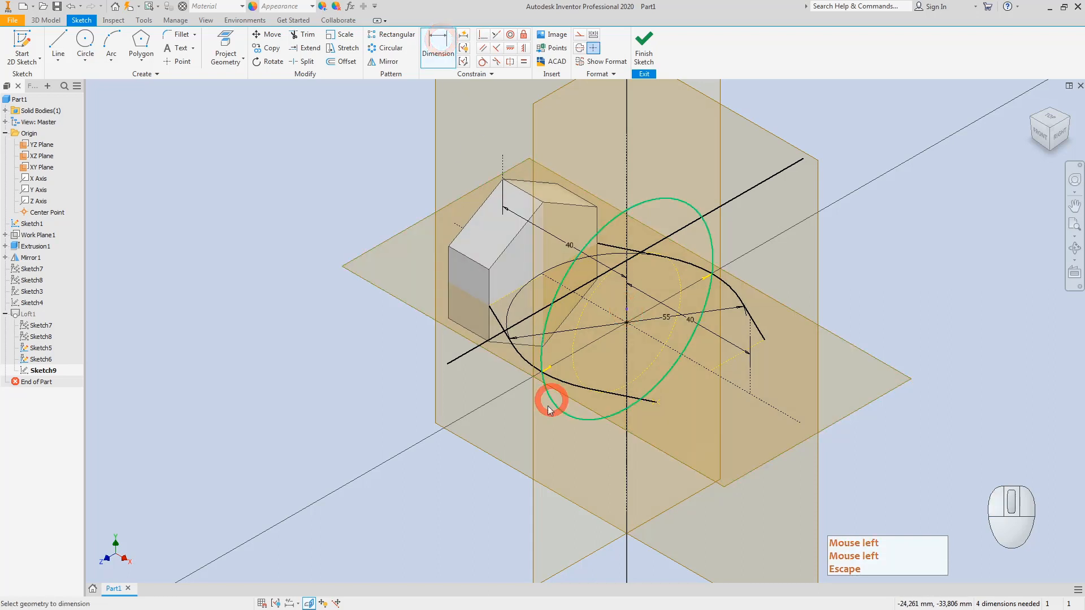
right_click(541, 438)
mouse_move(554, 490)
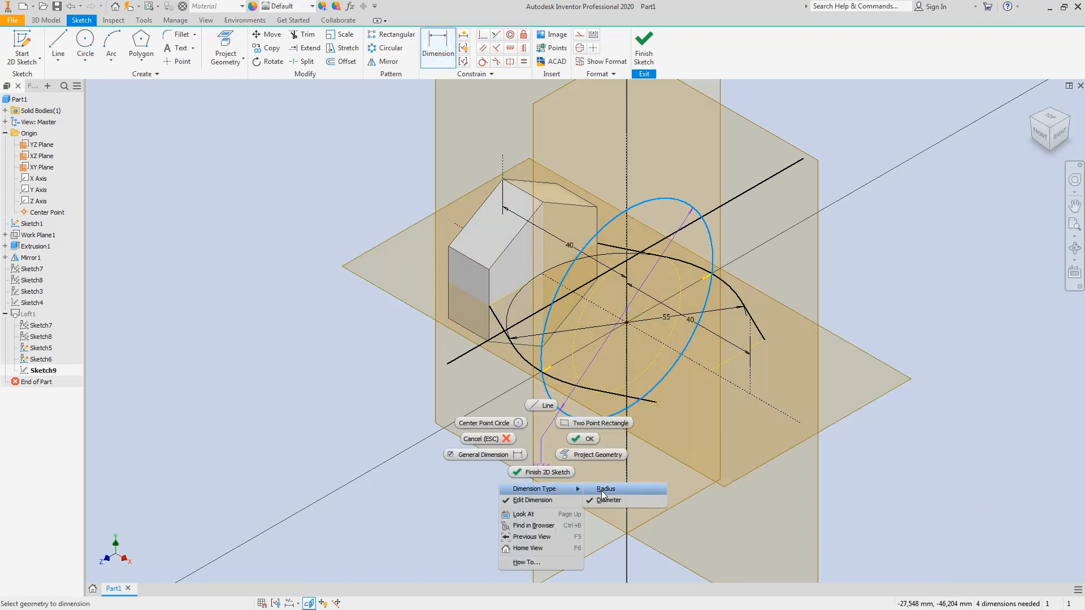
left_click(602, 489)
left_click(506, 501)
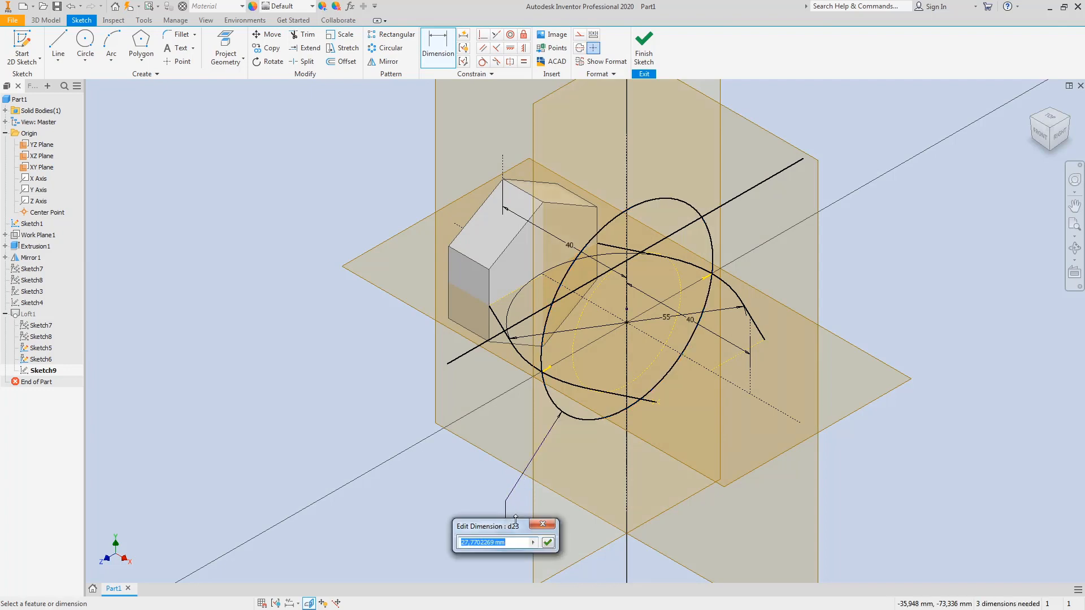
type("275")
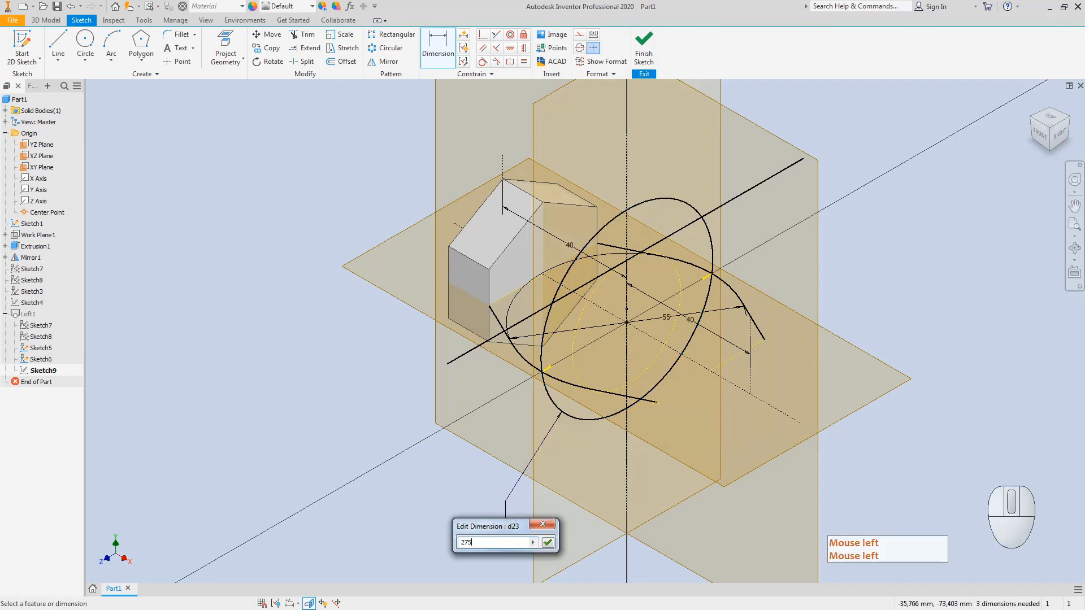
key("BackSpace")
key("BackSpace")
key("Return")
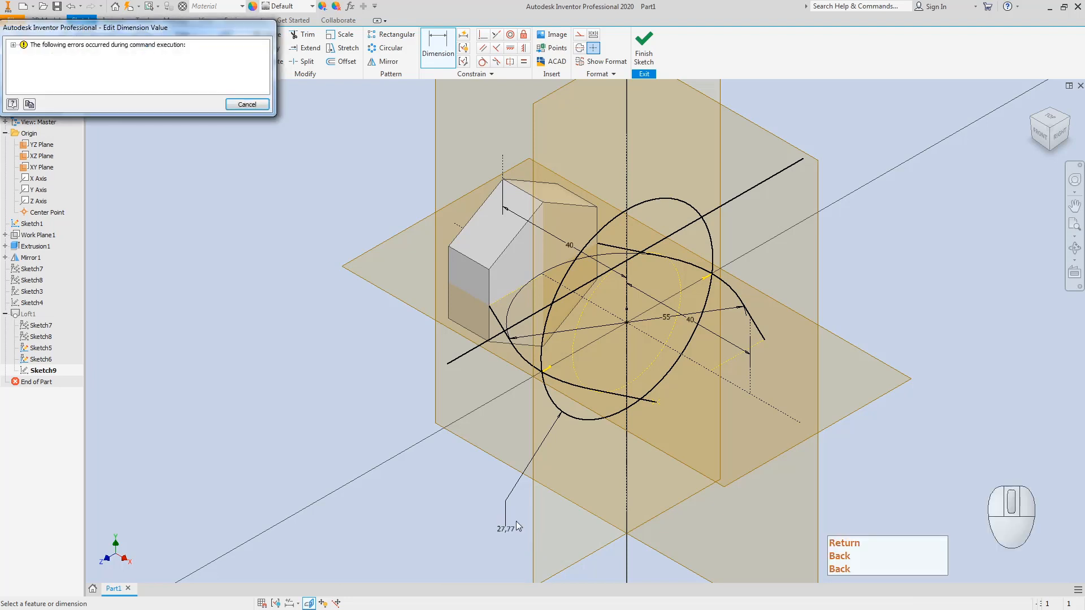
left_click(246, 105)
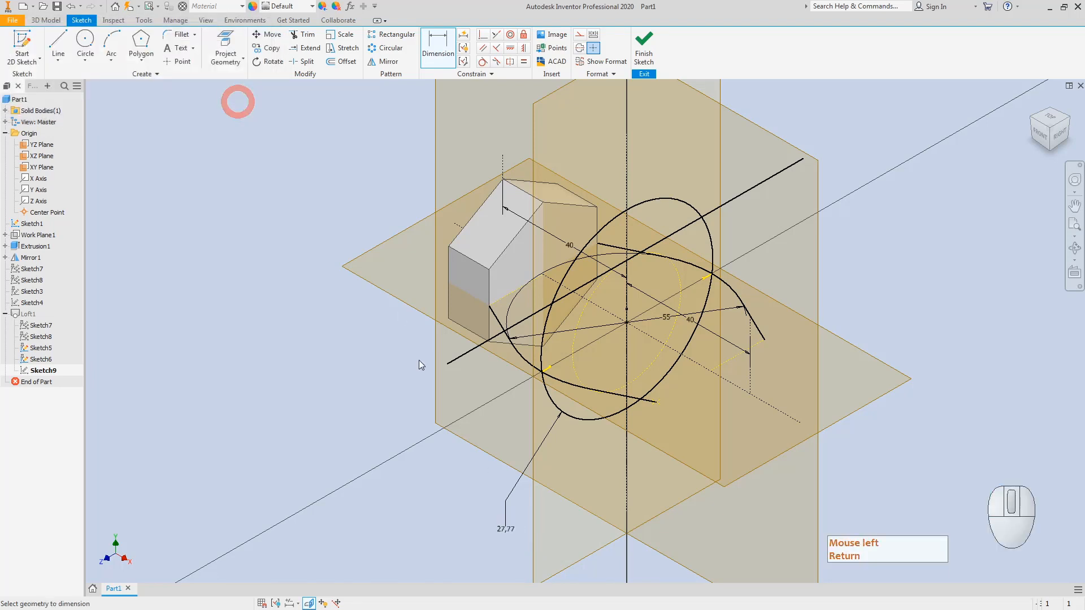
- Set the circle's radius dimension to 27.5 mm
left_click(507, 528)
left_click(507, 528)
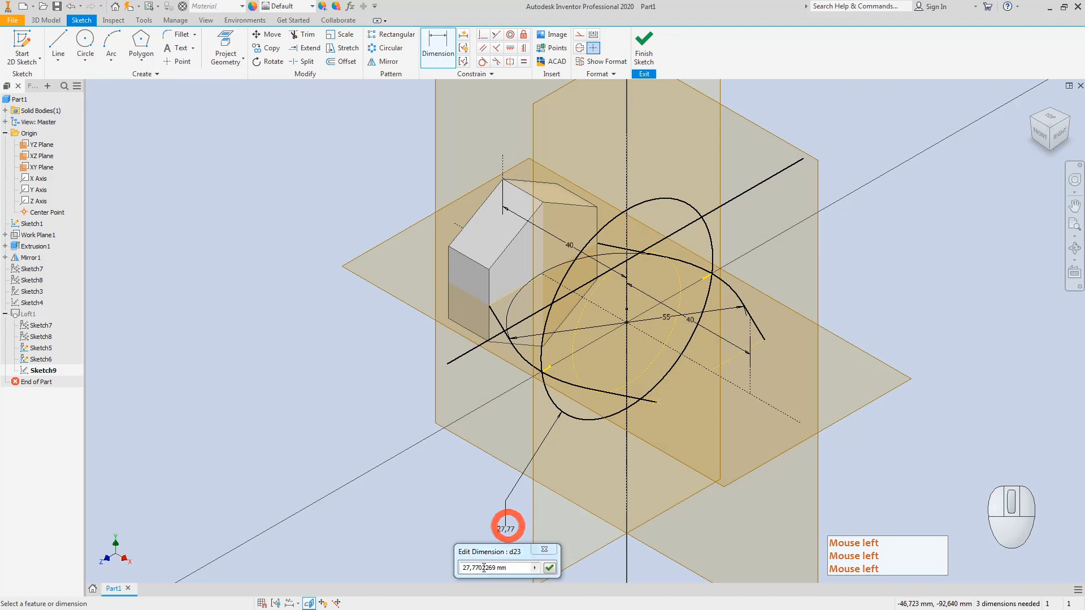
left_click(486, 570)
left_click_drag(514, 567, 442, 559)
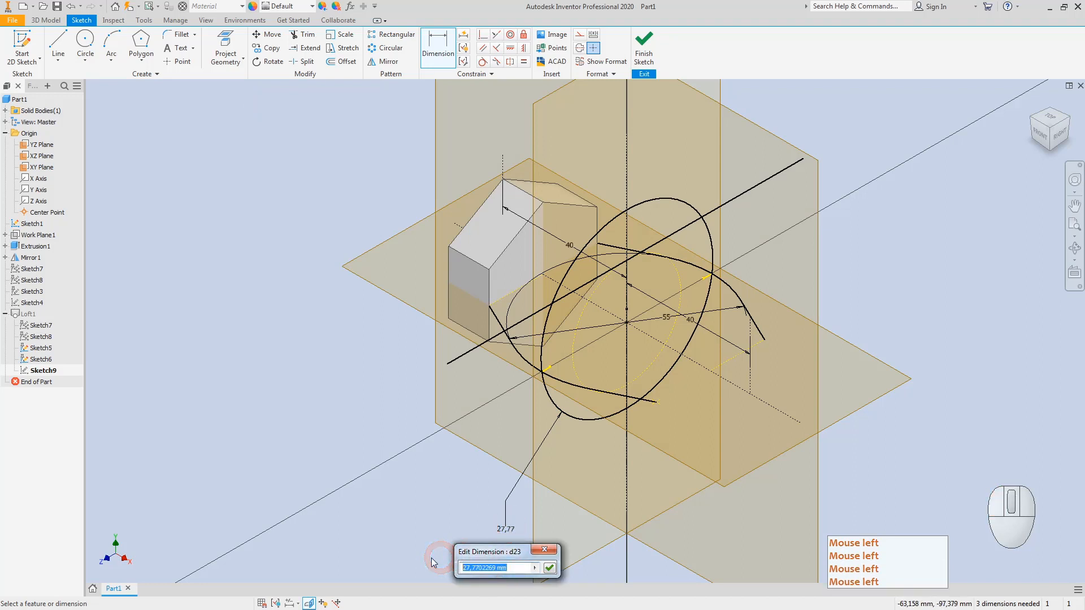
type("27.5")
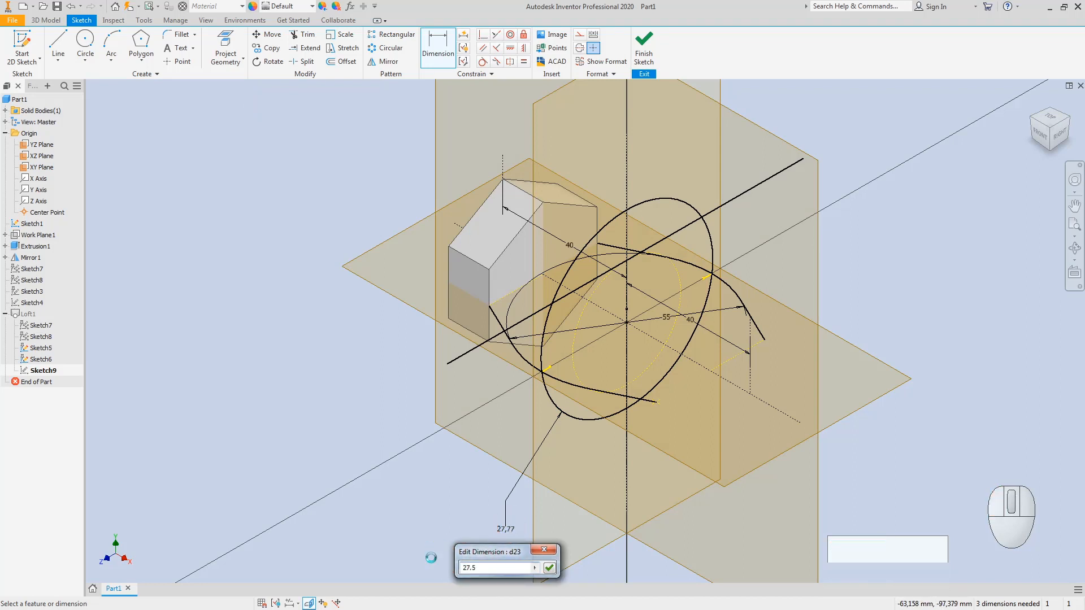
key("Return")
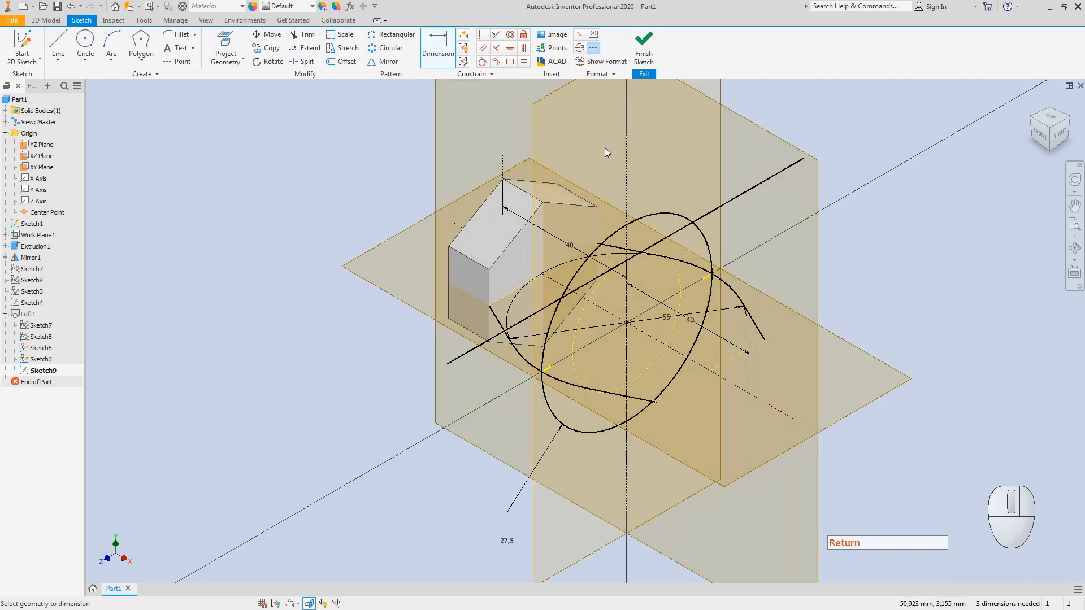
- Trim both ends of the horizontal line outside the circle and the arc above the line, and finish the sketch
left_click(1057, 131)
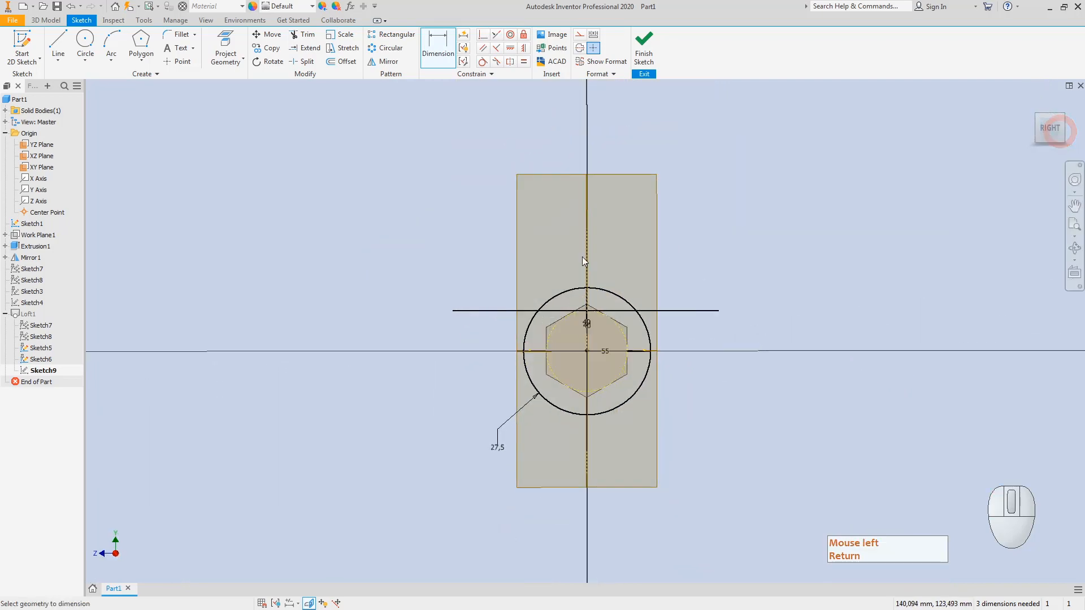
left_click(305, 35)
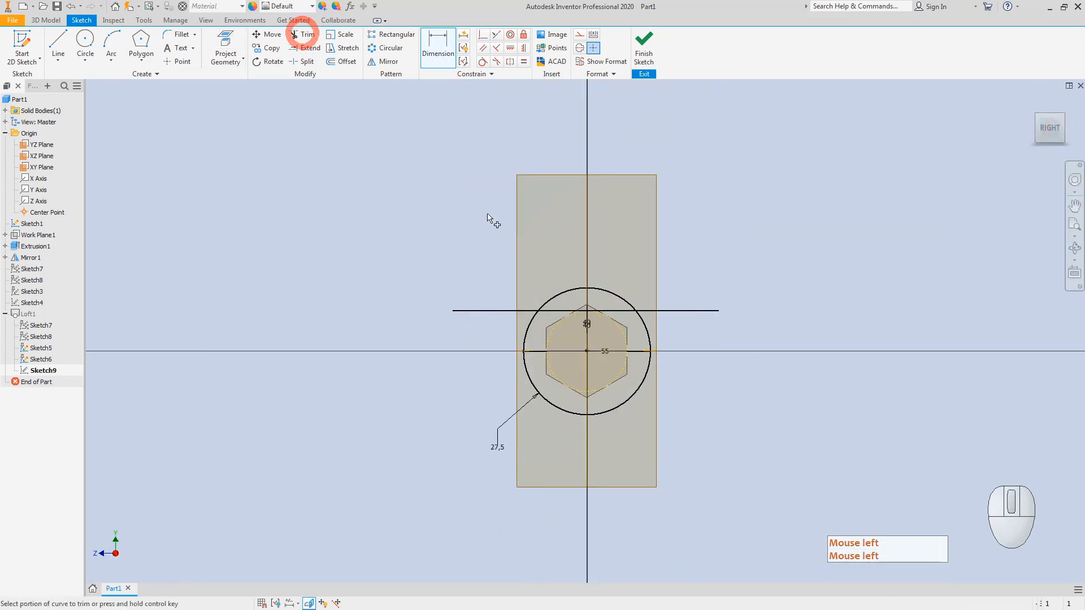
left_click(690, 313)
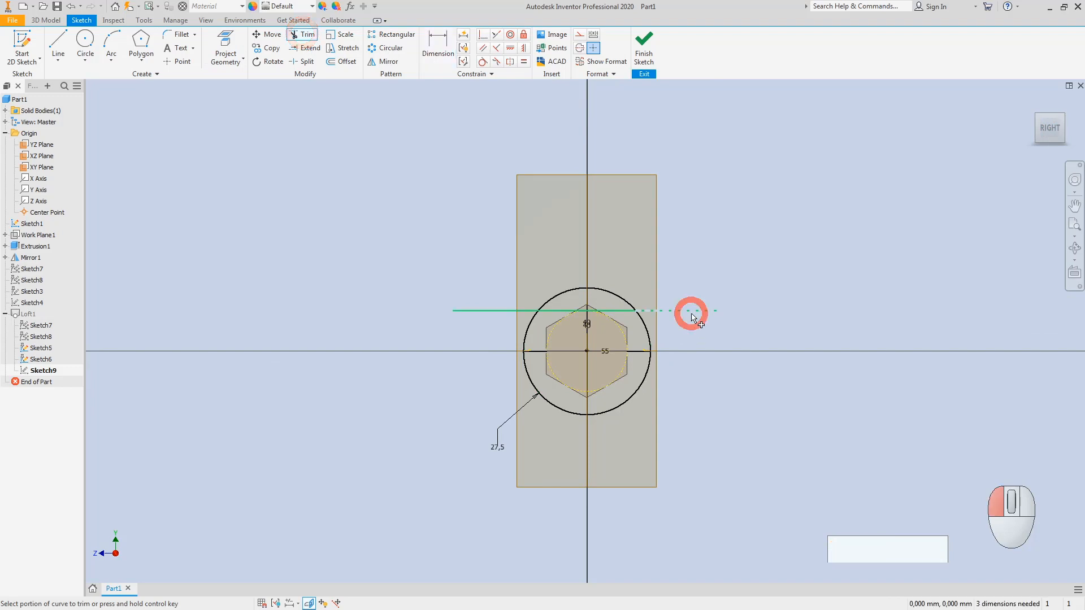
left_click(468, 312)
left_click(560, 290)
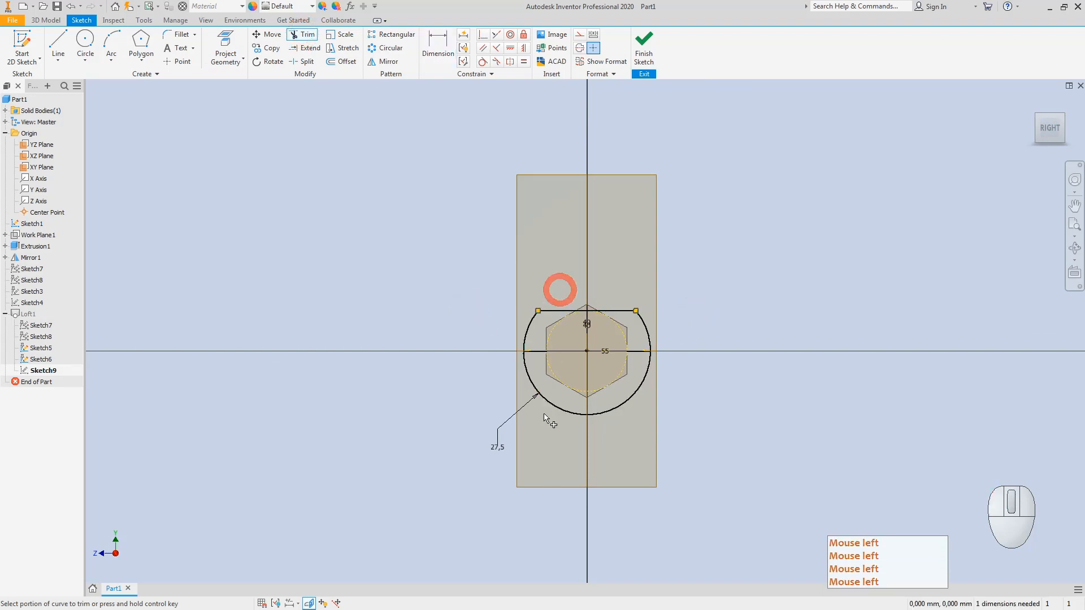
left_click(643, 45)
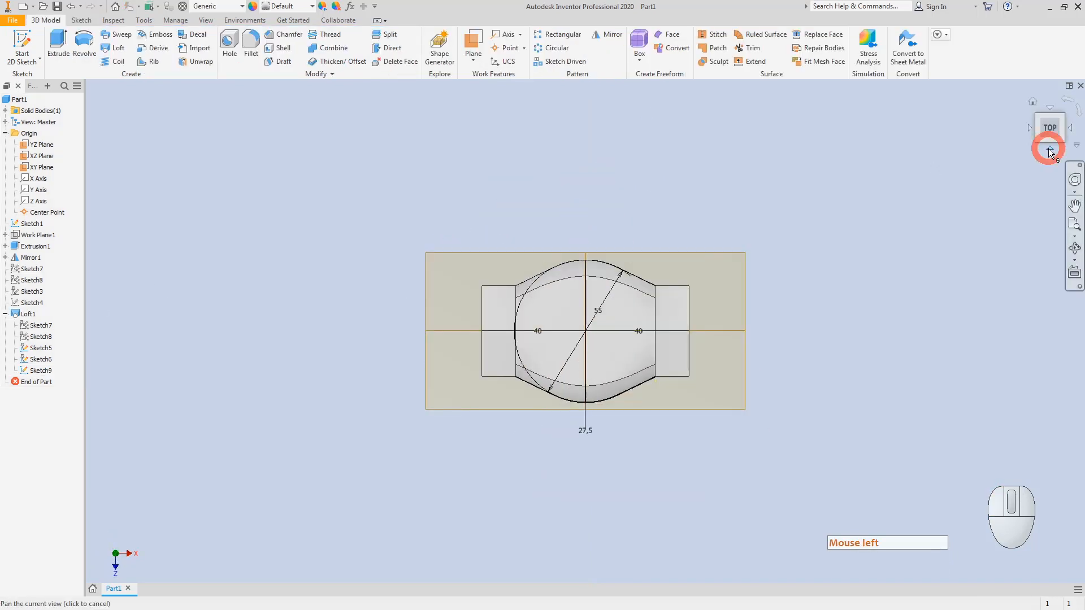
- Examine the updated loft between the hexagonal ends from the front, right and isometric views, and switch to the reference drawing in Paint
left_click(1050, 150)
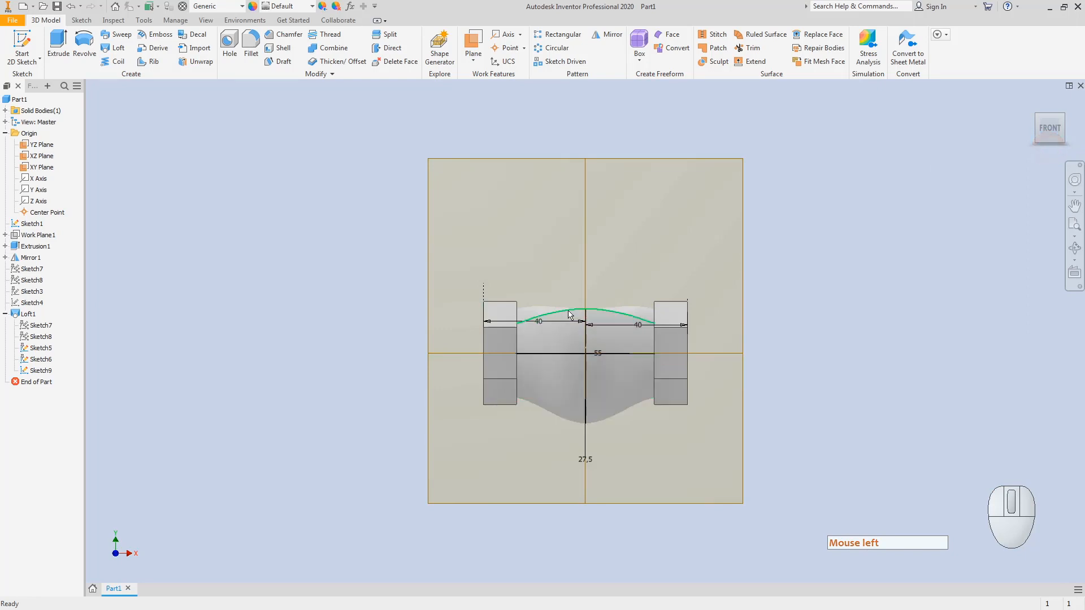
left_click(1038, 118)
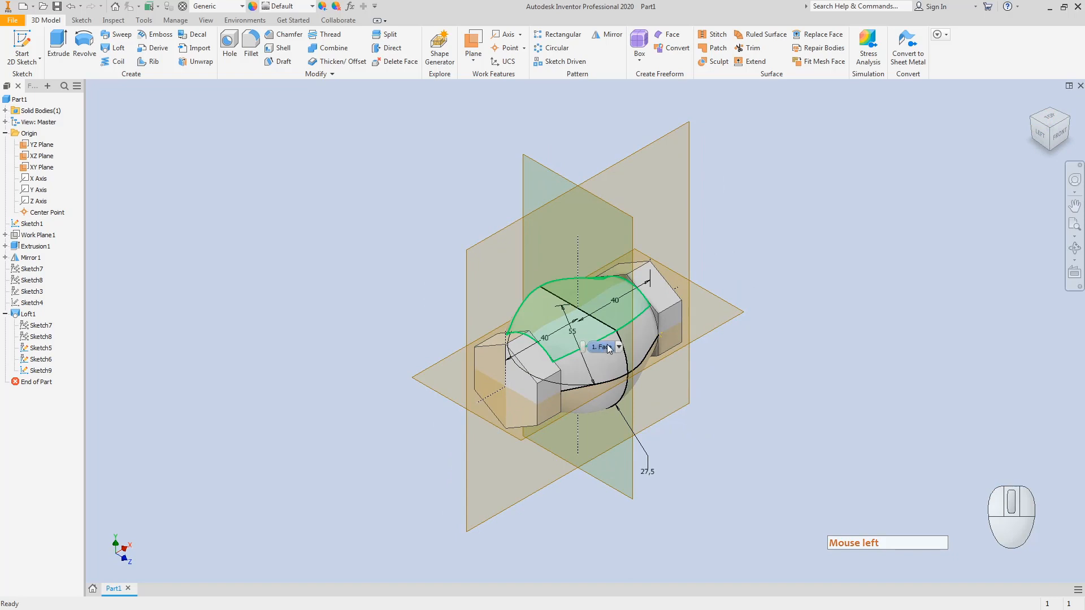
left_click(1069, 120)
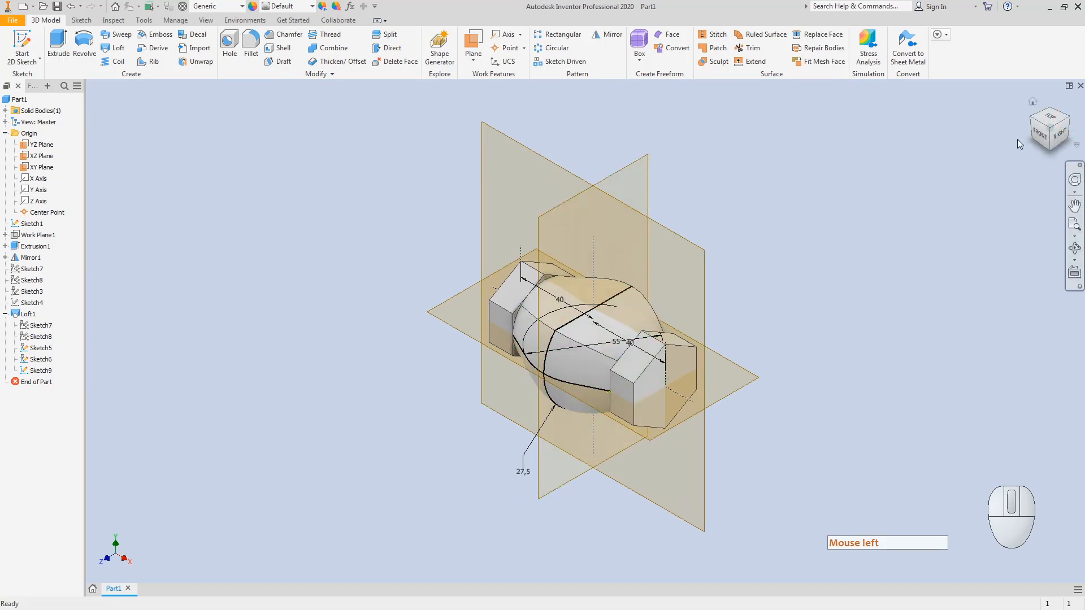
left_click(1054, 136)
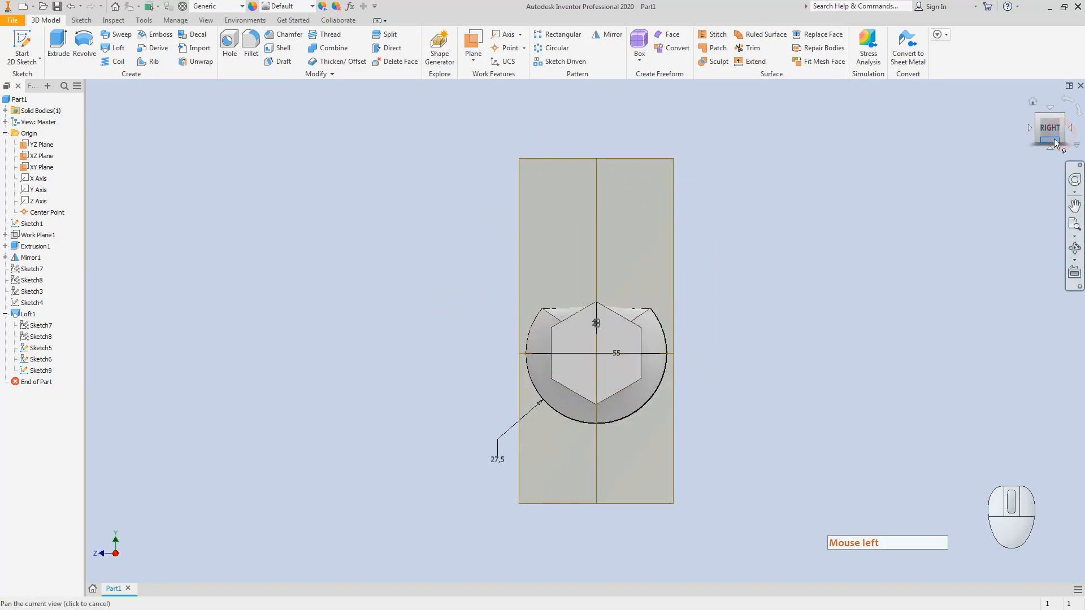
left_click(1064, 117)
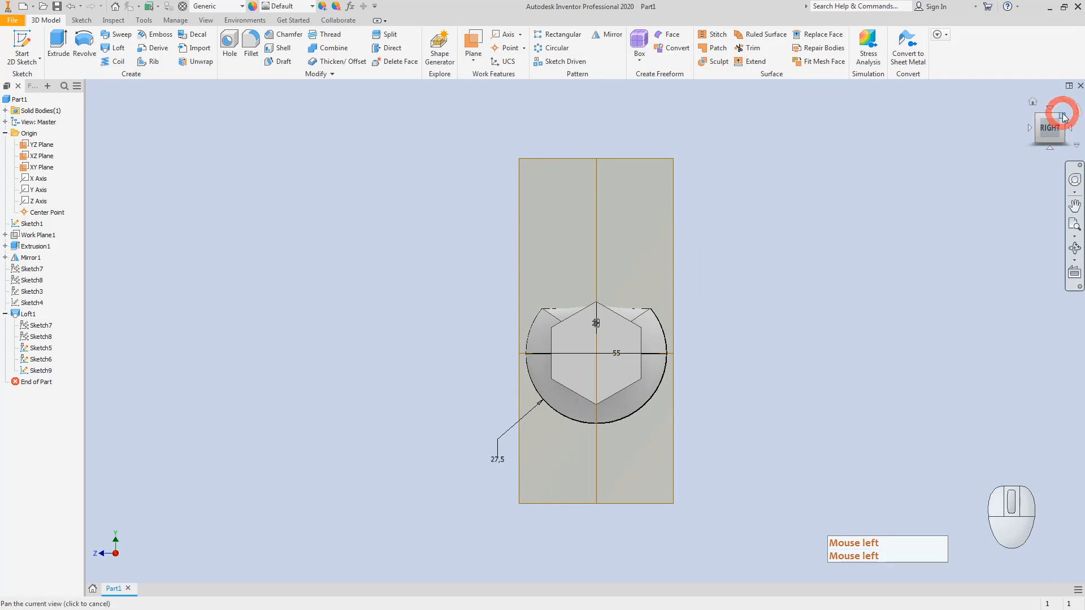
left_click(1063, 119)
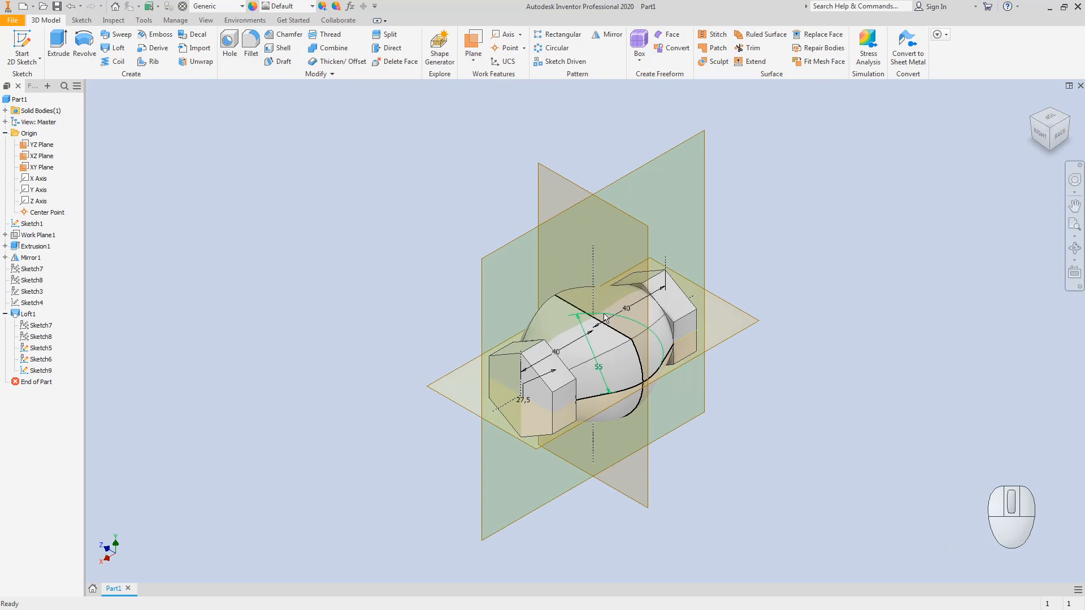
mouse_move(623, 335)
left_click(435, 225)
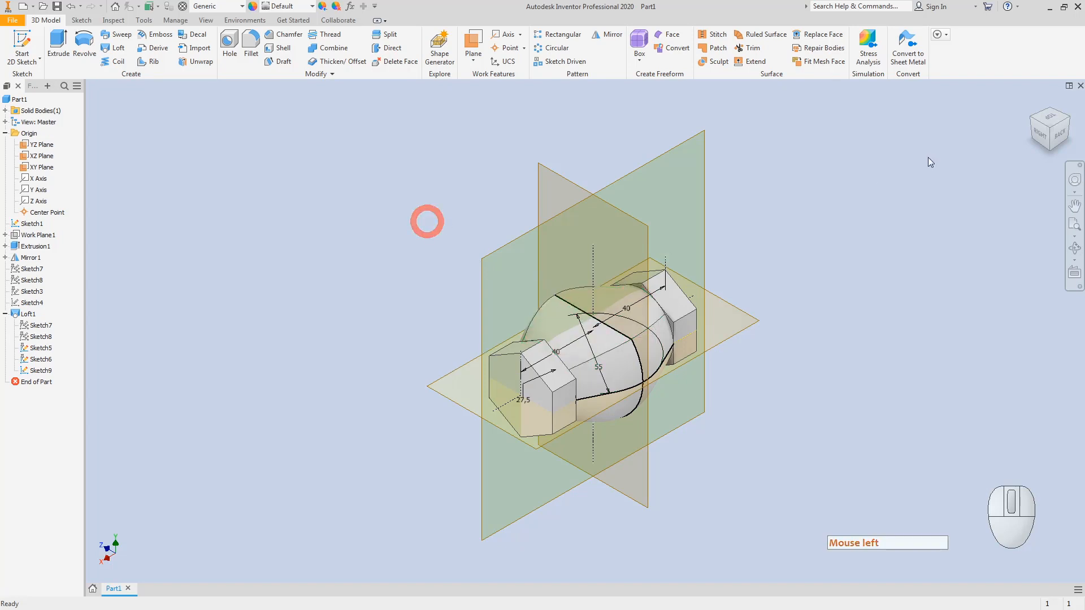
left_click(1032, 118)
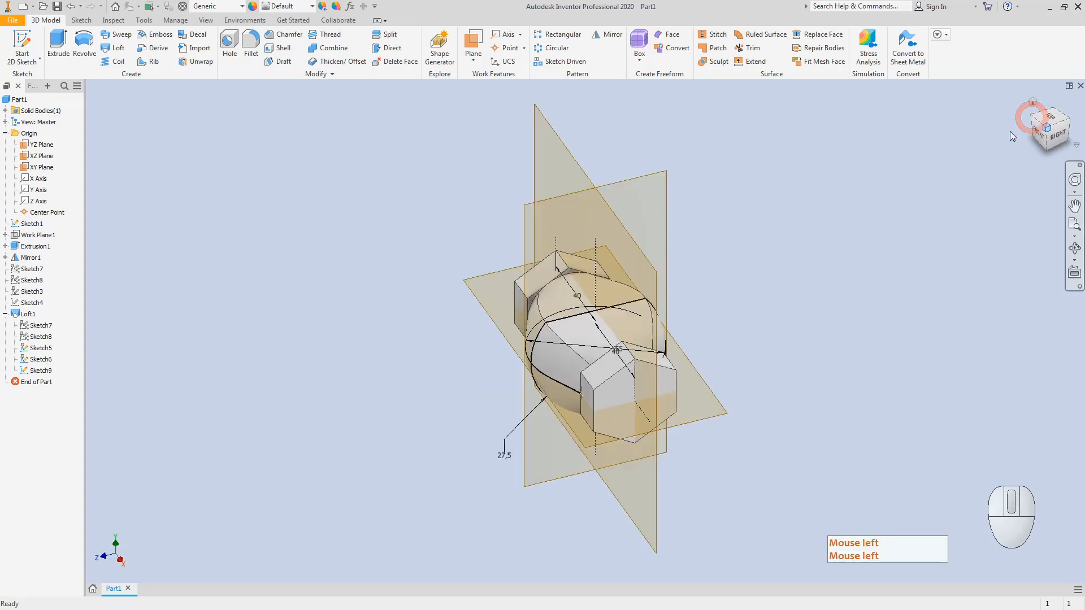
left_click(1041, 138)
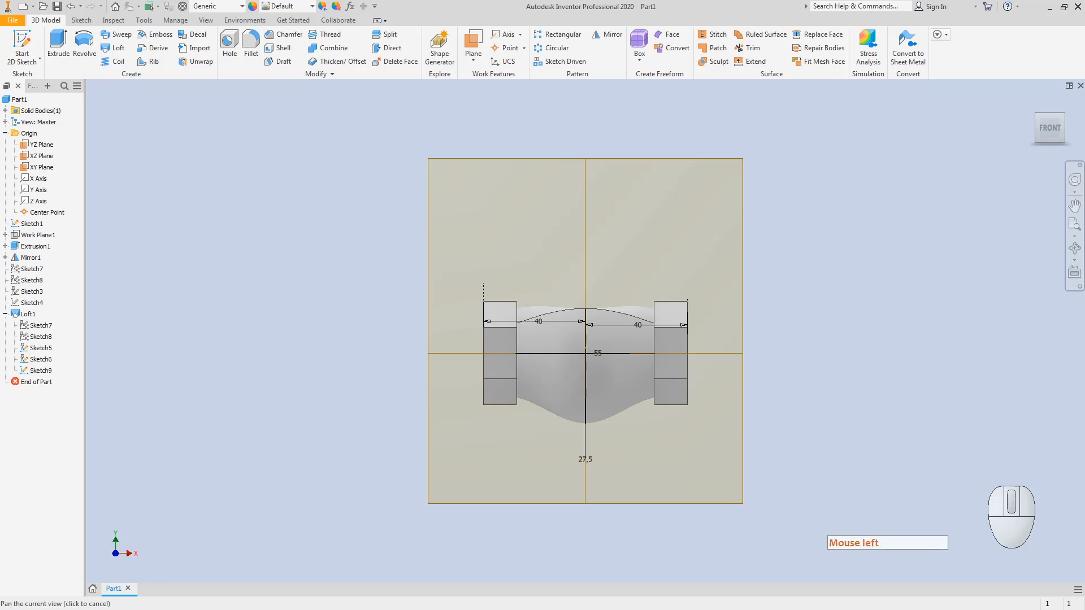
left_click(1065, 351)
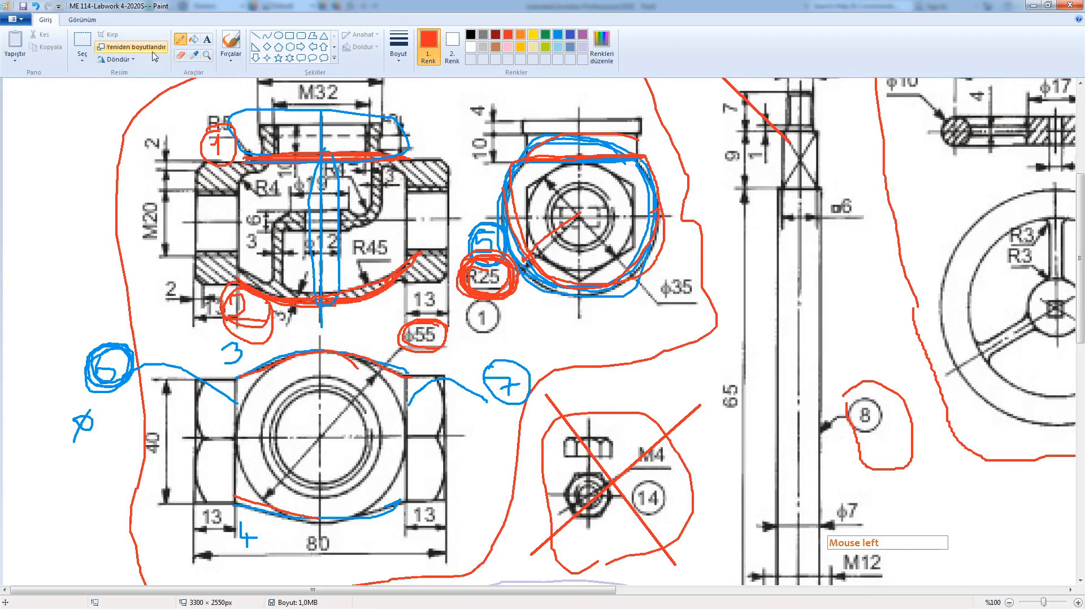
- Undo all the red and blue pen markings drawn over the valve body's three views
left_click(35, 6)
left_click(36, 6)
left_click(36, 6)
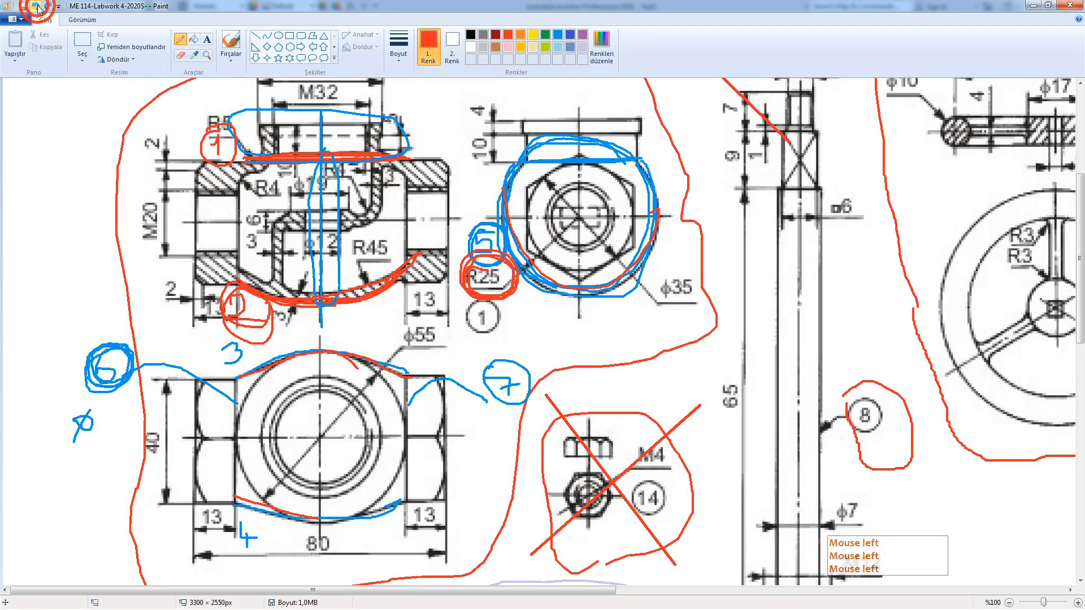
left_click(36, 6)
left_click(35, 7)
left_click(36, 6)
left_click(36, 6)
left_click(35, 6)
left_click(36, 6)
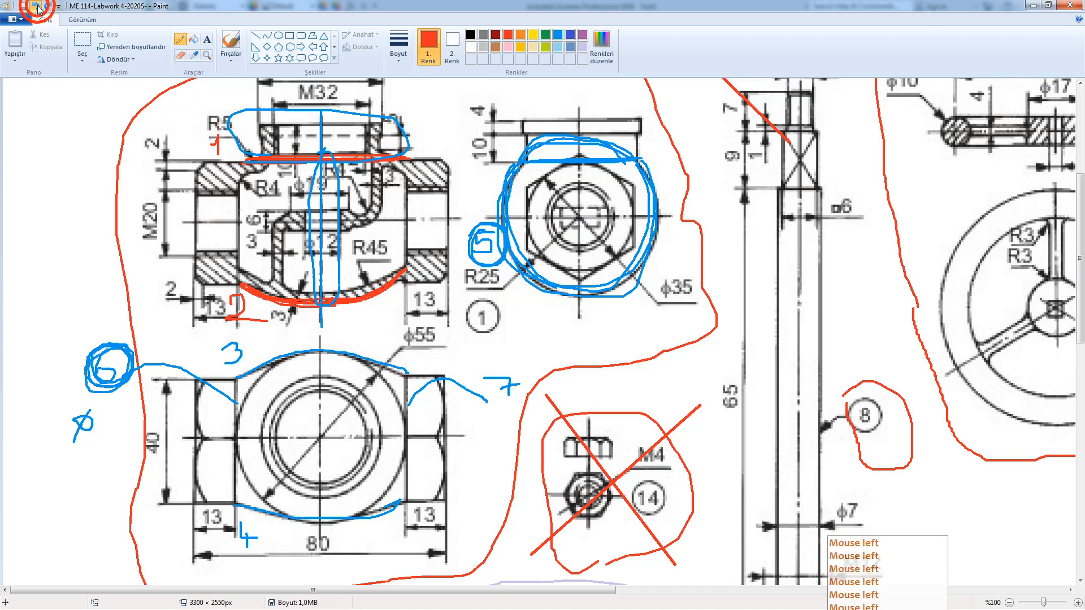
left_click(36, 6)
left_click(36, 6)
left_click(36, 6)
left_click(35, 6)
left_click(36, 6)
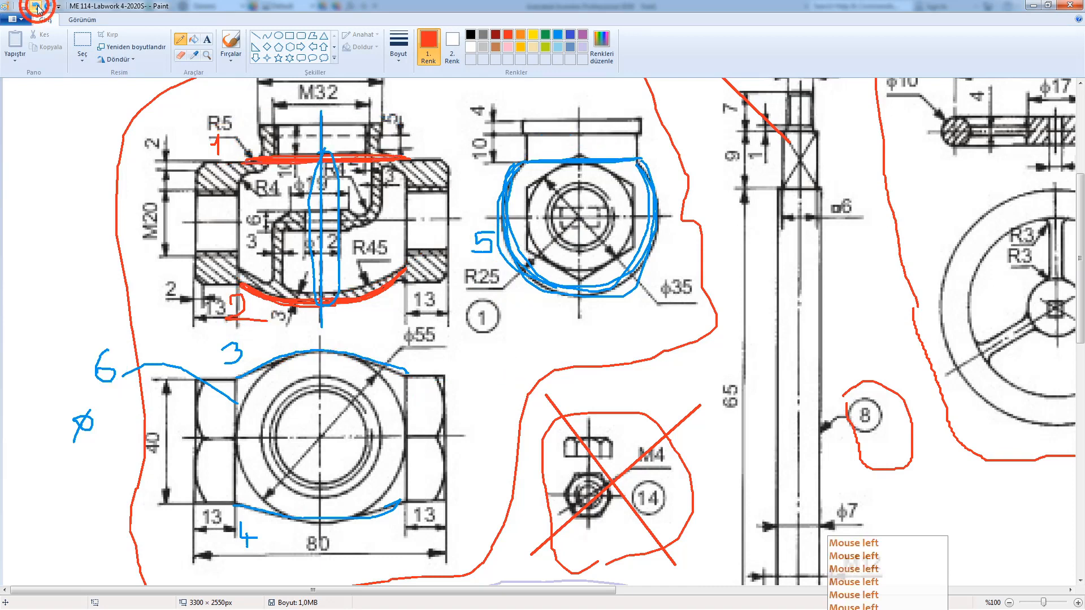
left_click(36, 7)
left_click(35, 6)
left_click(36, 6)
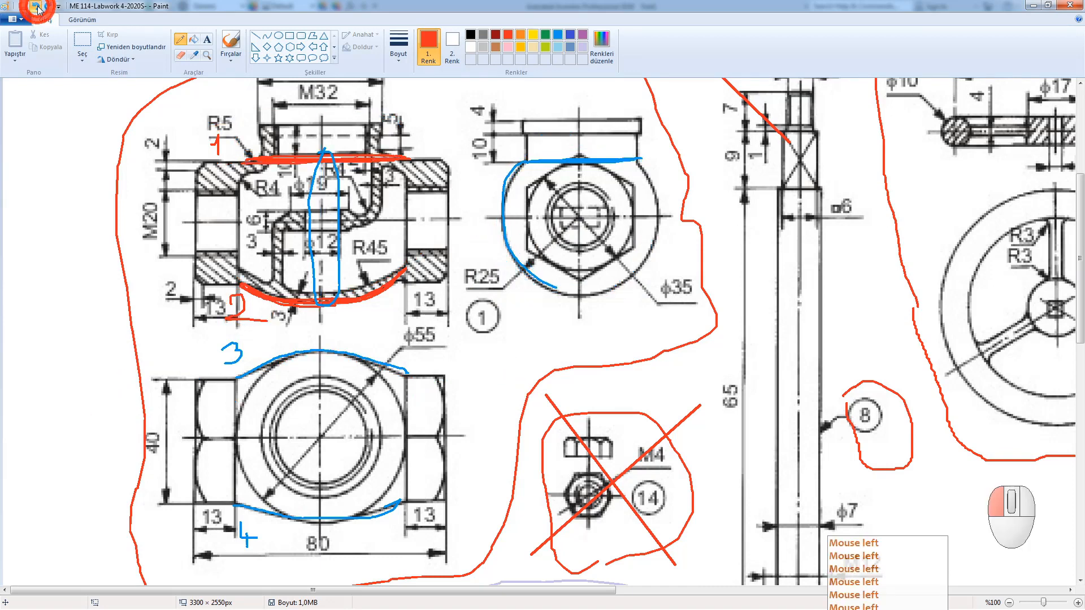
left_click(36, 6)
left_click(35, 7)
left_click(35, 7)
left_click(35, 7)
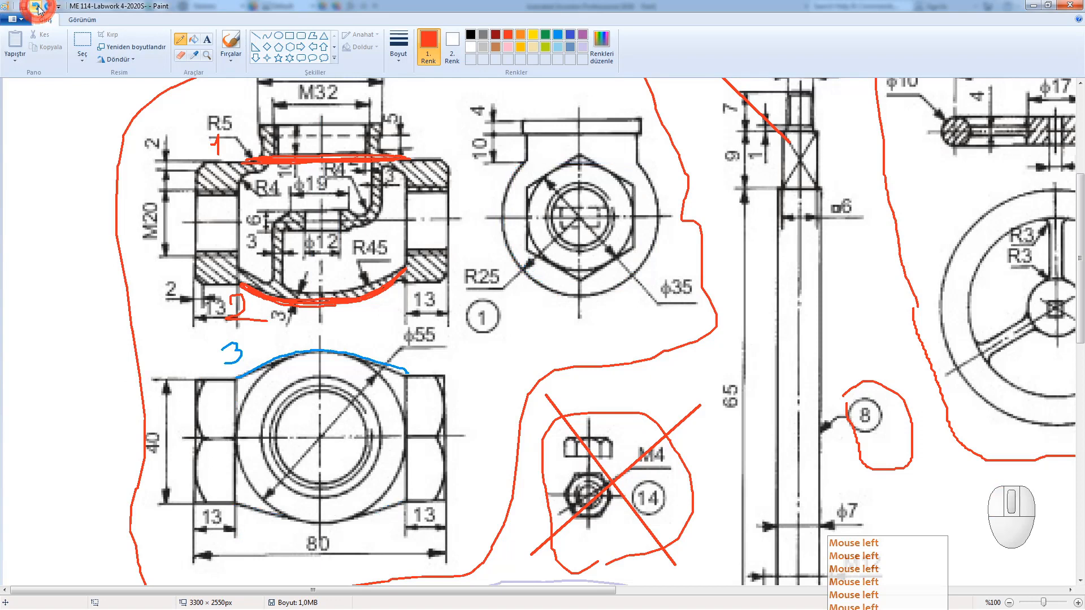
left_click(35, 6)
left_click(36, 6)
left_click(36, 6)
left_click(36, 6)
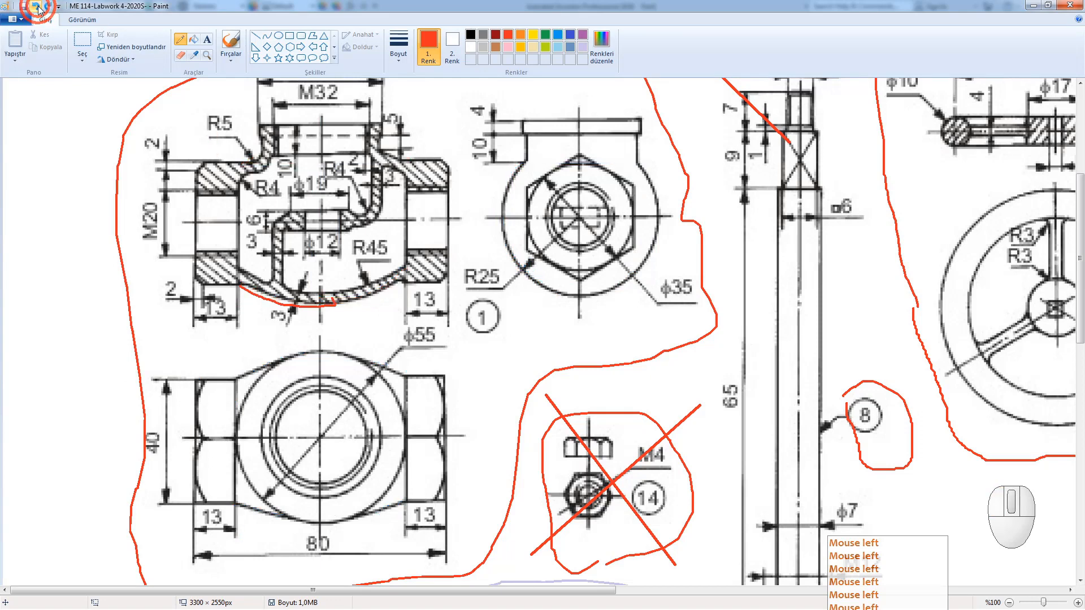
left_click(35, 7)
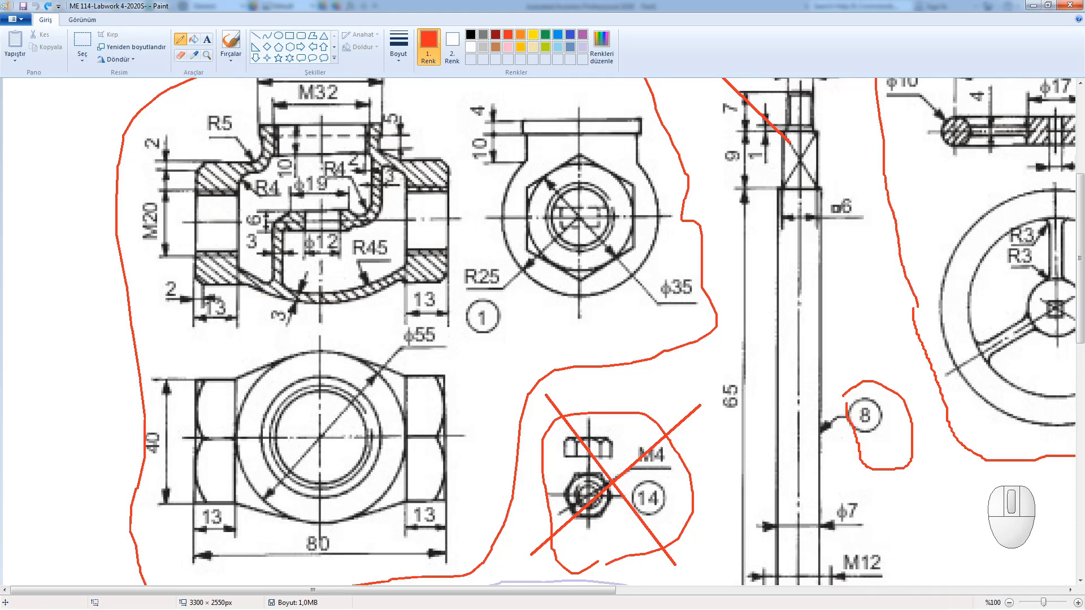
- Mark the upper neck, its φ39 and M32 dimensions, the bore outline and depth, and the horizontal M20 bore in red on the section view
left_click_drag(1080, 244, 1075, 221)
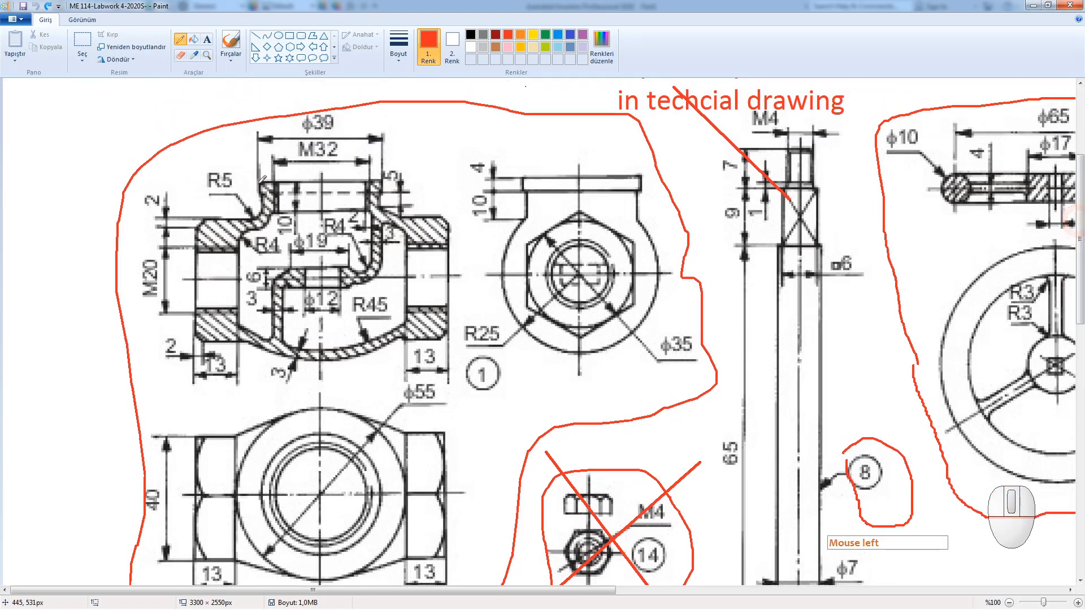
mouse_move(245, 186)
left_mouse_down()
mouse_move(290, 142)
mouse_move(354, 148)
mouse_move(387, 167)
mouse_move(399, 216)
mouse_move(383, 242)
mouse_move(283, 244)
mouse_move(251, 214)
mouse_move(247, 179)
left_mouse_up()
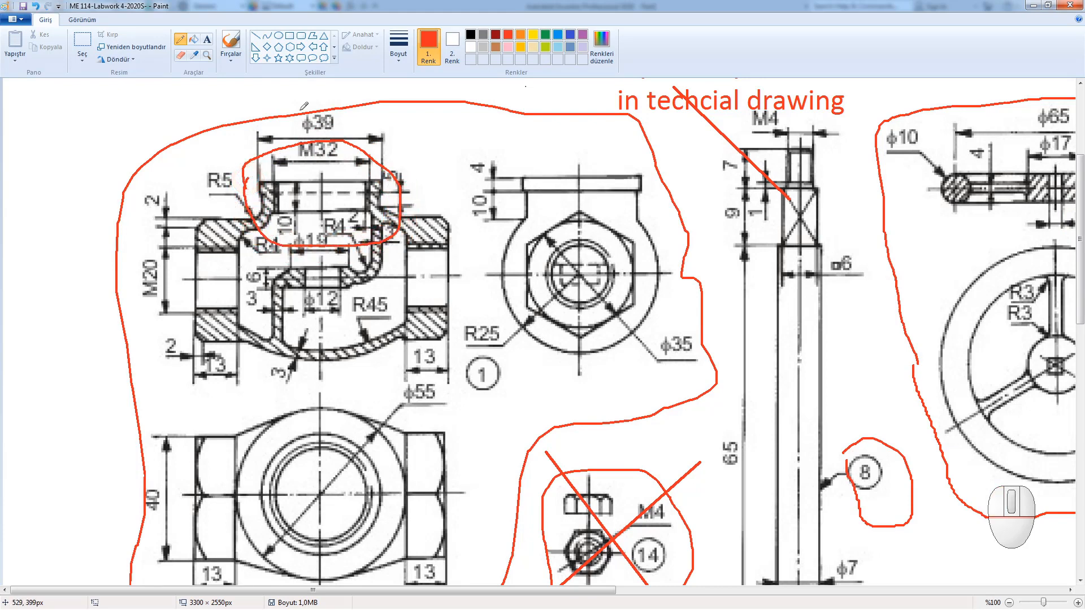
mouse_move(304, 106)
left_mouse_down()
mouse_move(334, 121)
mouse_move(291, 116)
mouse_move(330, 99)
mouse_move(311, 108)
left_mouse_up()
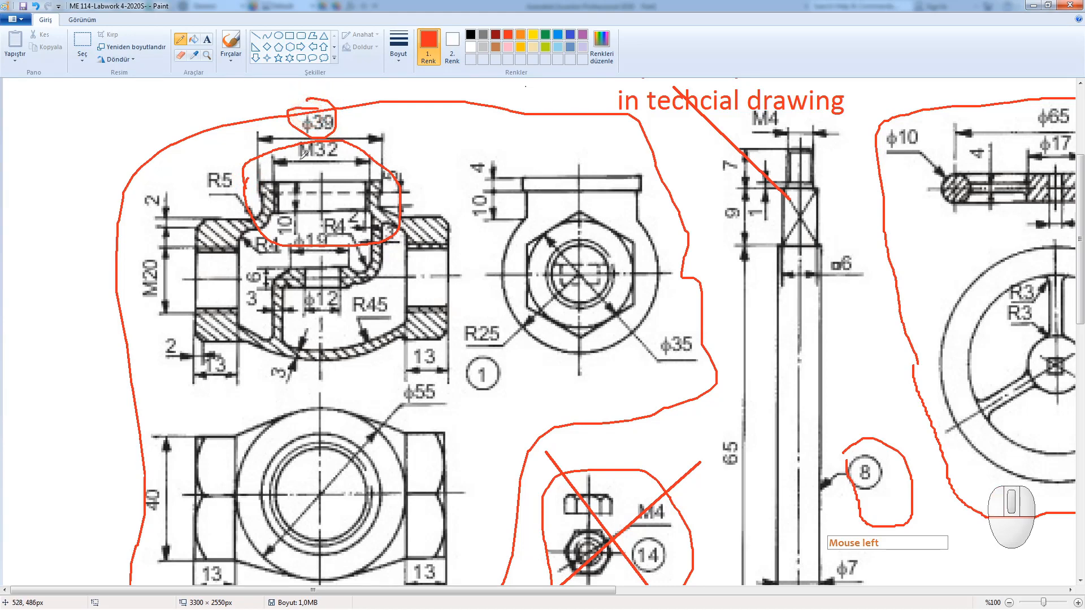
mouse_move(321, 139)
left_mouse_down()
mouse_move(294, 148)
mouse_move(338, 164)
mouse_move(362, 151)
mouse_move(356, 142)
left_mouse_up()
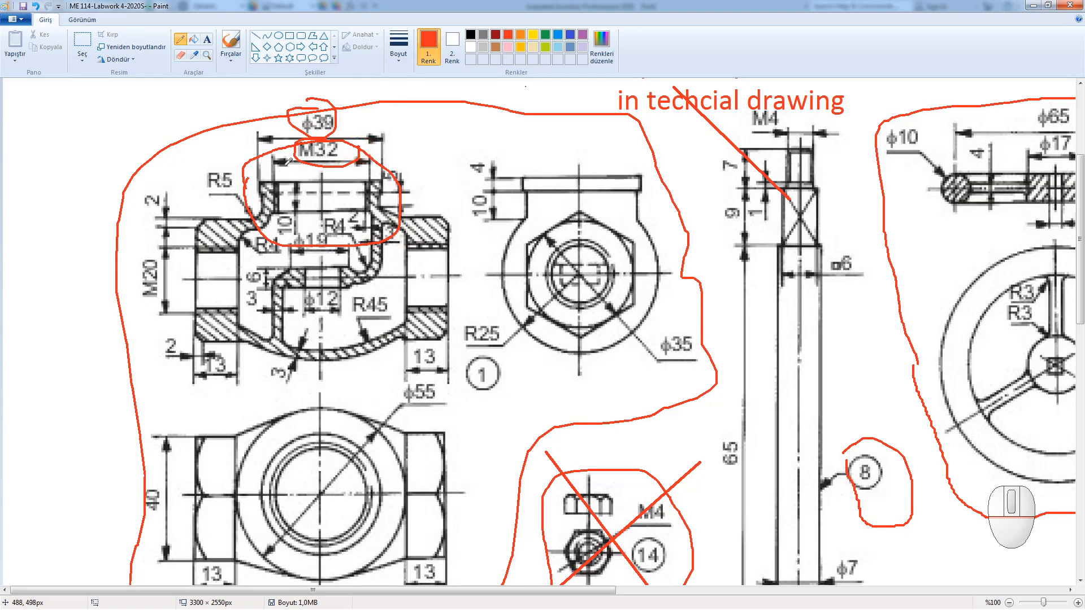
mouse_move(281, 158)
left_mouse_down()
mouse_move(286, 232)
mouse_move(363, 234)
mouse_move(373, 168)
mouse_move(333, 162)
mouse_move(400, 161)
mouse_move(384, 167)
left_mouse_up()
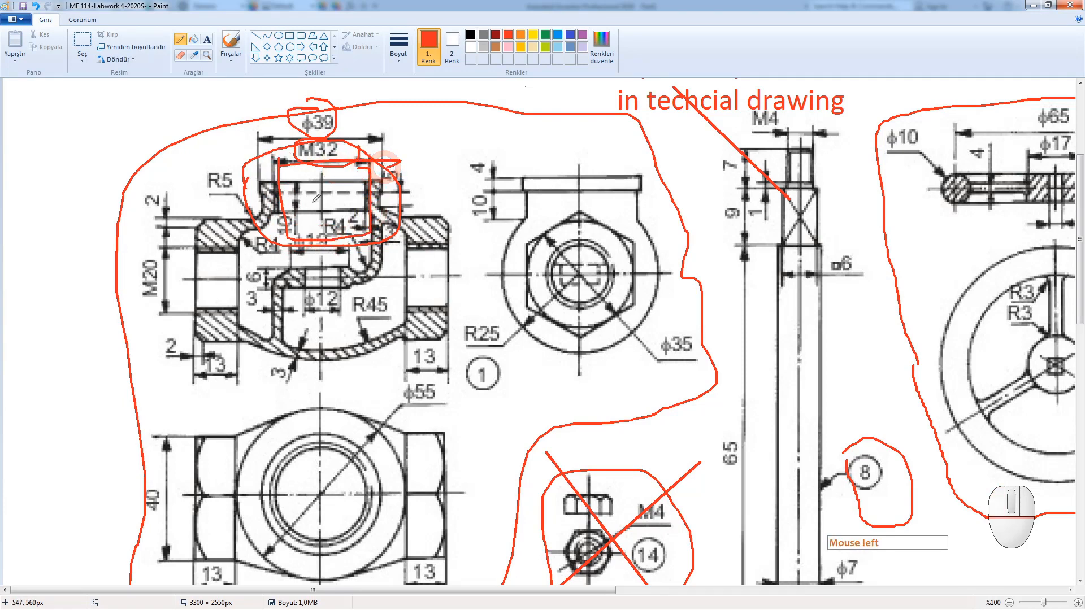
left_click_drag(294, 179, 292, 278)
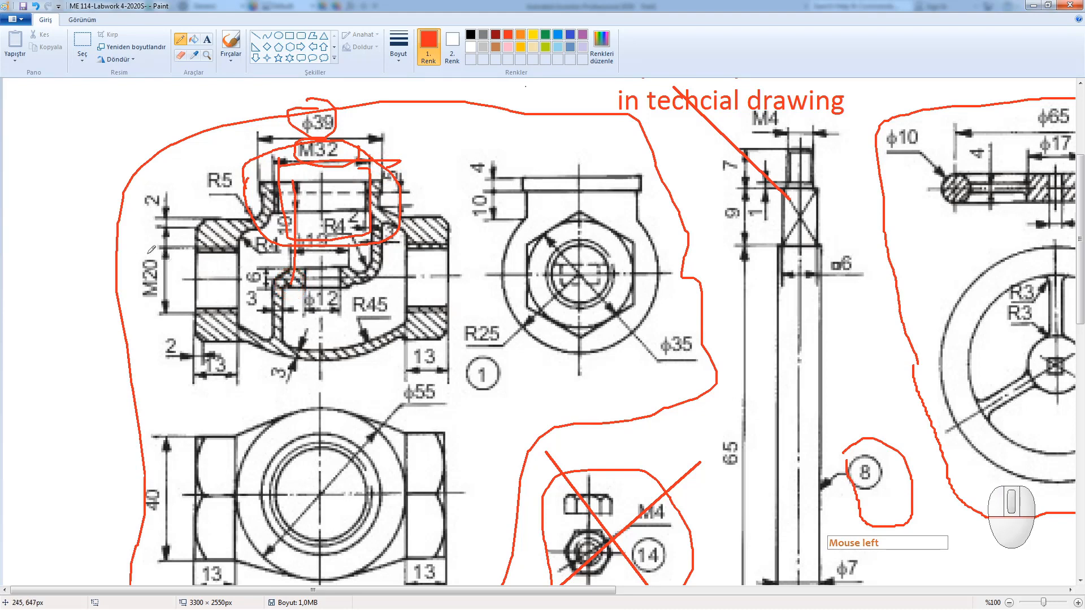
mouse_move(161, 247)
left_mouse_down()
mouse_move(465, 243)
mouse_move(468, 292)
mouse_move(452, 309)
mouse_move(182, 311)
mouse_move(181, 247)
mouse_move(195, 277)
mouse_move(463, 261)
left_mouse_up()
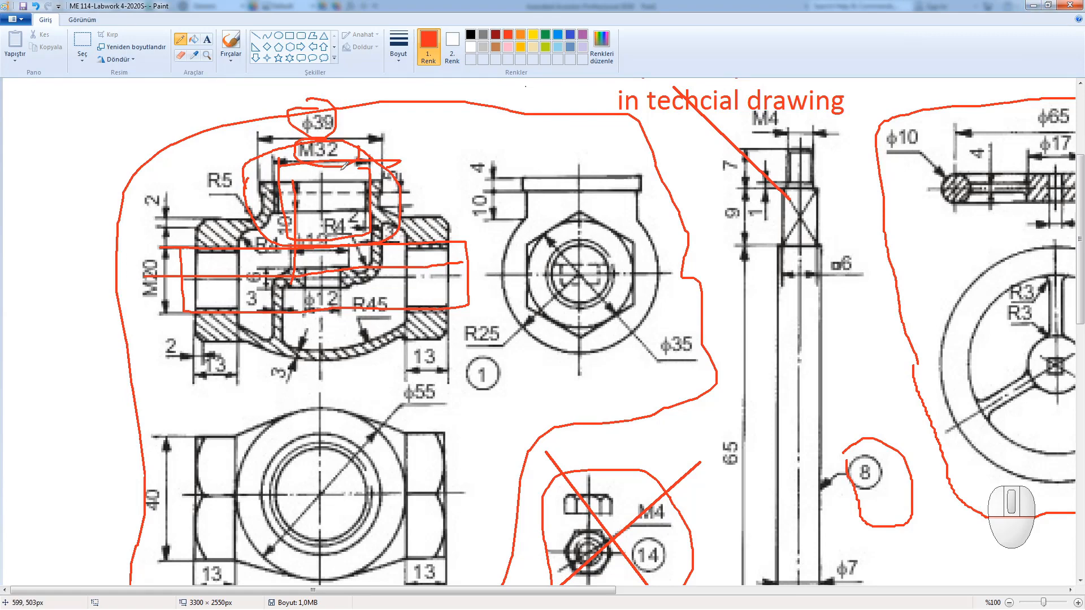
- Switch to Inventor and start a 2D sketch on the XY plane with the graphics sliced
left_click(1032, 6)
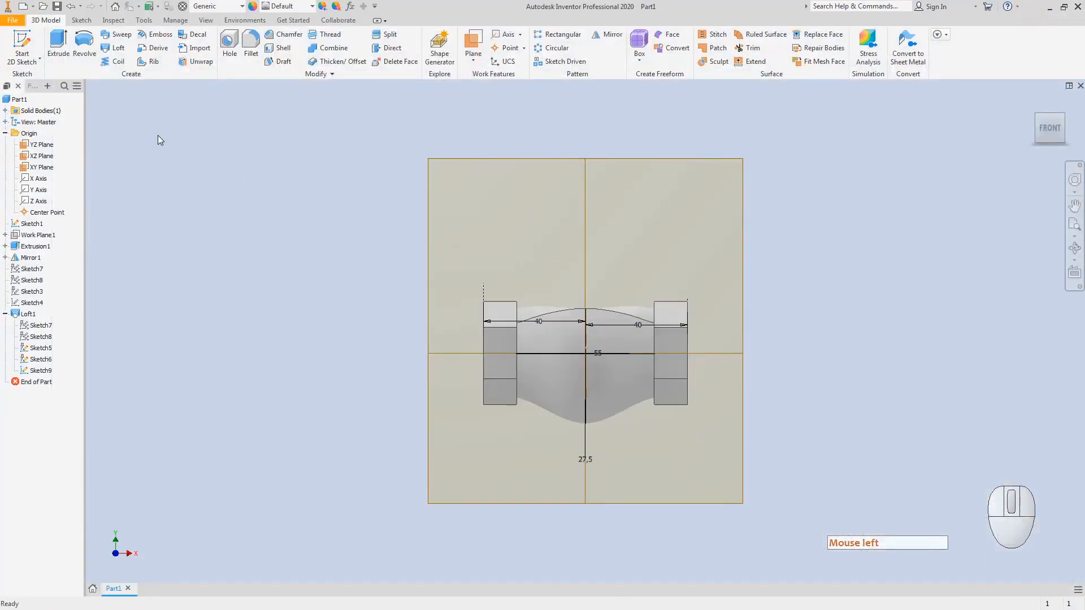
left_click(21, 39)
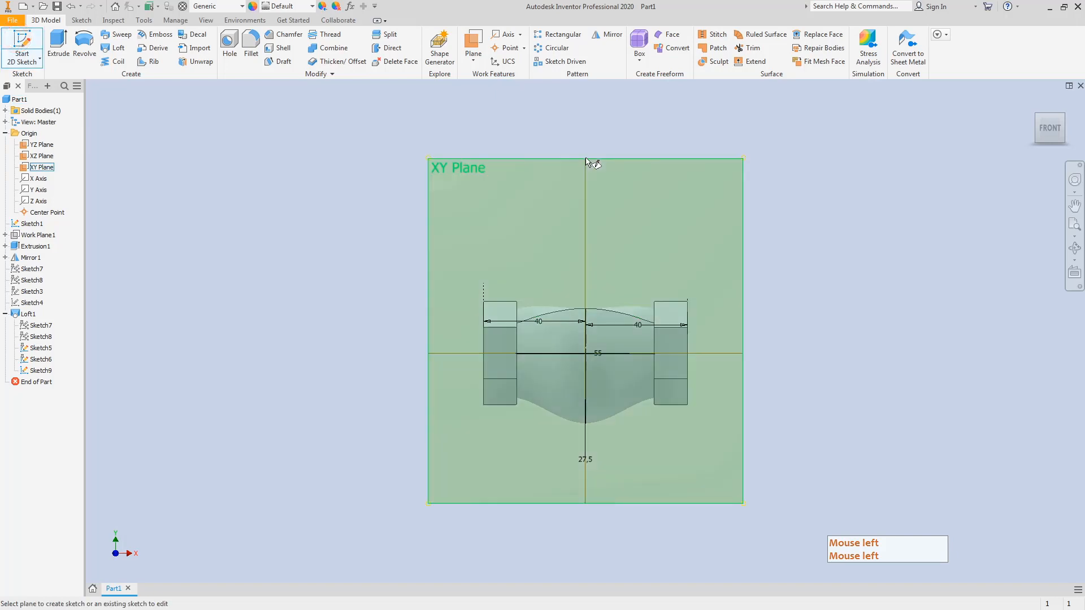
left_click(585, 157)
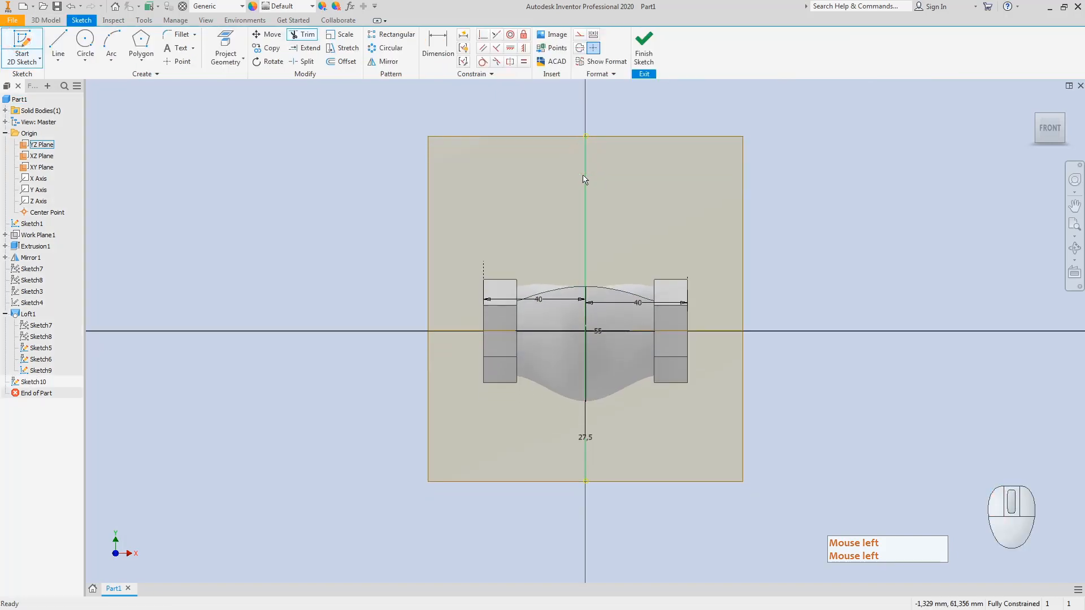
key("F7")
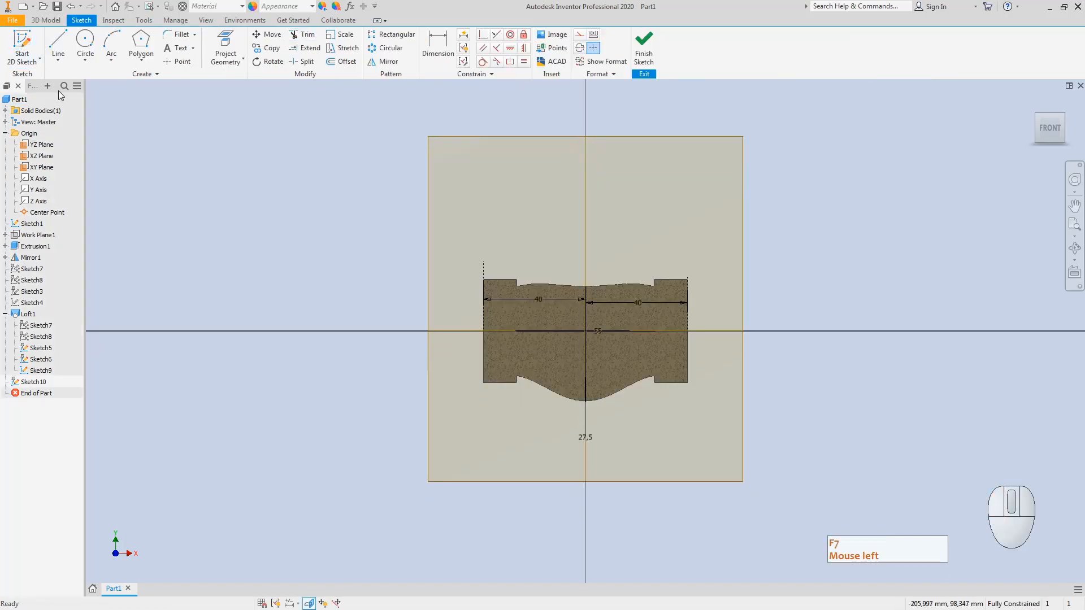
- Draw a vertical line from the origin up to a point above the body
left_click(58, 44)
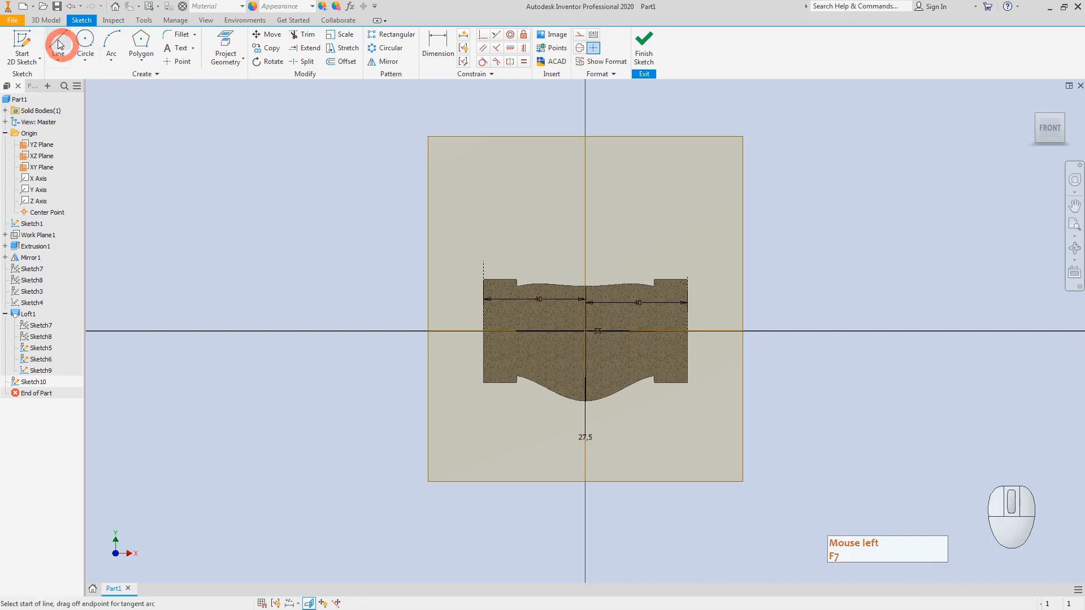
left_click(585, 331)
left_click(586, 221)
key("Escape")
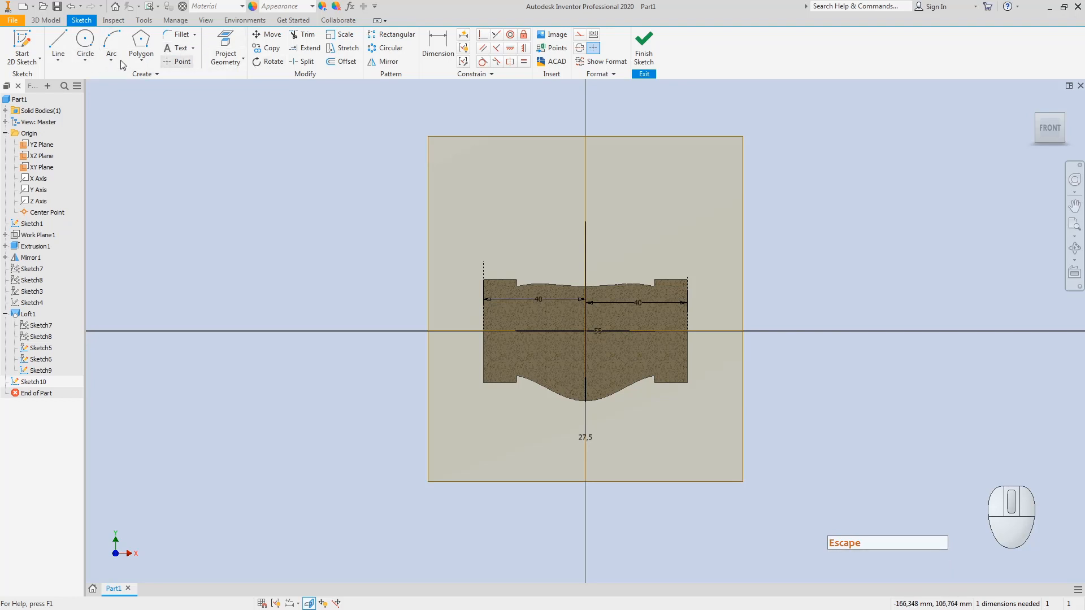
- Draw a two-point rectangle from the vertical line inside the body out to a corner above the body's top surface
left_click(141, 60)
left_click(150, 85)
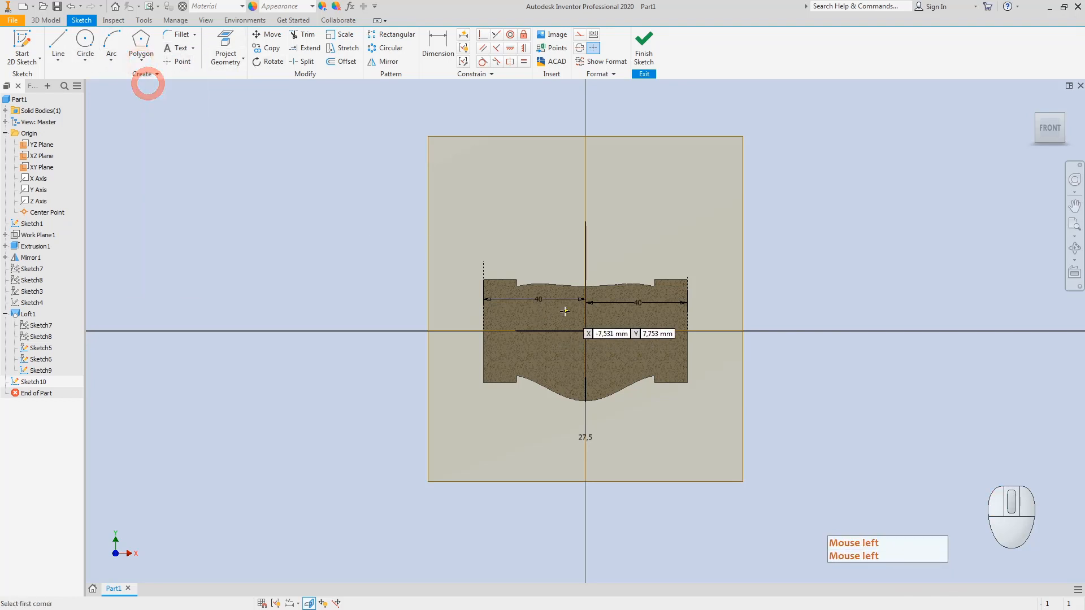
left_click(586, 301)
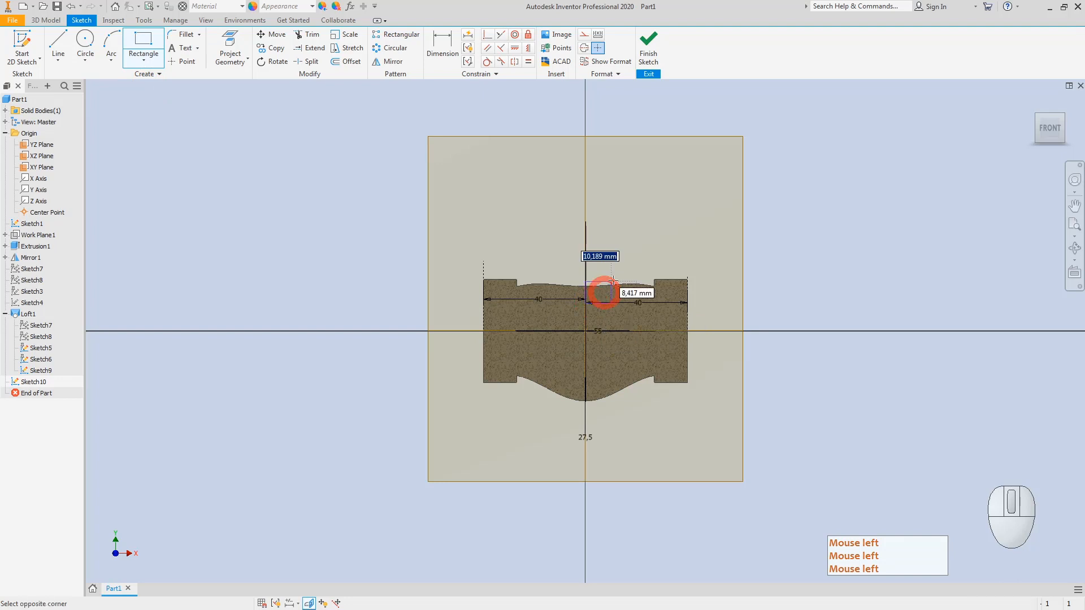
left_click(639, 247)
key("Escape")
- Convert the vertical line through the origin into a centerline
left_click(585, 233)
right_click(585, 233)
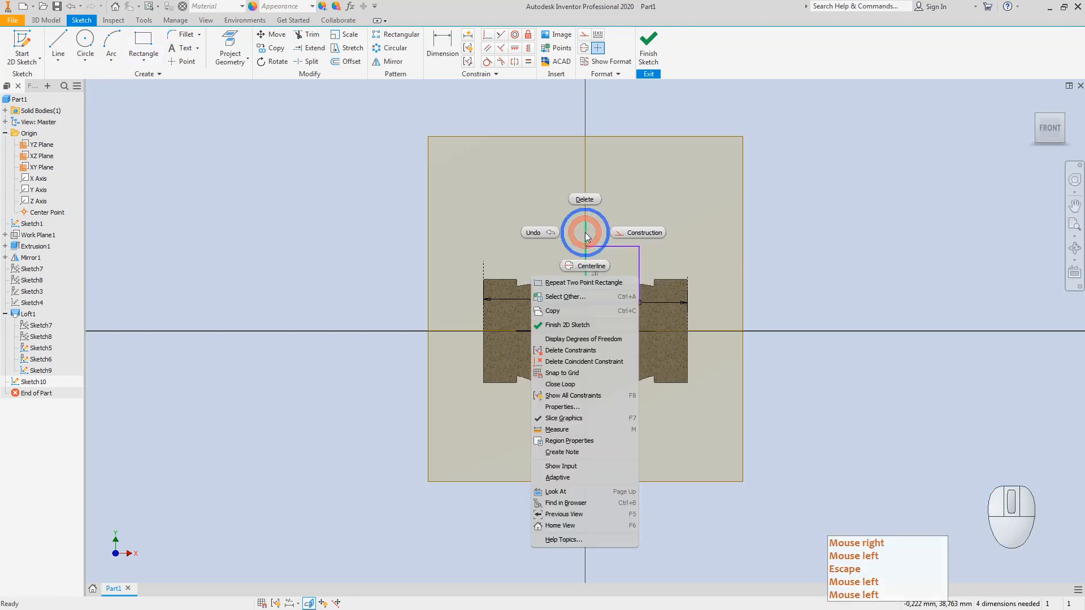
left_click(586, 266)
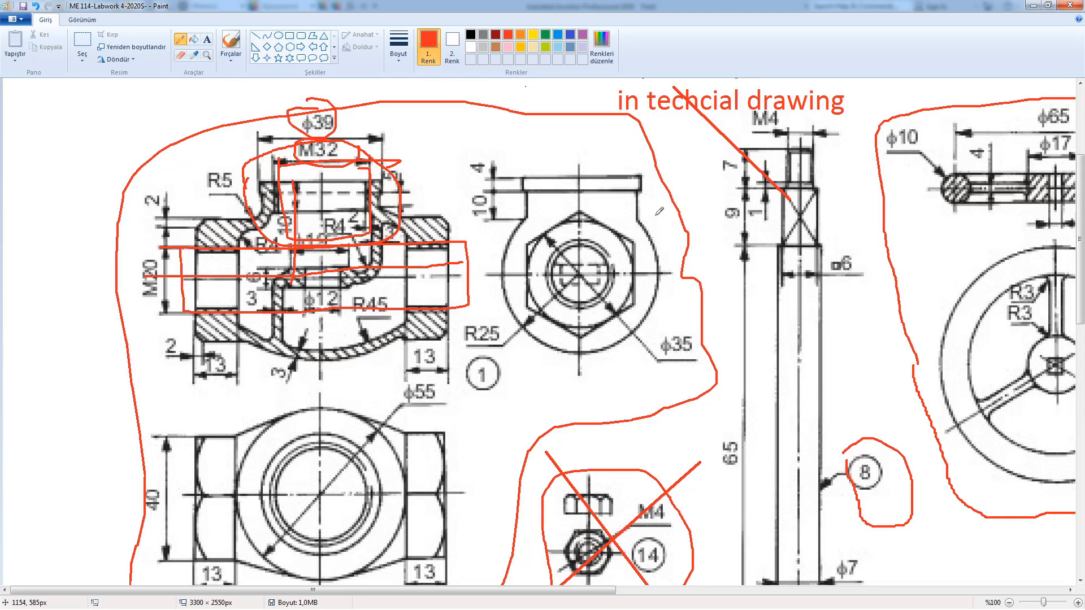
- Mark the neck's base line and height in red on the side view in Paint, and return to the Inventor sketch
left_click_drag(527, 214, 641, 219)
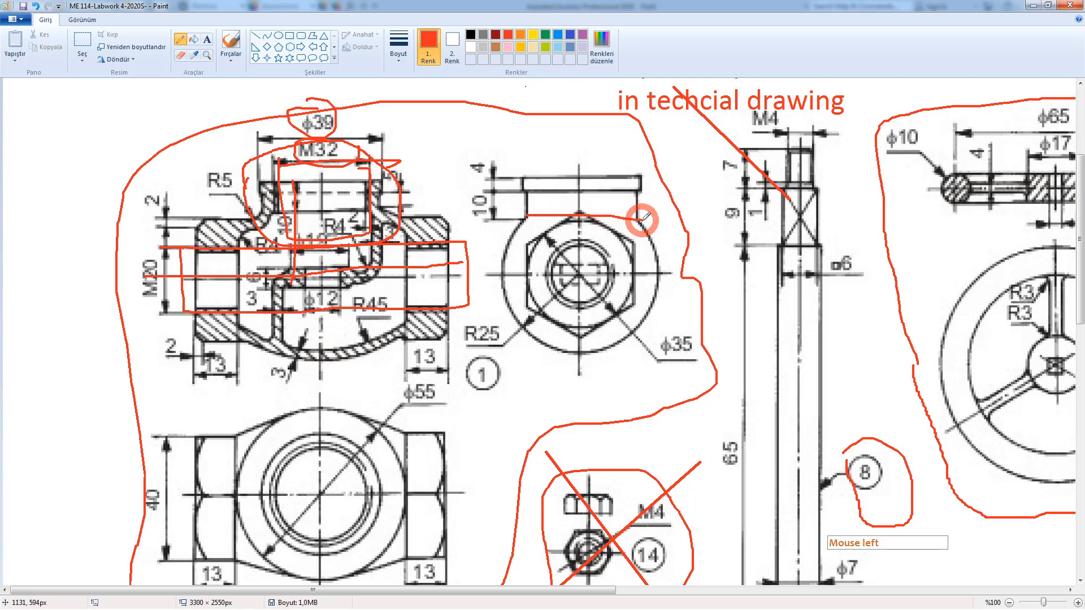
left_click_drag(512, 212, 510, 177)
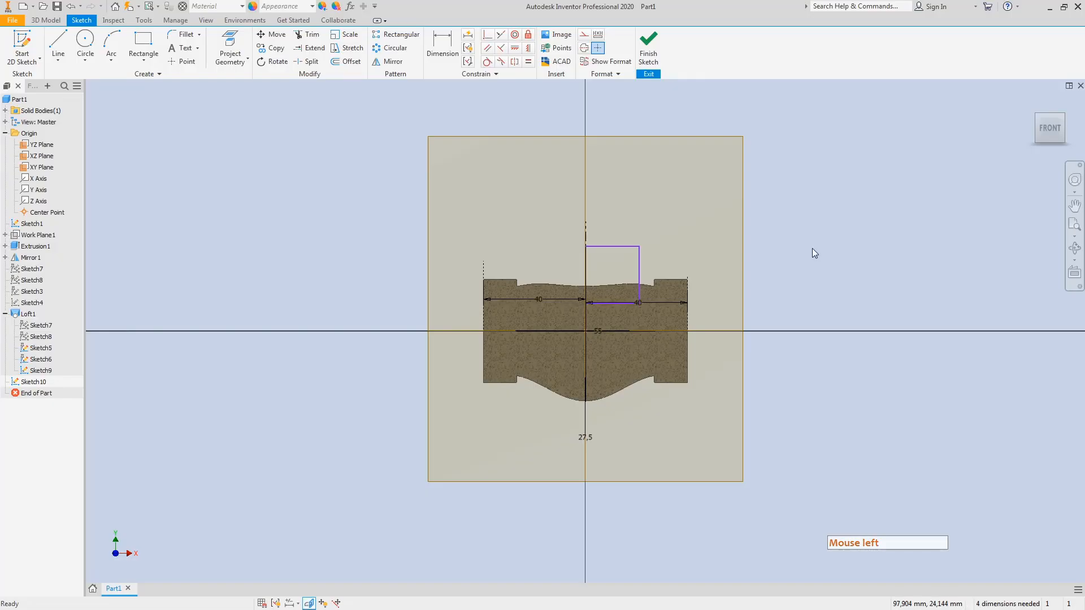
key("Escape")
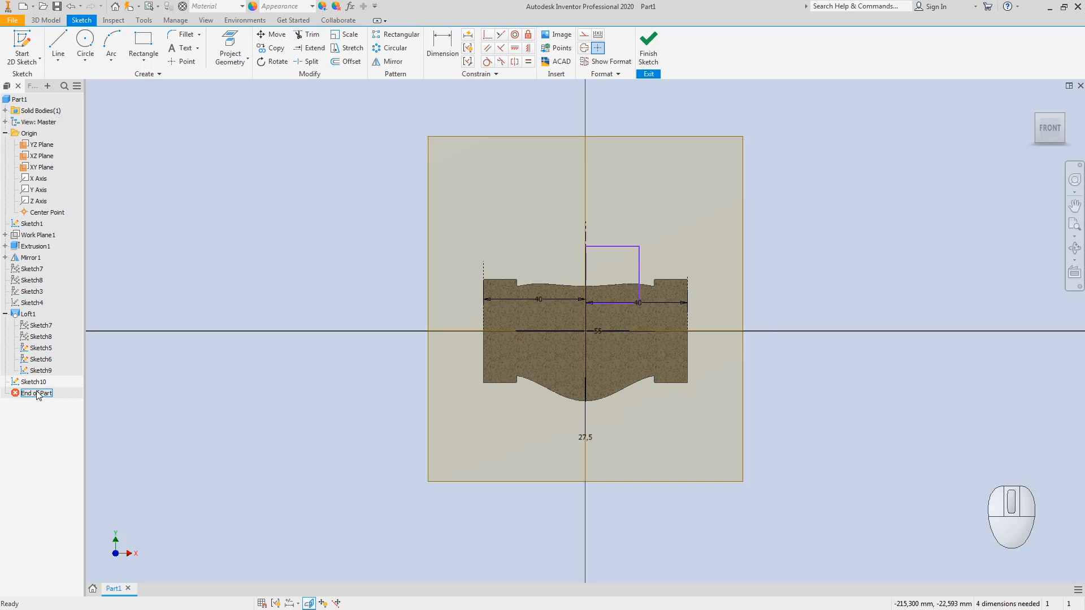
- Make Sketch3, with the body's top curve, visible and finish the rectangle sketch
right_click(31, 295)
left_click(31, 295)
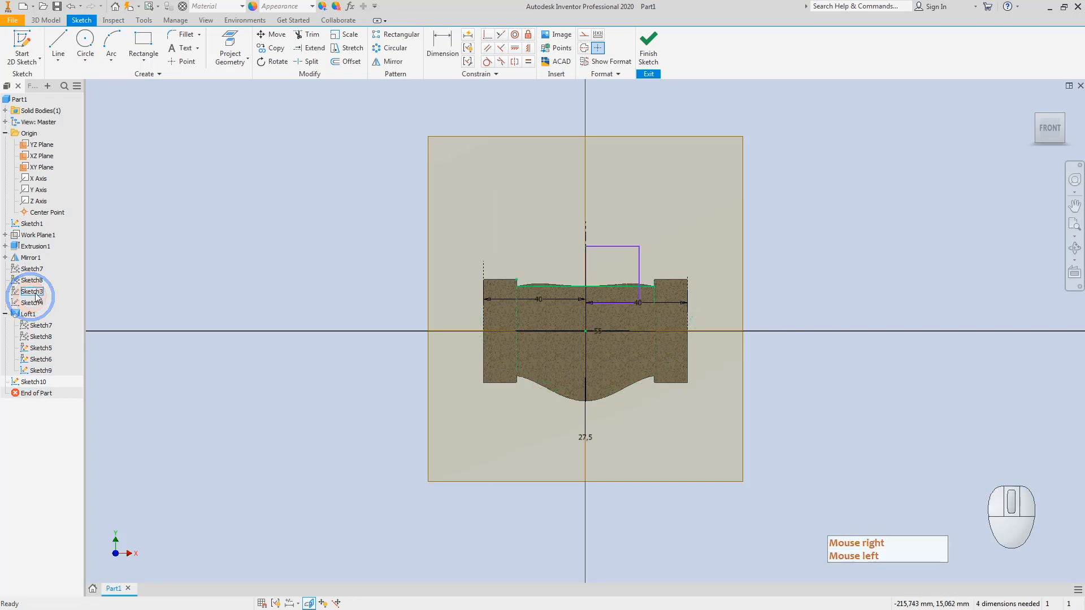
right_click(31, 294)
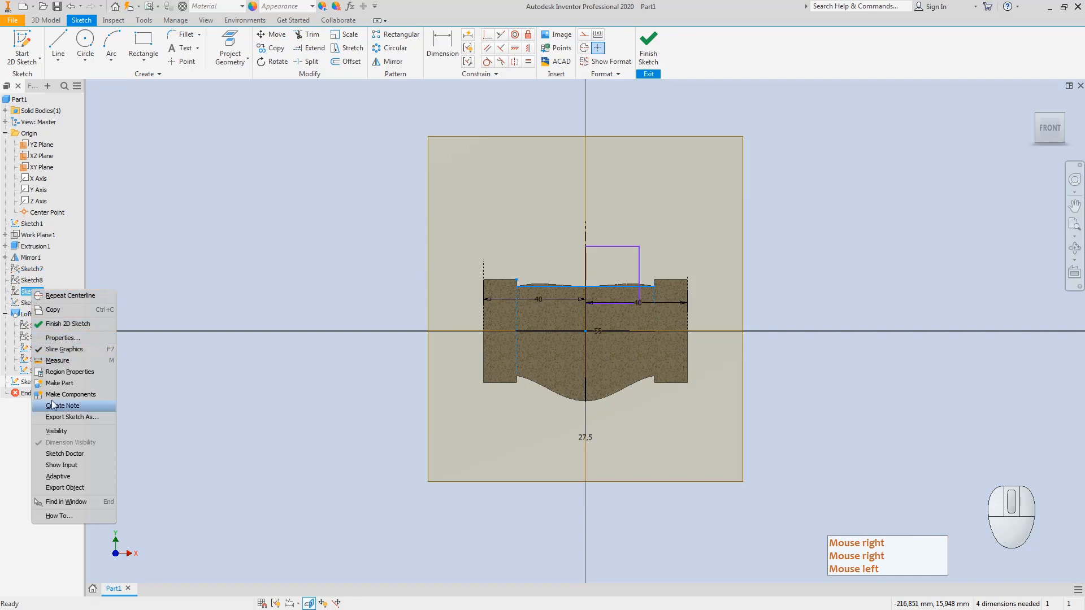
left_click(57, 430)
left_click(223, 254)
key("Escape")
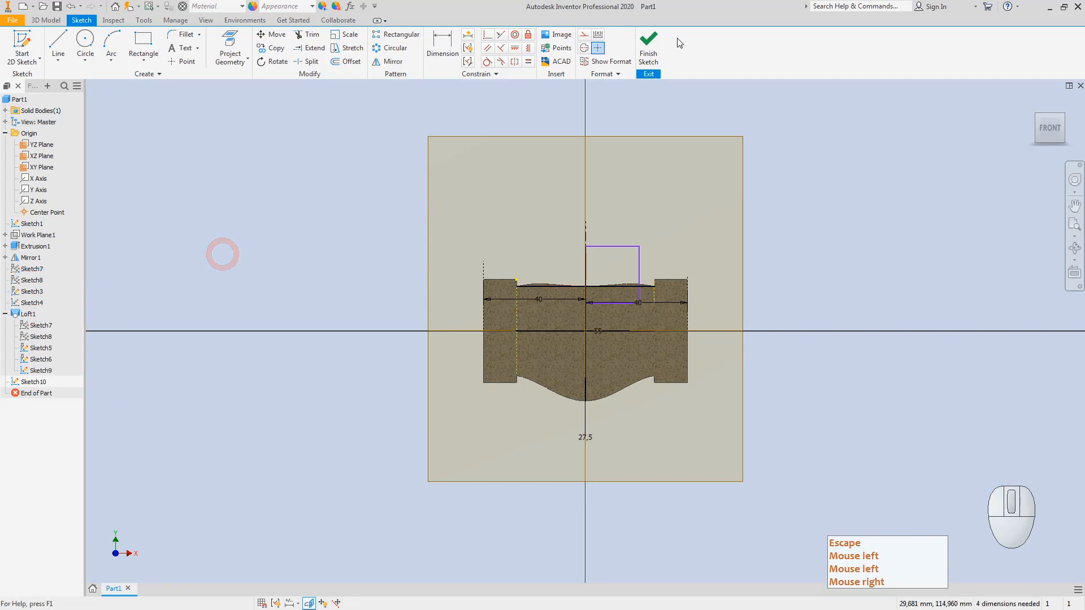
left_click(648, 39)
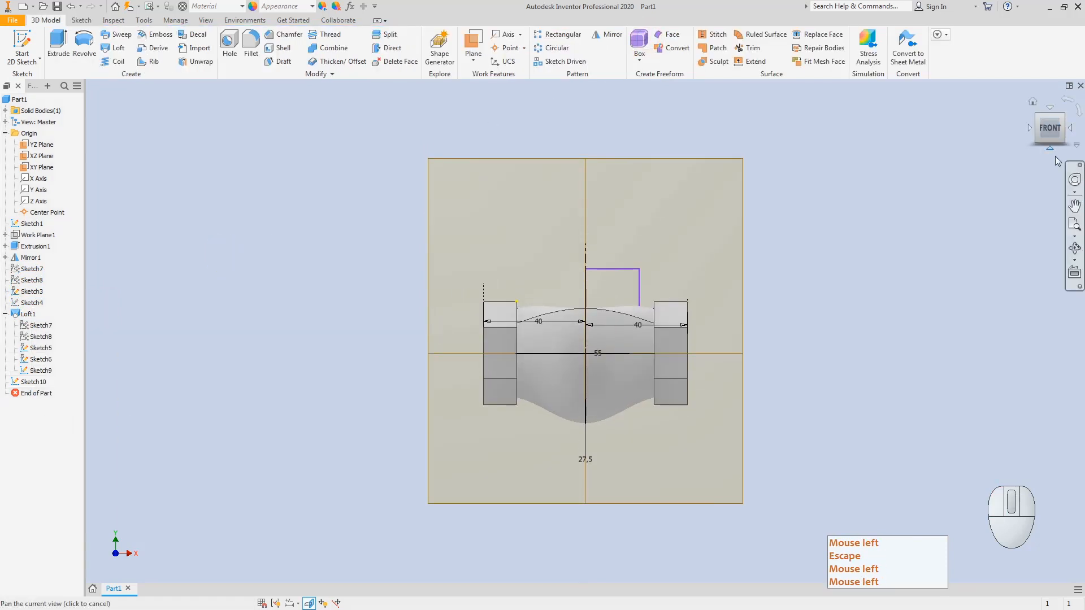
- Edit Loft1 in the isometric view to add the top curve of Sketch3 as a third rail, and apply the change
left_click(1065, 110)
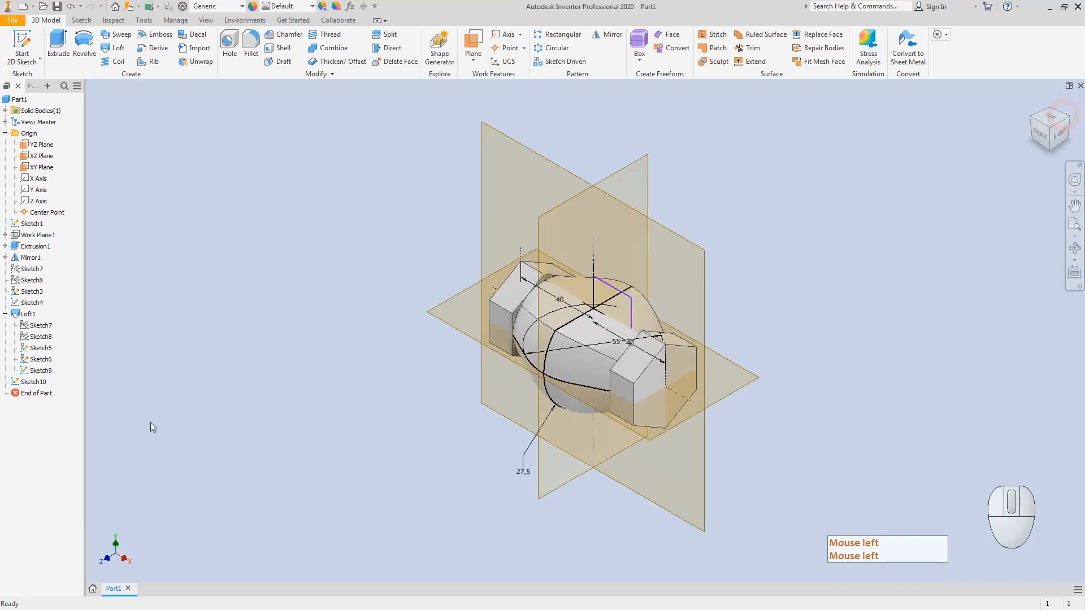
left_click(29, 314)
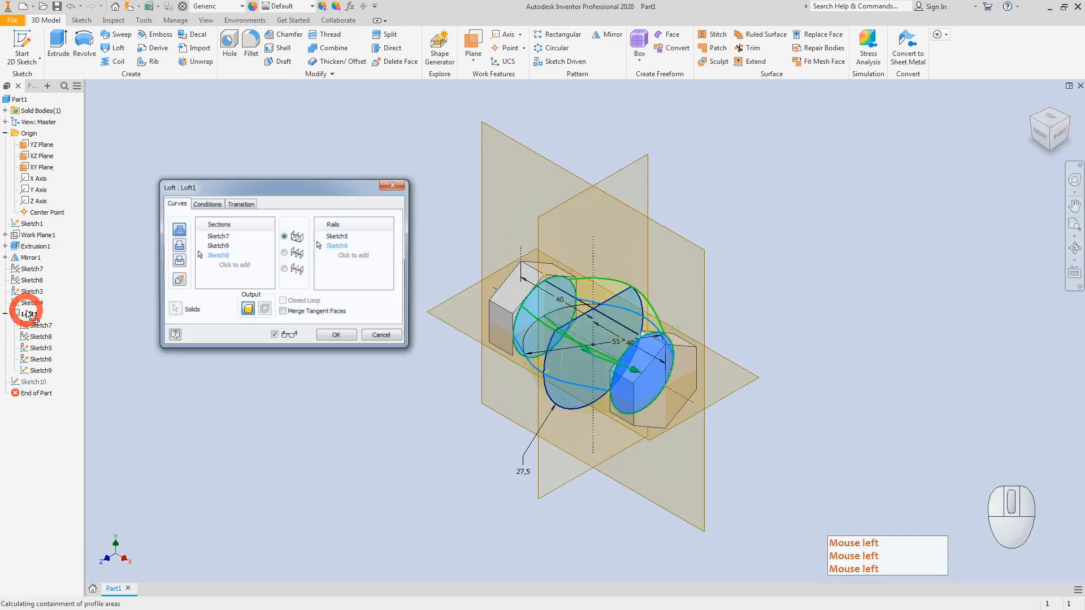
left_click(347, 256)
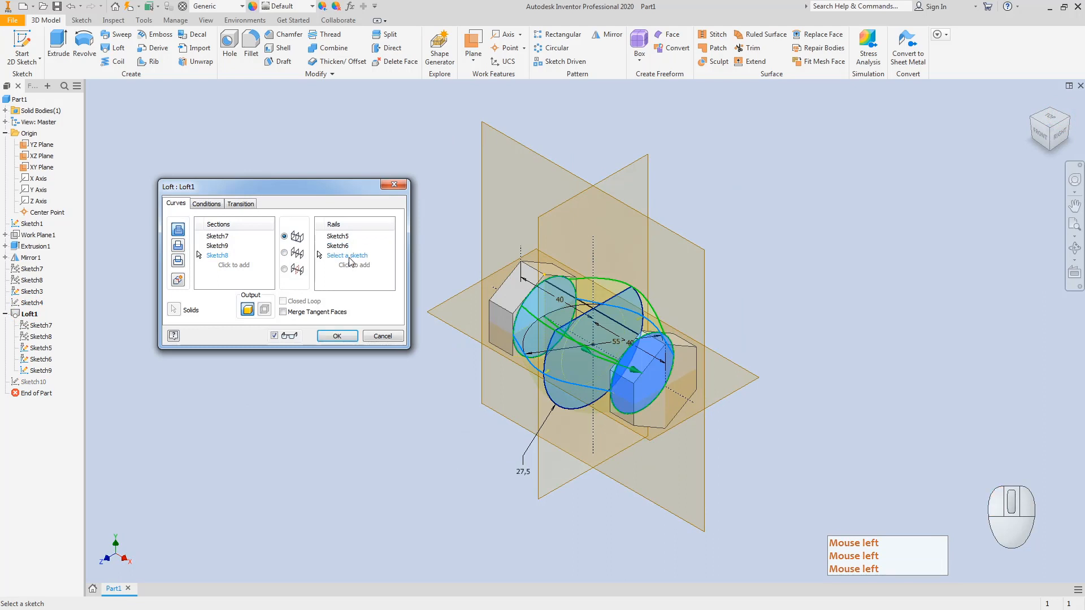
left_click(559, 291)
left_click(338, 336)
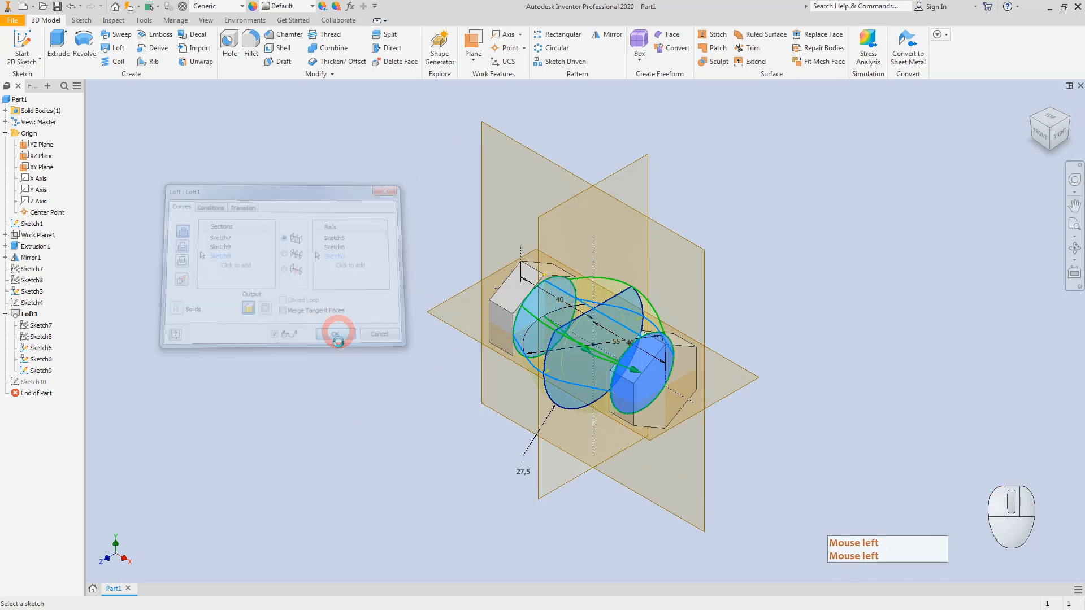
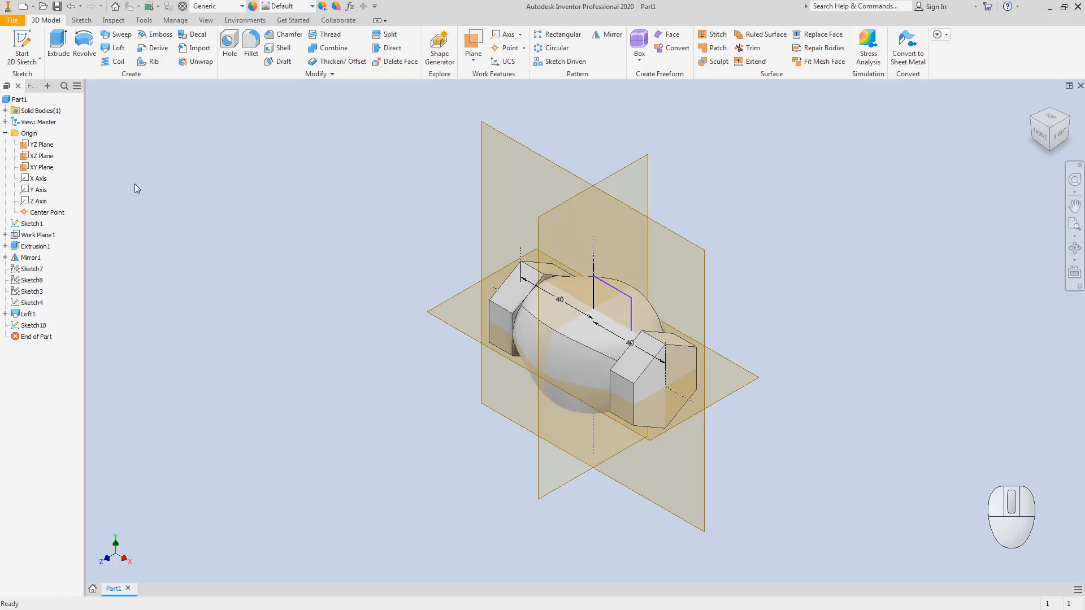
- Reopen the neck rectangle sketch, slice the graphics at its plane and project the loft's top edge curve into it
double_click(26, 327)
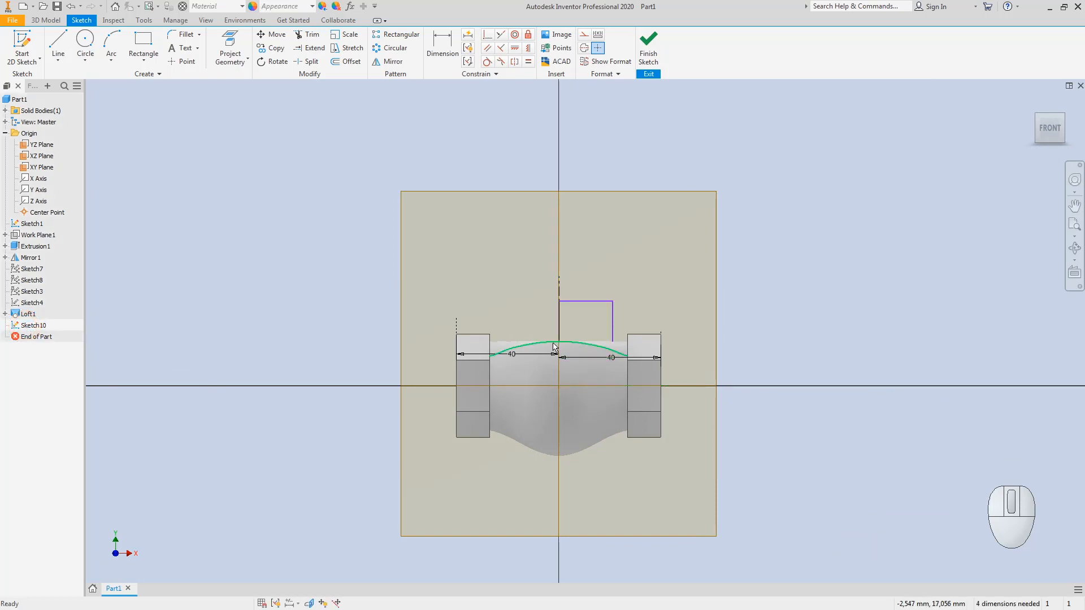
key("F7")
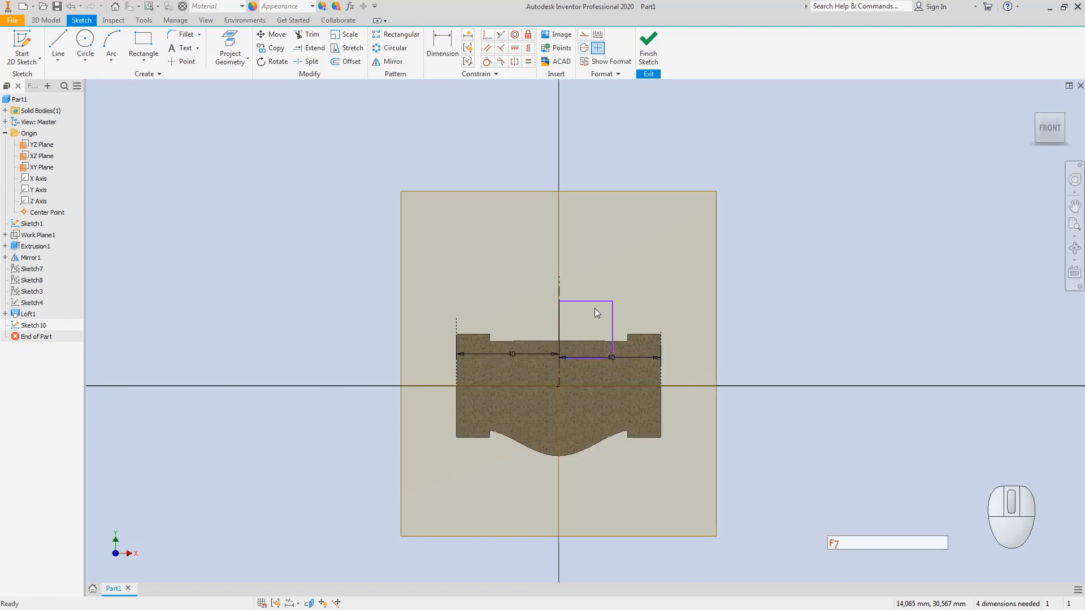
left_click(441, 35)
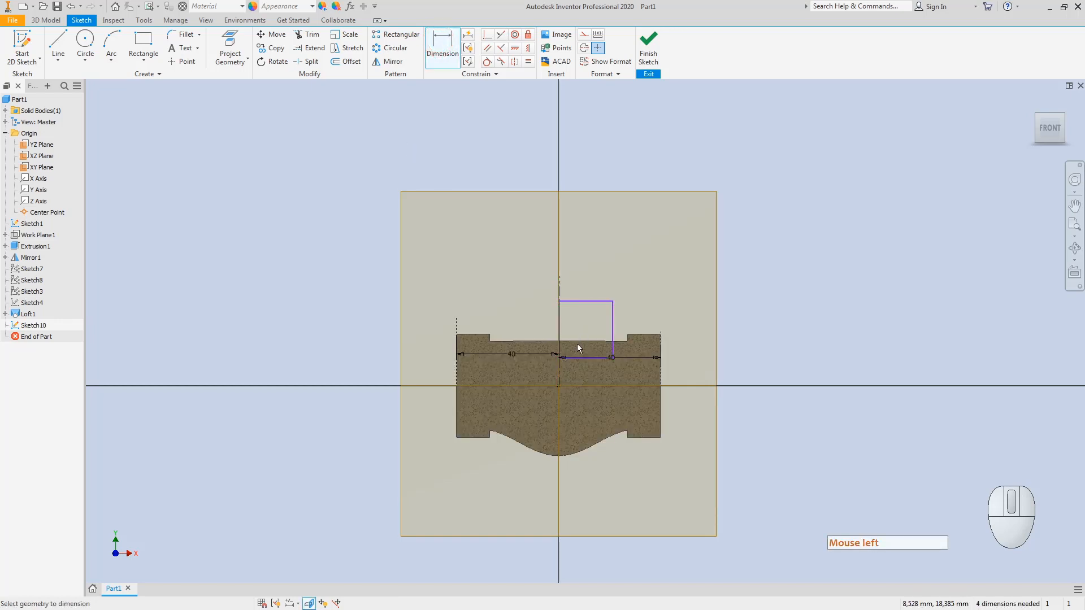
left_click(230, 48)
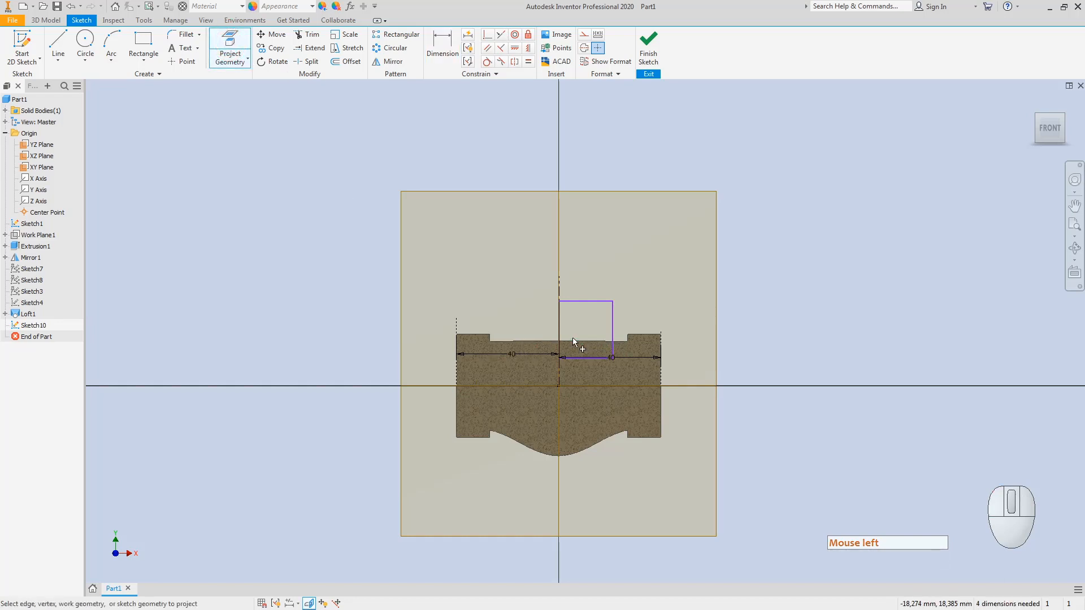
scroll(608, 333, "up", 4)
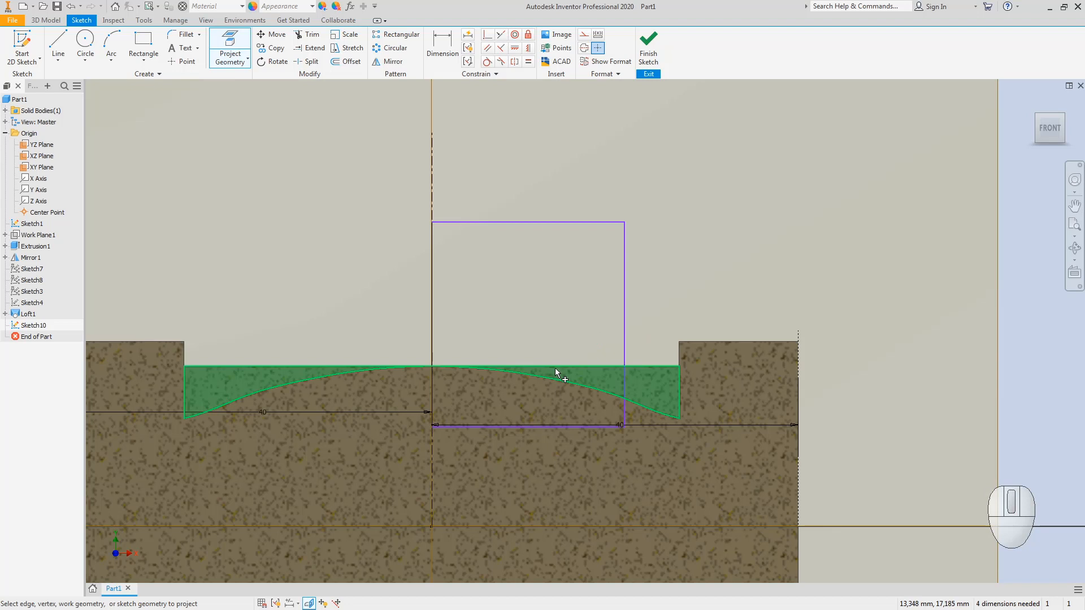
left_click(557, 368)
left_click(480, 430)
left_click(570, 291)
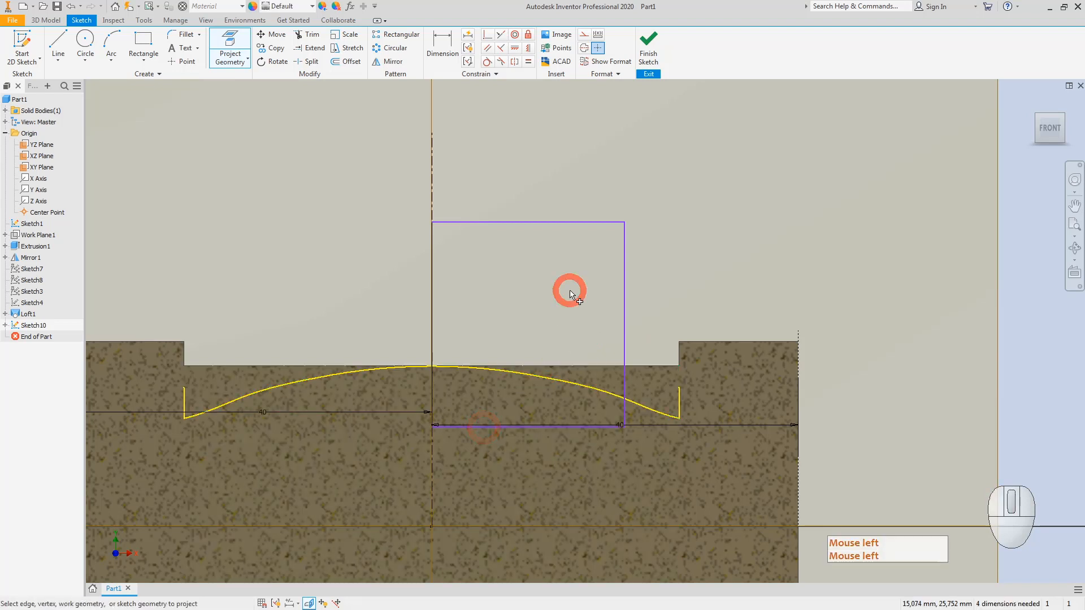
key("Escape")
key("Escape")
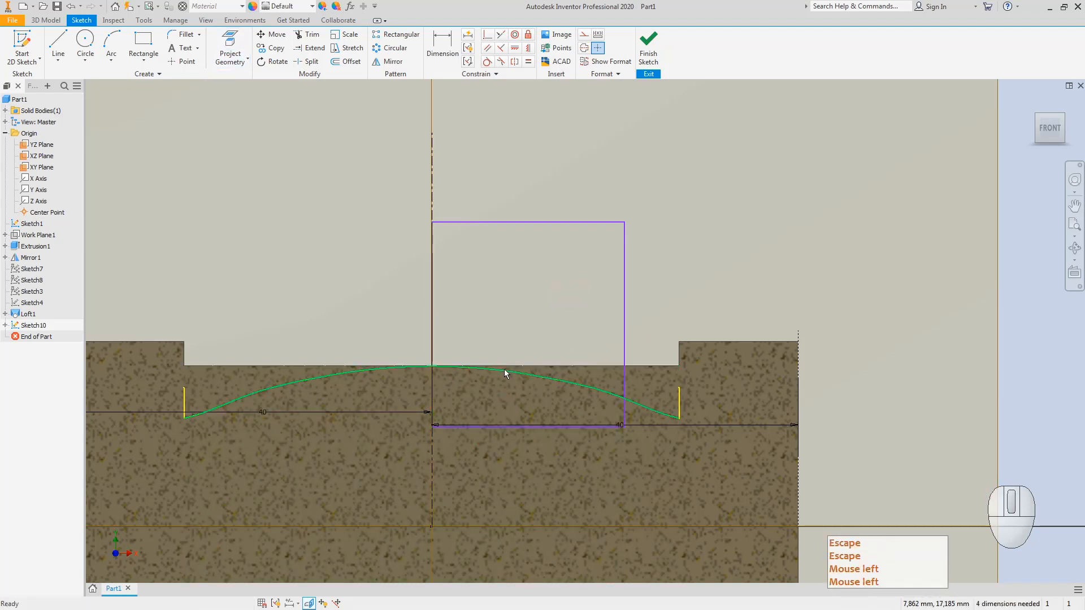
key("Escape")
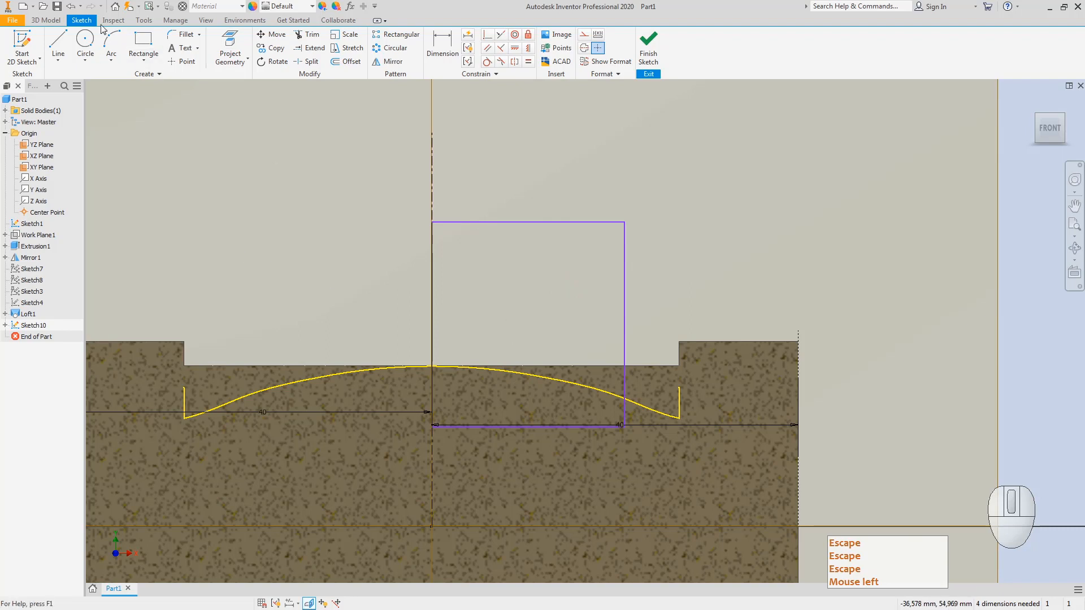
- Draw a horizontal line about 44 mm long from the peak of the projected curve, starting on the vertical centerline
left_click(57, 44)
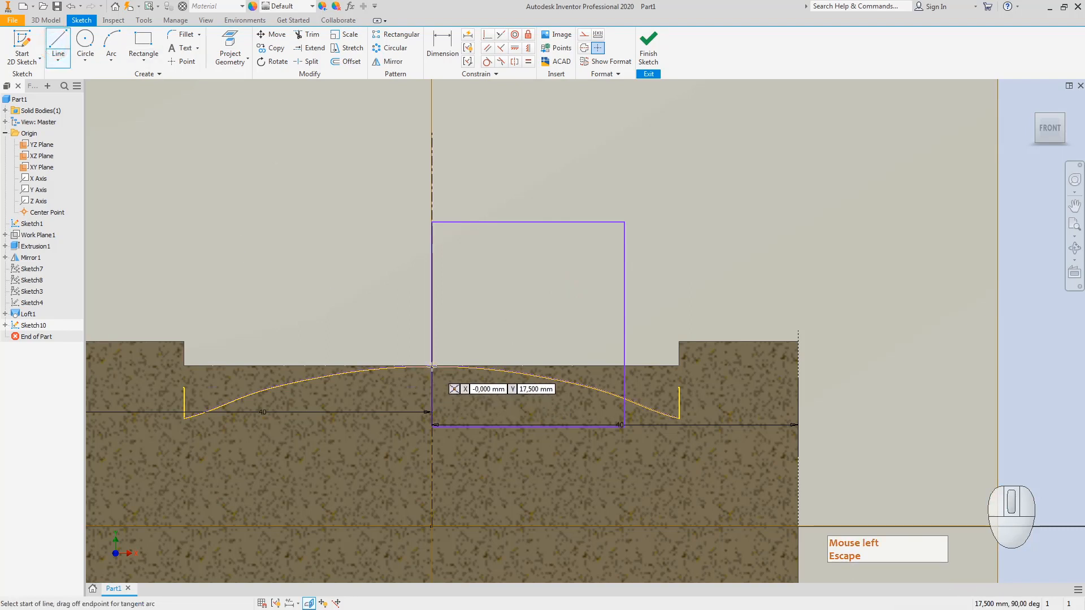
left_click(433, 368)
left_click(830, 366)
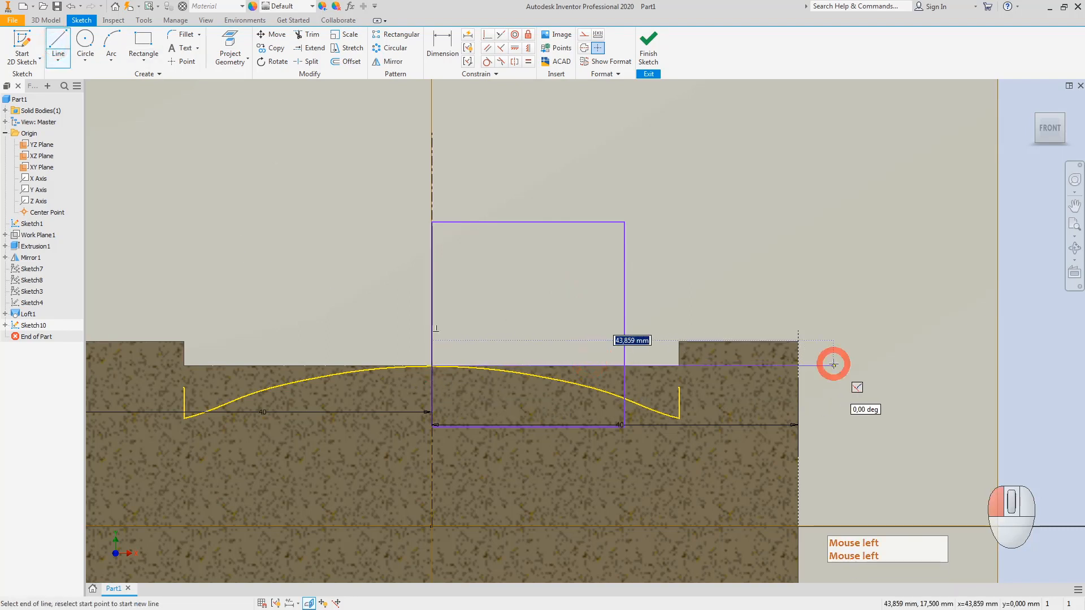
key("Escape")
scroll(386, 316, "up", 2)
key("Escape")
- Convert the projected curves and the horizontal line to construction geometry
mouse_move(237, 310)
left_mouse_down()
mouse_move(256, 330)
mouse_move(646, 434)
mouse_move(724, 433)
left_mouse_up()
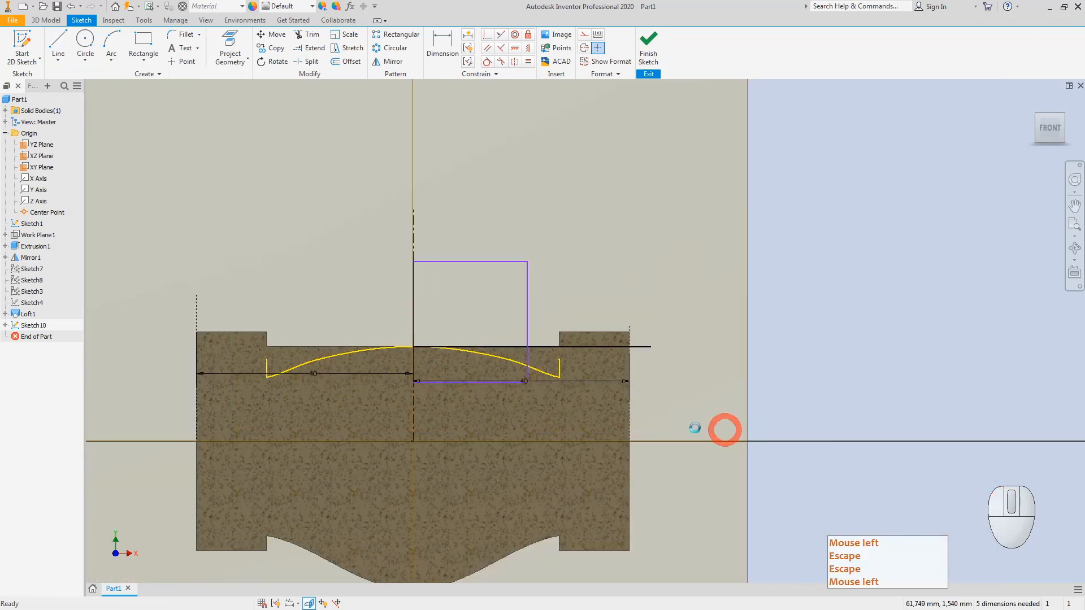
right_click(593, 350)
left_click(650, 350)
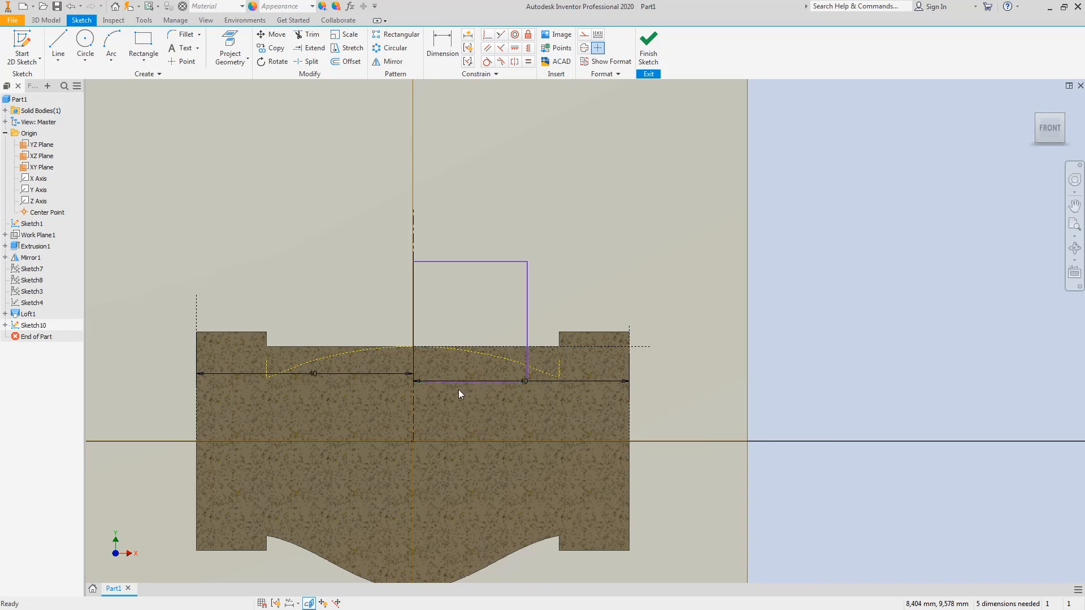
right_click(463, 384)
left_click(513, 386)
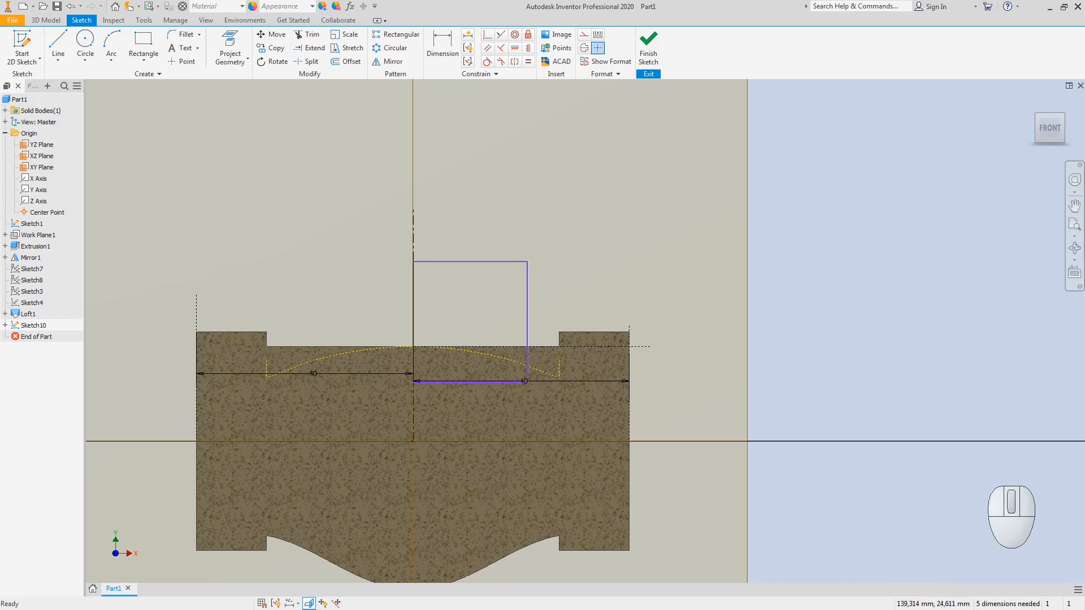
- Switch to the reference drawing in Paint and mark in red the neck's 10, 4 and Ø39 dimensions, its side profile and base line
key("alt+Tab")
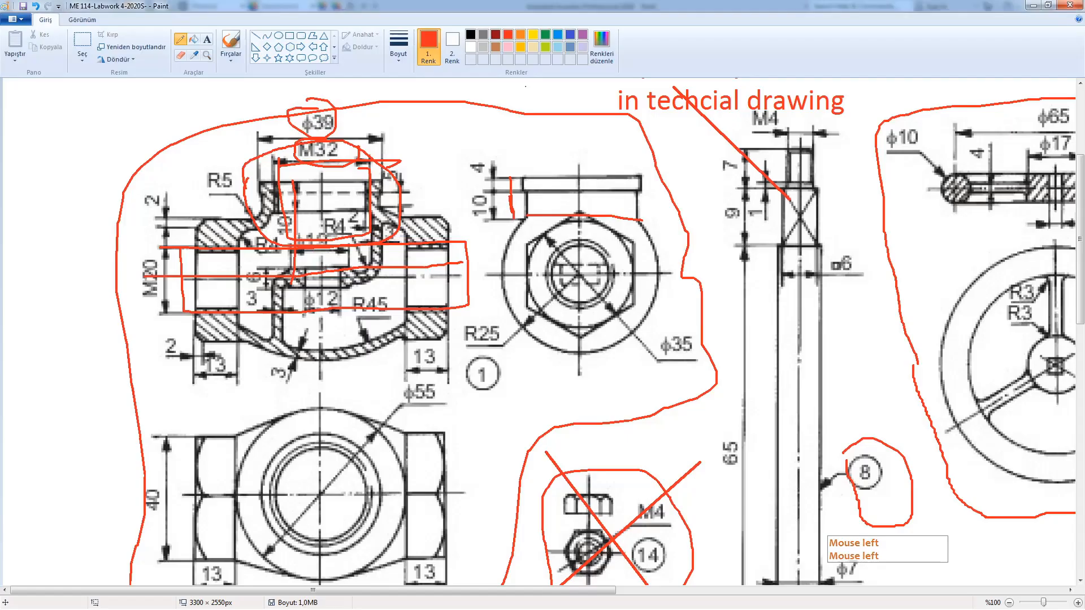
mouse_move(498, 193)
left_mouse_down()
mouse_move(478, 201)
mouse_move(487, 199)
left_mouse_up()
mouse_move(484, 152)
left_mouse_down()
mouse_move(475, 178)
mouse_move(488, 158)
left_mouse_up()
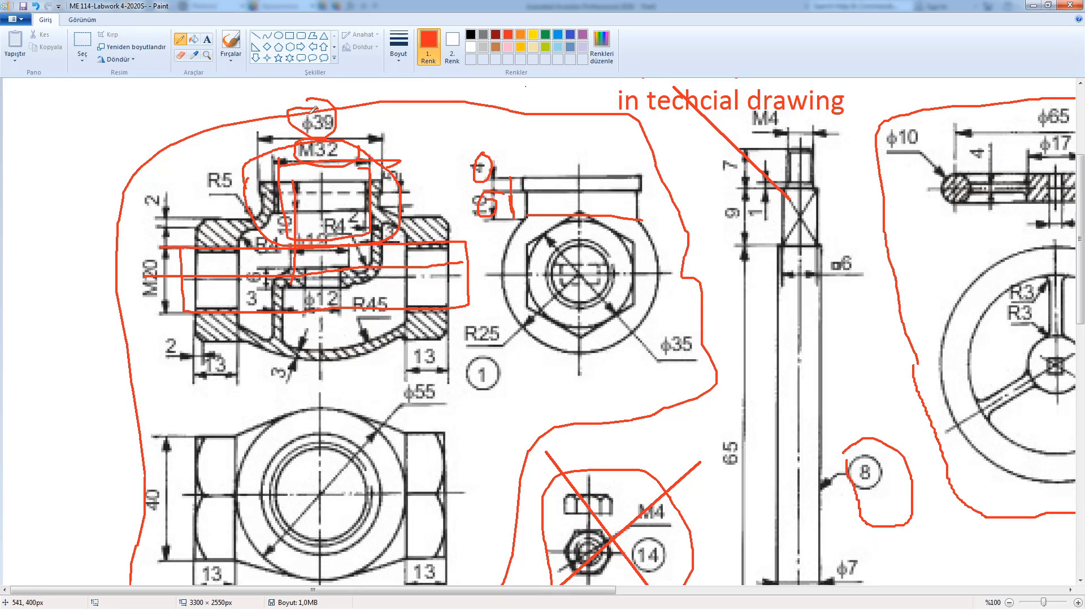
mouse_move(314, 109)
left_mouse_down()
mouse_move(319, 137)
mouse_move(332, 103)
mouse_move(300, 104)
left_mouse_up()
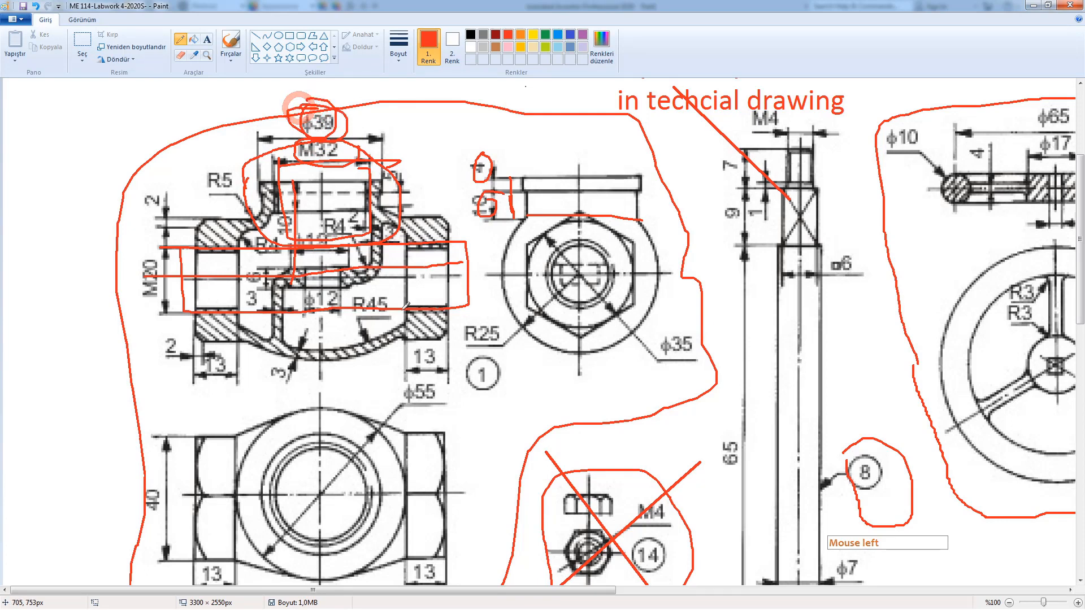
mouse_move(260, 195)
left_mouse_down()
mouse_move(246, 214)
mouse_move(261, 215)
mouse_move(267, 197)
left_mouse_up()
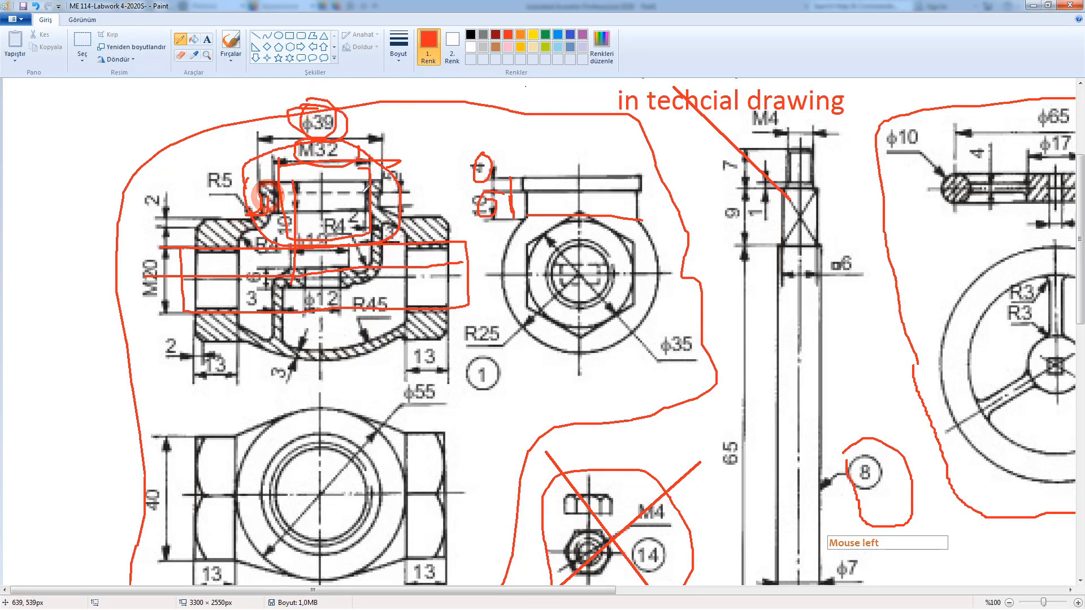
mouse_move(367, 189)
left_mouse_down()
mouse_move(409, 218)
mouse_move(377, 196)
left_mouse_up()
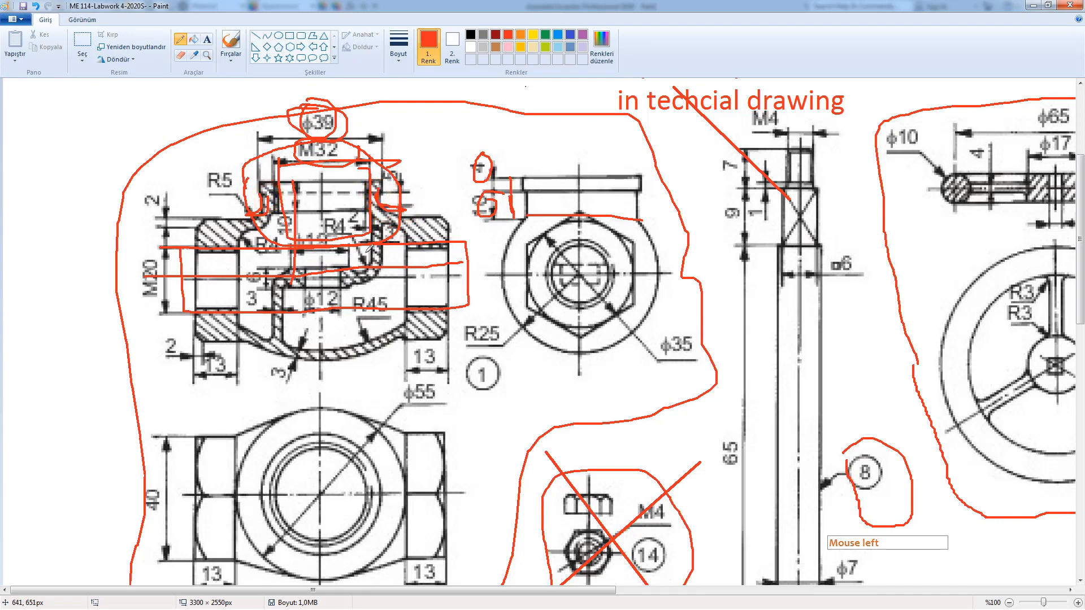
mouse_move(525, 215)
left_mouse_down()
mouse_move(640, 210)
mouse_move(517, 213)
mouse_move(619, 213)
left_mouse_up()
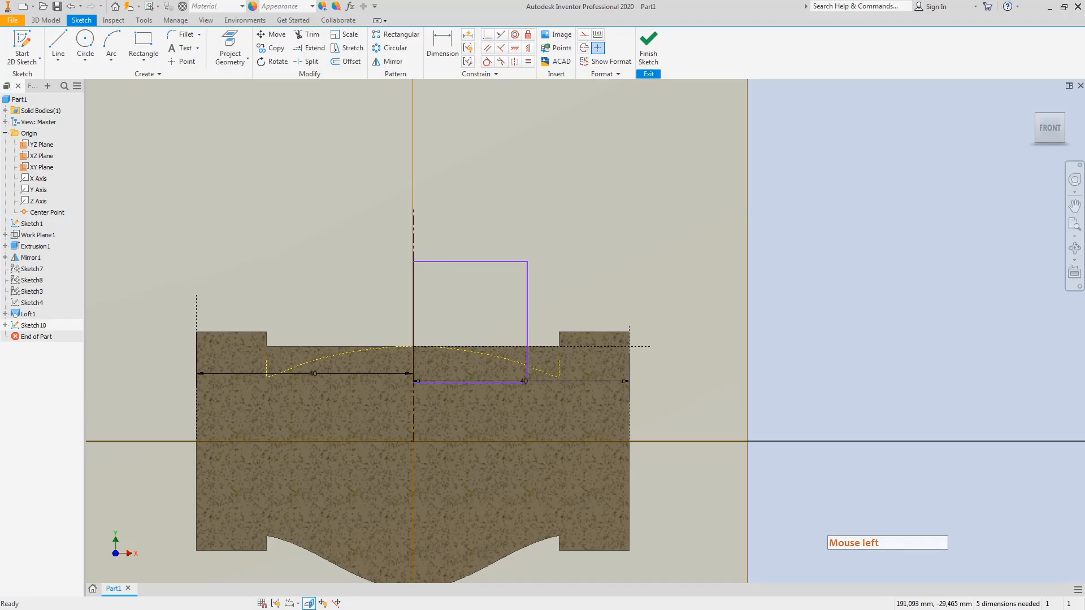
- Return to Inventor, switch to the isometric view and finish the neck sketch
middle_click(1064, 117)
left_click(1063, 117)
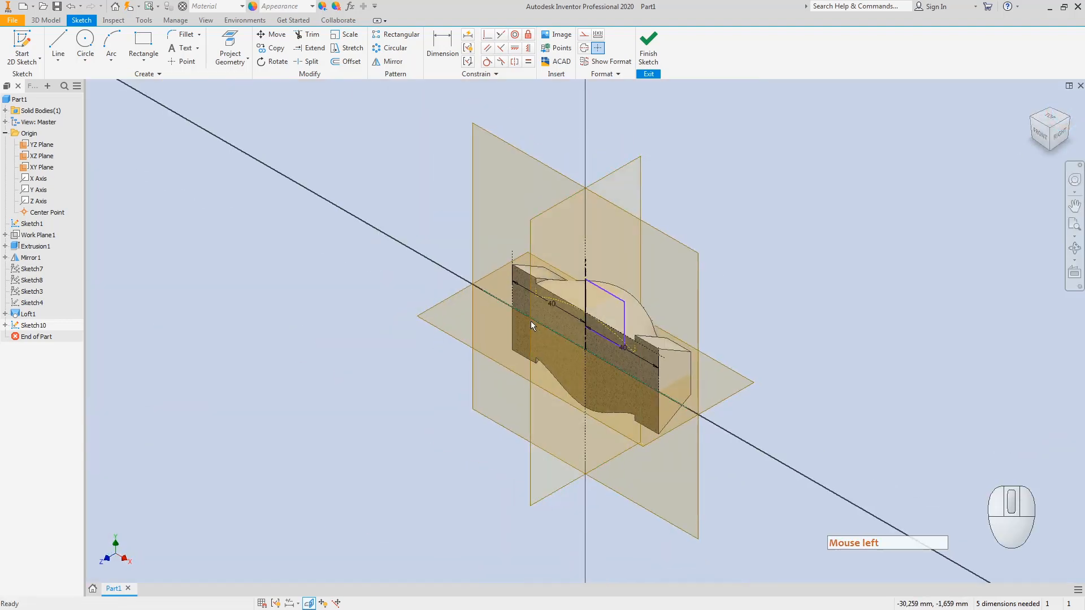
left_click(639, 48)
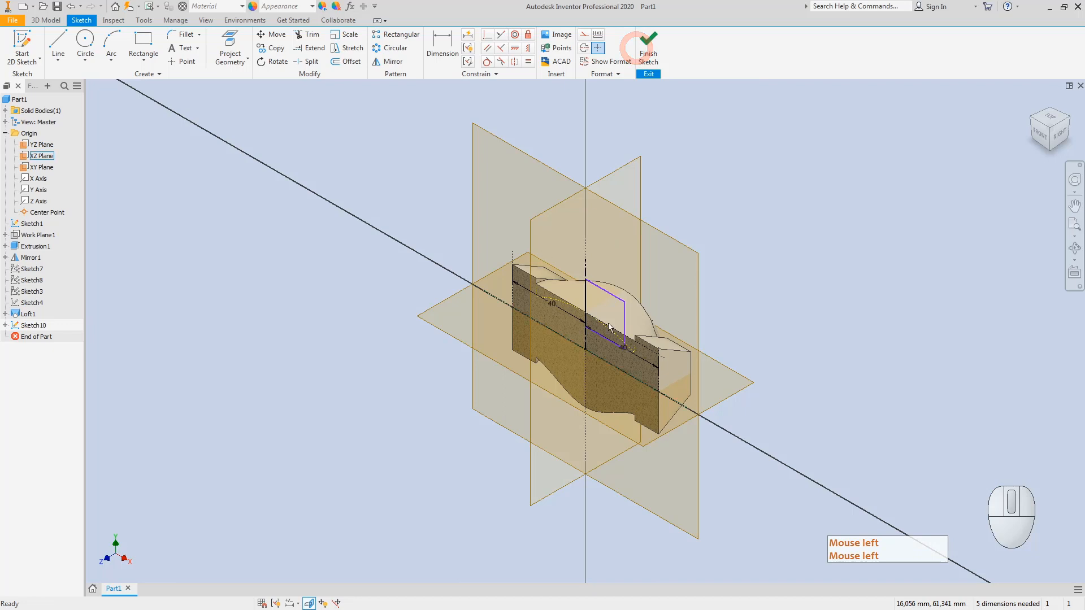
left_click(643, 48)
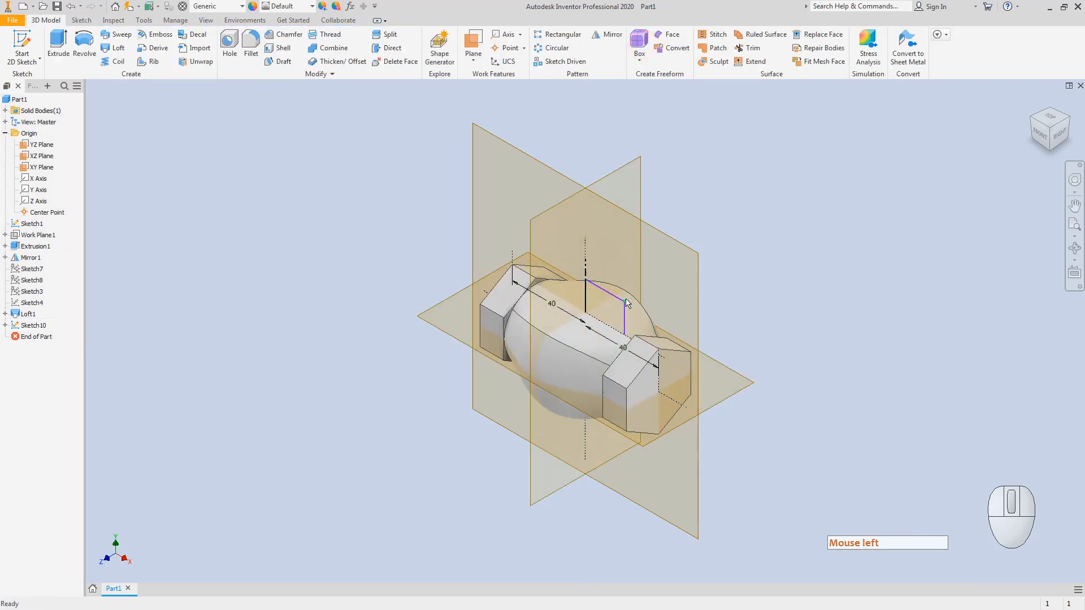
right_click(32, 325)
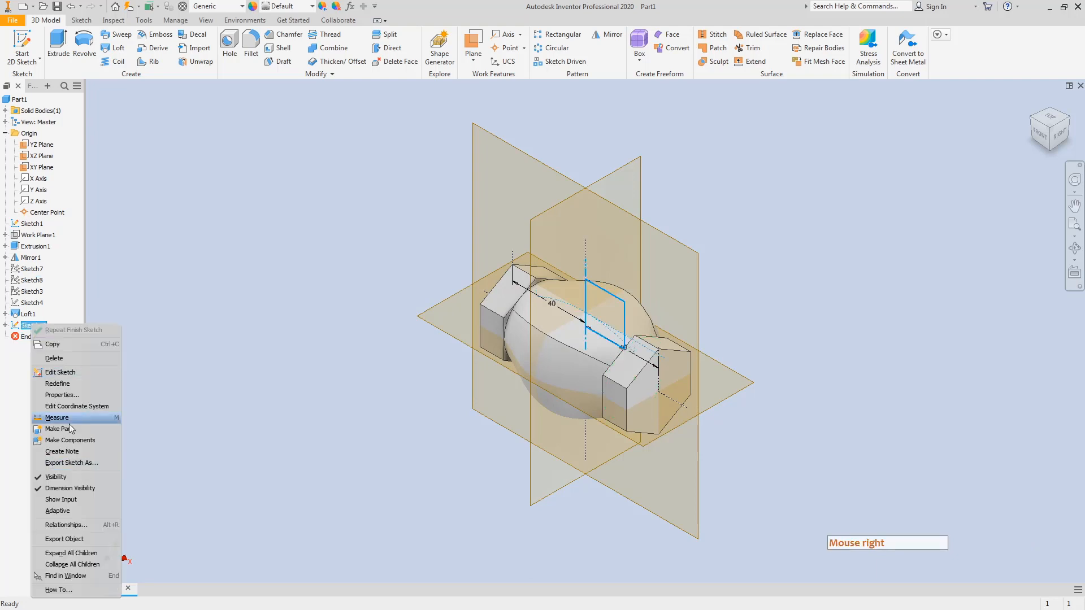
left_click(69, 386)
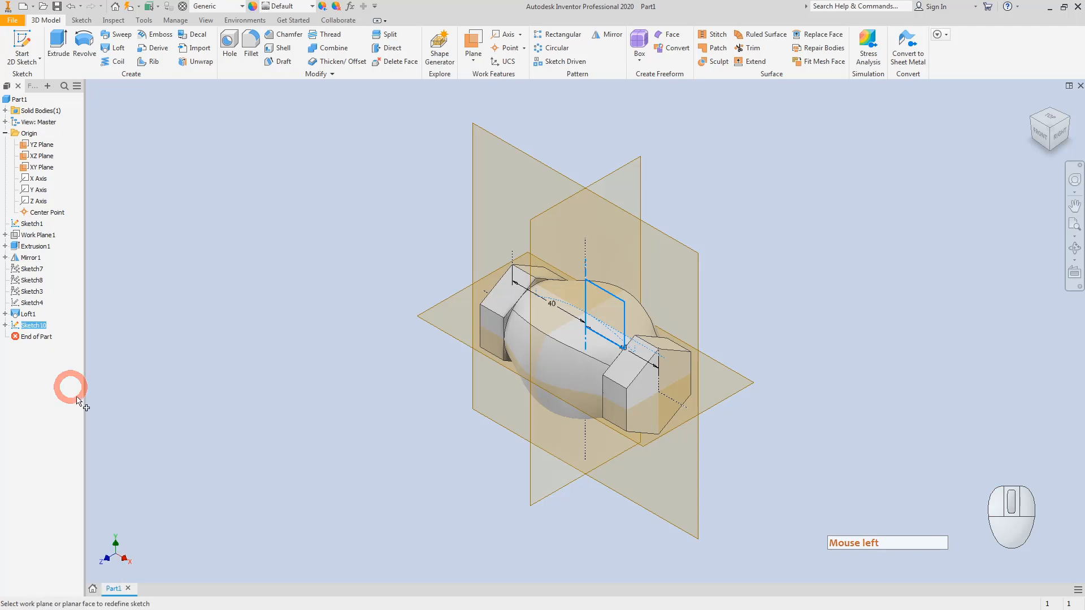
key("Escape")
key("Escape")
left_click(20, 331)
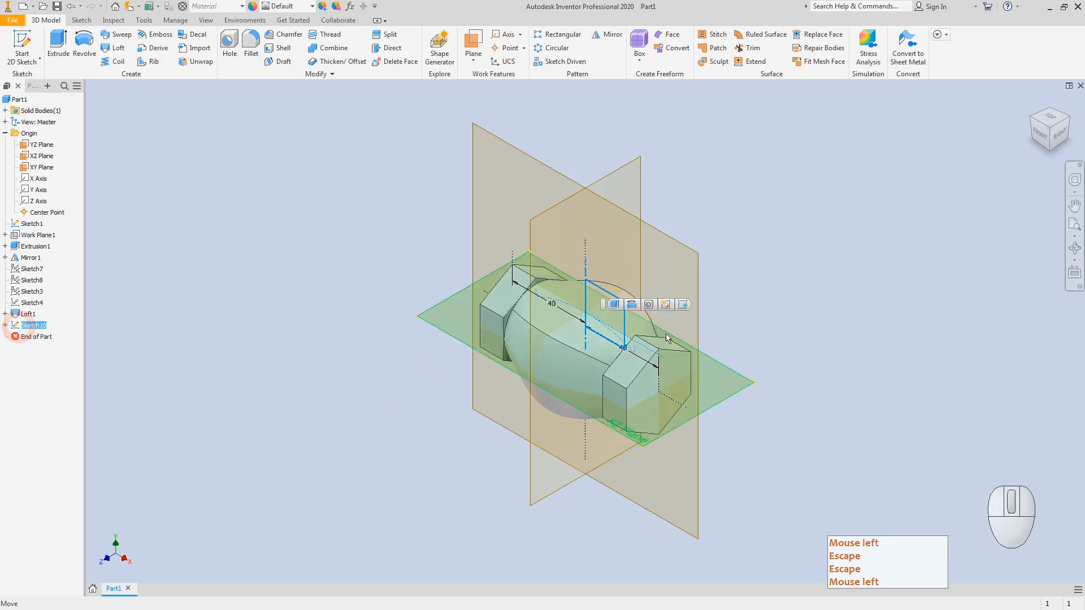
left_click(540, 162)
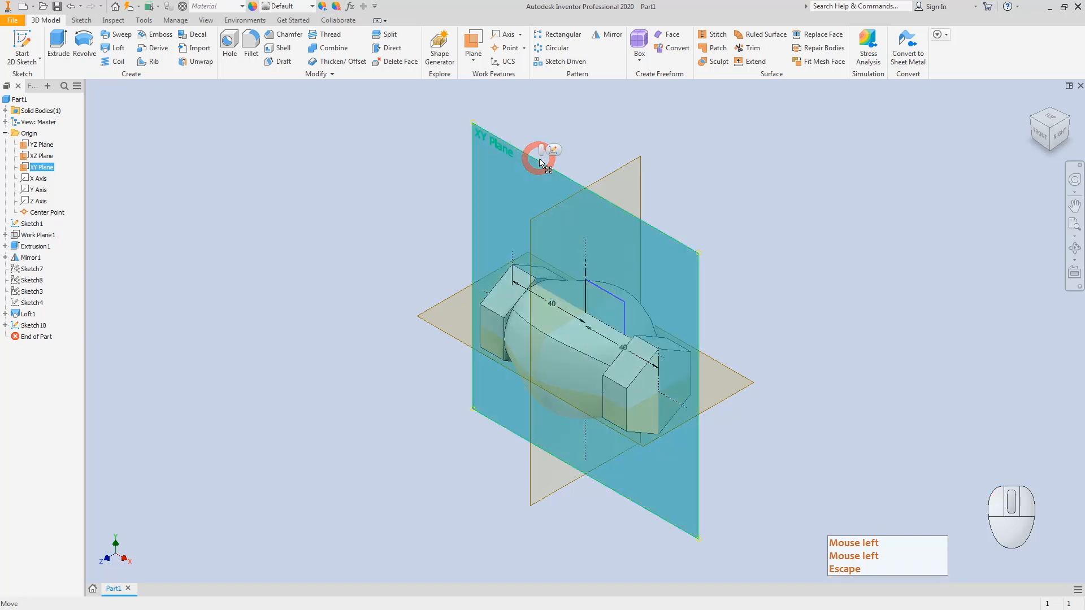
left_click(623, 167)
key("Escape")
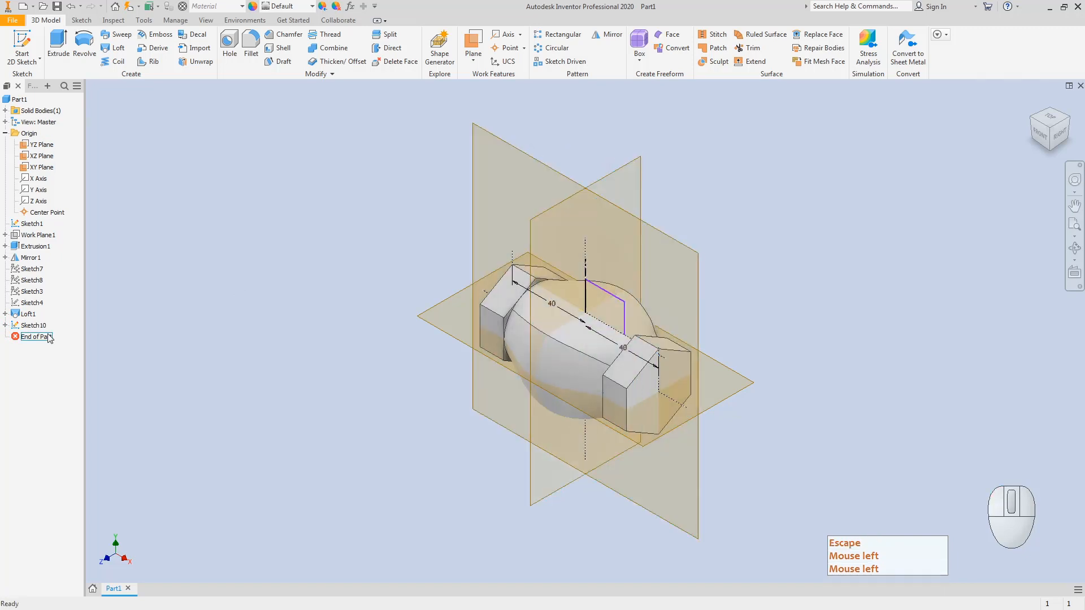
- Redefine the neck sketch, Sketch10, onto the YZ plane and accept the result
right_click(42, 328)
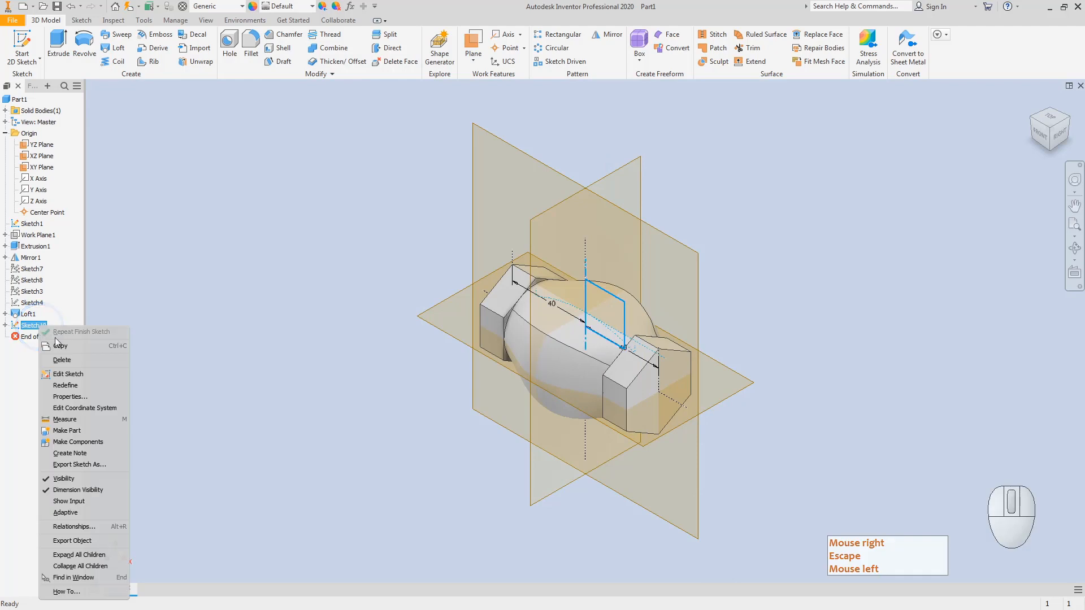
left_click(67, 386)
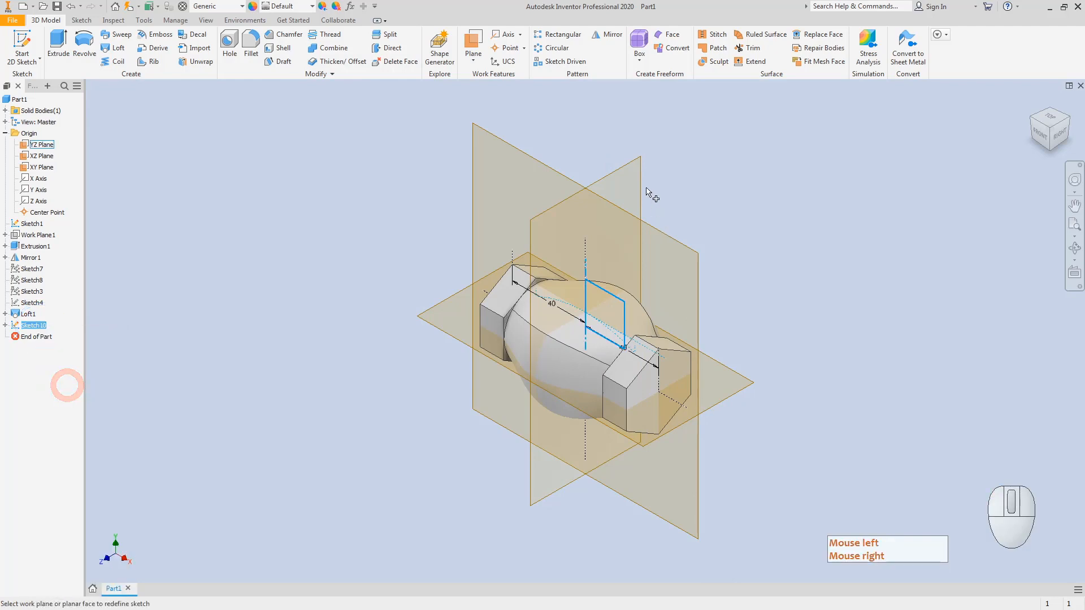
left_click(613, 171)
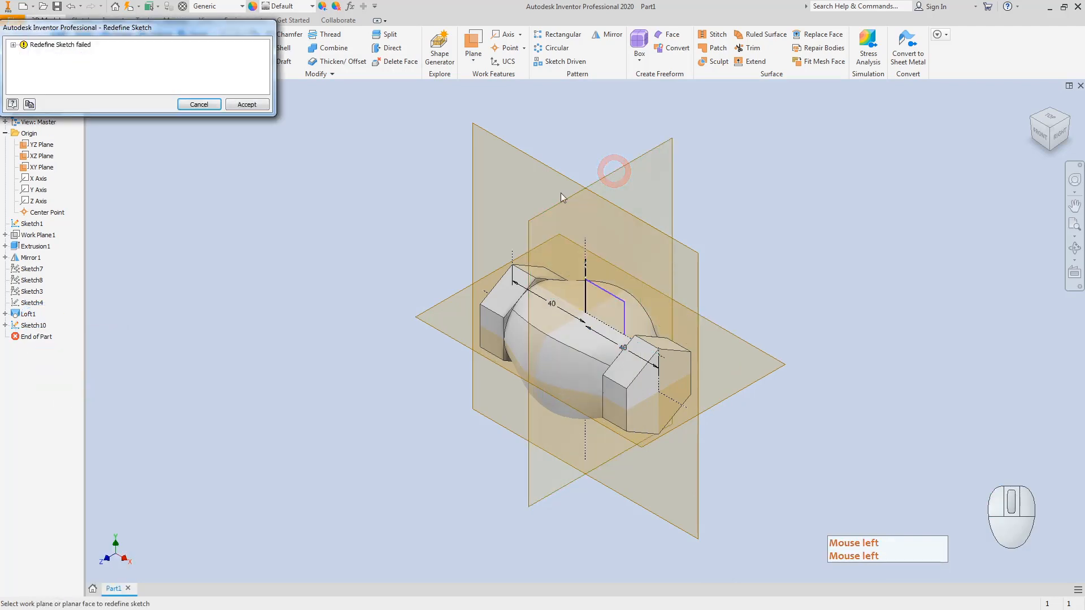
left_click(247, 104)
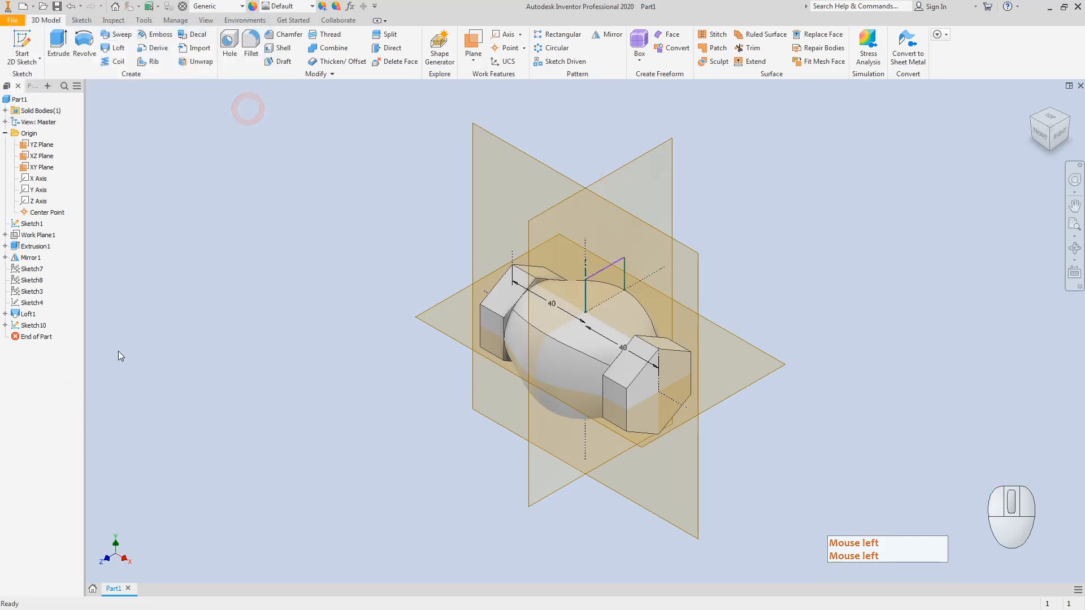
- Reopen the redefined neck sketch for editing and slice the graphics at the YZ plane
left_click(21, 326)
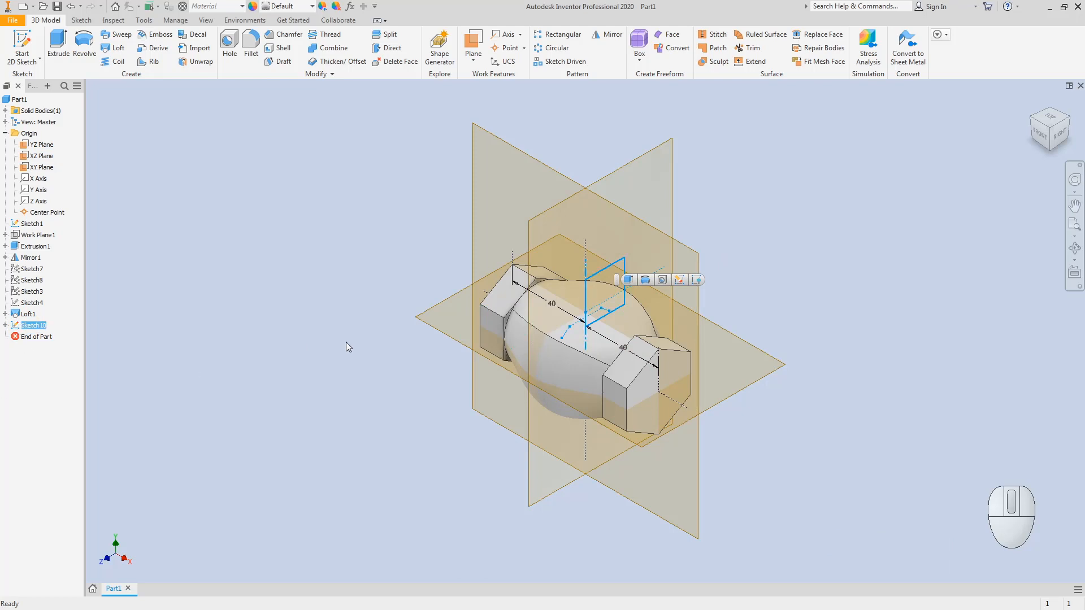
double_click(22, 326)
left_click(261, 343)
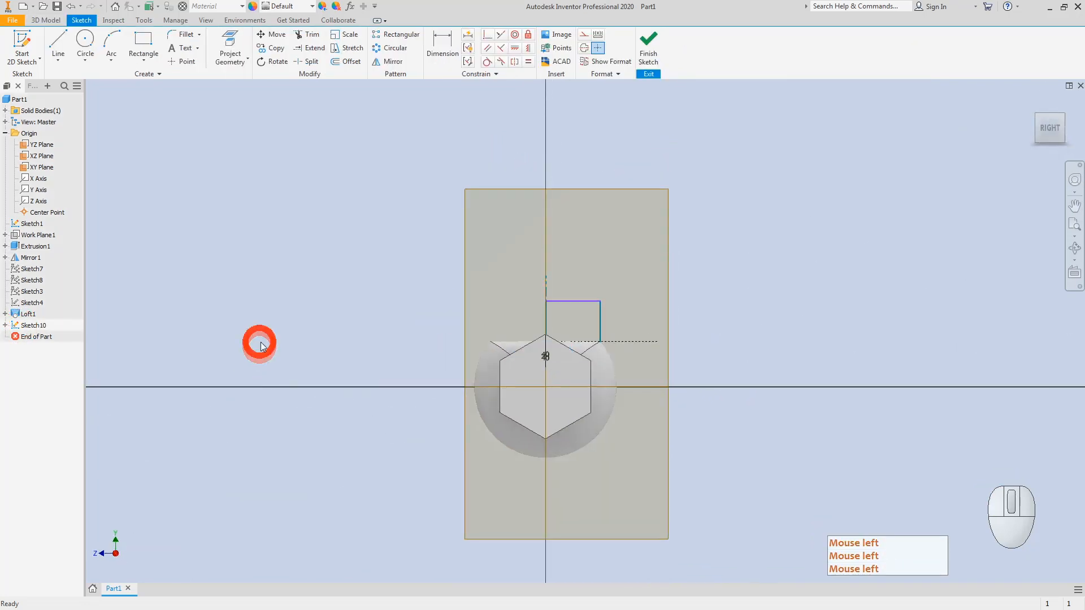
key("F7")
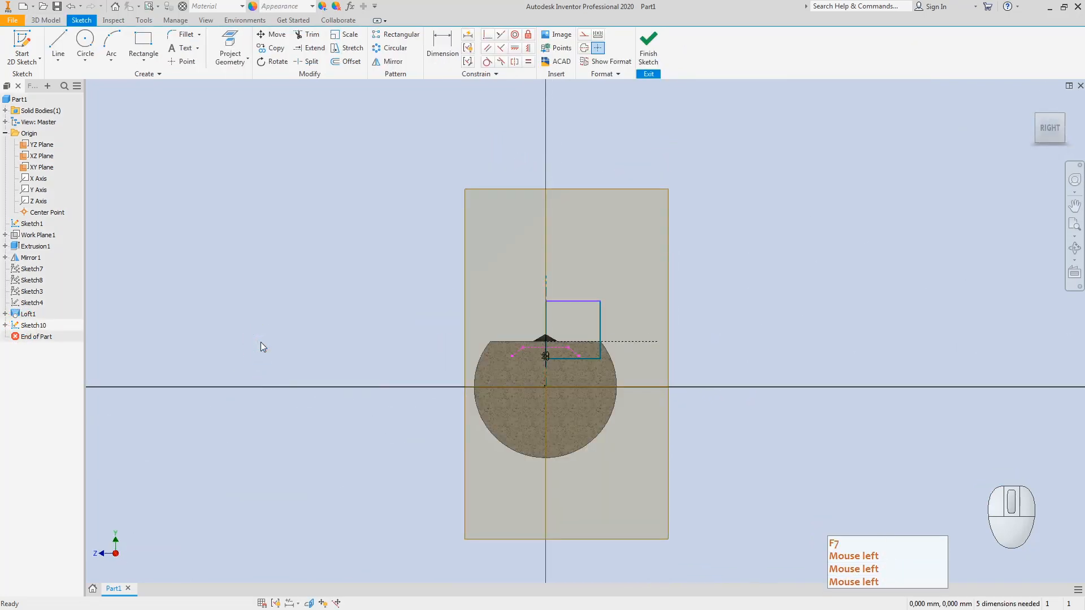
- Try to delete the projected horizontal line and change the projected loft edge's construction setting in the neck sketch
key("Escape")
key("Escape")
scroll(521, 355, "up", 3)
left_click(551, 324)
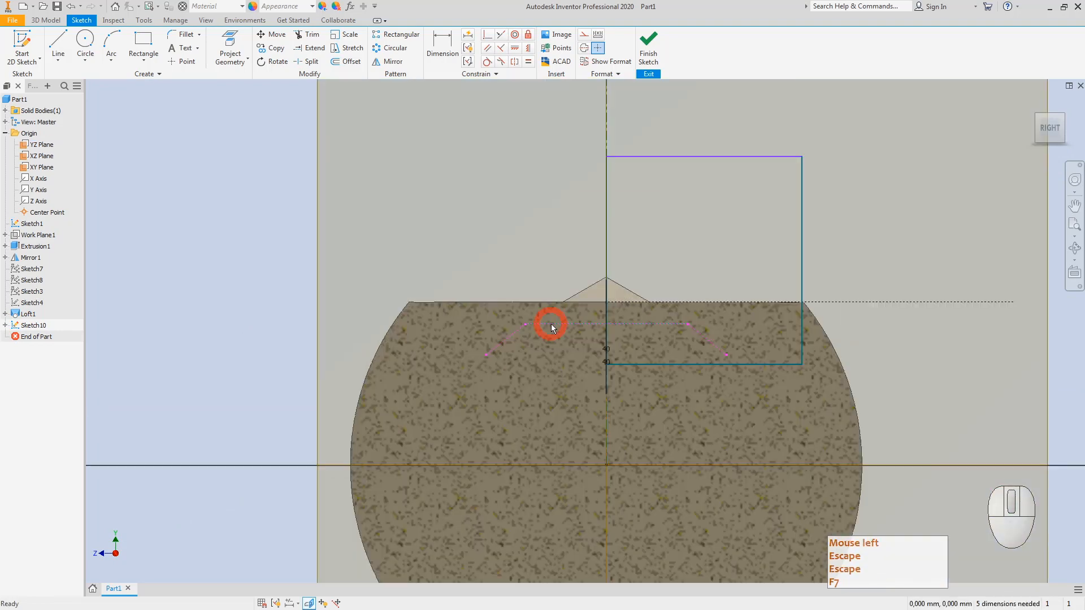
key("Delete")
left_click(660, 327)
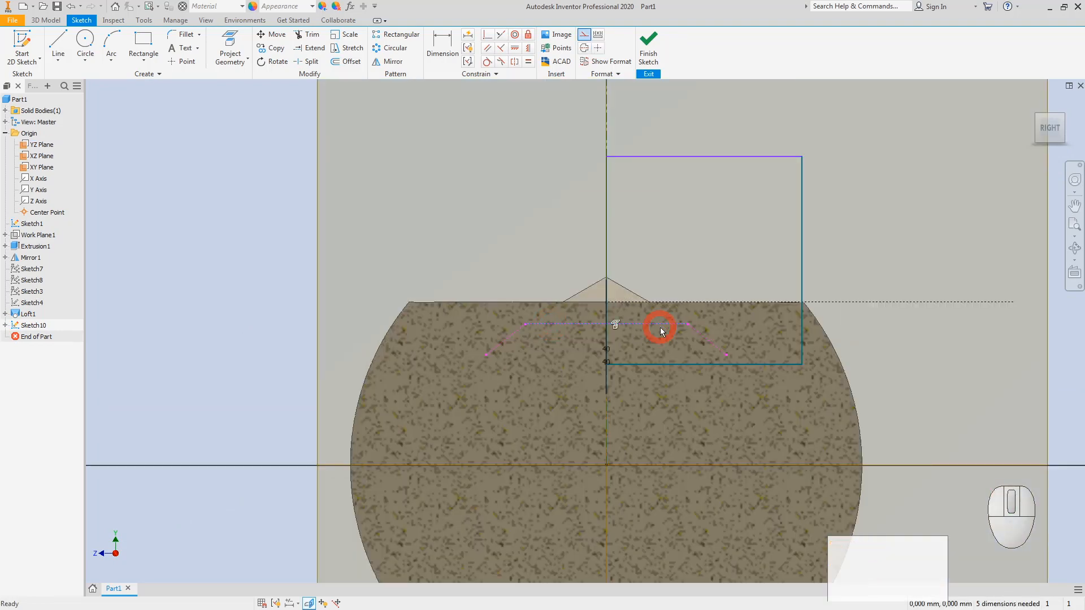
key("Delete")
left_click(704, 338)
right_click(704, 338)
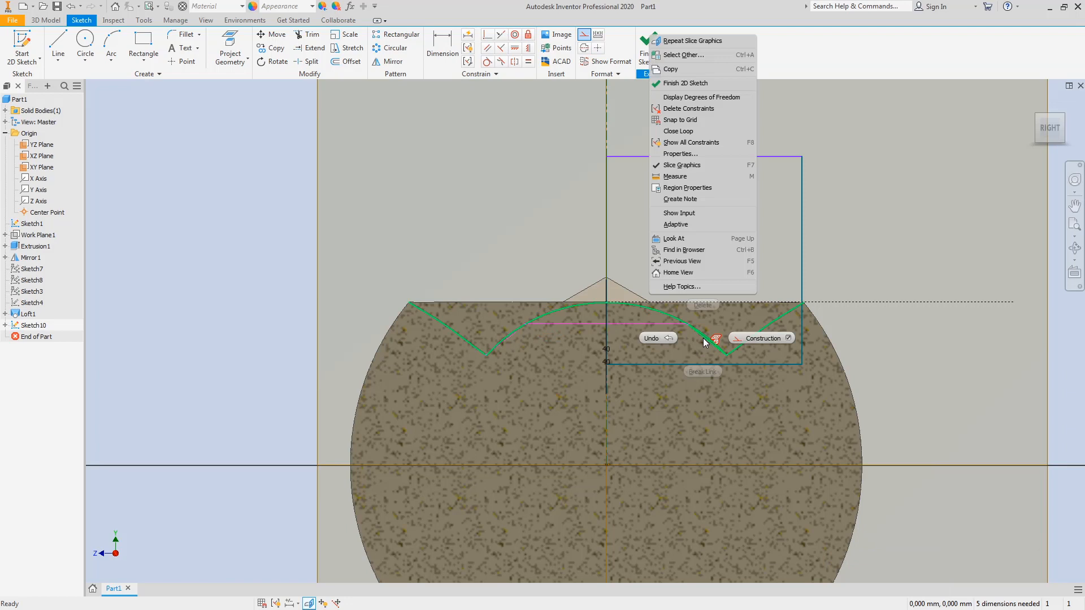
left_click(760, 340)
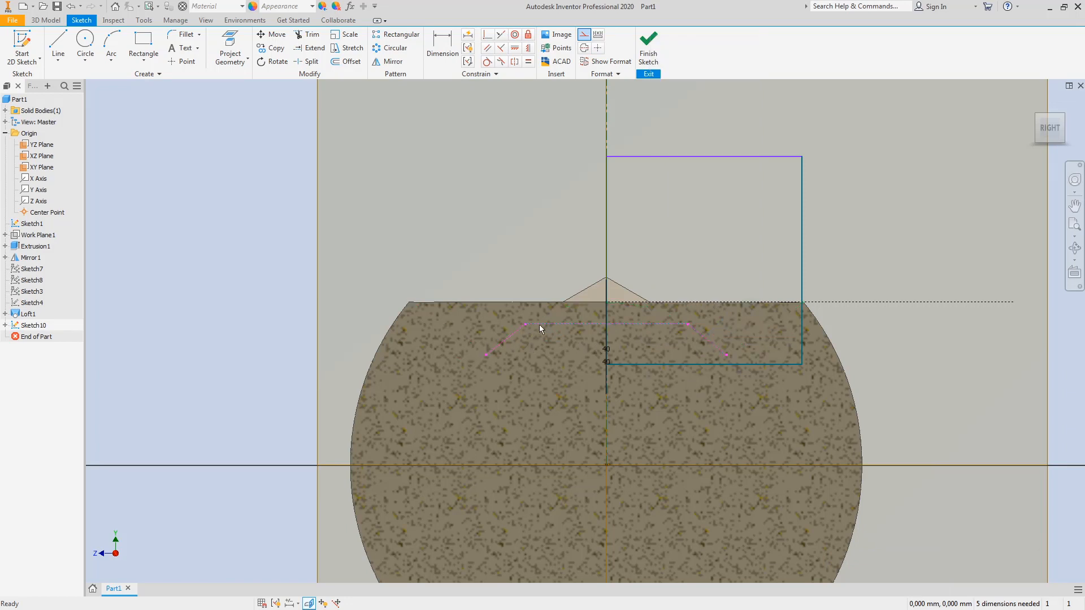
right_click(541, 324)
key("Escape")
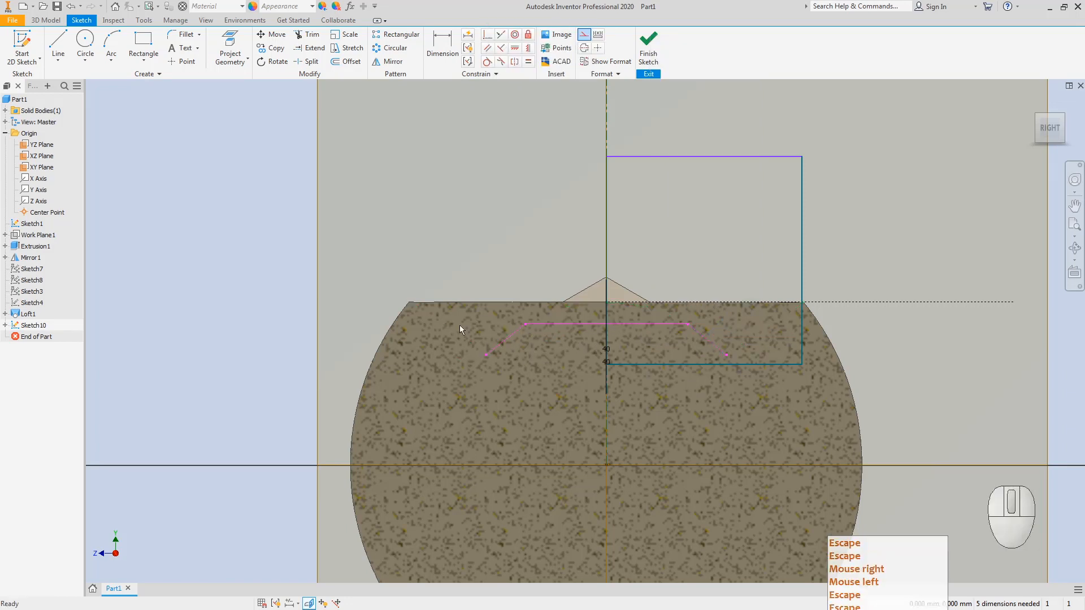
mouse_move(441, 273)
left_mouse_down()
mouse_move(503, 326)
mouse_move(826, 433)
left_mouse_up()
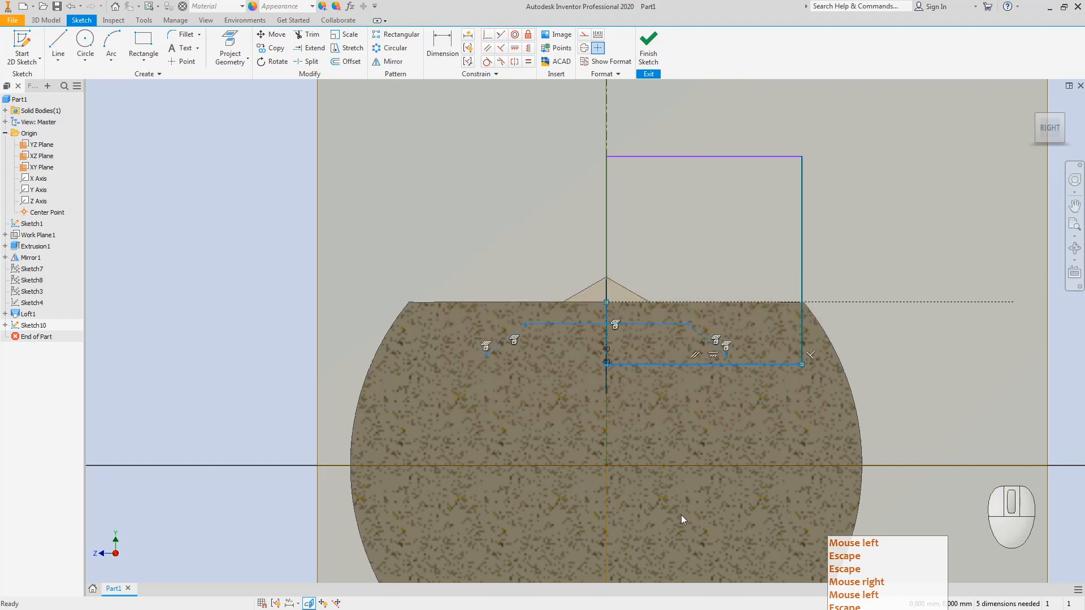
left_click(663, 365, "ctrl")
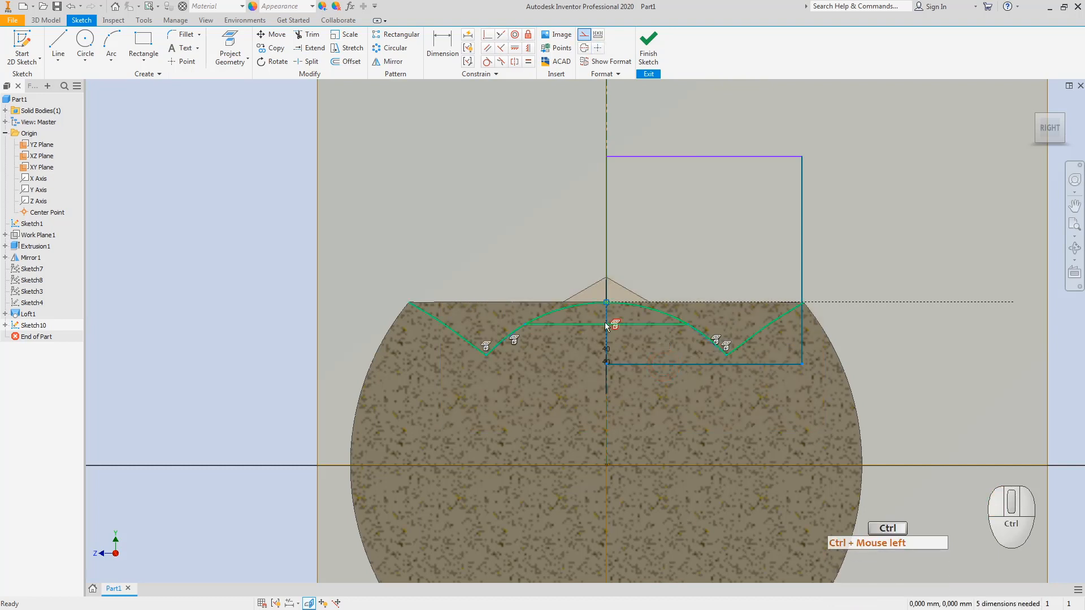
left_click(606, 355, "ctrl")
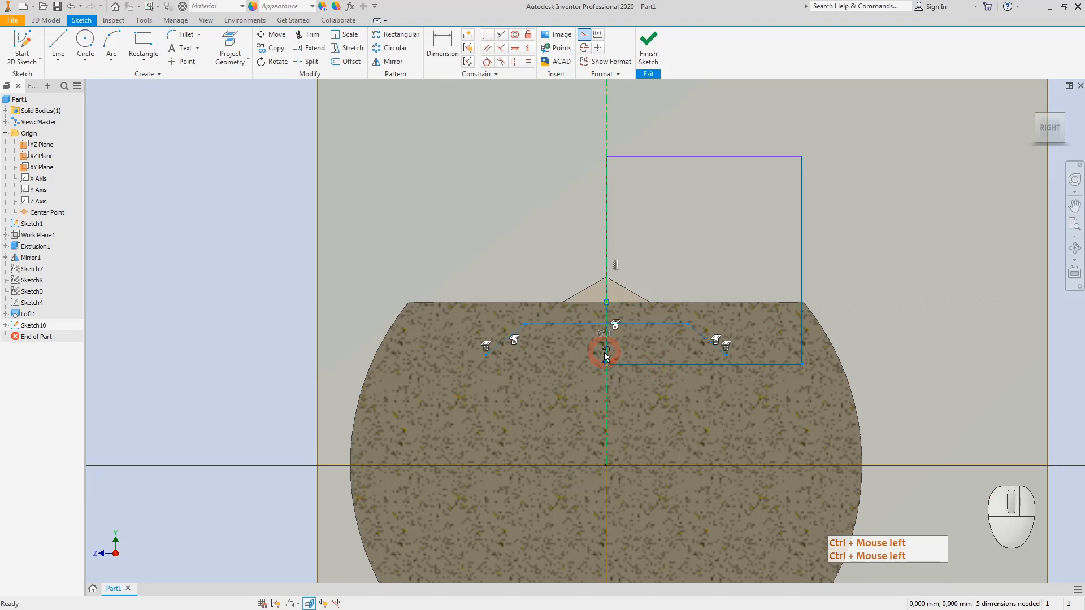
key("Escape")
key("Escape")
- Try again to remove the projected horizontal line below the loft's flat top from the neck sketch
left_click(553, 322)
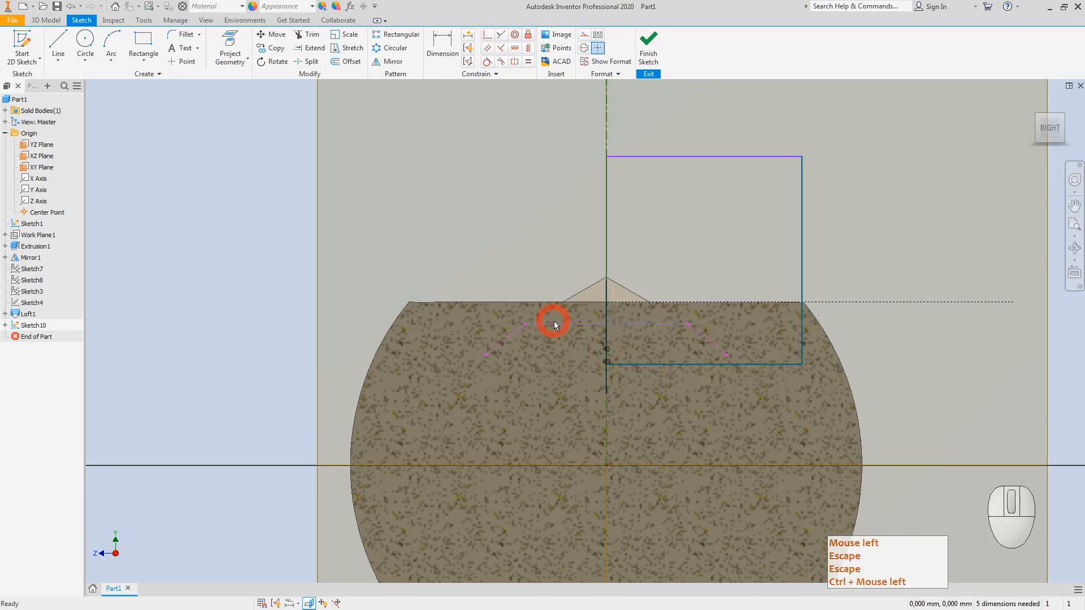
right_click(554, 322)
left_click(569, 325)
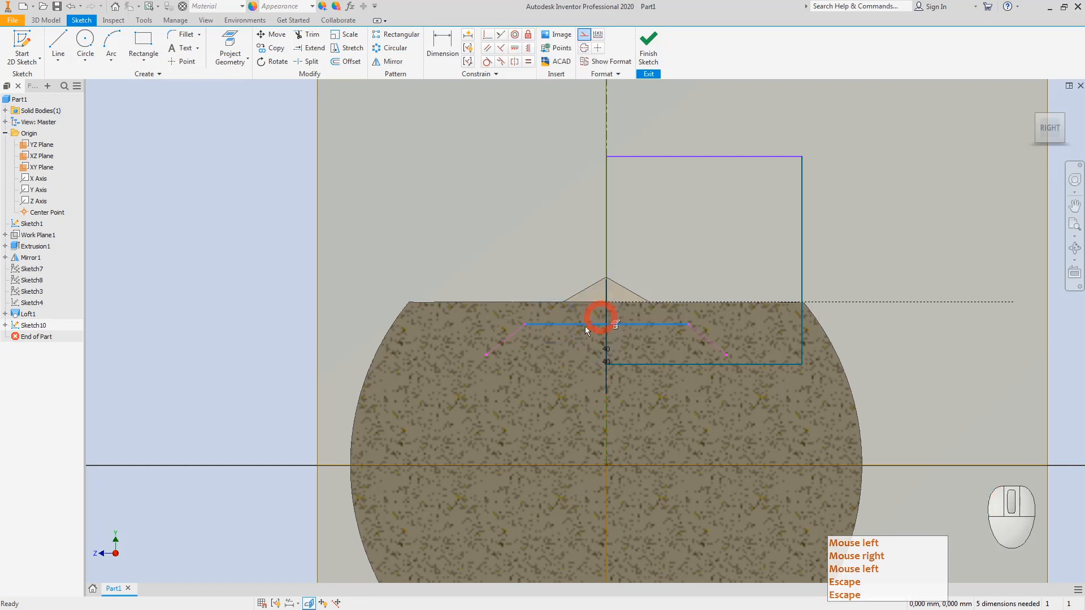
key("Escape")
right_click(569, 325)
left_click(616, 327)
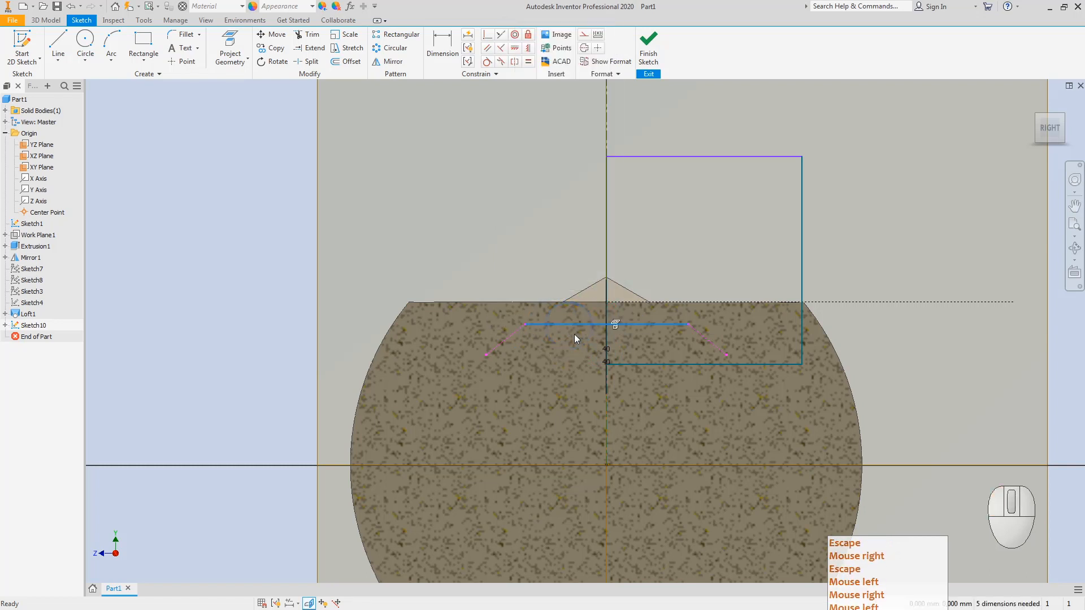
left_click(551, 324)
key("Delete")
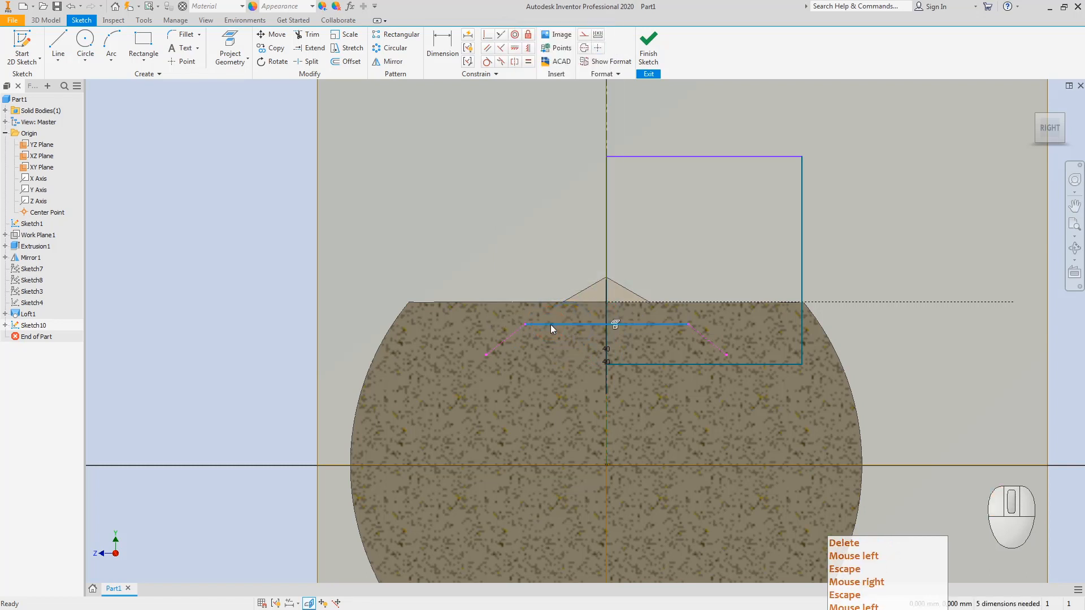
key("Escape")
key("Escape")
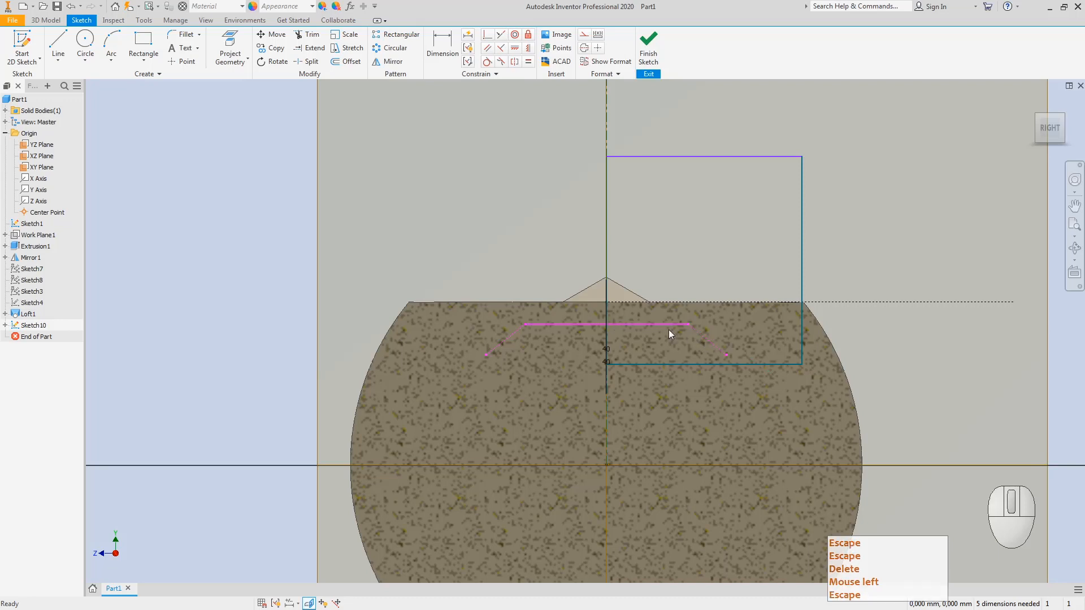
left_click(669, 327)
right_click(669, 327)
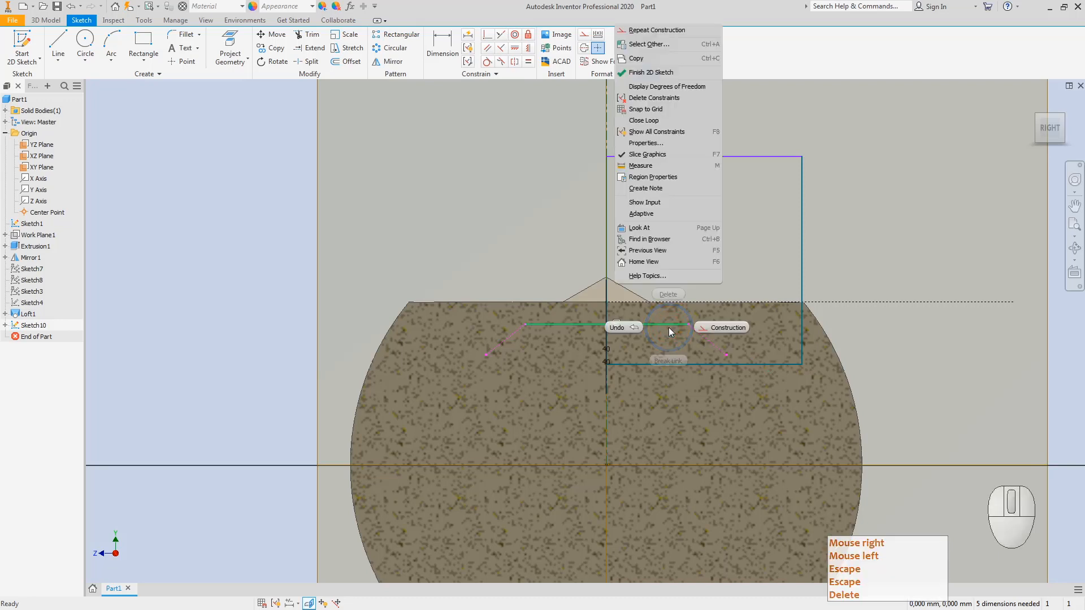
key("Escape")
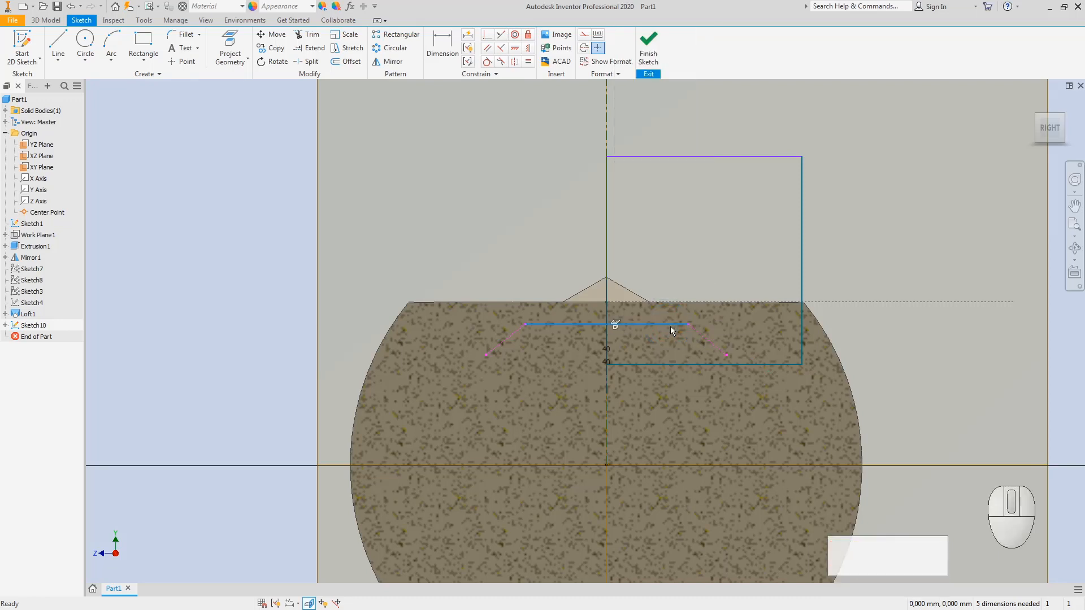
- Finish the neck sketch and delete Sketch10 from the model
left_click(649, 51)
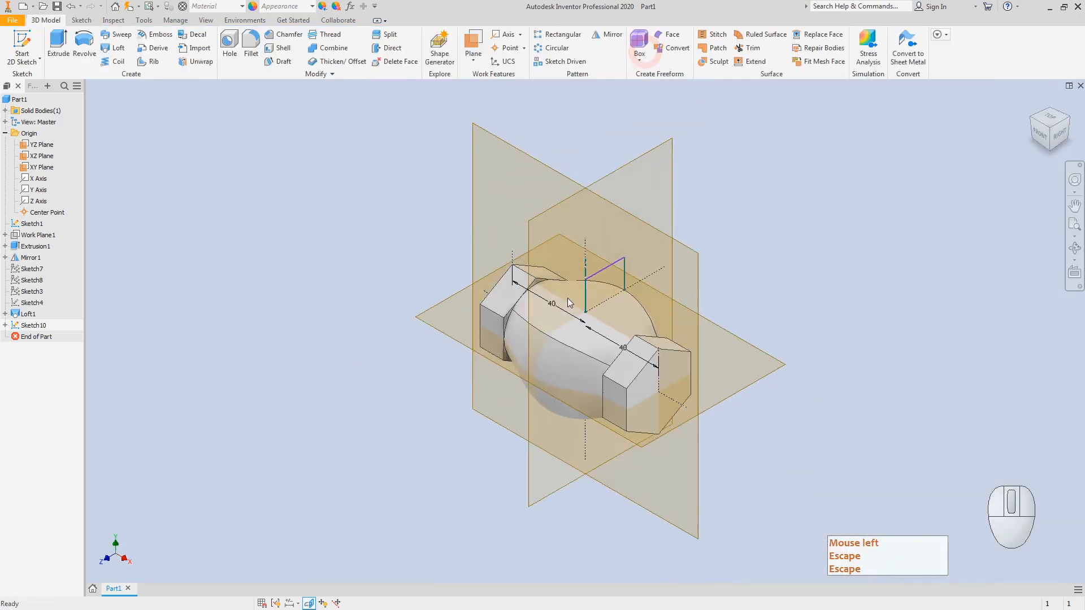
key("Escape")
left_click(32, 326)
key("Delete")
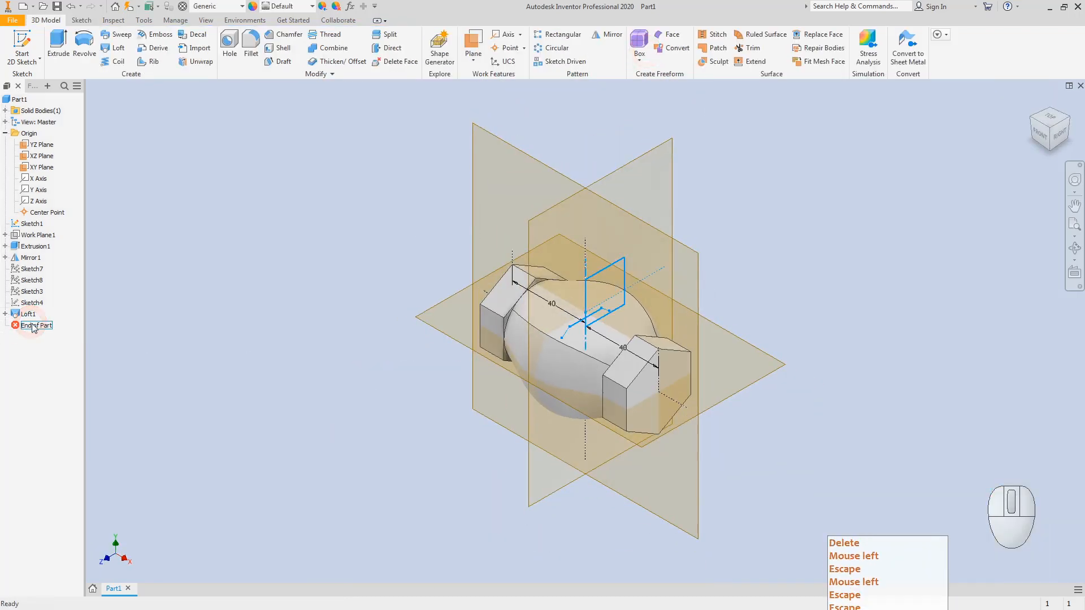
- Create a new sketch on the YZ plane and slice the graphics at that plane
left_click(22, 46)
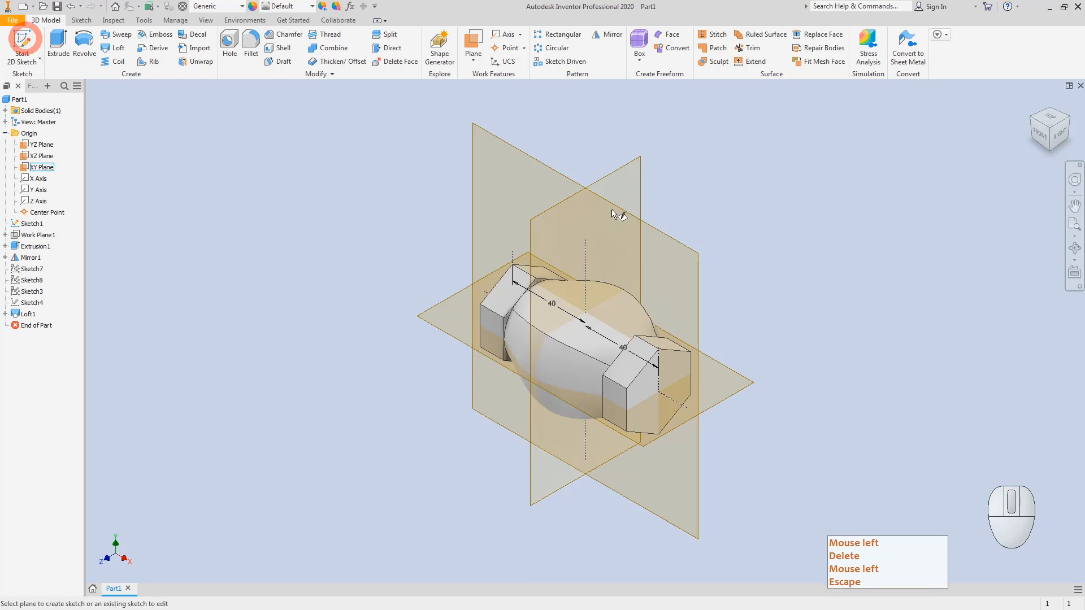
left_click(626, 167)
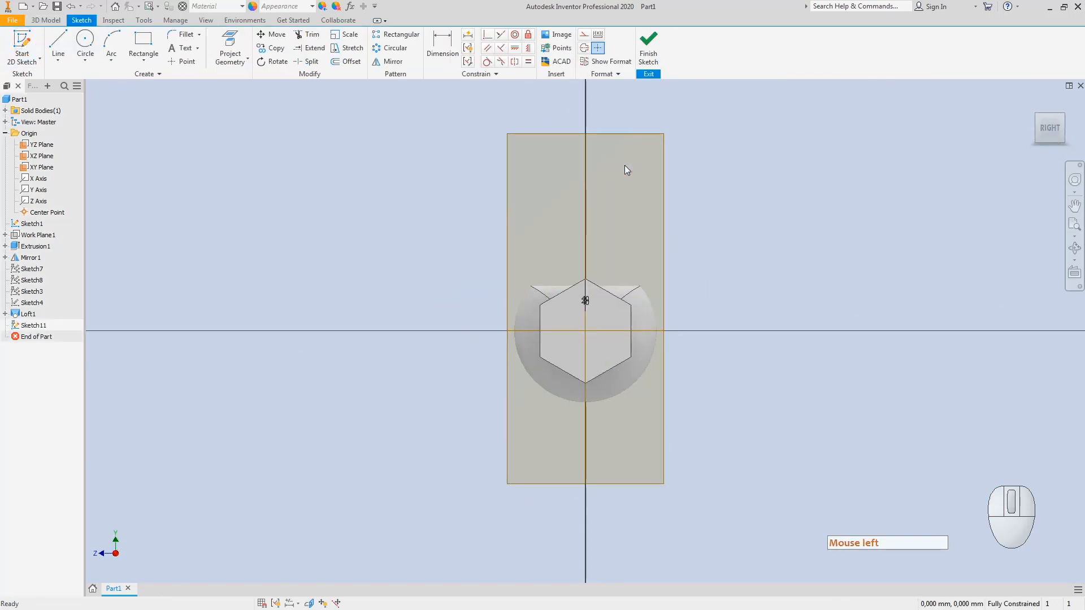
key("F7")
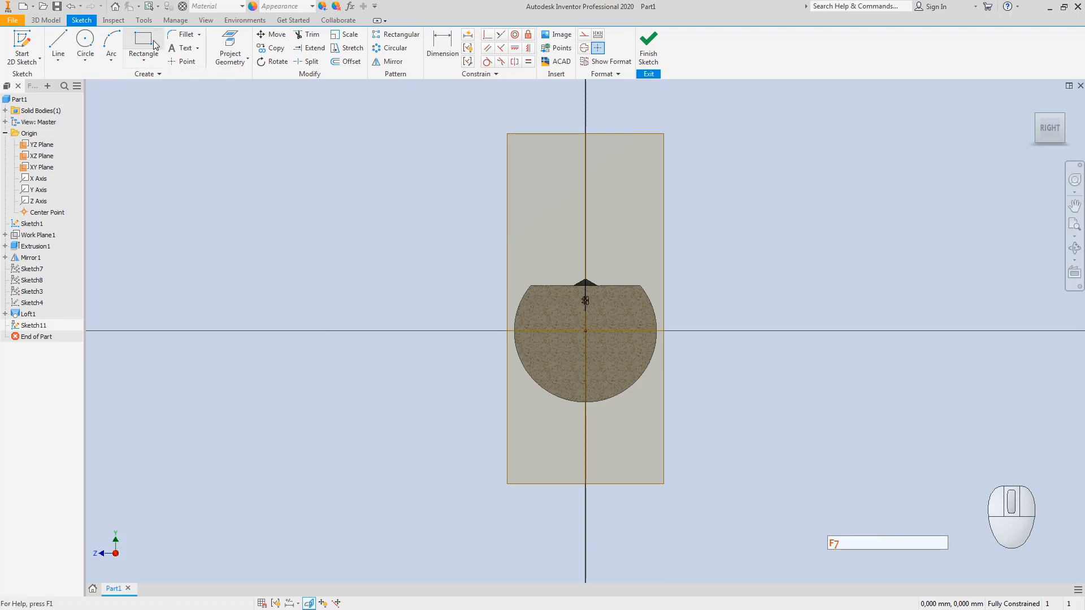
- Draw a vertical line from the origin up past the loft's flat top
left_click(59, 45)
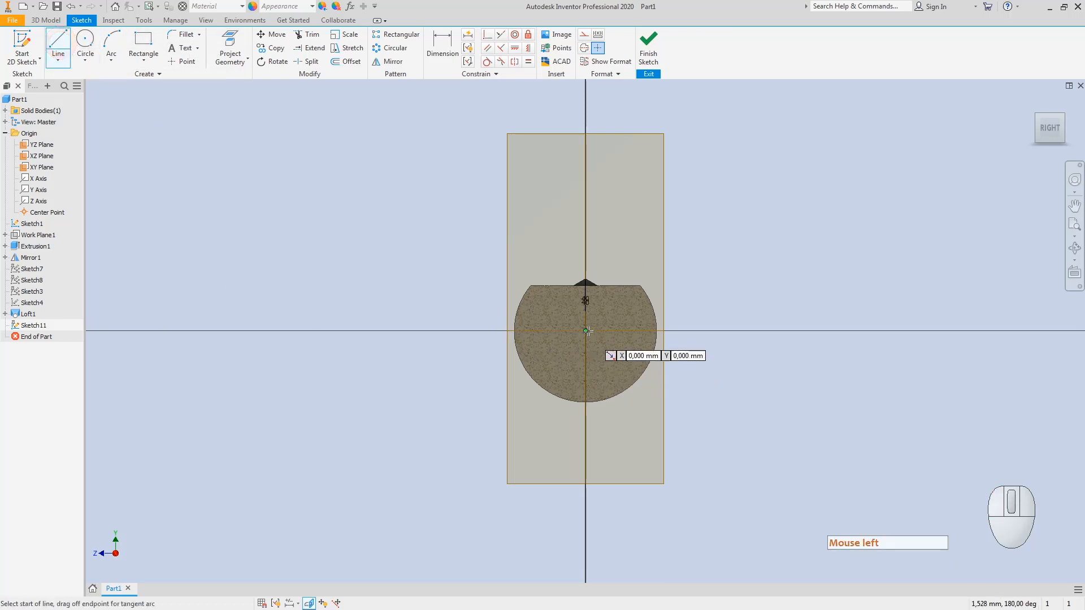
left_click(586, 305)
left_click(520, 301)
key("Escape")
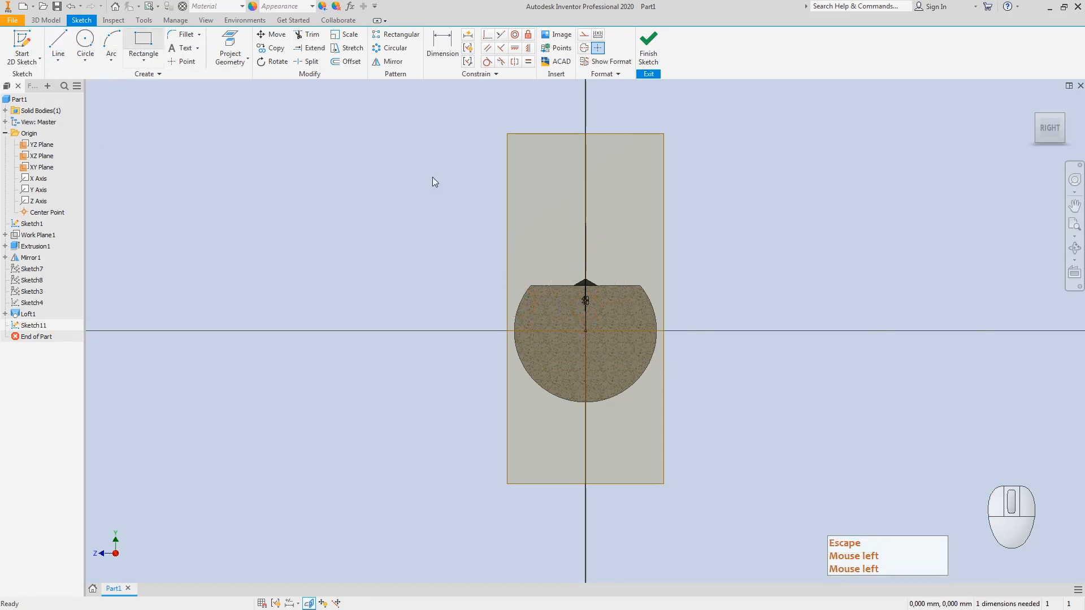
- Try to project the loft's flat top face into the new sketch, checking the model from an isometric view
left_click(230, 51)
left_click(1063, 127)
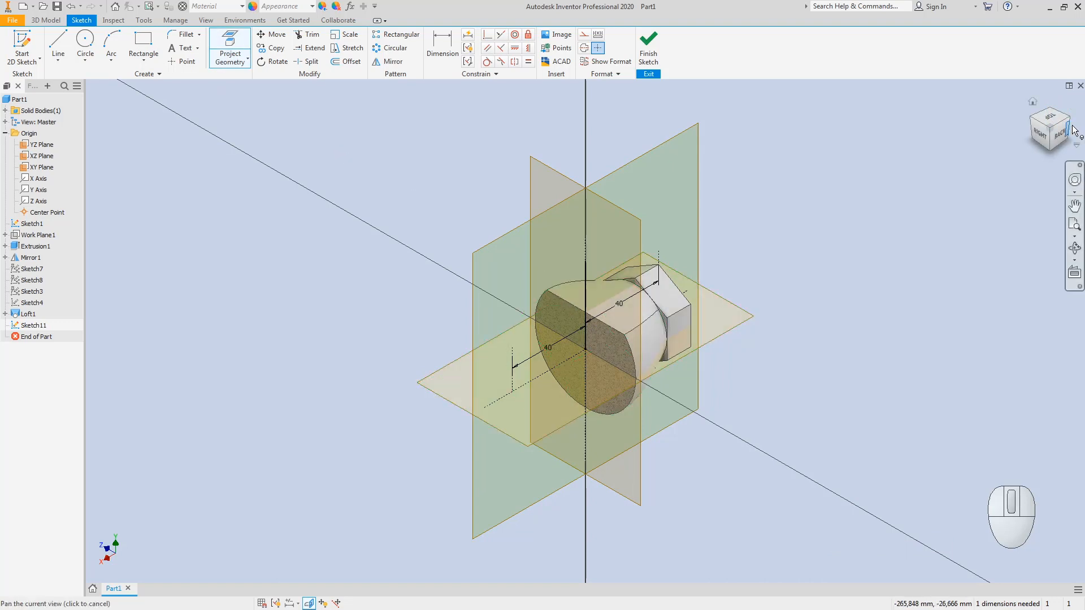
left_click(1043, 131)
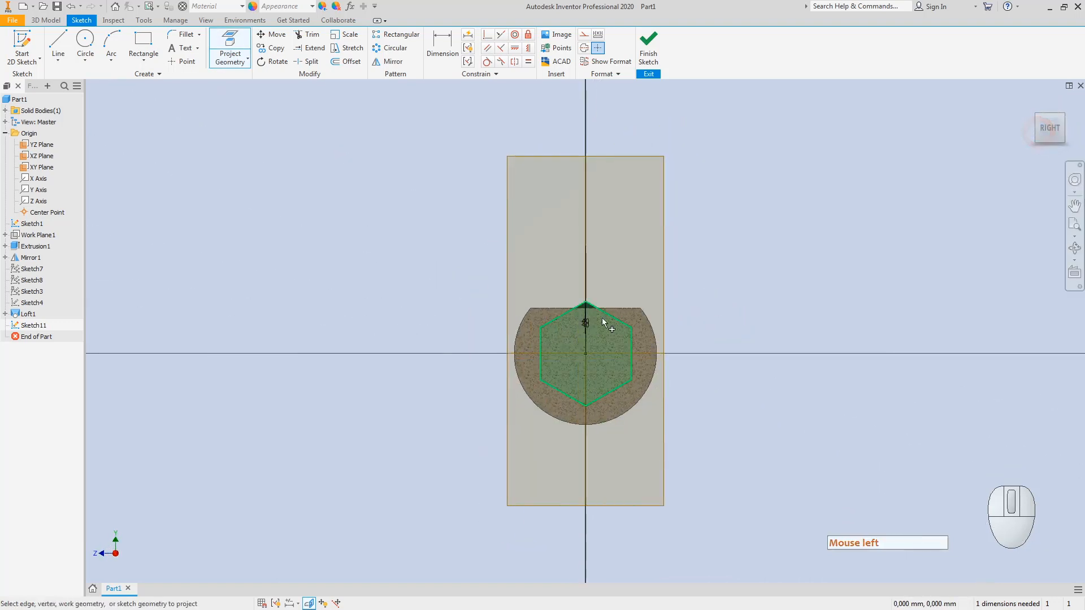
scroll(630, 315, "down", 3)
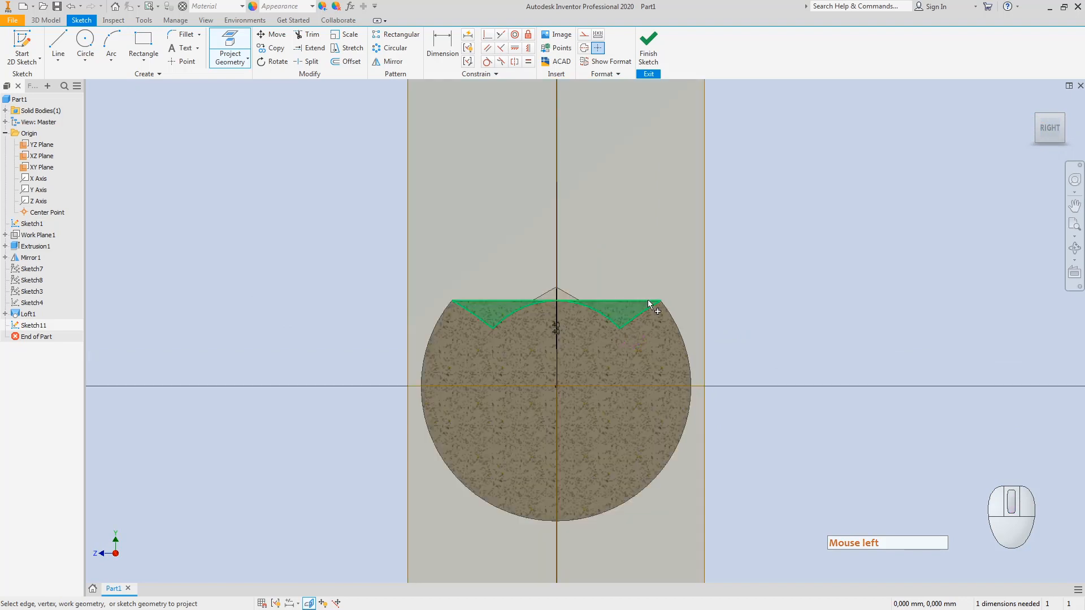
left_click(652, 301)
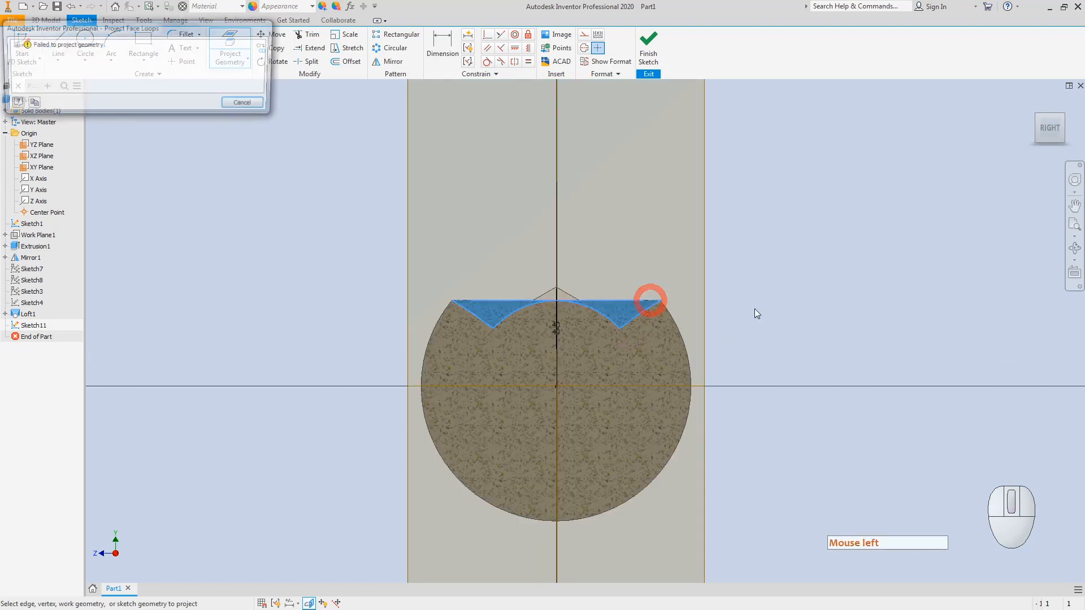
left_click(785, 295)
key("Escape")
key("Escape")
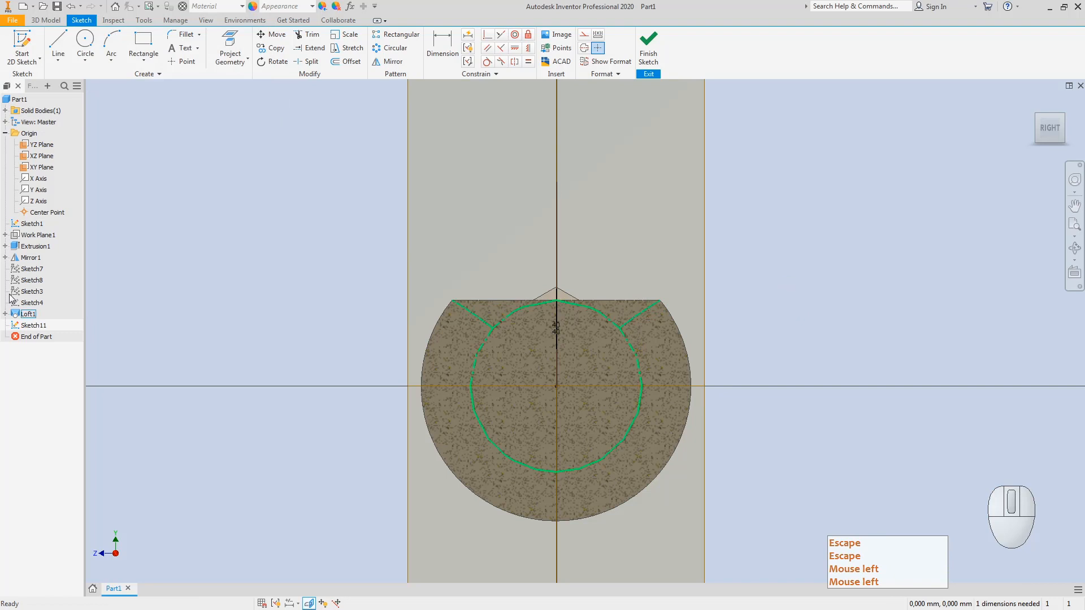
- Expand Loft1 in the model tree and make its Sketch9 profile visible
left_click(6, 314)
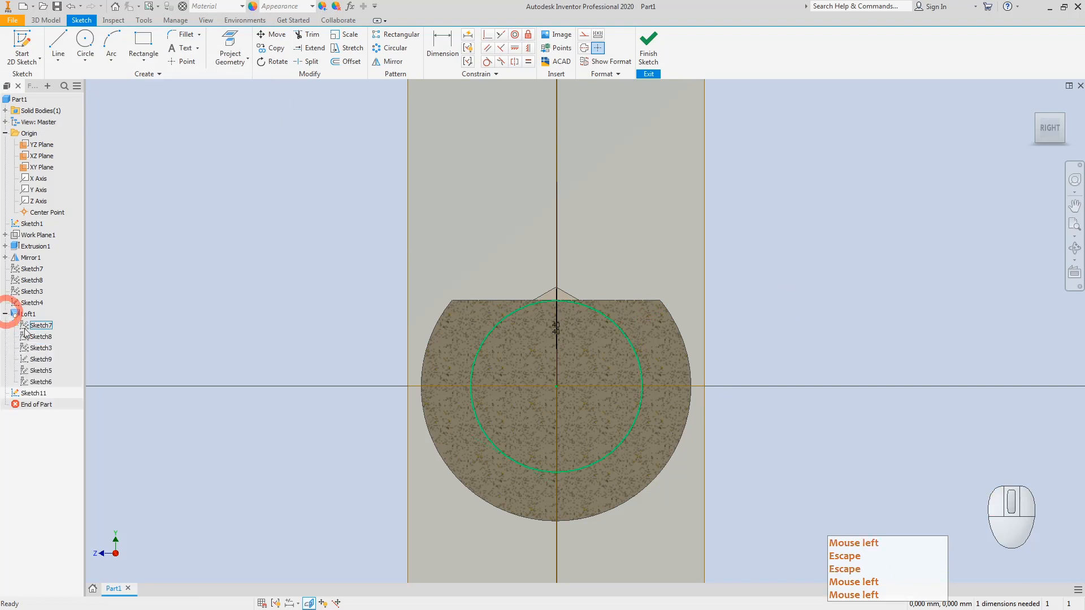
left_click(33, 367)
right_click(35, 366)
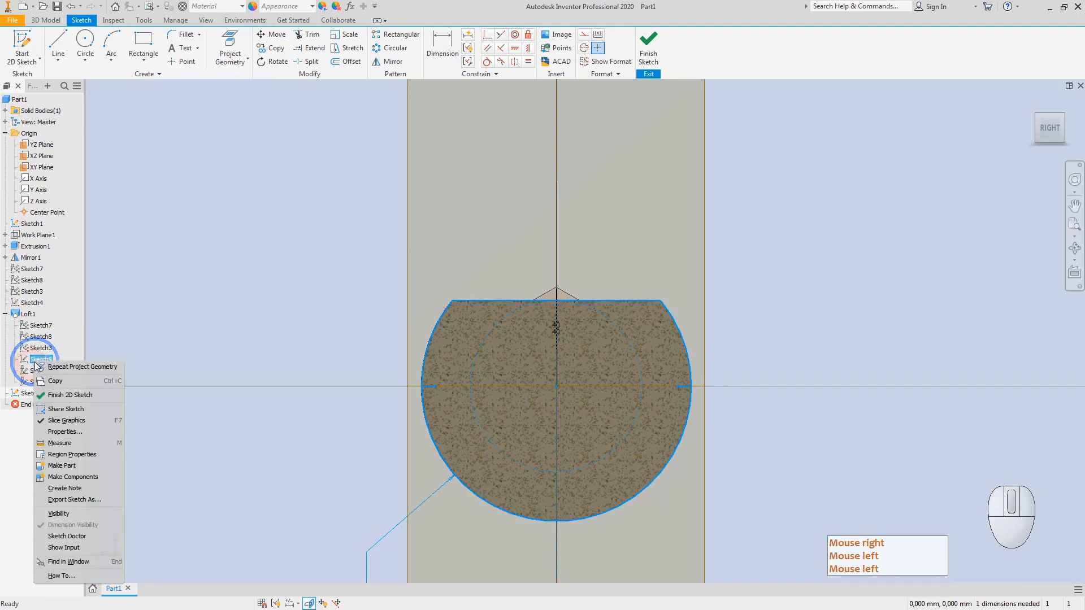
left_click(59, 513)
left_click(223, 338)
key("Escape")
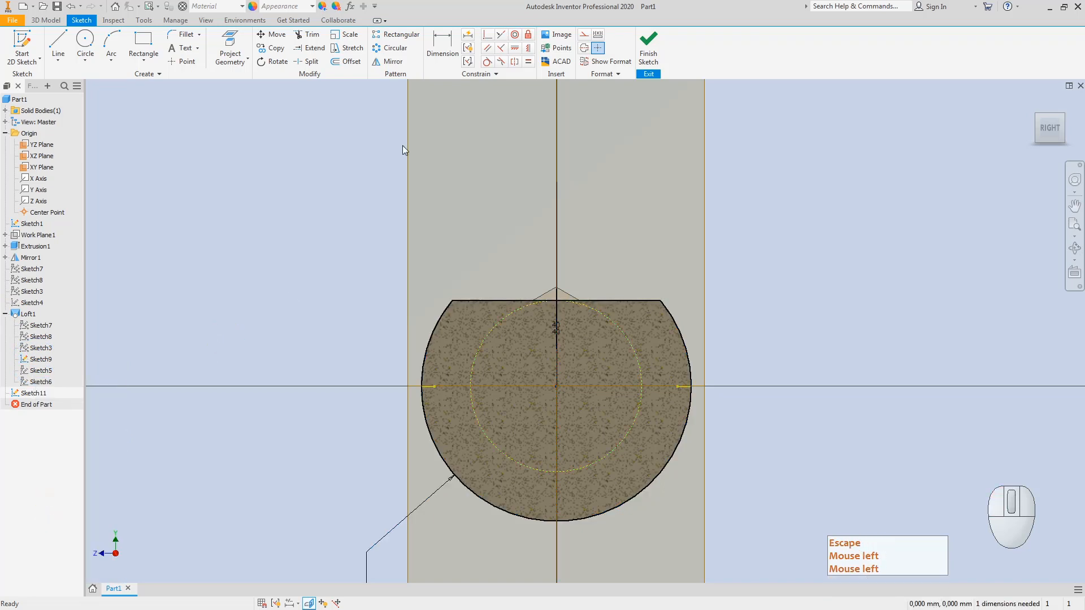
key("Escape")
- Project Sketch9's horizontal top line into the current sketch and hide Sketch9 again
left_click(240, 57)
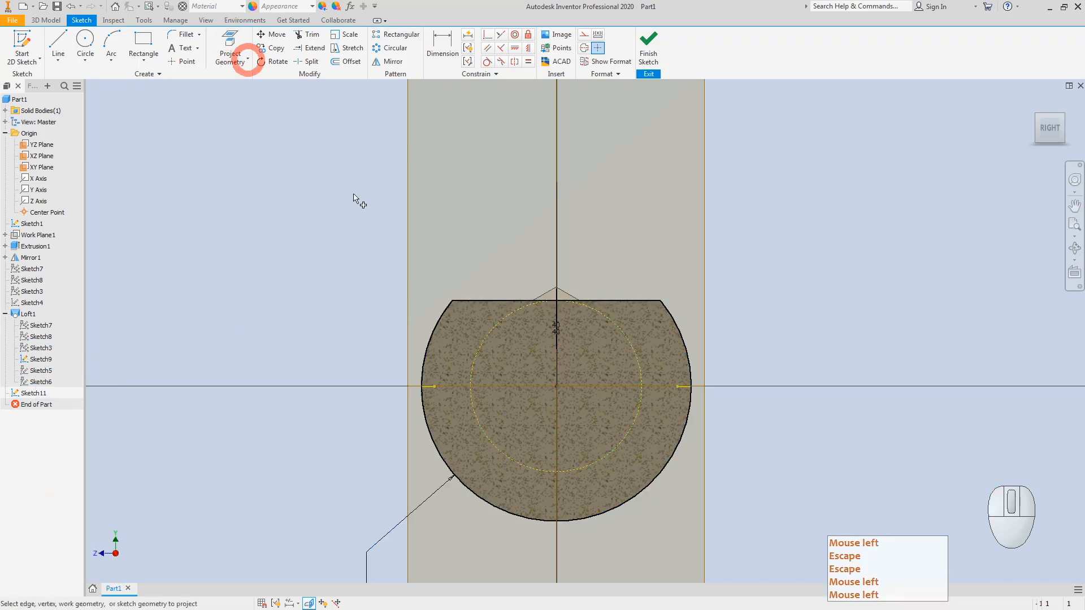
left_click(479, 302)
left_click(341, 284)
key("Escape")
right_click(42, 360)
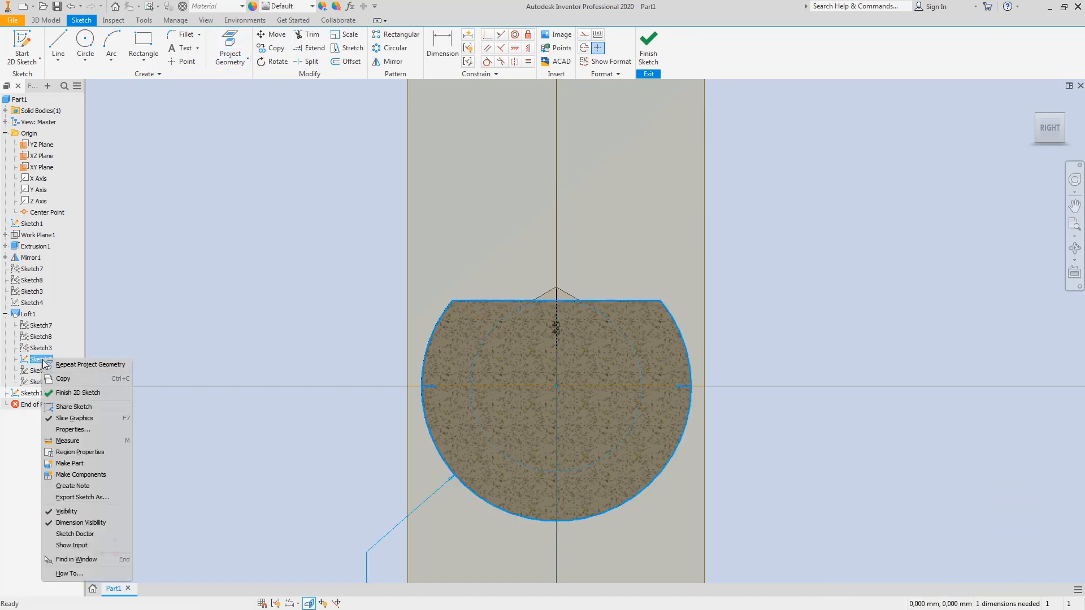
left_click(67, 512)
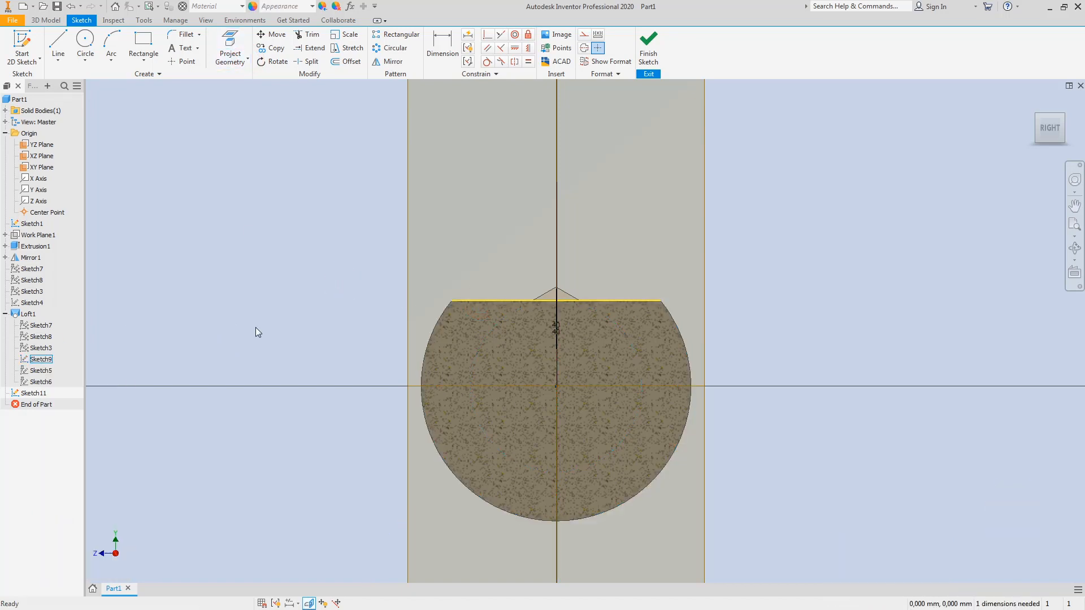
left_click(141, 43)
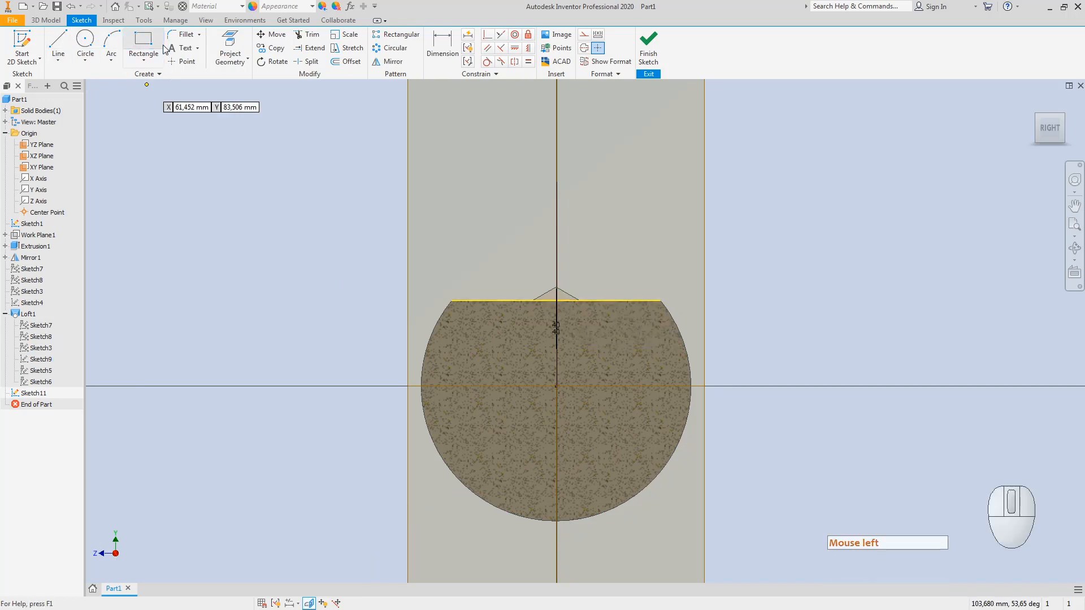
left_click(143, 41)
key("Escape")
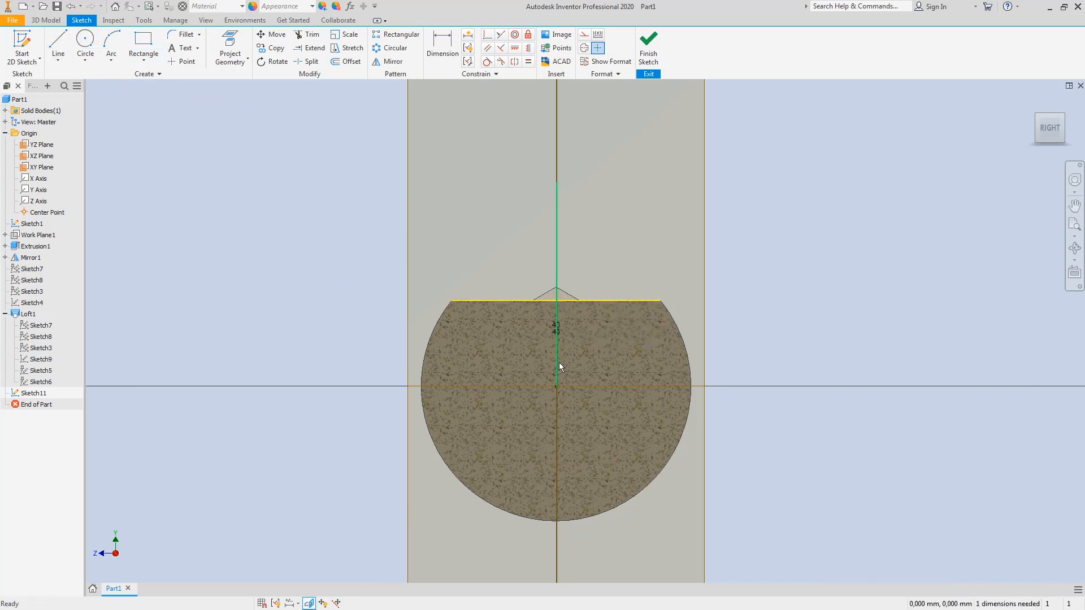
- Convert the vertical line rising from the origin into a centerline
left_click(559, 365)
right_click(560, 244)
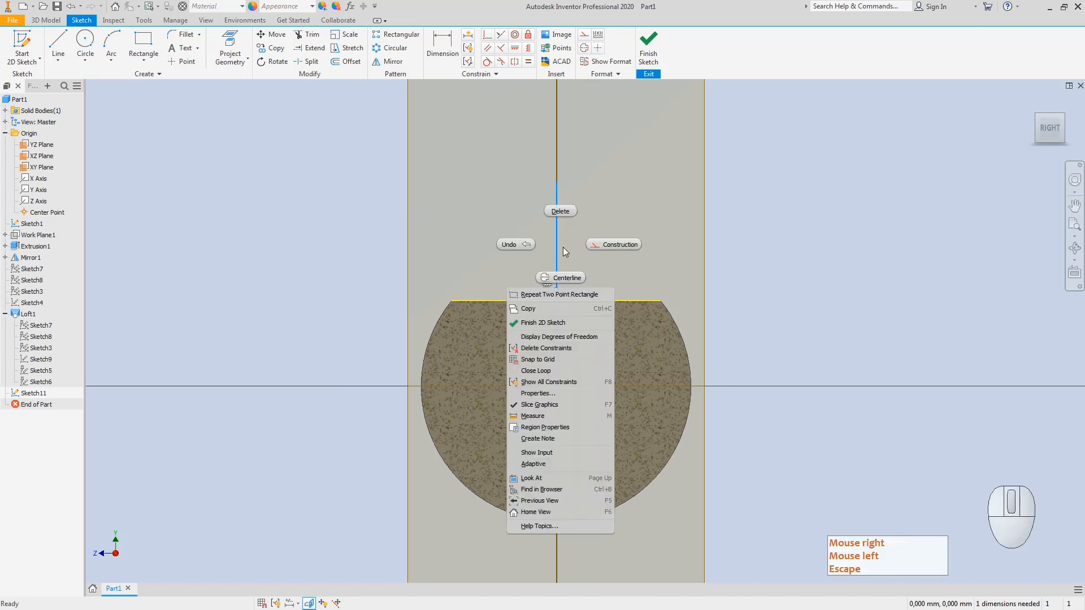
left_click(561, 278)
left_click(458, 219)
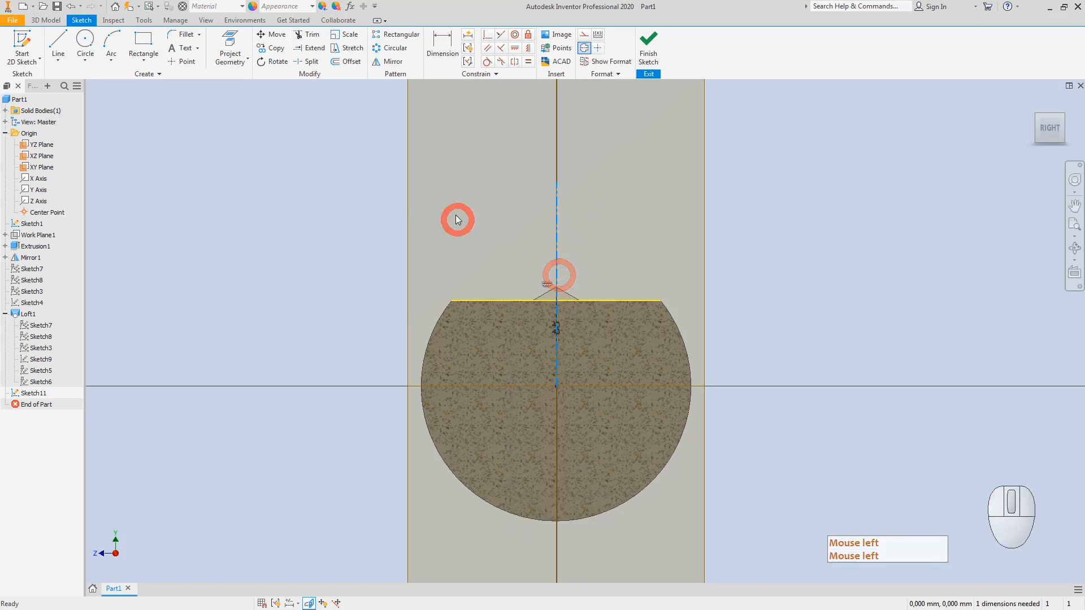
key("Escape")
- Draw a rectangle about 21 by 6 mm above the loft, with one side on the centerline
left_click(143, 42)
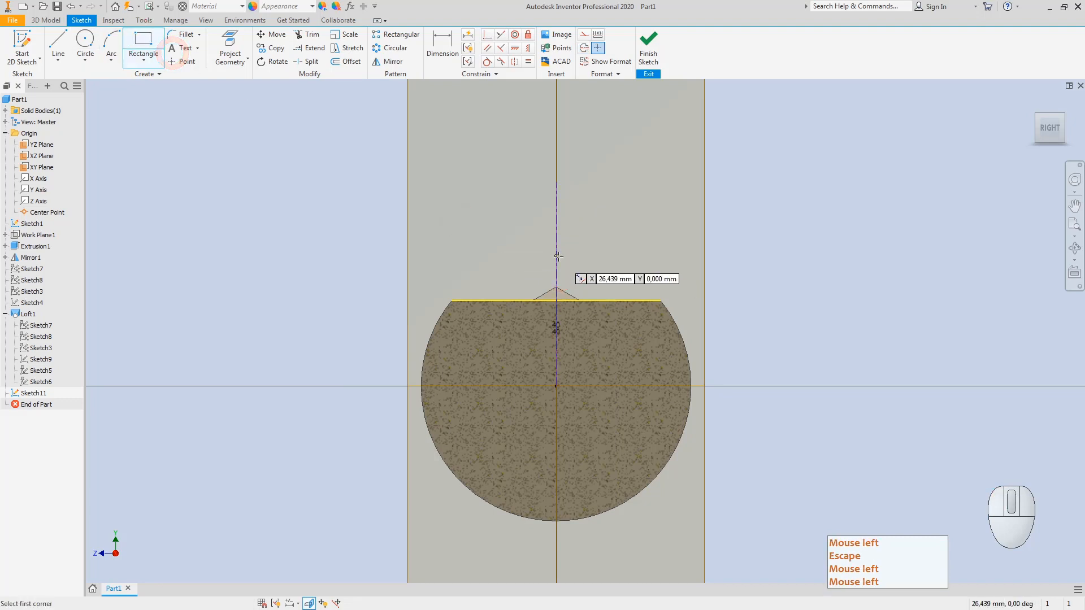
left_click(557, 256)
left_click(660, 226)
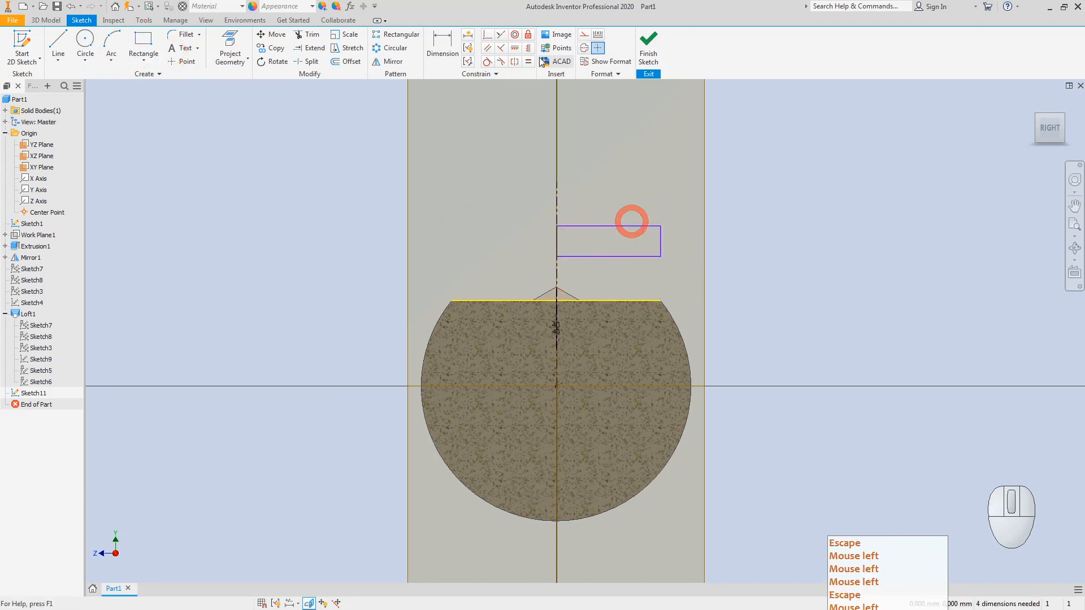
- Dimension the rectangle's outer vertical edge to the centerline as a 39 mm diameter
left_click(444, 45)
left_click(661, 244)
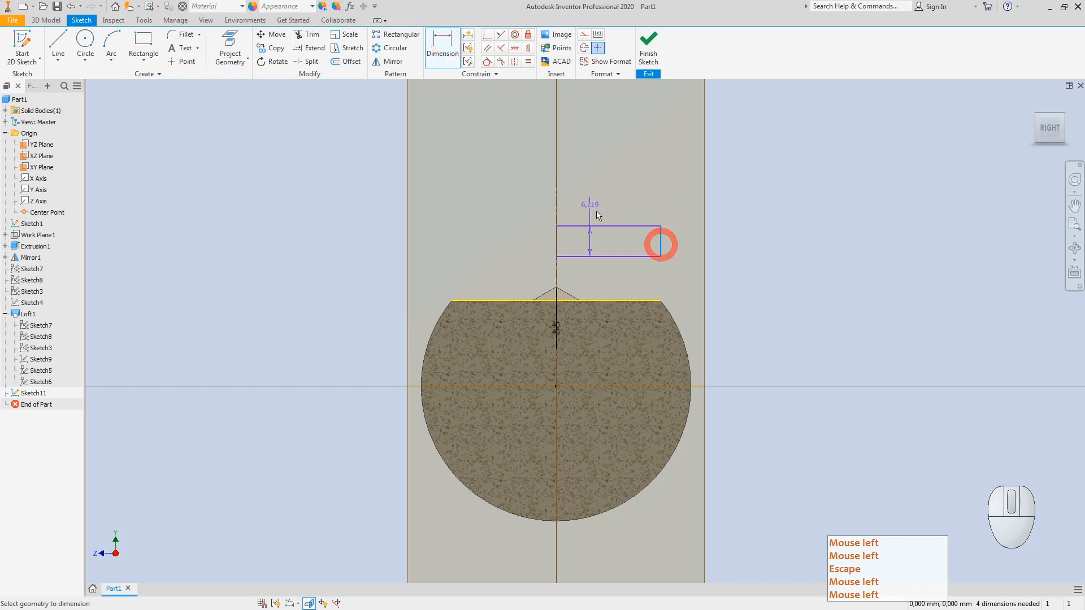
left_click(556, 207)
left_click(594, 199)
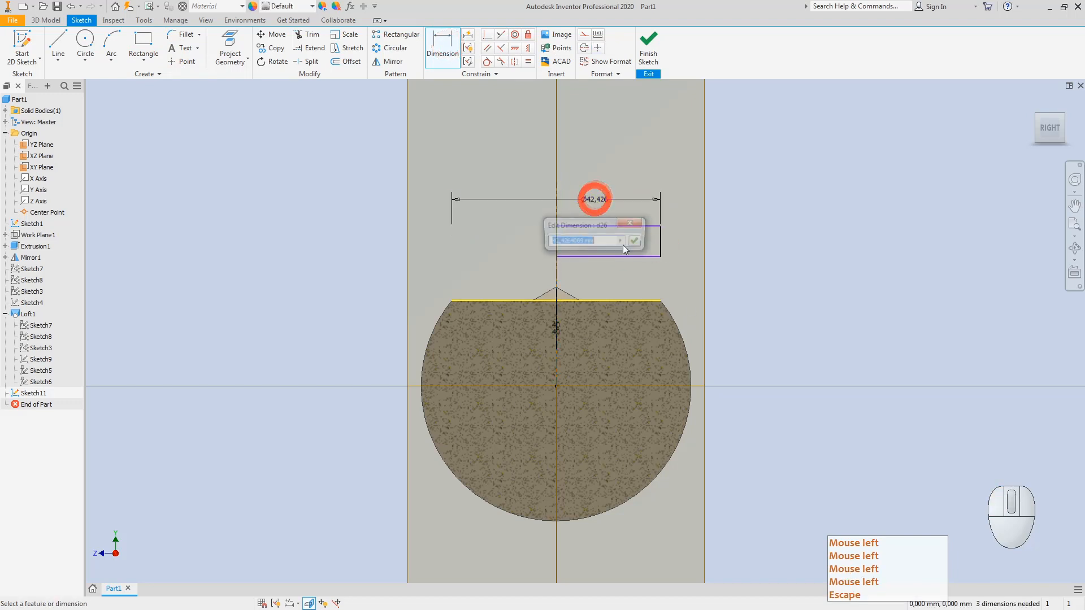
type("39")
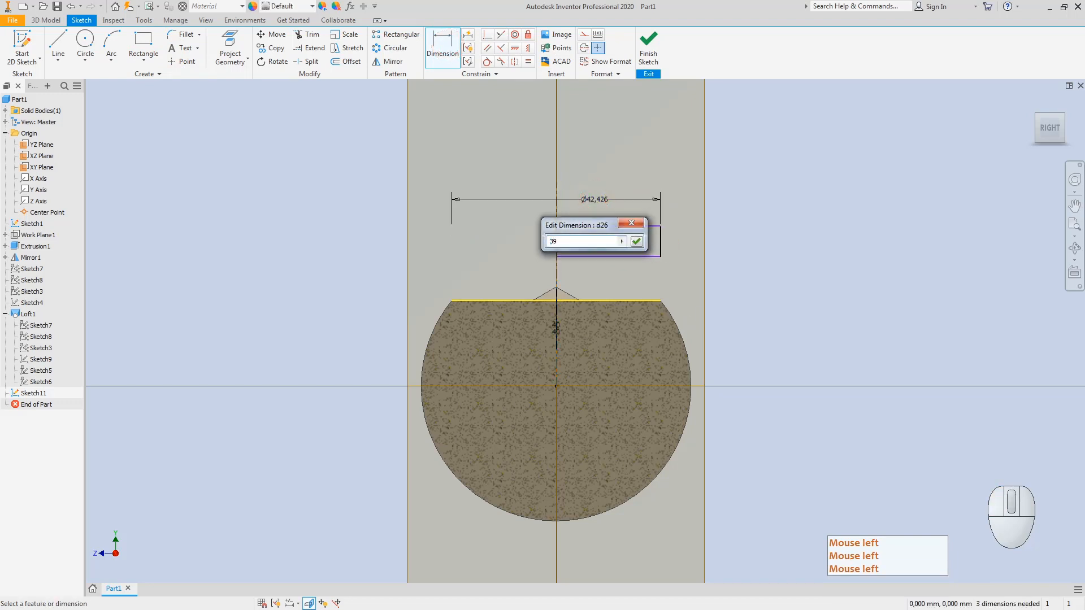
key("Return")
key("Escape")
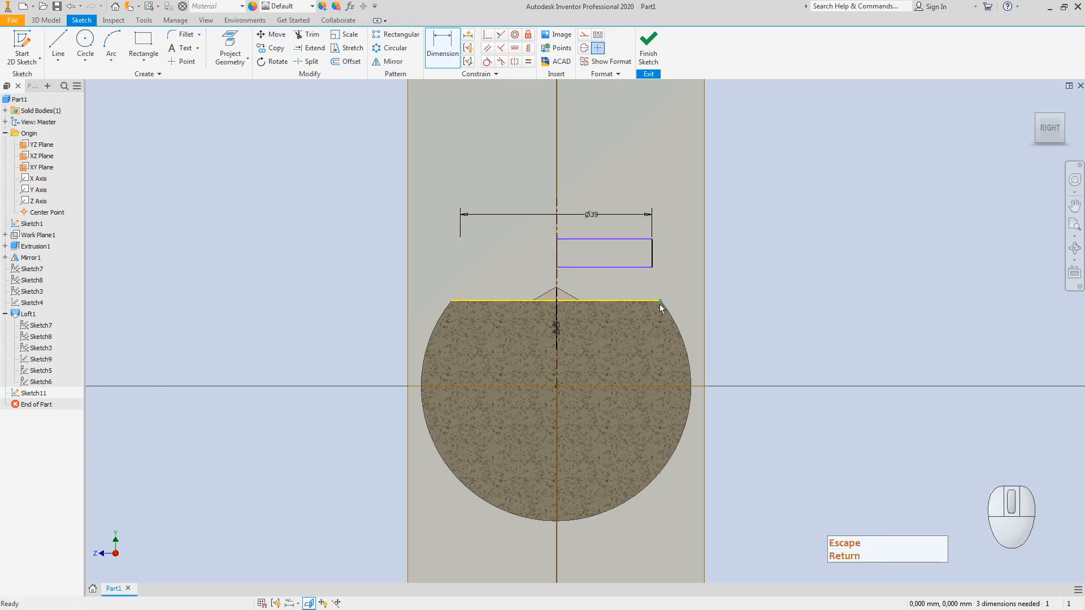
- Dimension the rectangle's height at 4 mm
left_click(651, 257)
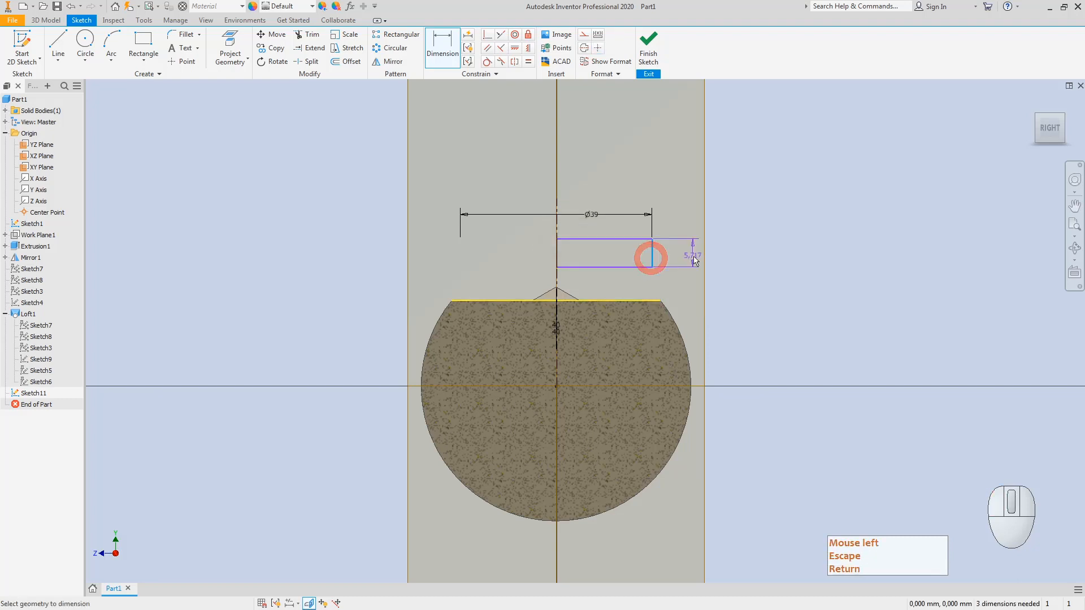
left_click(692, 255)
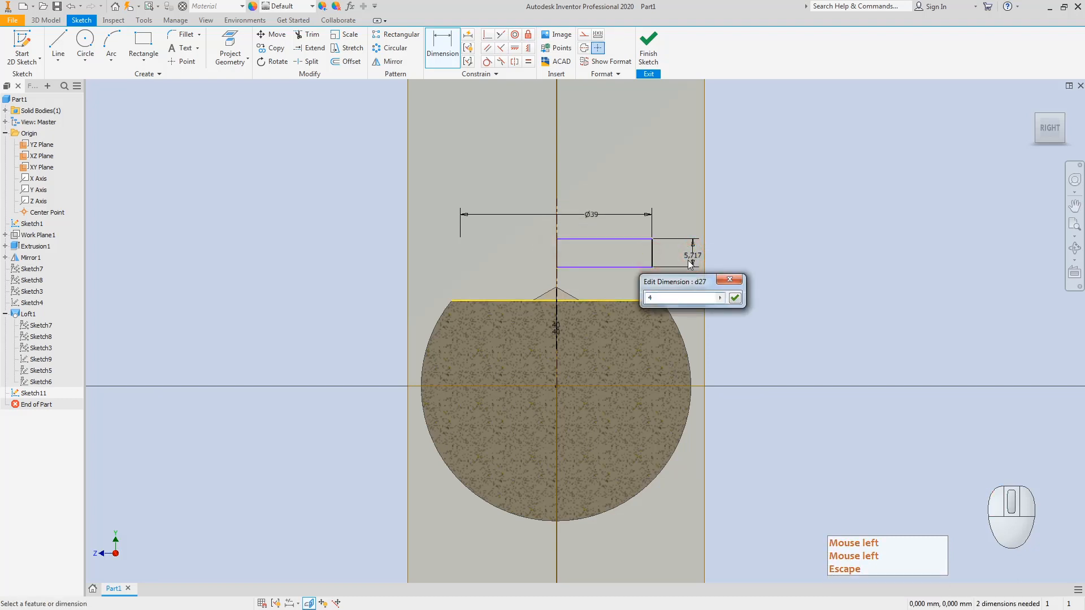
key("Return")
left_click(522, 157)
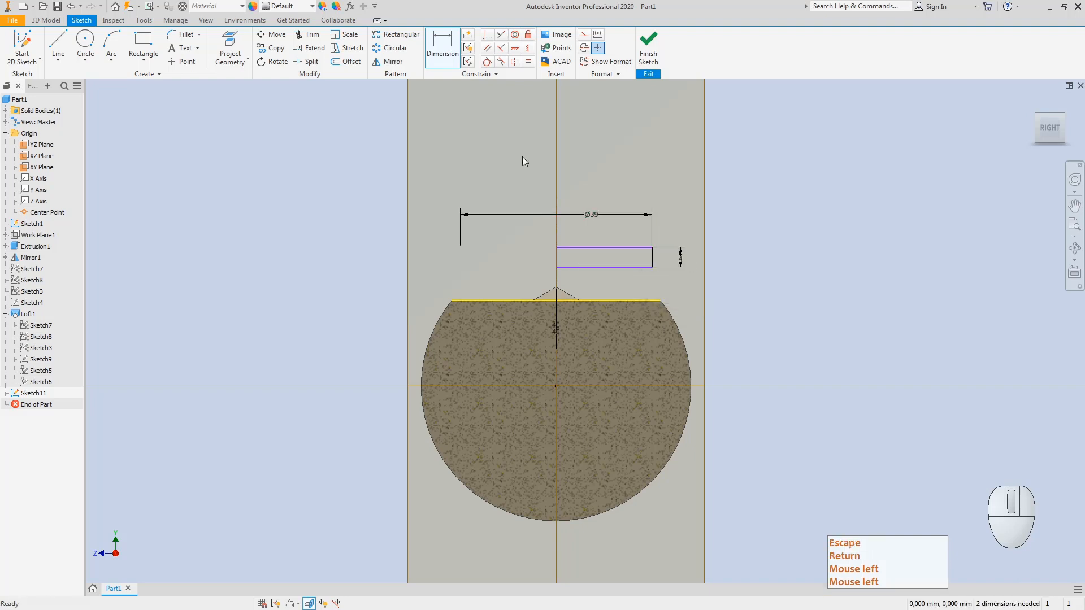
left_click(446, 53)
key("Escape")
key("Return")
left_click(148, 42)
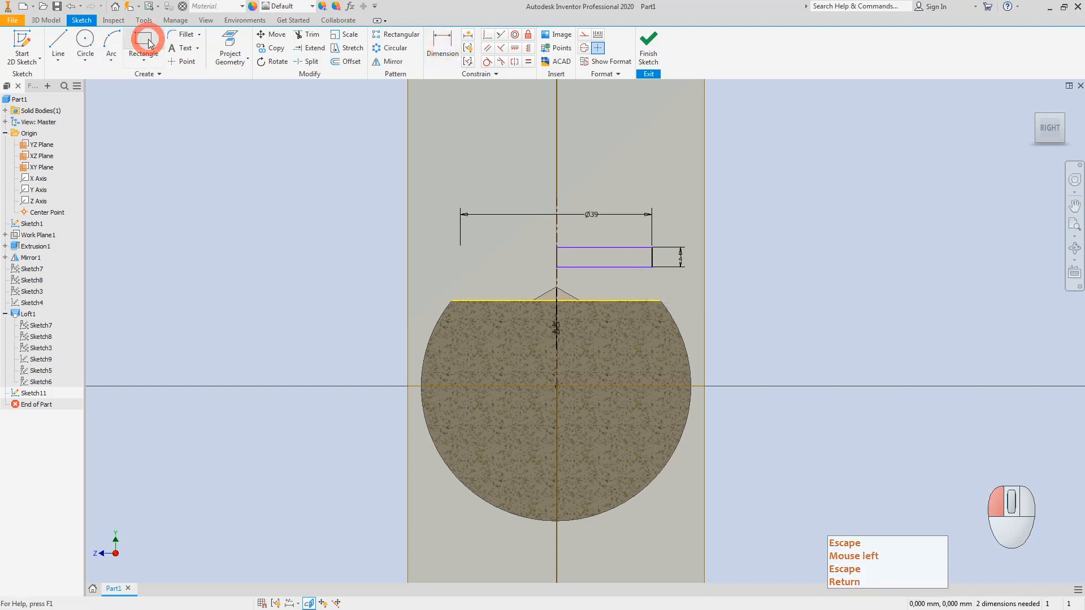
key("Escape")
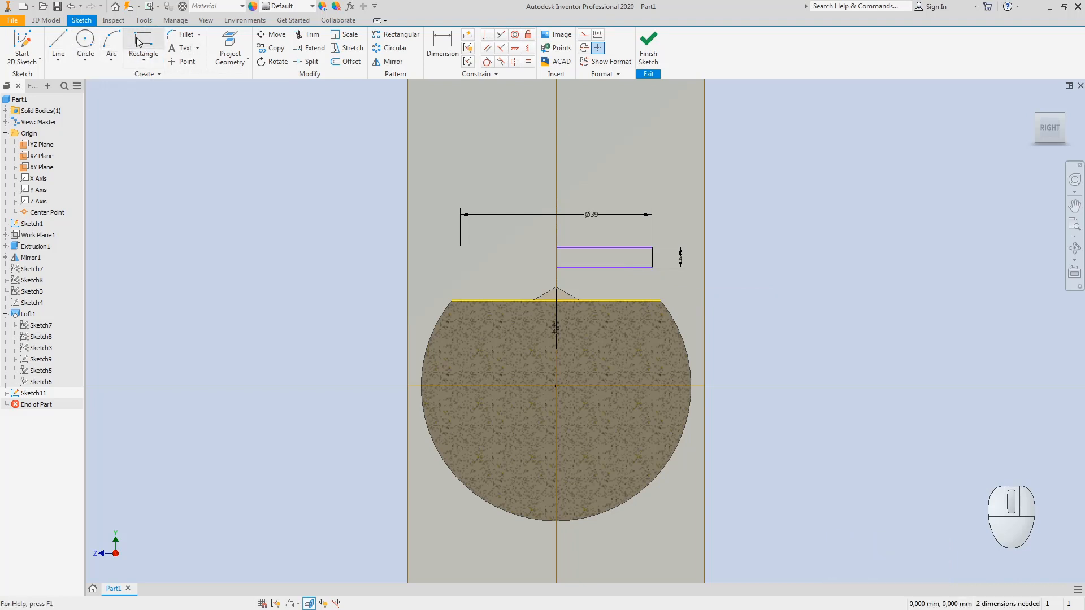
key("super")
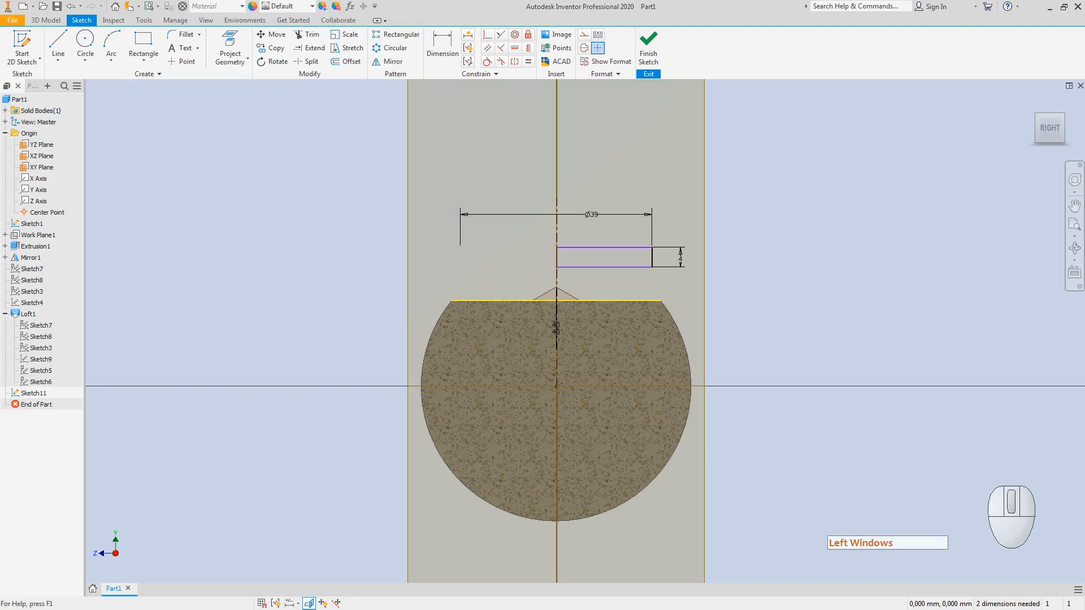
key("Escape")
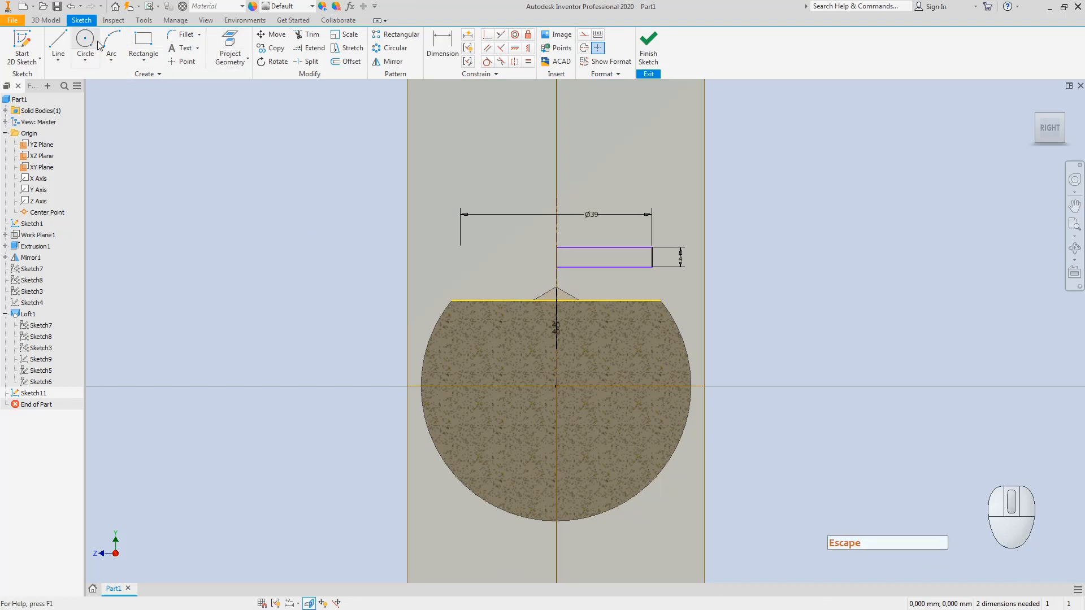
- Draw a second, narrower rectangle from inside the first one down to the centerline below the loft's flat top
left_click(142, 40)
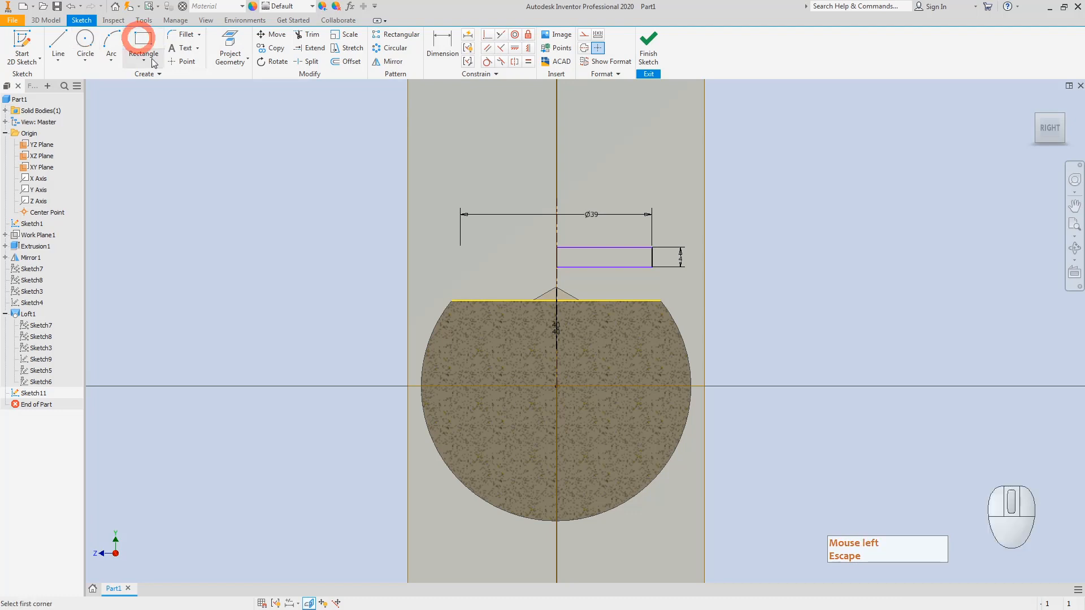
left_click(632, 258)
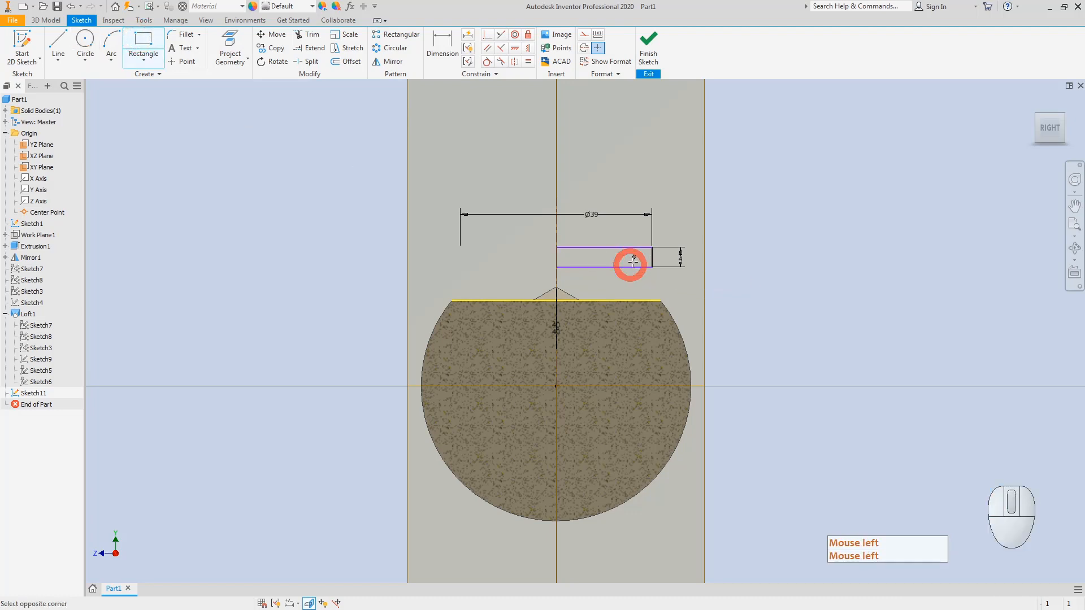
left_click(556, 322)
key("Escape")
key("Escape")
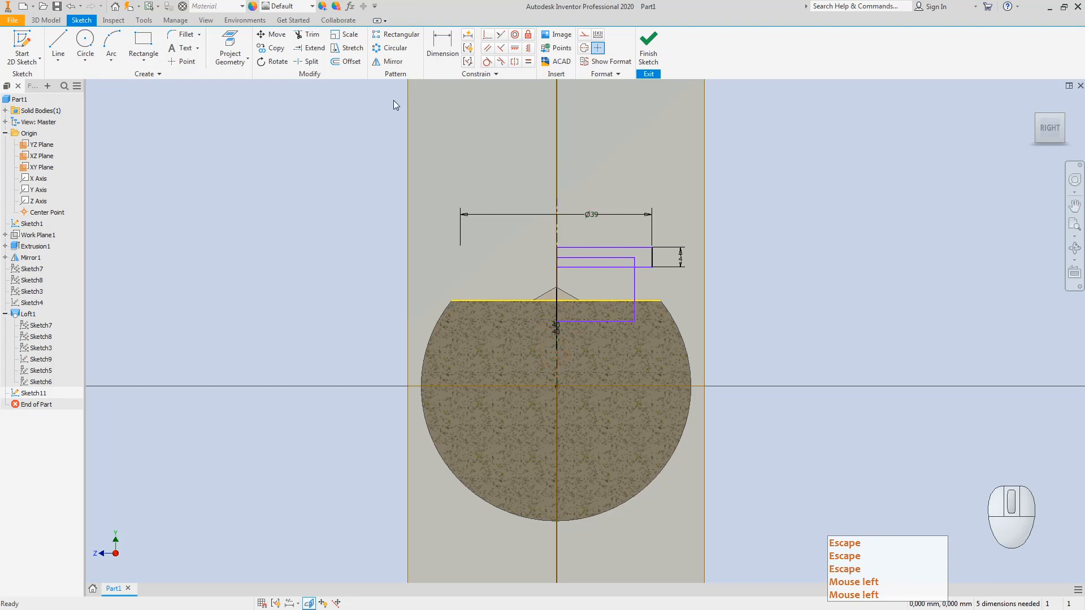
- Trim away the second rectangle's top edge and the part of its outer side inside the upper rectangle
left_click(313, 35)
left_click(582, 259)
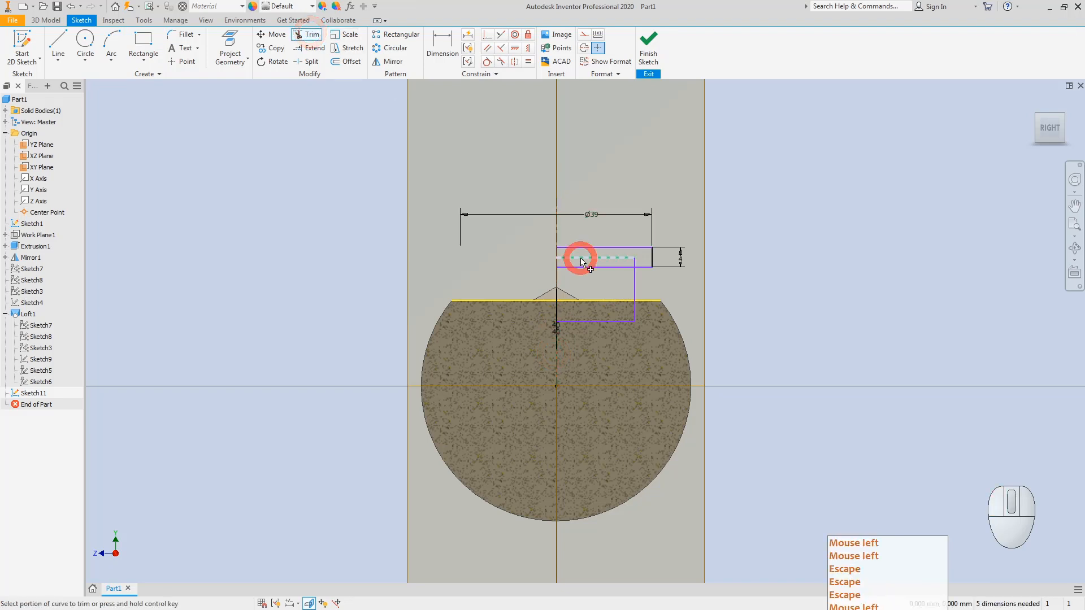
left_click(630, 255)
key("Escape")
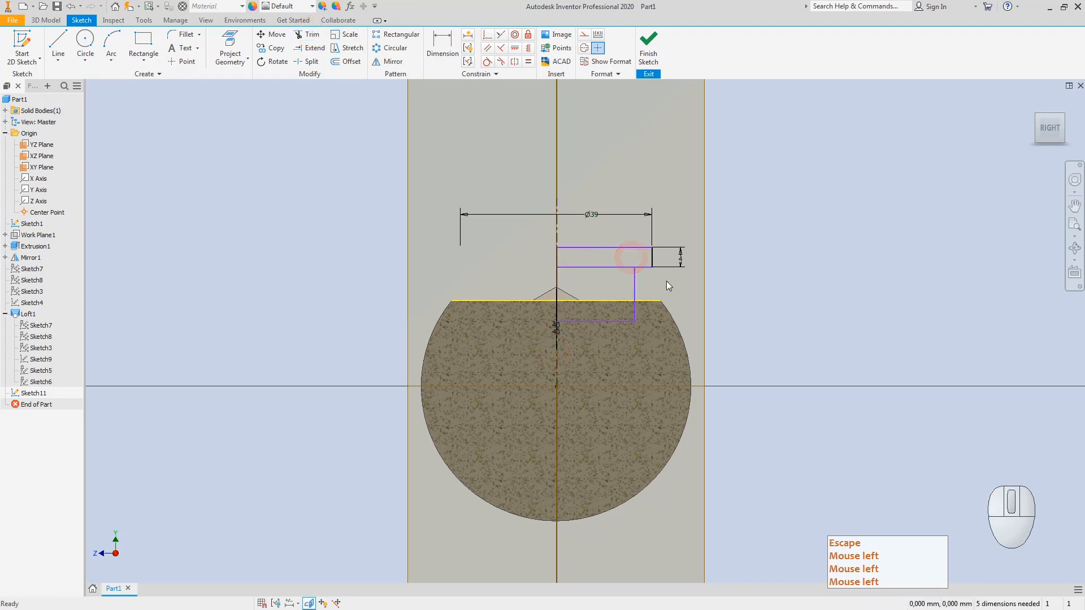
- Dimension the upper rectangle's top edge at 10 mm above the projected loft top line
left_click(620, 247)
left_click(617, 301)
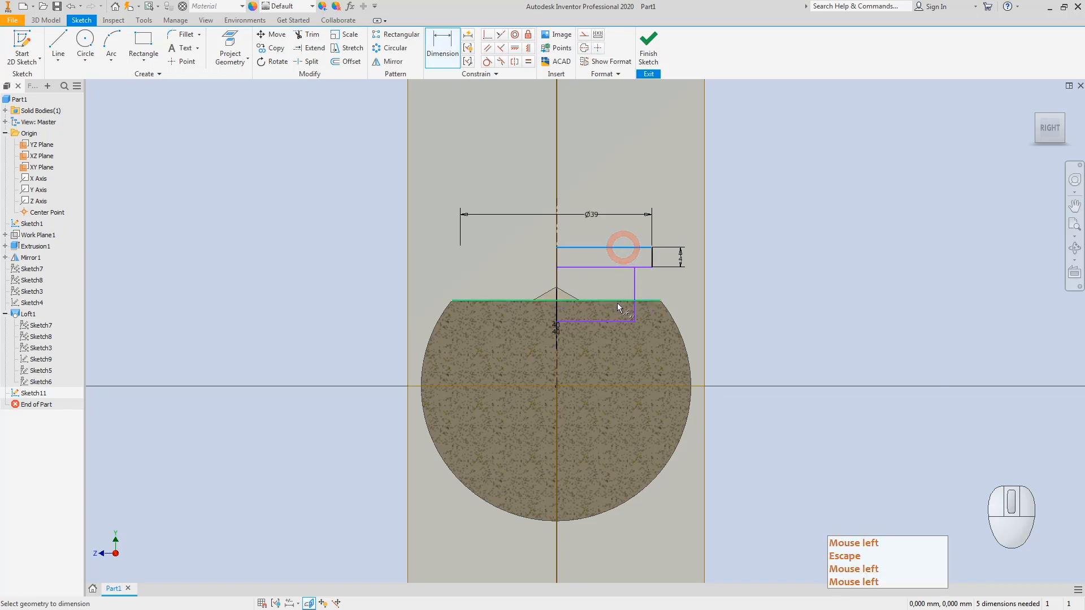
left_click(695, 288)
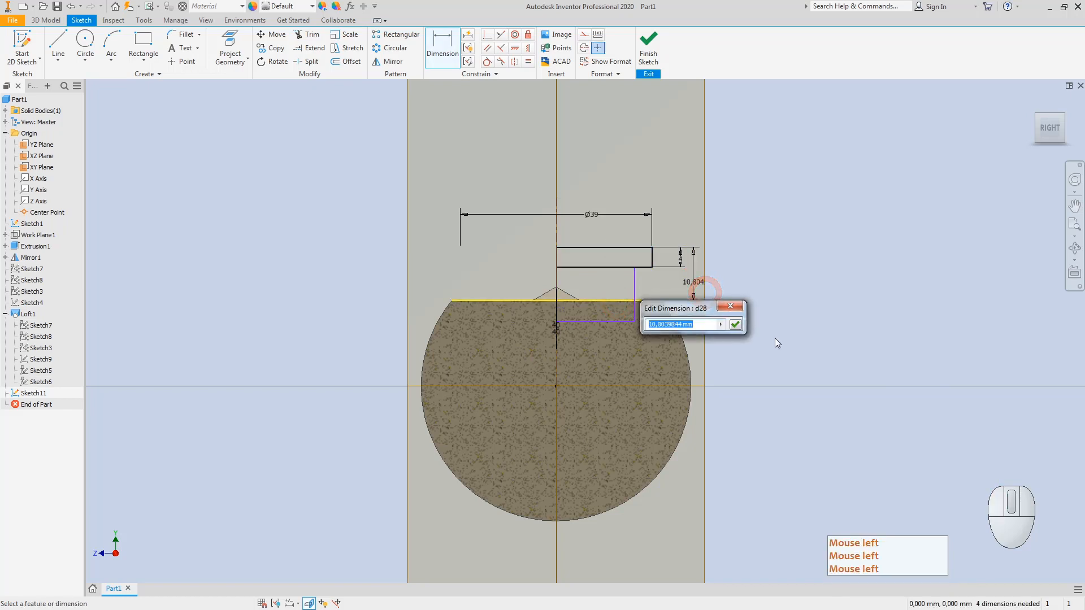
type("10")
key("Return")
key("Escape")
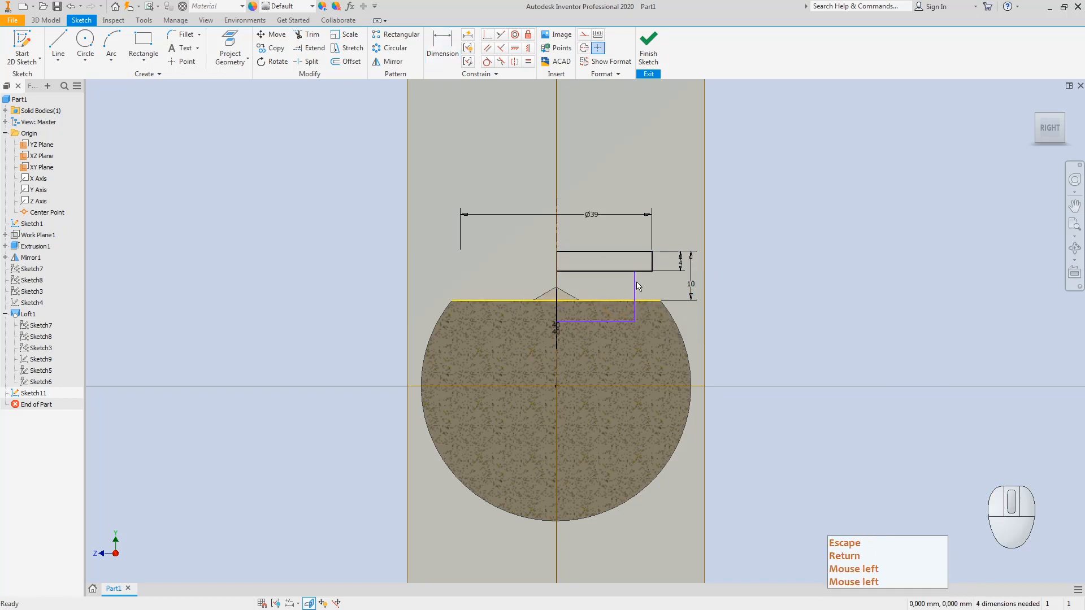
key("Escape")
- Move the lower profile's outer edge out to the loft's corner and bridge it to the upper rectangle with a horizontal line about 1.6 mm long
left_click_drag(635, 291, 660, 298)
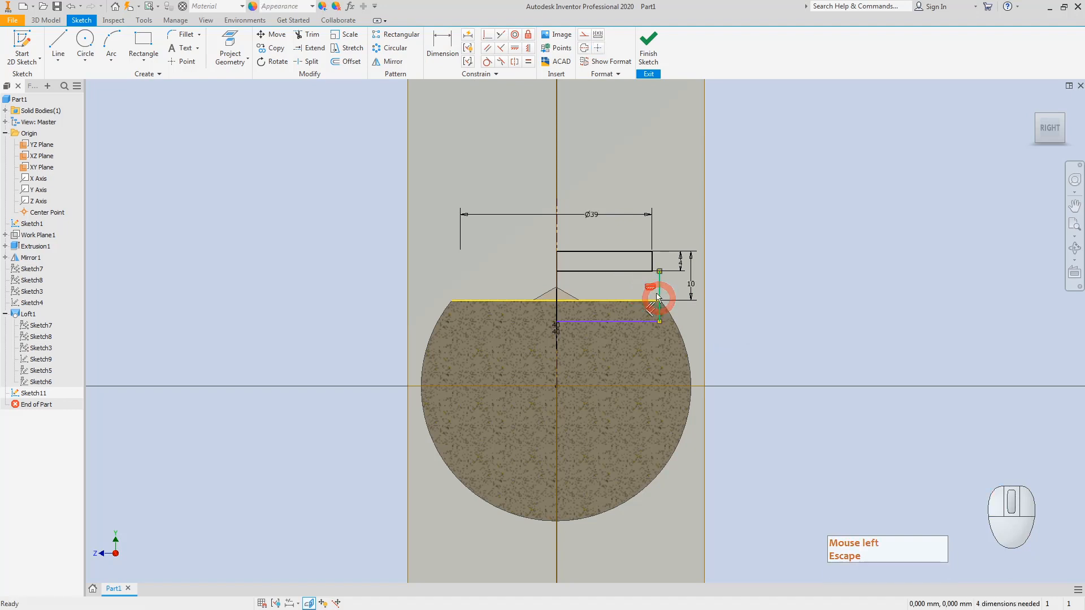
key("Escape")
scroll(656, 276, "up", 4)
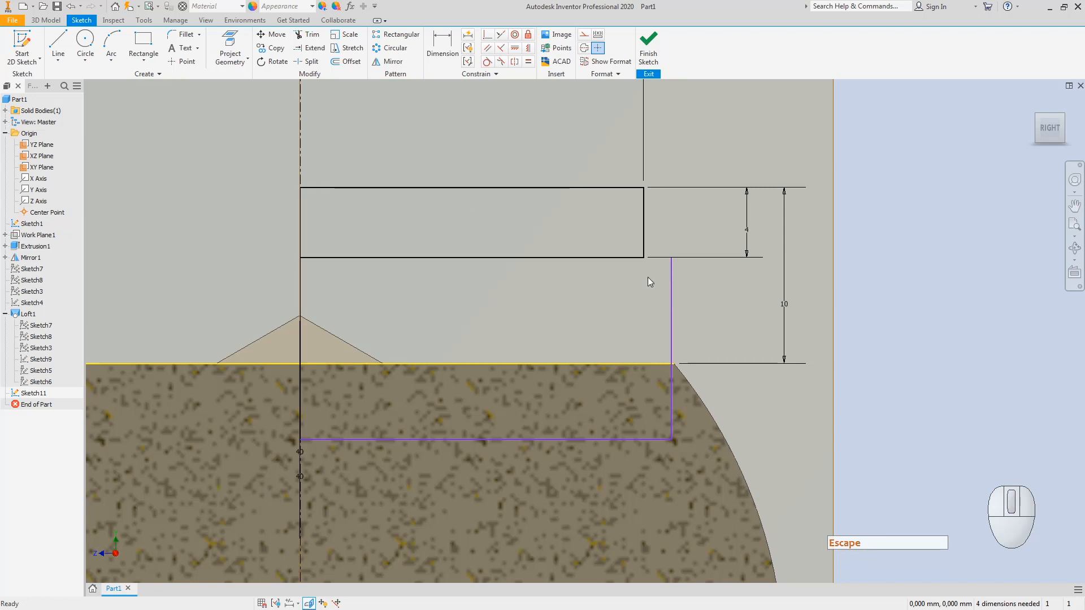
key("l")
left_click(671, 257)
left_click(643, 257)
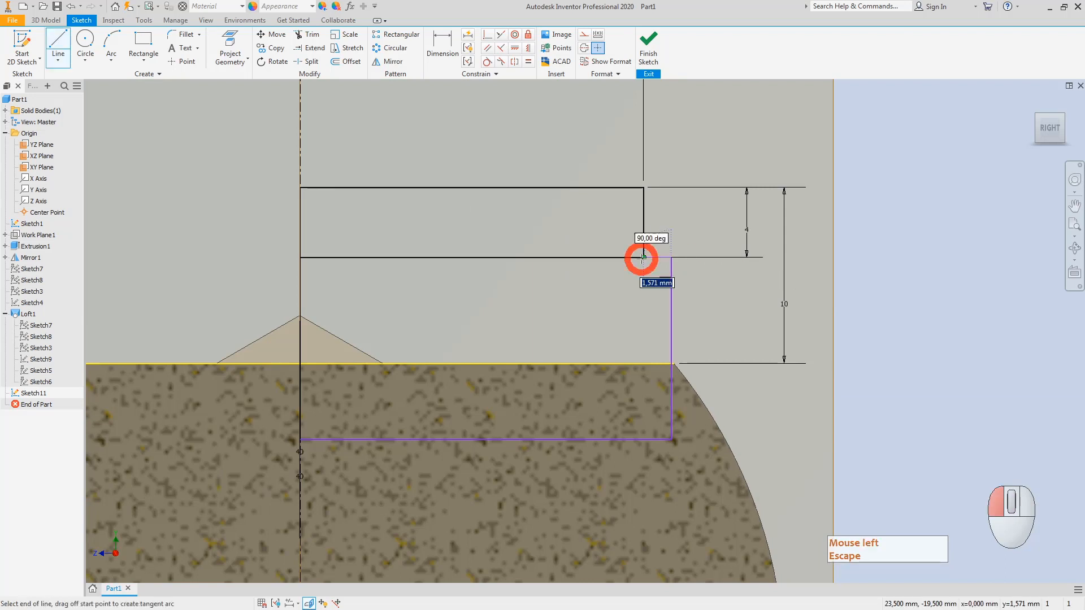
key("Escape")
key("super")
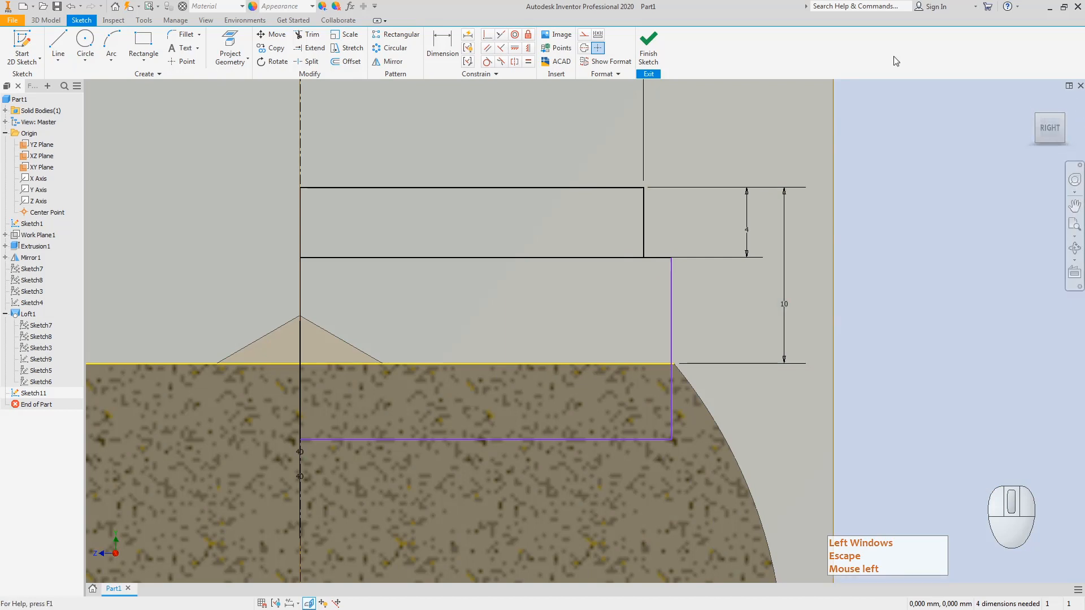
left_click(925, 173)
key("Escape")
key("Escape")
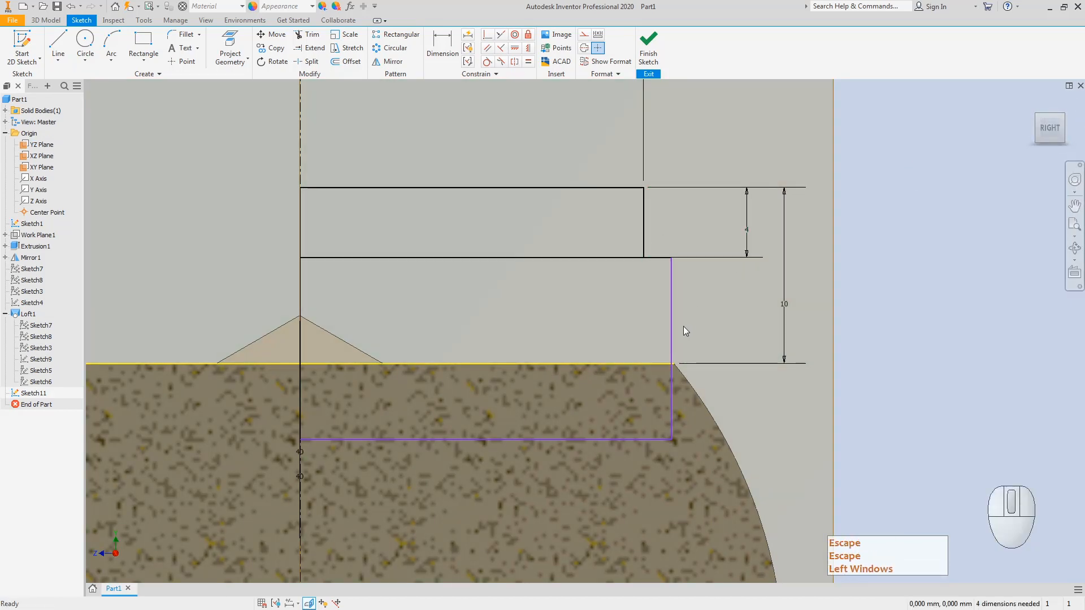
key("Escape")
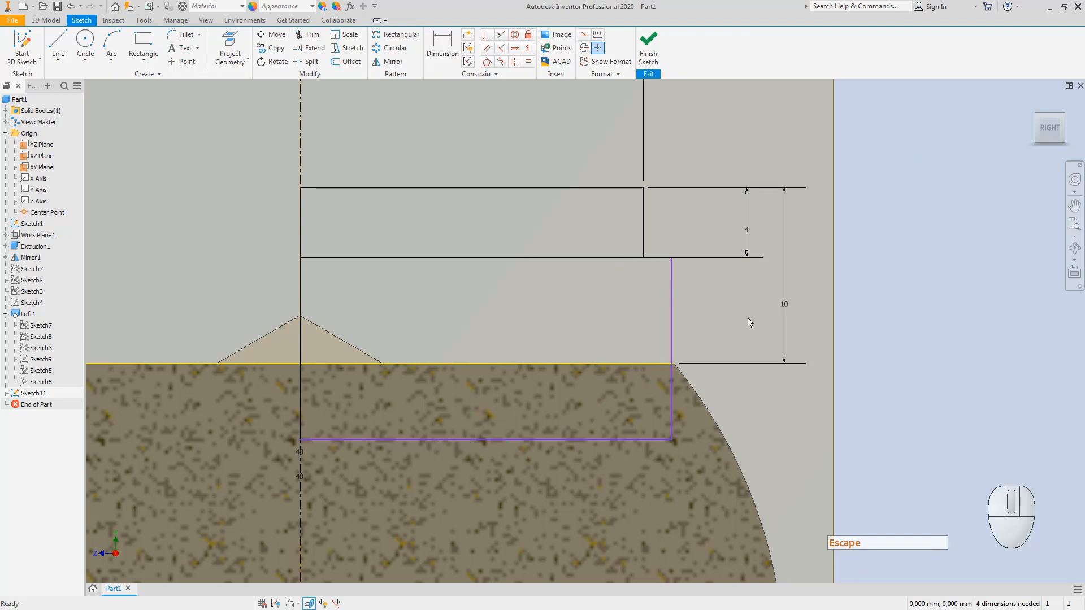
- Make the lower profile's outer vertical edge coincident with the end point of the projected loft top line
left_click(447, 38)
left_click(668, 333)
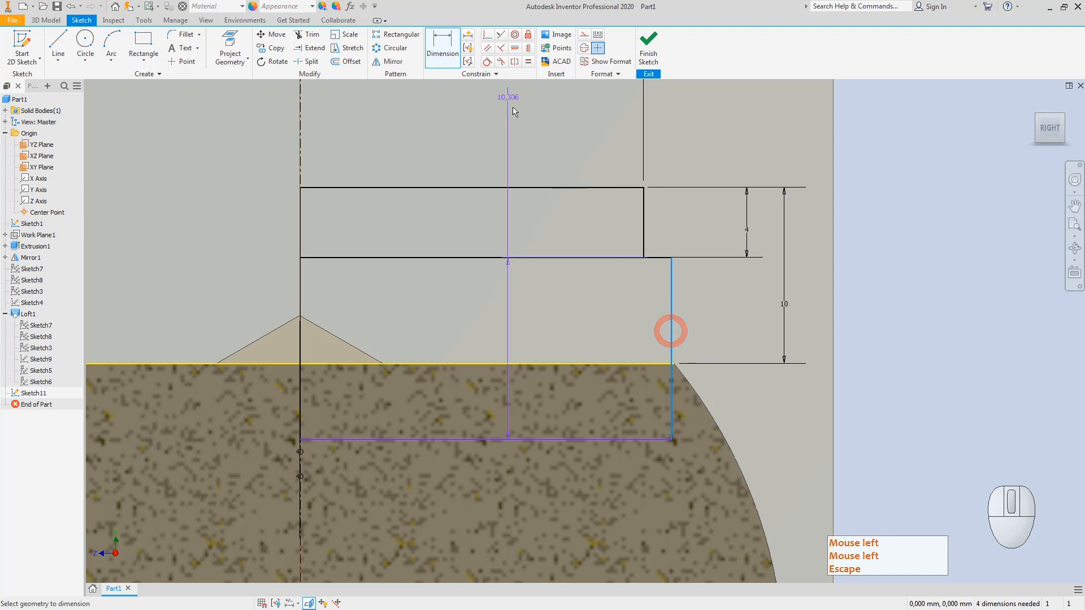
left_click(483, 34)
left_click(668, 301)
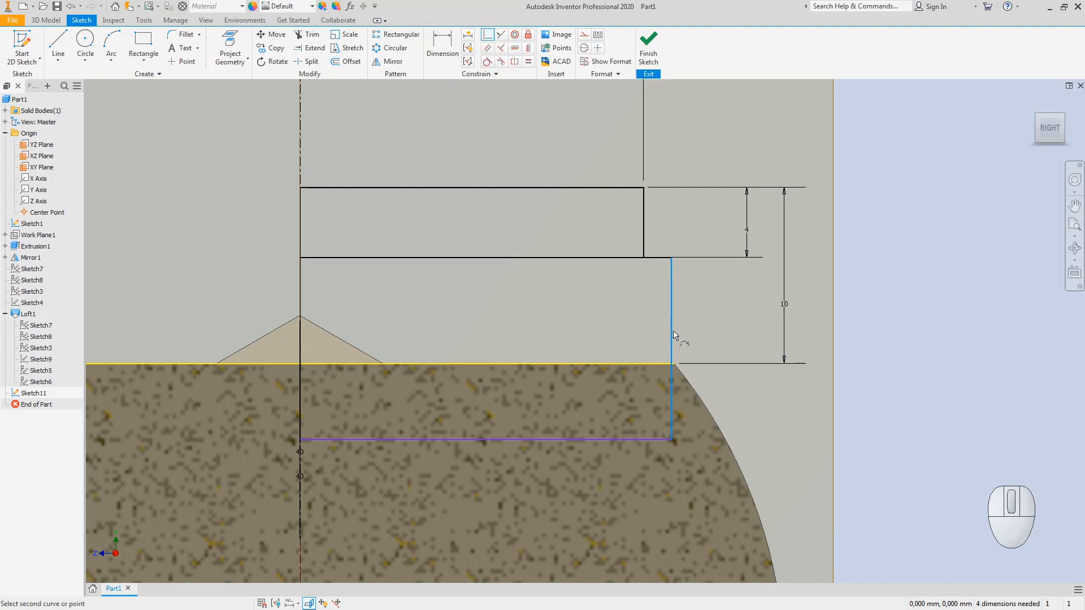
left_click(674, 364)
key("Escape")
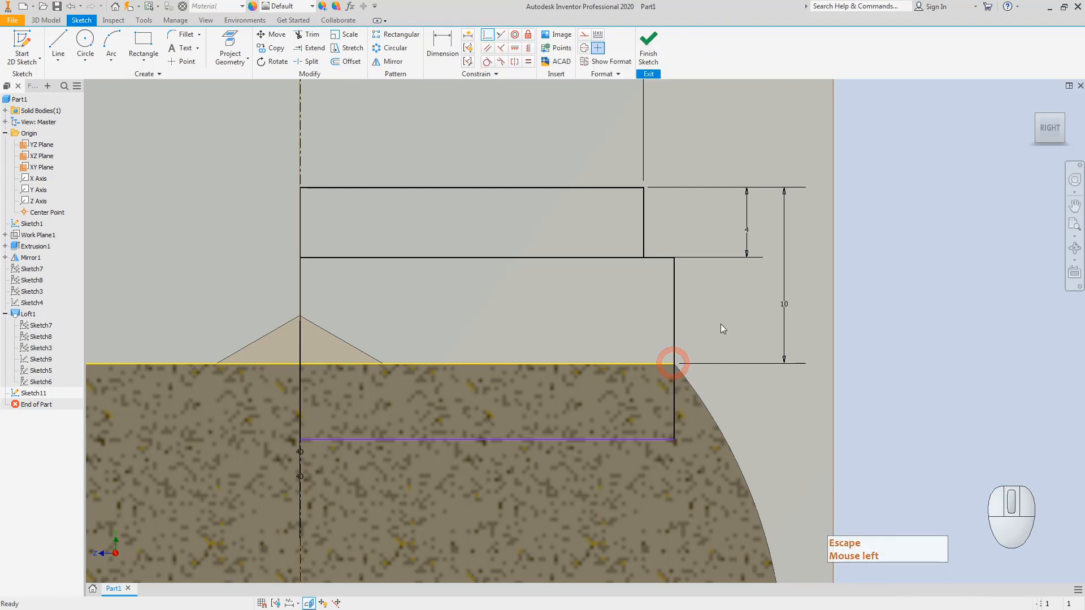
key("Escape")
- Finish the sketch and revolve both neck profile regions 360 degrees about the vertical center axis, joined to the valve body
scroll(627, 241, "down", 3)
left_click(648, 53)
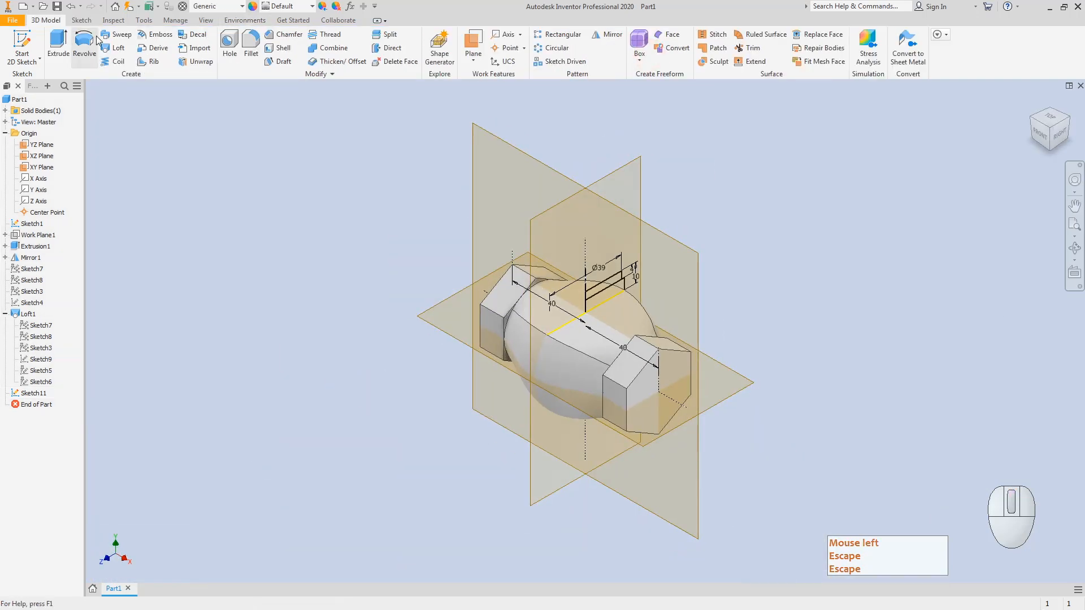
left_click(86, 40)
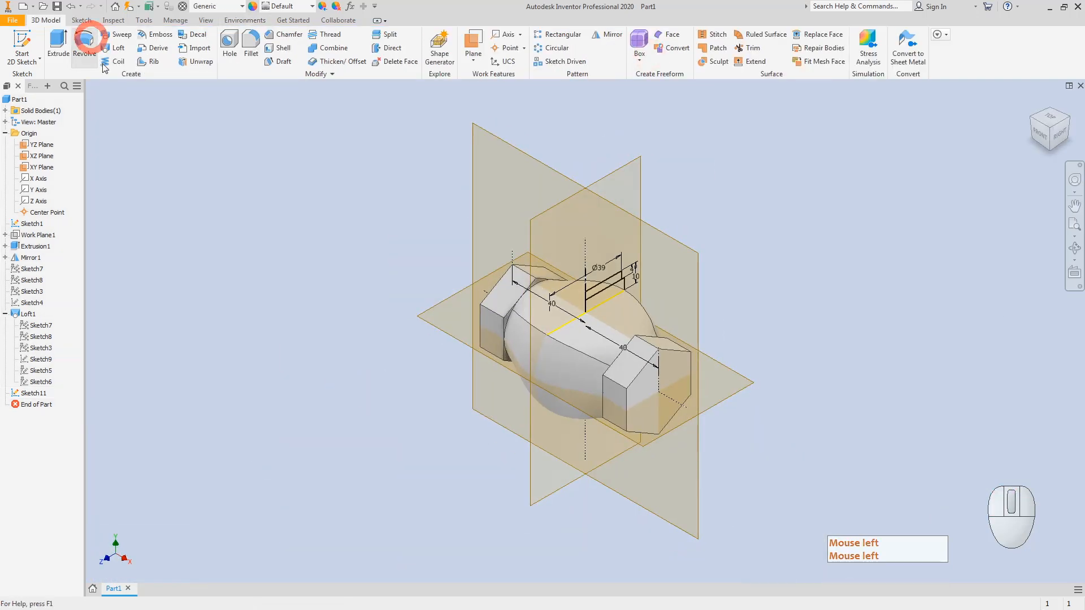
left_click(600, 297)
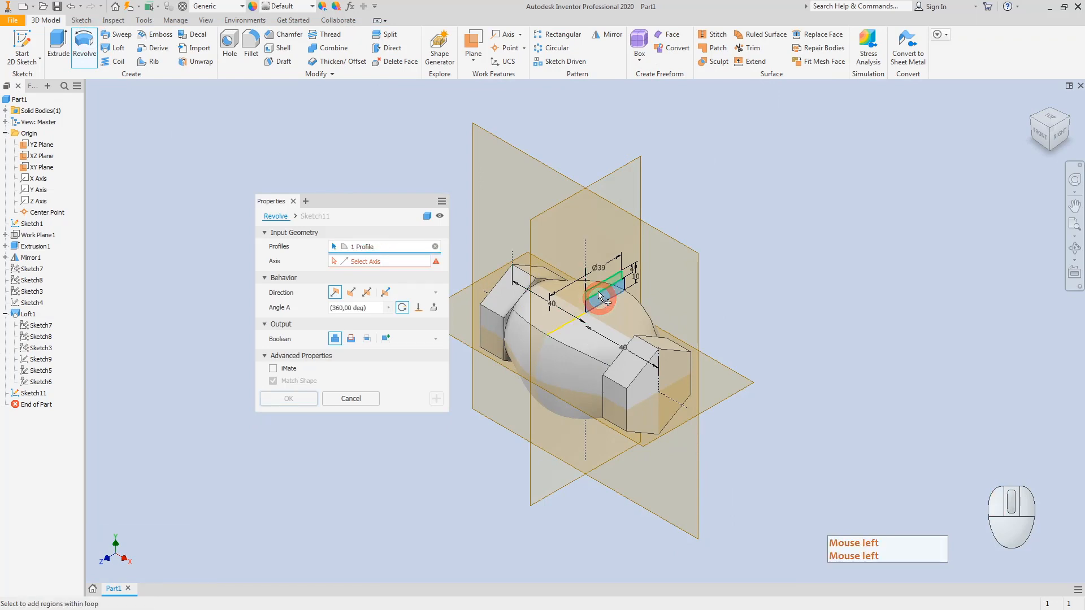
left_click(600, 296)
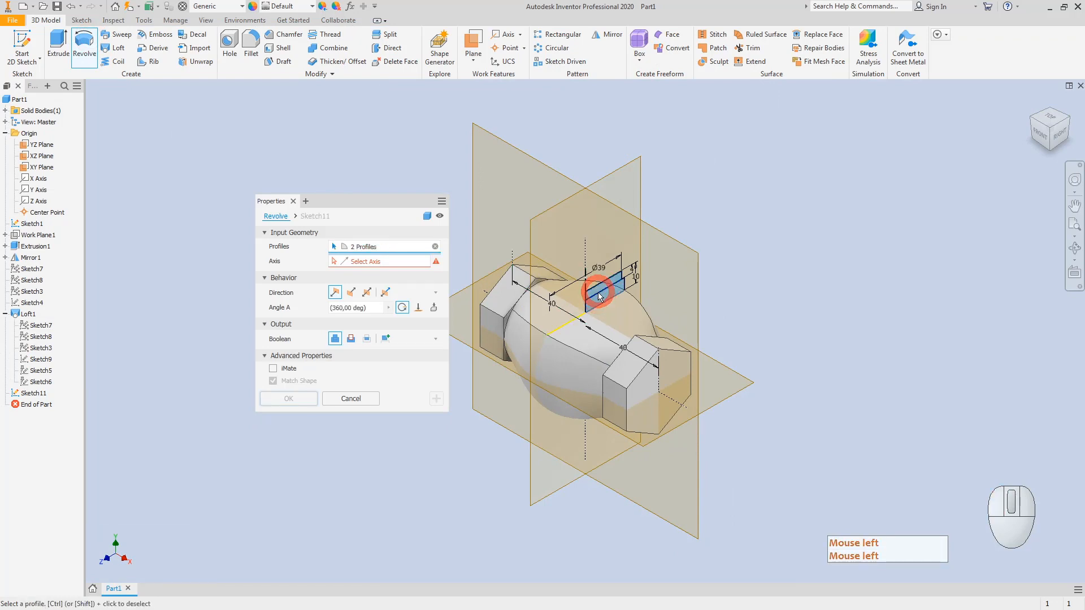
left_click(356, 263)
left_click(513, 324)
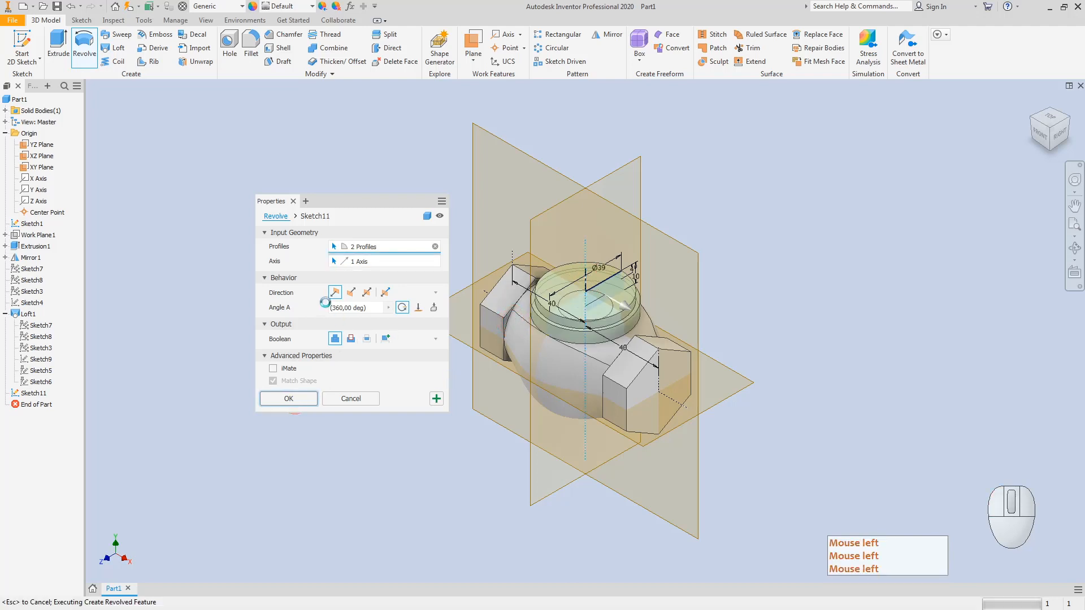
left_click(274, 245)
key("Escape")
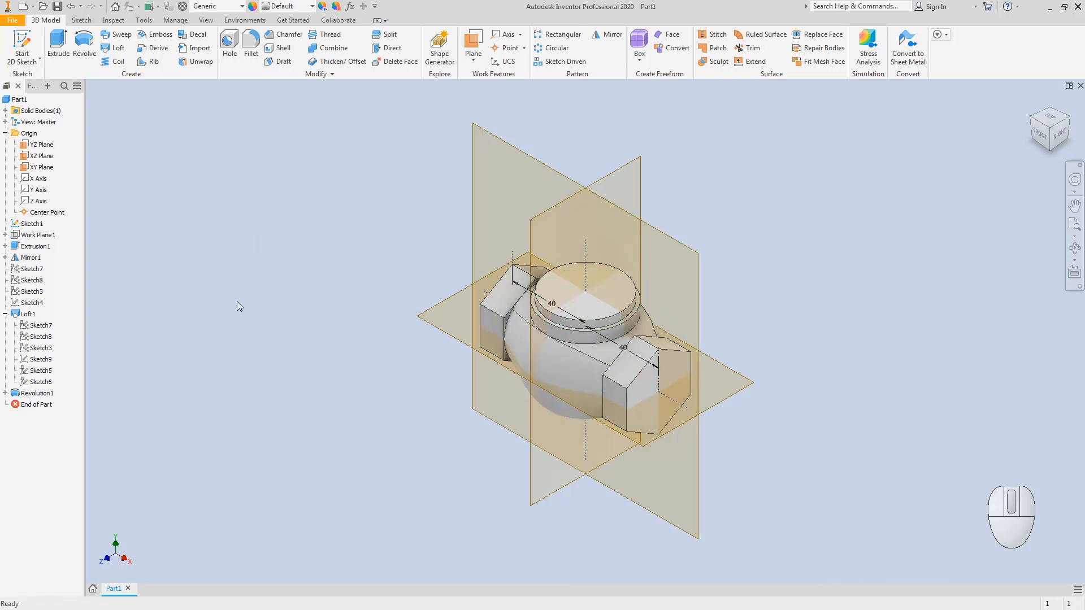
left_click(266, 303)
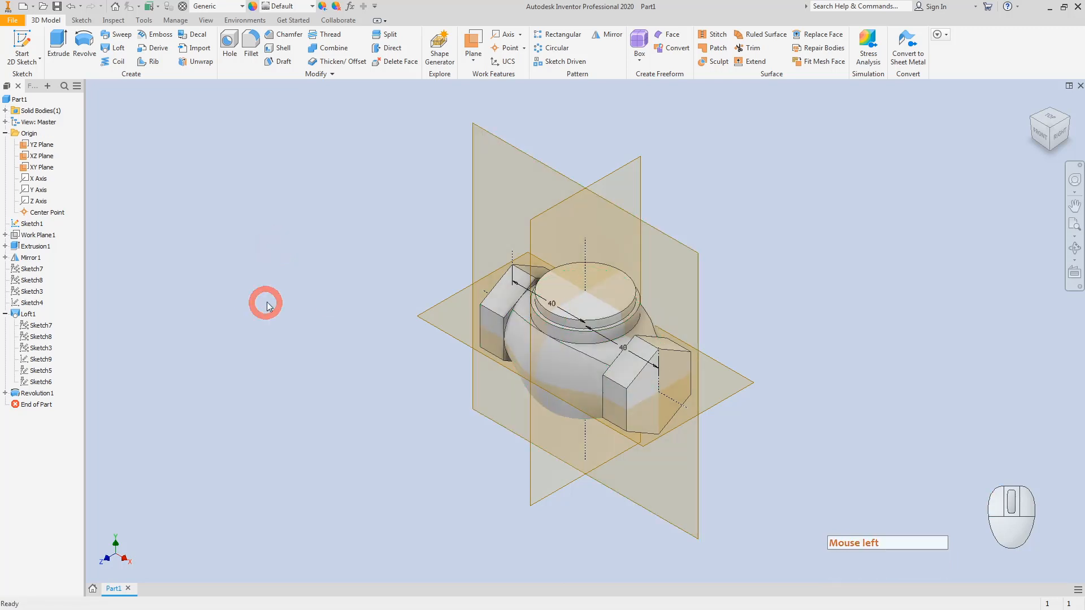
- Place a threaded hole on the neck's top face and move its position onto the face's center
left_click(1040, 132)
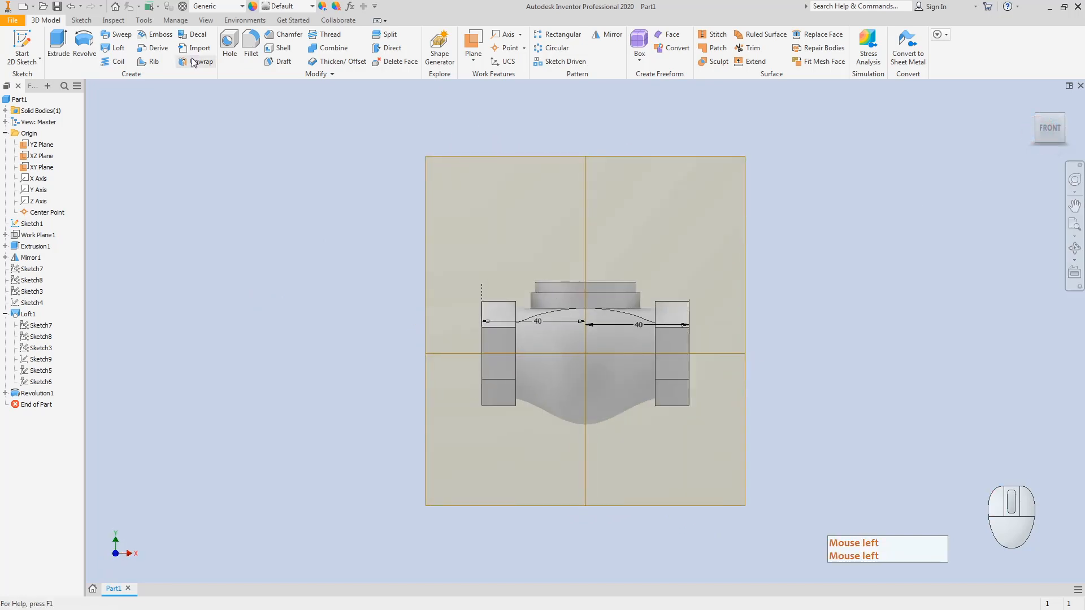
left_click(1063, 129)
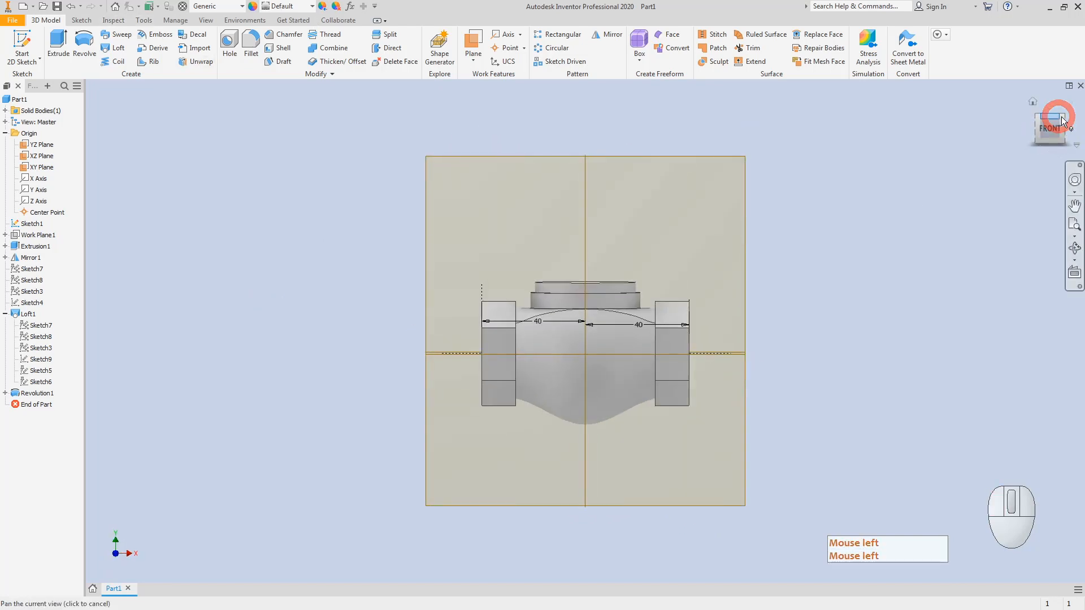
left_click(1063, 134)
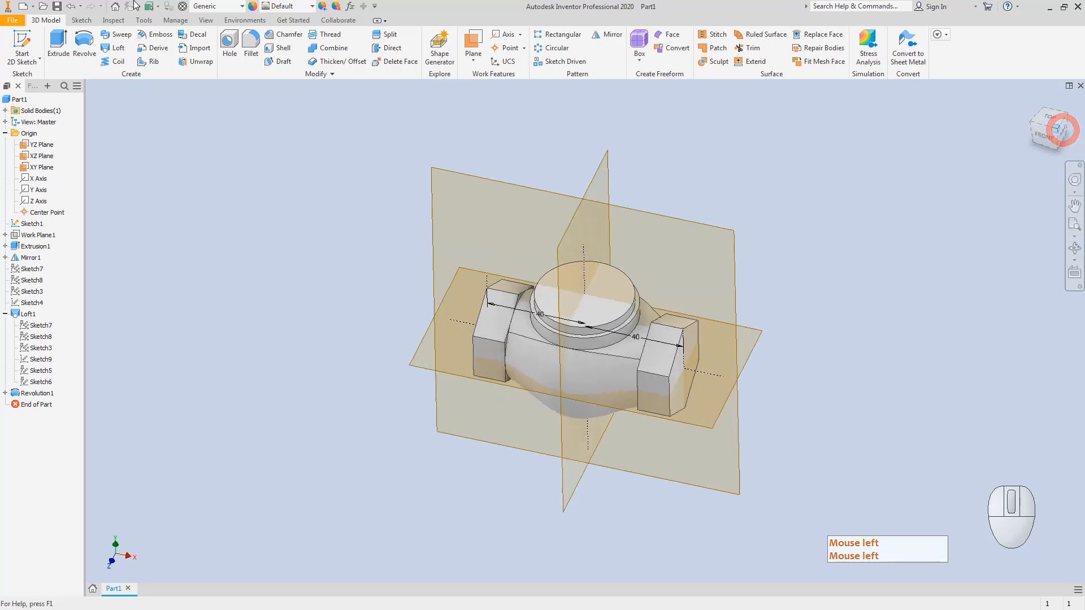
left_click(231, 45)
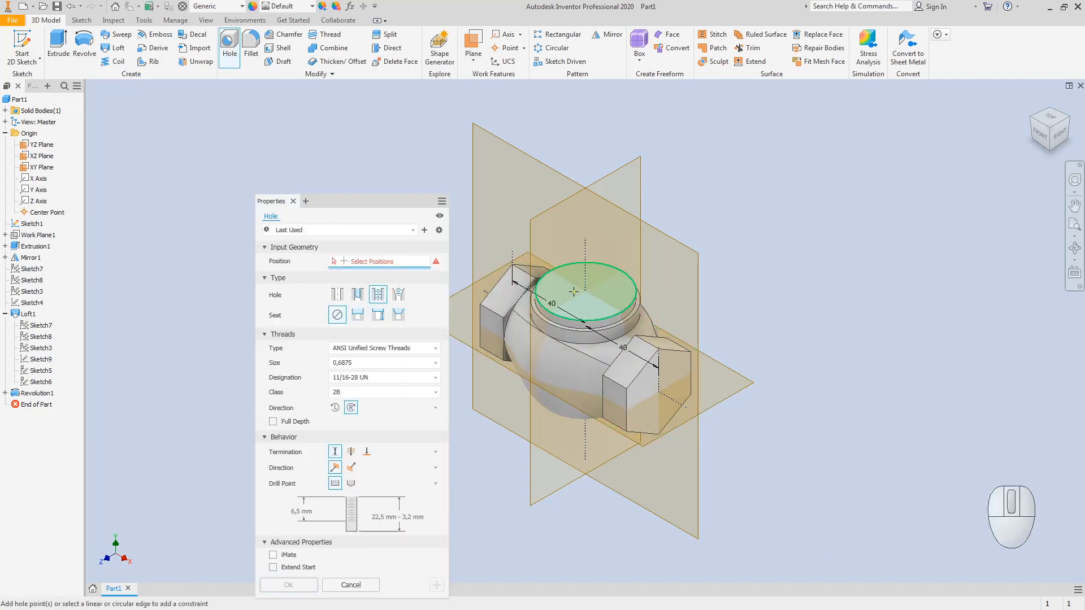
left_click(574, 292)
scroll(576, 298, "down", 5)
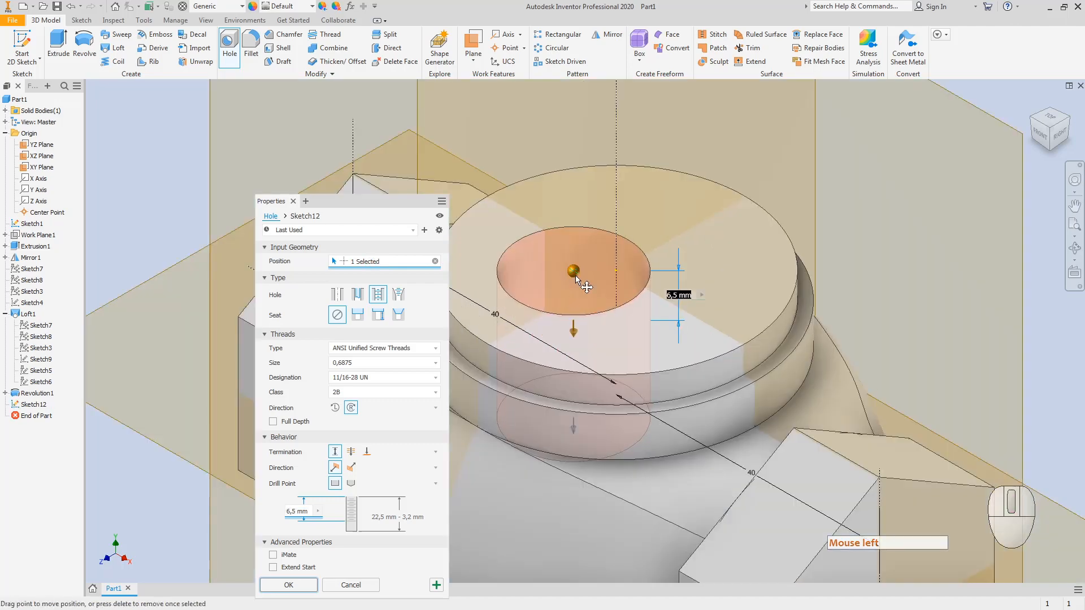
left_click_drag(575, 272, 617, 270)
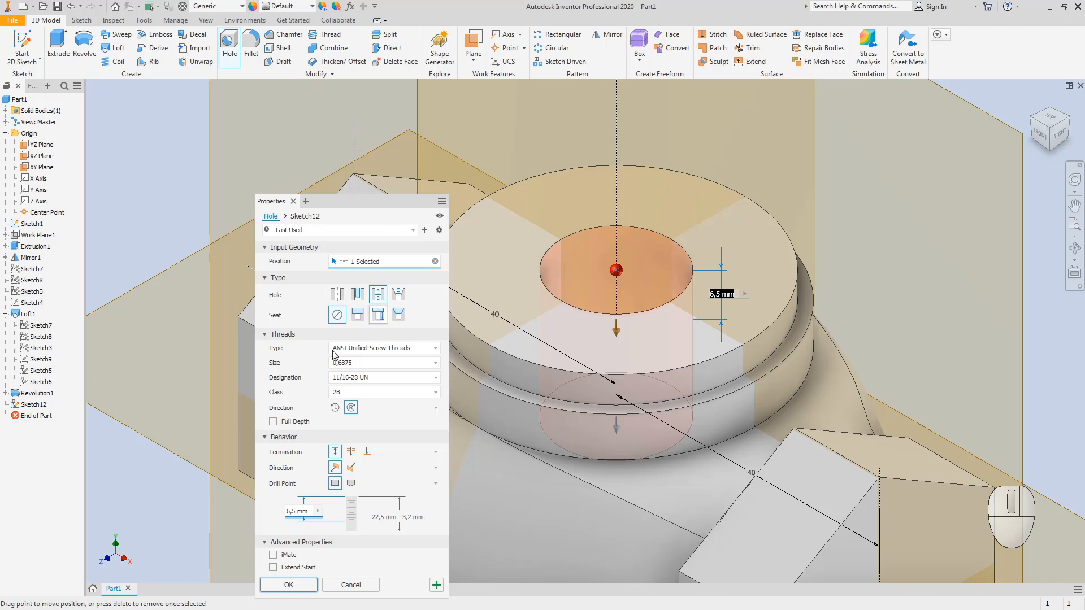
- Set the hole's thread type to ISO Metric profile with size 30
left_click(363, 348)
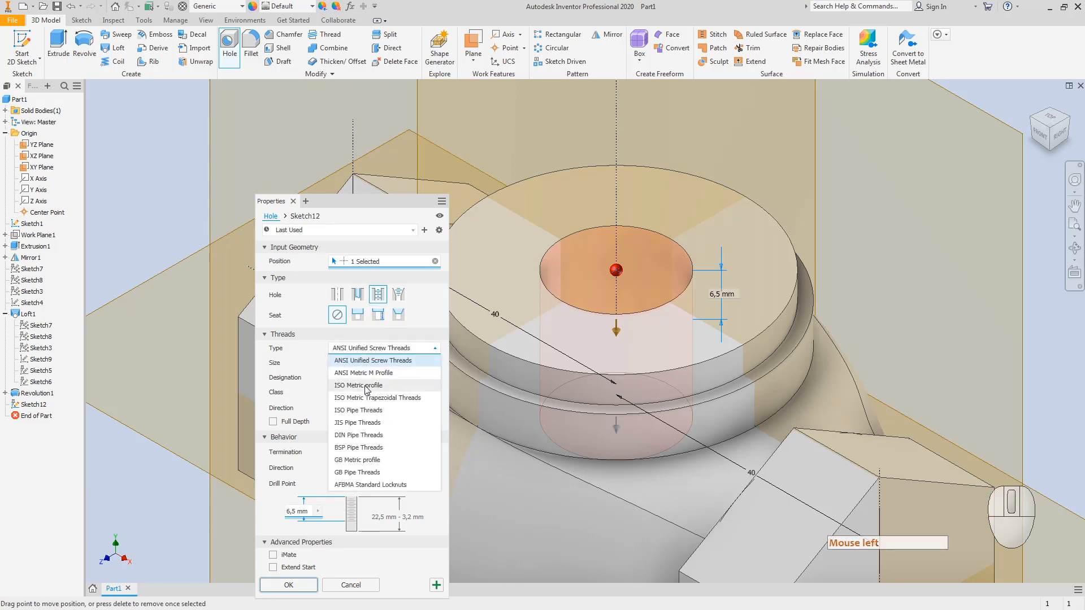
left_click(366, 386)
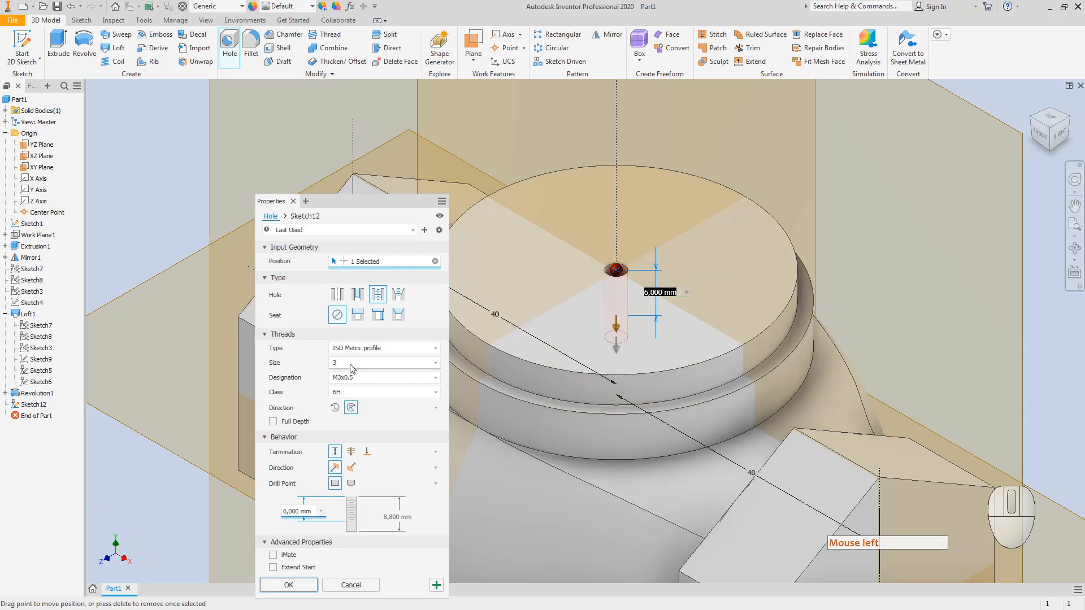
left_click(355, 363)
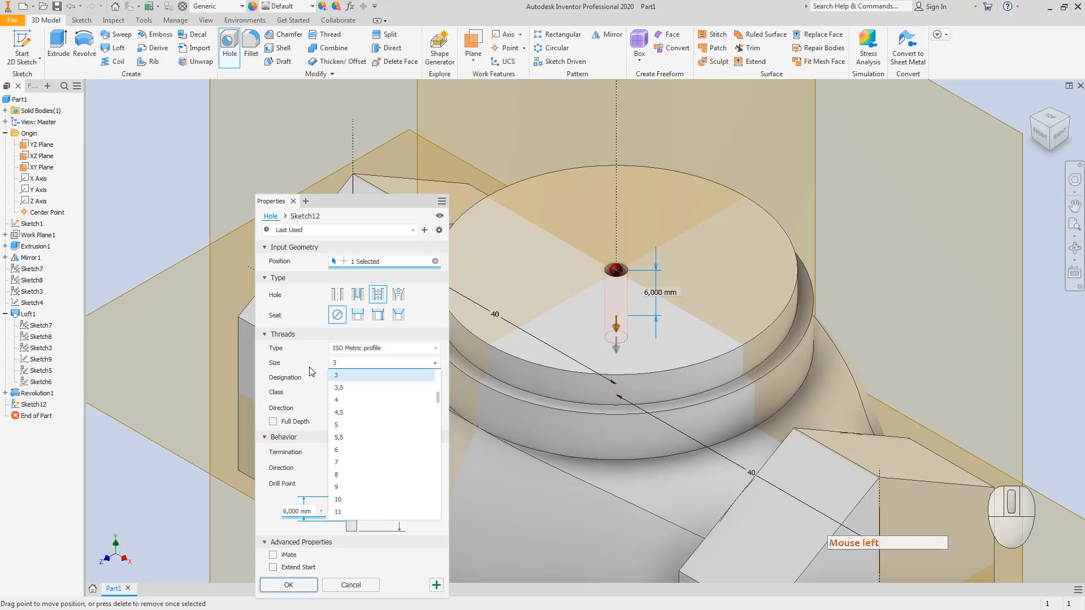
scroll(362, 475, "down", 5)
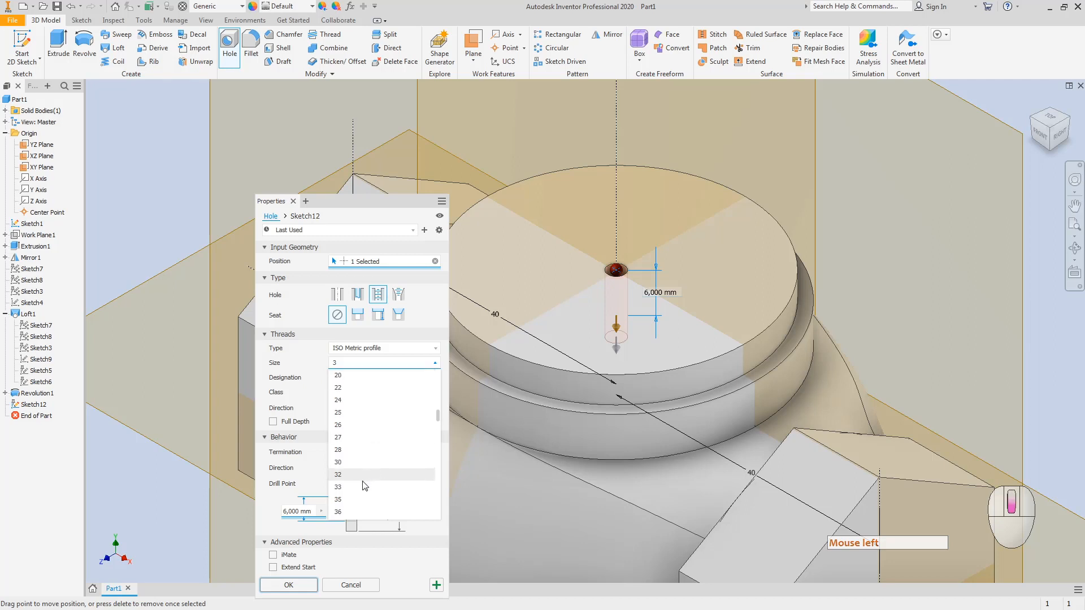
left_click(357, 463)
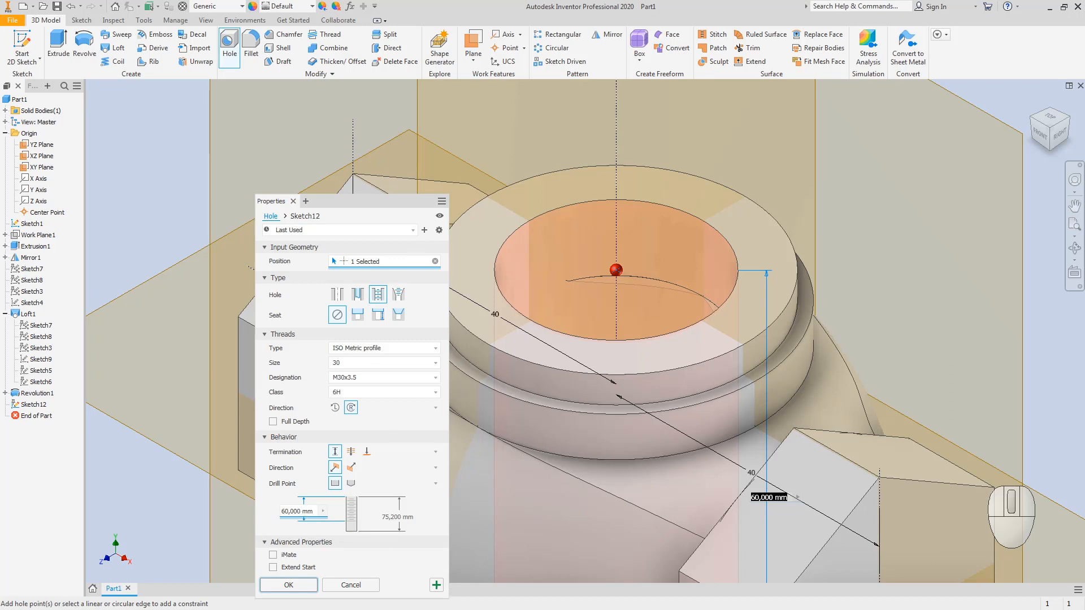
- Switch to the reference drawing in Paint, undo the red markups over the valve body views, and circle the thread in the neck's wall
left_click(312, 511)
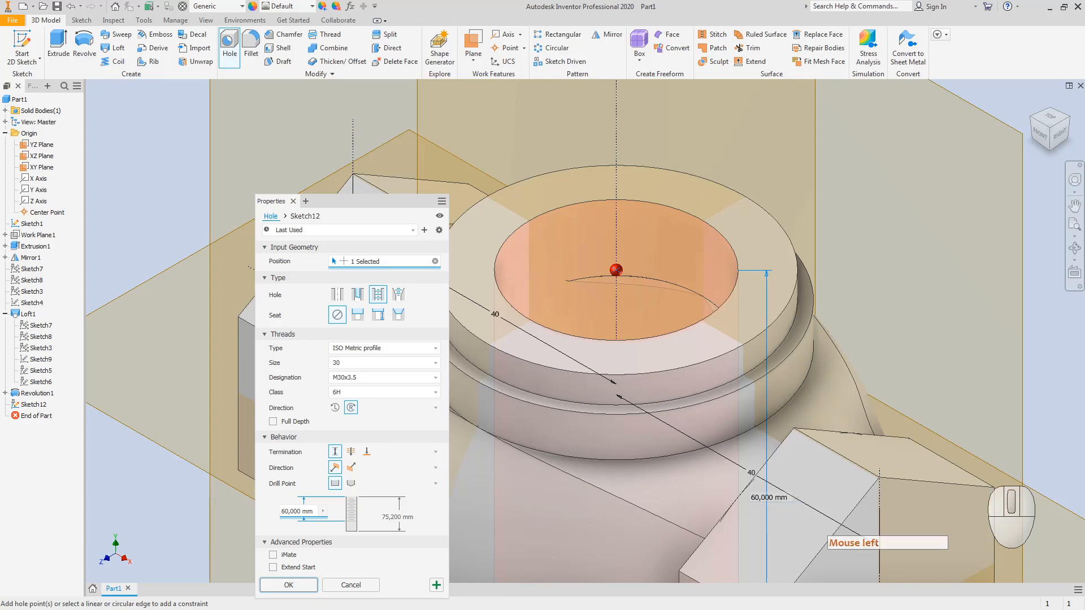
key("alt+Tab")
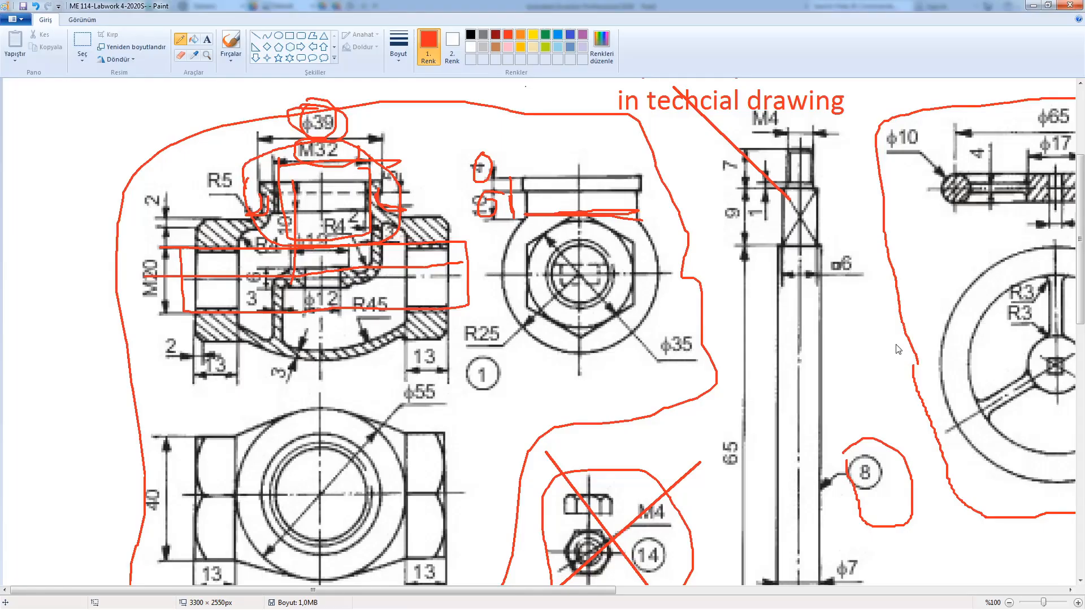
key("ctrl+z")
key("ctrl+z")
key("ctrl+z")
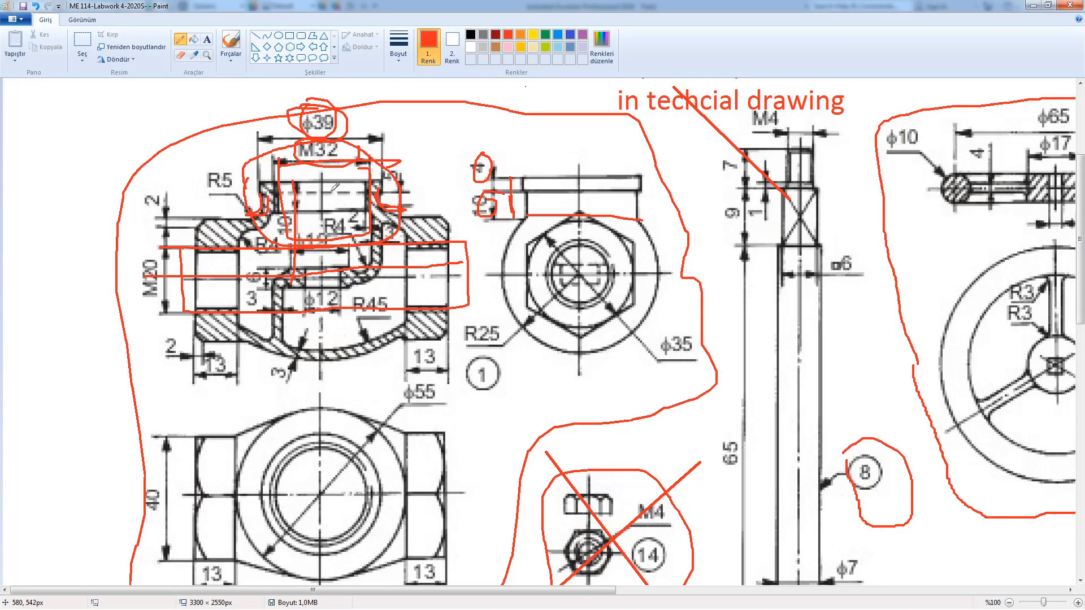
key("ctrl+z")
key("ctrl+z")
key("ctrl+z")
key("ctrl+z")
key("ctrl+z")
key("ctrl+z")
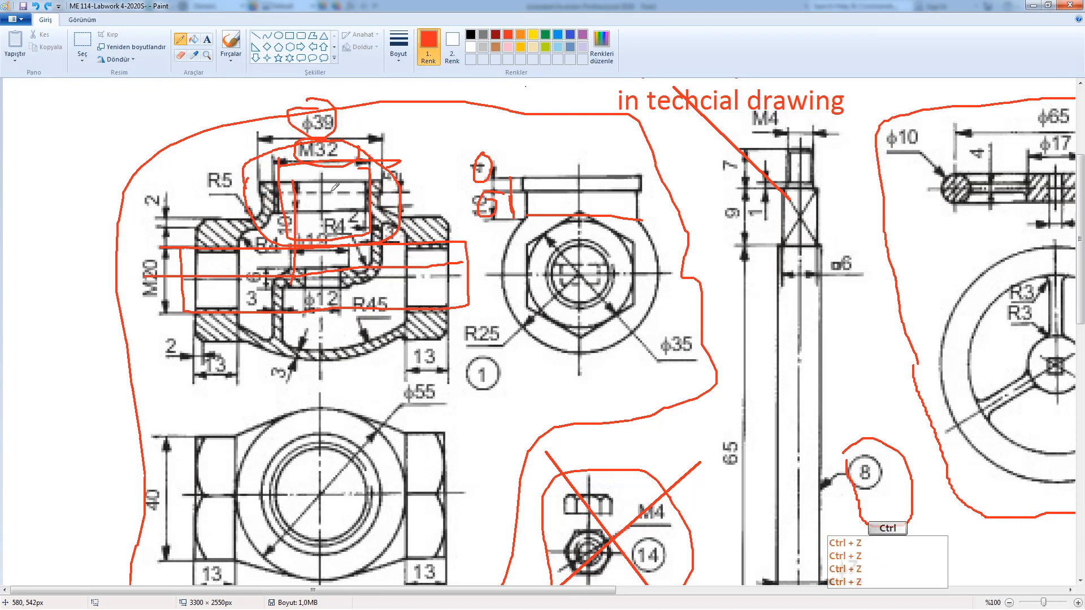
key("ctrl+z")
key("ctrl+z")
key("ctrl+z")
key("ctrl+z")
key("ctrl+z")
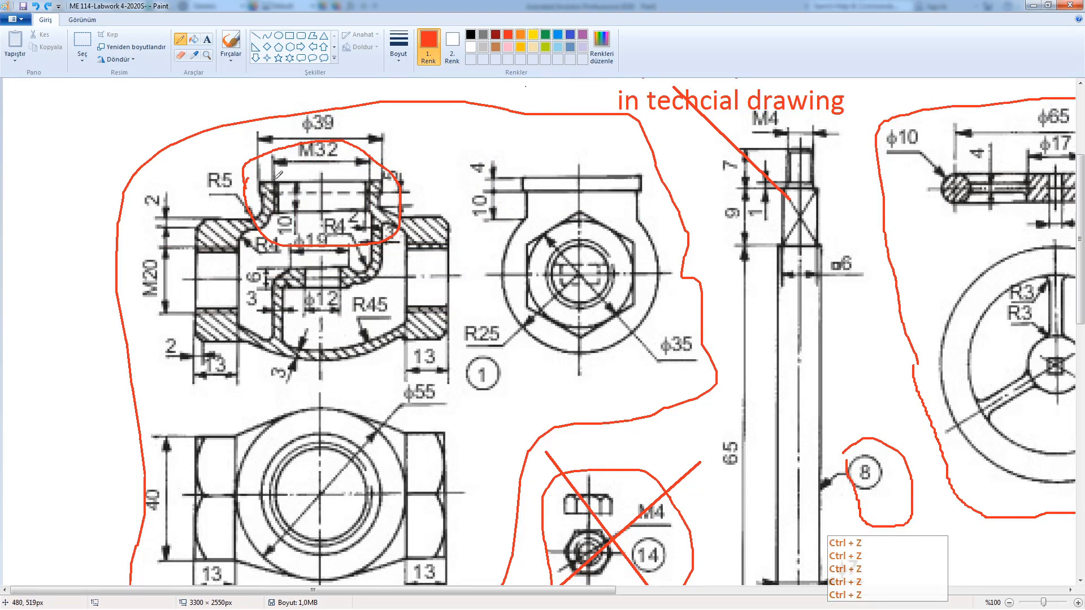
mouse_move(278, 175)
left_mouse_down()
mouse_move(271, 204)
mouse_move(281, 219)
mouse_move(286, 174)
mouse_move(270, 217)
mouse_move(287, 170)
mouse_move(274, 175)
mouse_move(287, 230)
left_mouse_up()
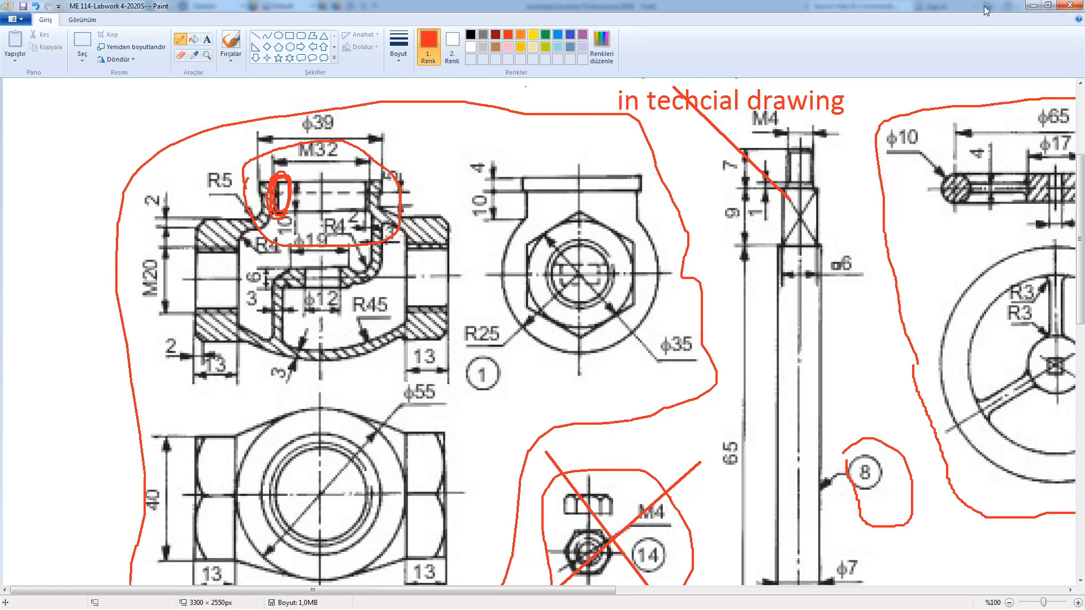
left_click(1032, 5)
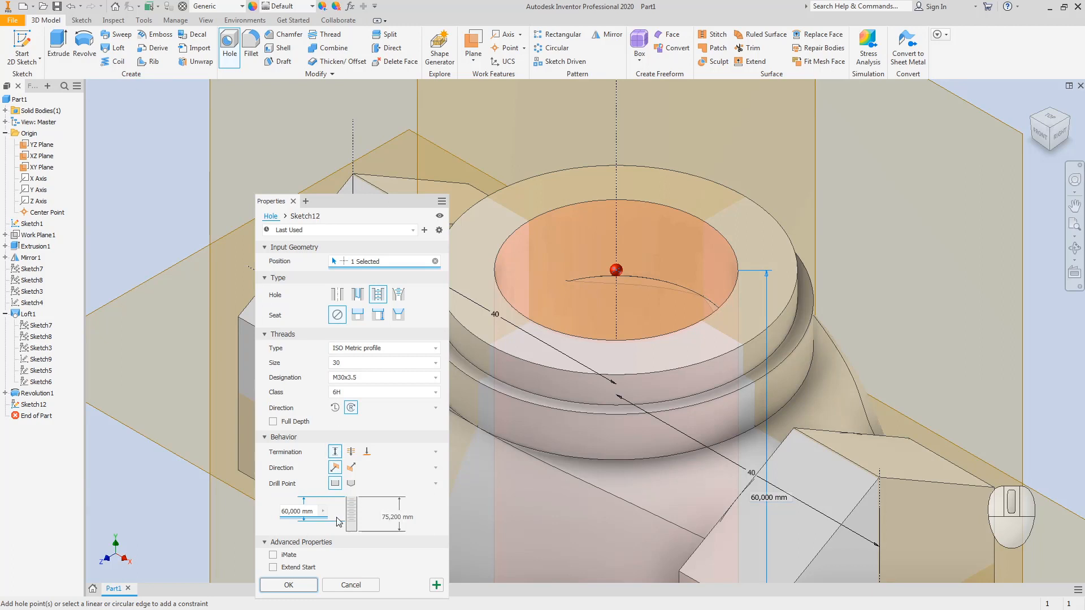
- Set the neck hole's thread depth to 10 mm and drill depth to 20 mm with a flat drill point, and create it
left_click(307, 518)
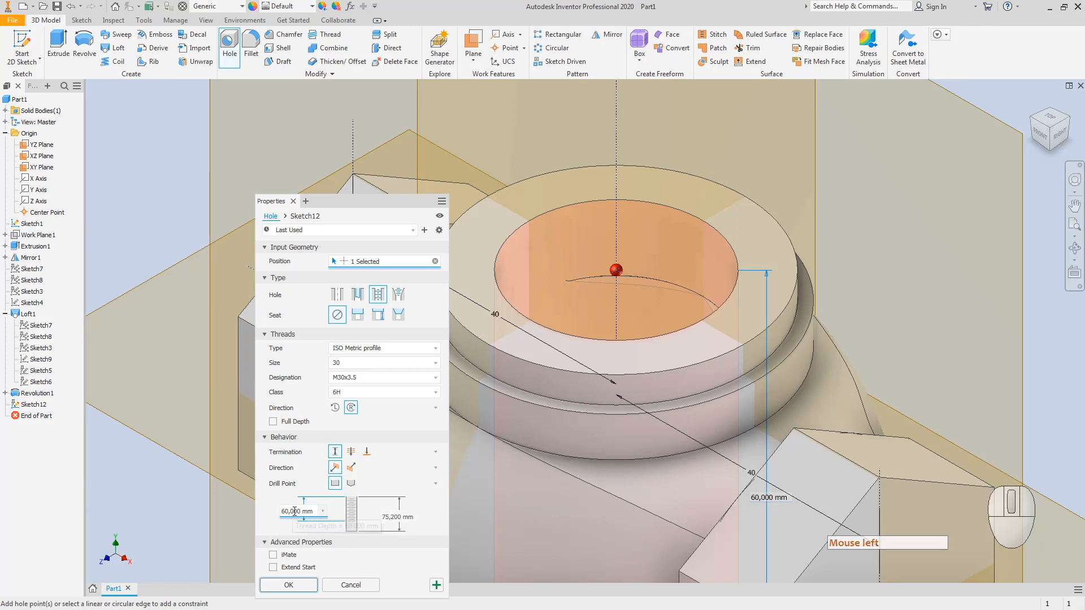
left_click(244, 513)
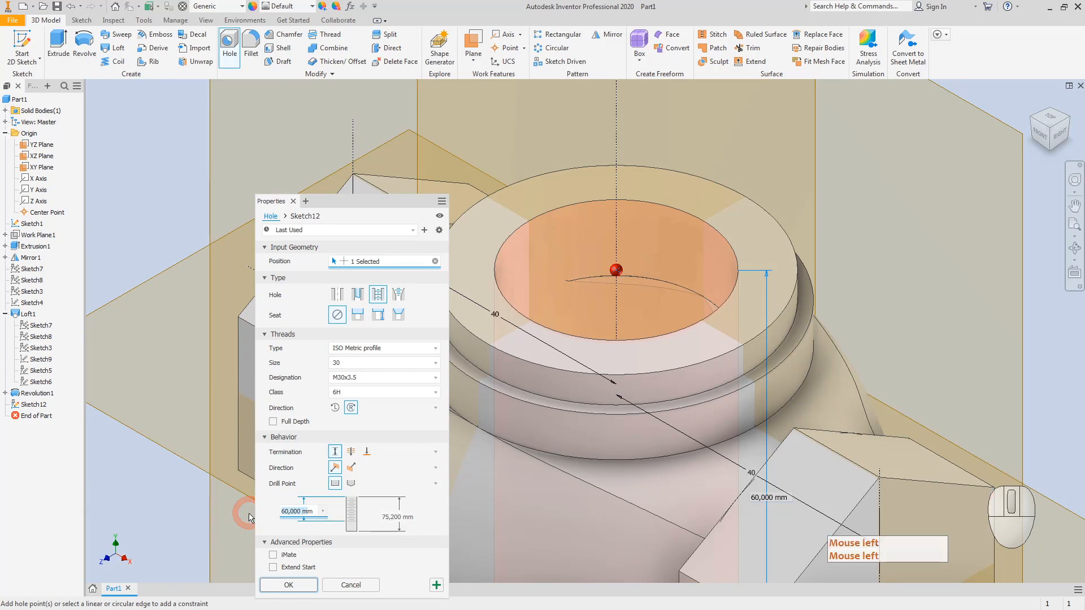
key("Delete")
key("Delete")
type("10")
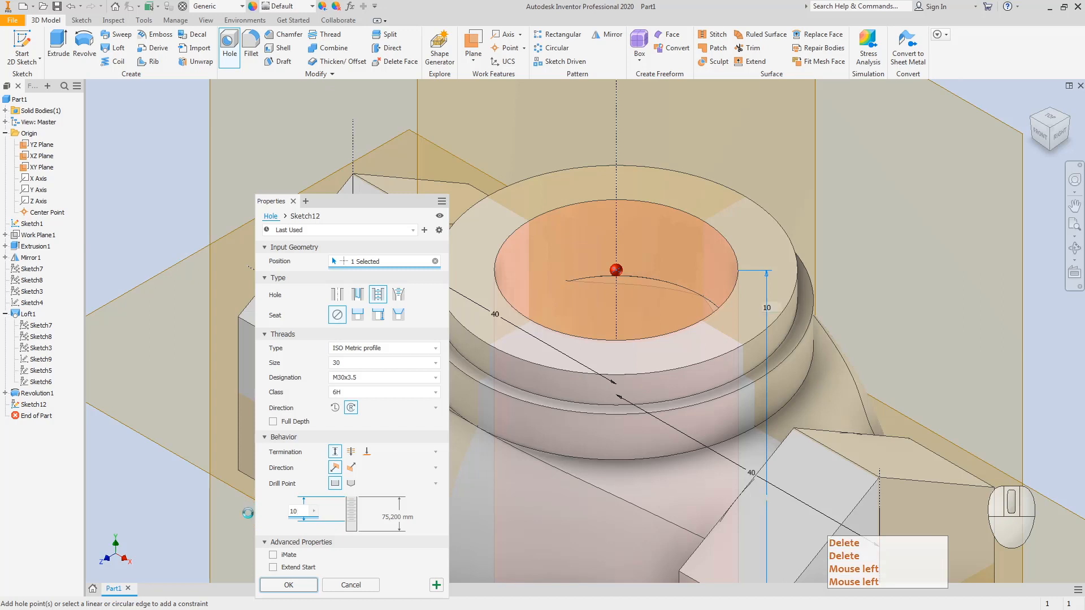
left_click(386, 517)
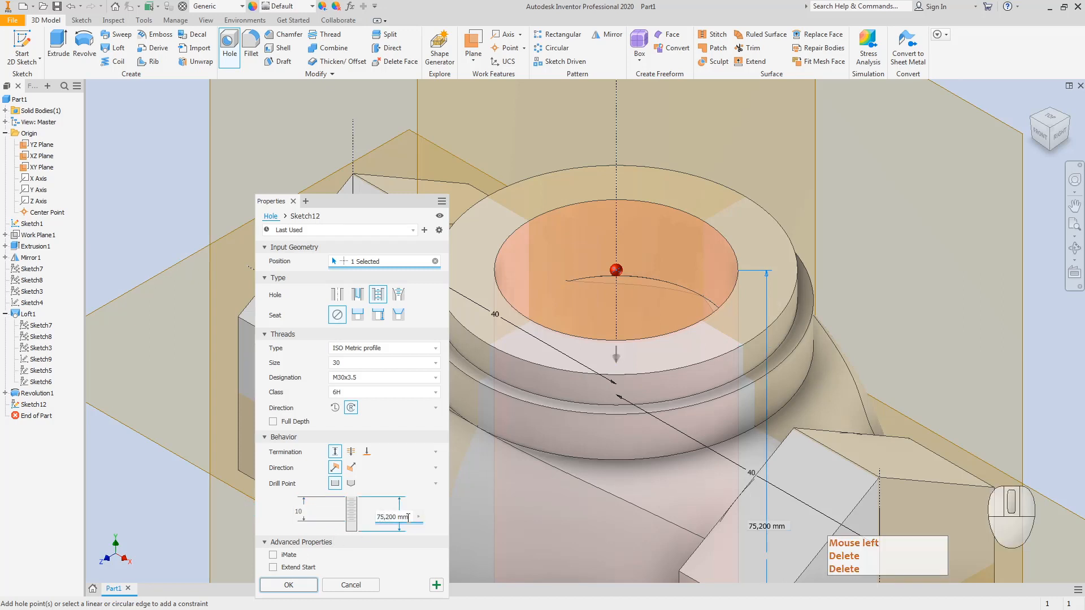
left_click_drag(406, 517, 333, 521)
type("20")
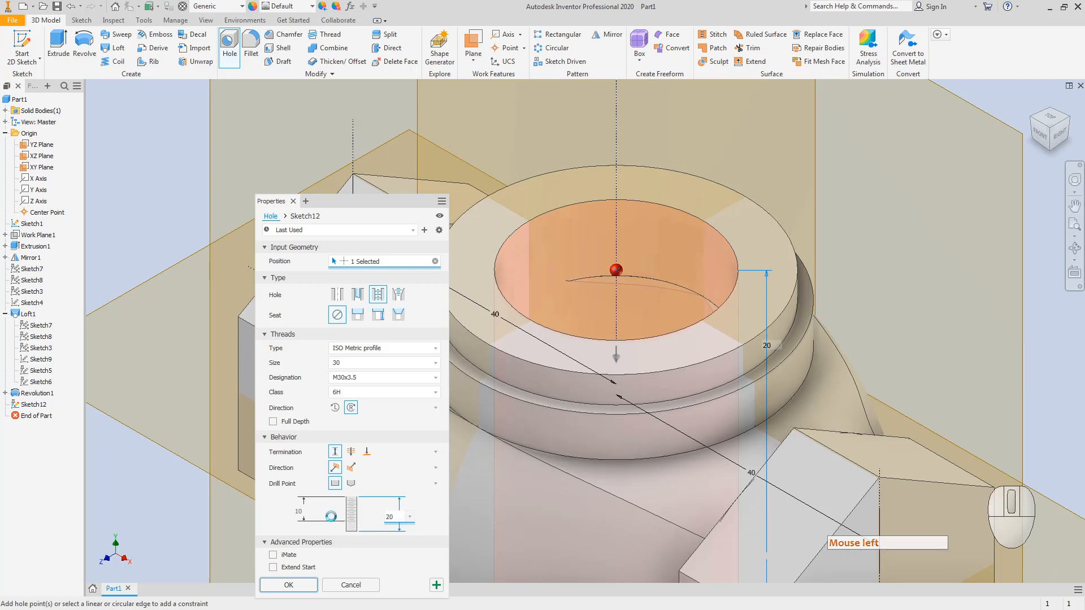
left_click(335, 484)
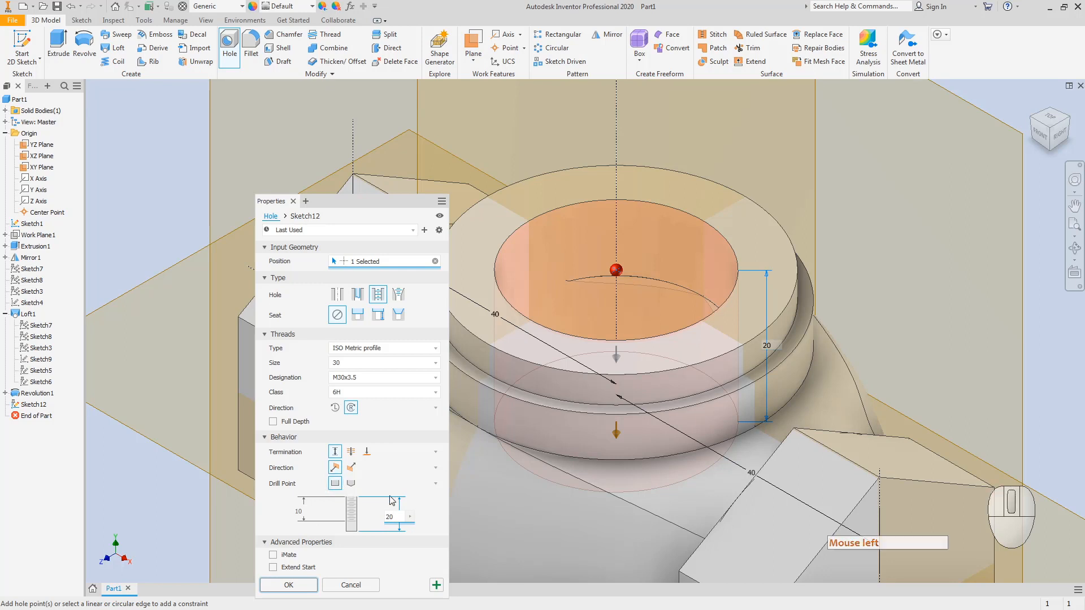
left_click(287, 588)
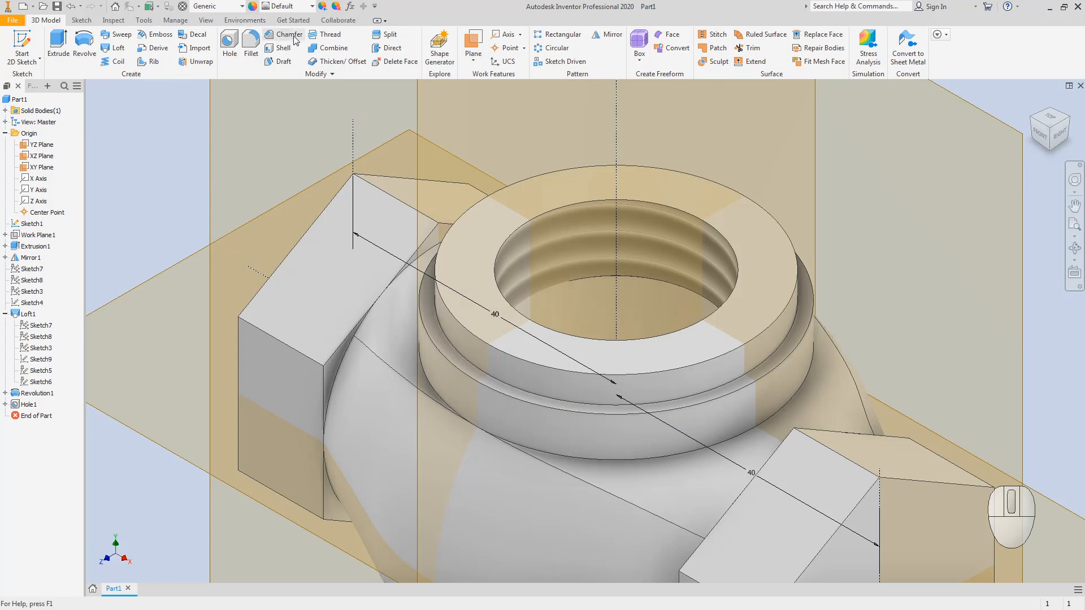
- Measure the distance from the neck's top face to the bottom edge of its threaded hole
left_click(145, 17)
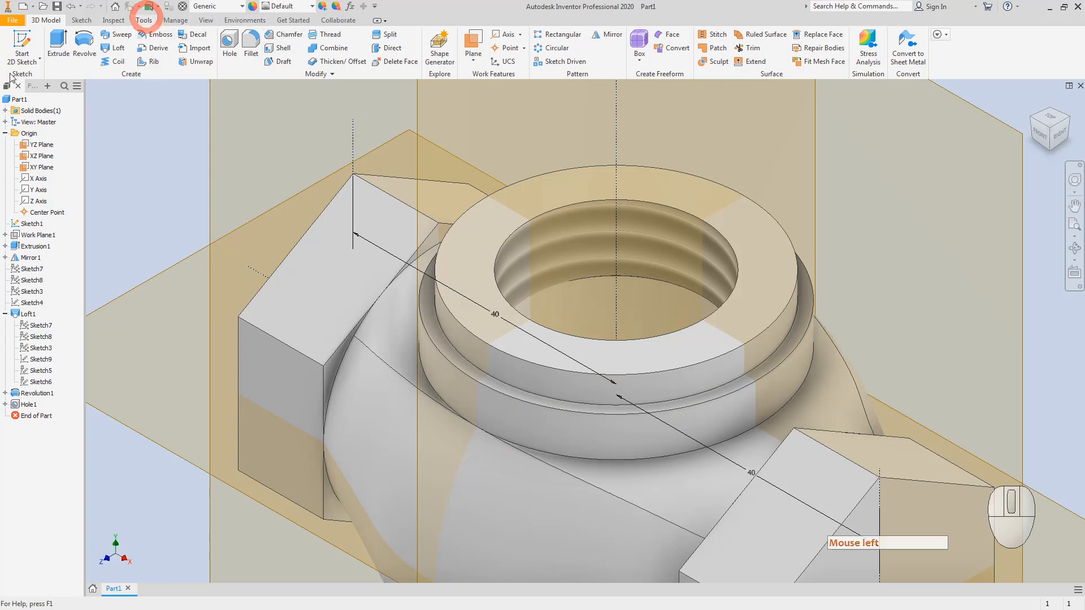
left_click(19, 40)
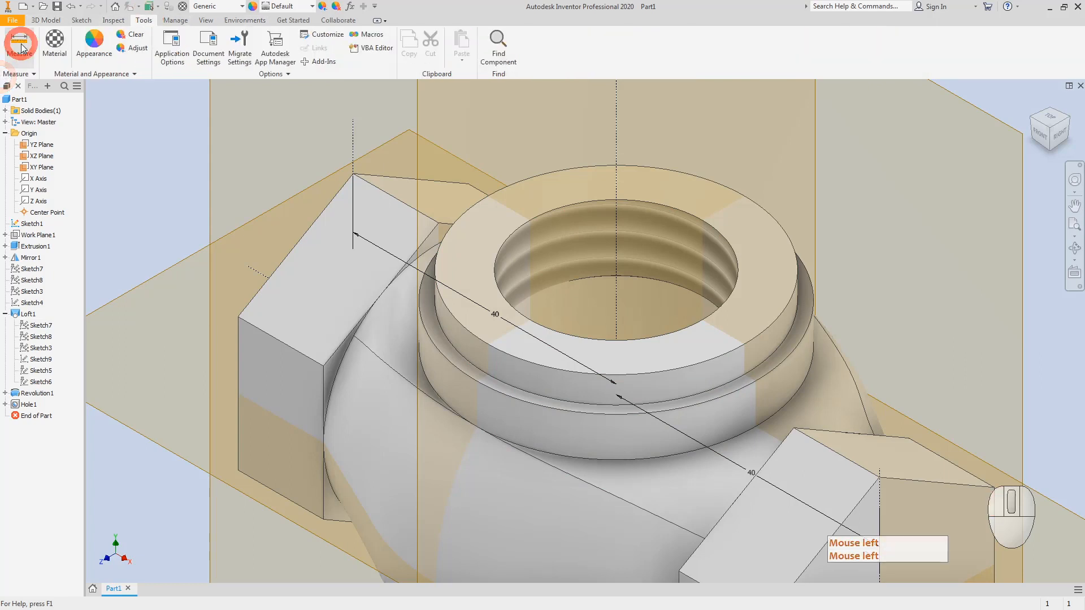
left_click(498, 222)
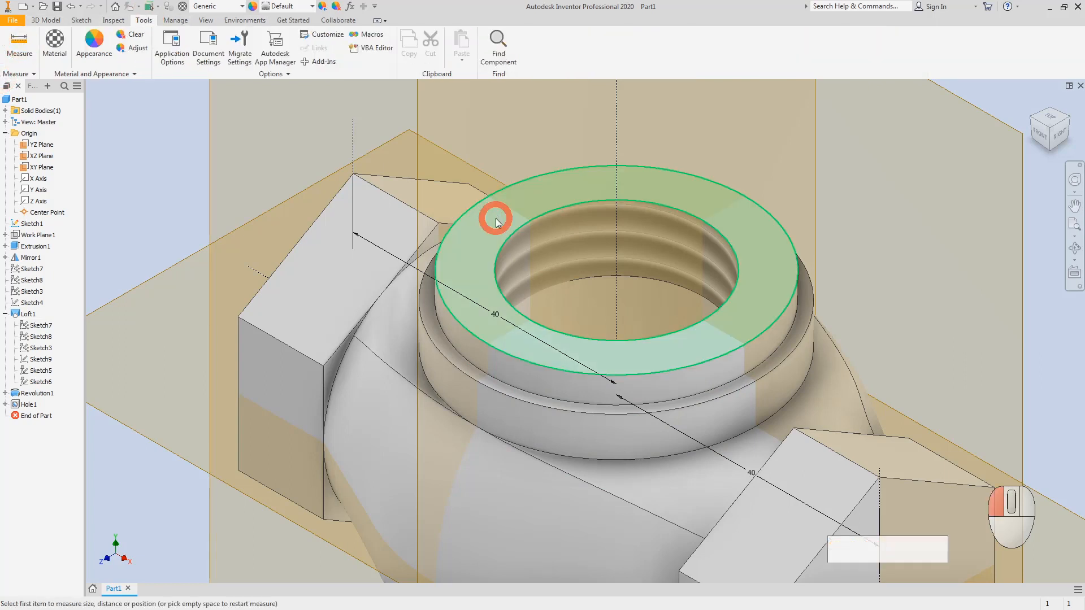
left_click(570, 281)
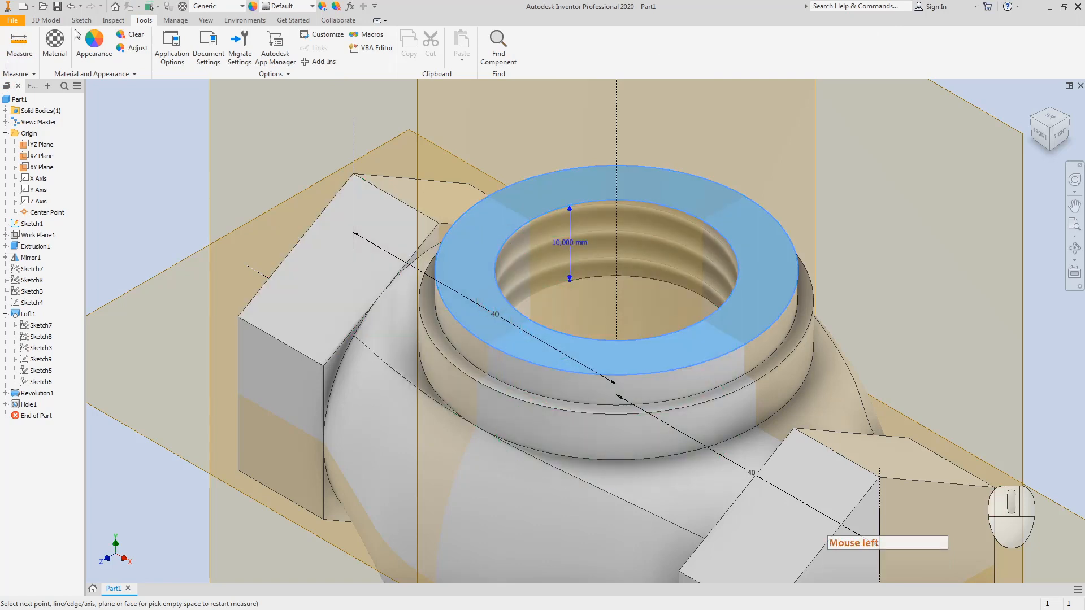
left_click(48, 21)
key("Escape")
key("Escape")
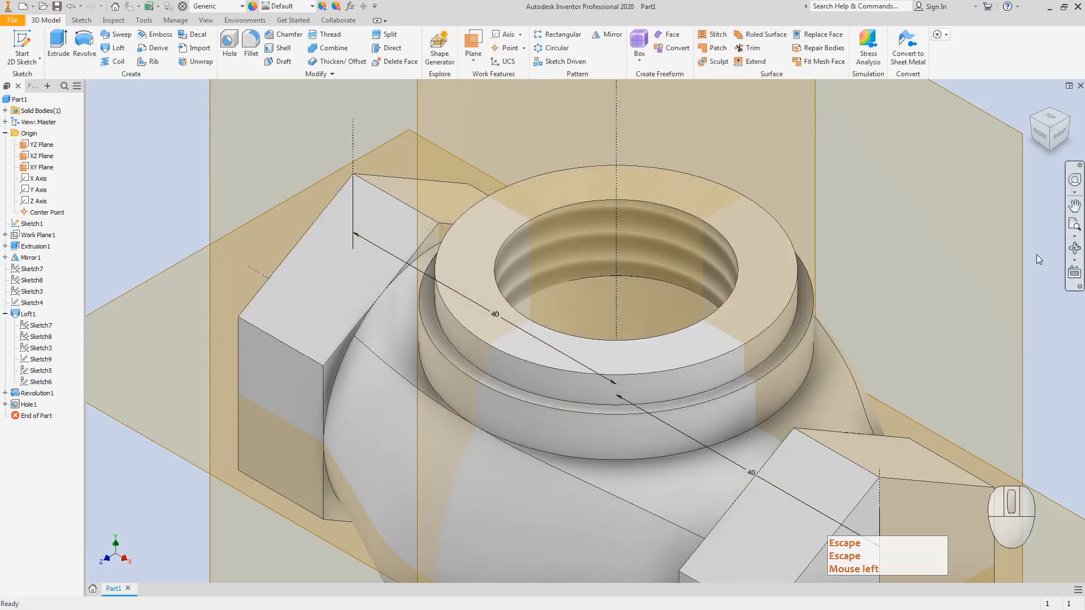
left_click(1048, 274)
scroll(1001, 314, "down", 3)
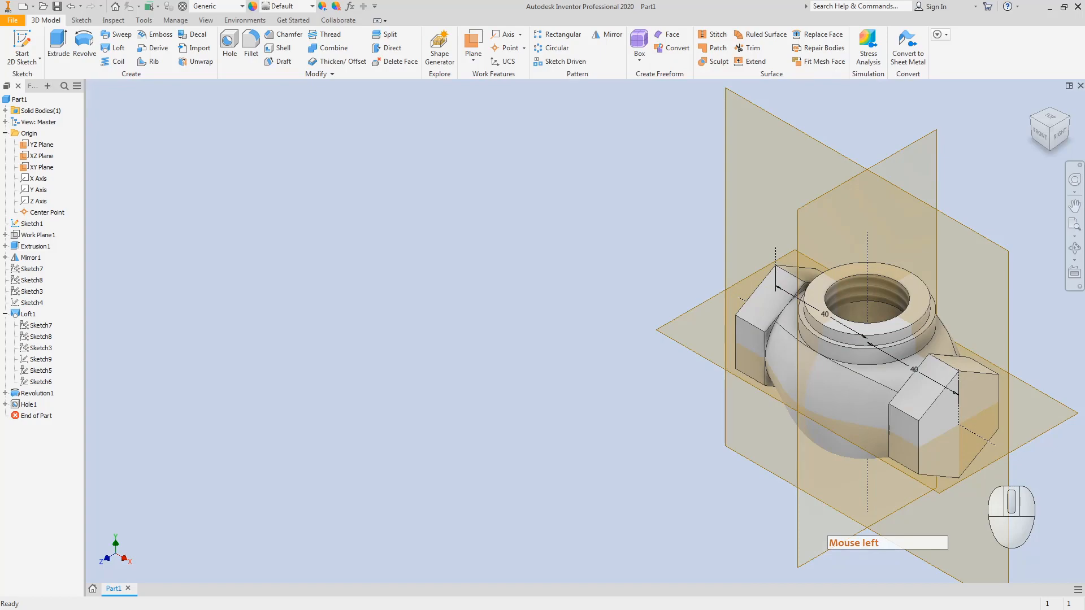
- Switch to the reference drawing in Paint and mark the M20 dimension and the threaded bores of both hexagonal ends in red
key("alt+Tab")
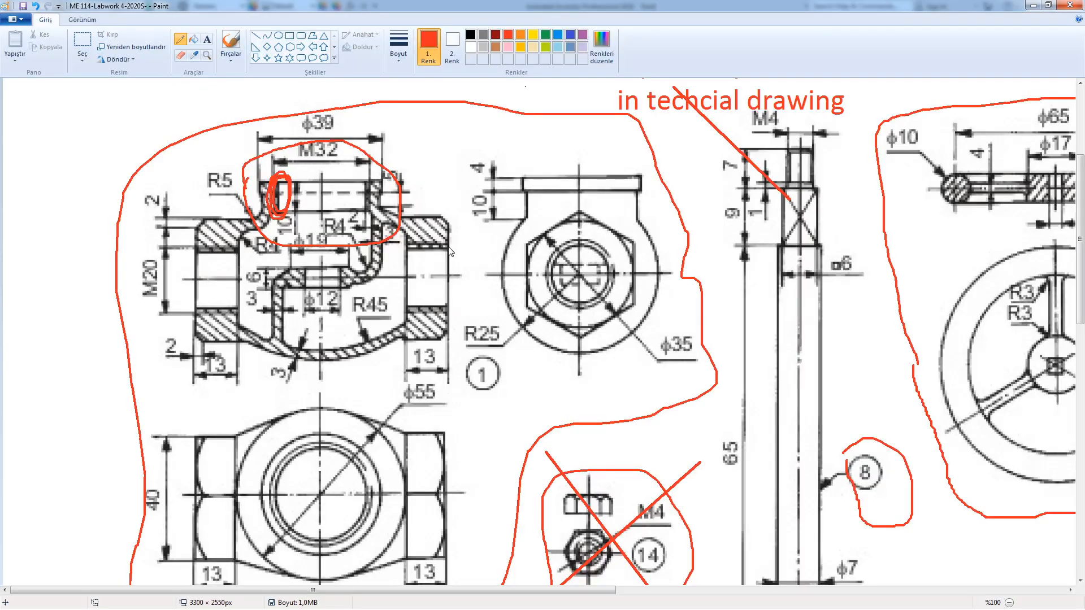
mouse_move(164, 262)
left_mouse_down()
mouse_move(164, 313)
mouse_move(223, 330)
mouse_move(232, 248)
mouse_move(131, 253)
mouse_move(125, 271)
left_mouse_up()
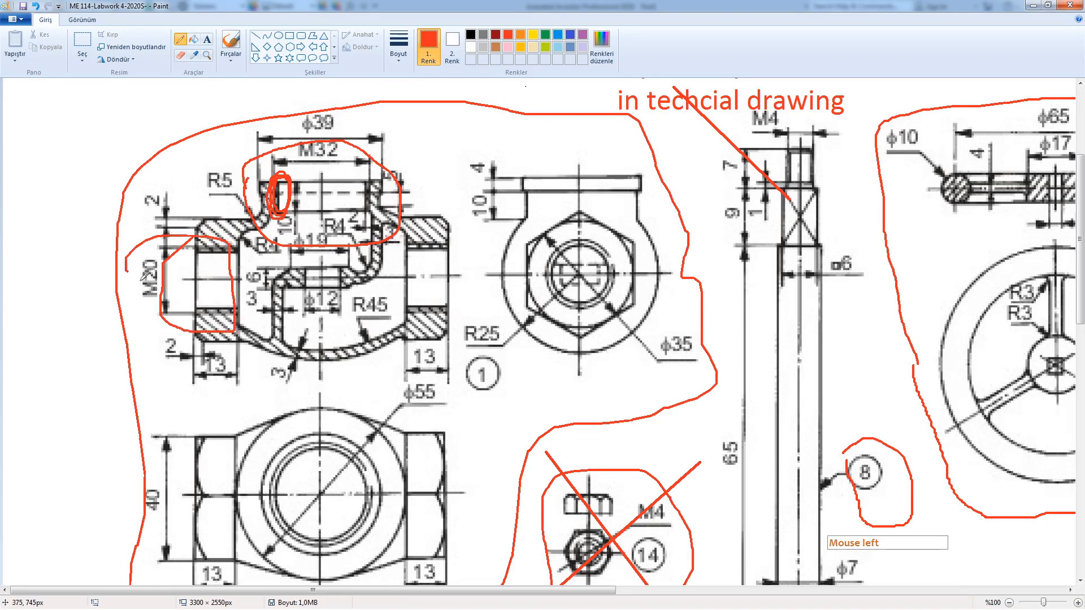
mouse_move(452, 248)
left_mouse_down()
mouse_move(398, 270)
mouse_move(448, 312)
mouse_move(455, 242)
mouse_move(421, 239)
left_mouse_up()
mouse_move(231, 247)
left_mouse_down()
mouse_move(291, 246)
mouse_move(293, 291)
mouse_move(221, 305)
left_mouse_up()
mouse_move(415, 245)
left_mouse_down()
mouse_move(370, 248)
mouse_move(373, 293)
mouse_move(432, 302)
left_mouse_up()
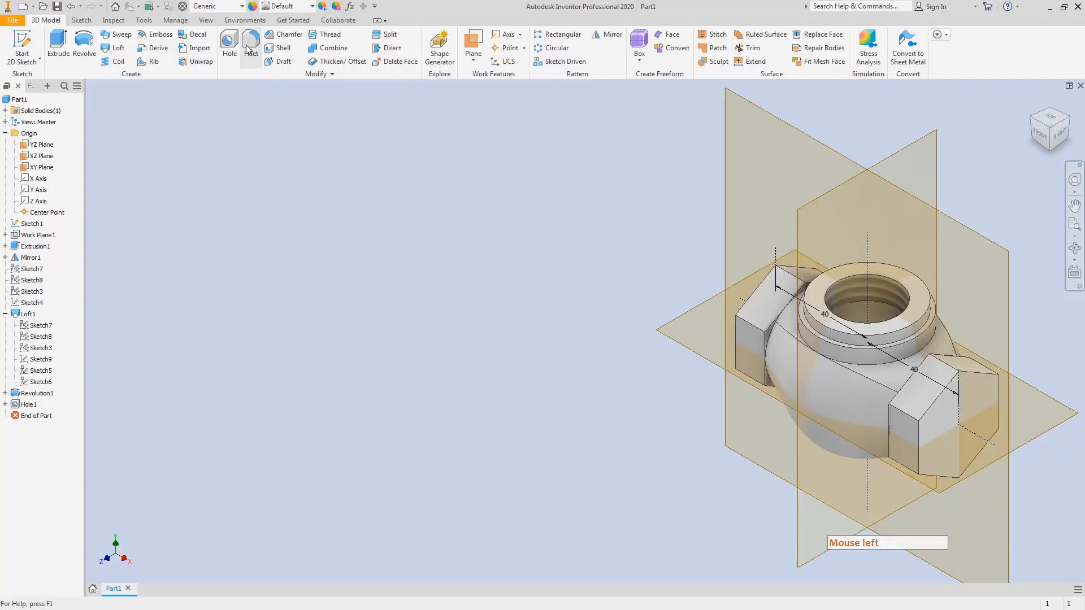
left_click(229, 41)
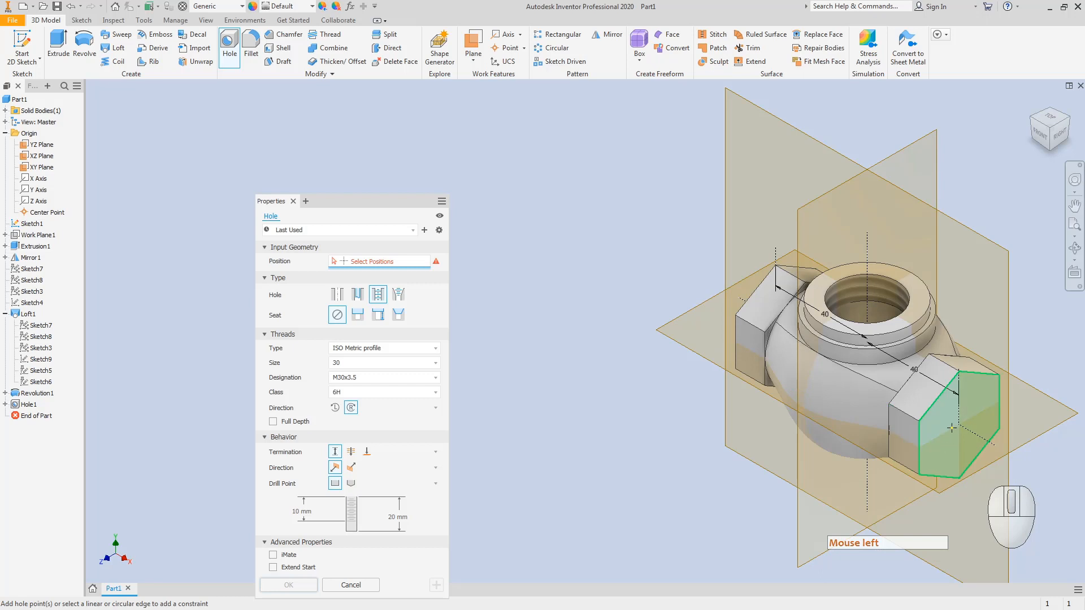
left_click(952, 428)
scroll(975, 441, "down", 3)
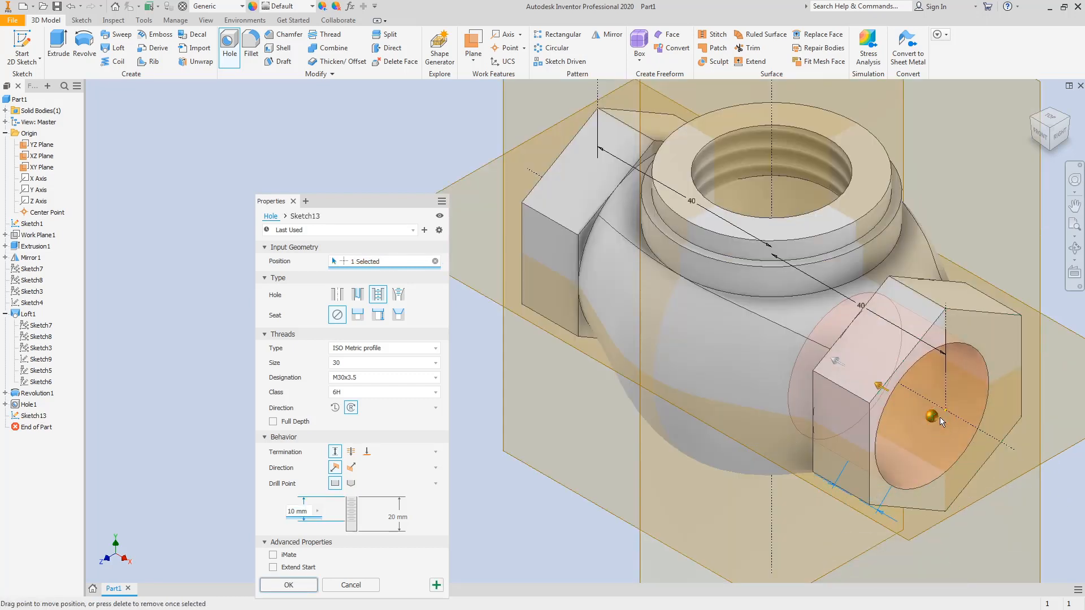
left_click_drag(941, 417, 949, 413)
left_click(371, 348)
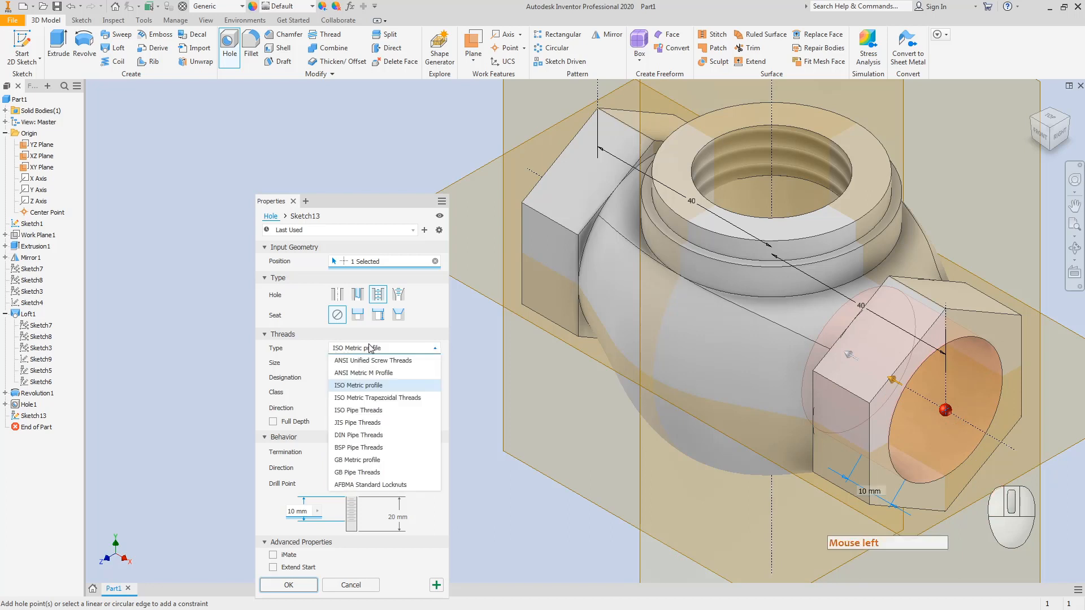
left_click(370, 348)
left_click(354, 363)
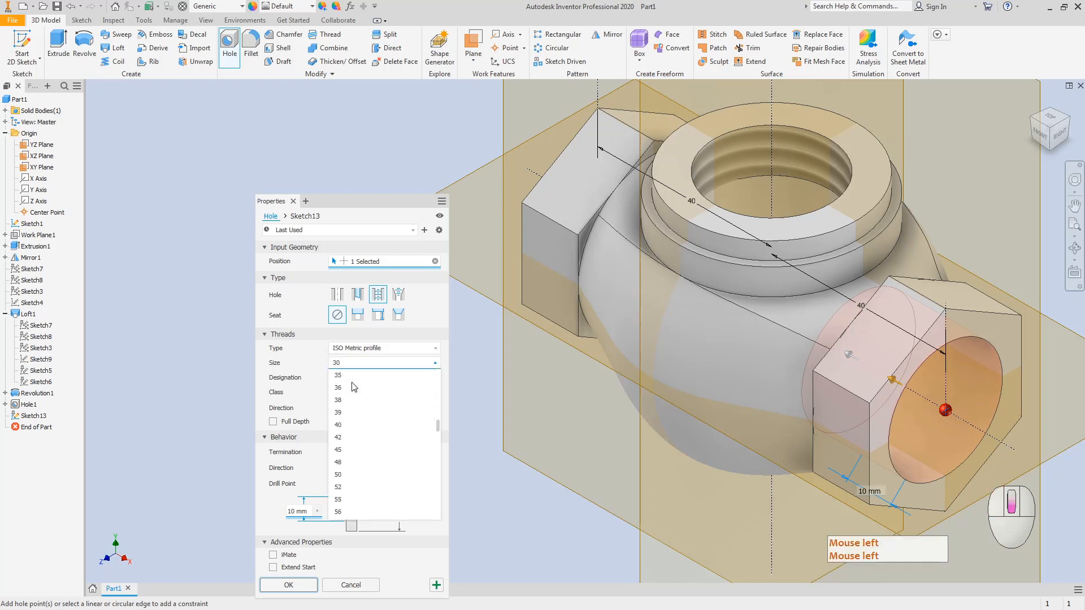
scroll(354, 409, "up", 3)
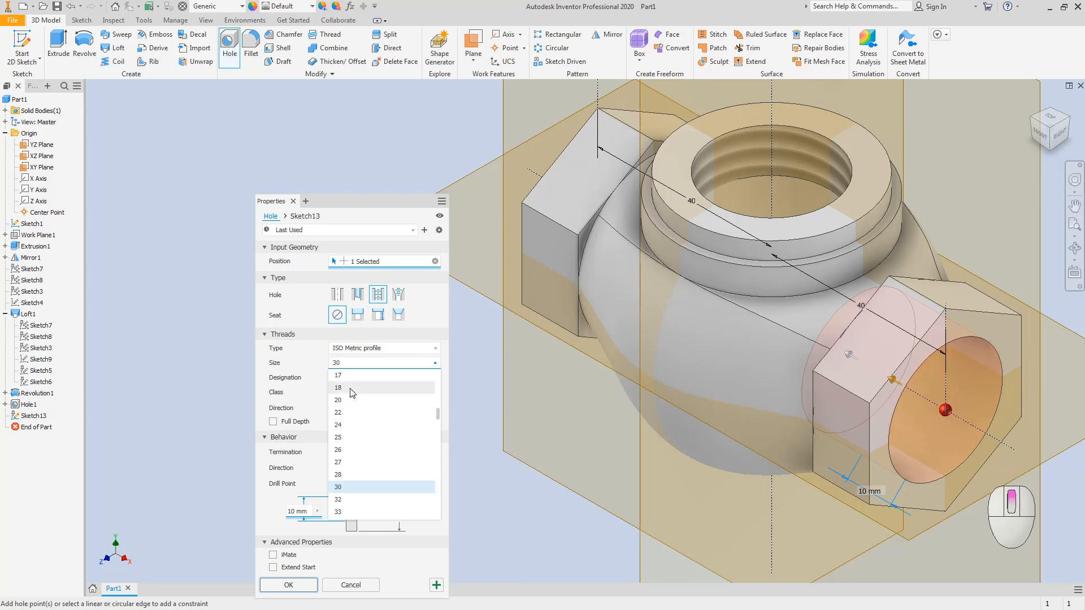
left_click(351, 400)
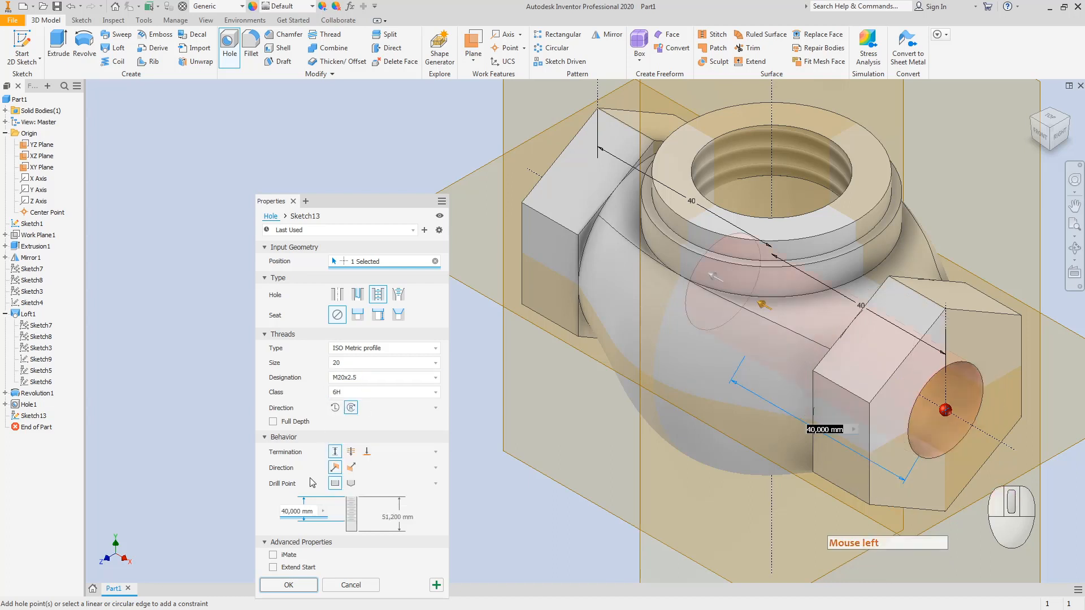
left_click(311, 512)
left_click_drag(315, 512, 246, 509)
left_click(303, 511)
type("13")
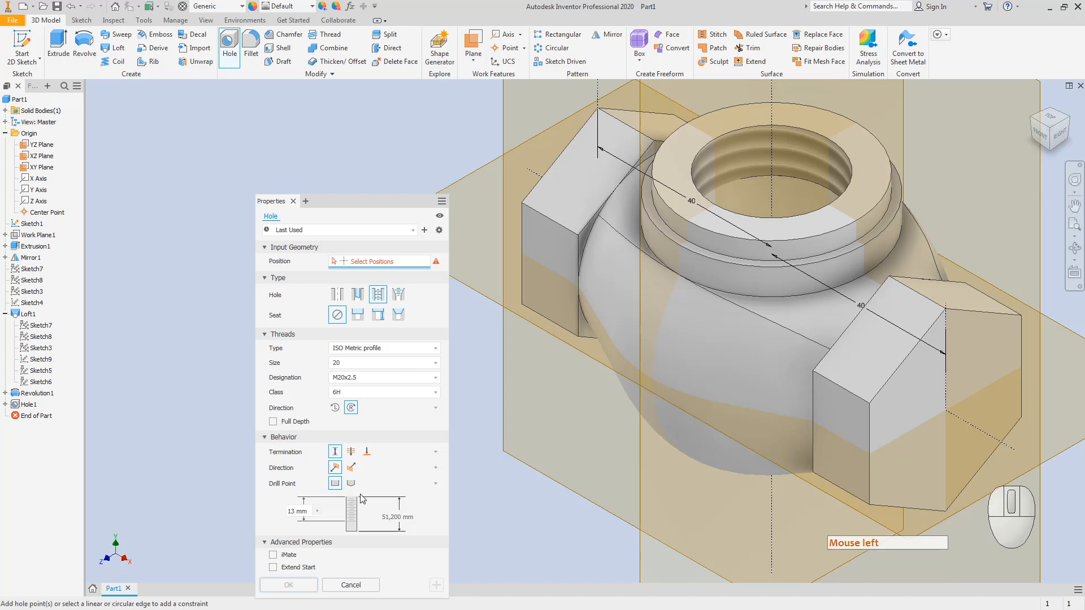
left_click(380, 517)
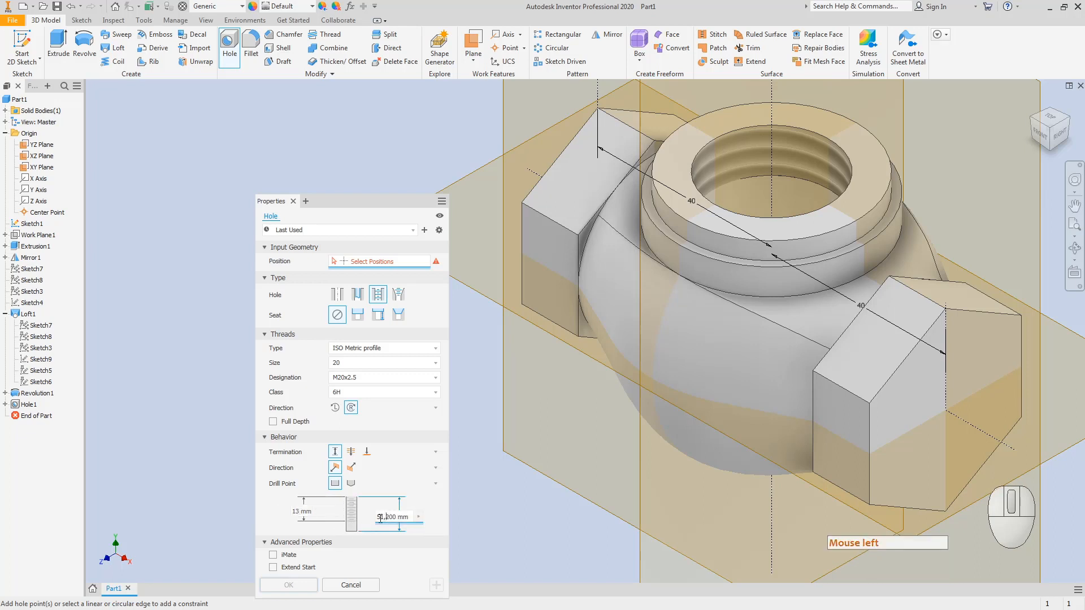
left_click(378, 521)
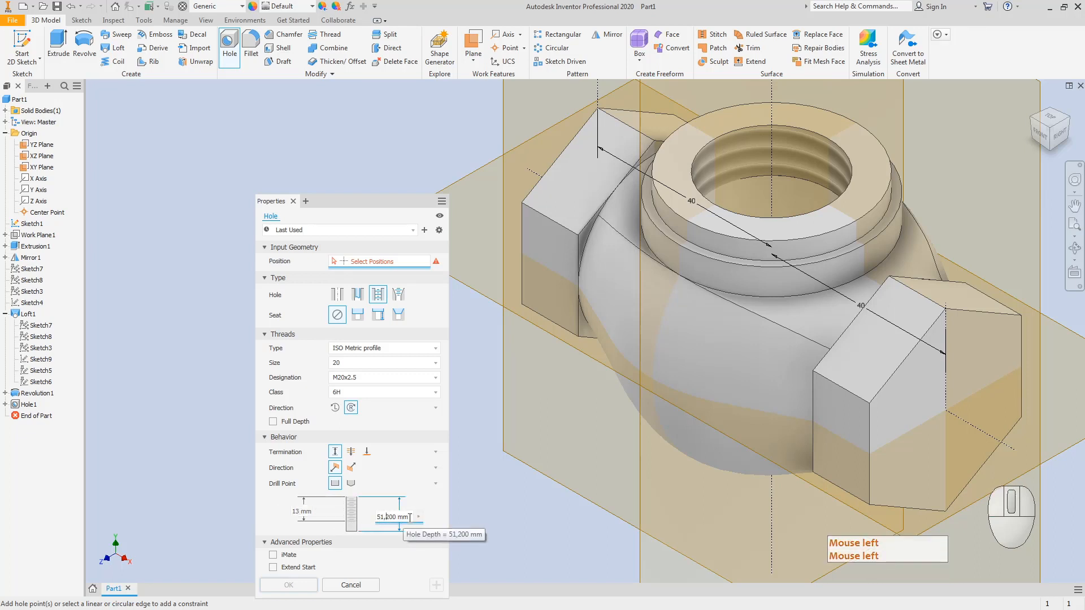
left_click(410, 518)
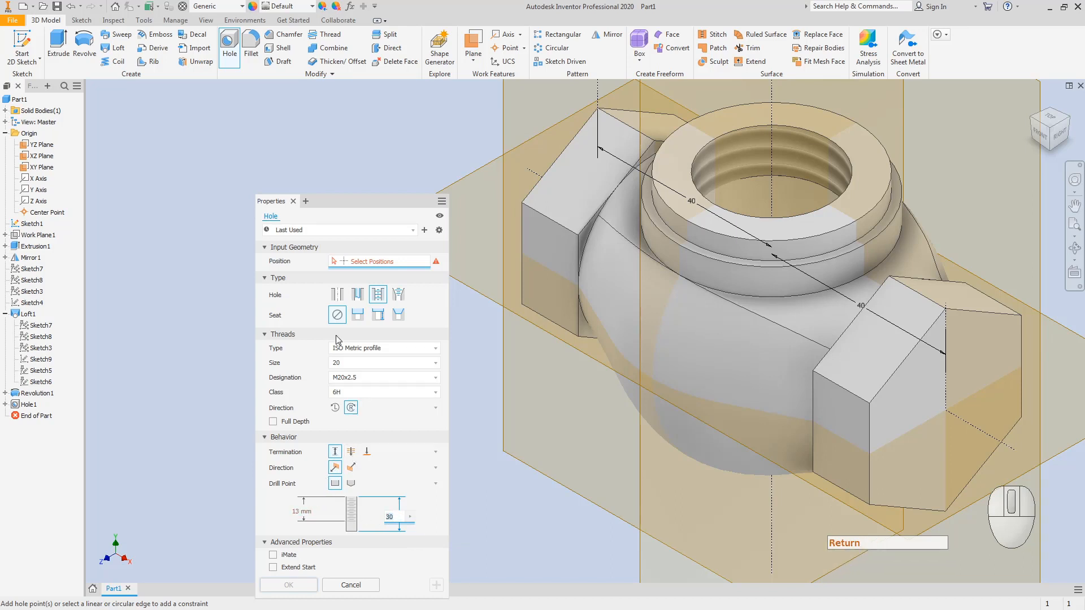
left_click(948, 416)
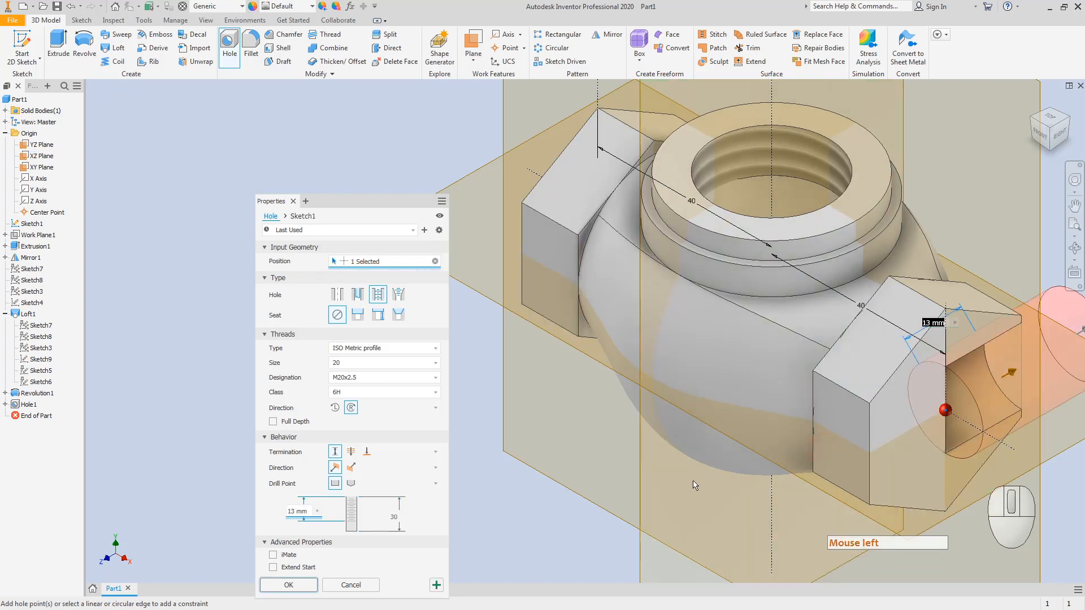
key("Escape")
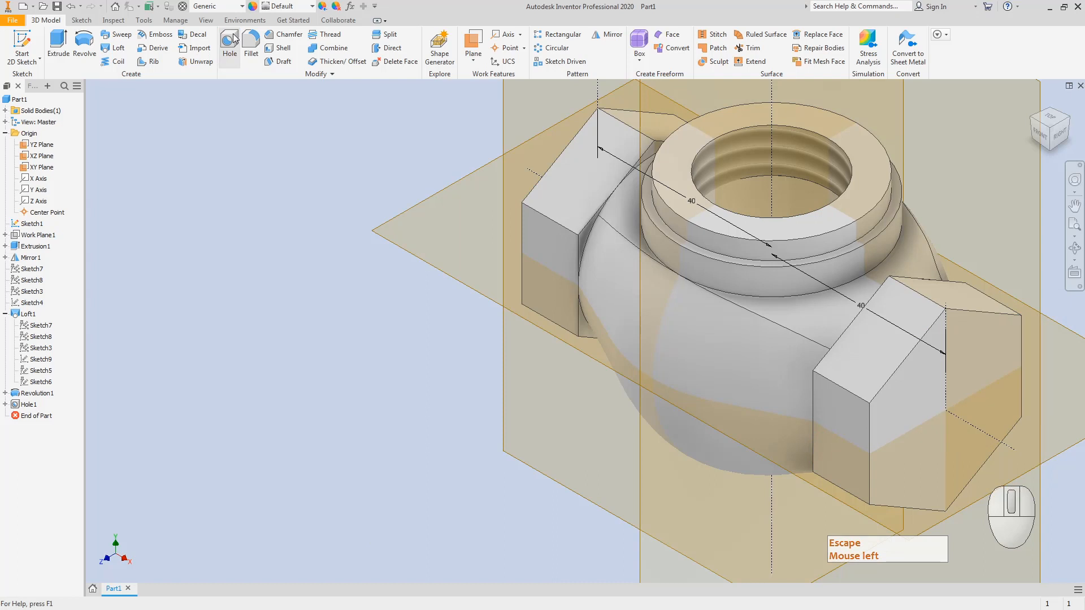
- Place a threaded hole at the center of the +X hexagonal end face and set its thread depth to 13 mm
left_click(231, 40)
left_click(934, 410)
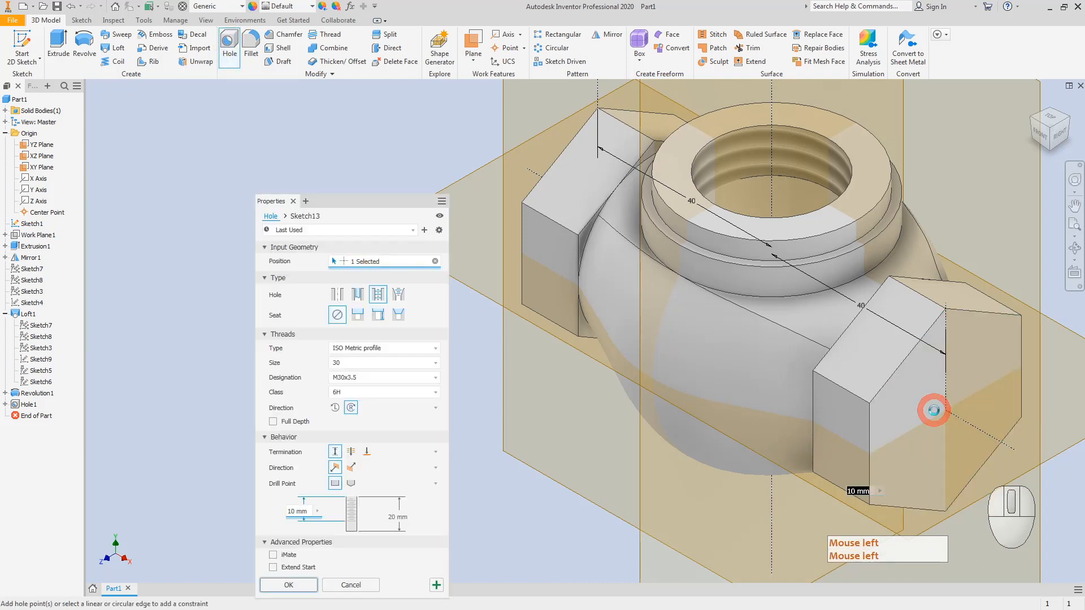
left_click_drag(937, 413, 946, 412)
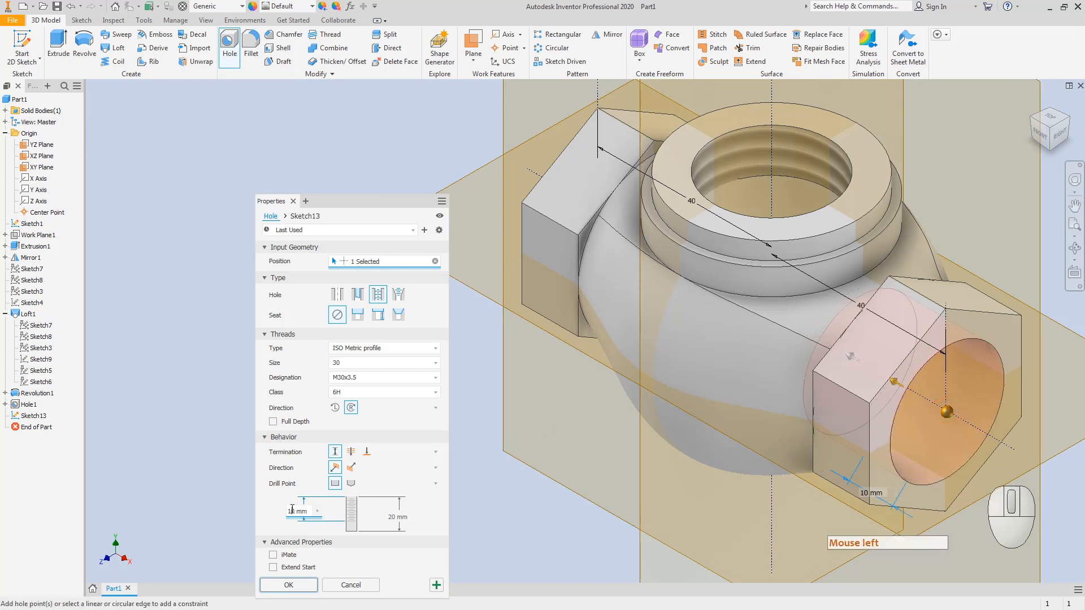
key("Delete")
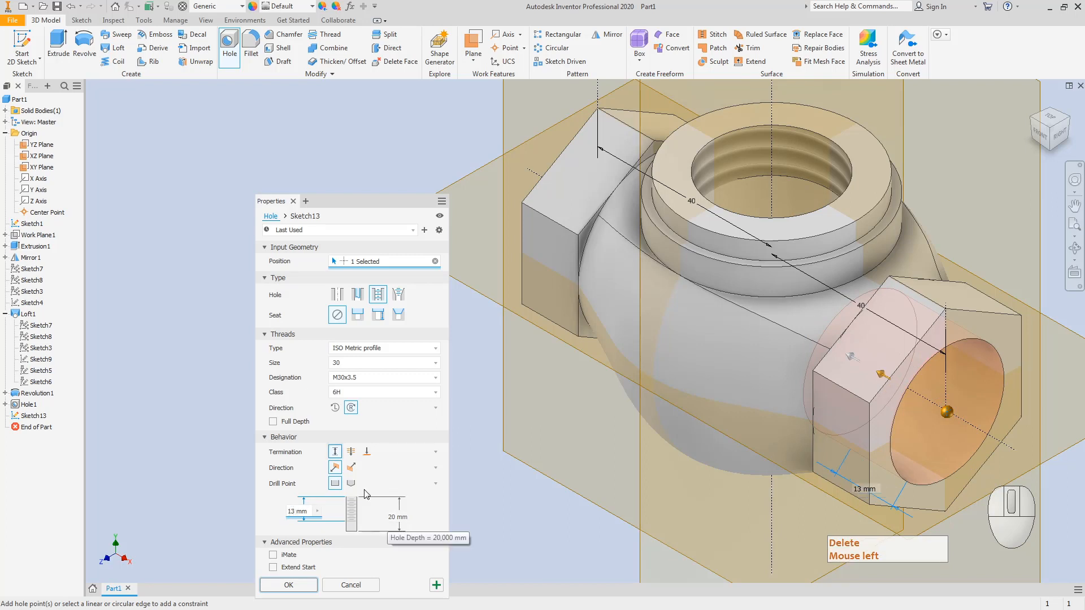
- Set the end hole's thread size to 20 and create the hole
left_click(336, 363)
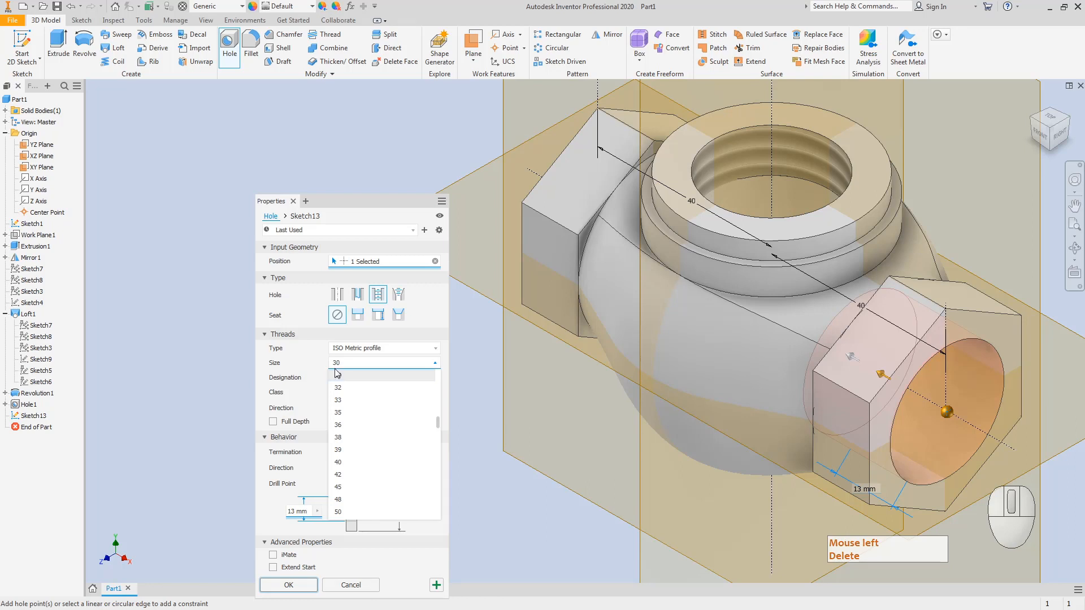
scroll(355, 433, "up", 4)
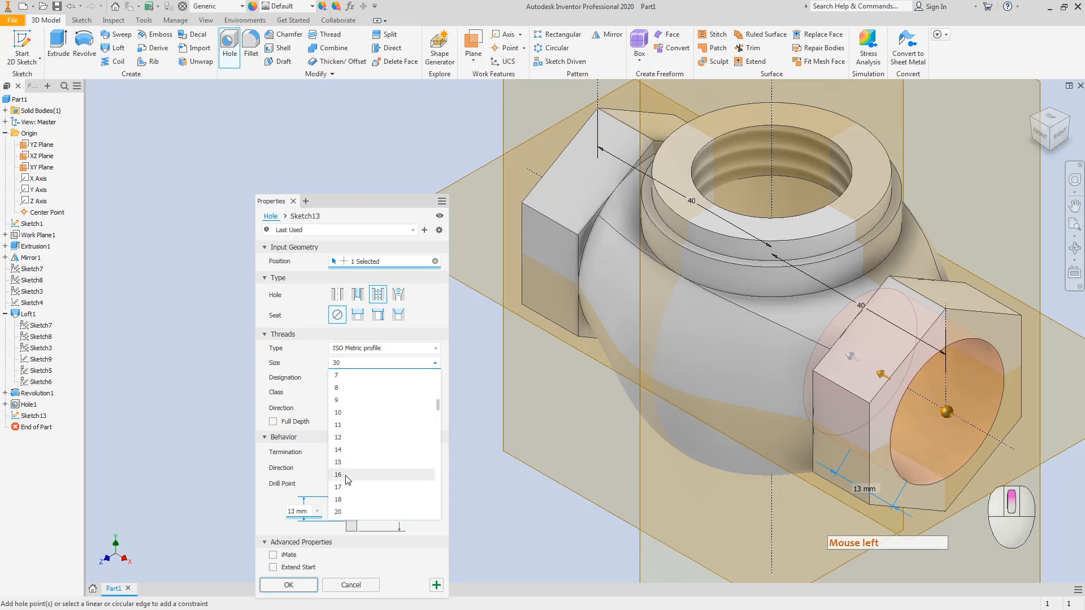
left_click(354, 437)
left_click(360, 366)
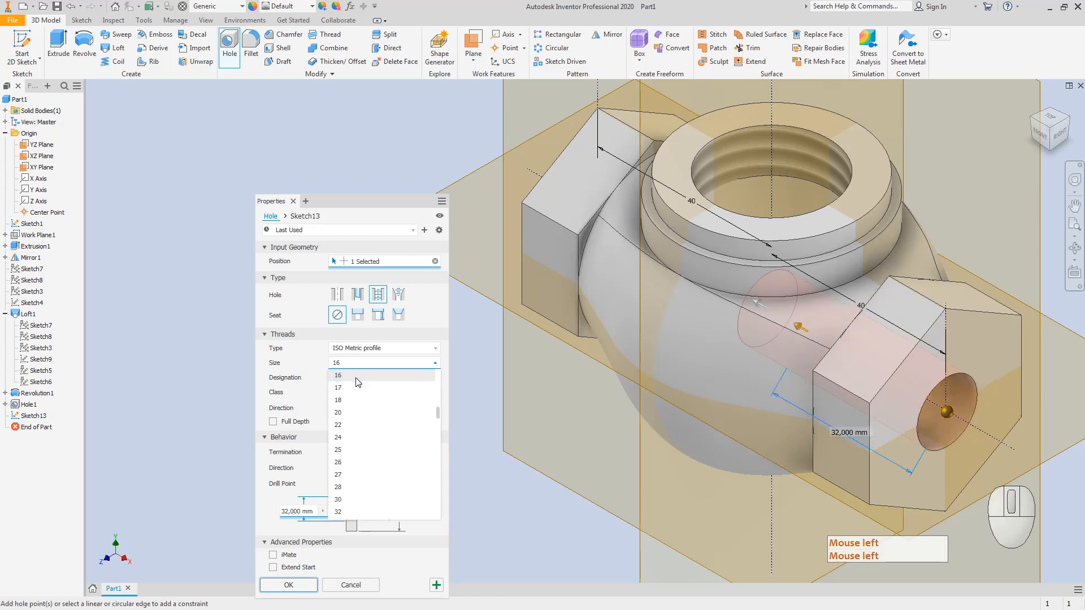
left_click(348, 418)
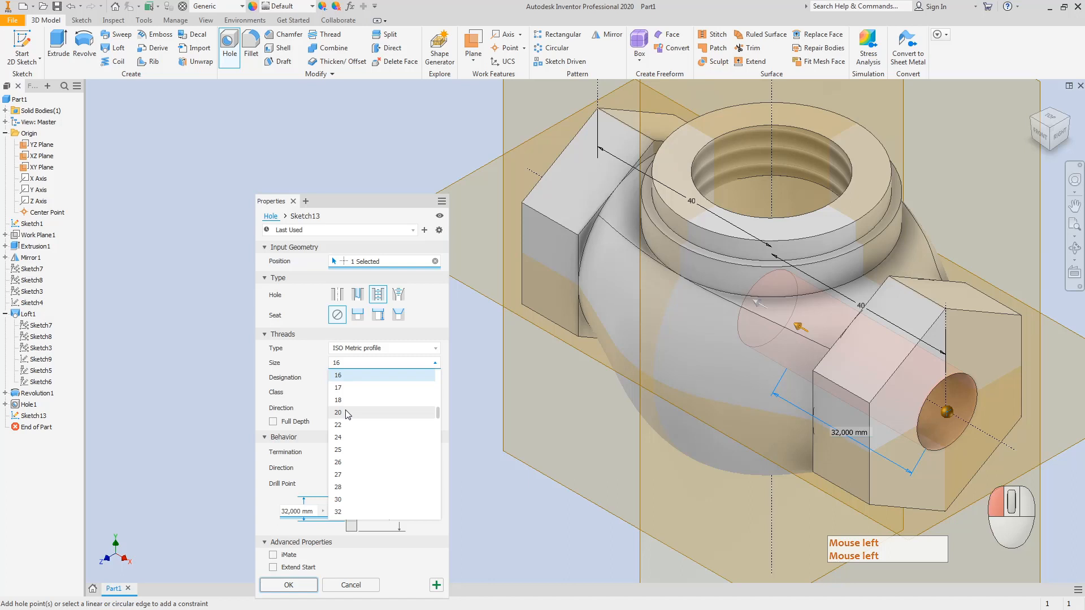
left_click(288, 585)
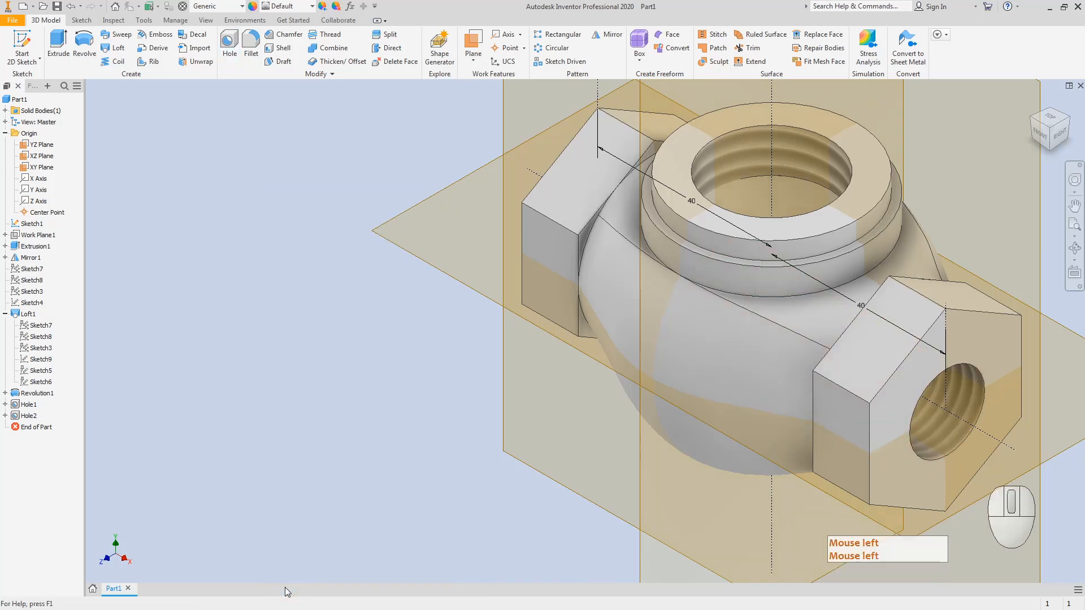
- Place a threaded hole on the opposite hexagonal end face and move its position onto the face's center
left_click(1032, 123)
left_click(1032, 124)
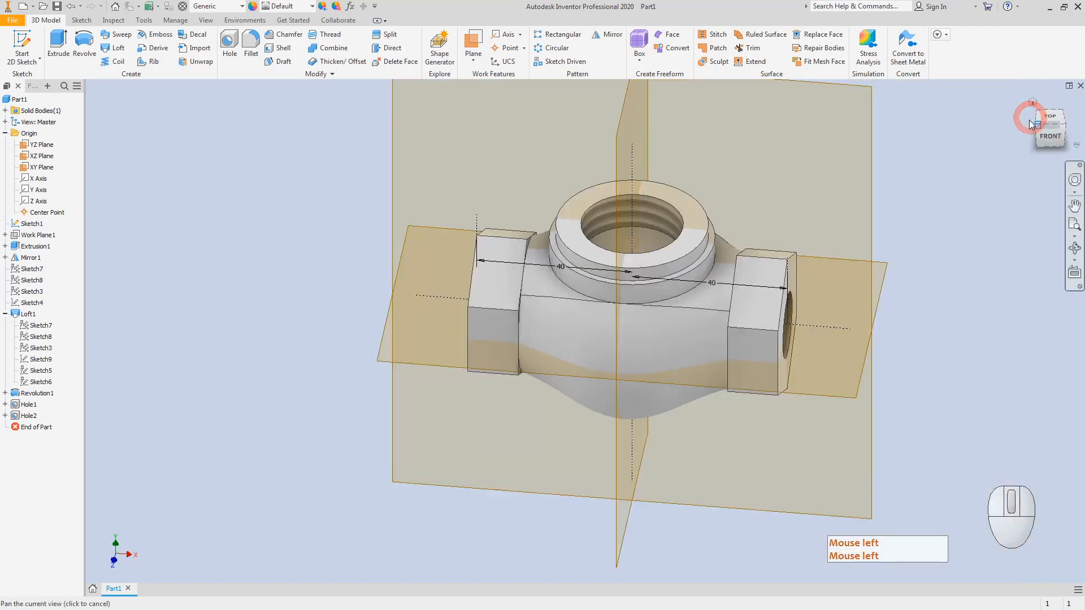
left_click(230, 41)
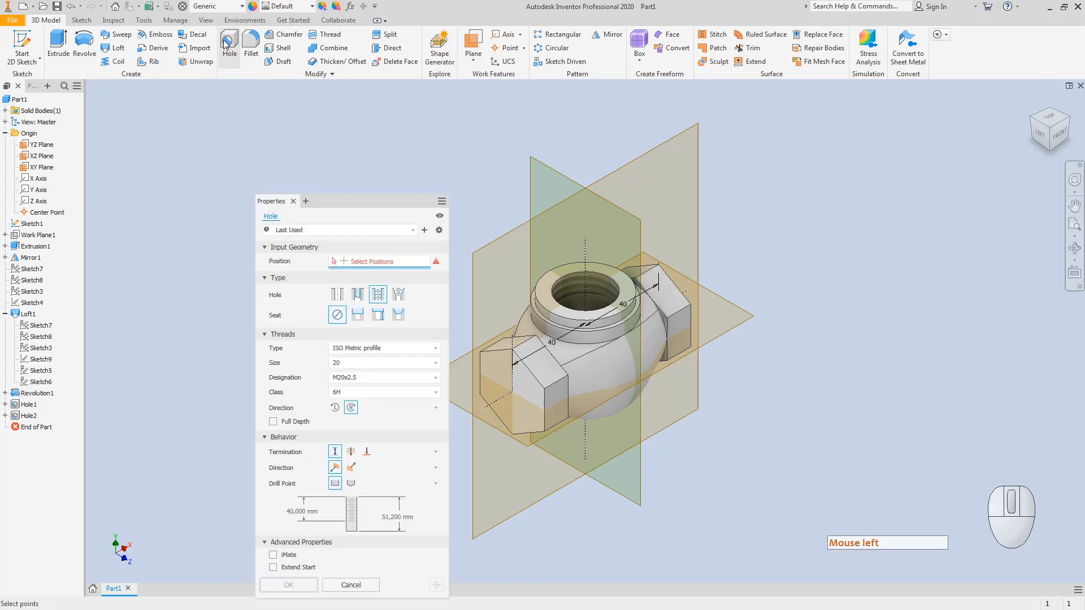
left_click(523, 391)
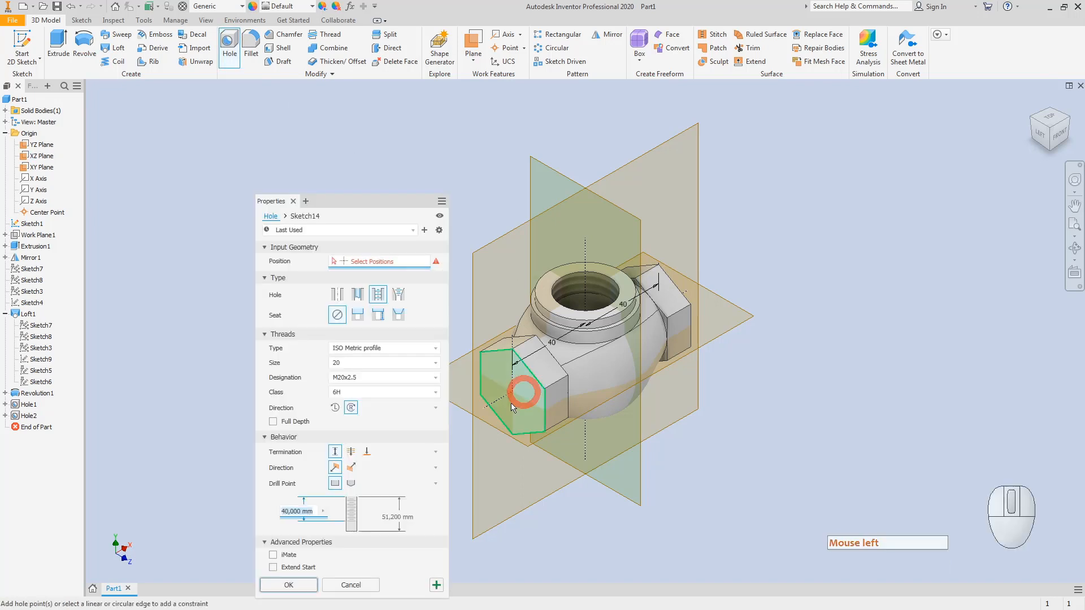
left_click_drag(524, 396, 511, 394)
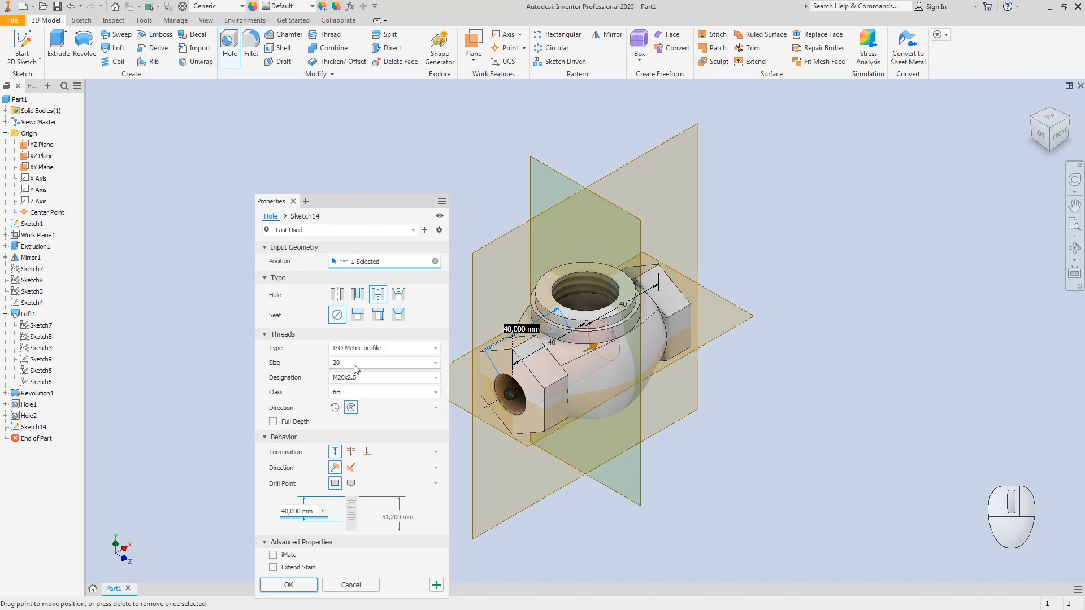
- Set the thread depth of the hole on the opposite hexagonal end to 13 mm
left_click(290, 511)
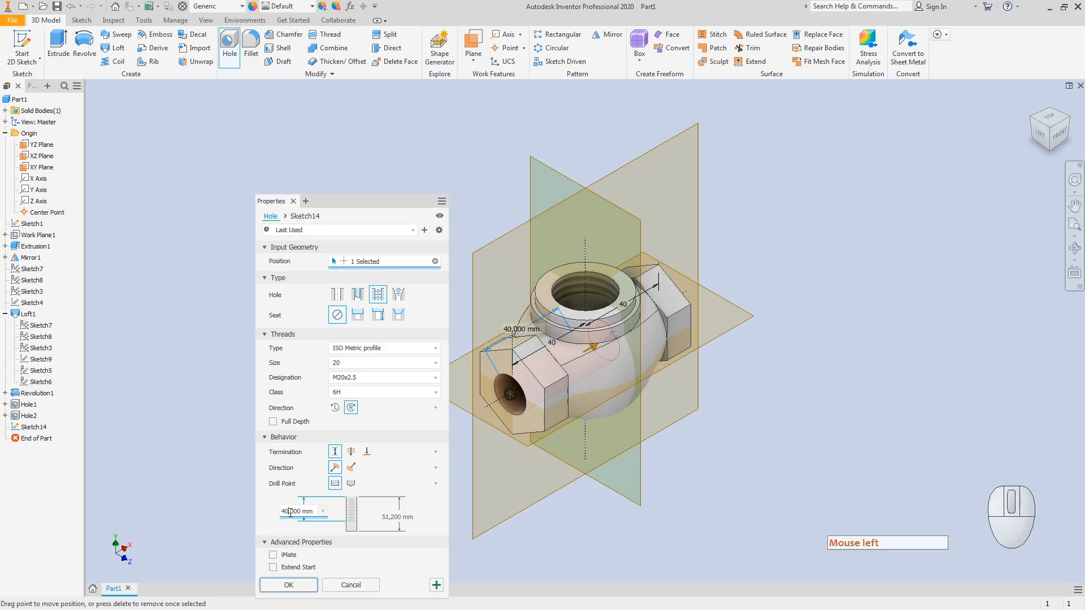
left_click_drag(314, 512, 252, 511)
type("1")
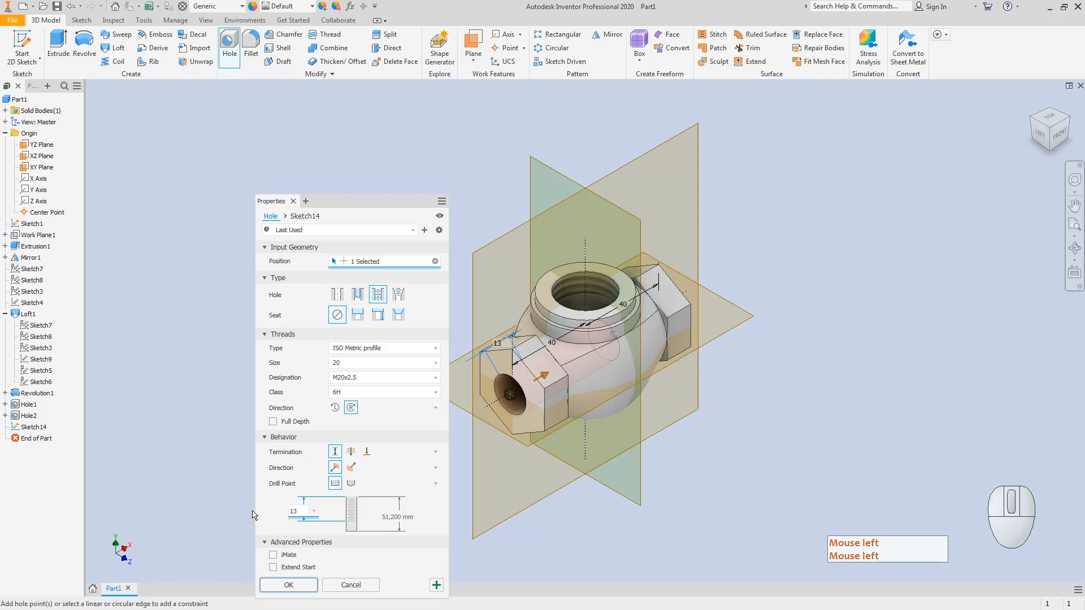
type("3")
key("Delete")
- Set this end hole's drilling depth to 20 mm and create the hole
left_click(393, 517)
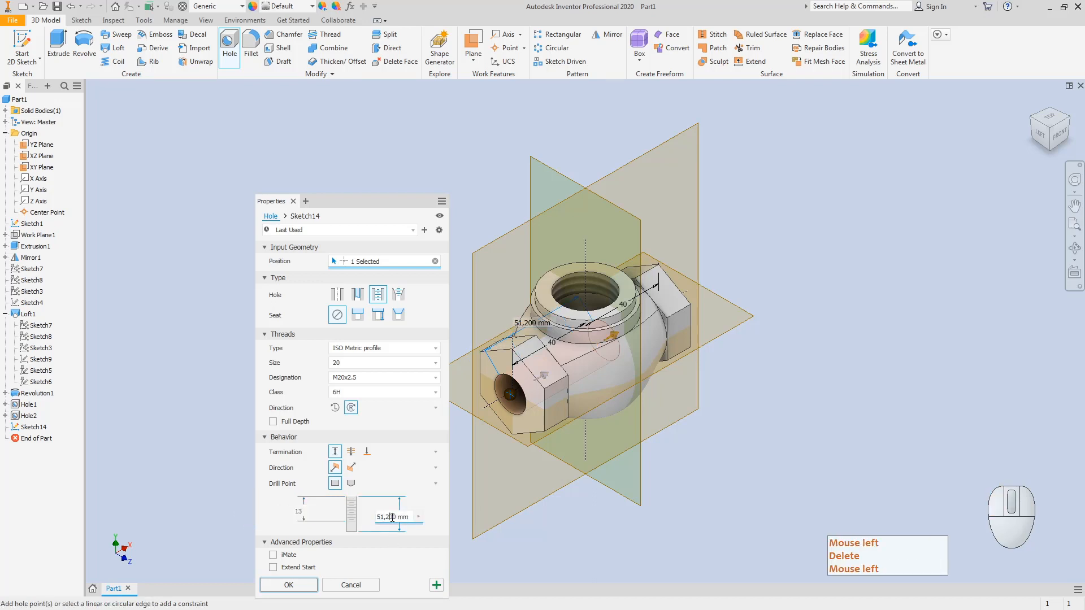
key("Delete")
key("Delete")
key("Delete")
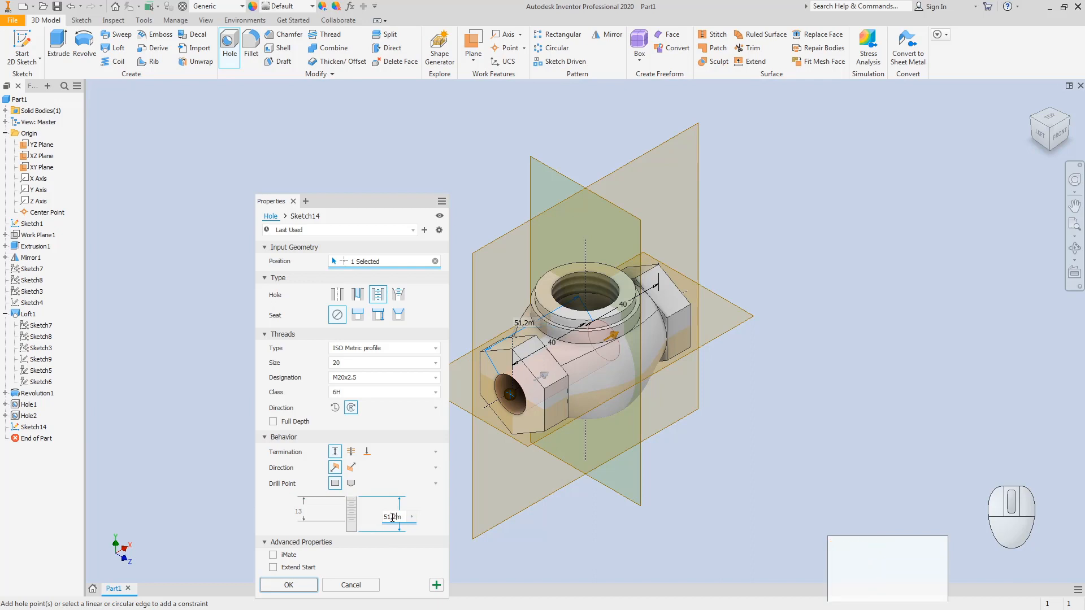
key("BackSpace")
key("BackSpace")
key("BackSpace")
key("Delete")
key("Delete")
type("20")
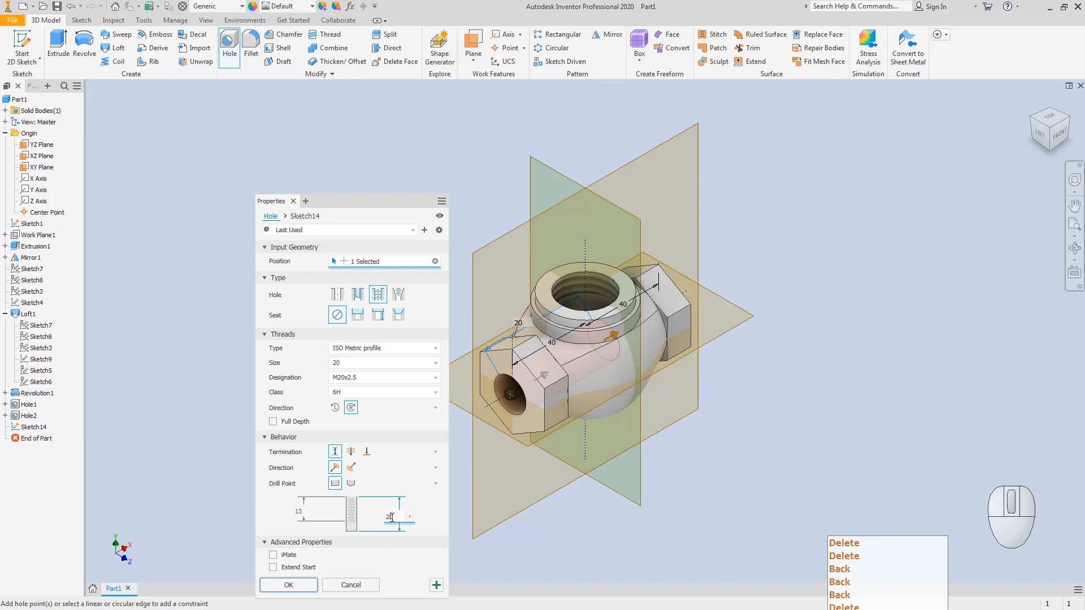
key("Return")
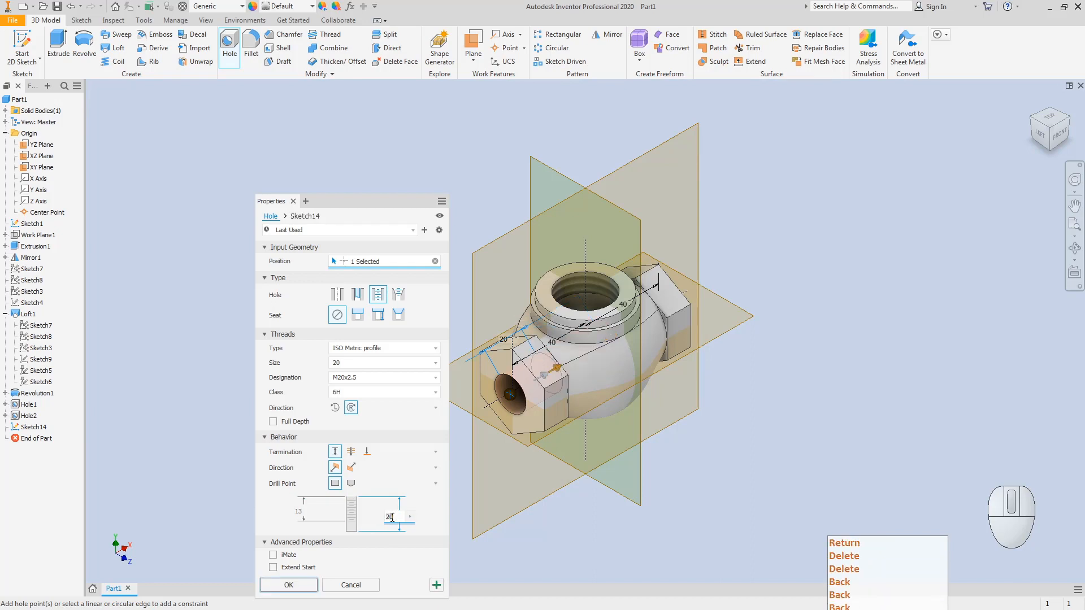
left_click(288, 584)
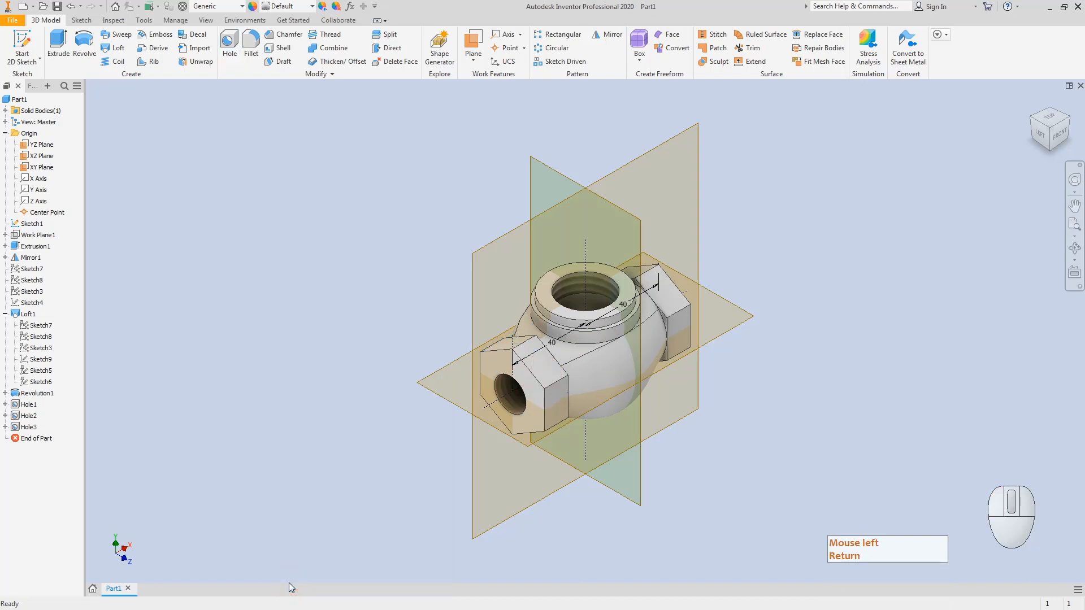
- Create a sketch on the front XY plane and slice the body through it to examine the bore depths
left_click(1059, 137)
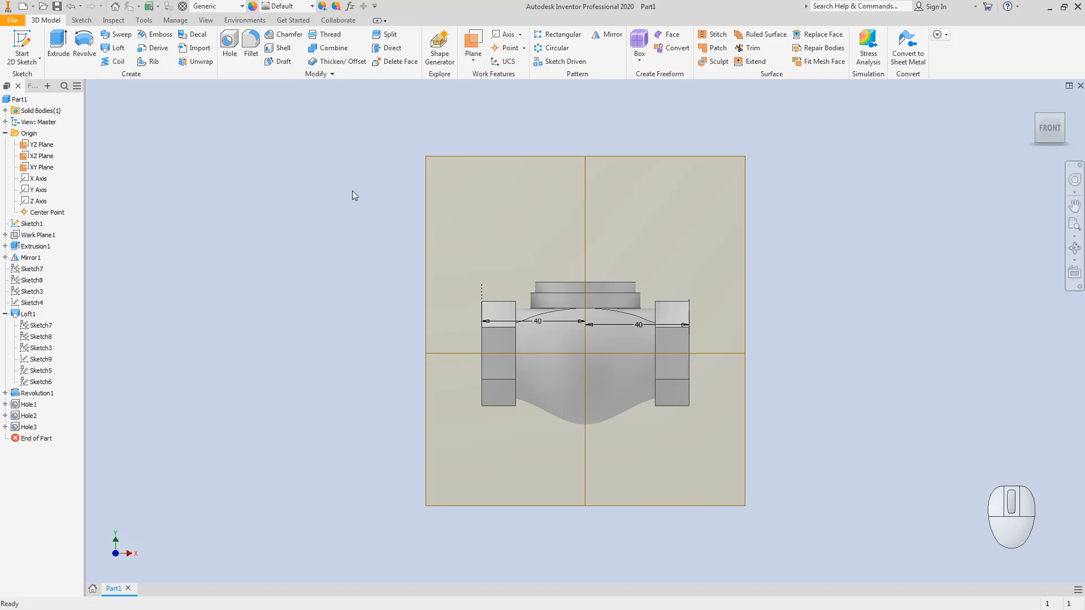
left_click(22, 40)
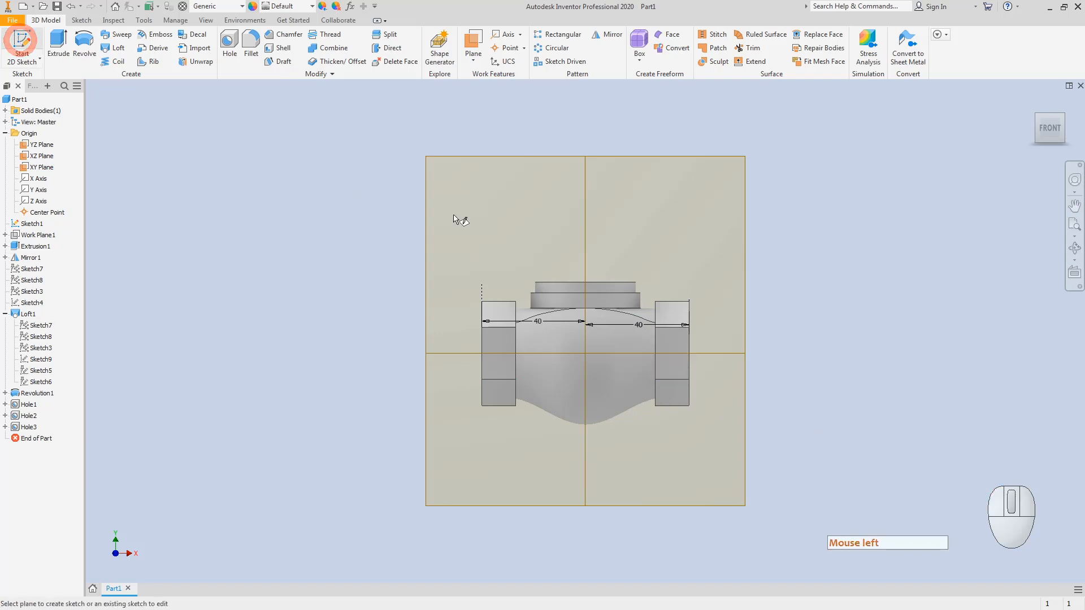
left_click(472, 163)
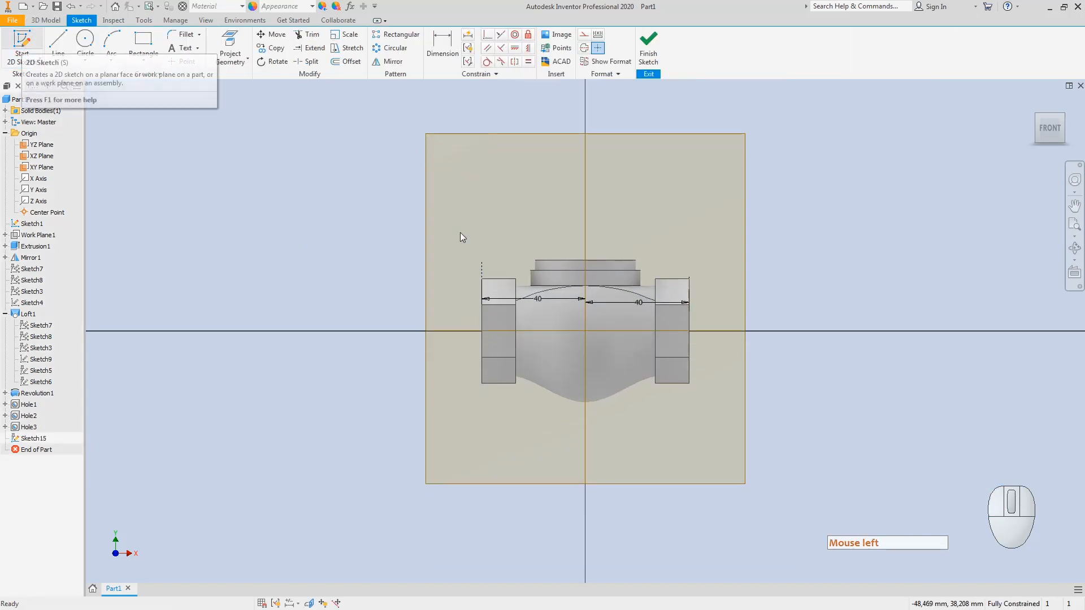
key("F7")
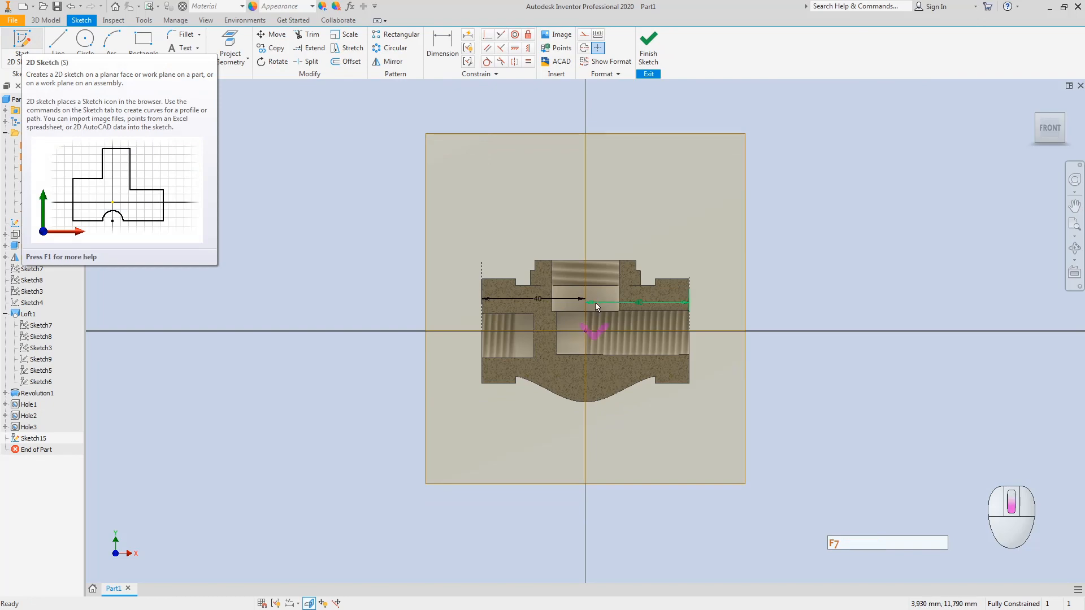
scroll(595, 303, "down", 5)
mouse_move(619, 322)
middle_mouse_down()
mouse_move(635, 354)
mouse_move(642, 307)
middle_mouse_up()
key("Escape")
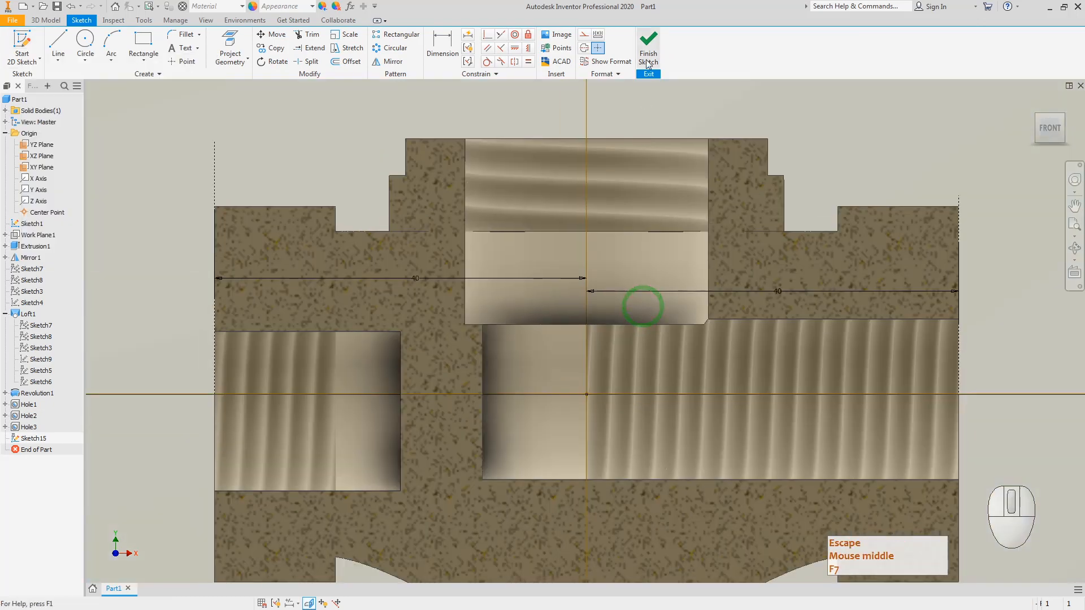
left_click(647, 46)
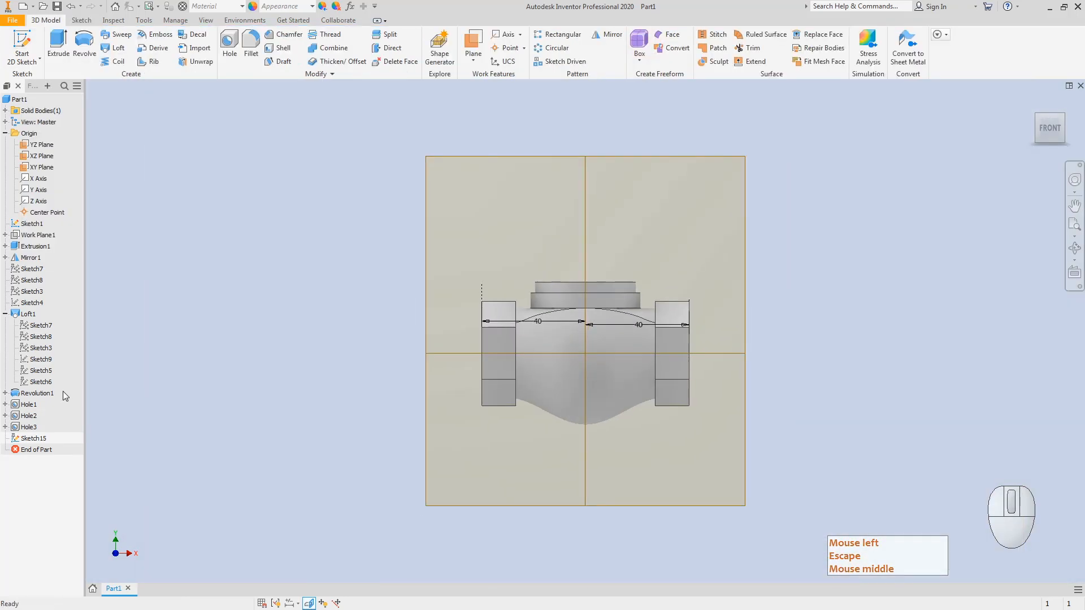
- Reopen the +X end hole, Hole2, for editing and set its thread depth to 13 mm
left_click(1067, 112)
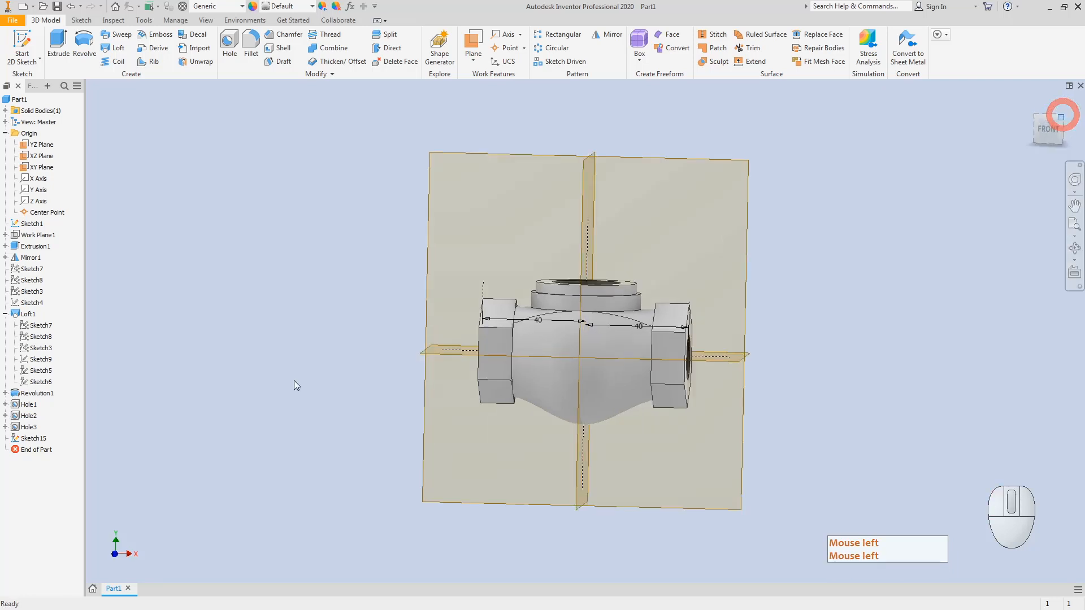
left_click(25, 405)
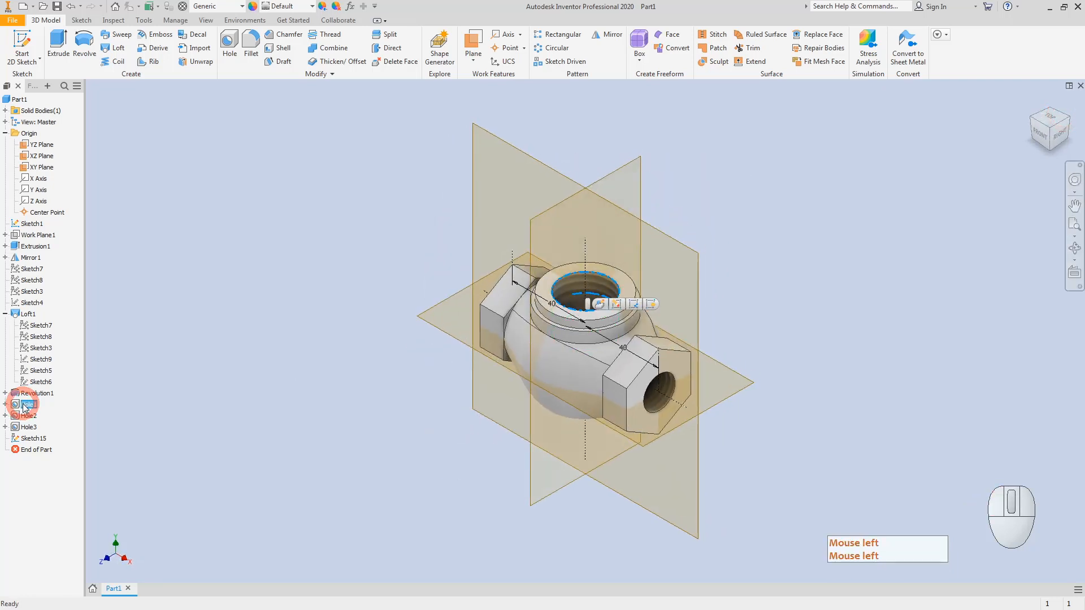
left_click(27, 418)
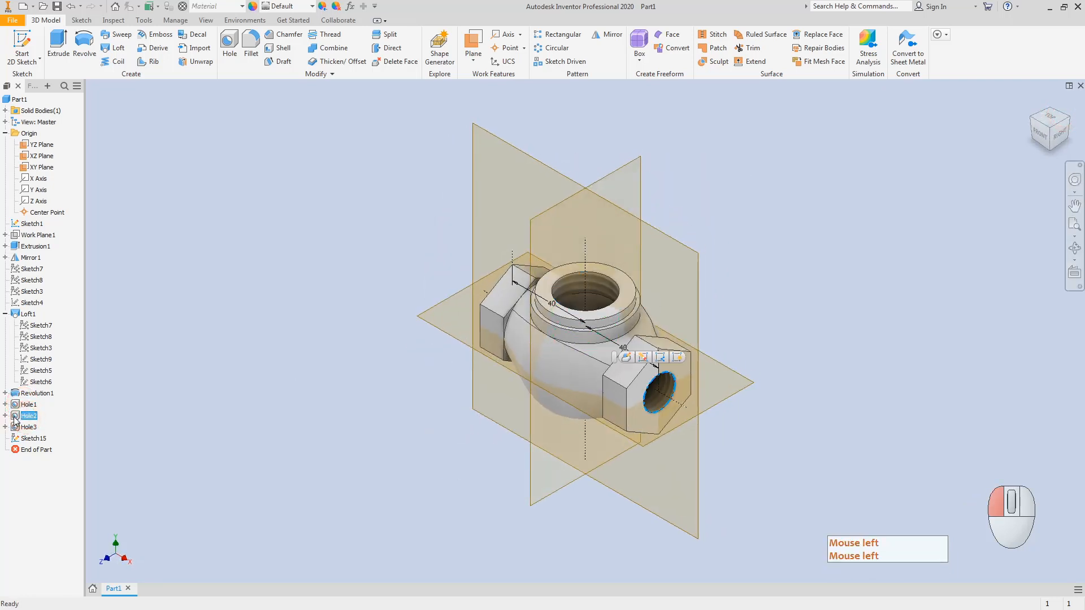
left_click(17, 416)
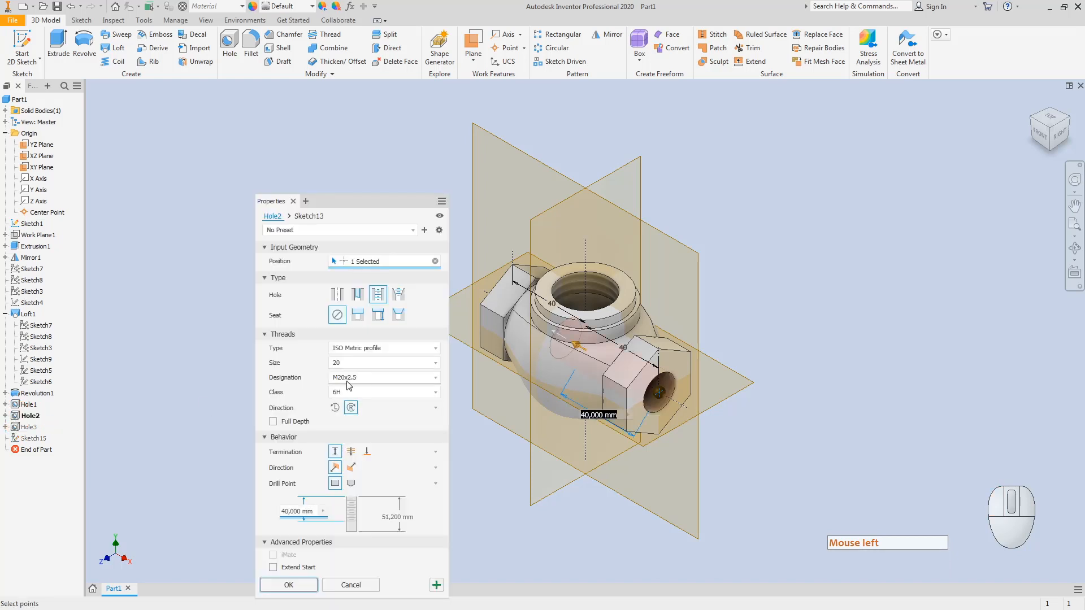
left_click(392, 520)
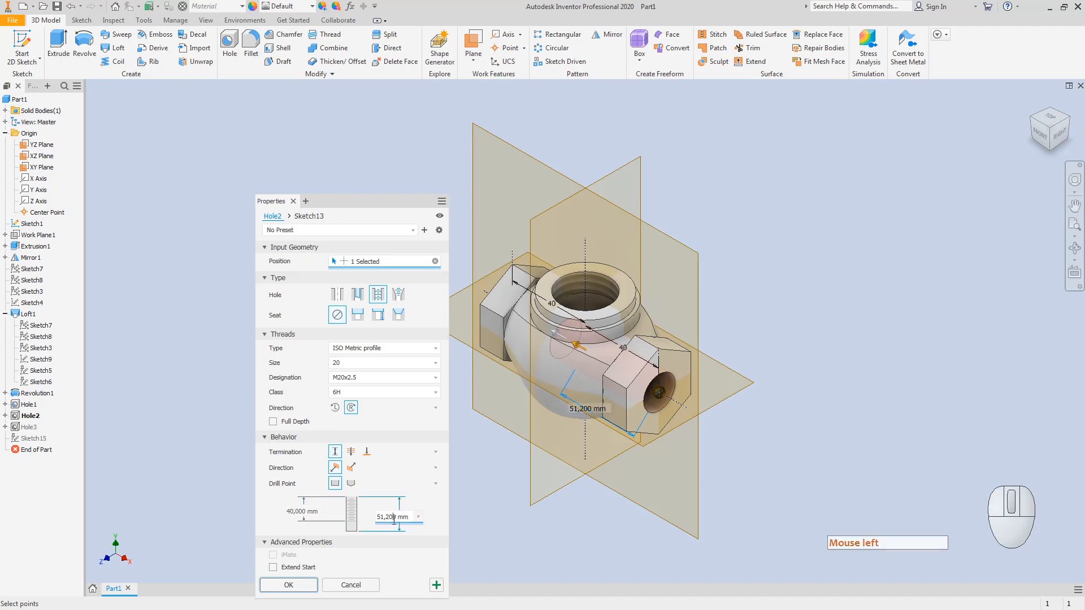
left_click(308, 512)
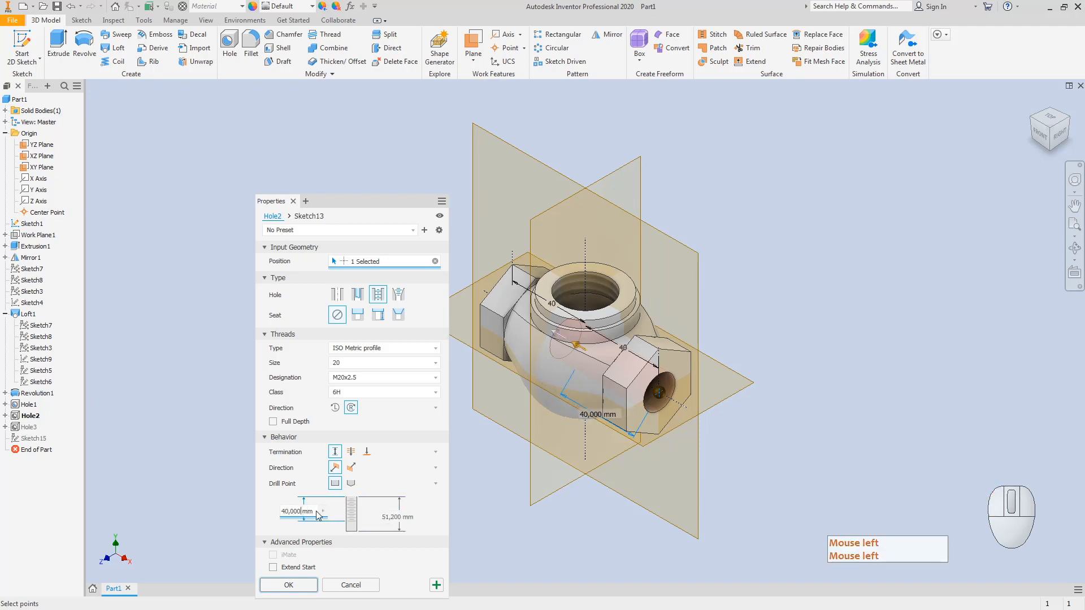
double_click(316, 512)
type("13")
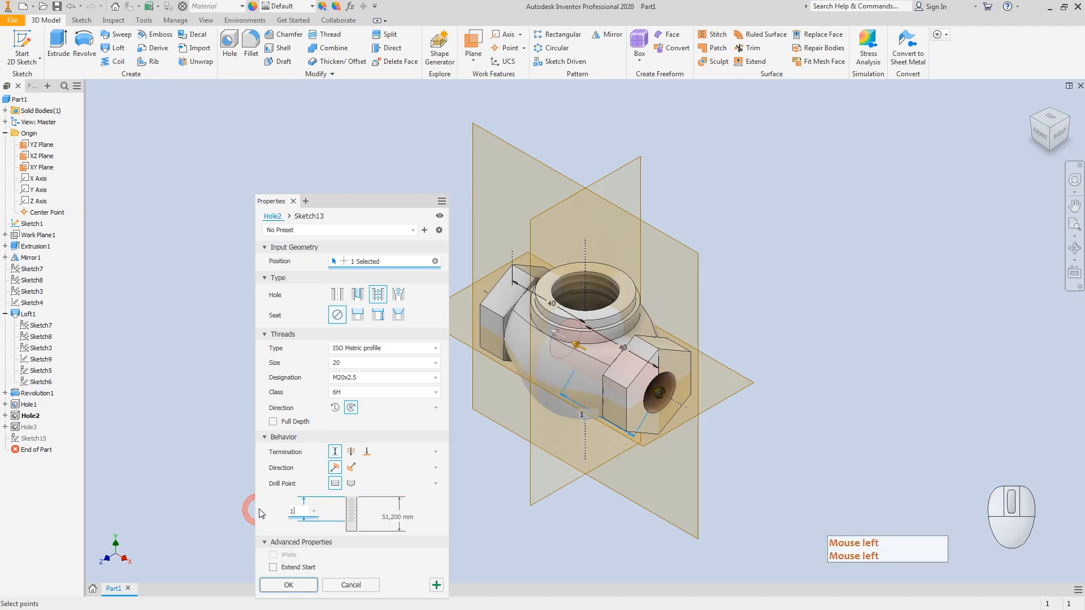
- Set the +X end hole's drilling depth to 20 mm and apply the change
left_click(403, 518)
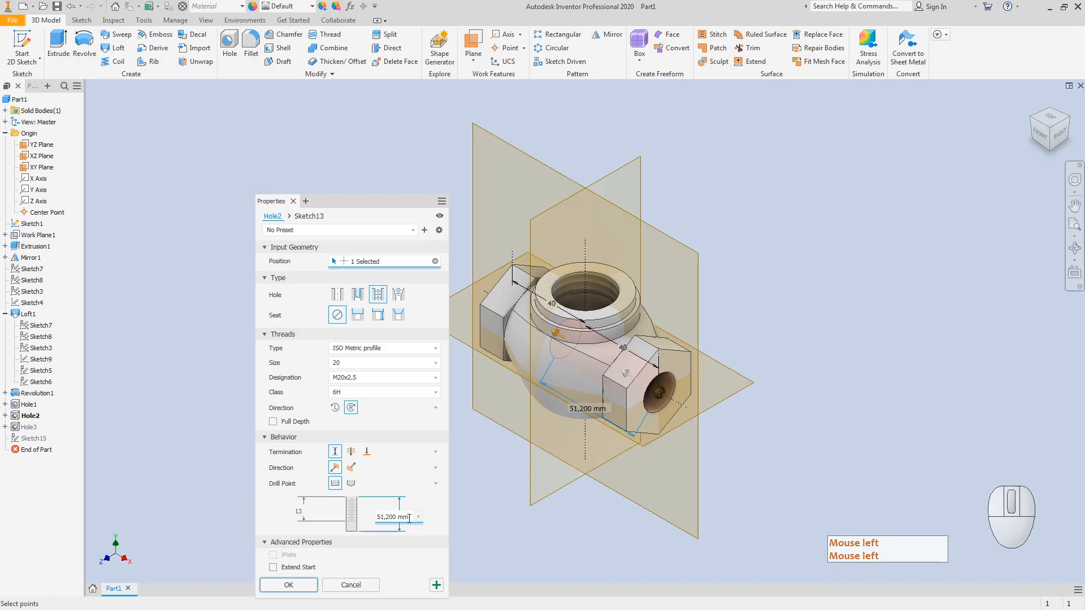
left_click(367, 518)
double_click(366, 518)
type("20")
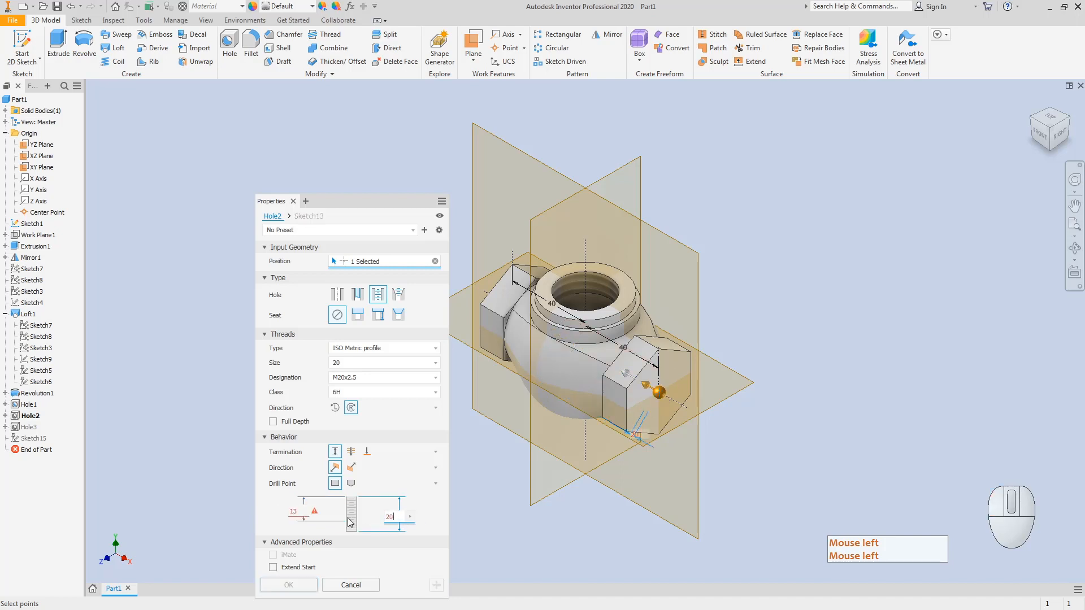
key("Return")
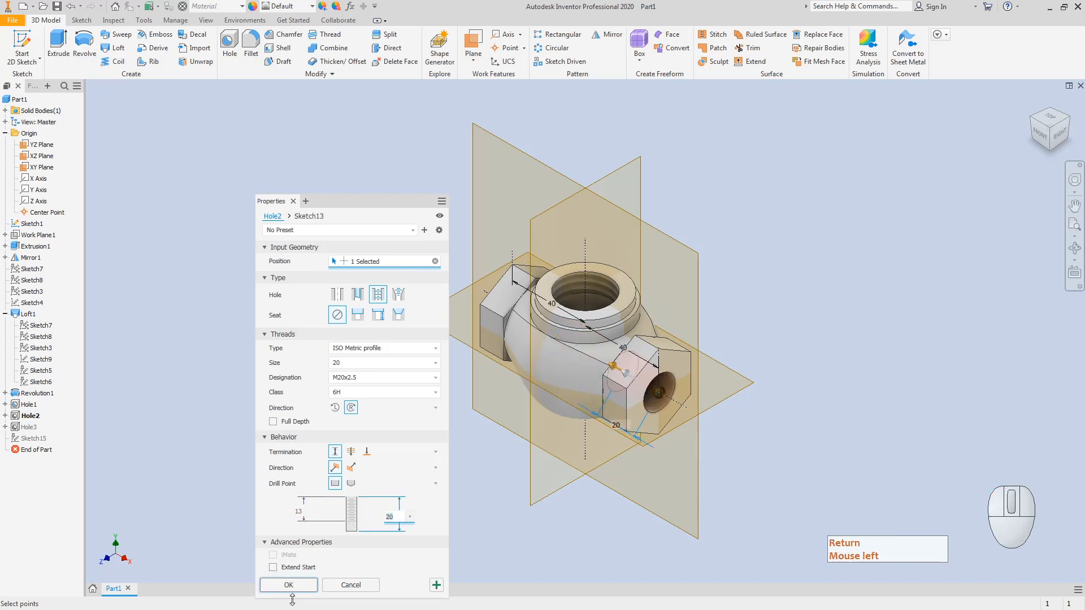
left_click(288, 585)
left_click(298, 355)
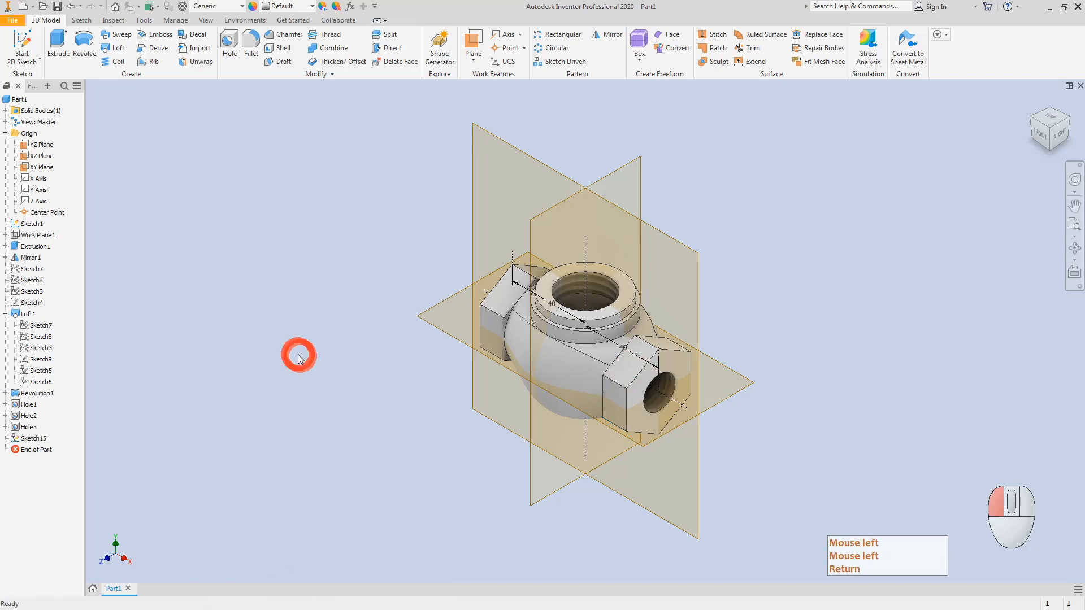
key("Escape")
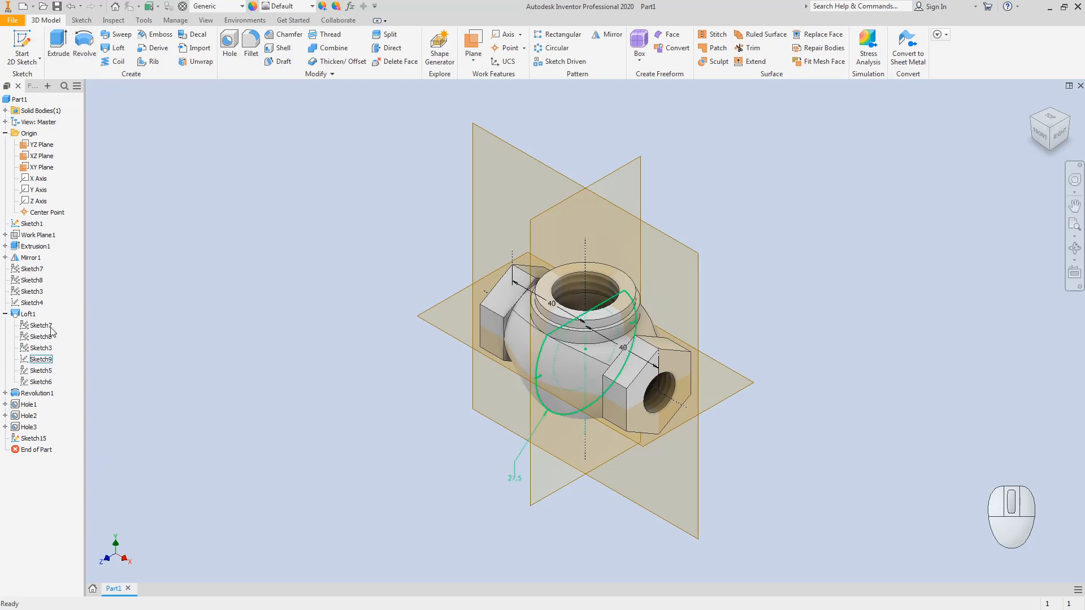
- Reopen Sketch15 and slice the body through its plane to examine the neck and end bores
double_click(34, 439)
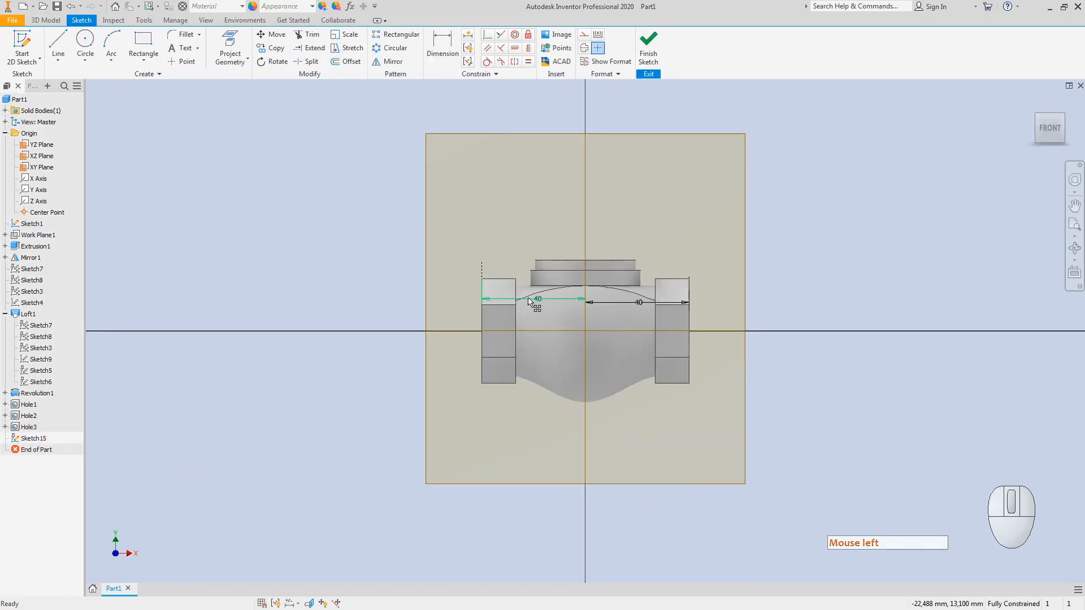
key("F7")
scroll(574, 298, "up", 3)
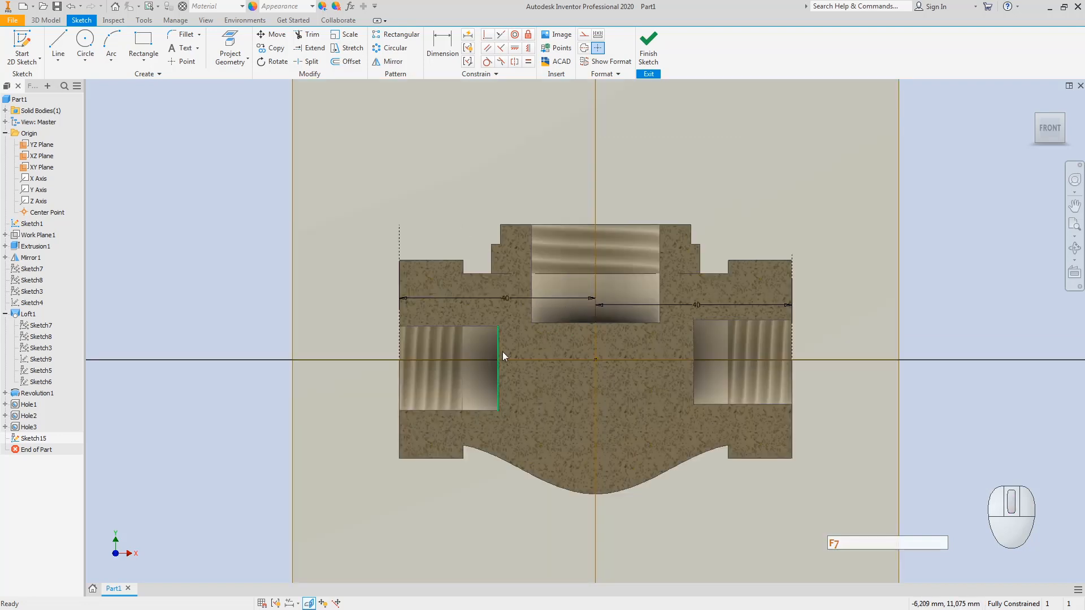
left_click(85, 41)
left_click(595, 359)
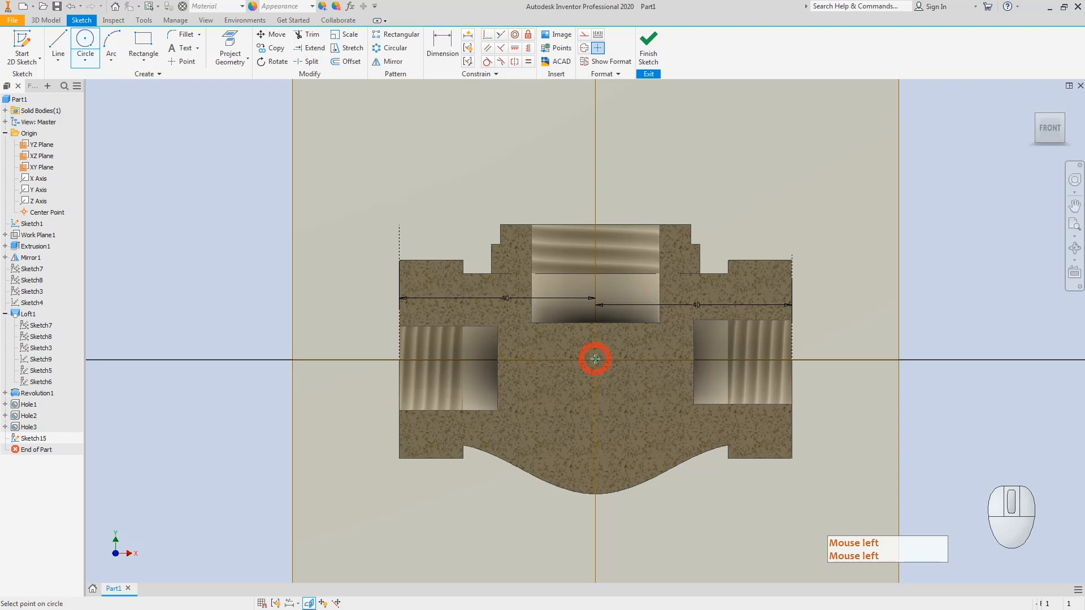
key("Escape")
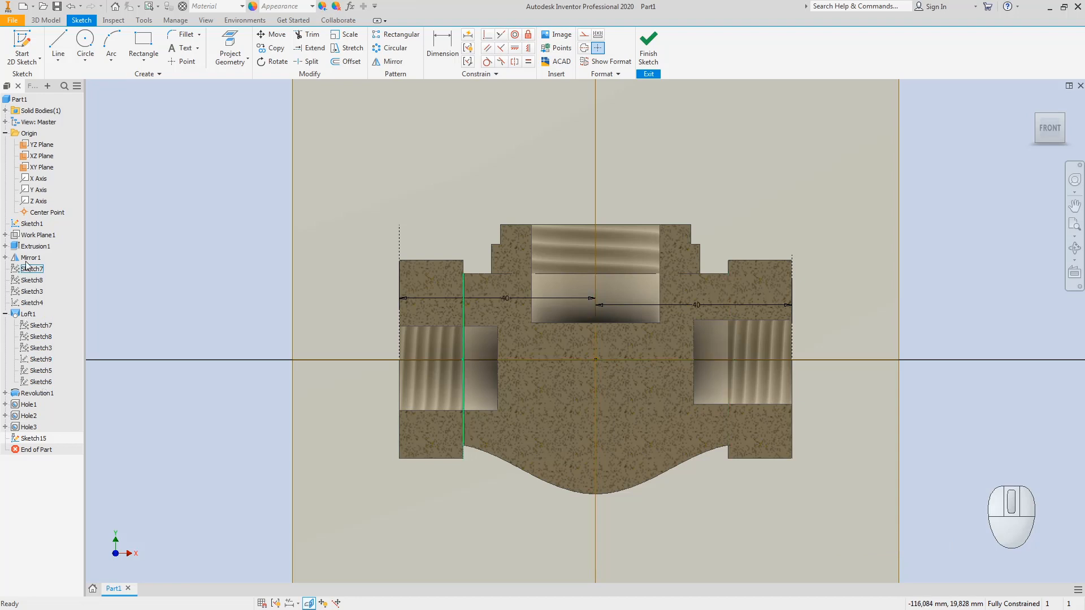
- Make Sketch4 with the body's lower 45 mm arc visible and finish editing Sketch15
left_click(31, 303)
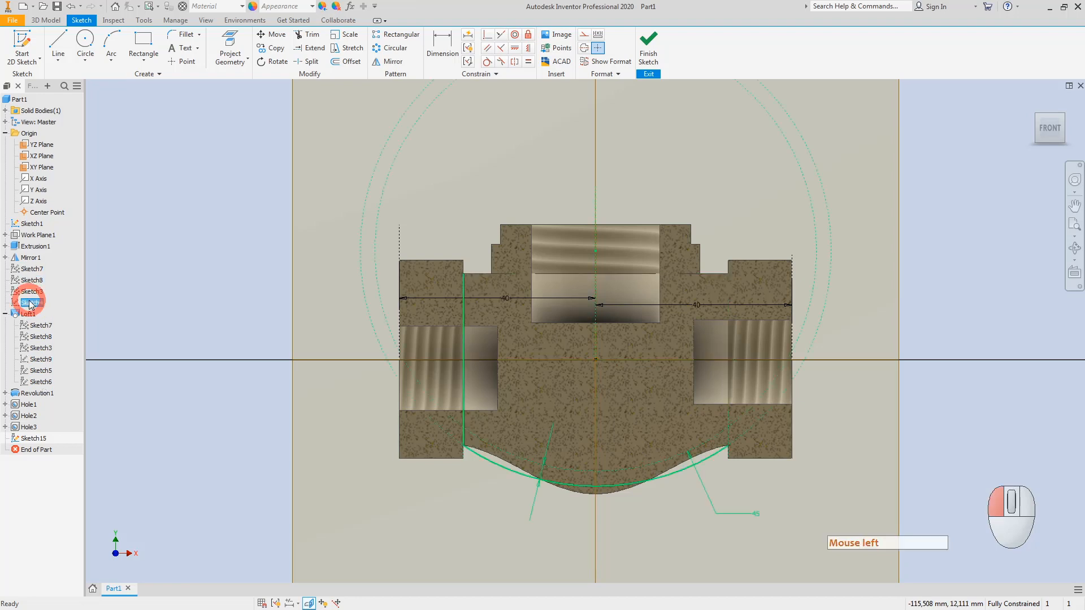
right_click(31, 304)
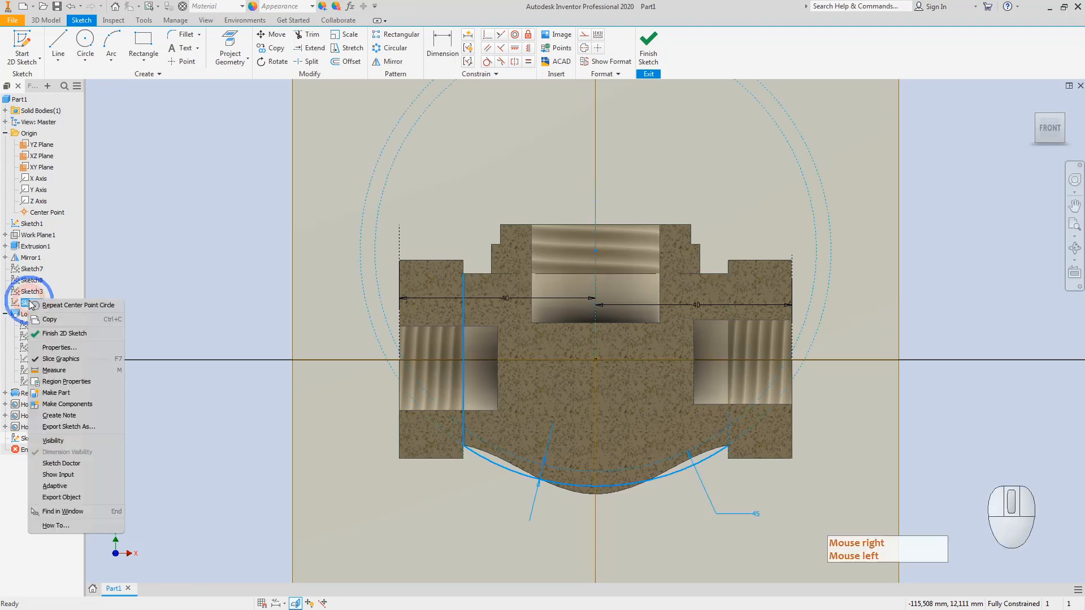
left_click(54, 441)
left_click(647, 44)
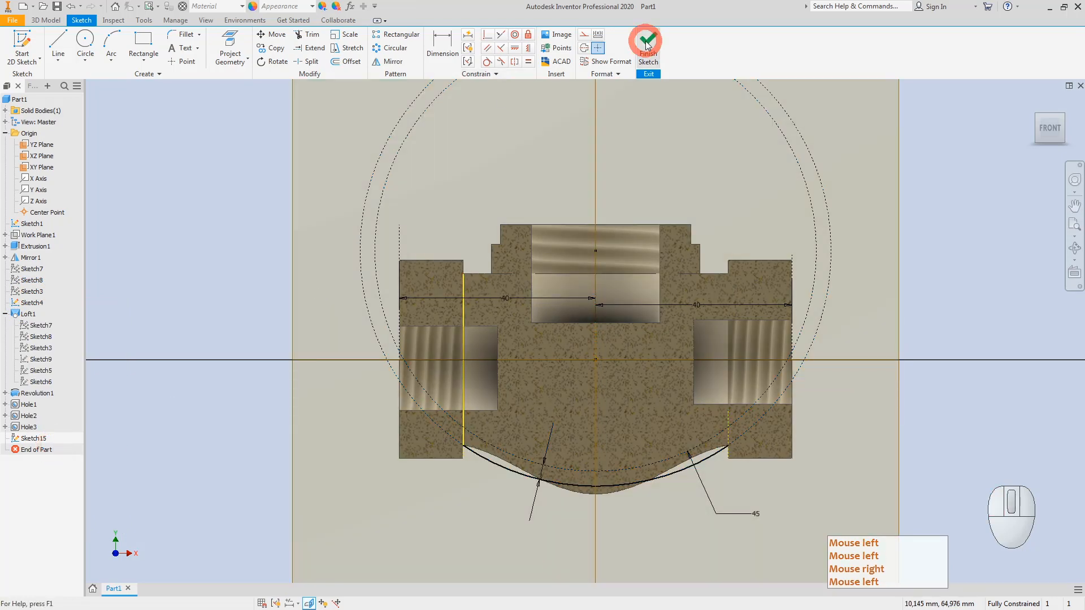
key("Escape")
- Edit Loft1 to add Sketch4's lower arc as a fourth rail and accept the changed feature
left_click(20, 315)
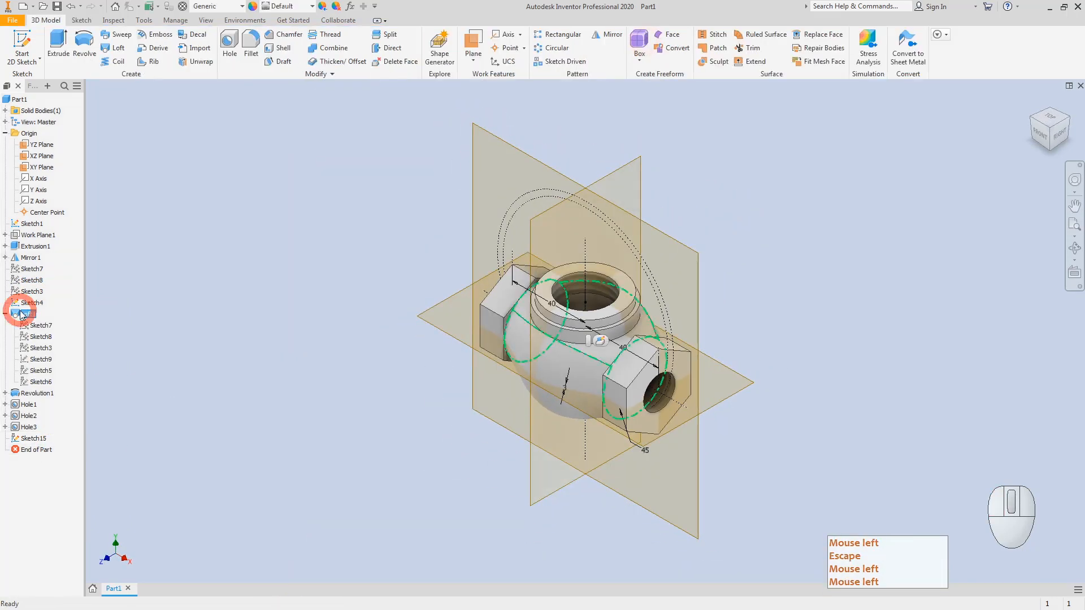
double_click(20, 314)
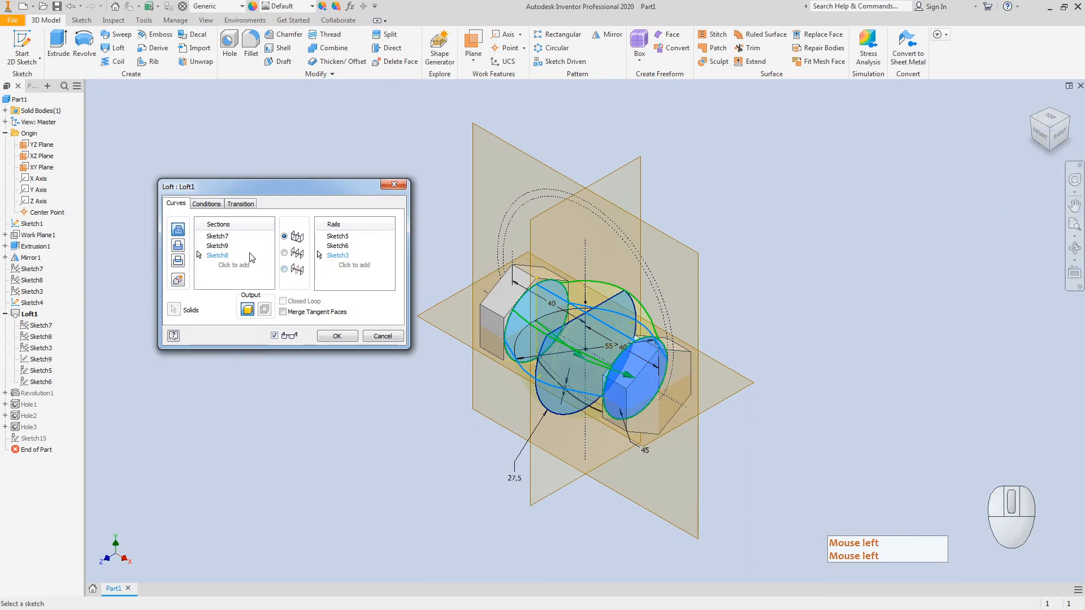
left_click(355, 266)
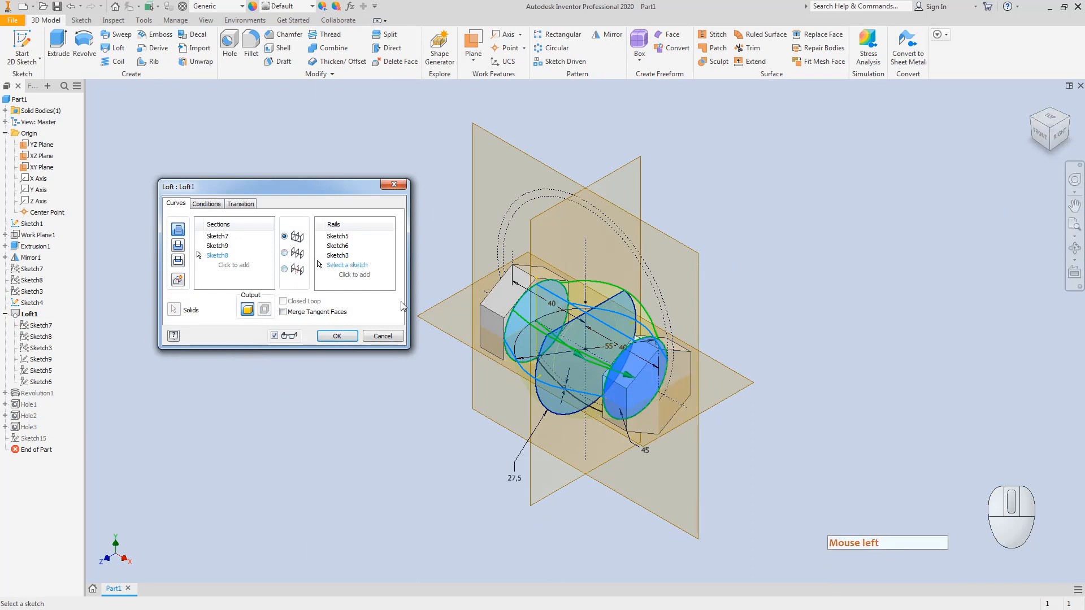
left_click(593, 408)
left_click(330, 337)
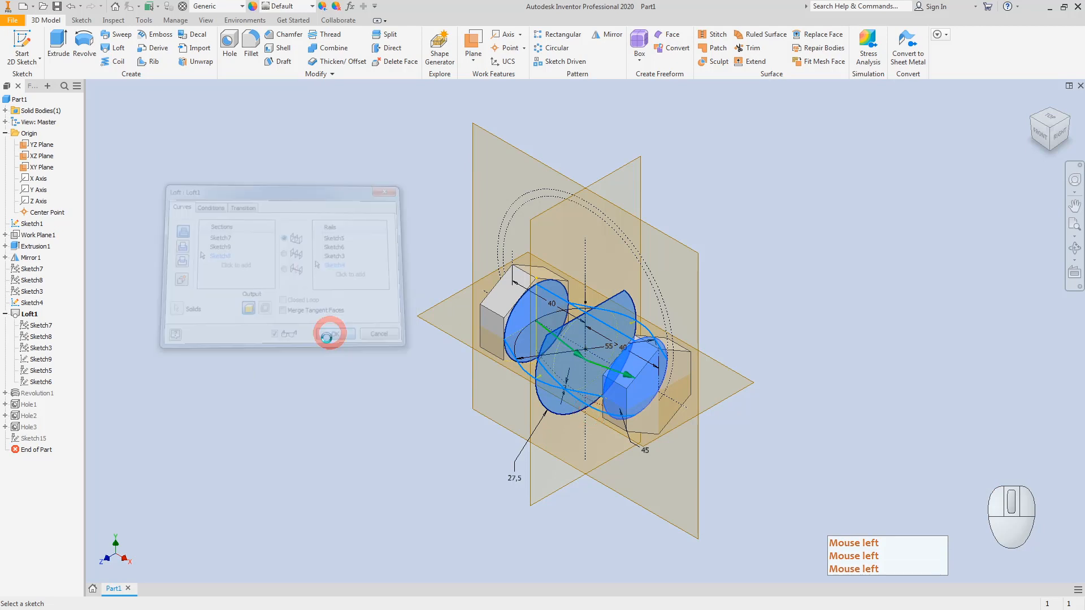
left_click(248, 104)
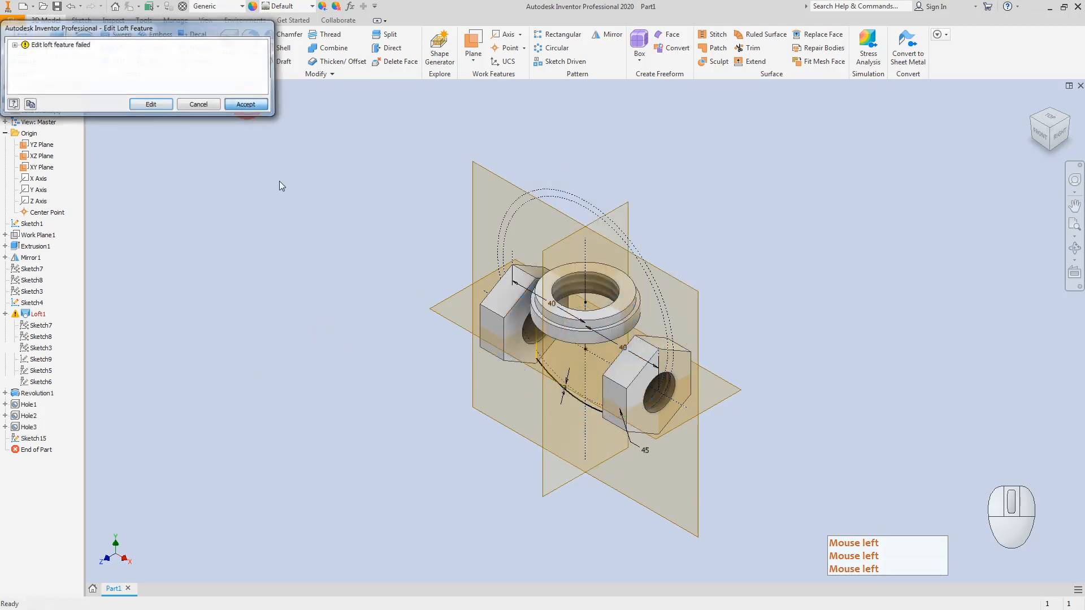
- Roll the model history back to directly after Loft1 by moving the End of Part marker
left_click(292, 331)
left_click(214, 327)
key("Escape")
left_click_drag(30, 342, 30, 281)
- Reopen Loft1 and examine from the front and isometric views how the Sketch4 rail meets the middle section
left_click(26, 270)
double_click(27, 270)
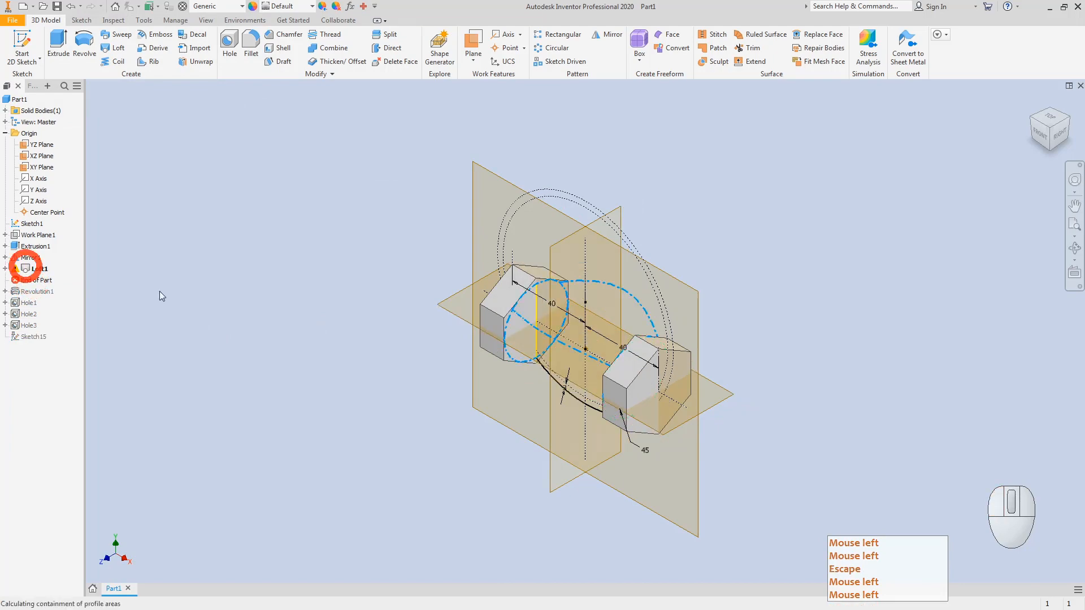
left_click(1034, 141)
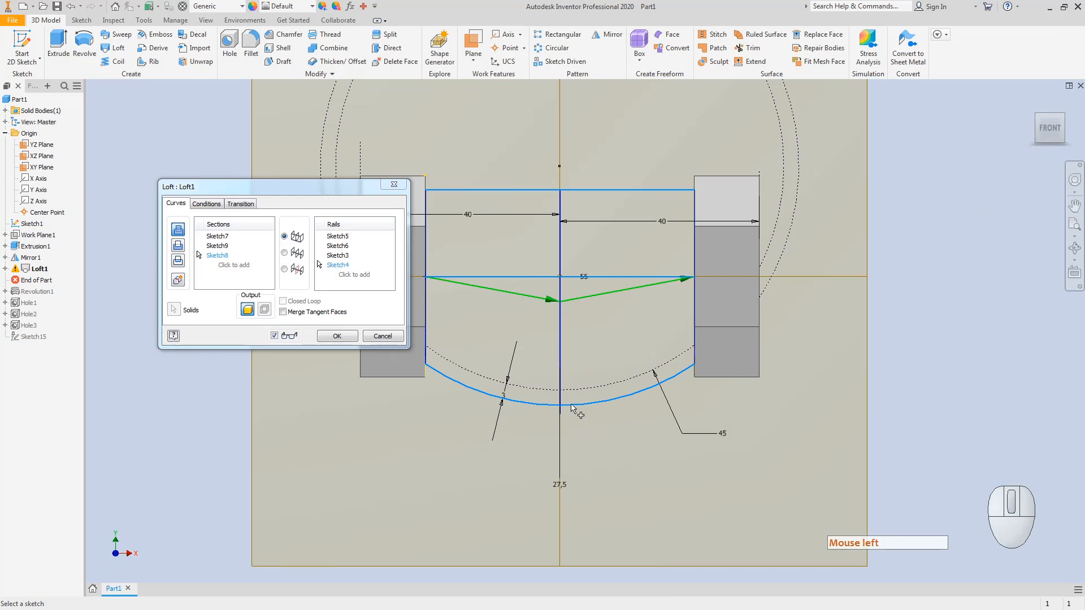
left_click(1063, 117)
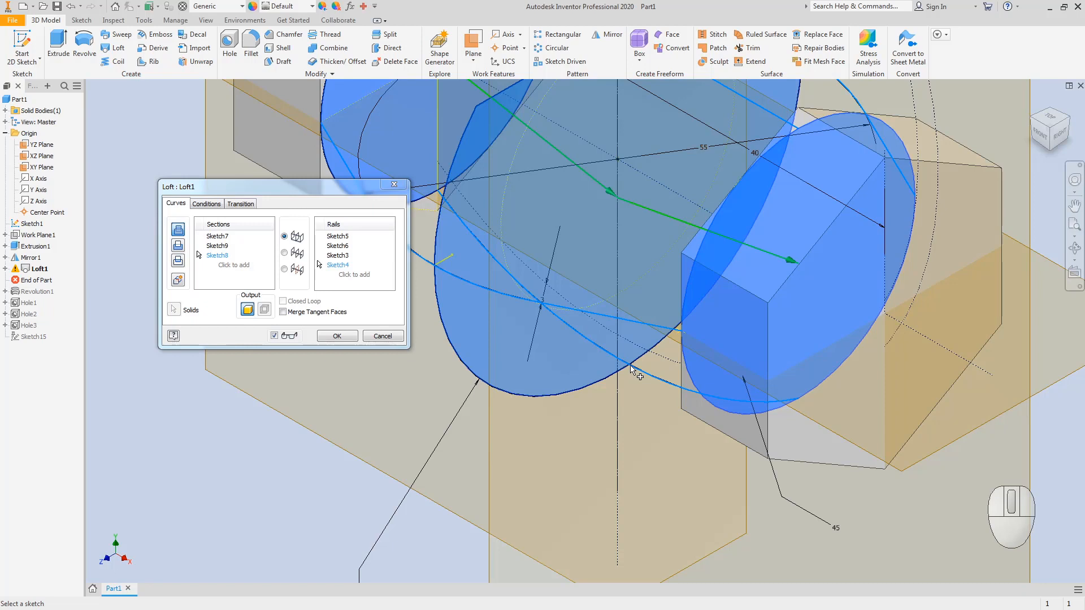
left_click(337, 336)
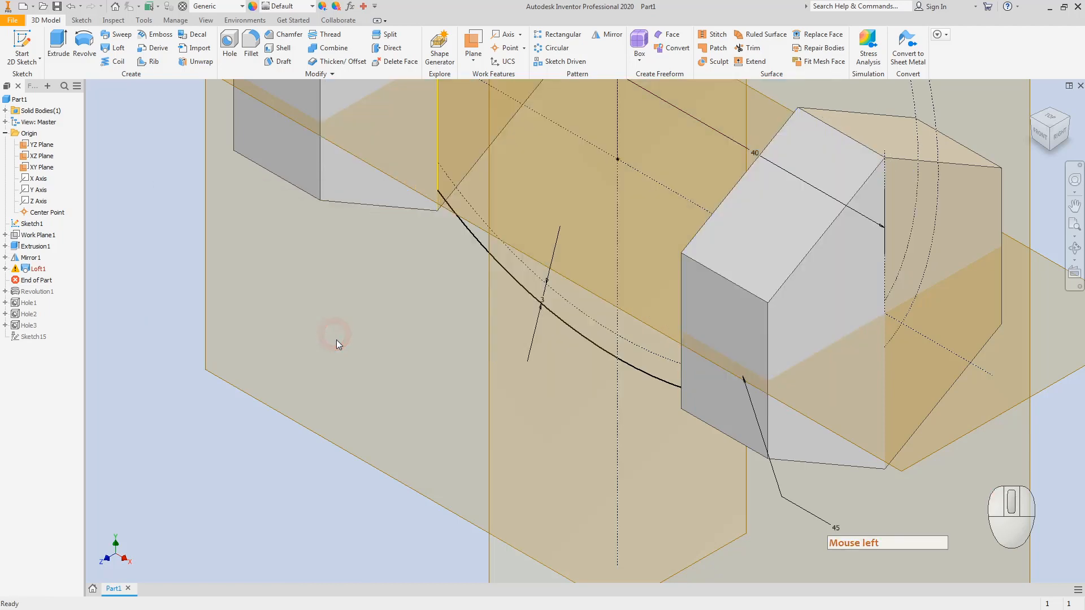
left_click(1041, 133)
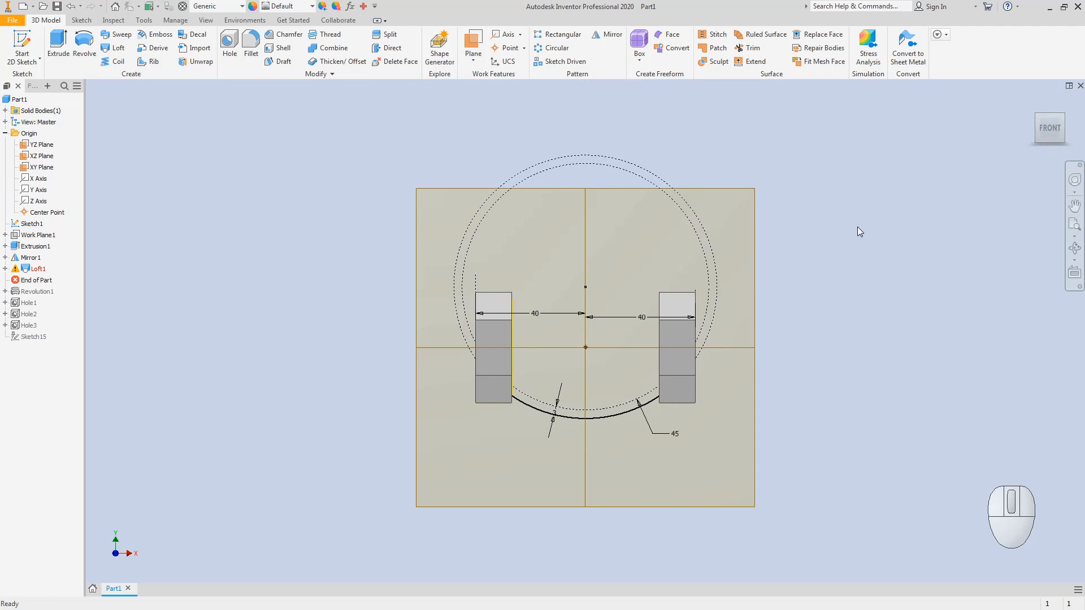
left_click(585, 347)
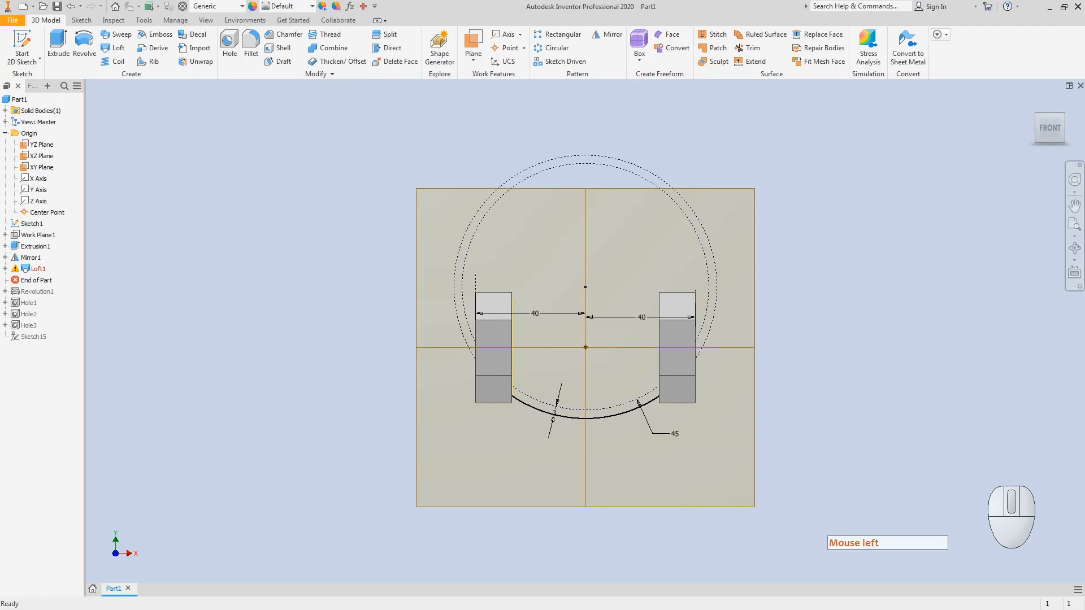